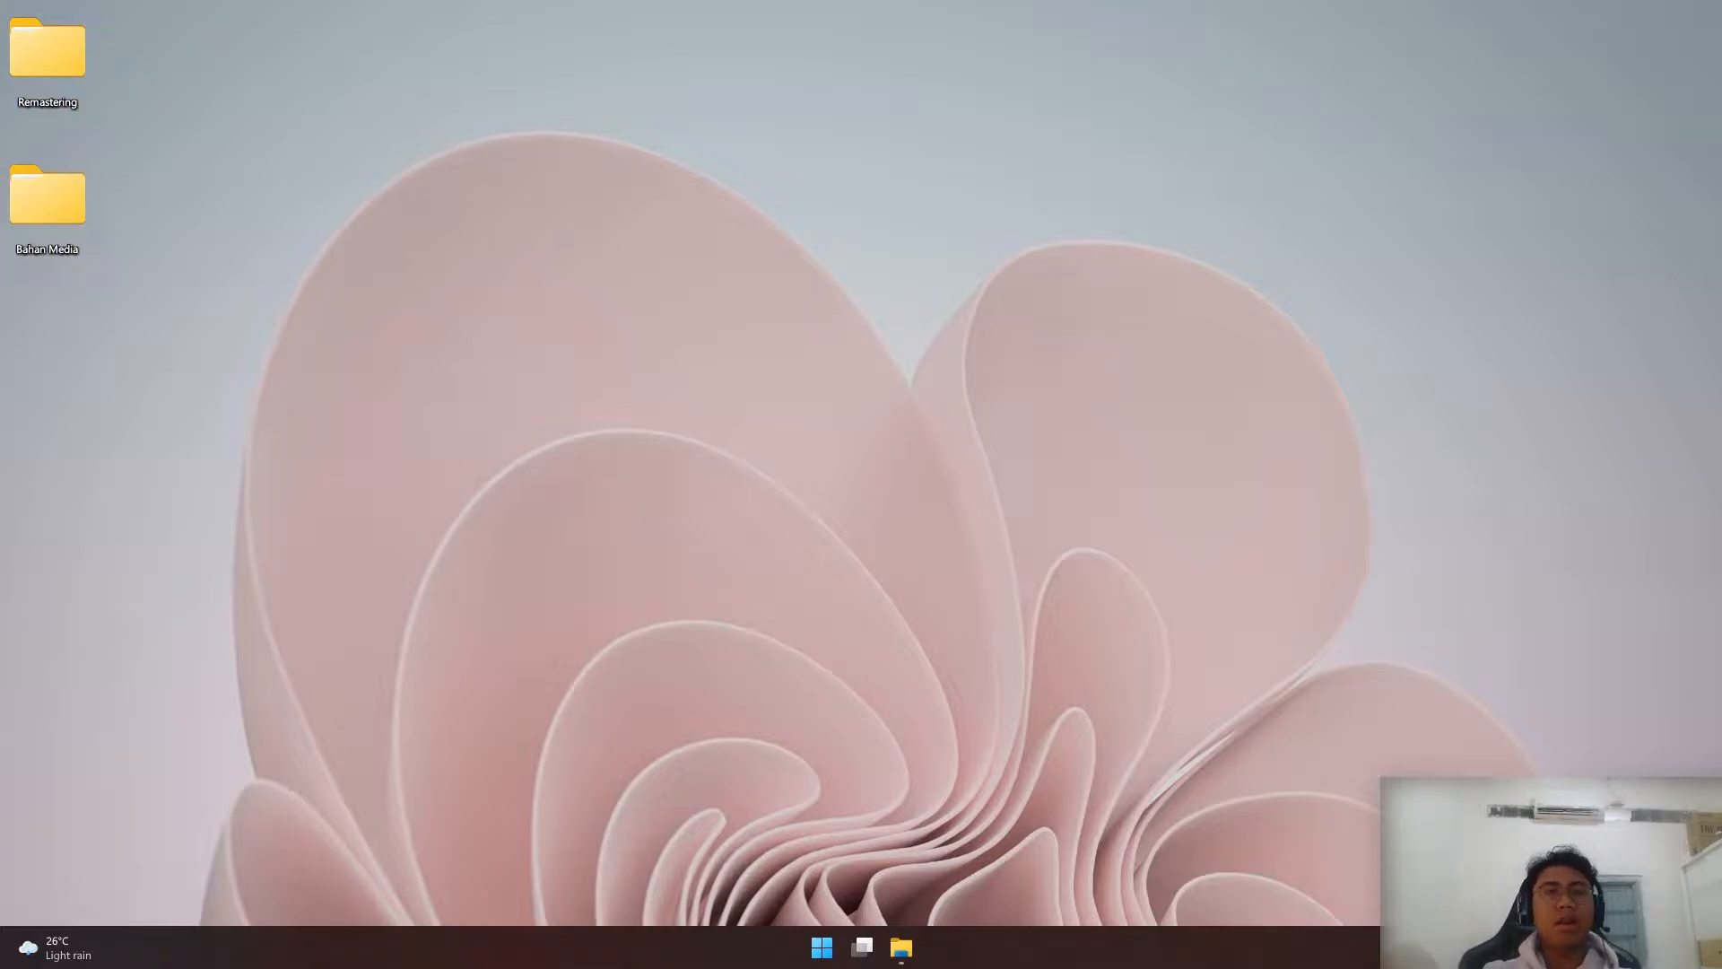
Check the tools and the Slax ISO in the Remastering folder and close it
{"action": "double_click", "coordinate": [66, 68]}
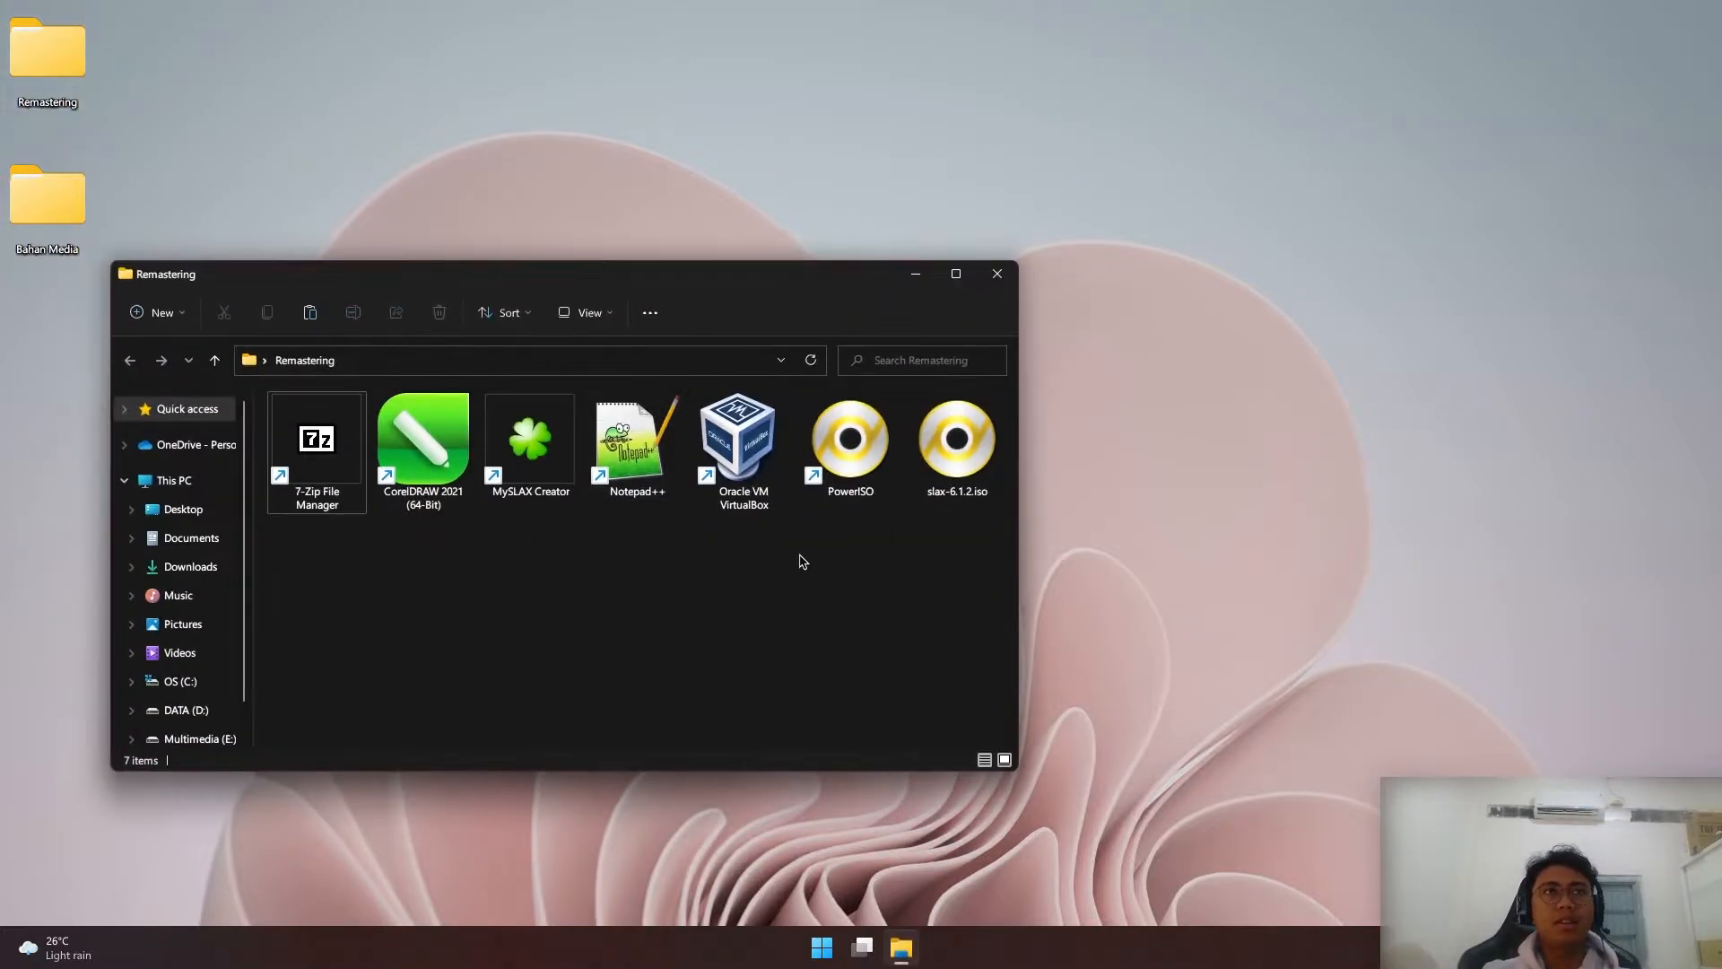
{"action": "left_click_drag", "start_coordinate": [743, 287], "coordinate": [854, 269]}
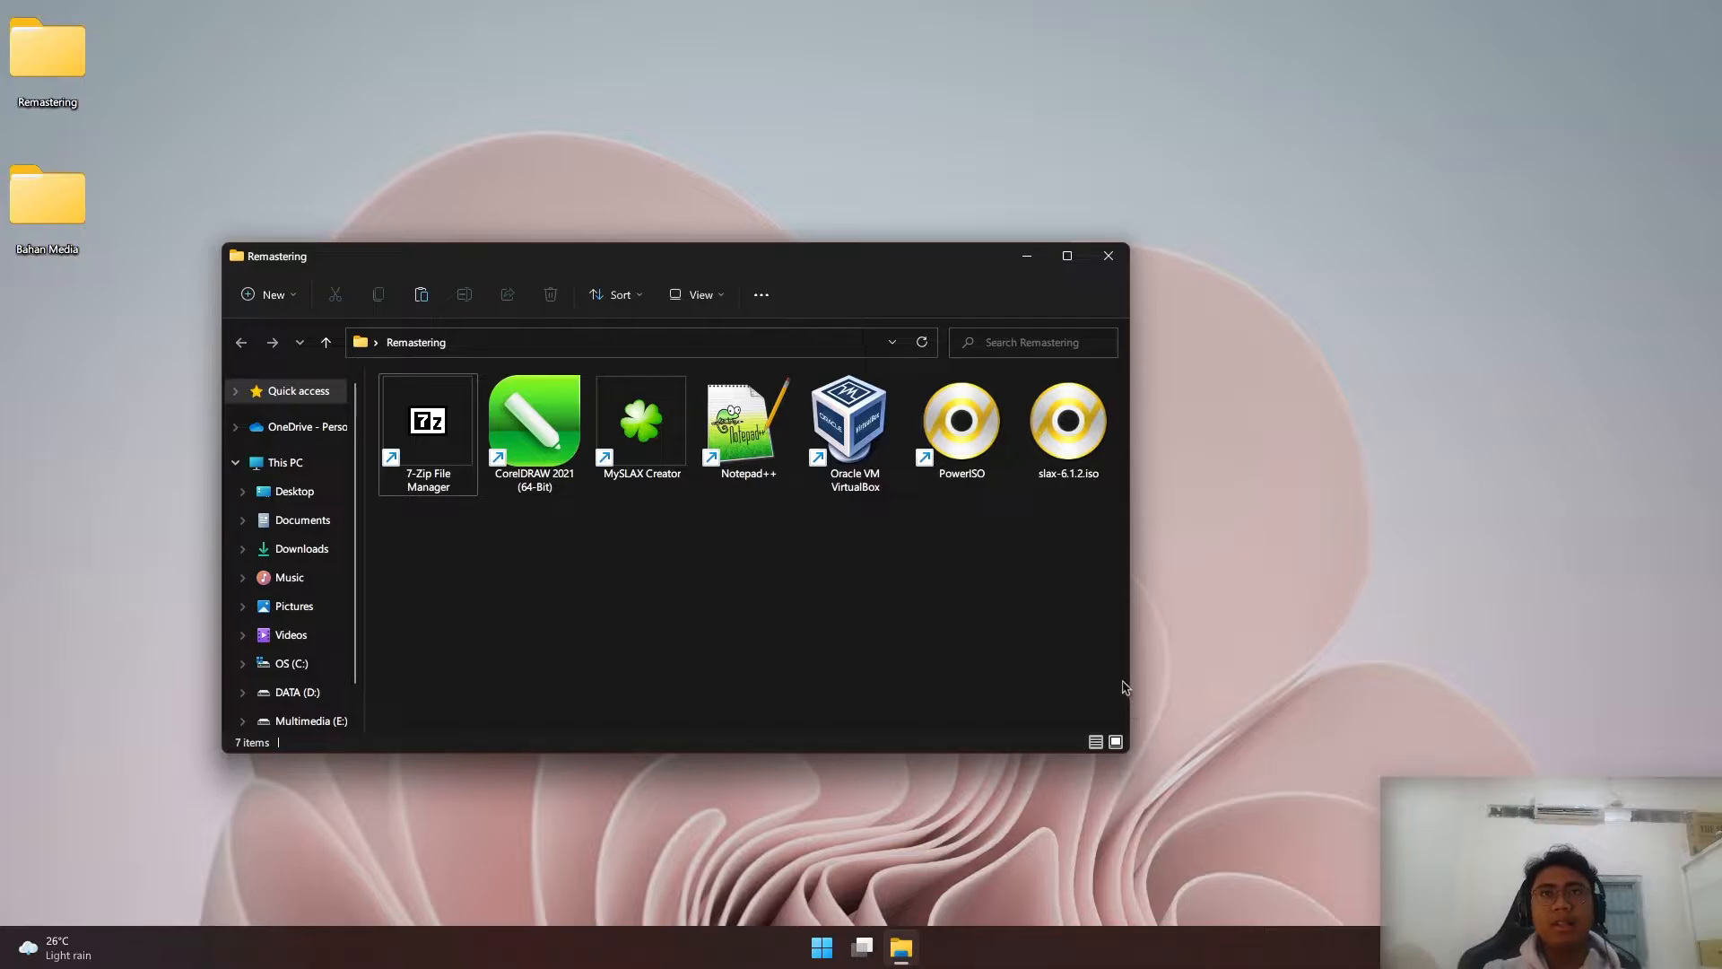
{"action": "left_click", "coordinate": [1109, 255]}
Create a new desktop folder named Project and open it
{"action": "right_click", "coordinate": [844, 332]}
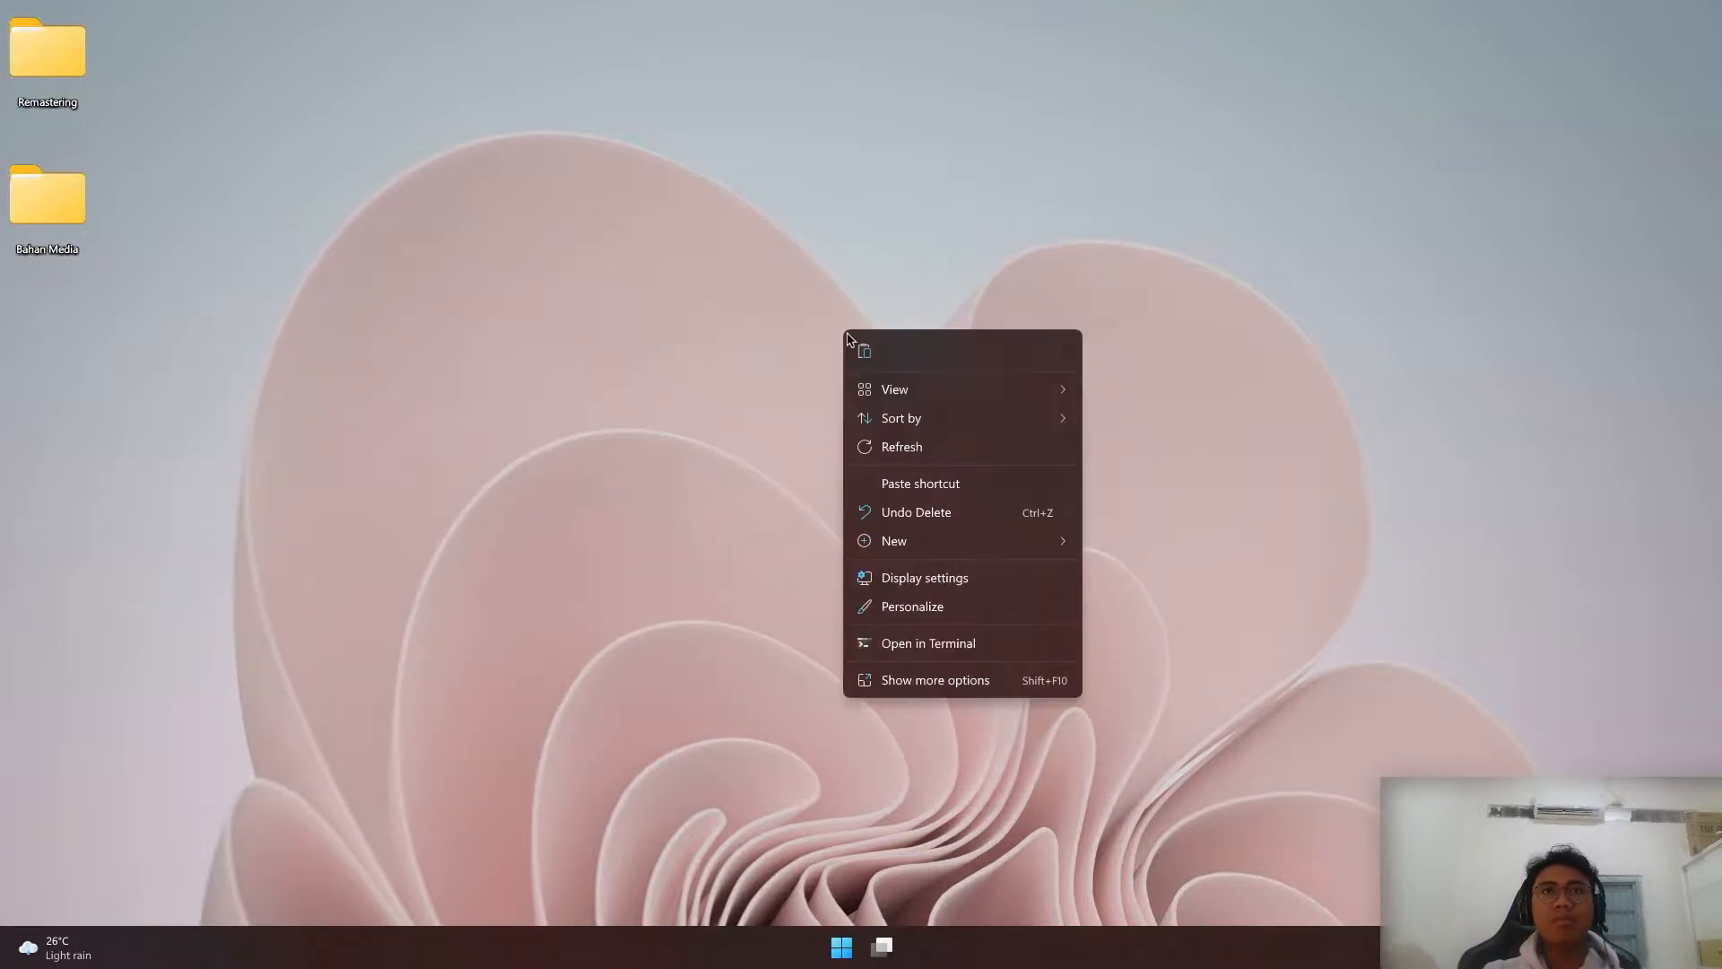
{"action": "mouse_move", "coordinate": [934, 539]}
{"action": "left_click", "coordinate": [1166, 139]}
{"action": "type", "text": "Project"}
{"action": "left_click", "coordinate": [1153, 196]}
{"action": "double_click", "coordinate": [900, 363]}
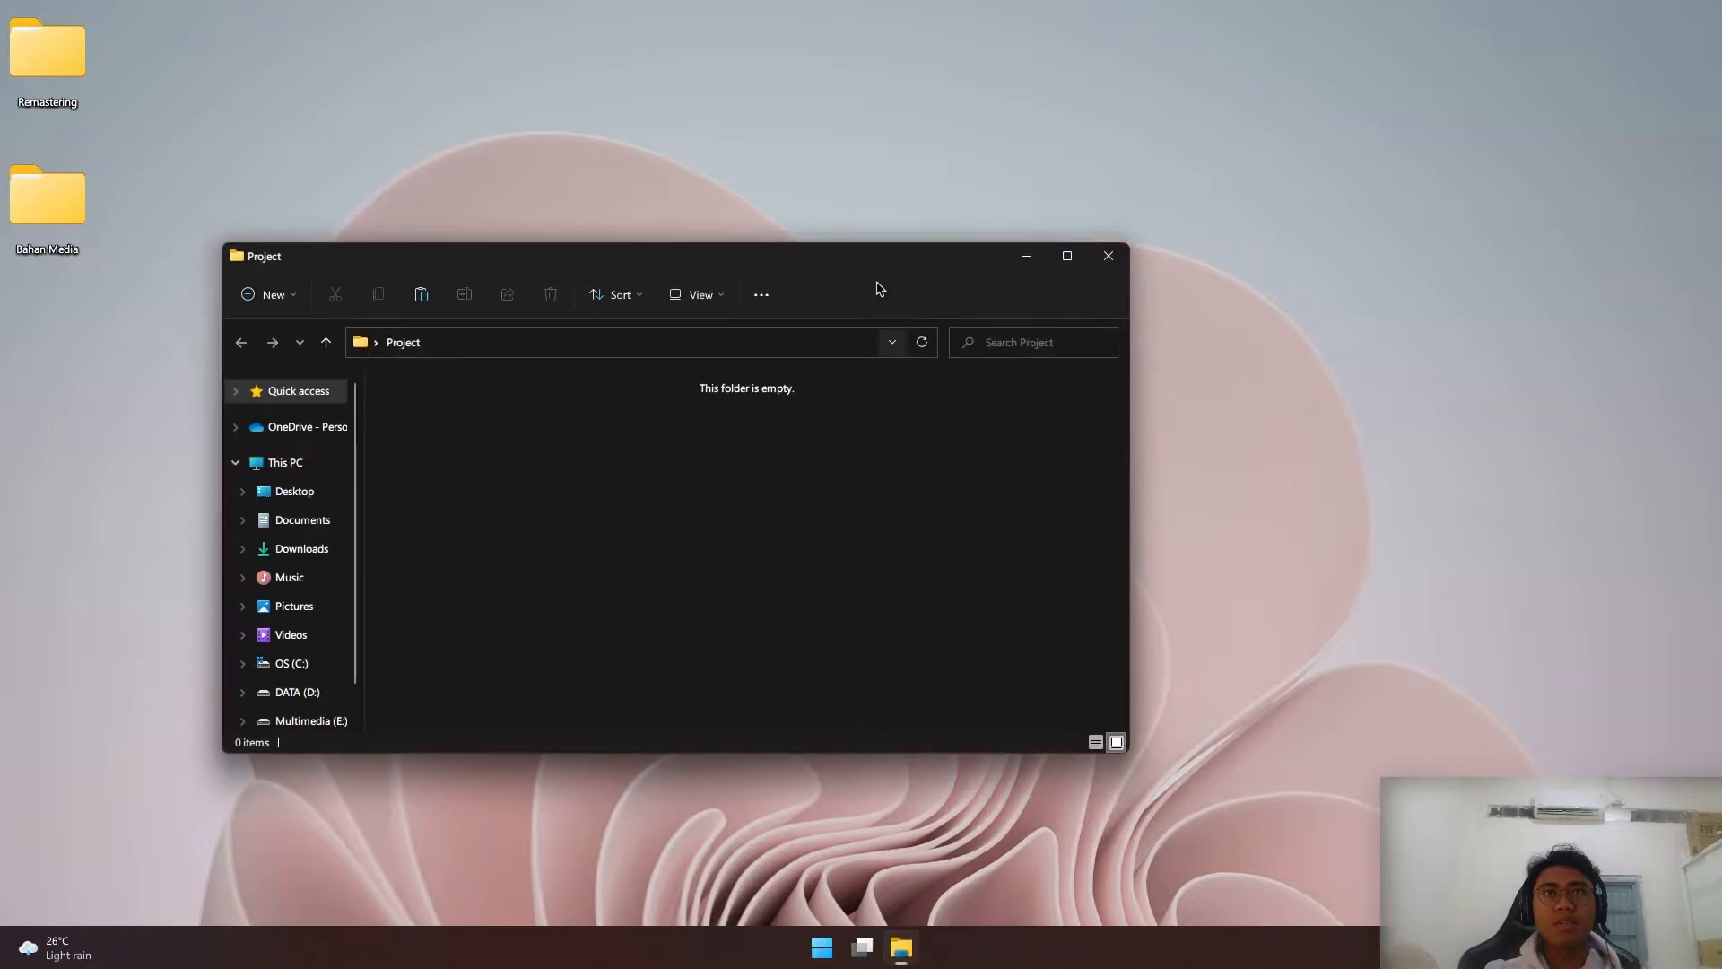
Copy slax-6.1.2.iso from the Remastering folder into the Project folder and minimize the Remastering window
{"action": "left_click_drag", "start_coordinate": [938, 247], "coordinate": [1215, 227]}
{"action": "double_click", "coordinate": [79, 35]}
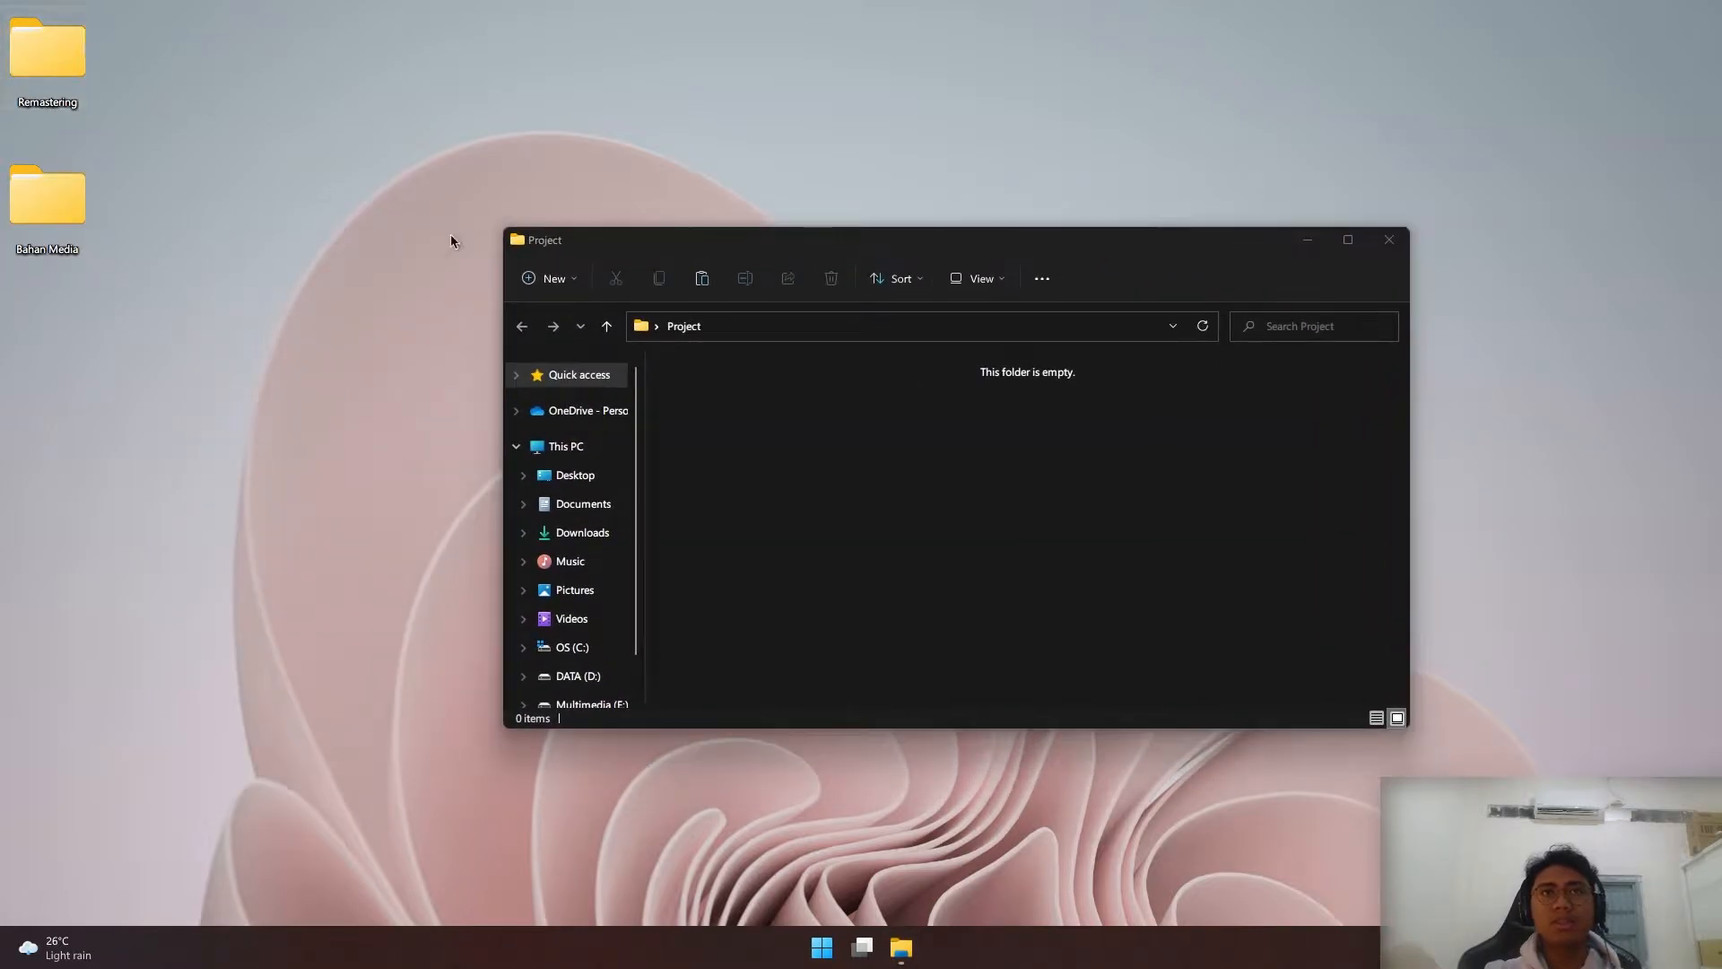
{"action": "left_click_drag", "start_coordinate": [832, 277], "coordinate": [259, 386]}
{"action": "left_click", "coordinate": [808, 549]}
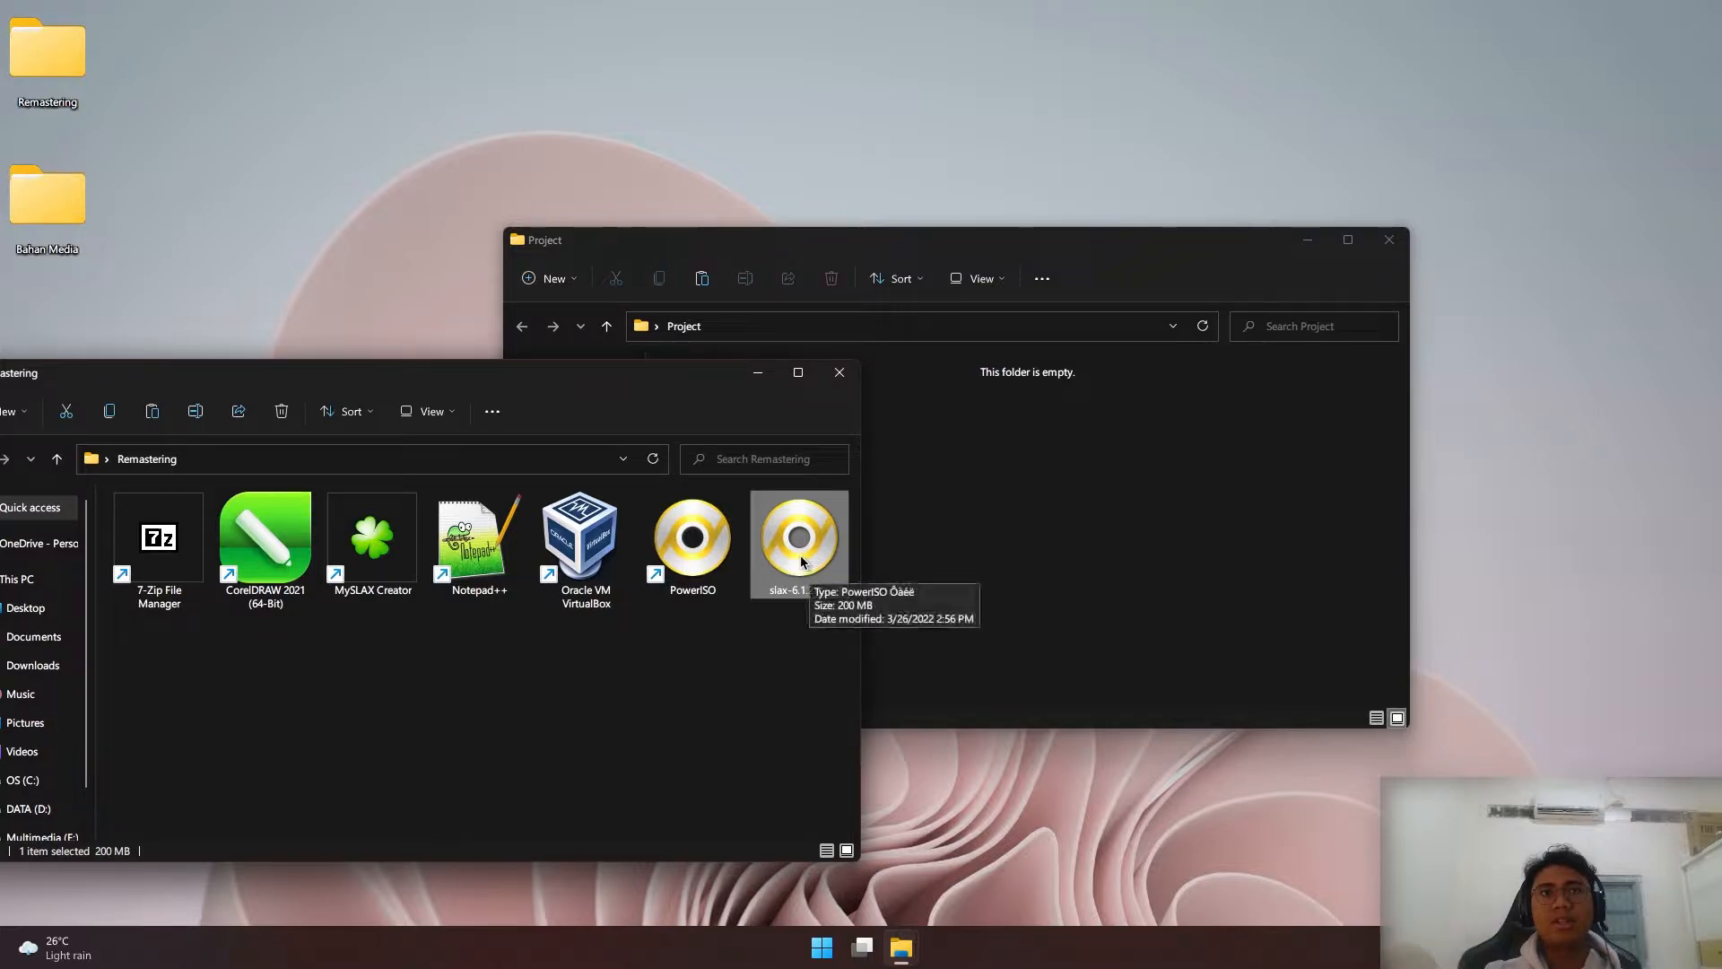
{"action": "left_click_drag", "start_coordinate": [801, 558], "coordinate": [980, 511]}
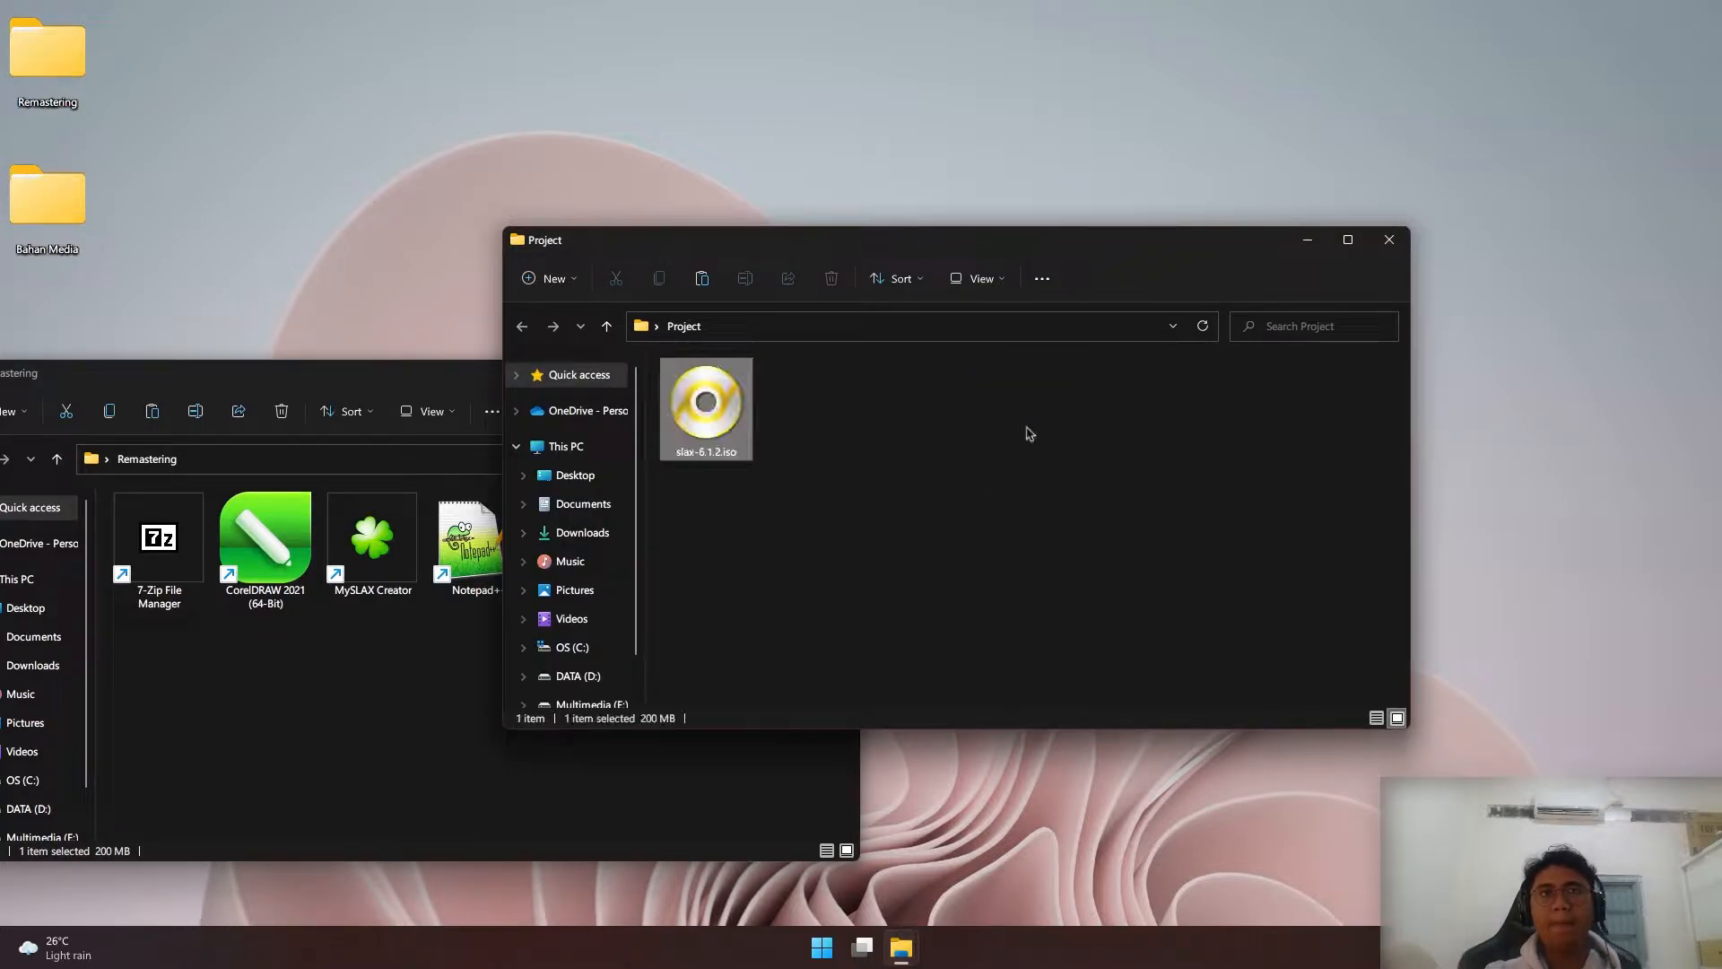
{"action": "left_click", "coordinate": [462, 379]}
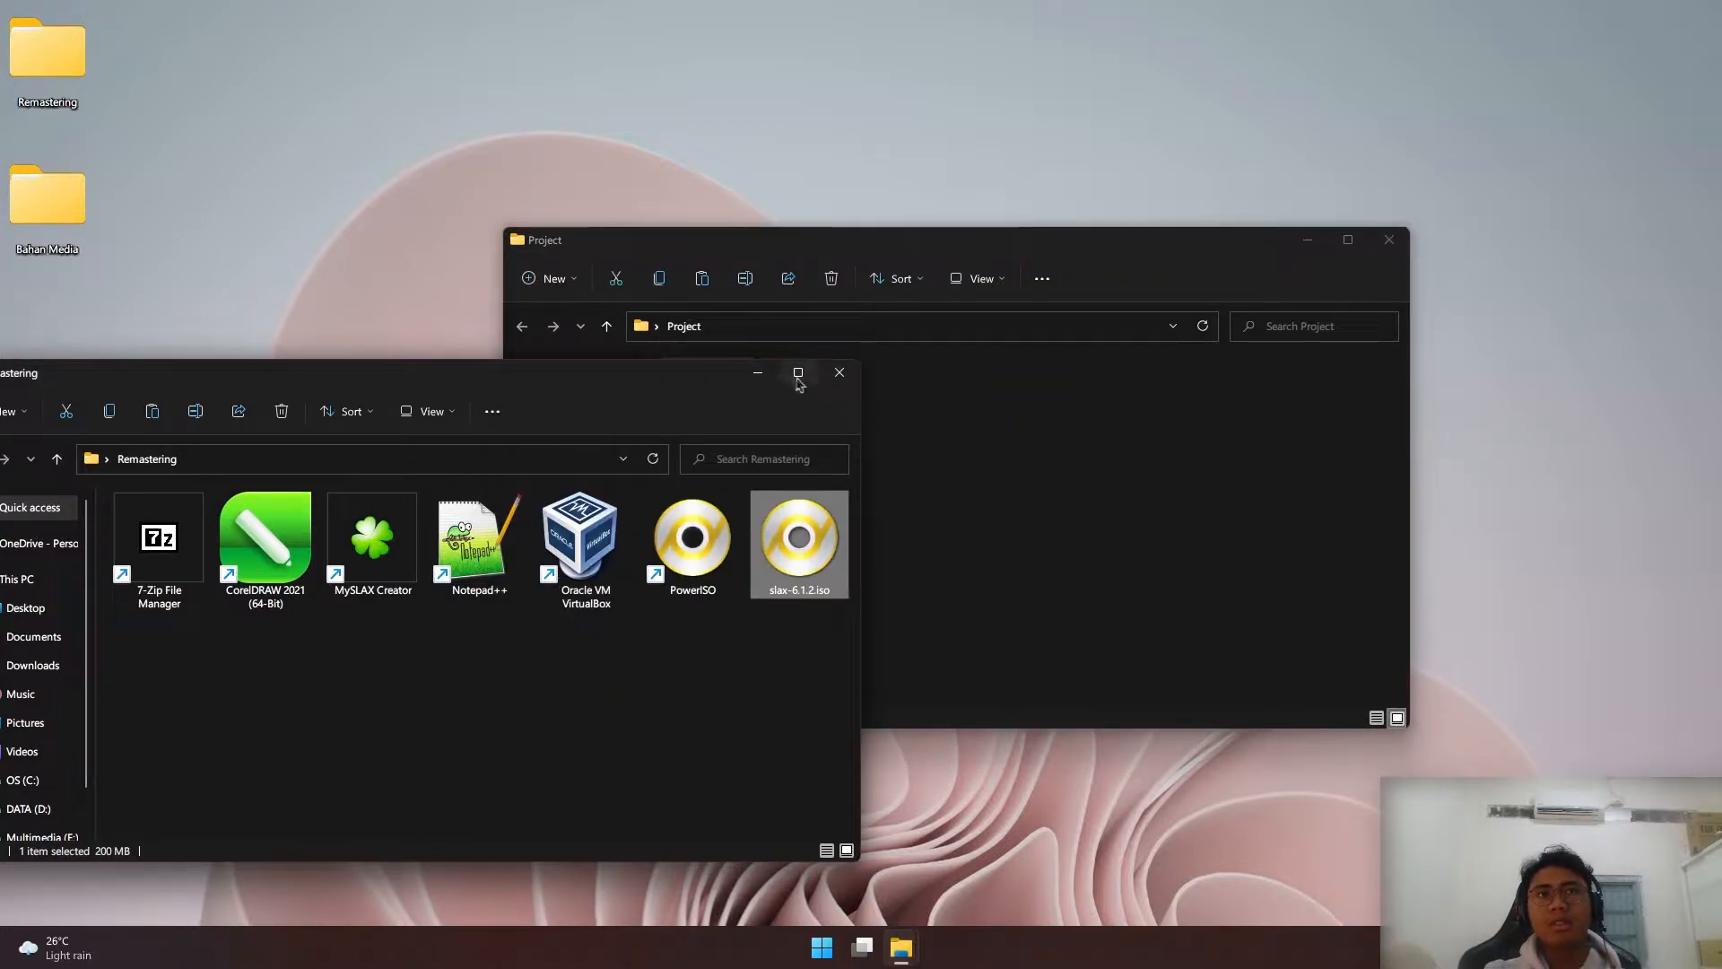
{"action": "left_click", "coordinate": [757, 373]}
{"action": "left_click", "coordinate": [972, 457]}
{"action": "left_click_drag", "start_coordinate": [862, 253], "coordinate": [764, 238]}
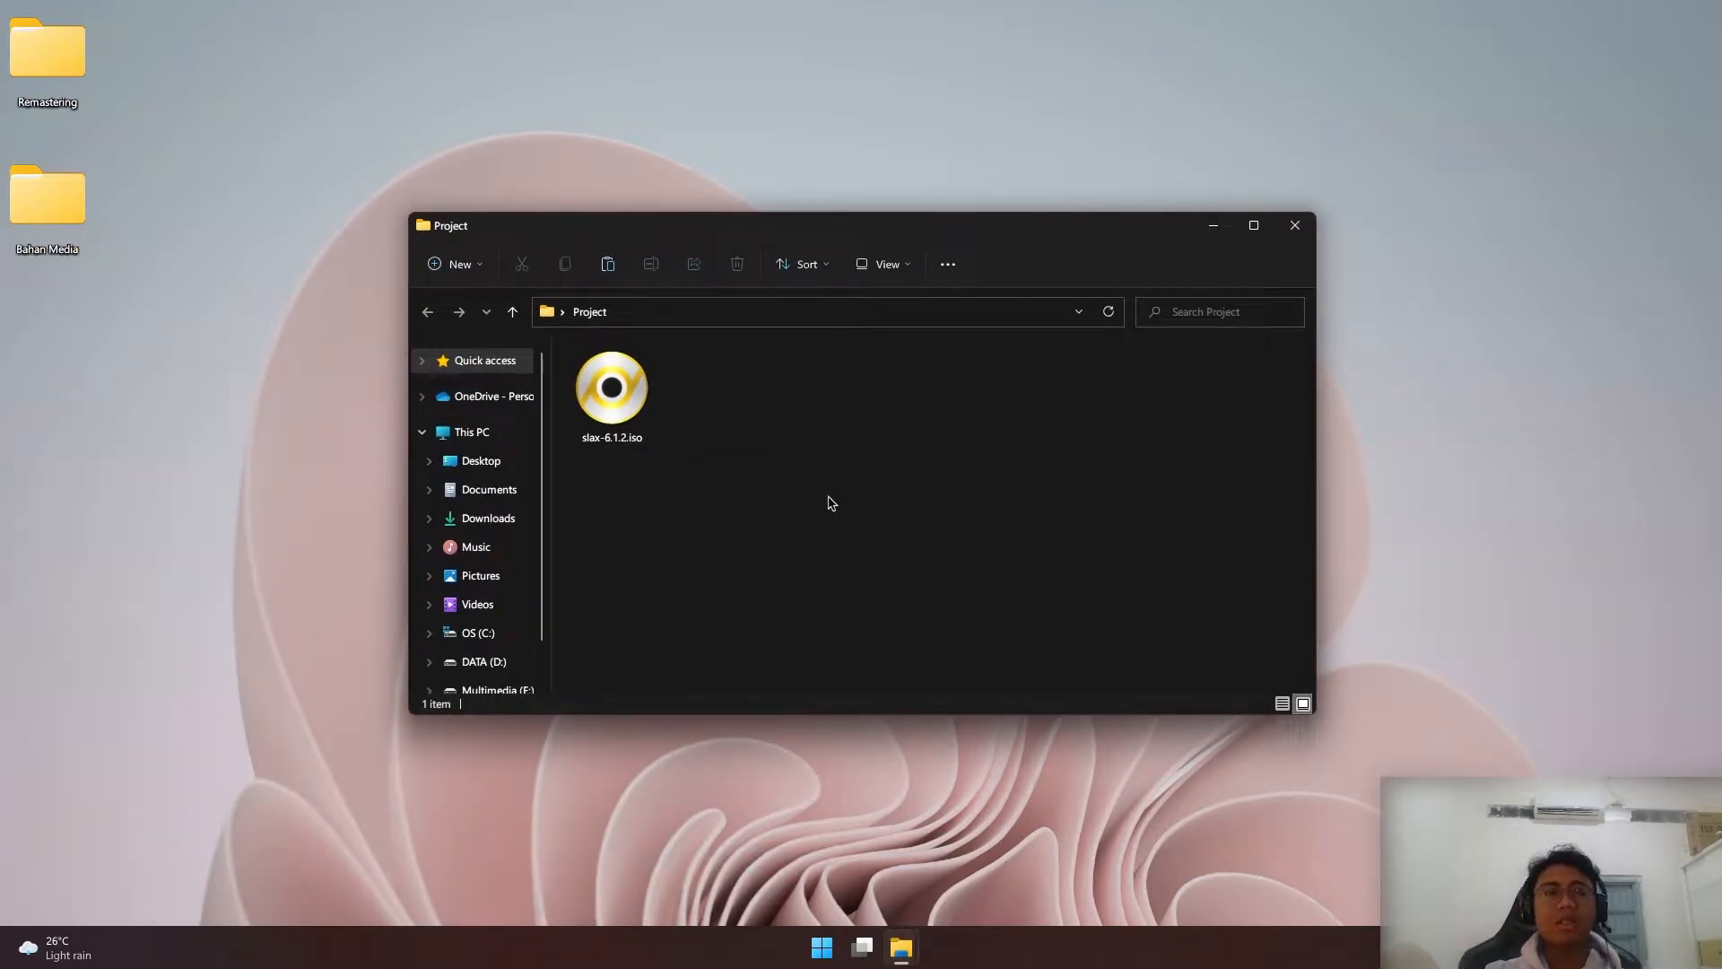
Extract slax-6.1.2.iso with 7-Zip into its own slax-6.1.2 folder inside Project
{"action": "left_click", "coordinate": [630, 402]}
{"action": "left_click", "coordinate": [790, 435]}
{"action": "left_click", "coordinate": [639, 398]}
{"action": "right_click", "coordinate": [619, 414]}
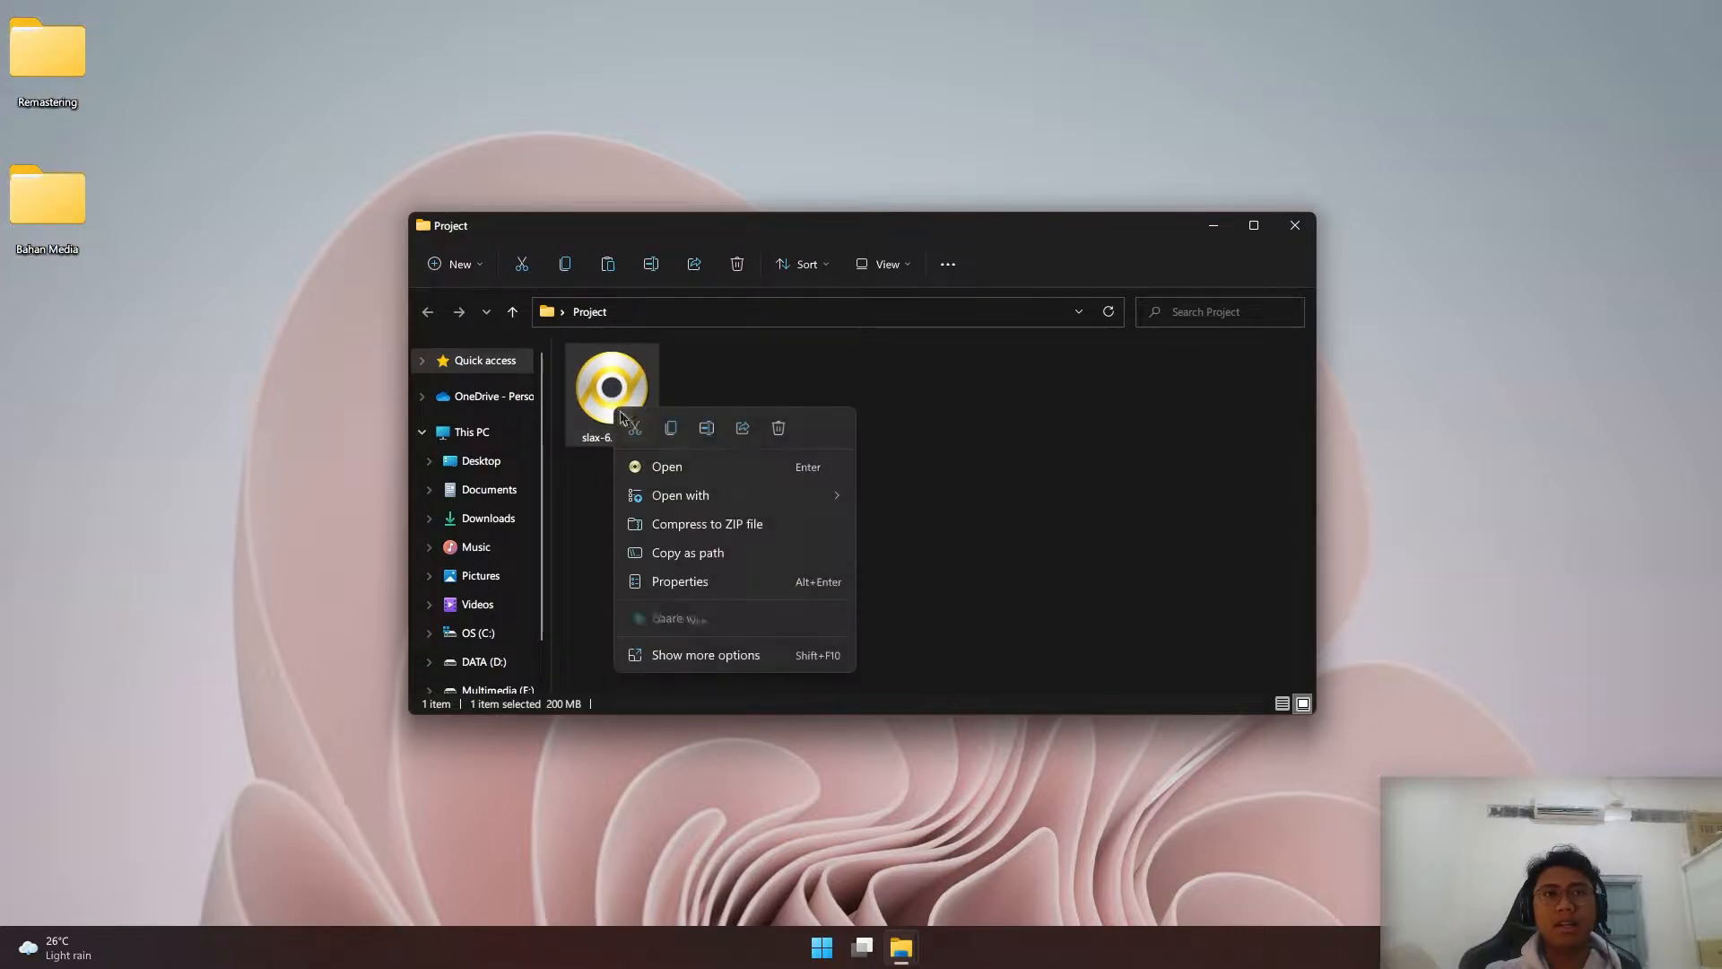
{"action": "left_click", "coordinate": [701, 654]}
{"action": "mouse_move", "coordinate": [781, 154]}
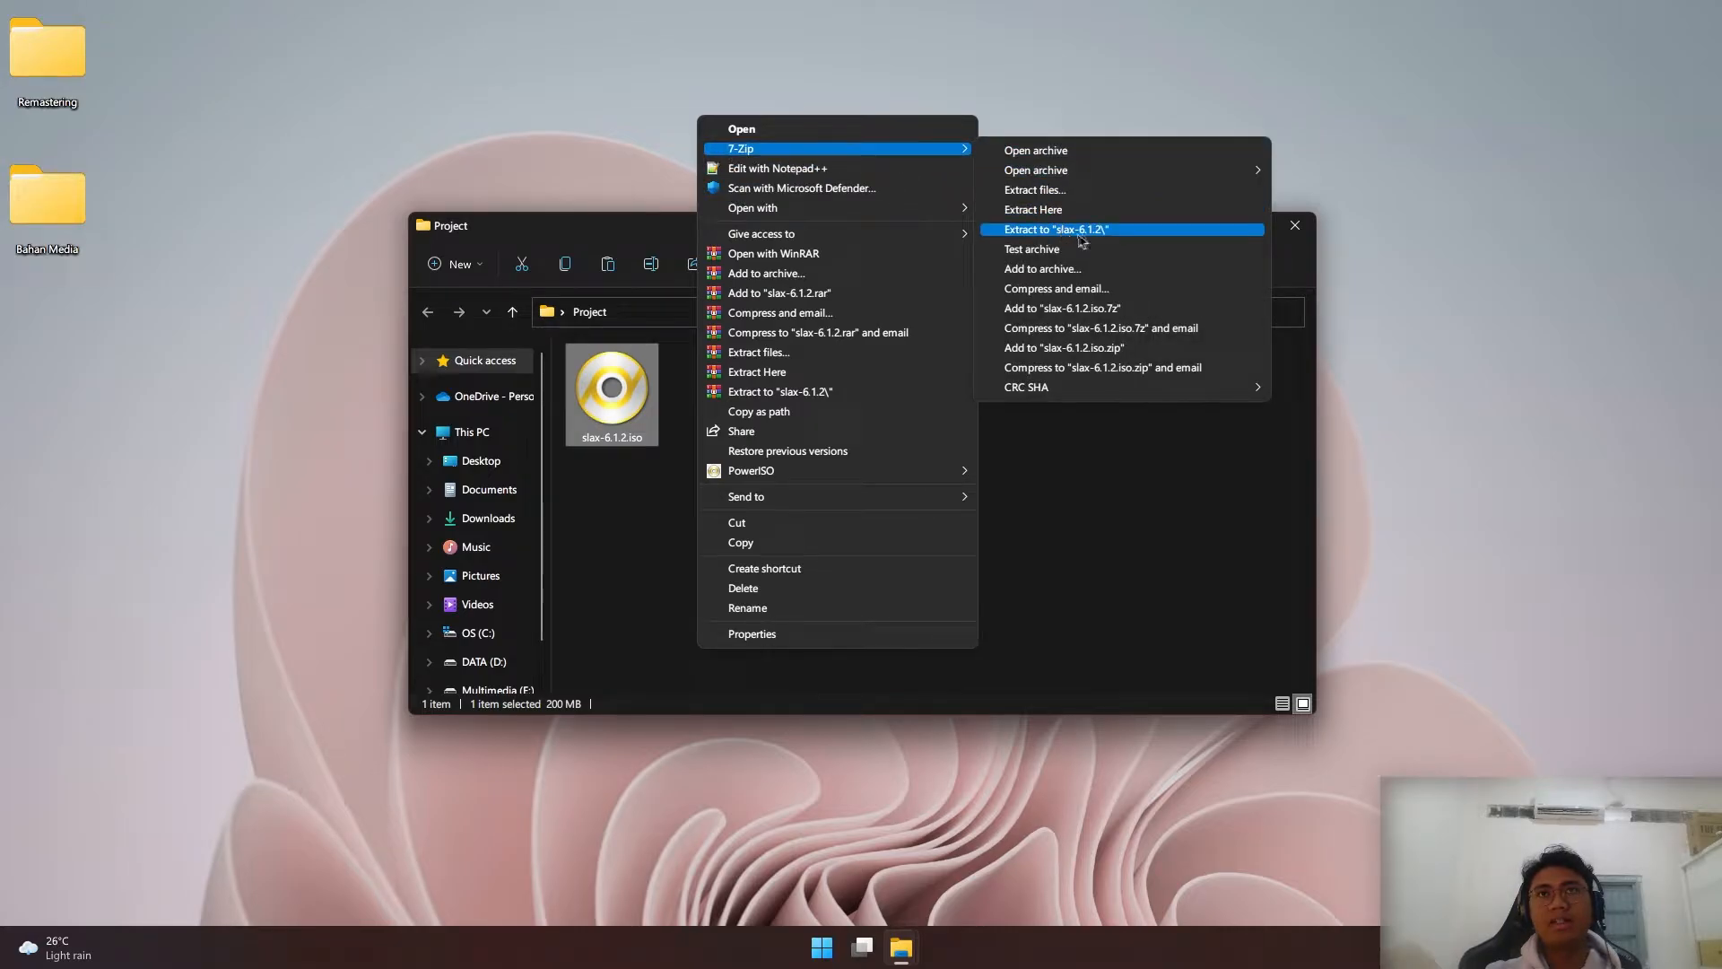
{"action": "left_click", "coordinate": [1093, 232]}
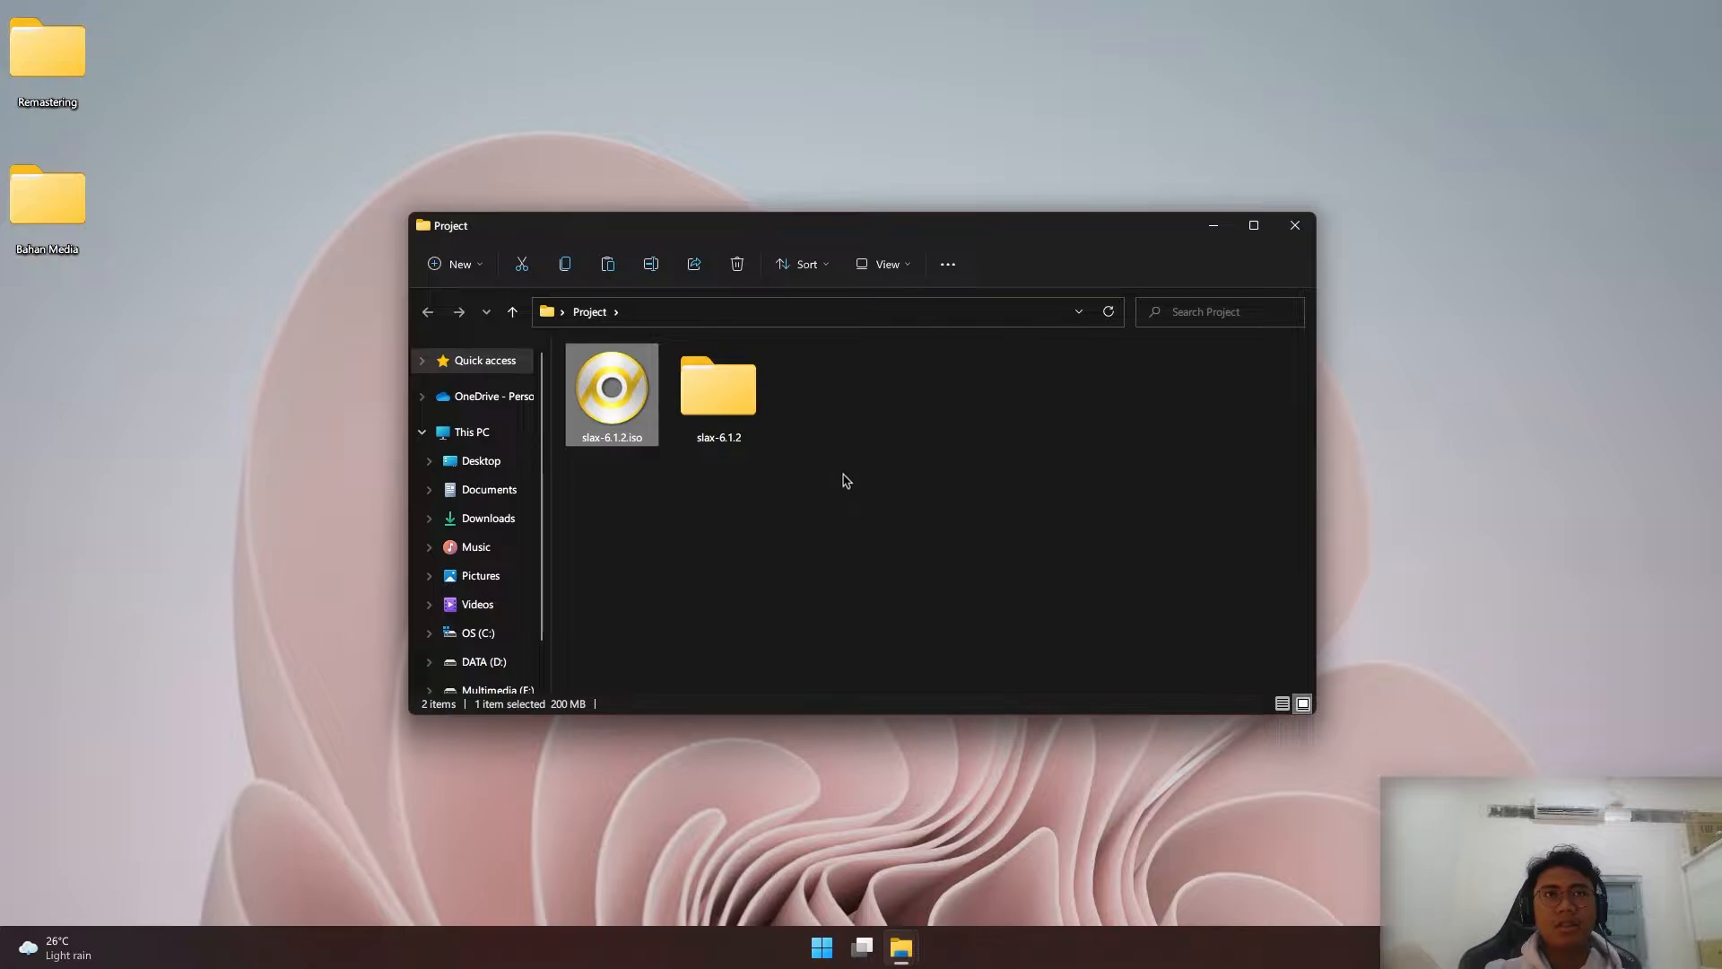
Open slax.cfg from the extracted slax-6.1.2 boot folder in Notepad++
{"action": "double_click", "coordinate": [718, 390]}
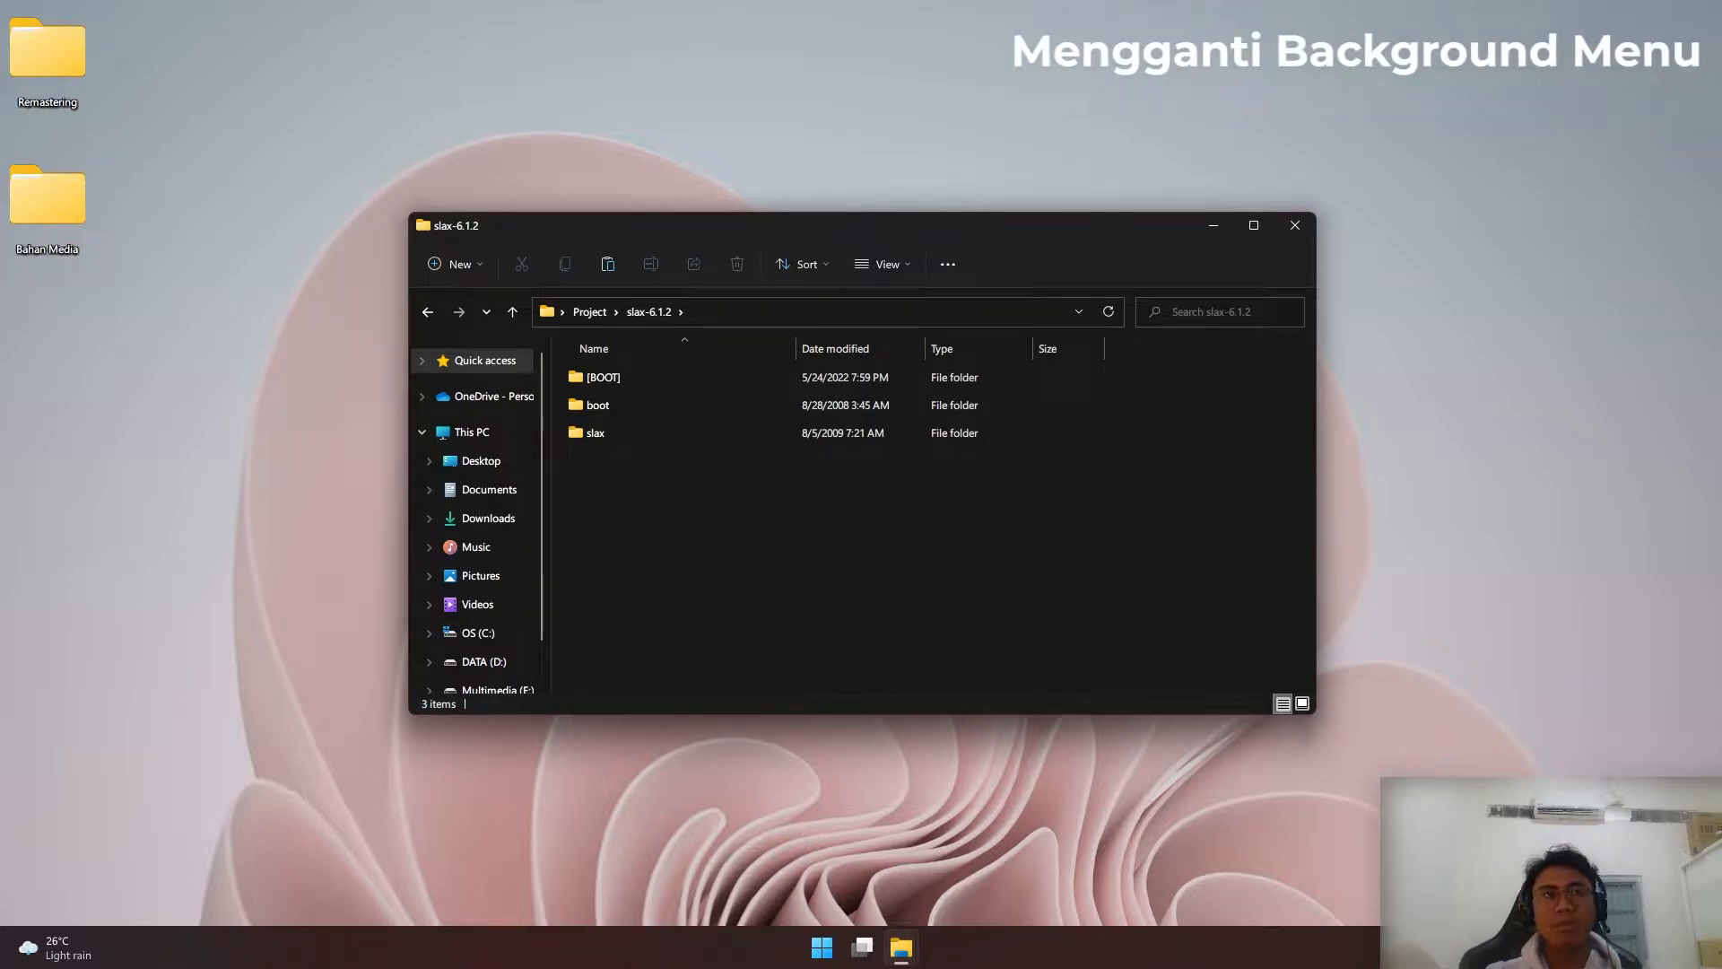
{"action": "double_click", "coordinate": [598, 405]}
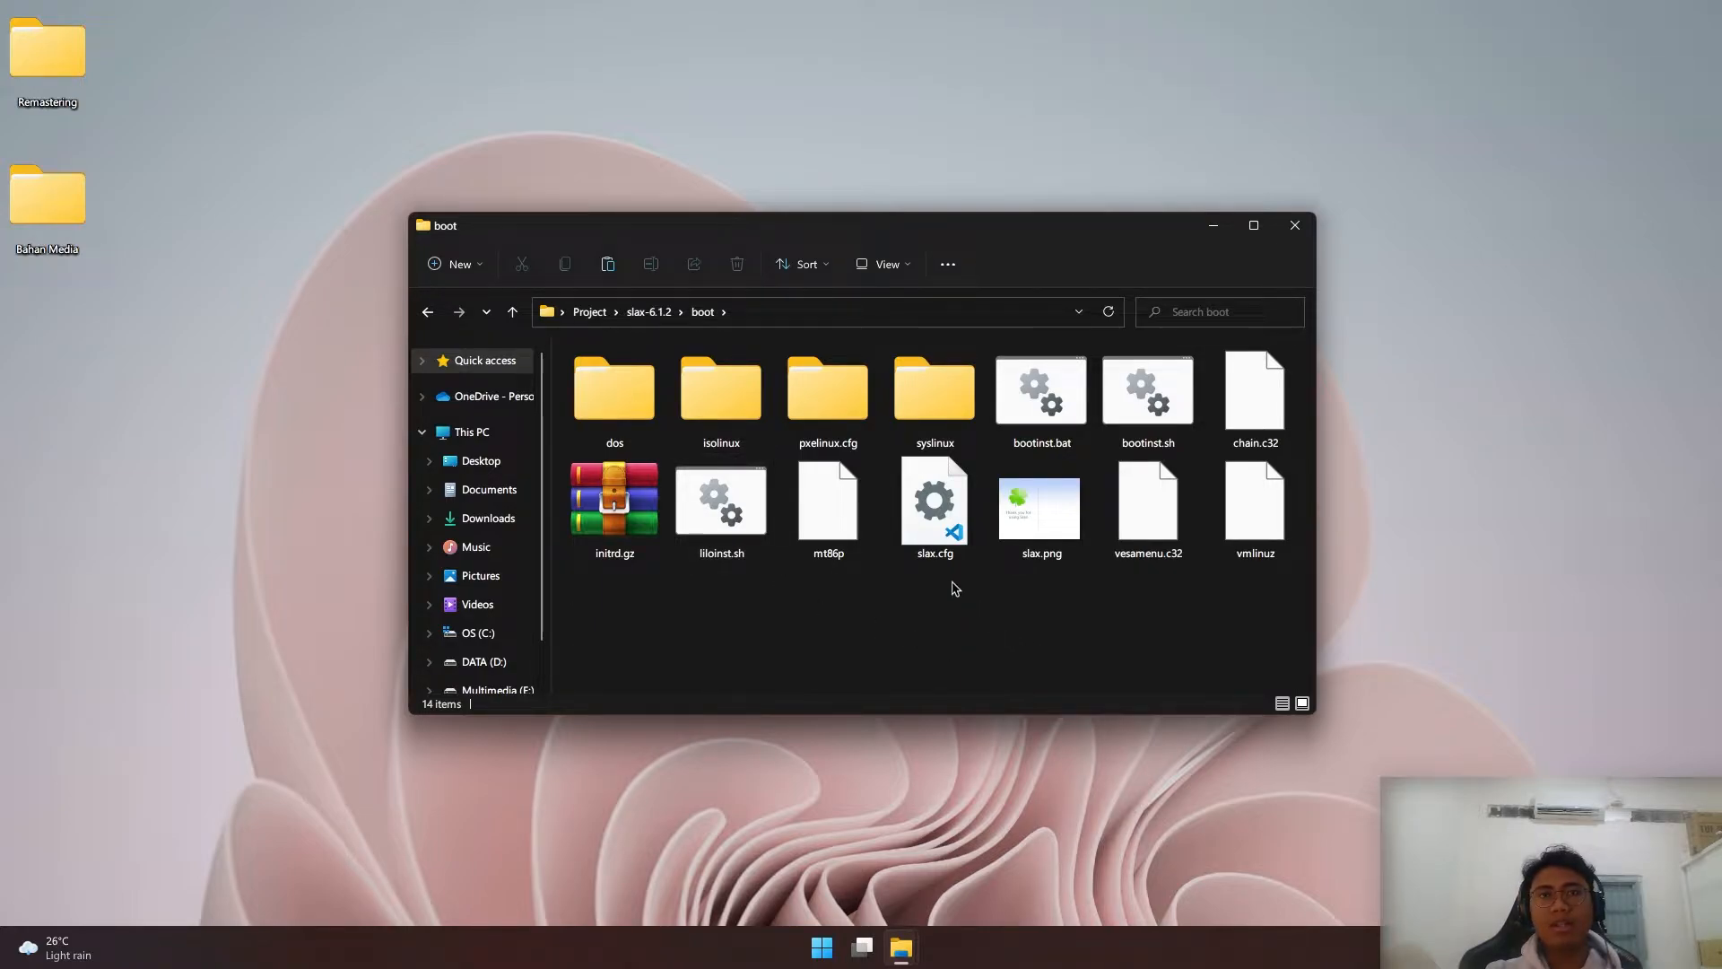
{"action": "left_click", "coordinate": [938, 534]}
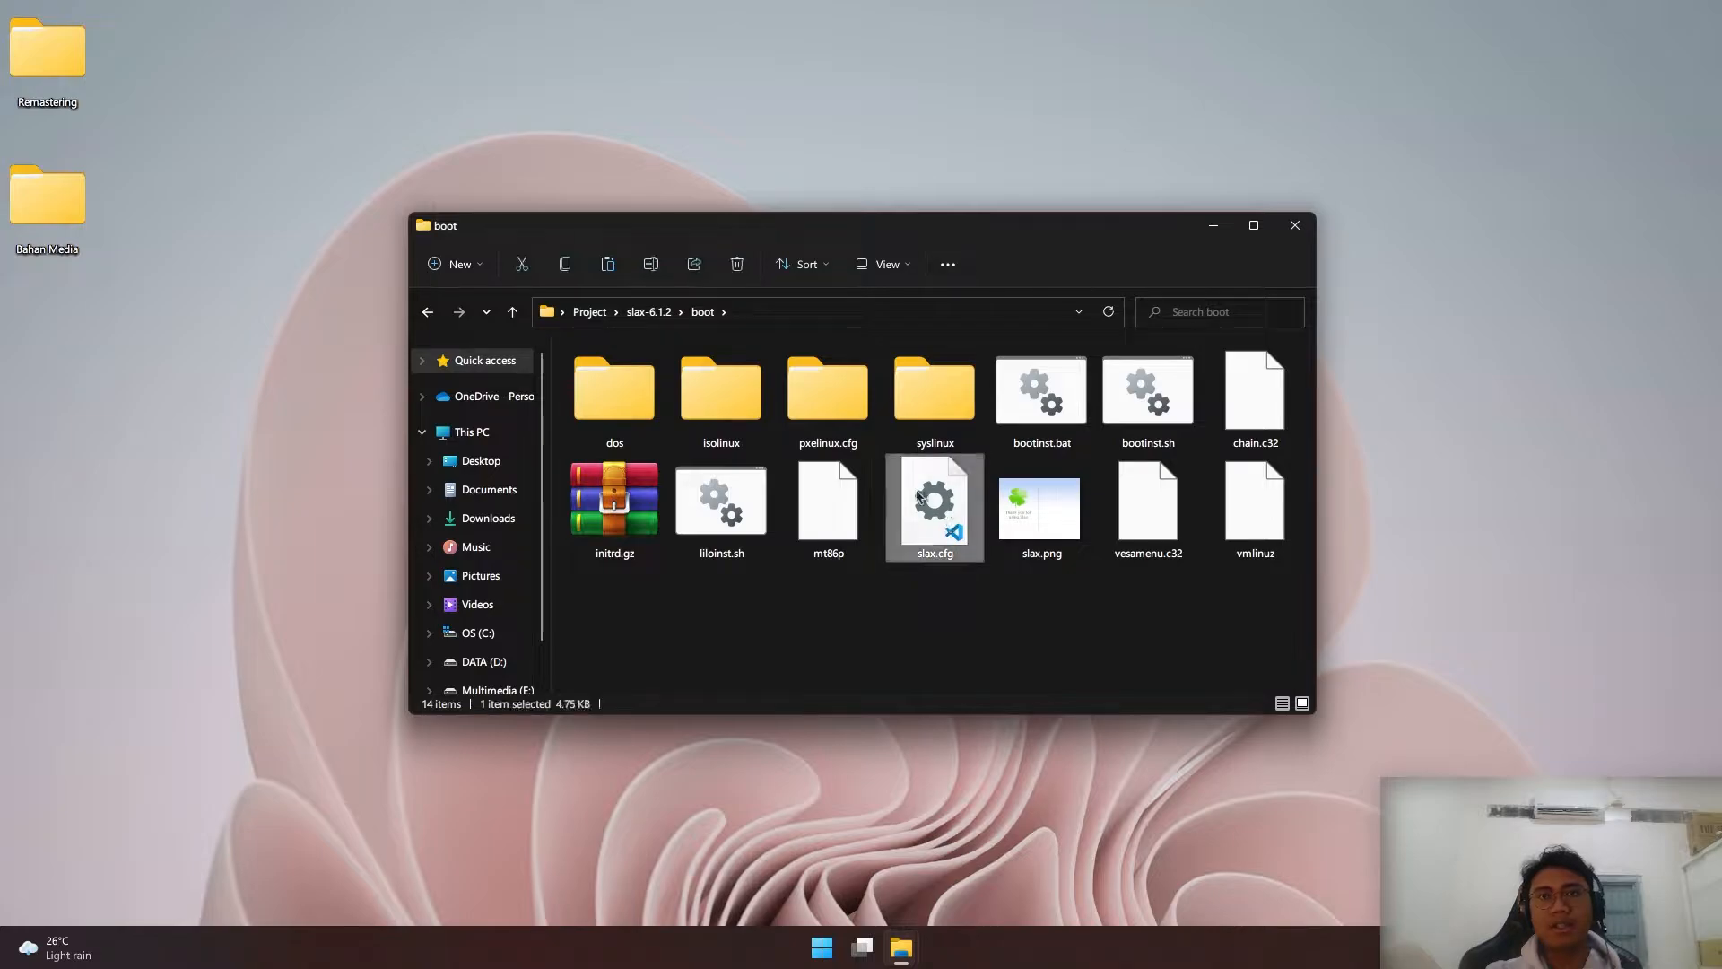
{"action": "right_click", "coordinate": [927, 496]}
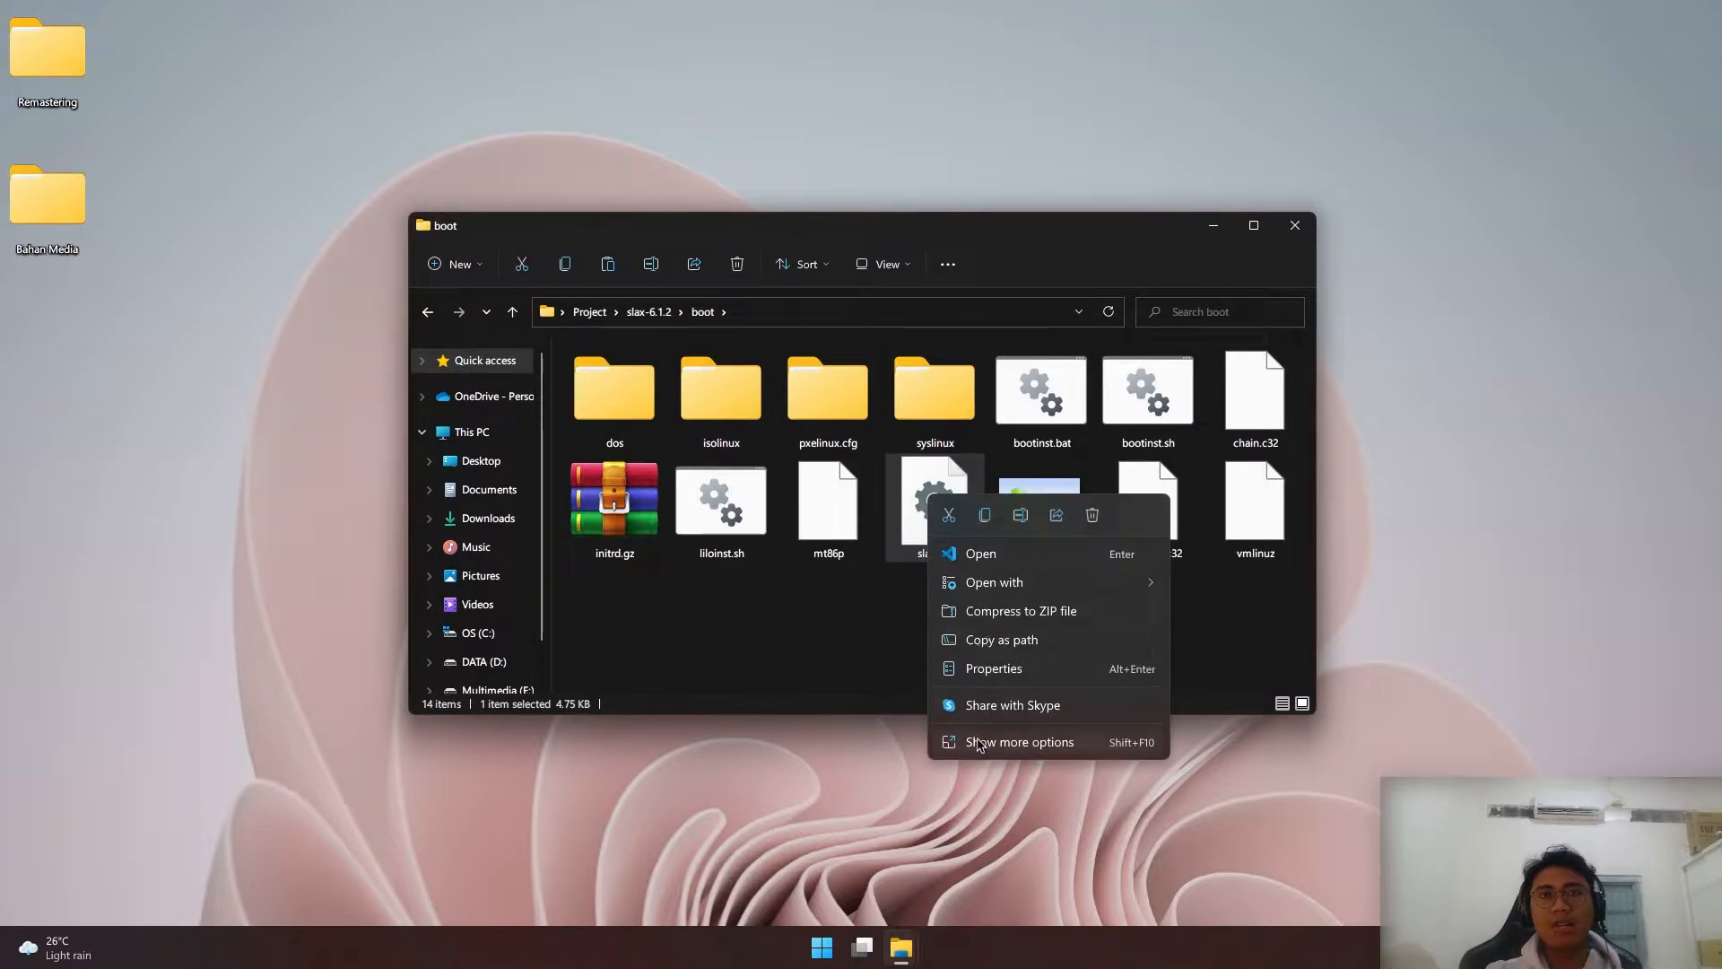
{"action": "left_click", "coordinate": [978, 744]}
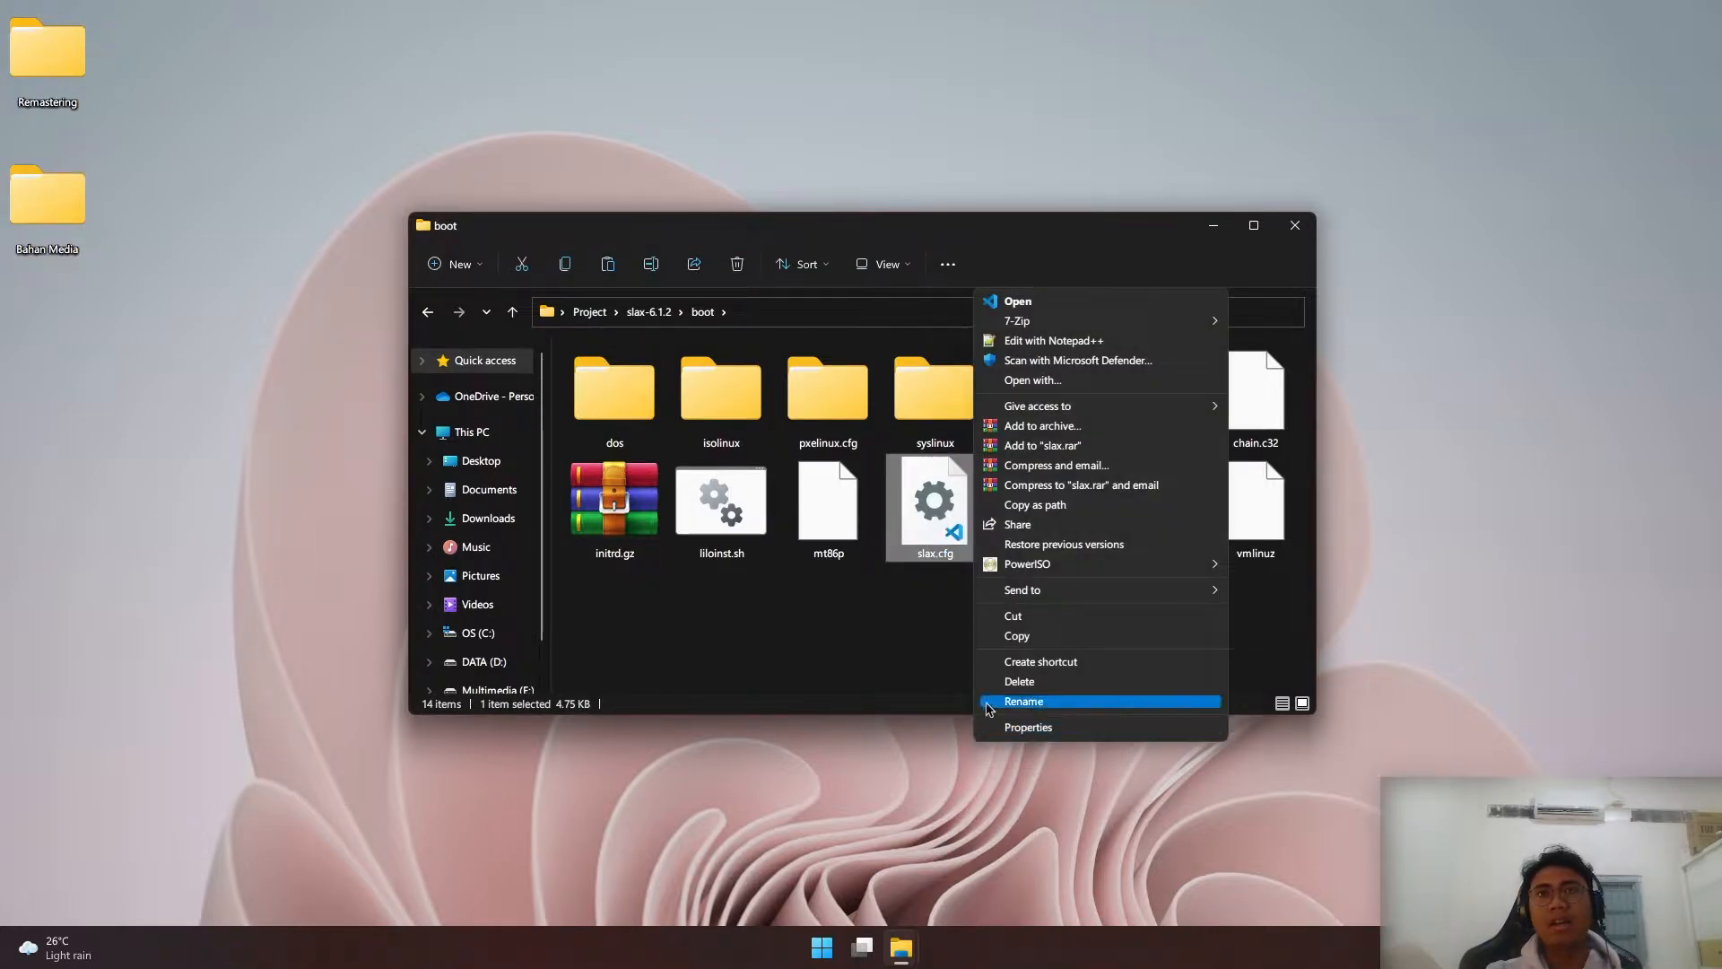
{"action": "left_click", "coordinate": [1070, 343]}
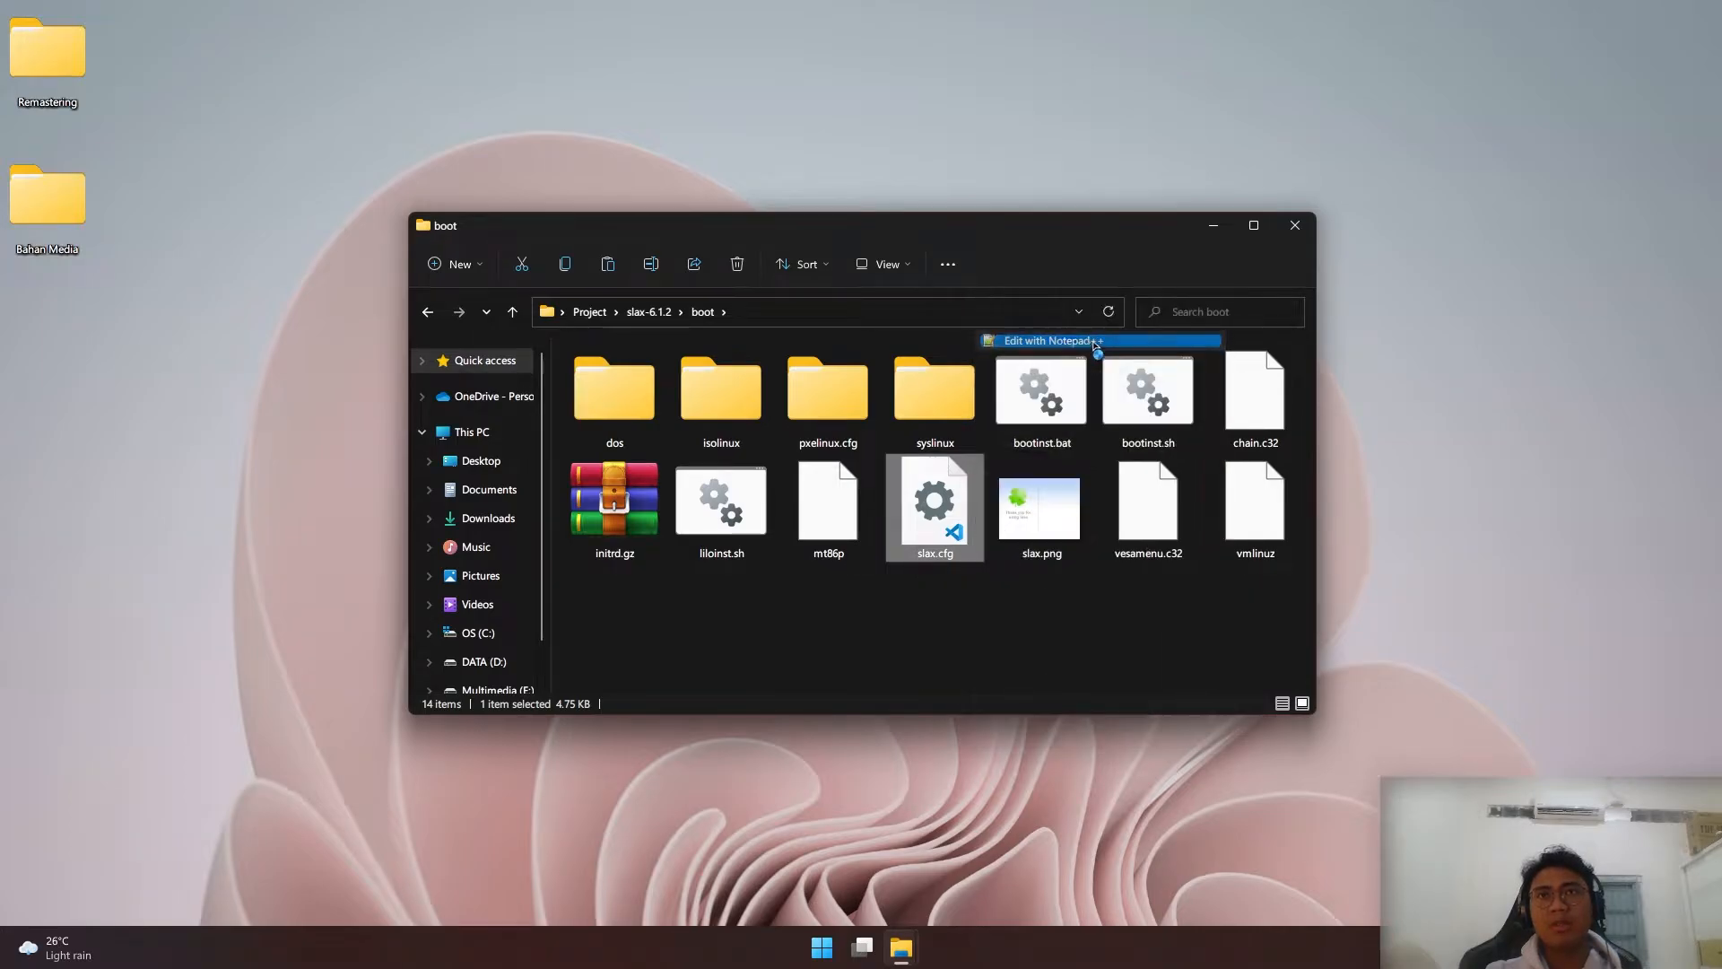
Change the MENU BACKGROUND path in slax.cfg to /boot/bgmenu.png, save the file and close the editor
{"action": "left_click_drag", "start_coordinate": [642, 186], "coordinate": [734, 179]}
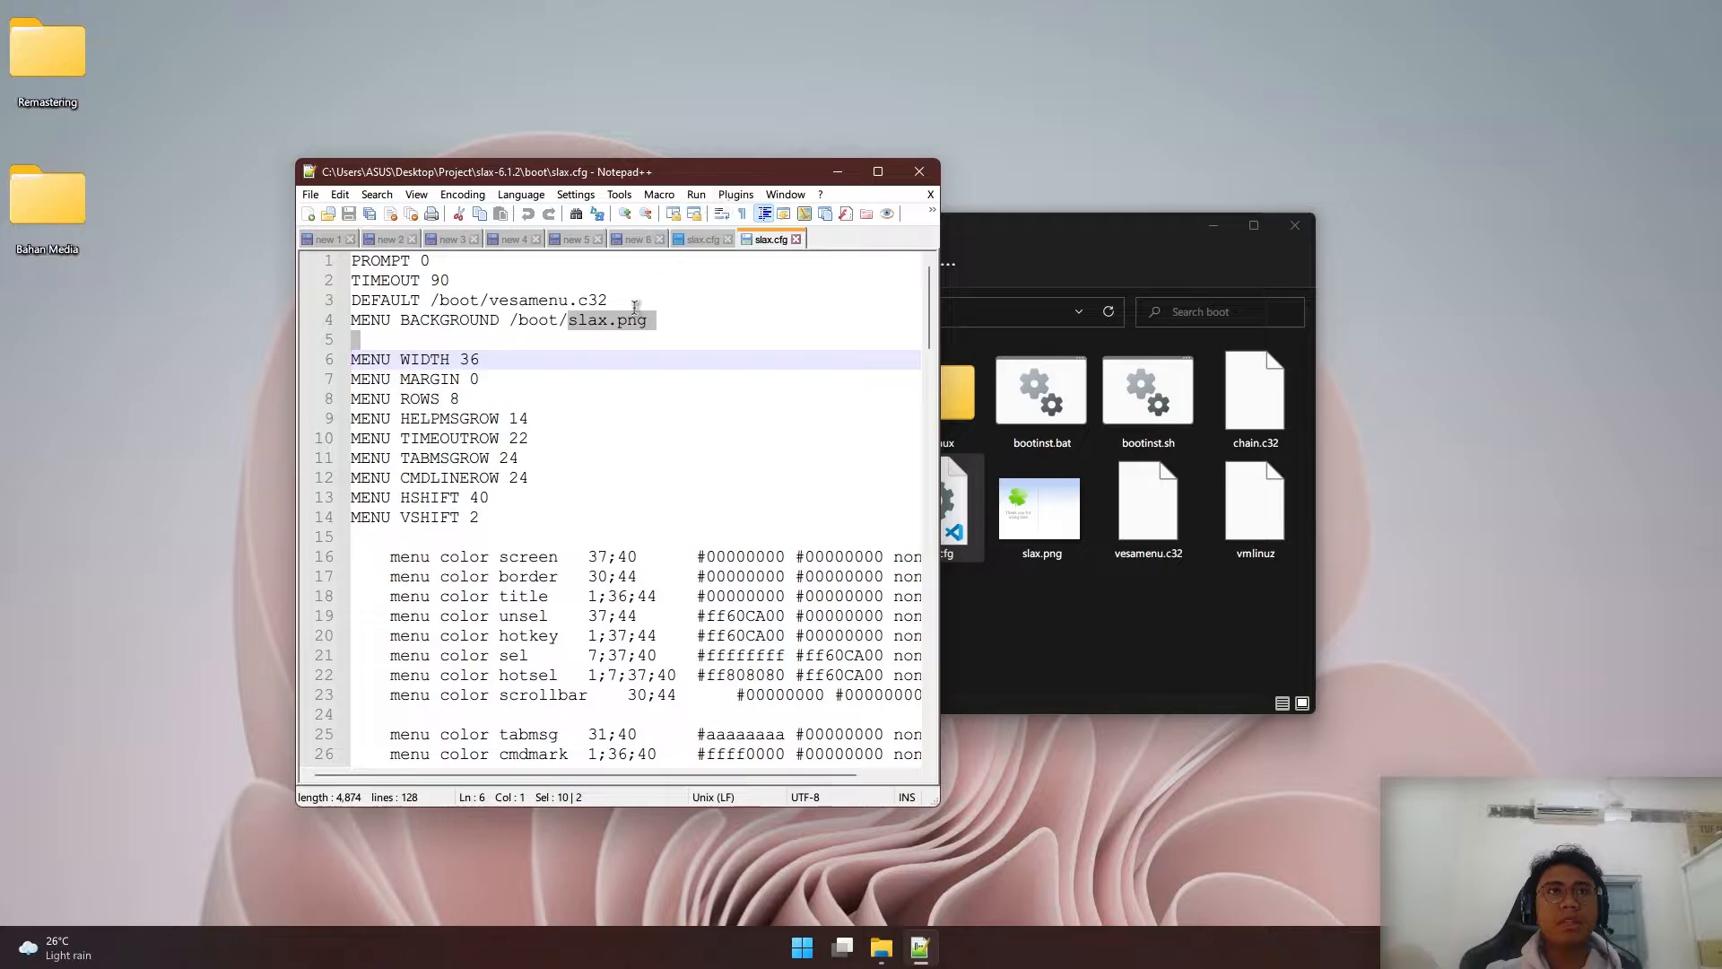
{"action": "left_click", "coordinate": [561, 343]}
{"action": "left_click", "coordinate": [420, 305]}
{"action": "left_click_drag", "start_coordinate": [353, 320], "coordinate": [608, 328]}
{"action": "left_click", "coordinate": [575, 322]}
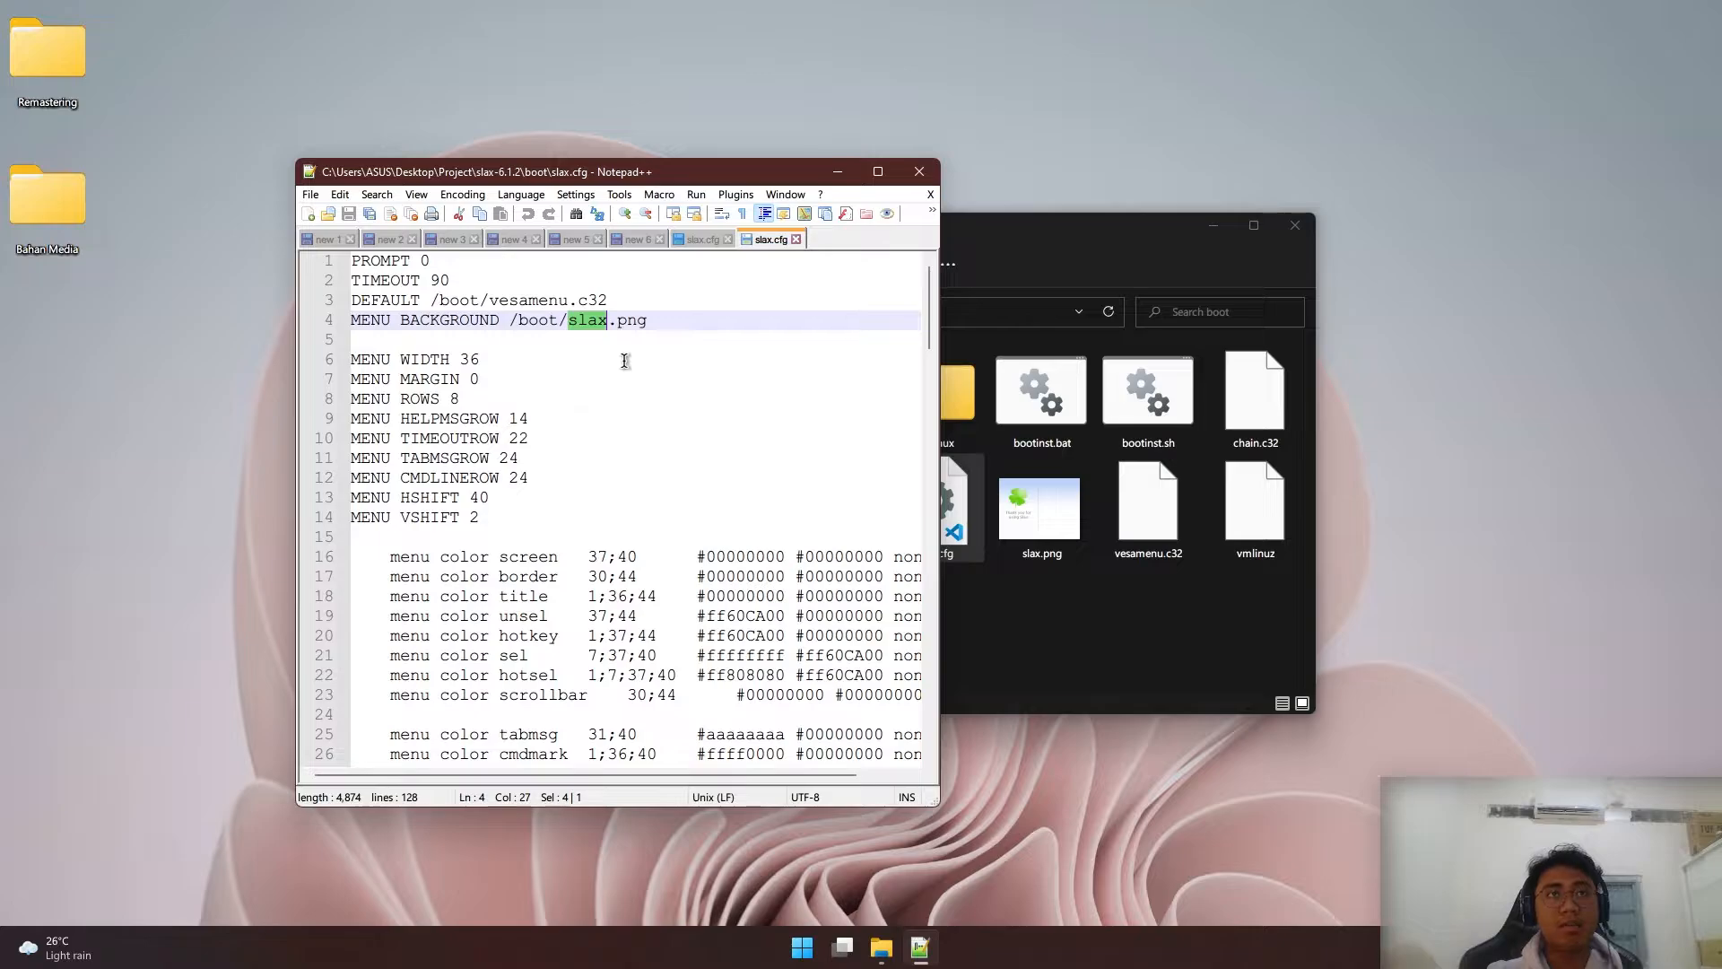
{"action": "type", "text": "bg"}
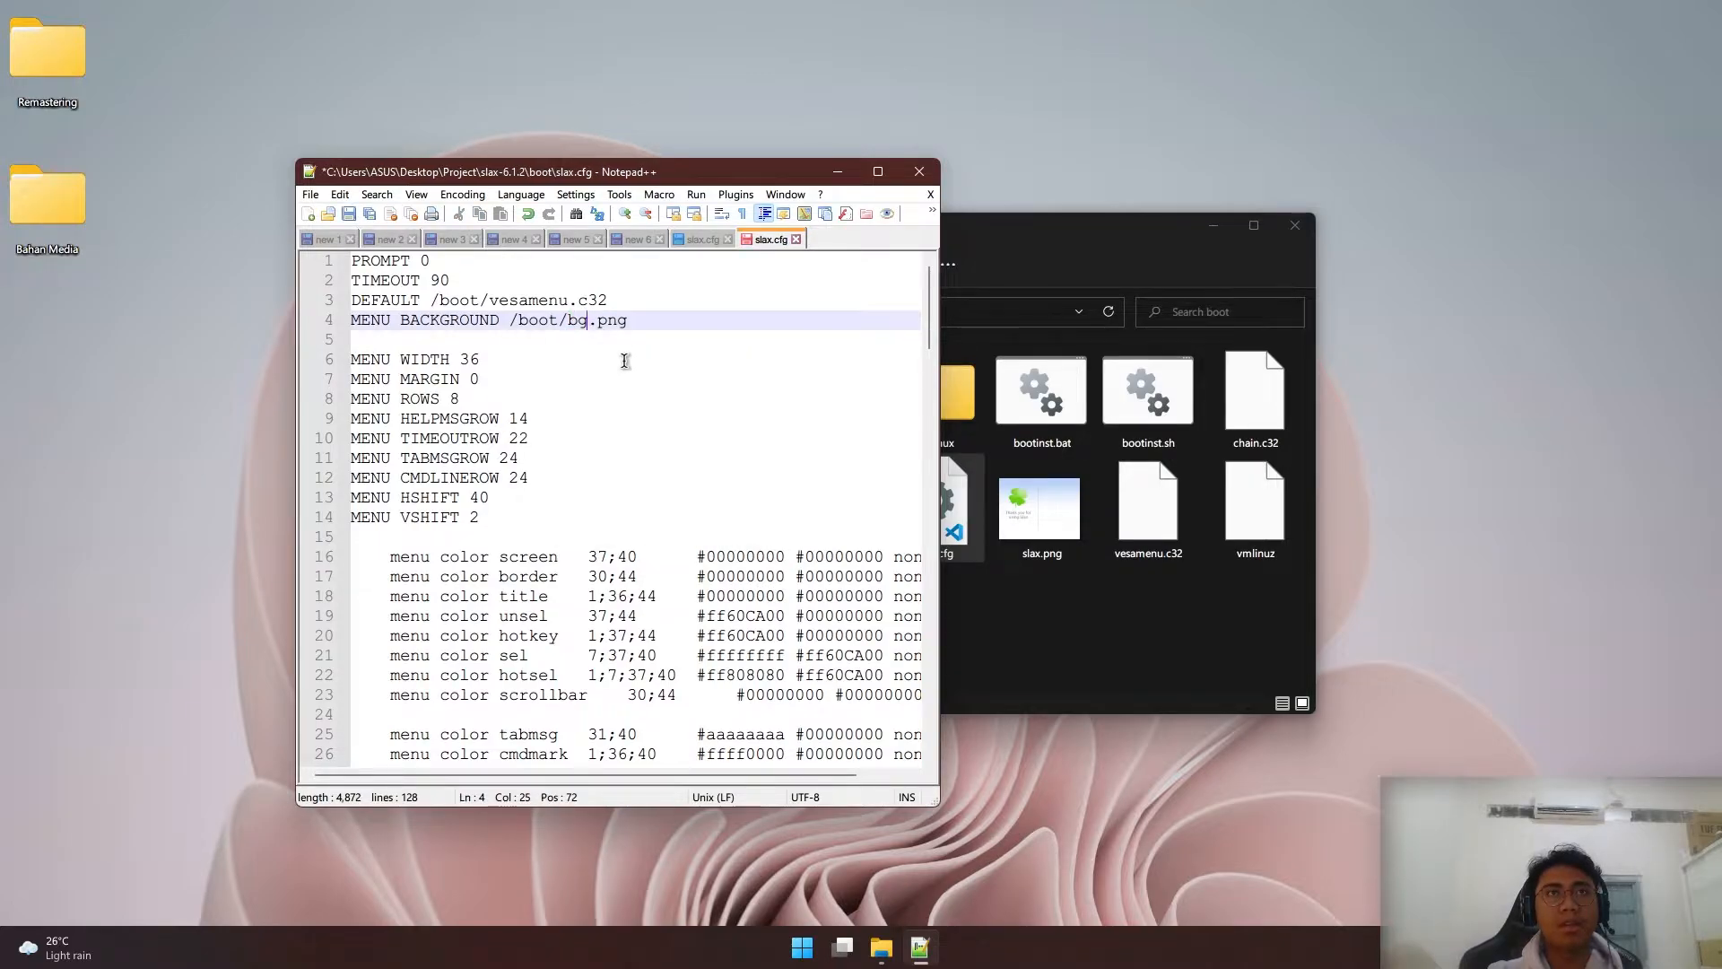
{"action": "type", "text": "menu"}
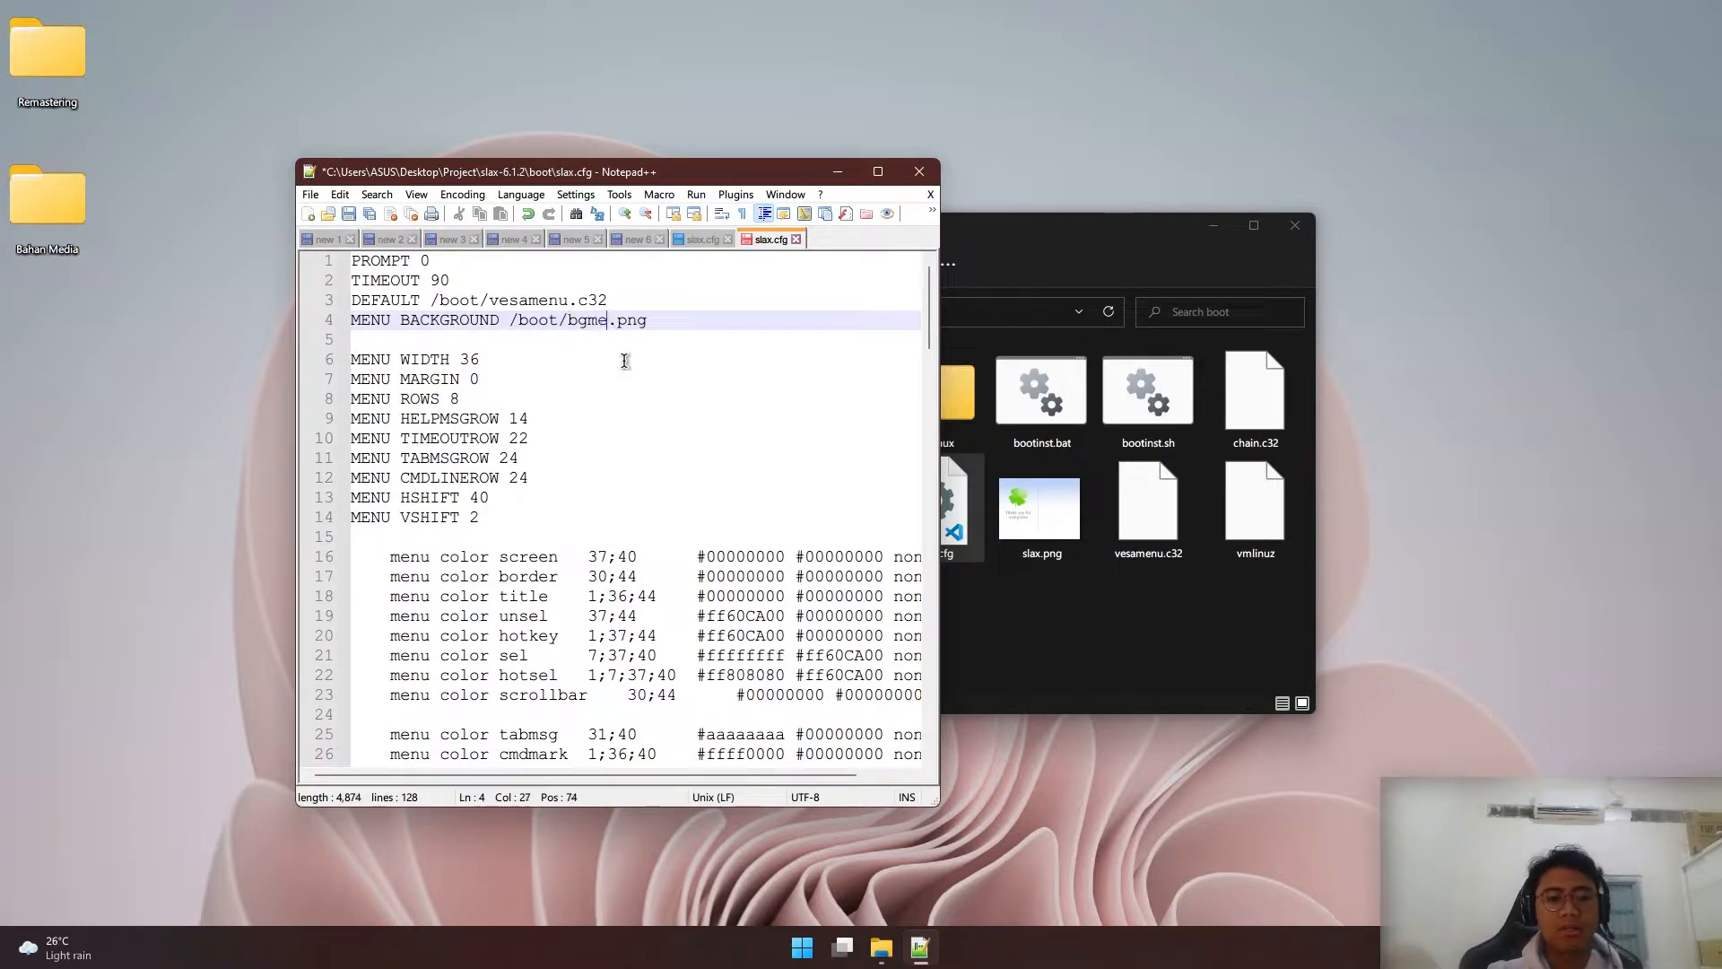
{"action": "left_click", "coordinate": [727, 342]}
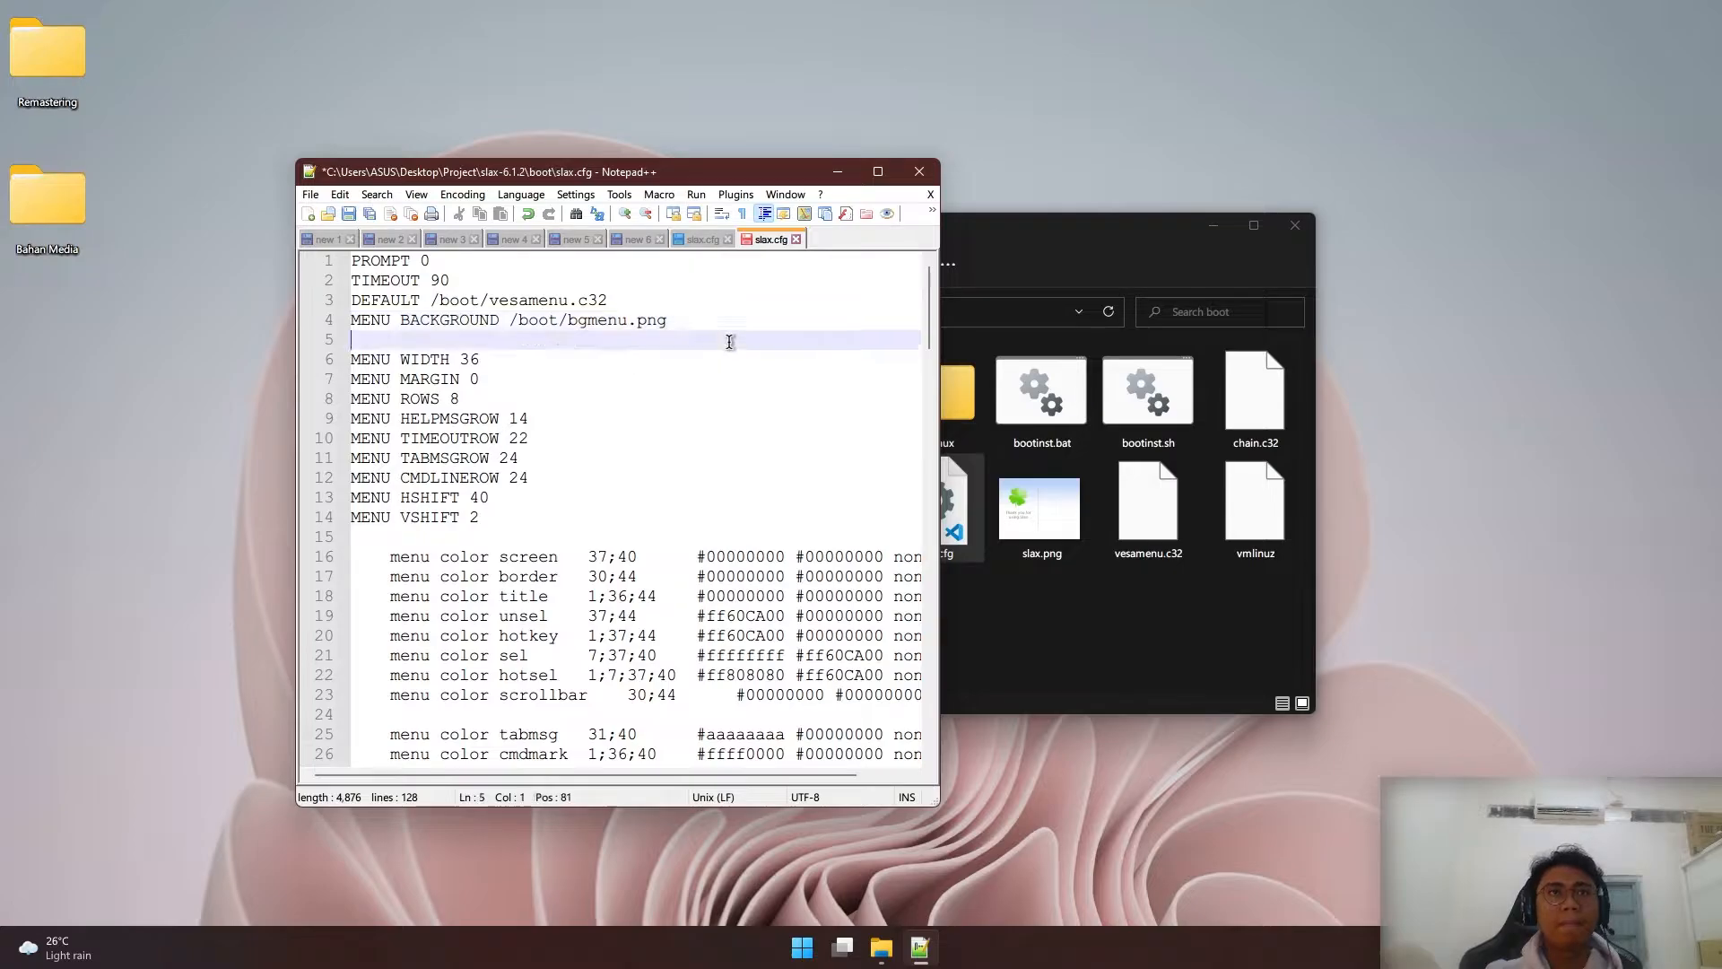
{"action": "left_click", "coordinate": [713, 324]}
{"action": "left_click_drag", "start_coordinate": [569, 320], "coordinate": [636, 321]}
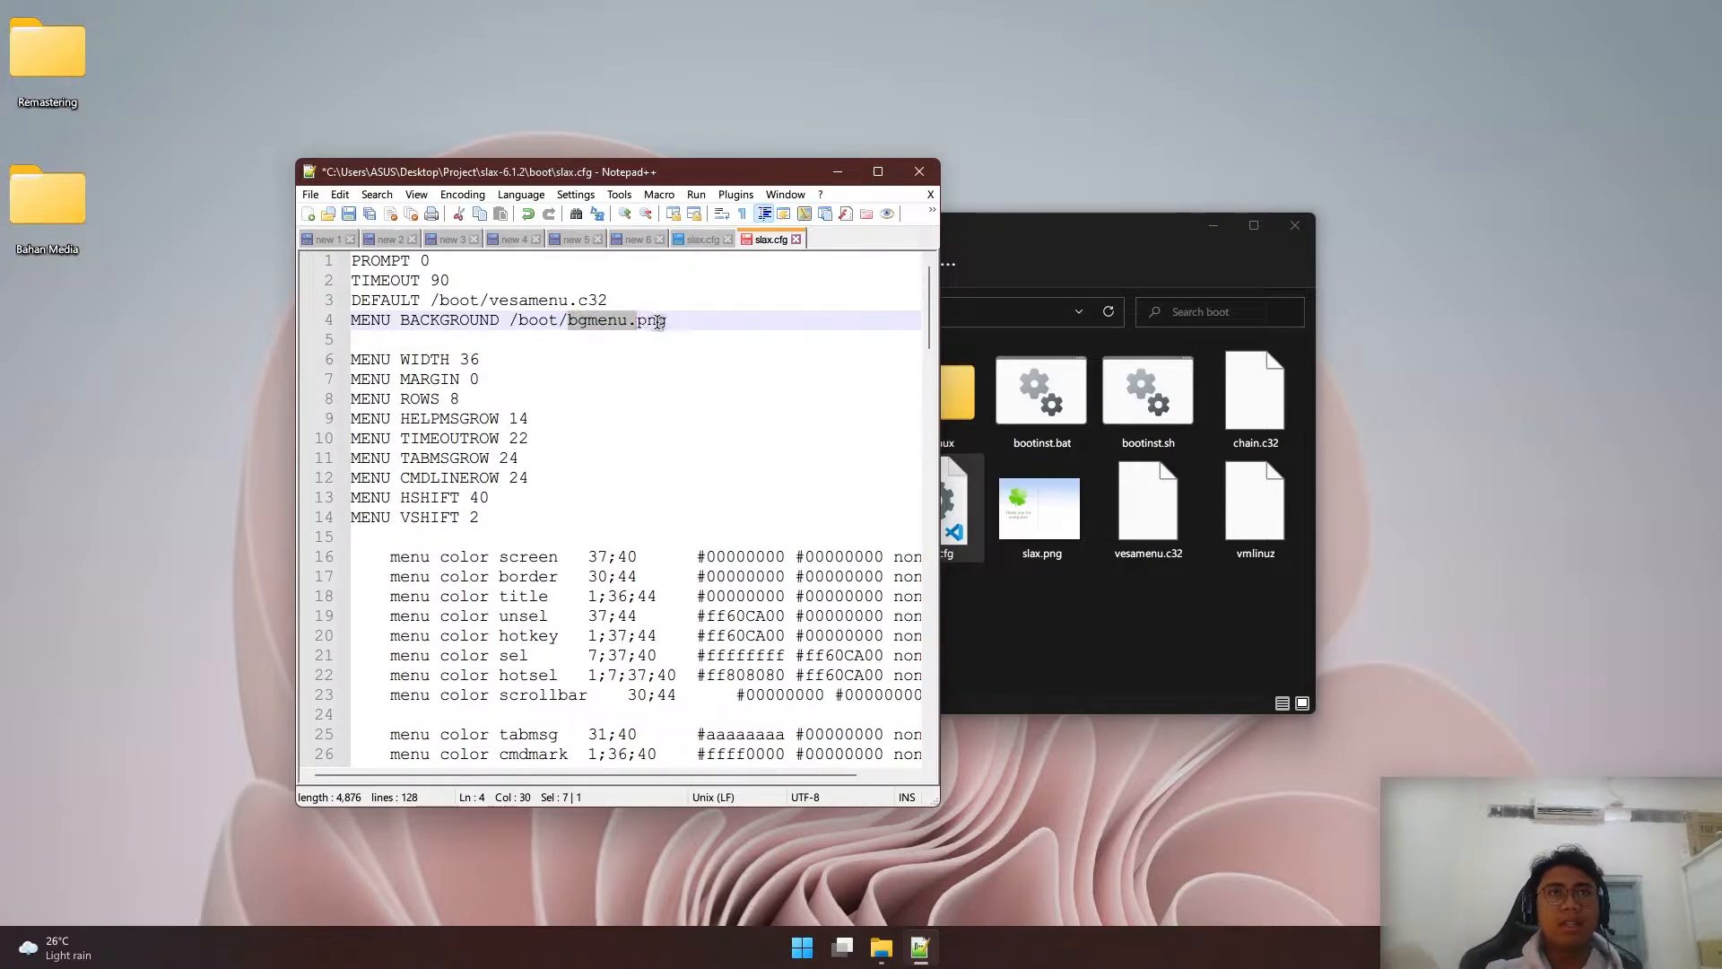
{"action": "left_click", "coordinate": [656, 323]}
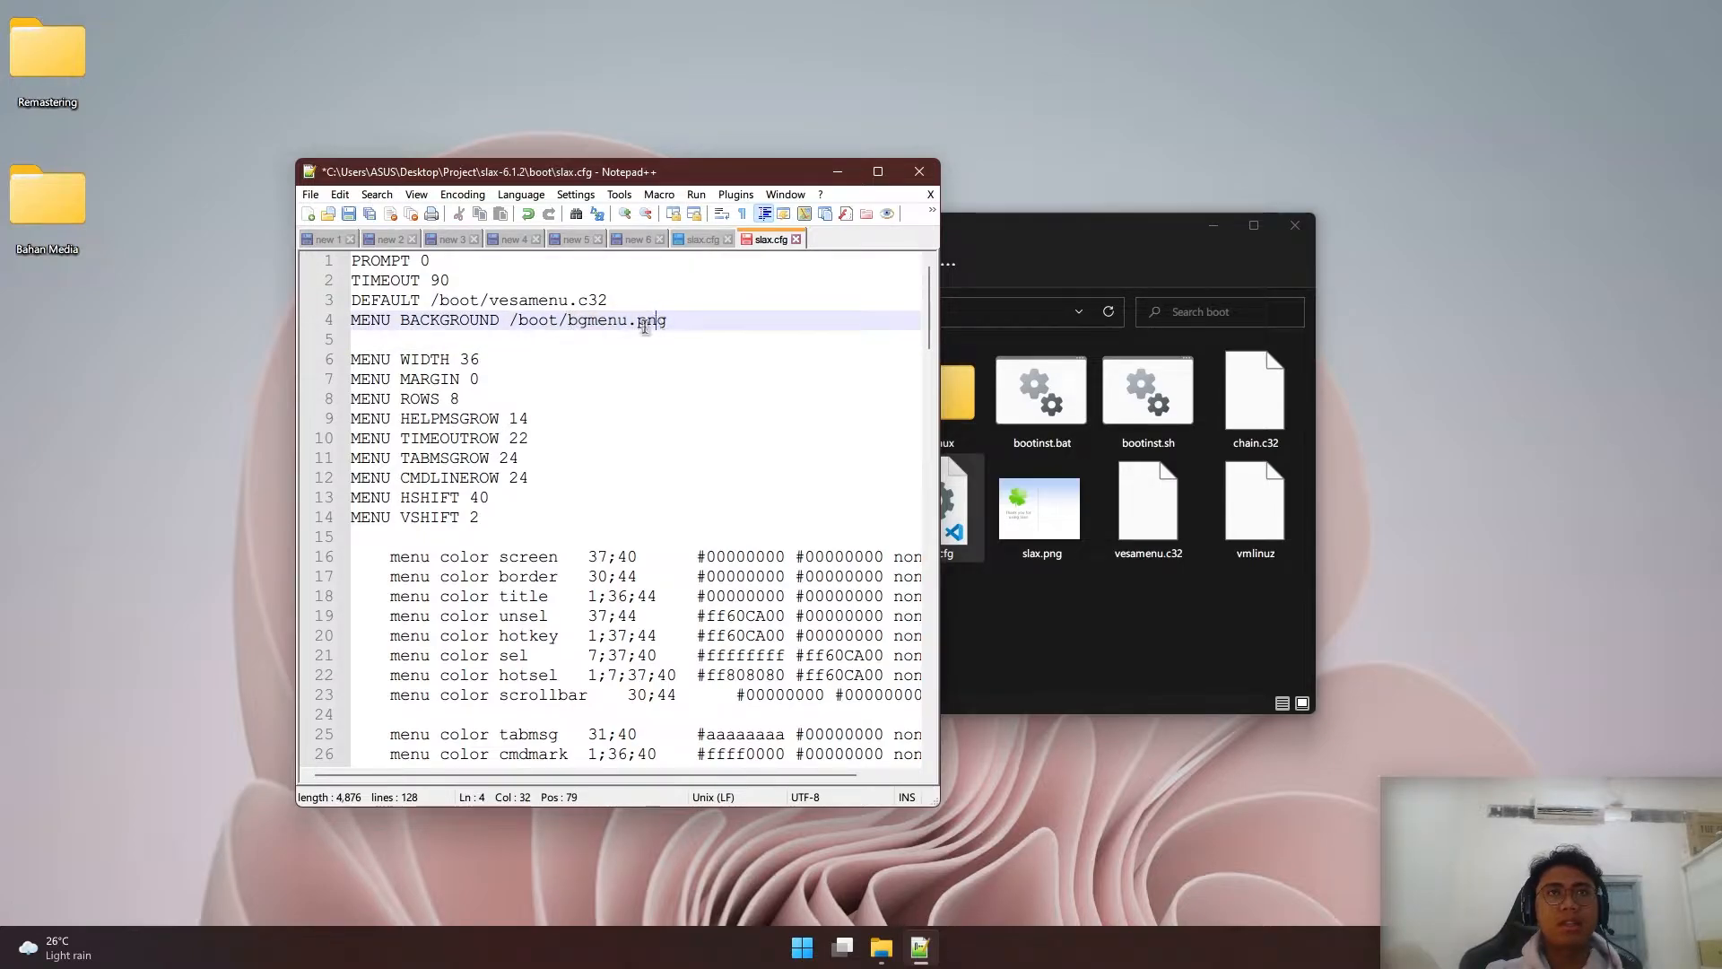
{"action": "left_click", "coordinate": [349, 214]}
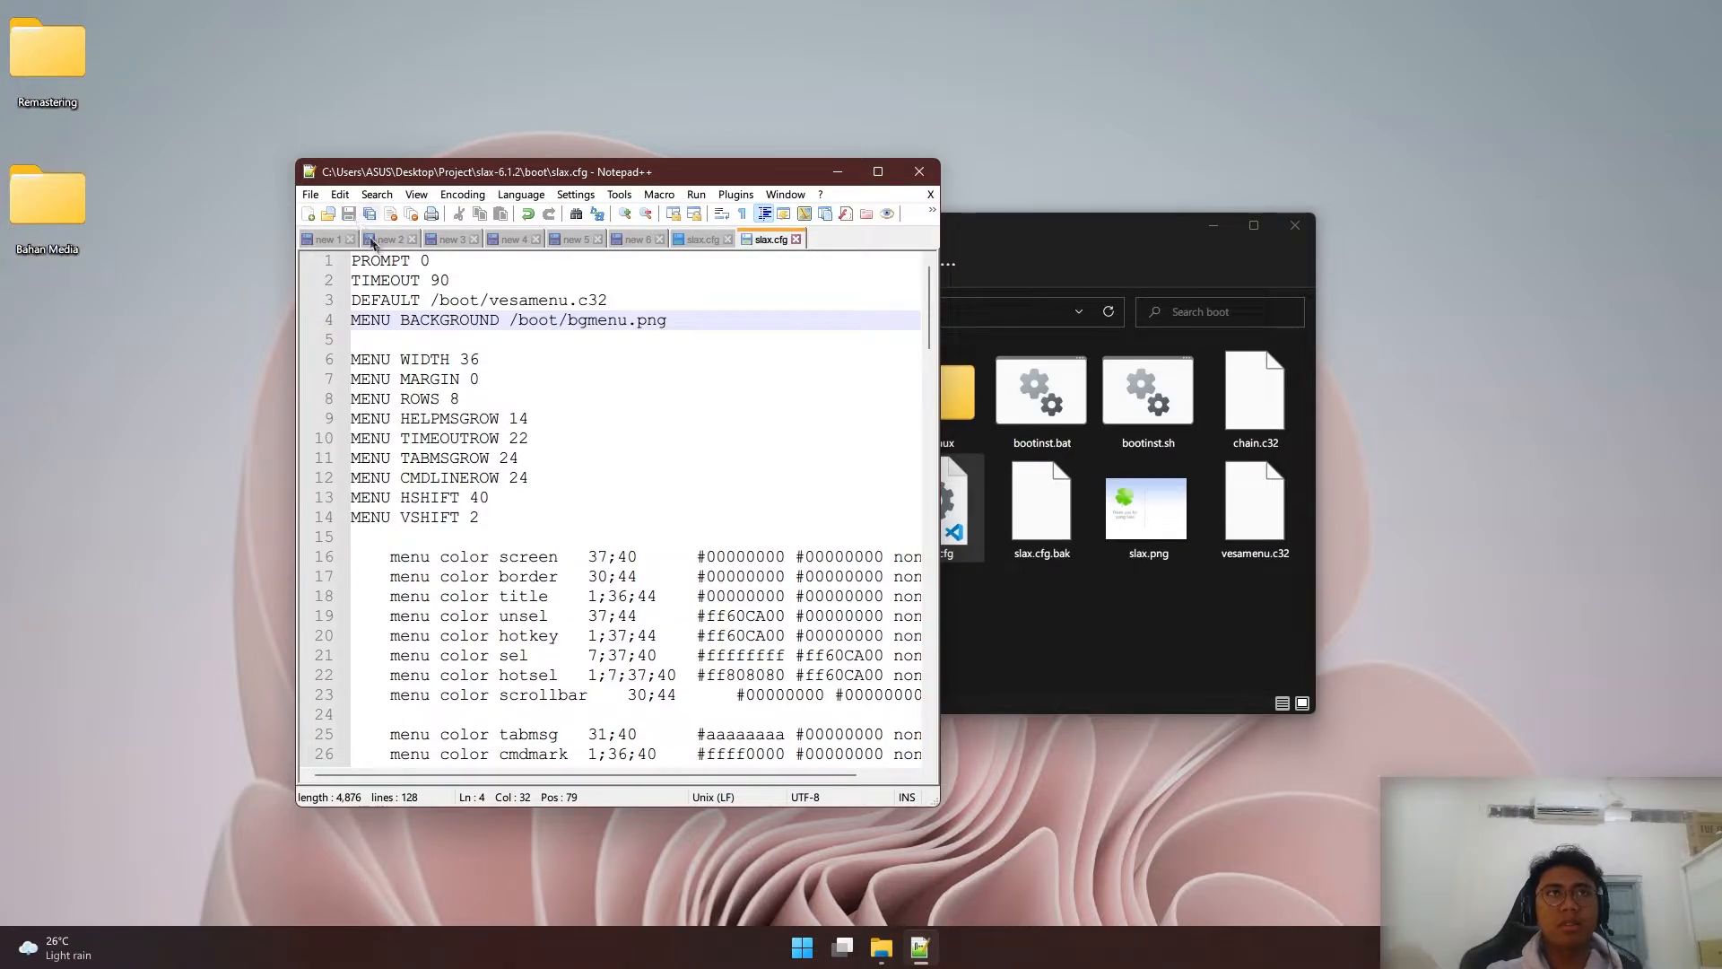
{"action": "left_click", "coordinate": [923, 172]}
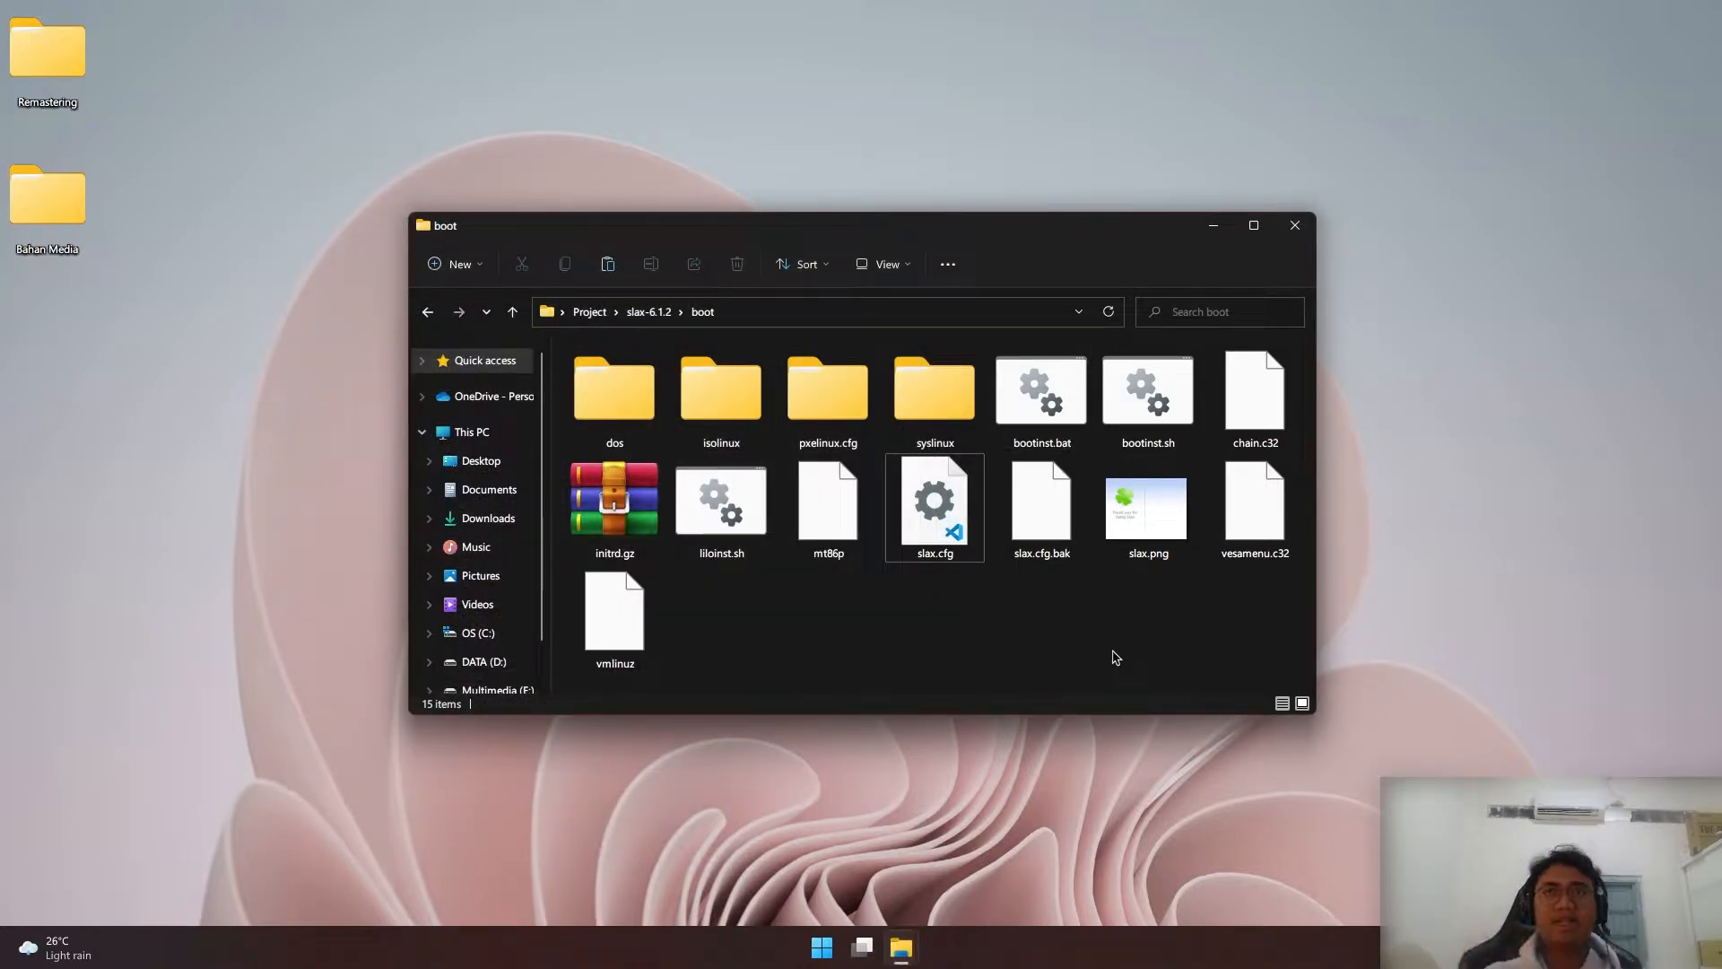
Copy bgmenu.png from the bootmenu folder in Bahan Media into the slax-6.1.2 boot folder and minimize the source window
{"action": "left_click_drag", "start_coordinate": [978, 239], "coordinate": [1072, 235]}
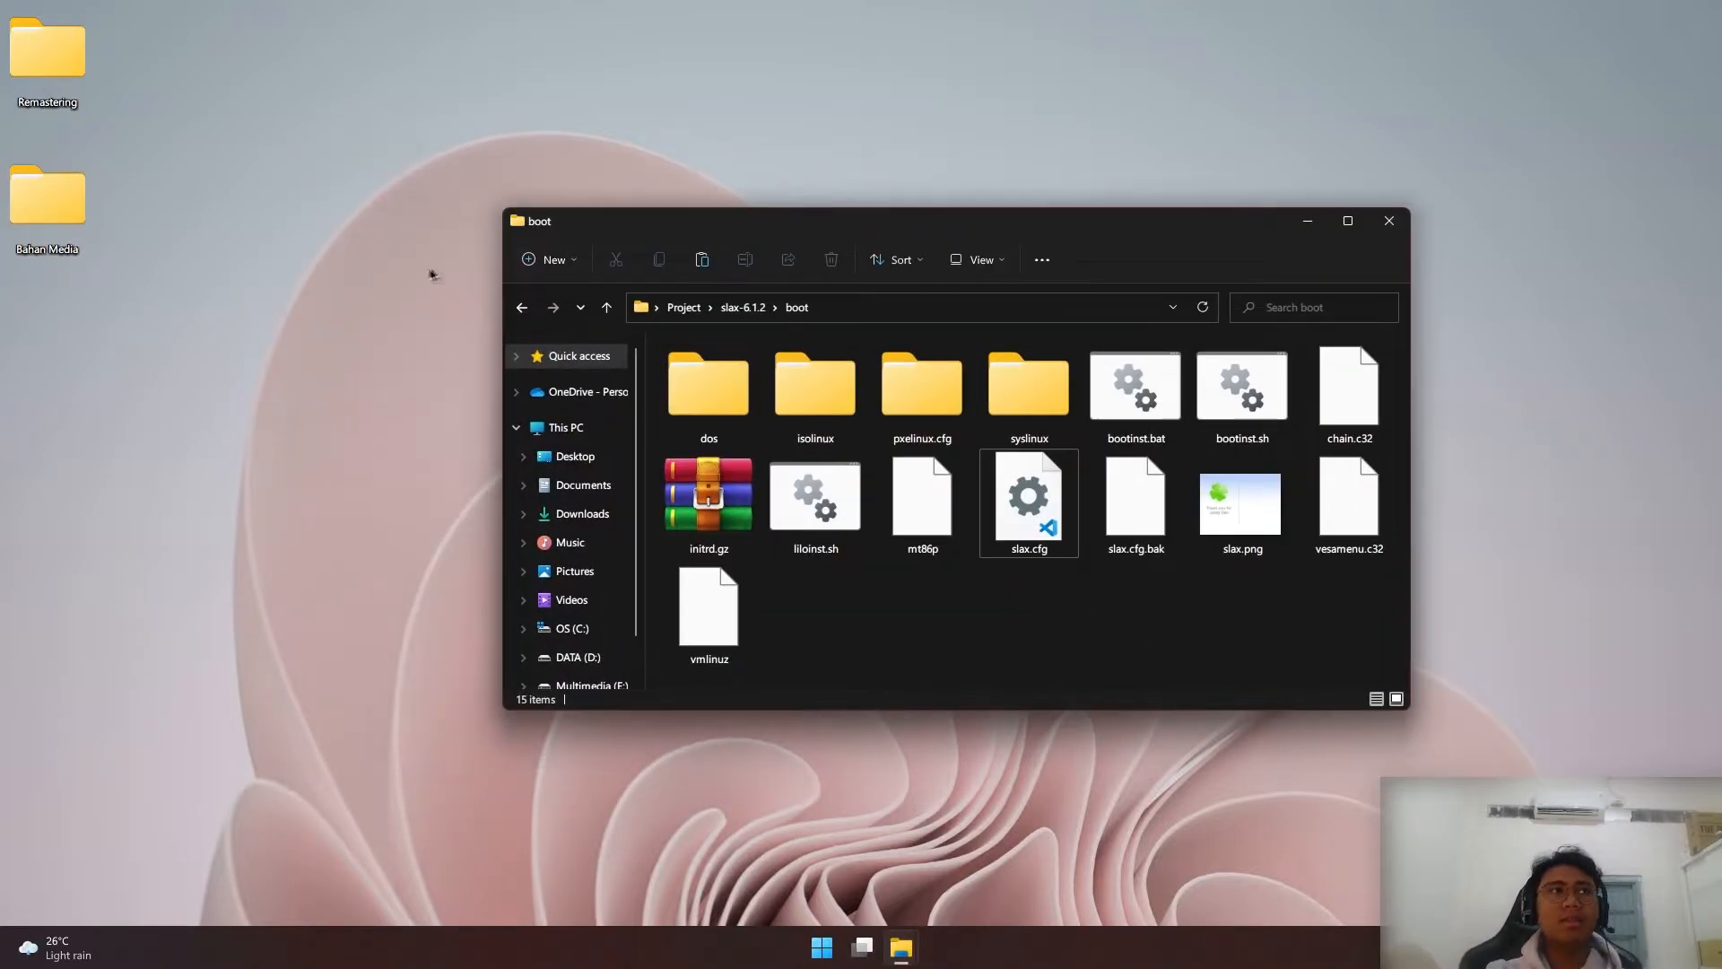
{"action": "left_click", "coordinate": [269, 269]}
{"action": "double_click", "coordinate": [81, 219]}
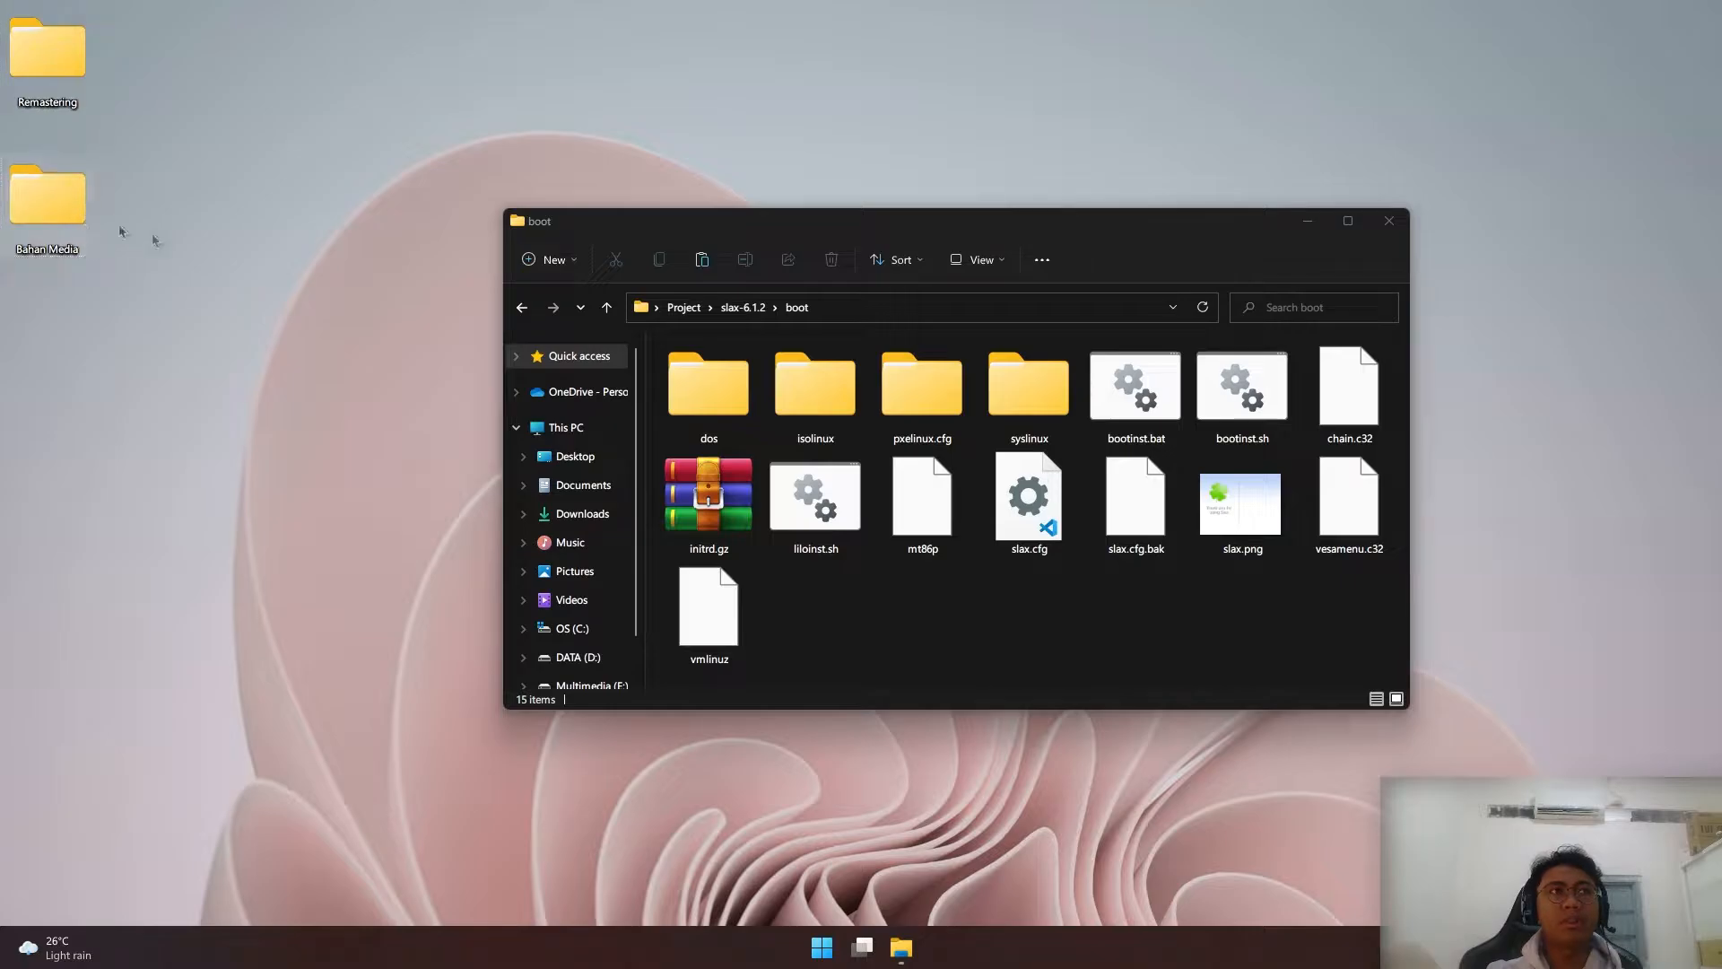
{"action": "left_click_drag", "start_coordinate": [866, 228], "coordinate": [466, 321]}
{"action": "double_click", "coordinate": [312, 475]}
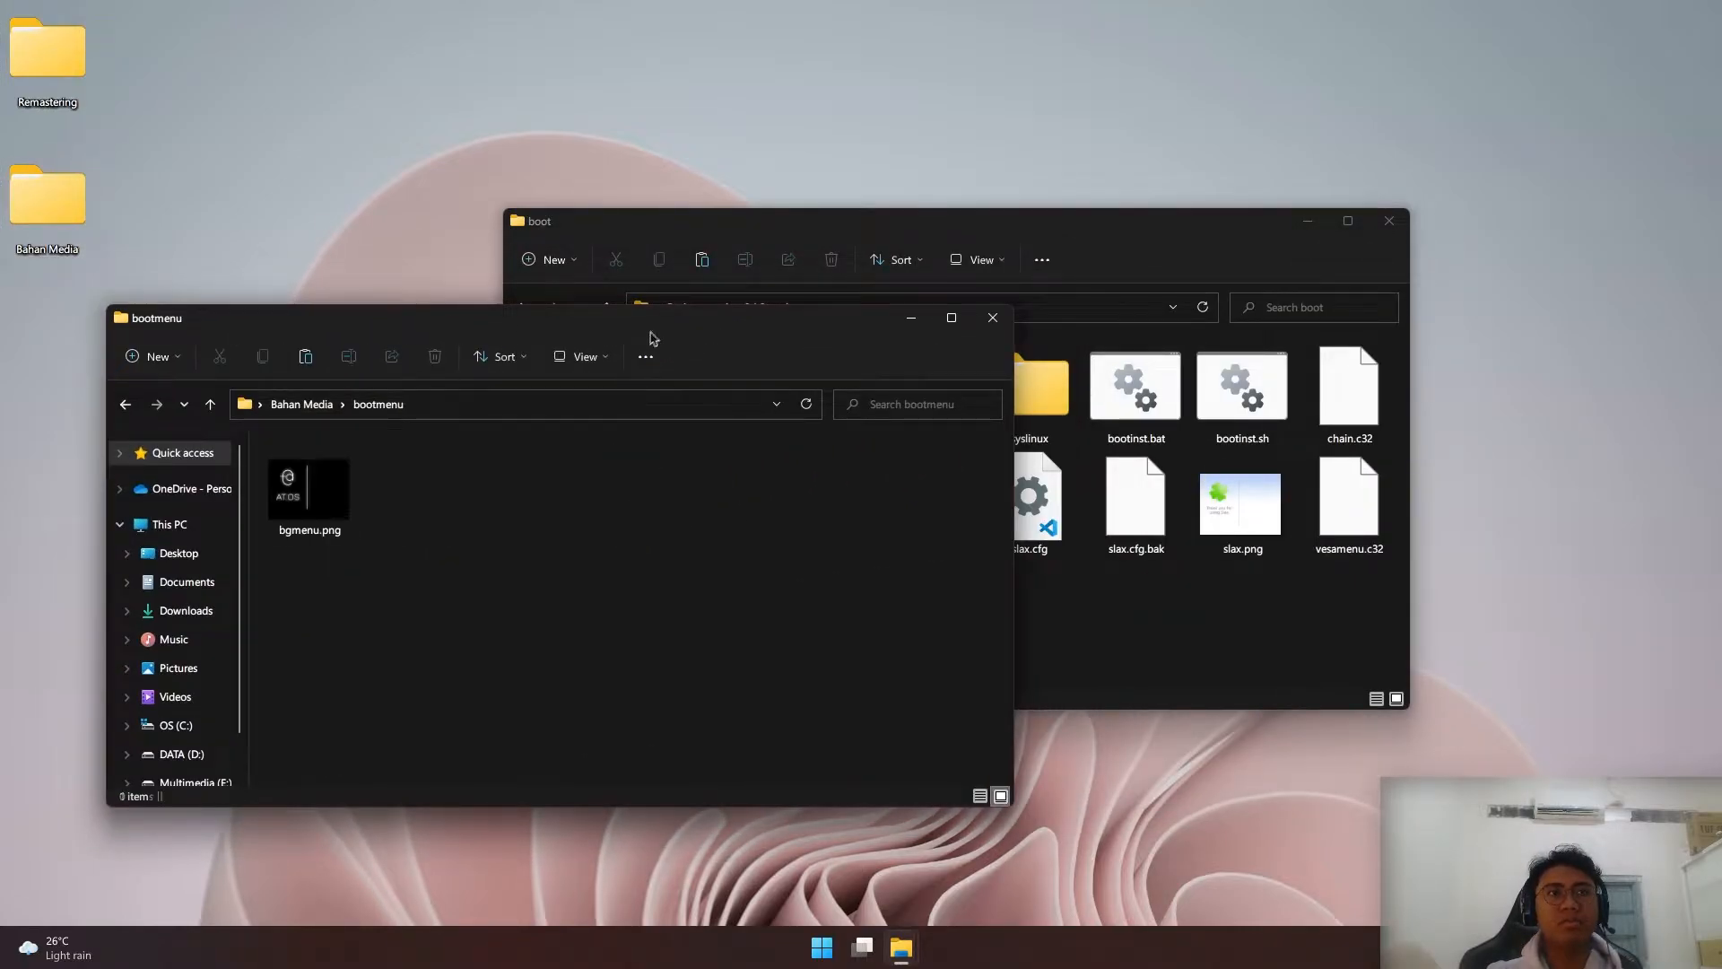
{"action": "left_click_drag", "start_coordinate": [654, 332], "coordinate": [615, 419]}
{"action": "left_click_drag", "start_coordinate": [933, 221], "coordinate": [1189, 114]}
{"action": "left_click_drag", "start_coordinate": [598, 448], "coordinate": [627, 368]}
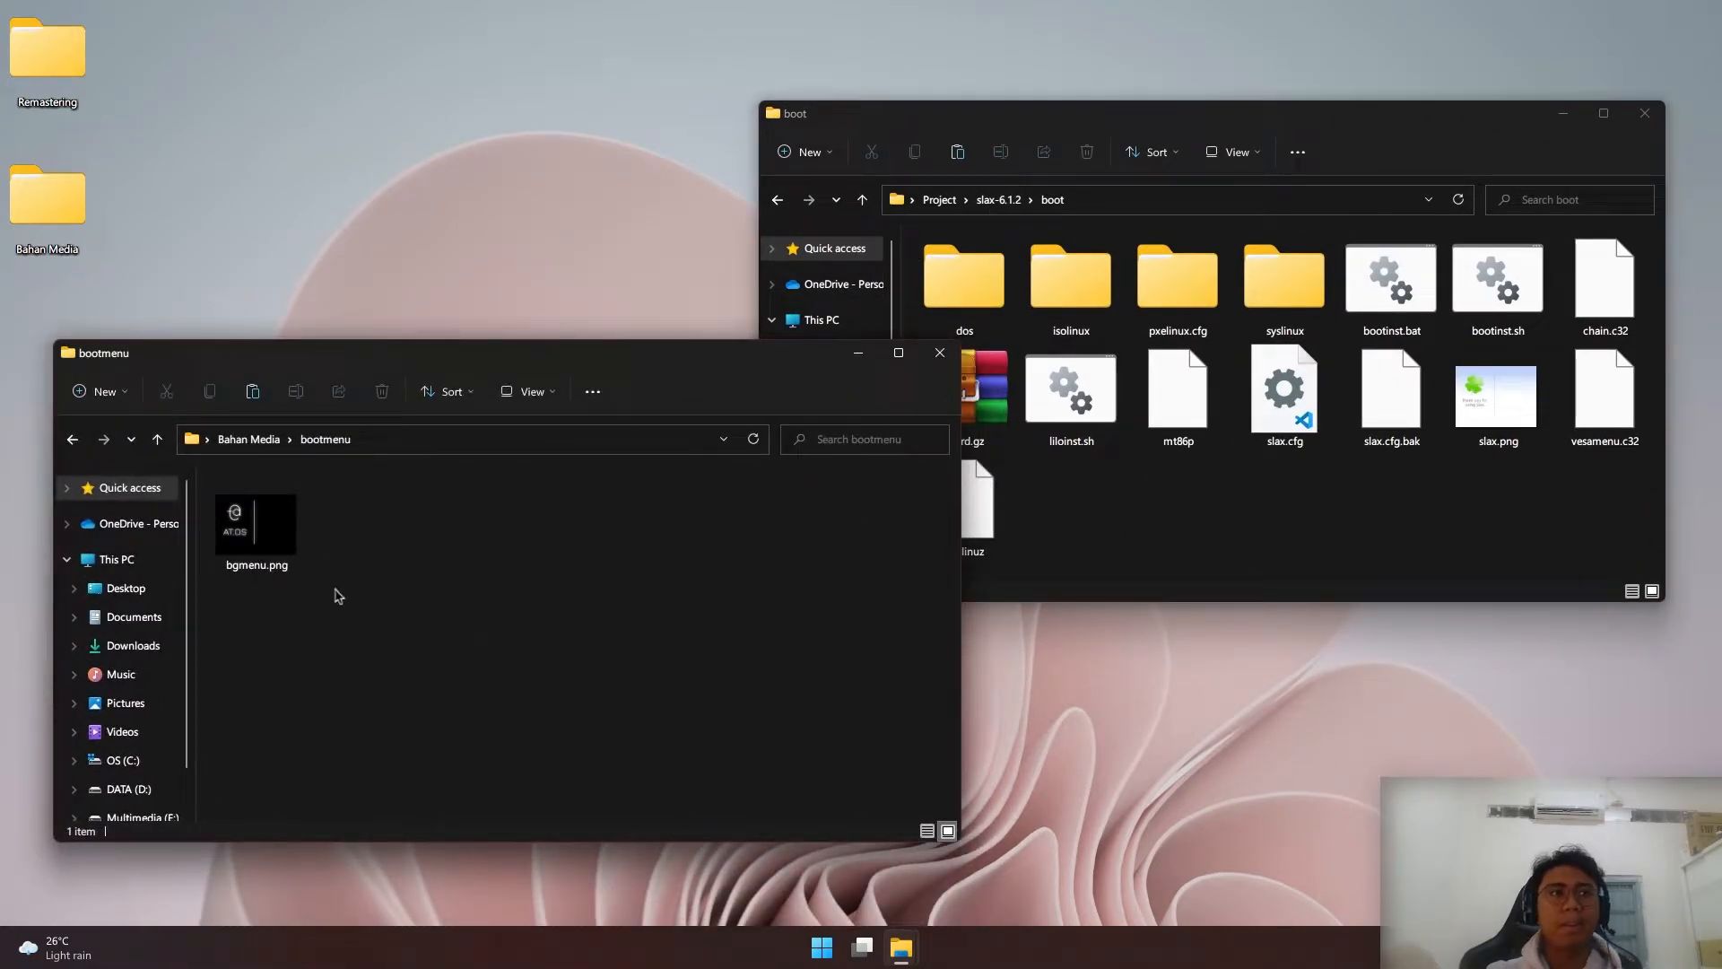
{"action": "left_click", "coordinate": [273, 524]}
{"action": "left_click", "coordinate": [332, 638]}
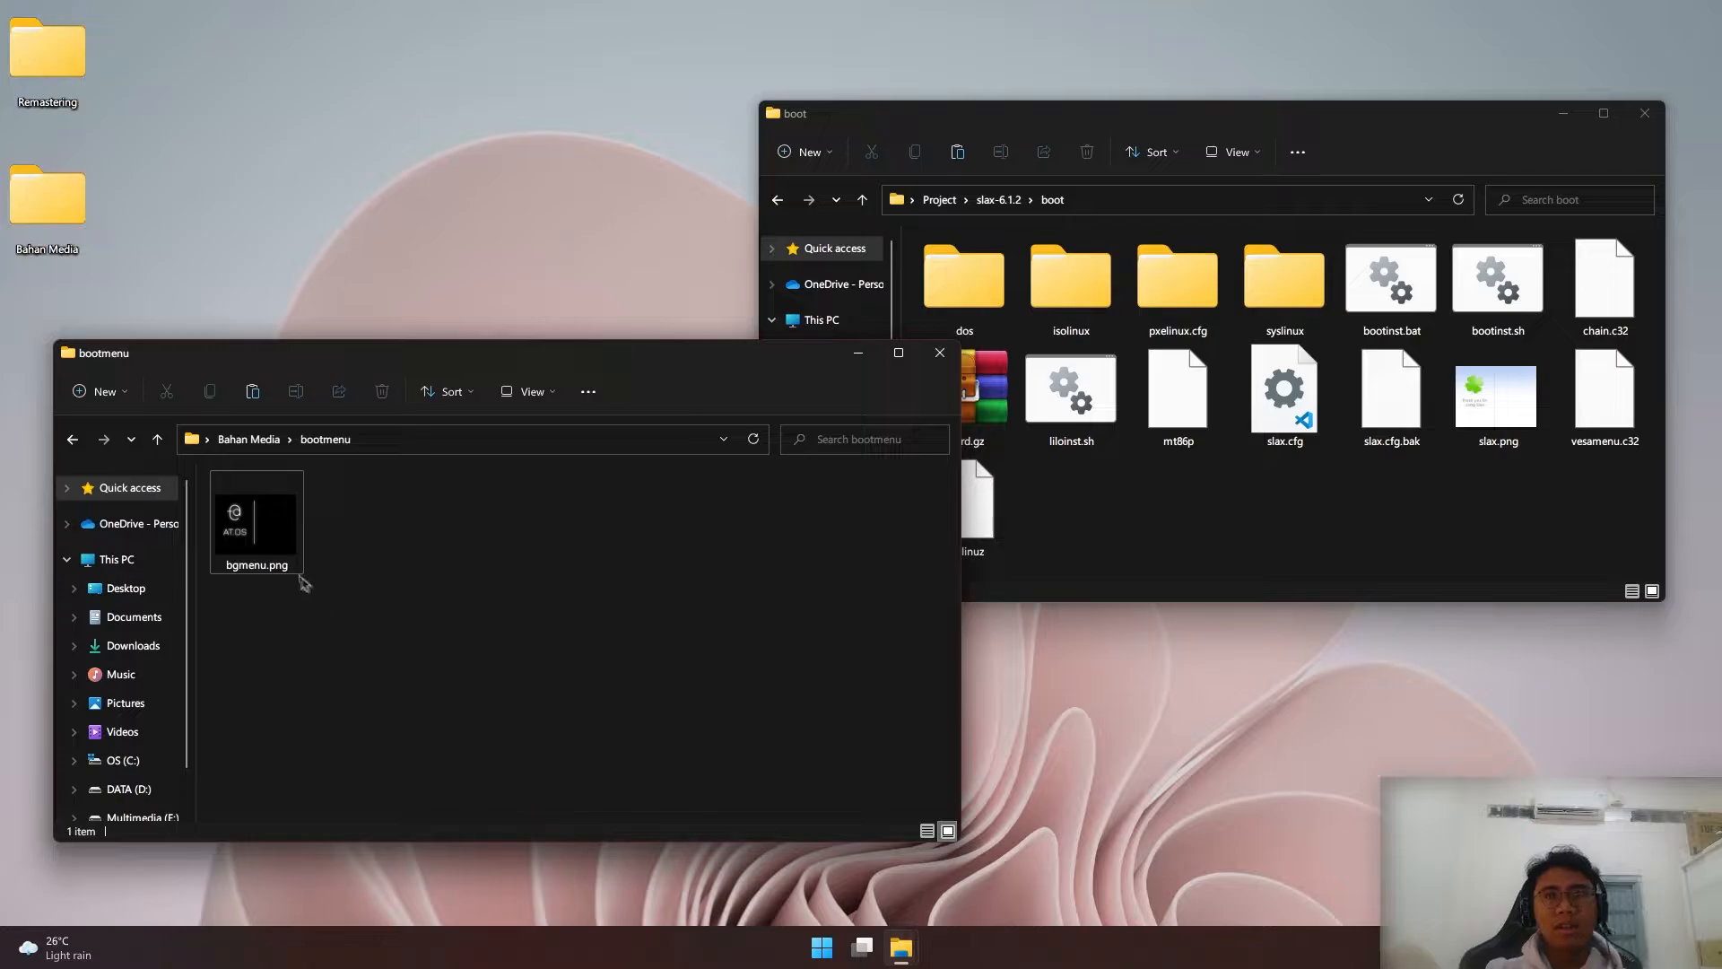
{"action": "left_click_drag", "start_coordinate": [276, 543], "coordinate": [1384, 492]}
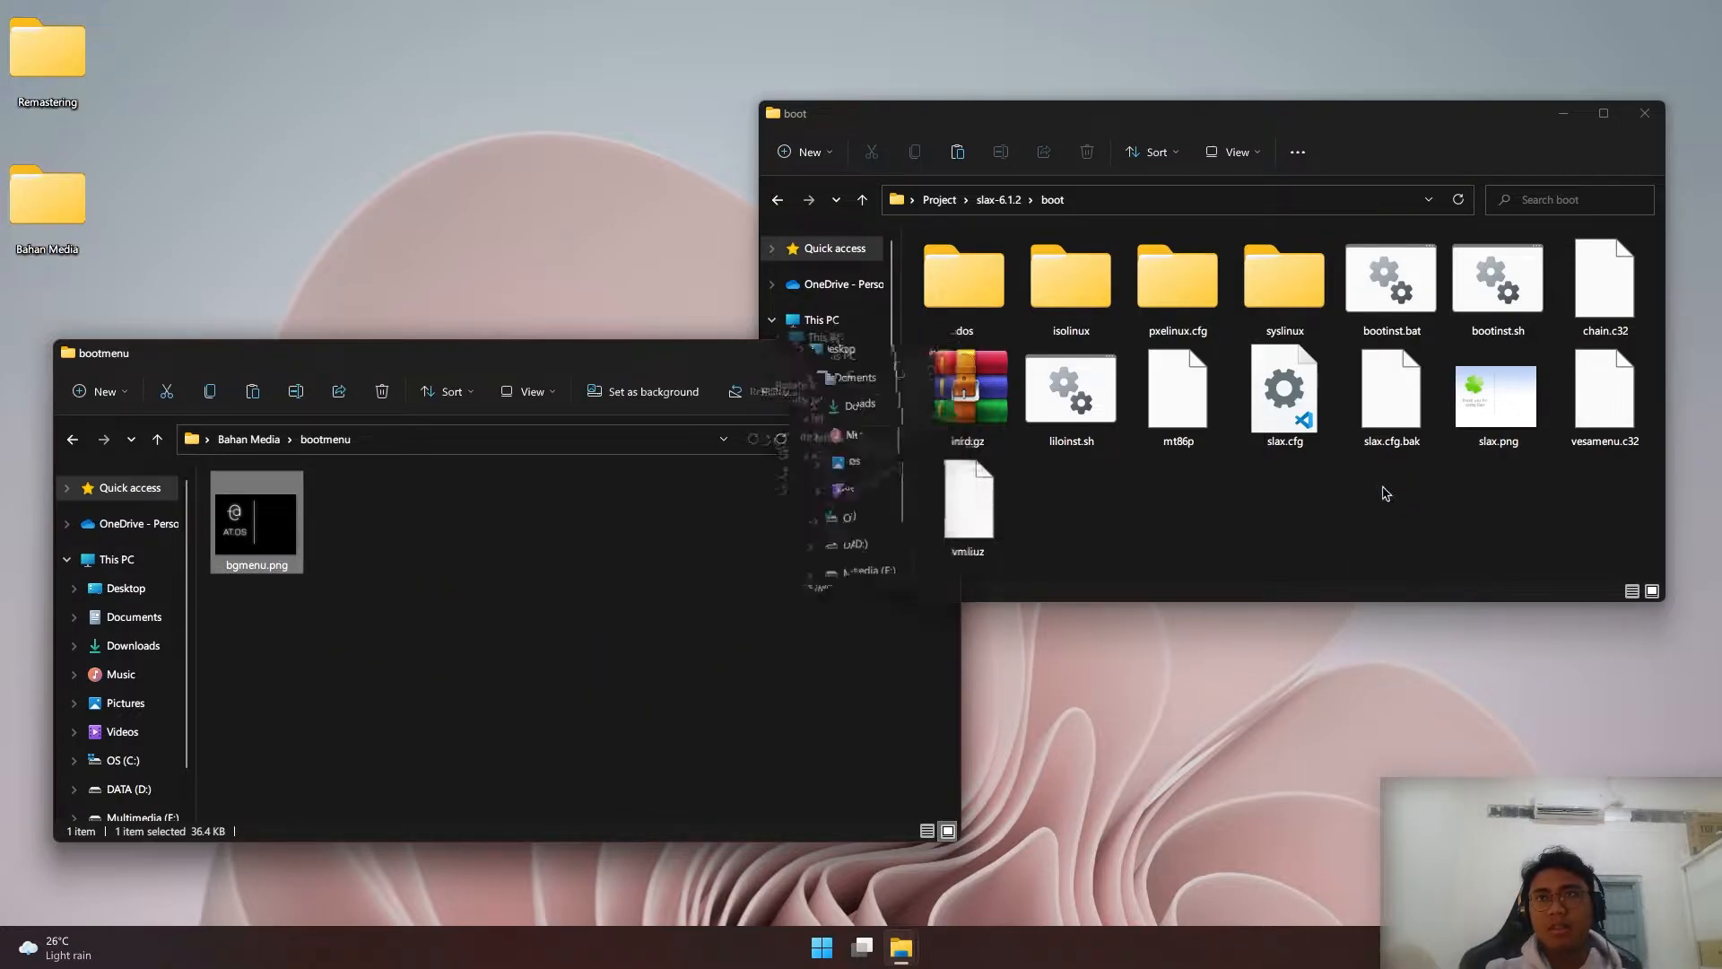
{"action": "left_click", "coordinate": [858, 356]}
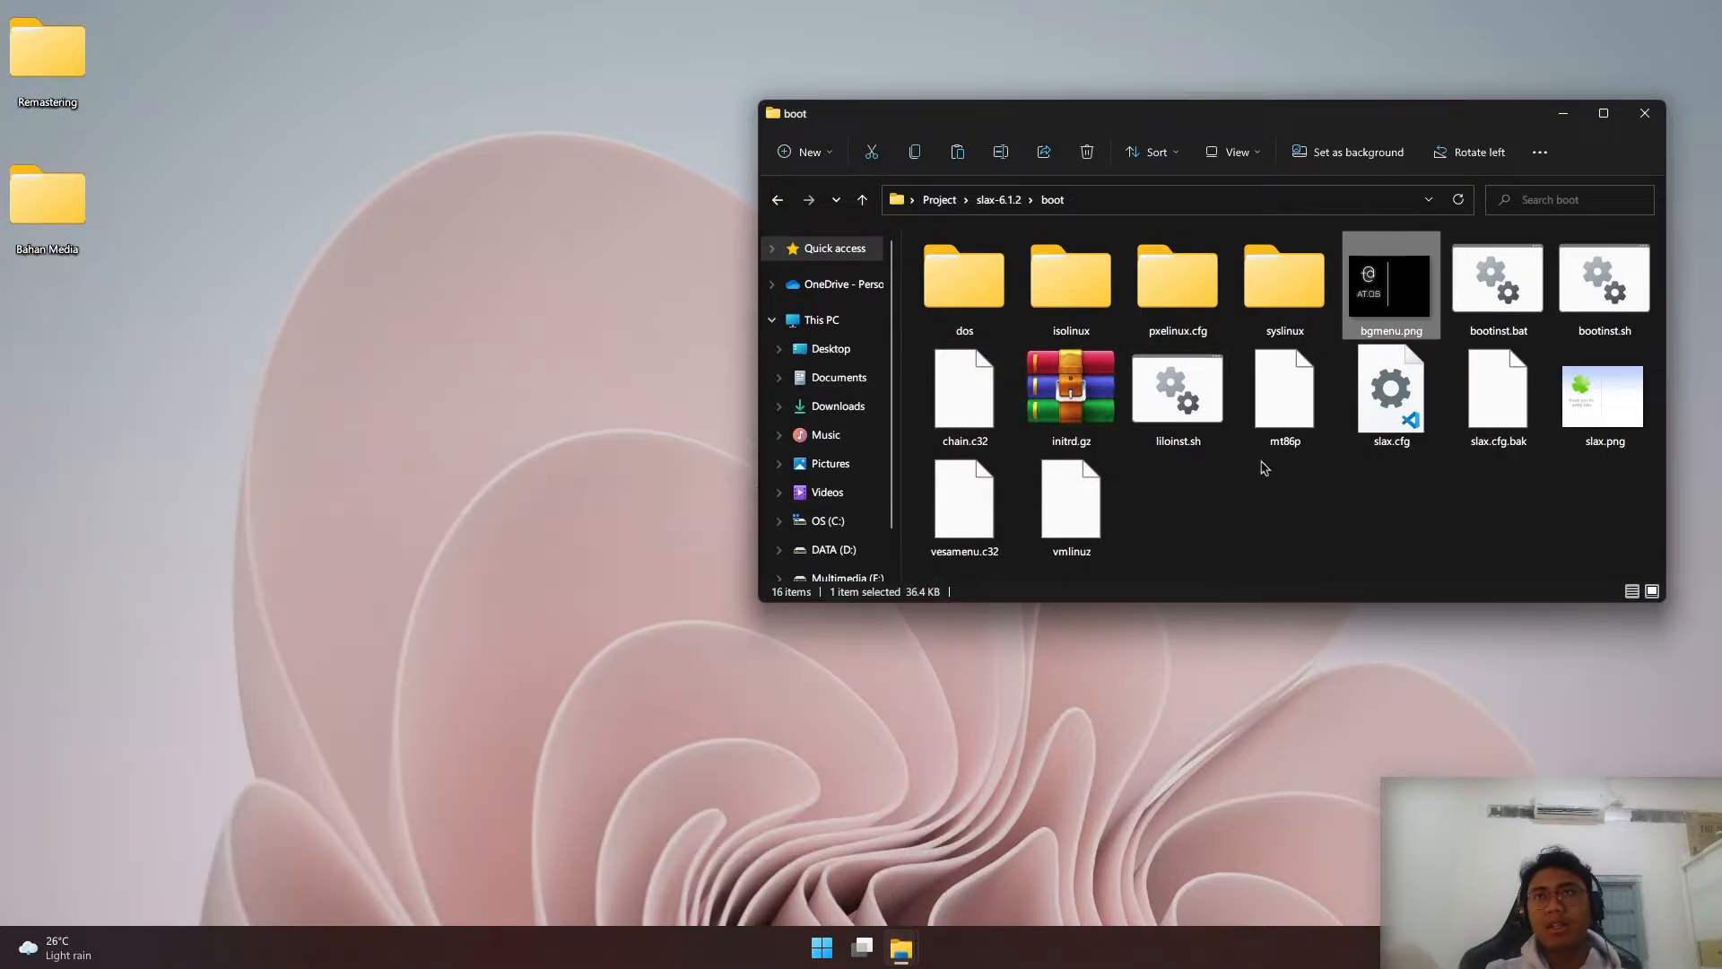
Delete the original slax.png image from the slax-6.1.2 boot folder
{"action": "left_click", "coordinate": [1585, 427]}
{"action": "left_click", "coordinate": [1556, 500]}
{"action": "left_click", "coordinate": [1602, 438]}
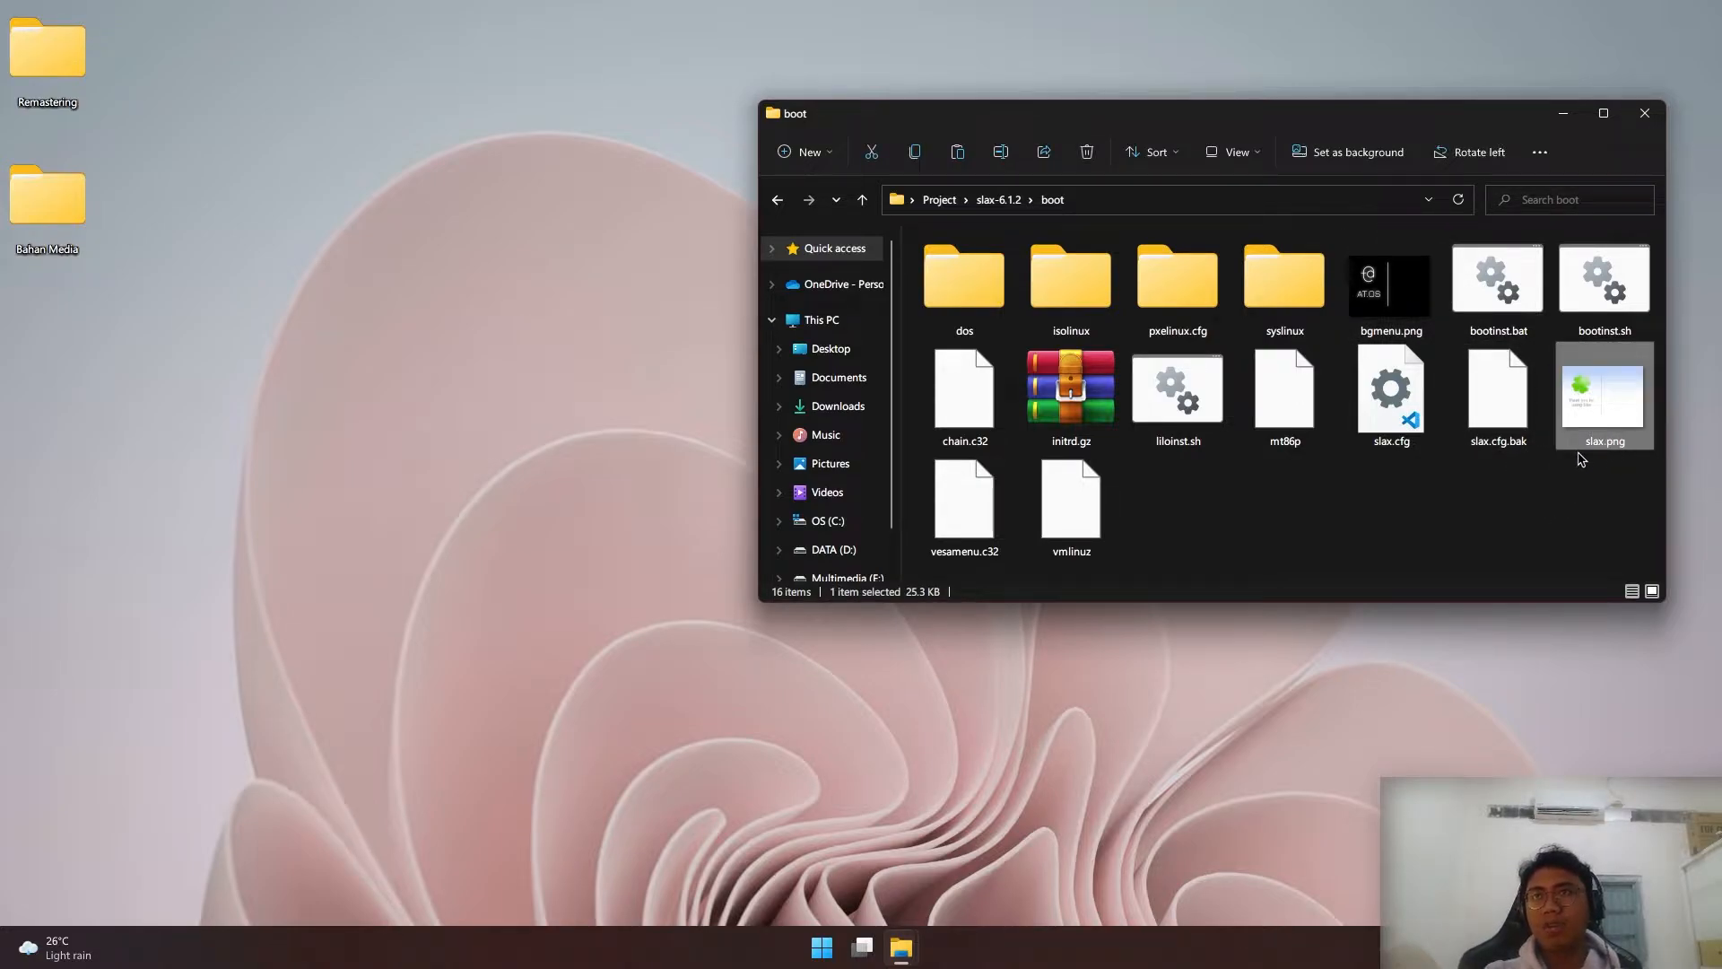
{"action": "key", "text": "Delete"}
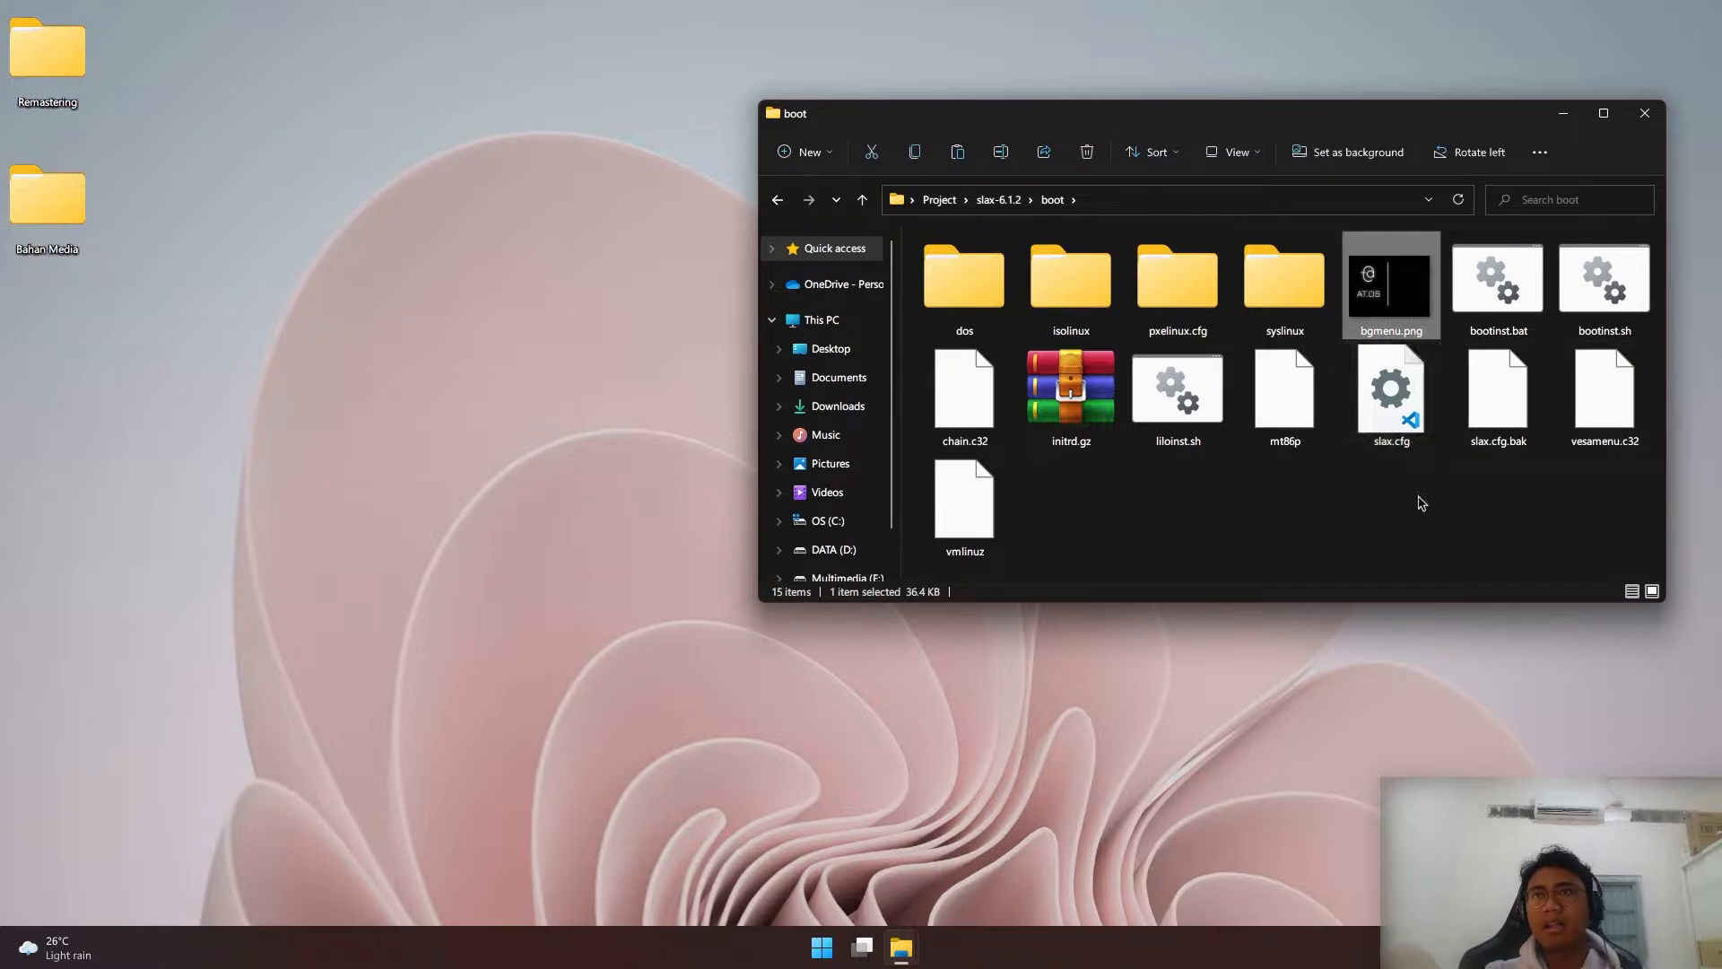
Open slax.cfg in Notepad++, compare its MENU BACKGROUND file name with bgmenu.png in the boot folder, and close the editor
{"action": "mouse_move", "coordinate": [1415, 344]}
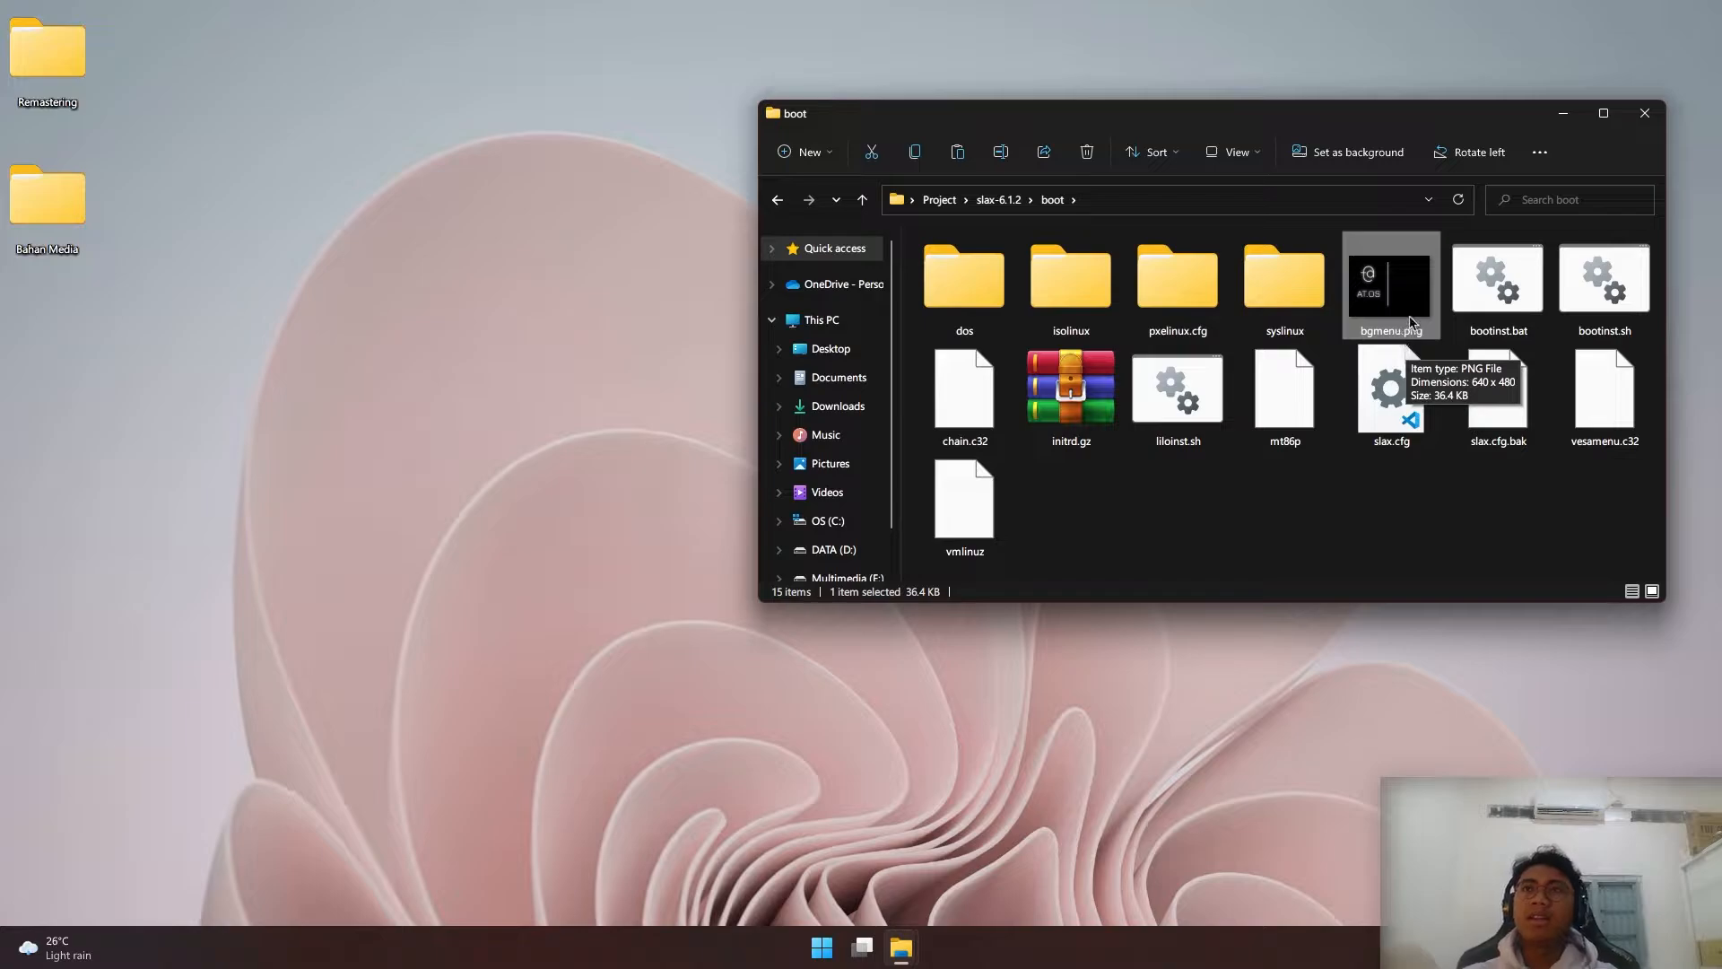
{"action": "left_click", "coordinate": [1401, 400]}
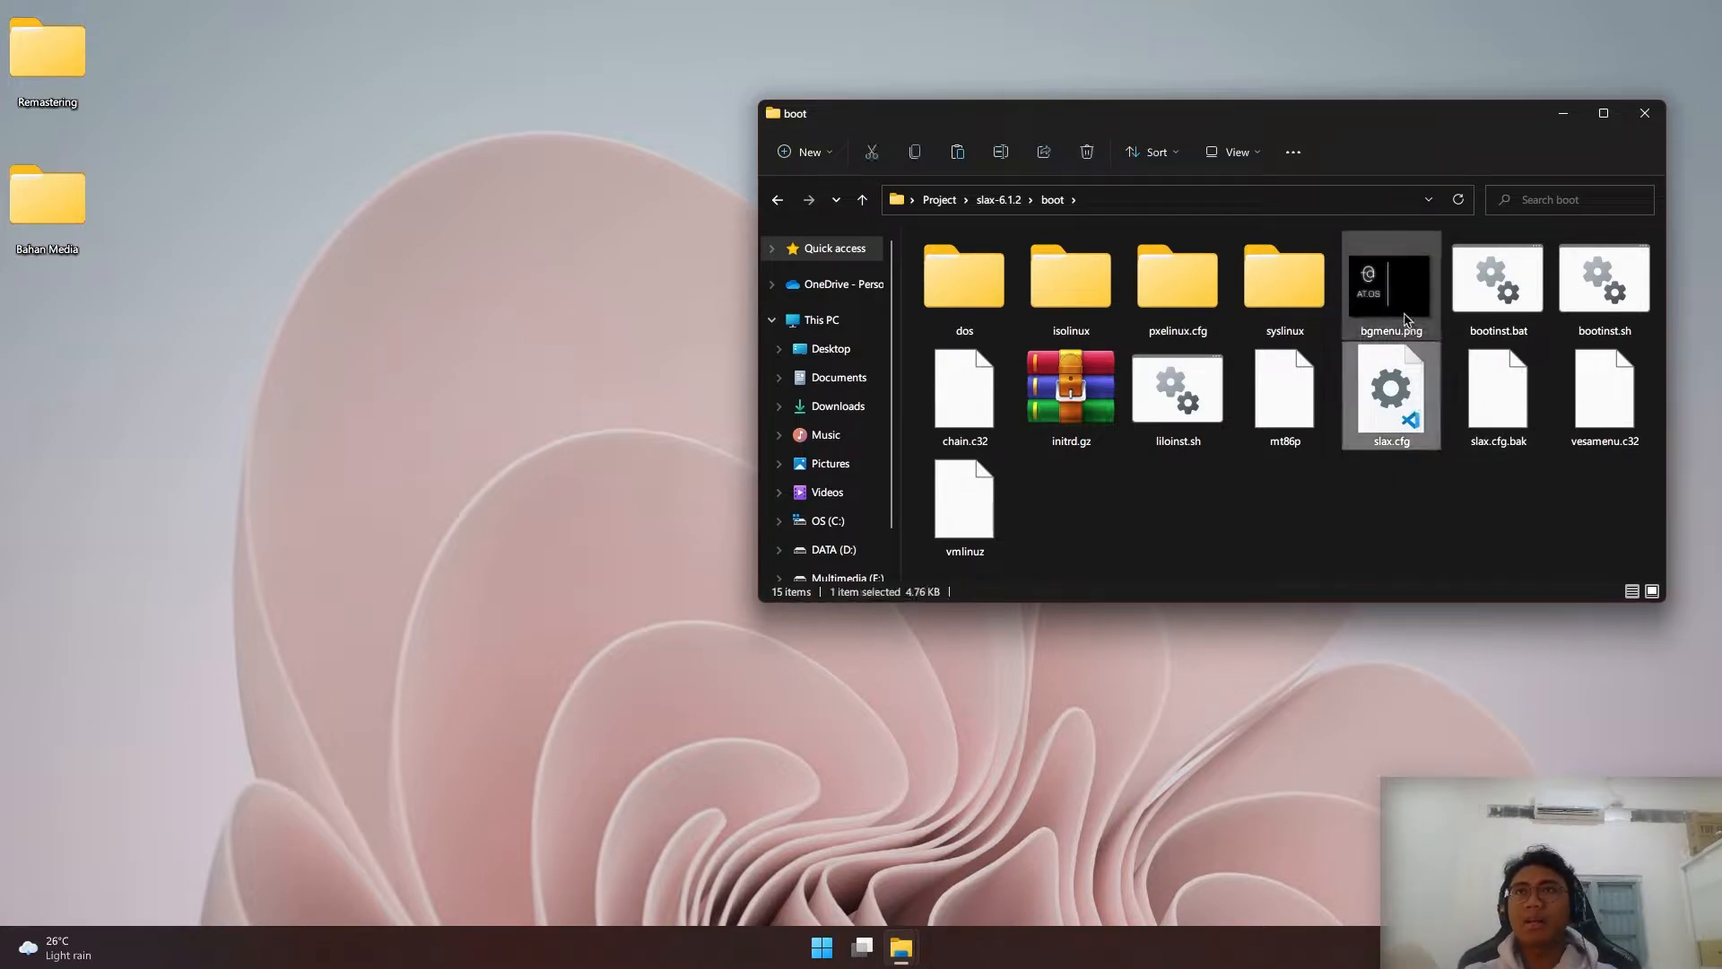
{"action": "right_click", "coordinate": [1399, 402]}
{"action": "left_click", "coordinate": [1480, 642]}
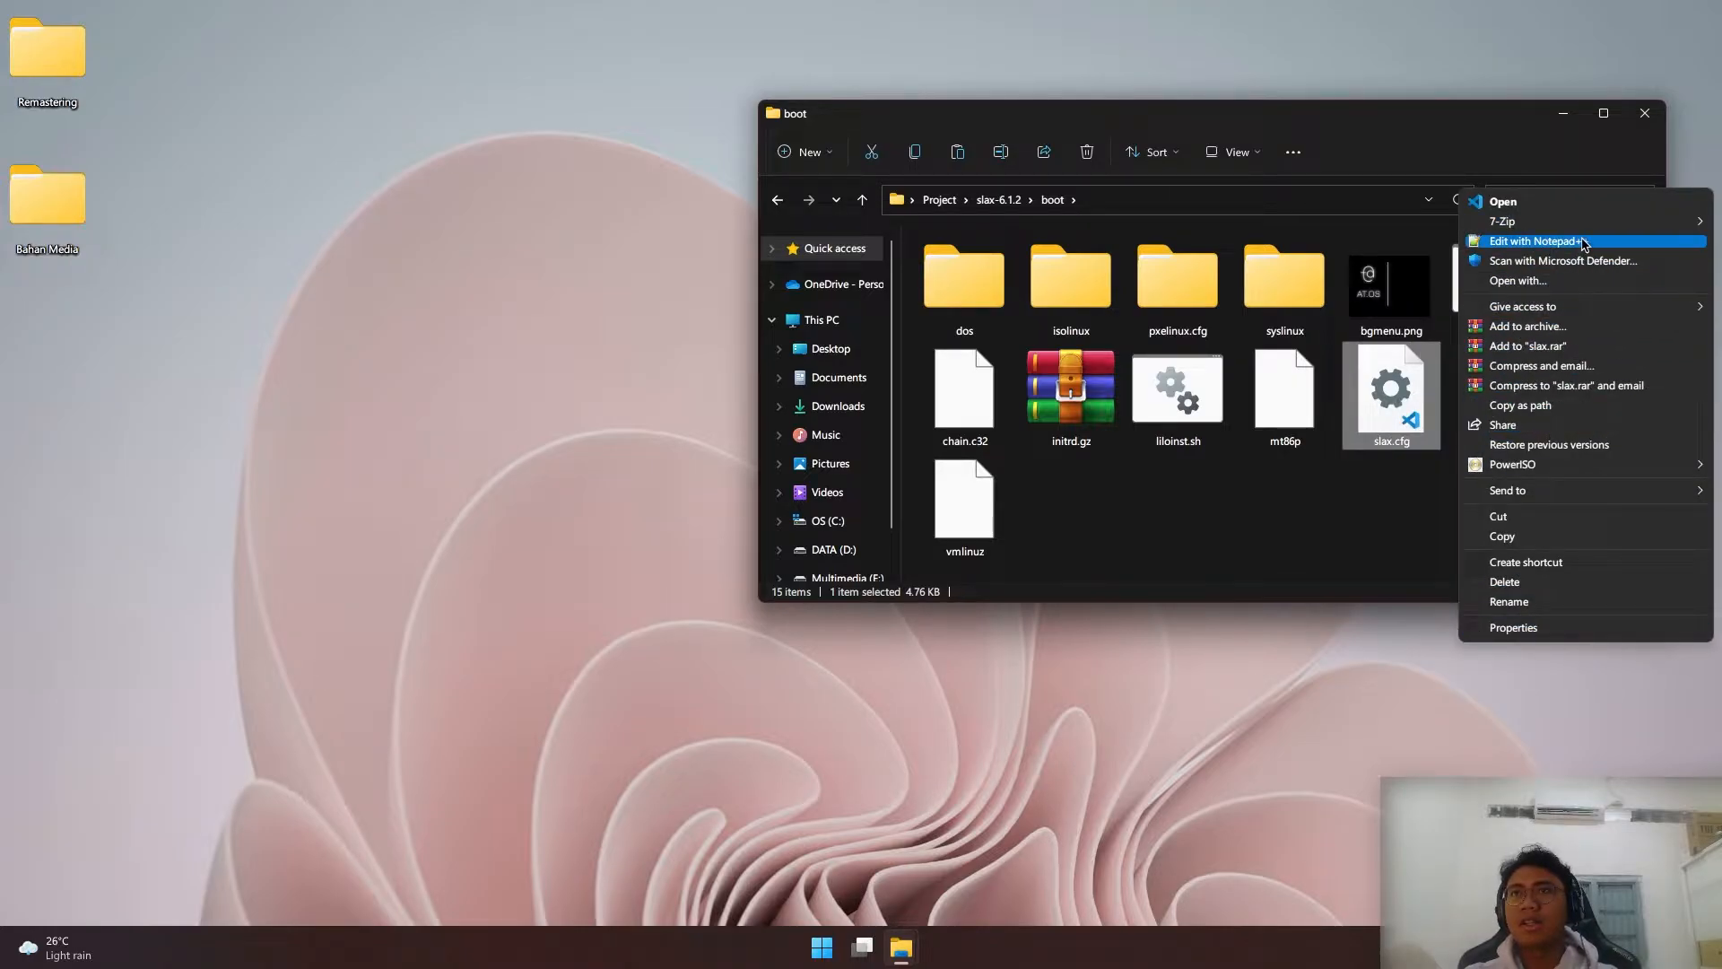
{"action": "left_click", "coordinate": [1534, 241]}
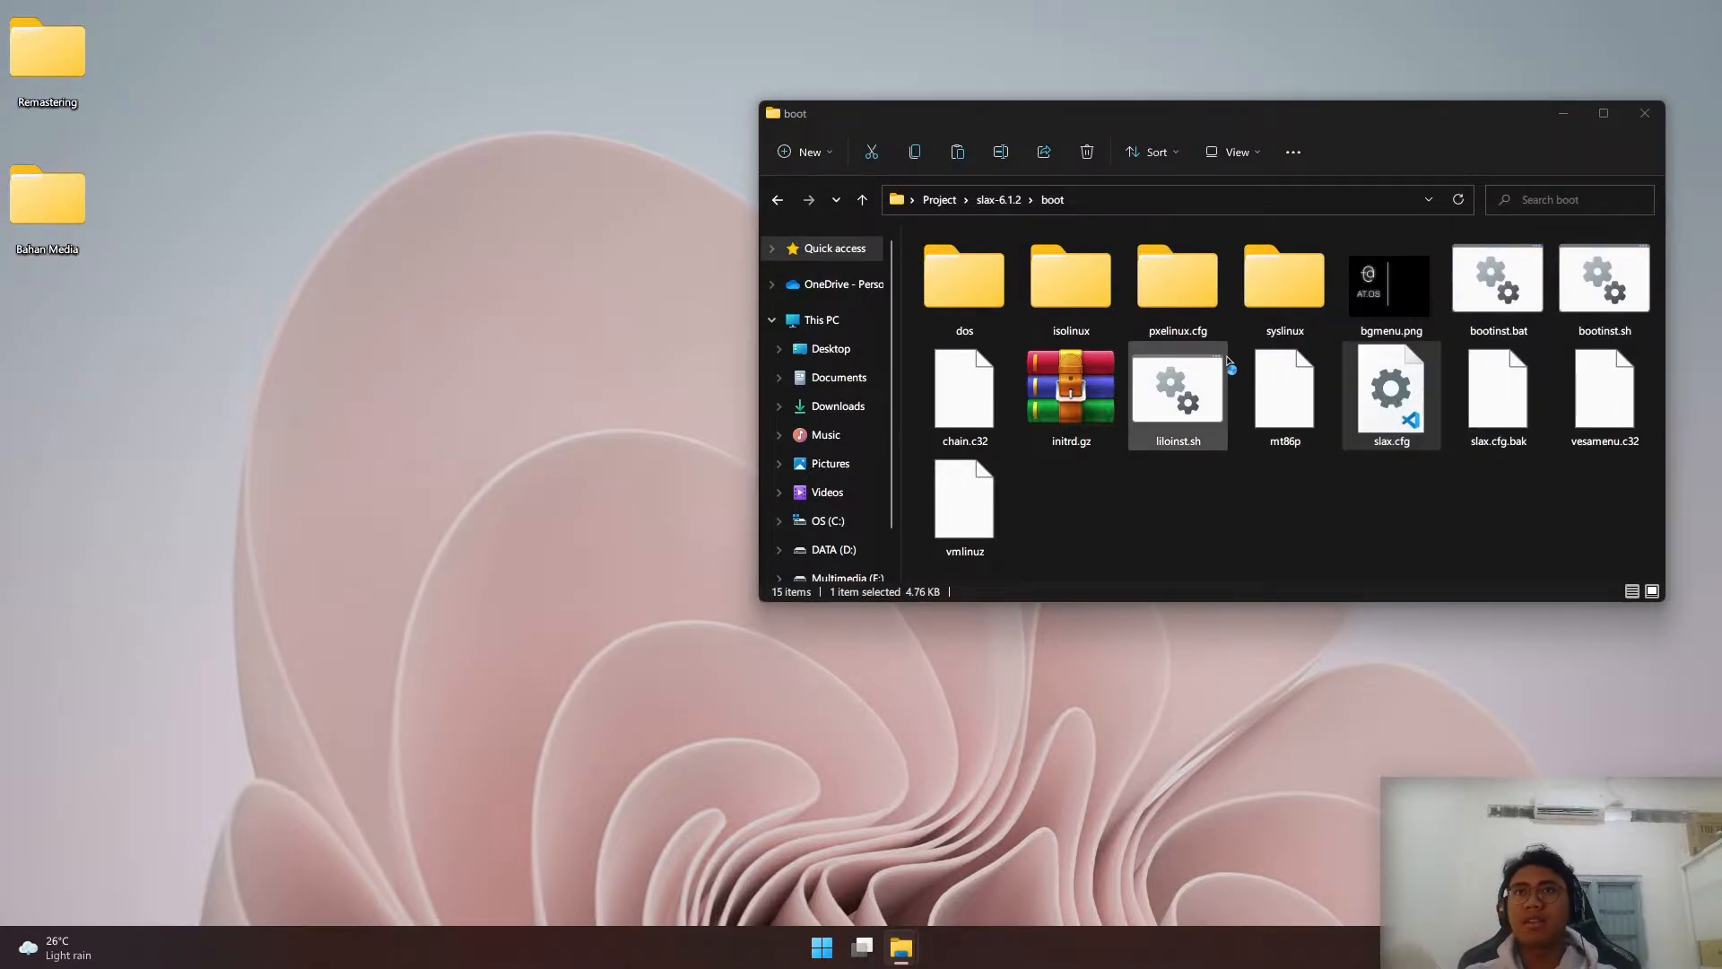
{"action": "left_click_drag", "start_coordinate": [568, 321], "coordinate": [668, 331]}
{"action": "left_click", "coordinate": [1391, 328]}
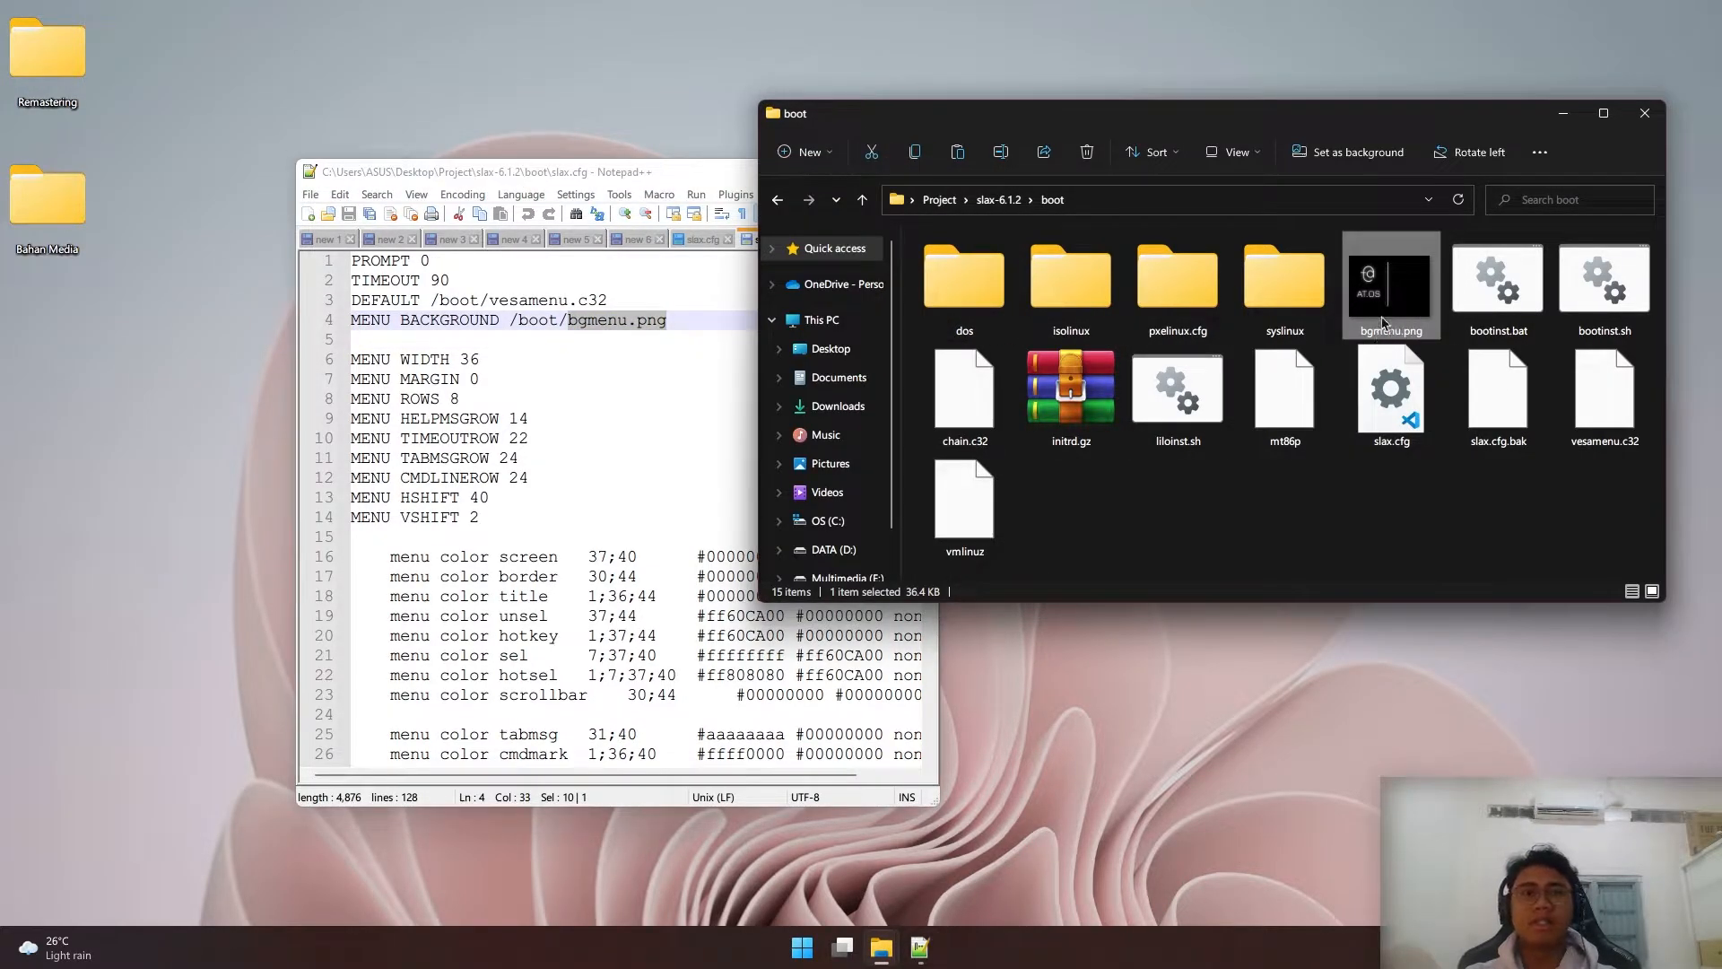
{"action": "left_click", "coordinate": [722, 184]}
{"action": "left_click", "coordinate": [919, 172]}
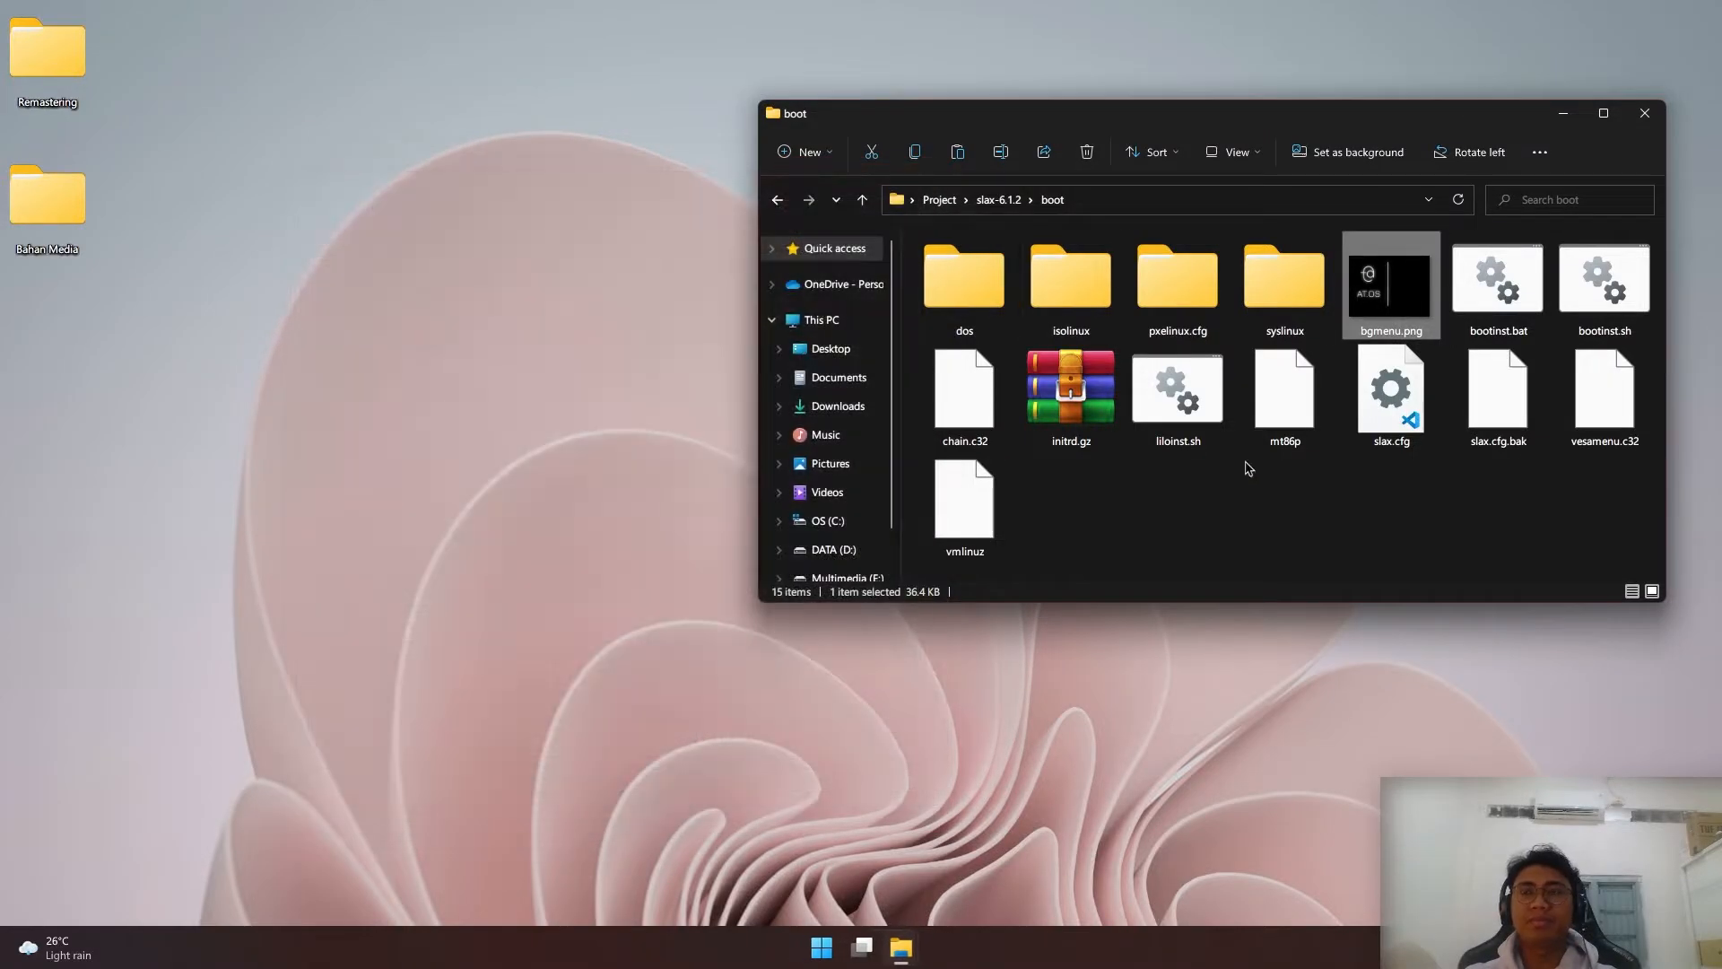
Go back to the Project folder and open the base folder inside slax-6.1.2/slax
{"action": "left_click", "coordinate": [779, 200]}
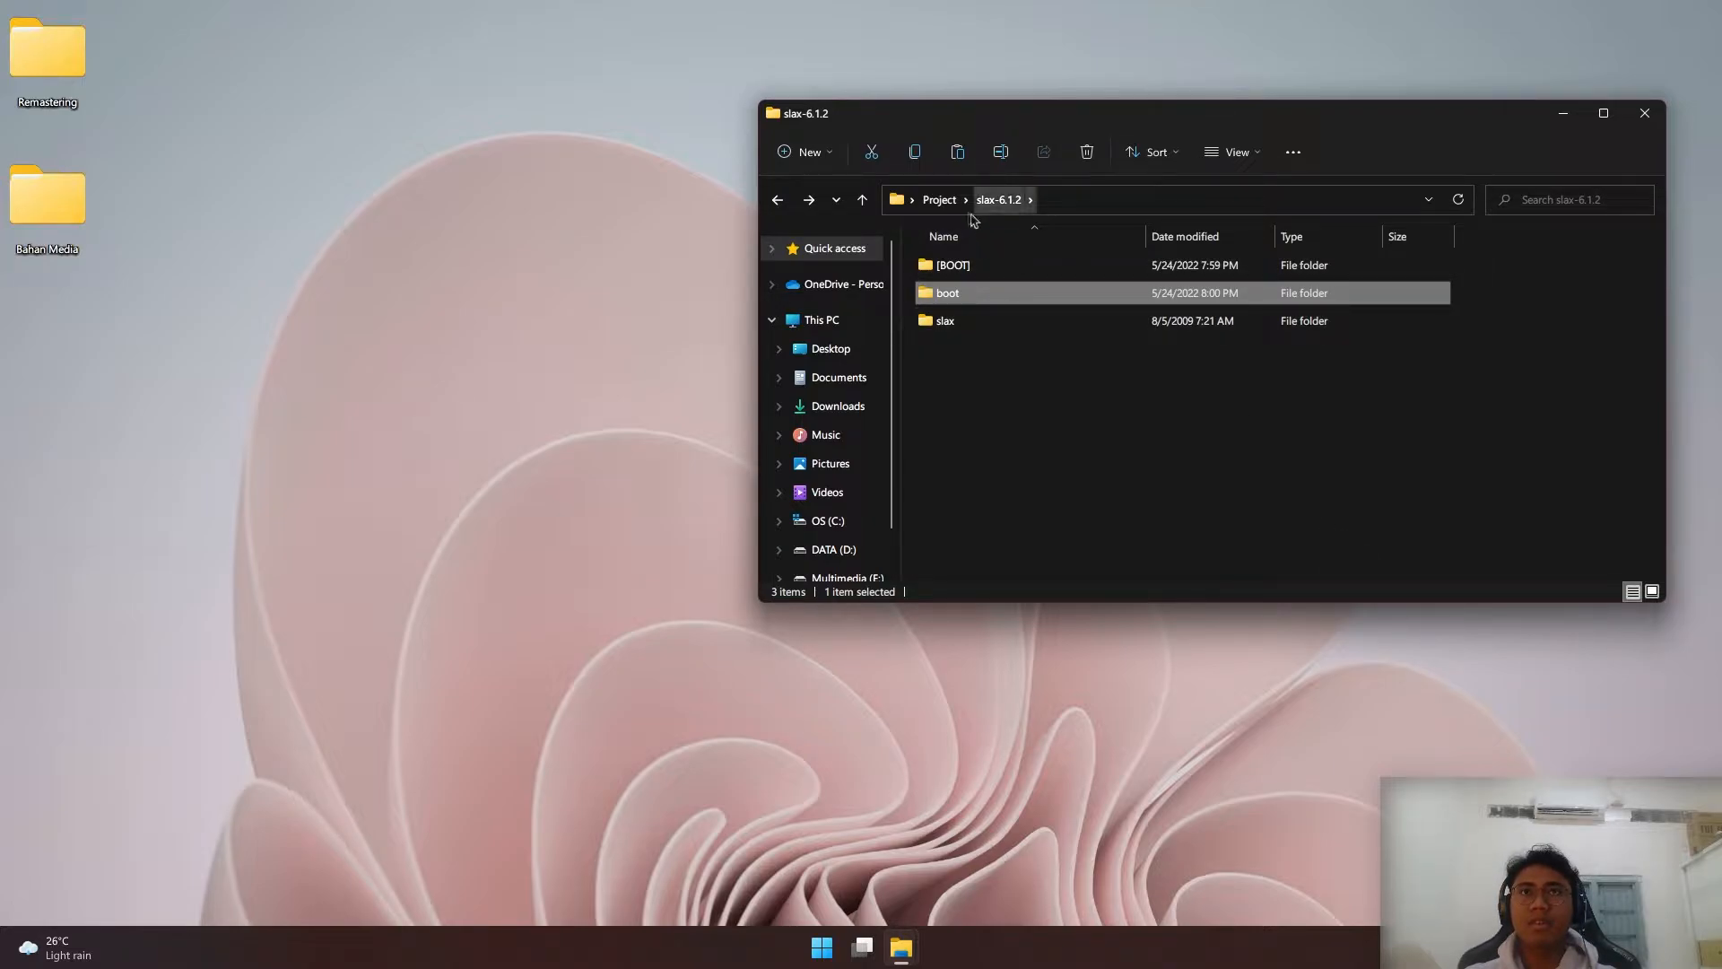
{"action": "left_click", "coordinate": [939, 199]}
{"action": "left_click_drag", "start_coordinate": [1194, 128], "coordinate": [903, 232]}
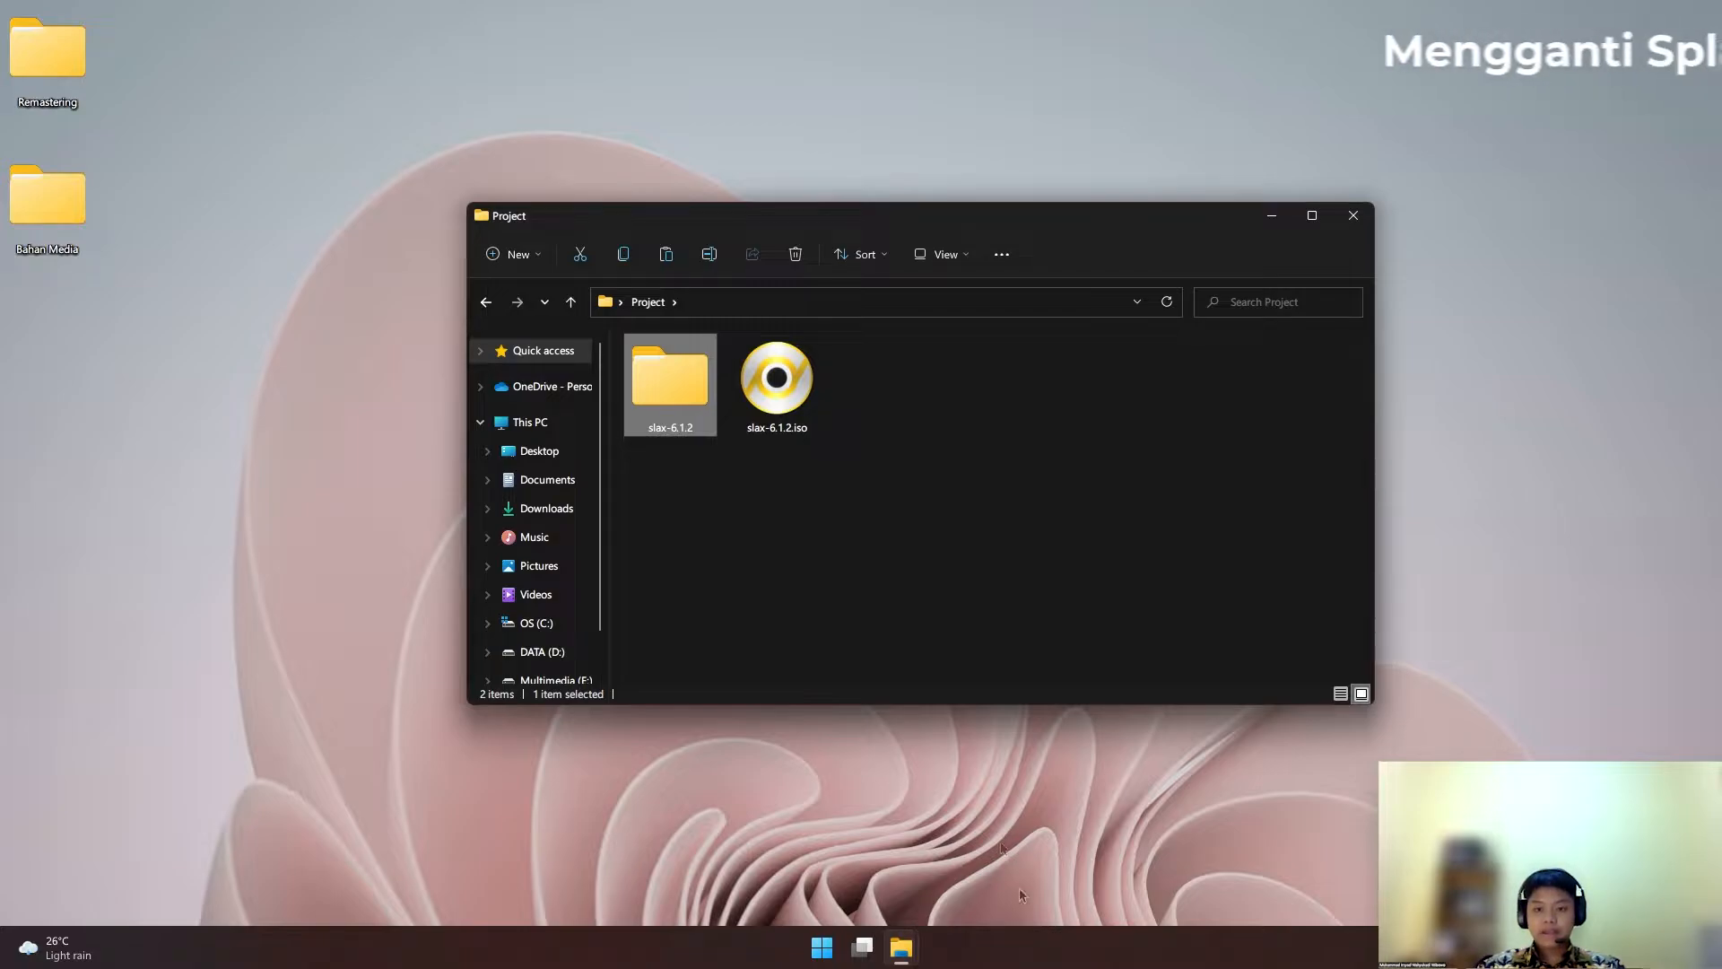
{"action": "left_click", "coordinate": [920, 594]}
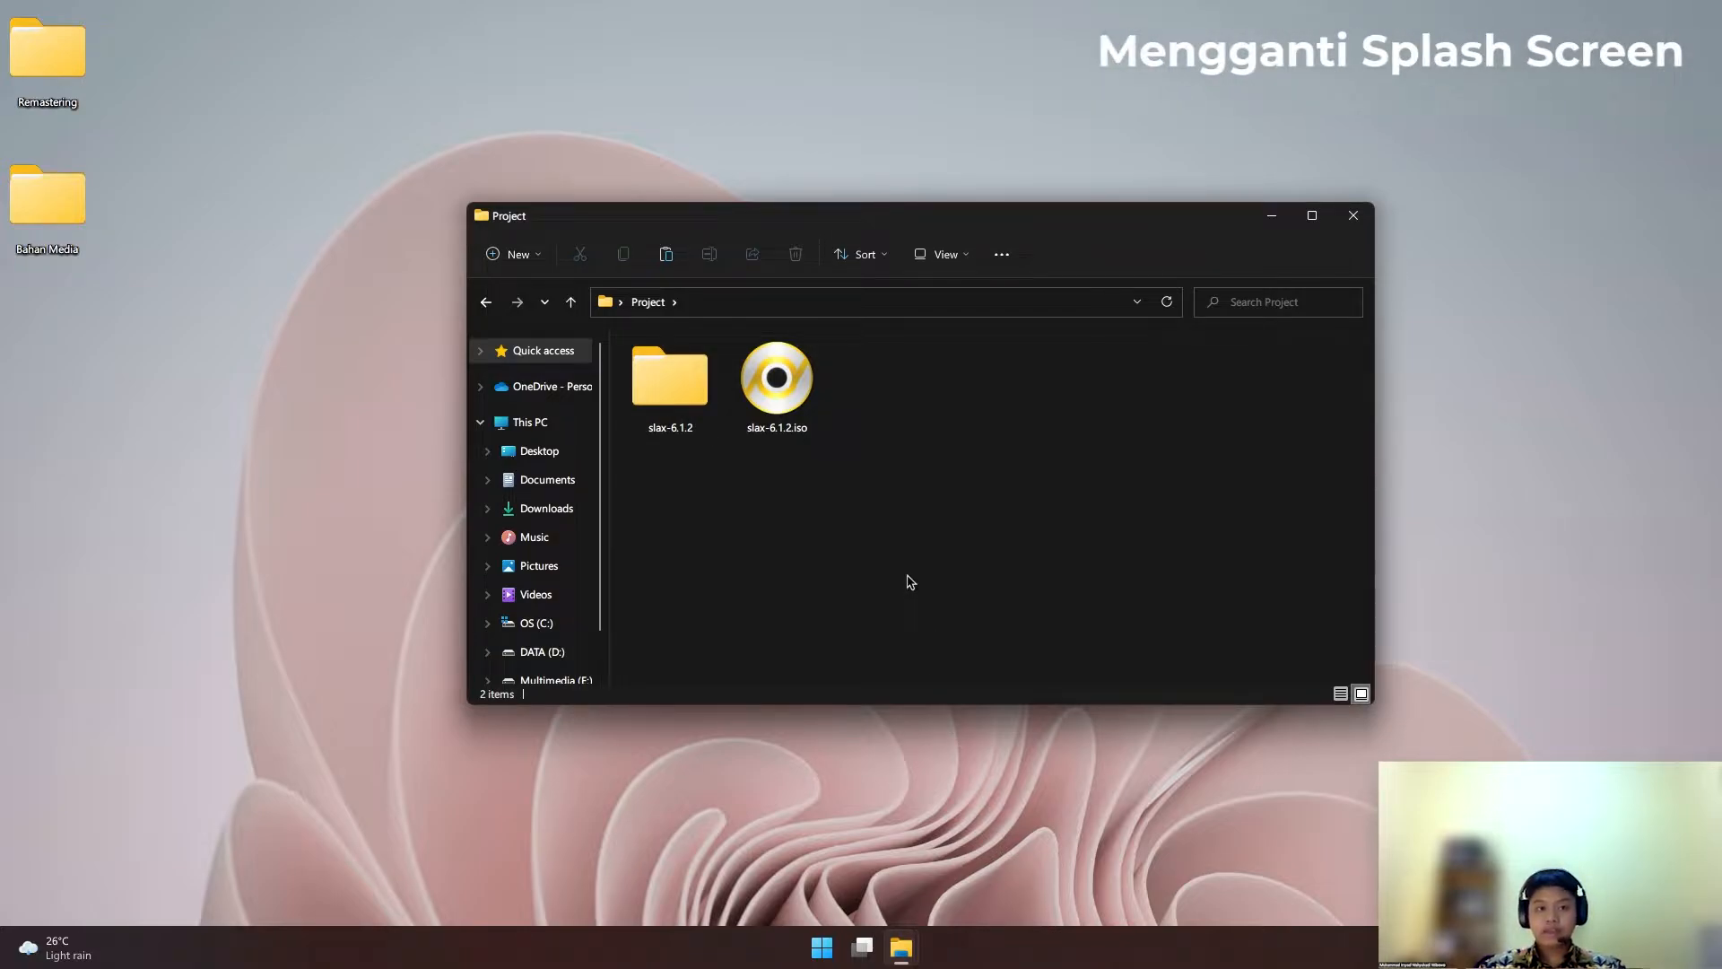
{"action": "double_click", "coordinate": [671, 384]}
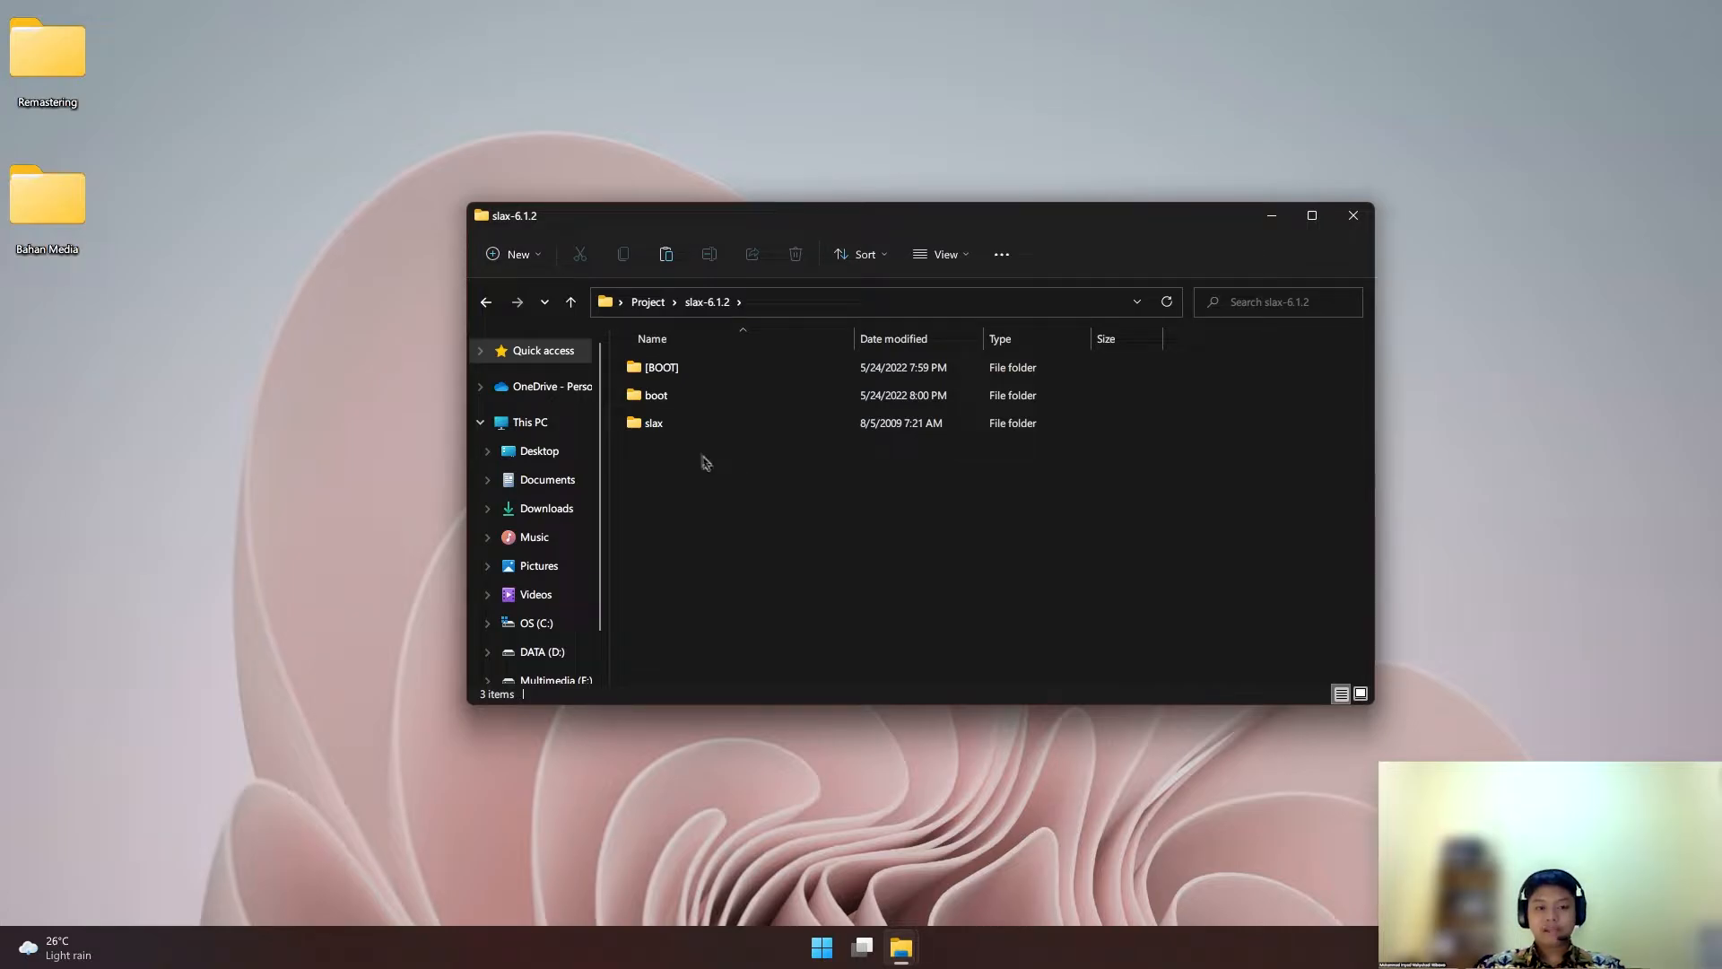
{"action": "double_click", "coordinate": [671, 425]}
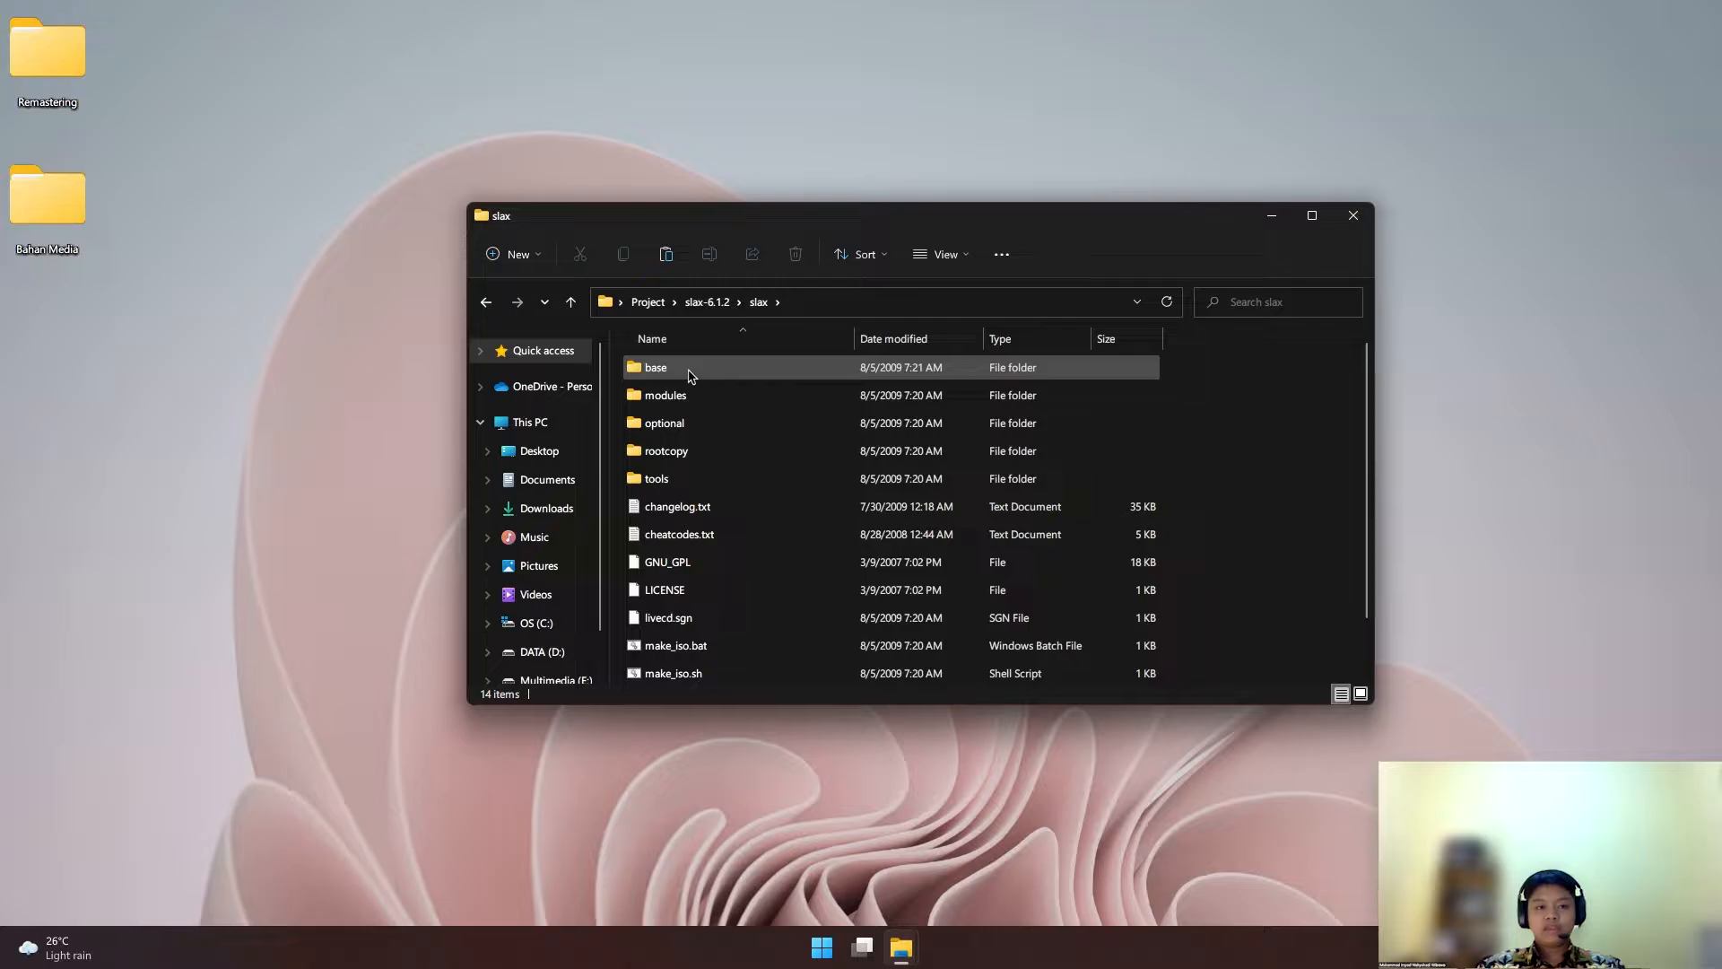
{"action": "double_click", "coordinate": [684, 375]}
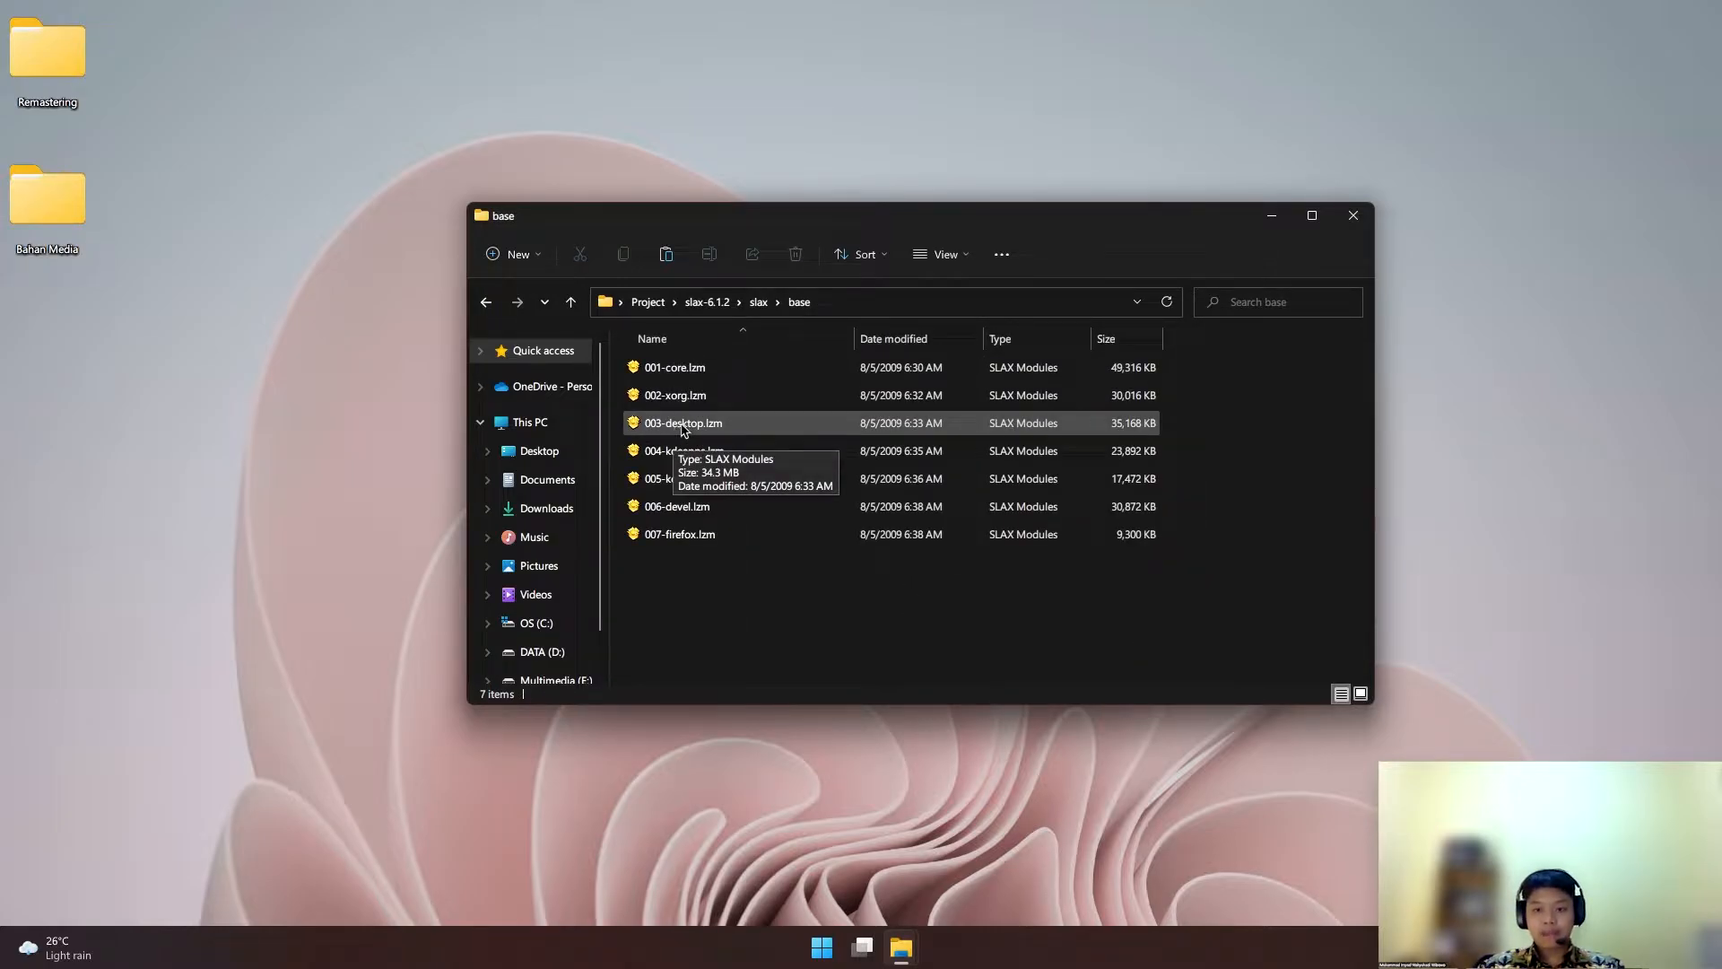
{"action": "key", "text": "ctrl+shift+5"}
{"action": "key", "text": "ctrl+shift+6"}
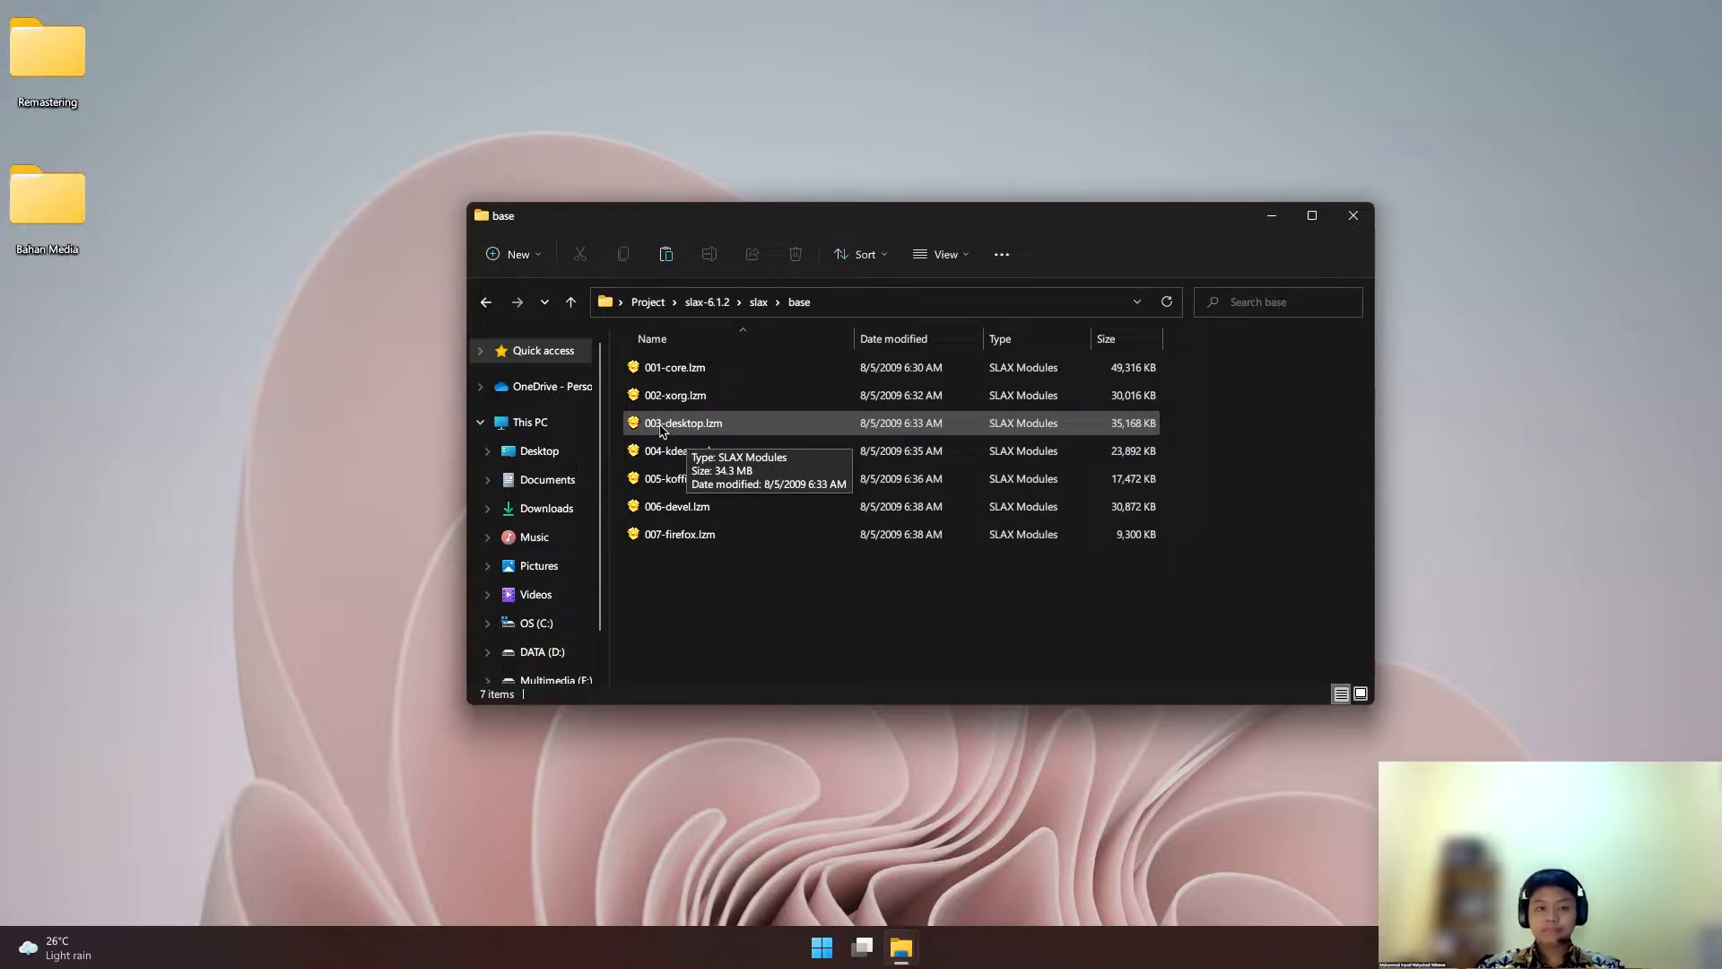
Extract the SLAX module 003-desktop.lzm in the base folder with MySLAX Modulator and dismiss the completion message
{"action": "left_click", "coordinate": [712, 425]}
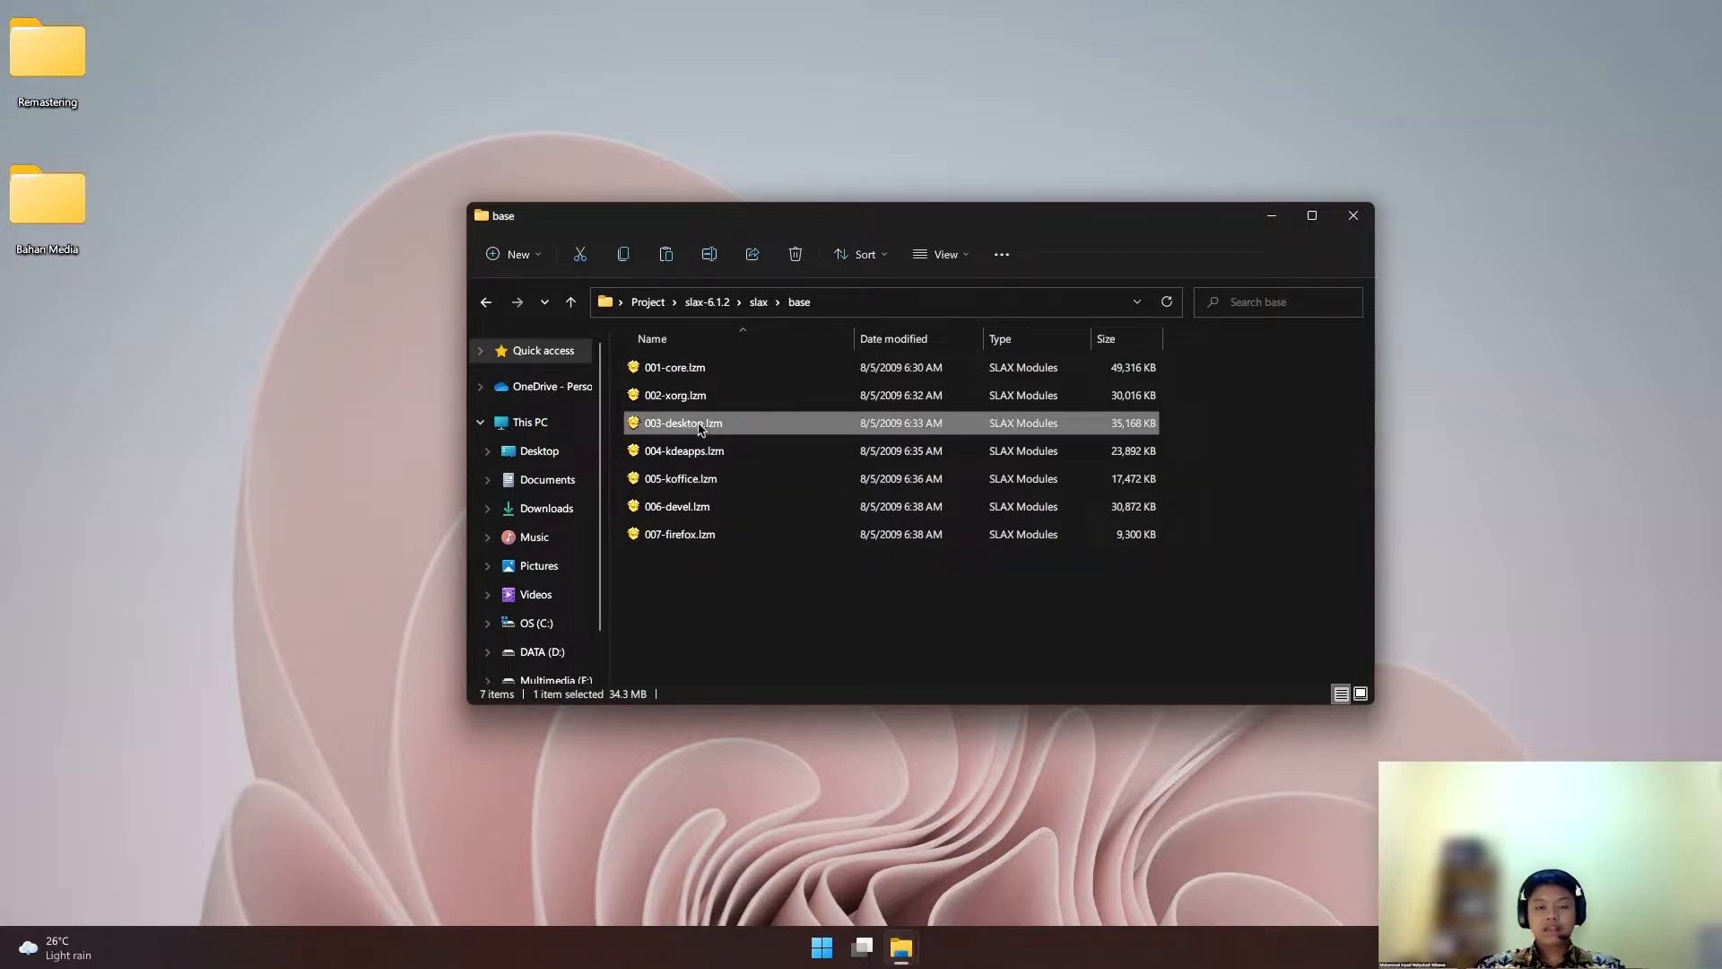
{"action": "right_click", "coordinate": [705, 429]}
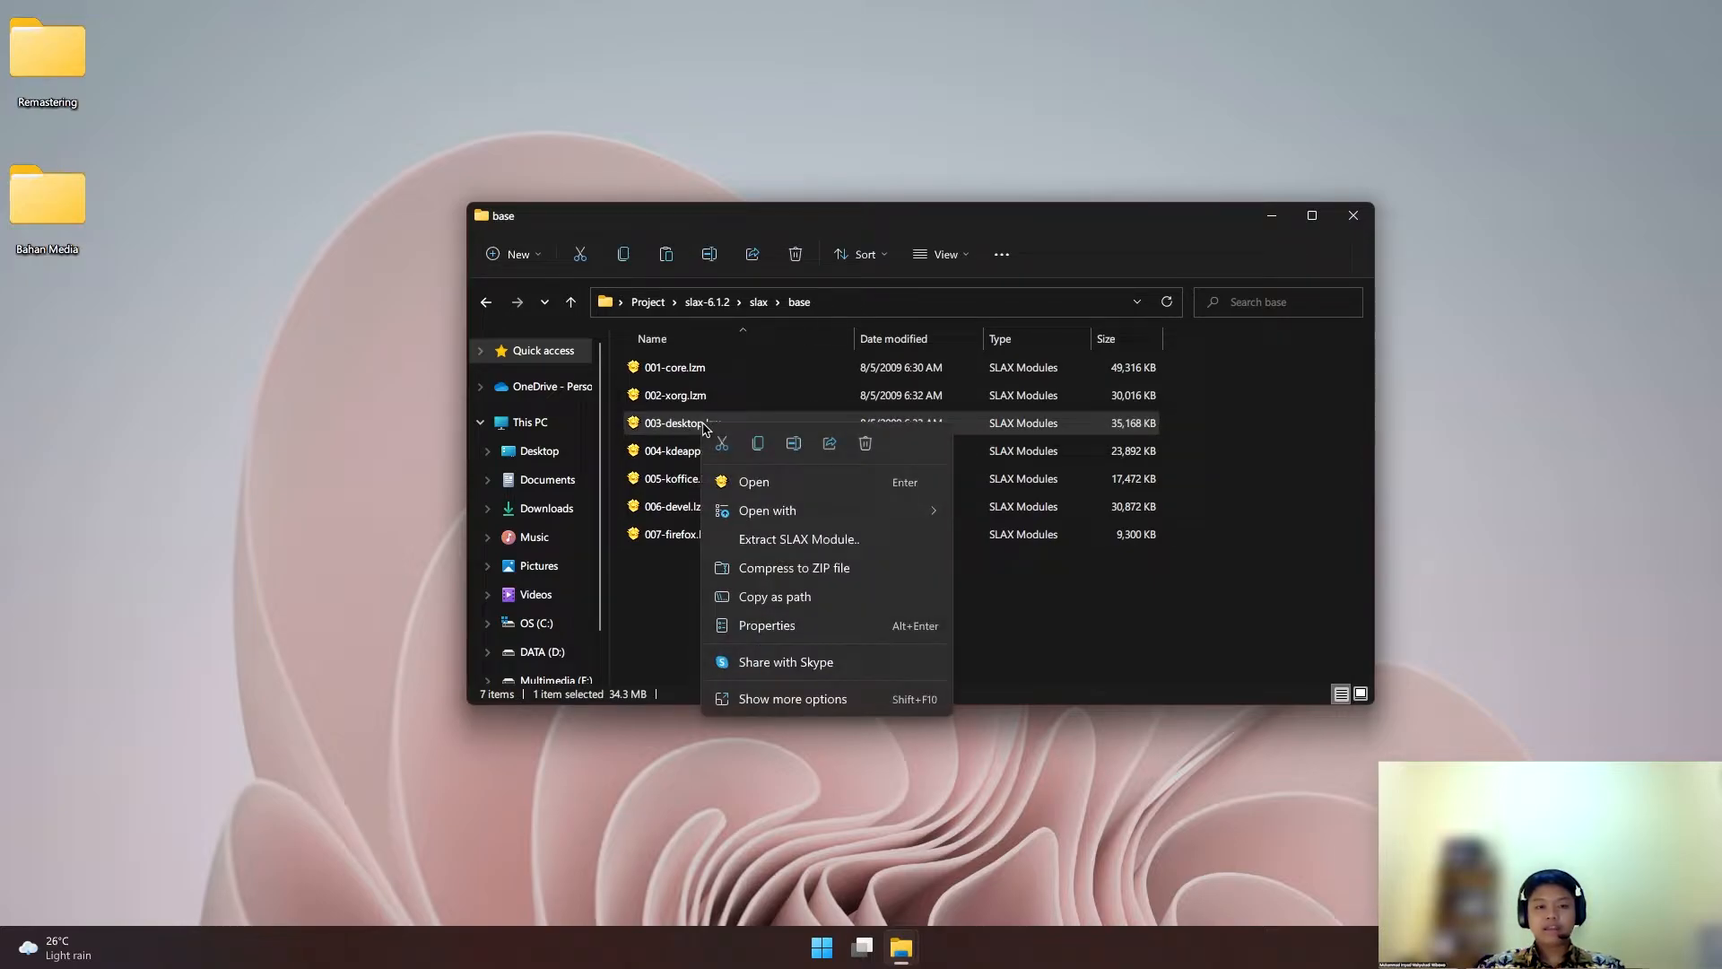
{"action": "left_click", "coordinate": [835, 542]}
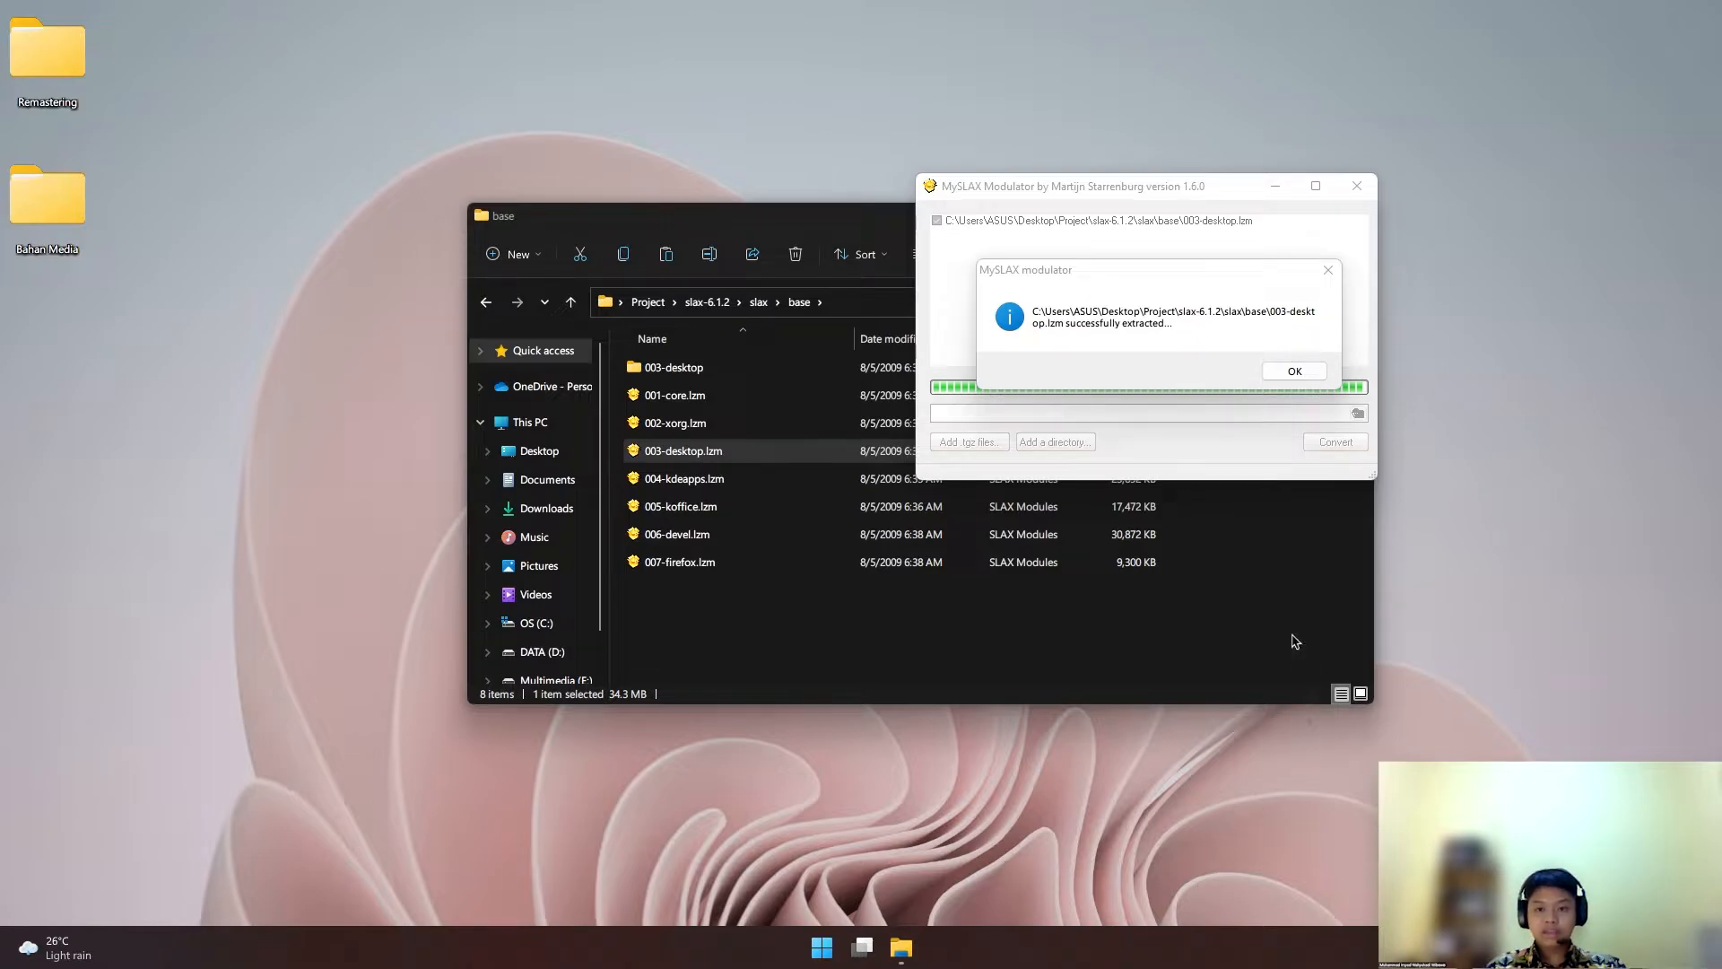
{"action": "left_click", "coordinate": [1217, 281]}
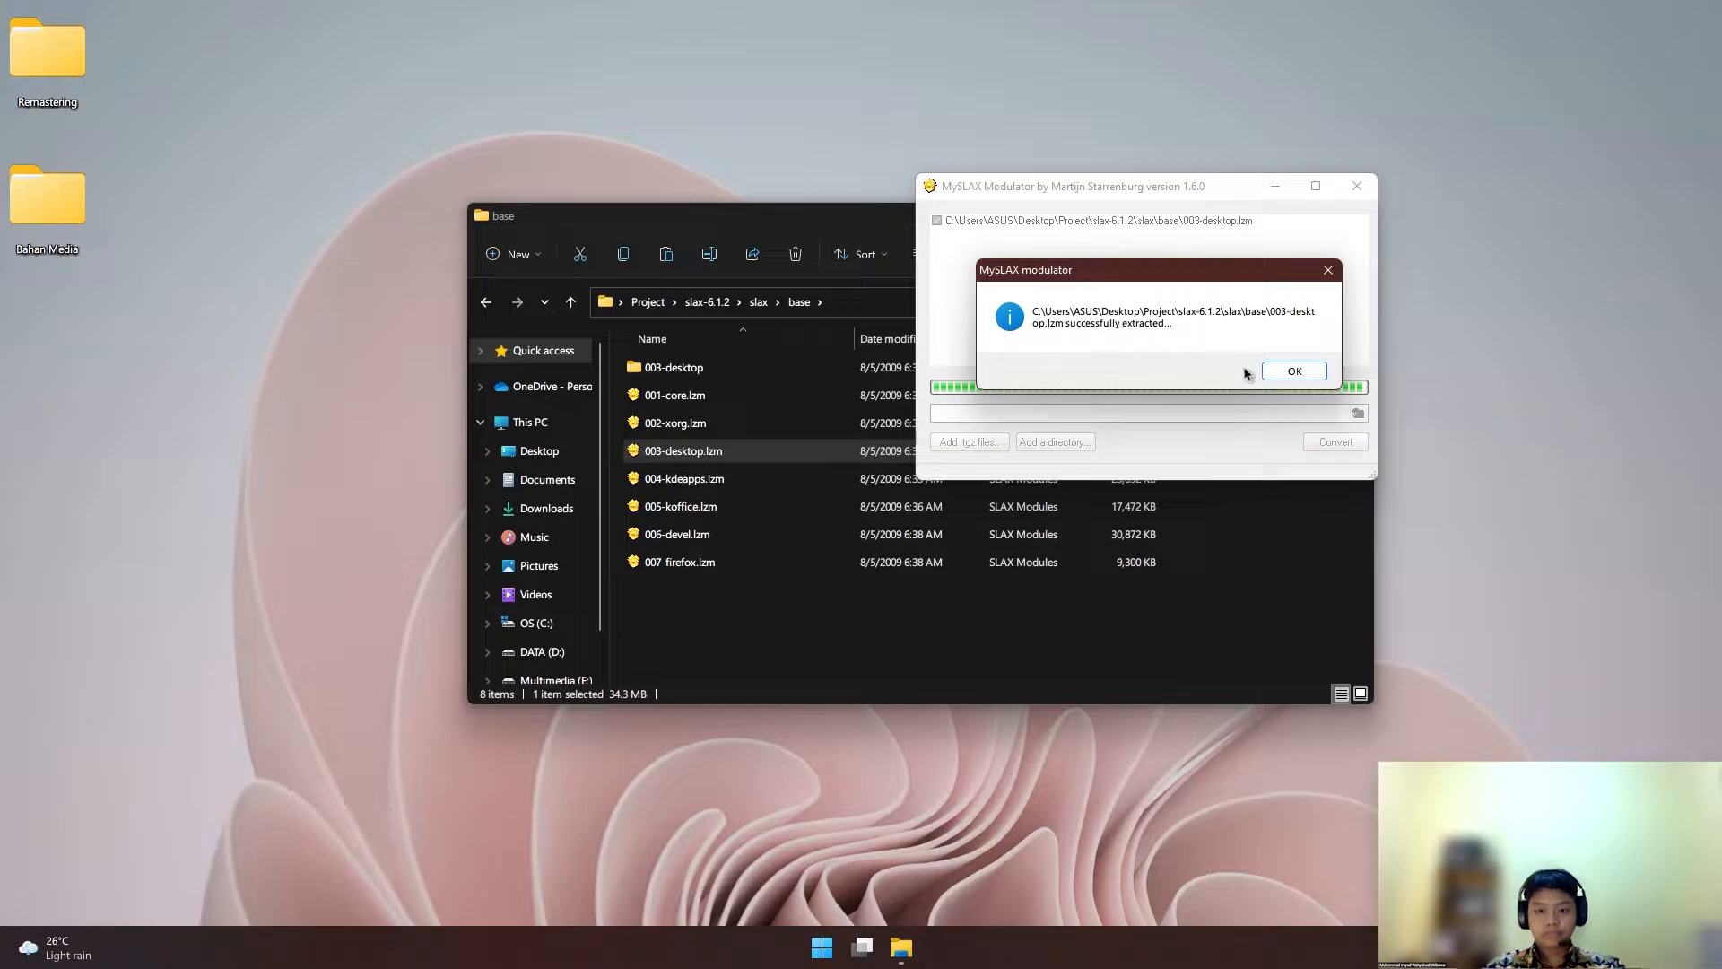
{"action": "left_click", "coordinate": [1295, 373]}
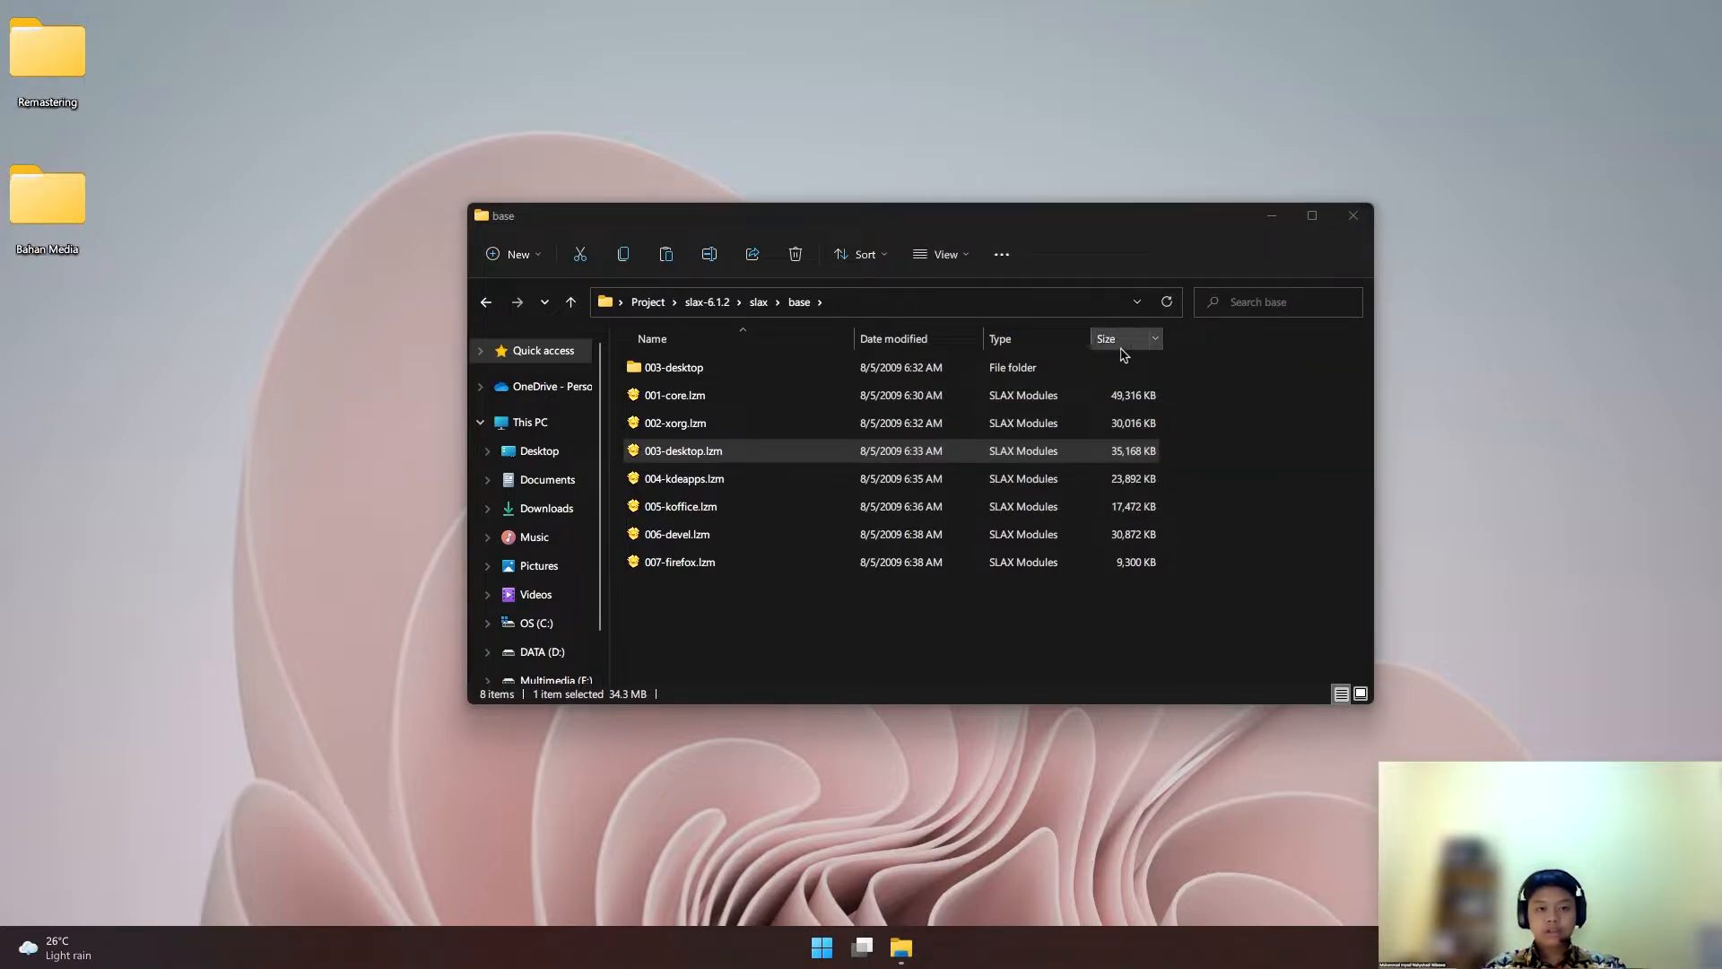
Open the usr/share/apps folder inside the extracted 003-desktop folder
{"action": "left_click", "coordinate": [677, 375]}
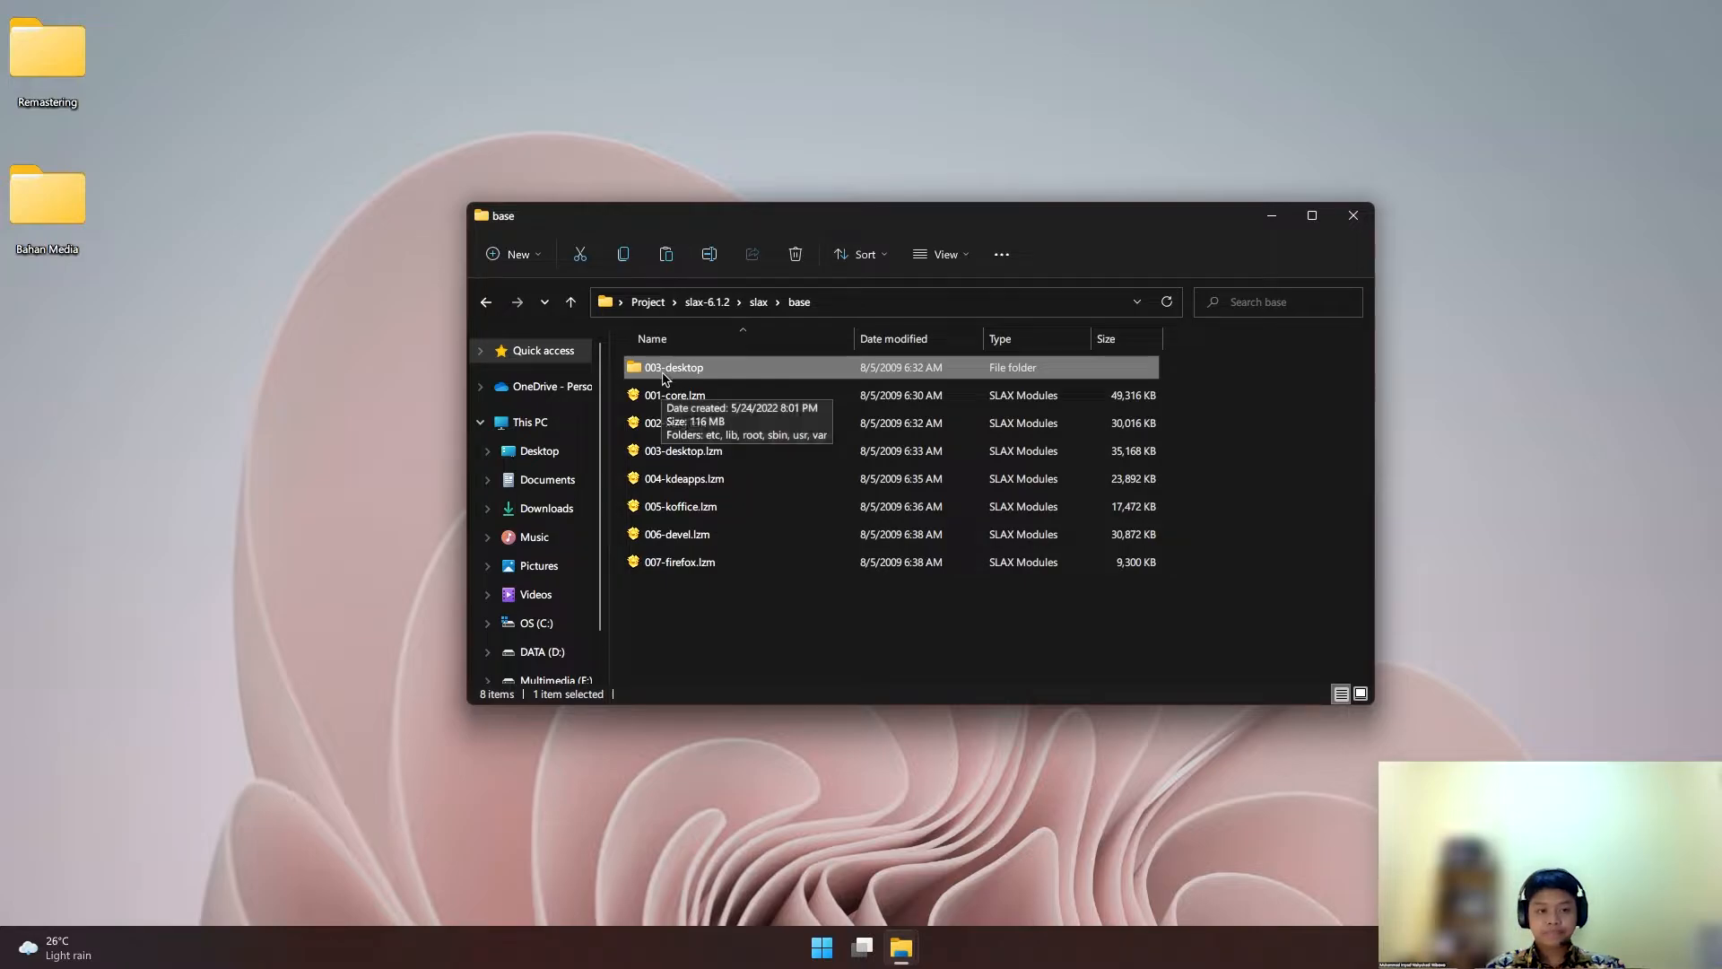
{"action": "double_click", "coordinate": [707, 377]}
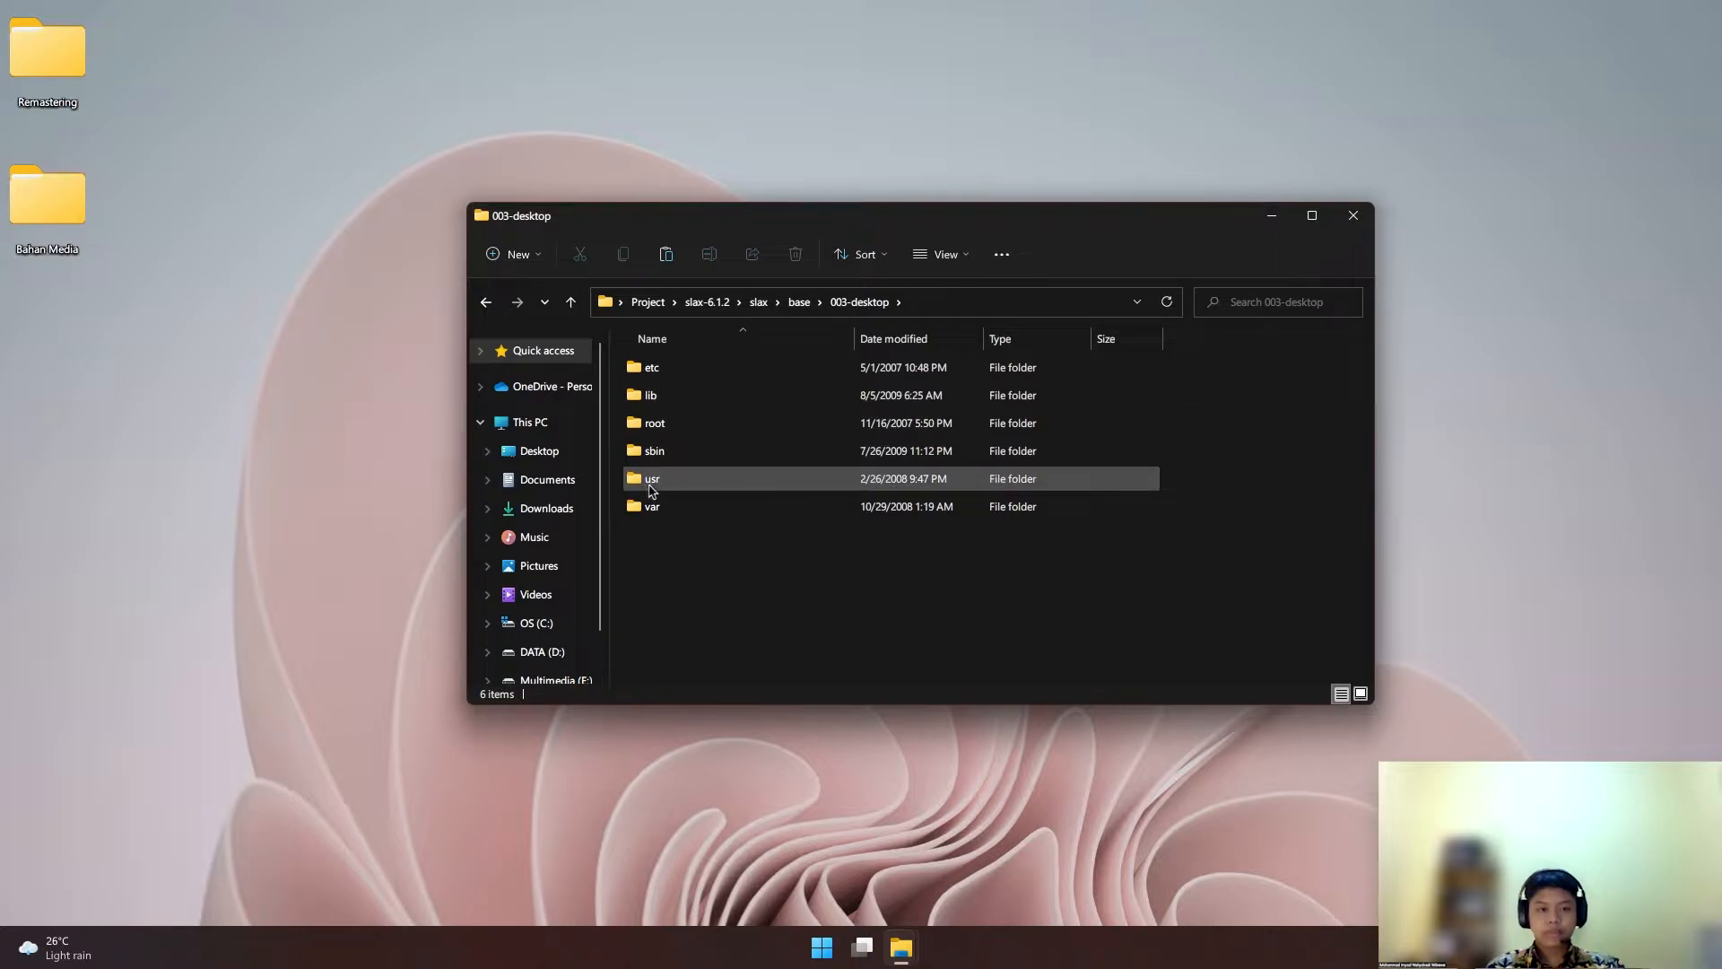
{"action": "double_click", "coordinate": [655, 484]}
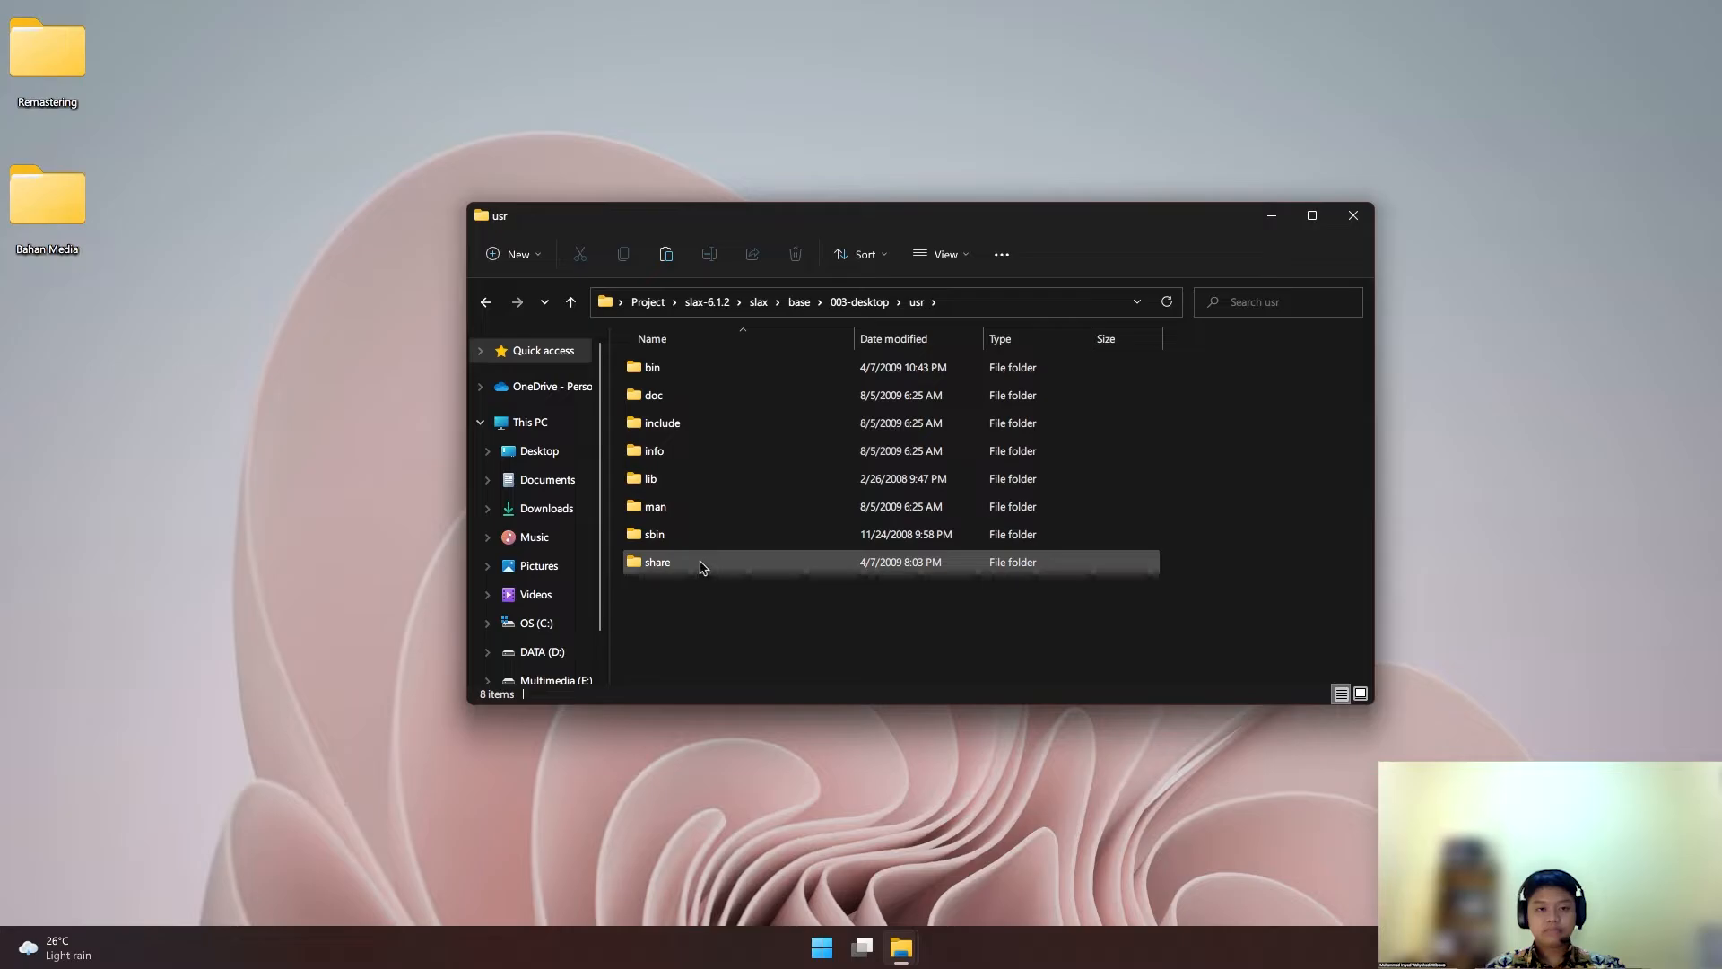
{"action": "double_click", "coordinate": [661, 571]}
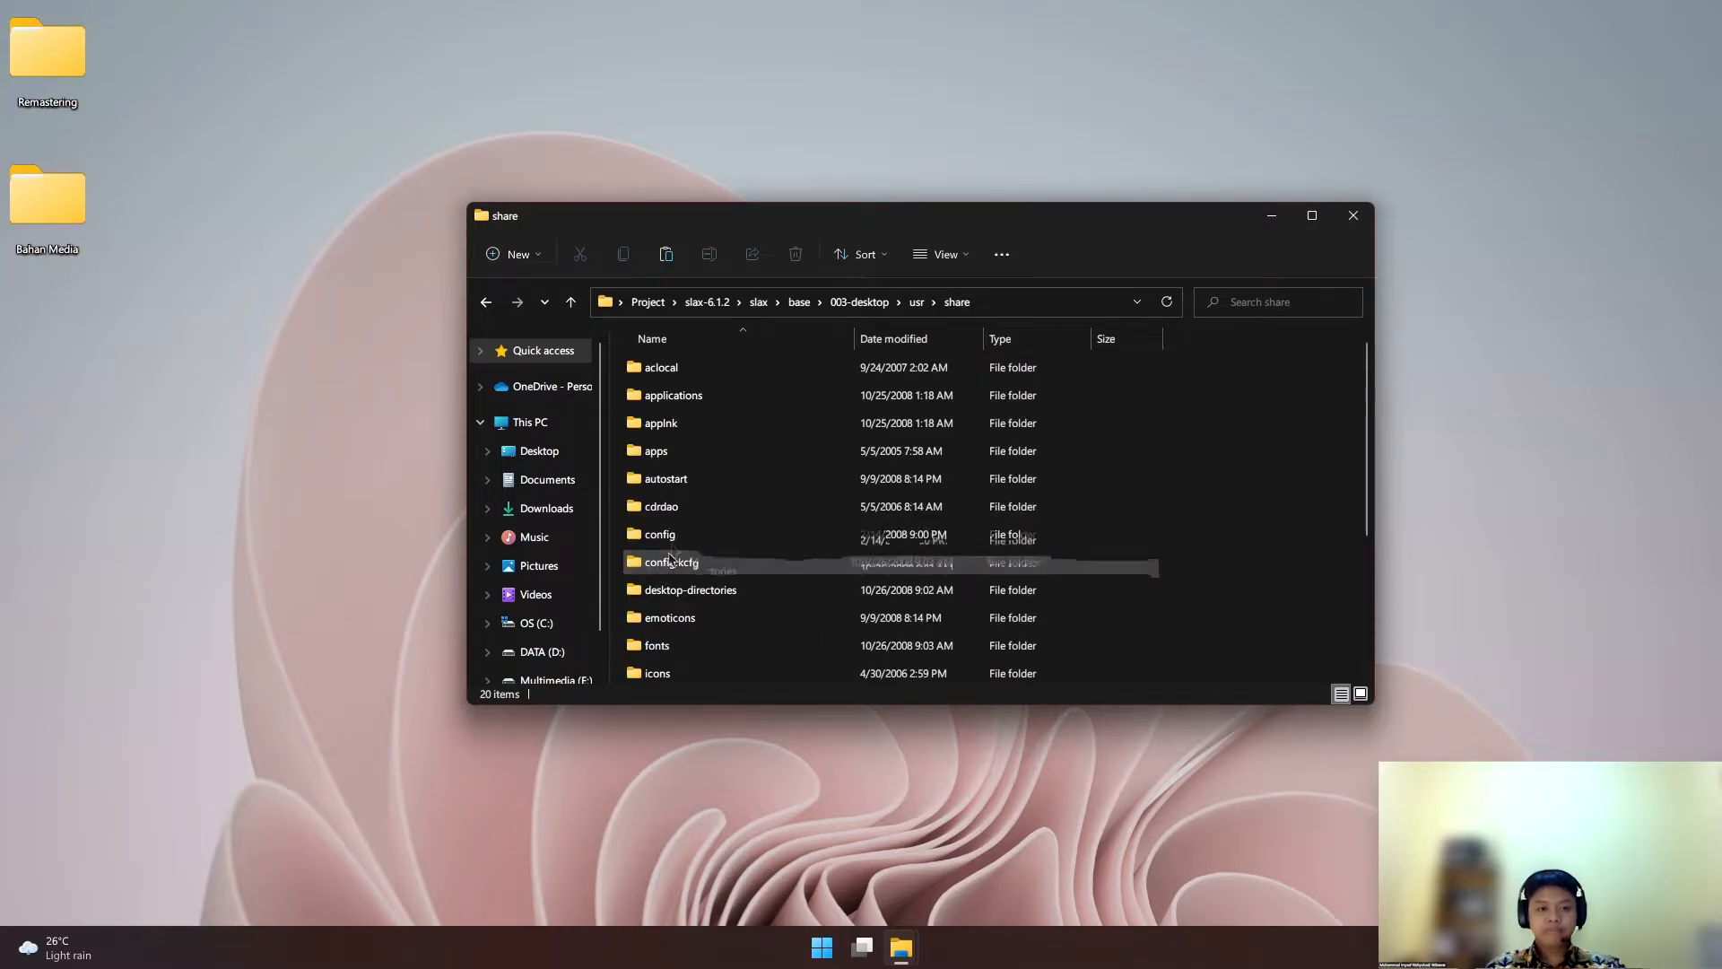
{"action": "double_click", "coordinate": [668, 459]}
Find the ksplash folder within apps and open its Themes/Default subfolder
{"action": "scroll", "coordinate": [796, 427], "scroll_direction": "down", "scroll_amount": 5}
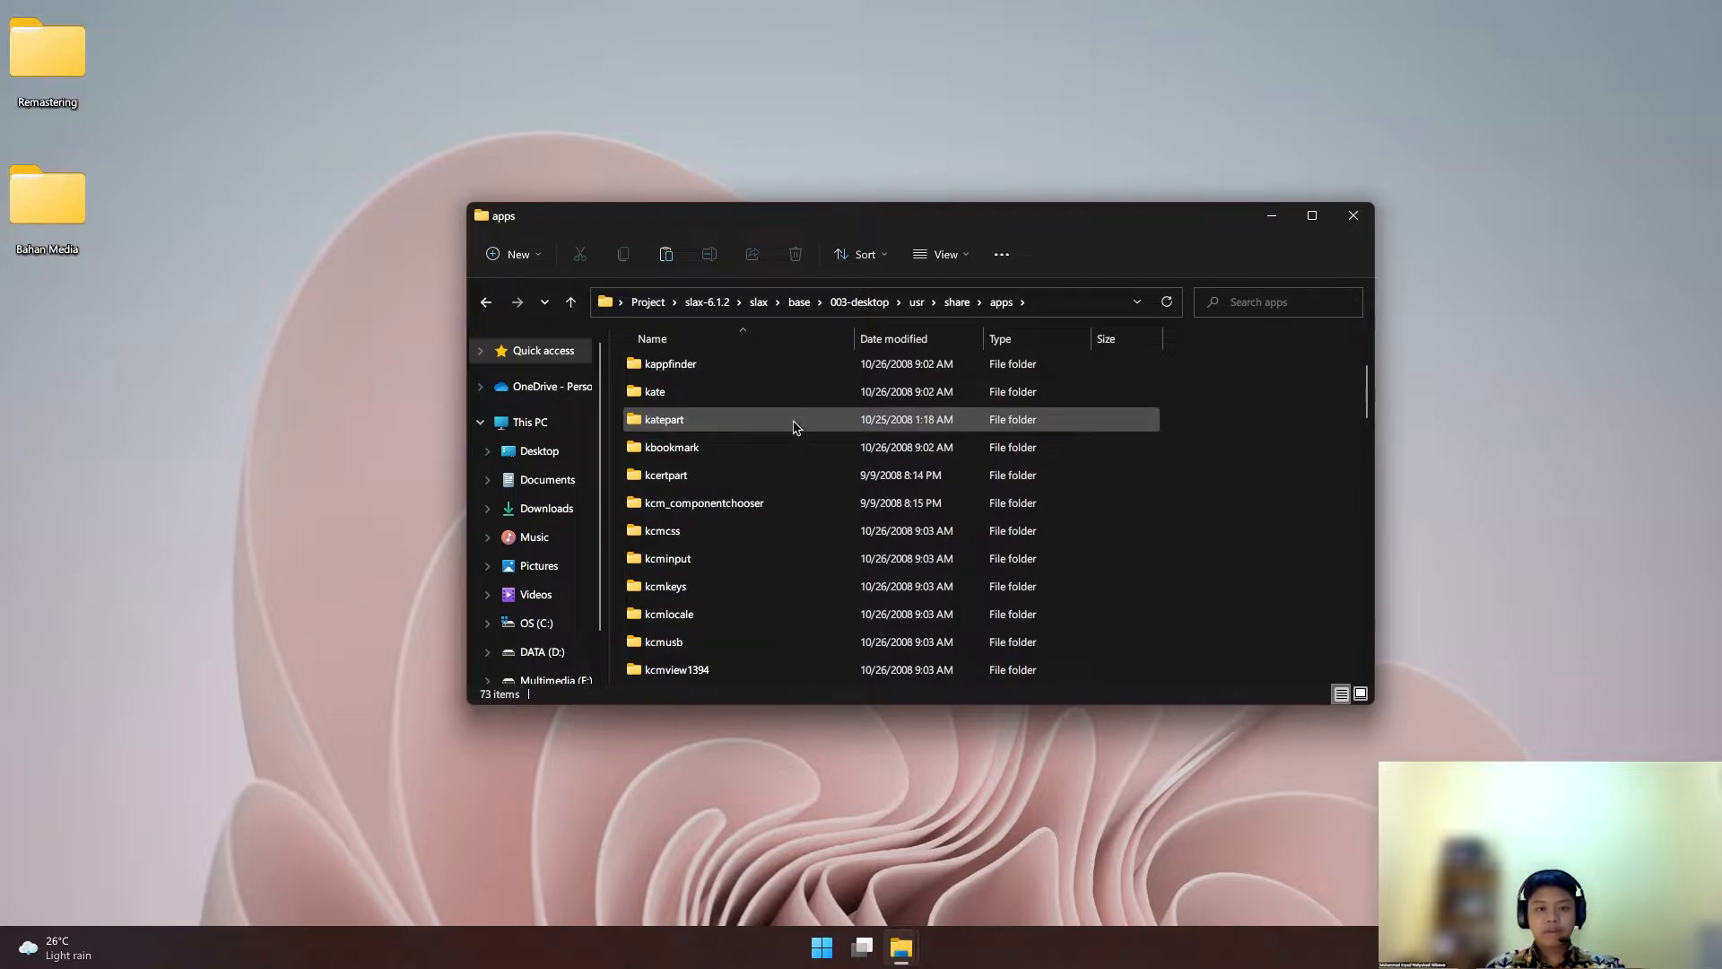
{"action": "scroll", "coordinate": [801, 429], "scroll_direction": "down", "scroll_amount": 3}
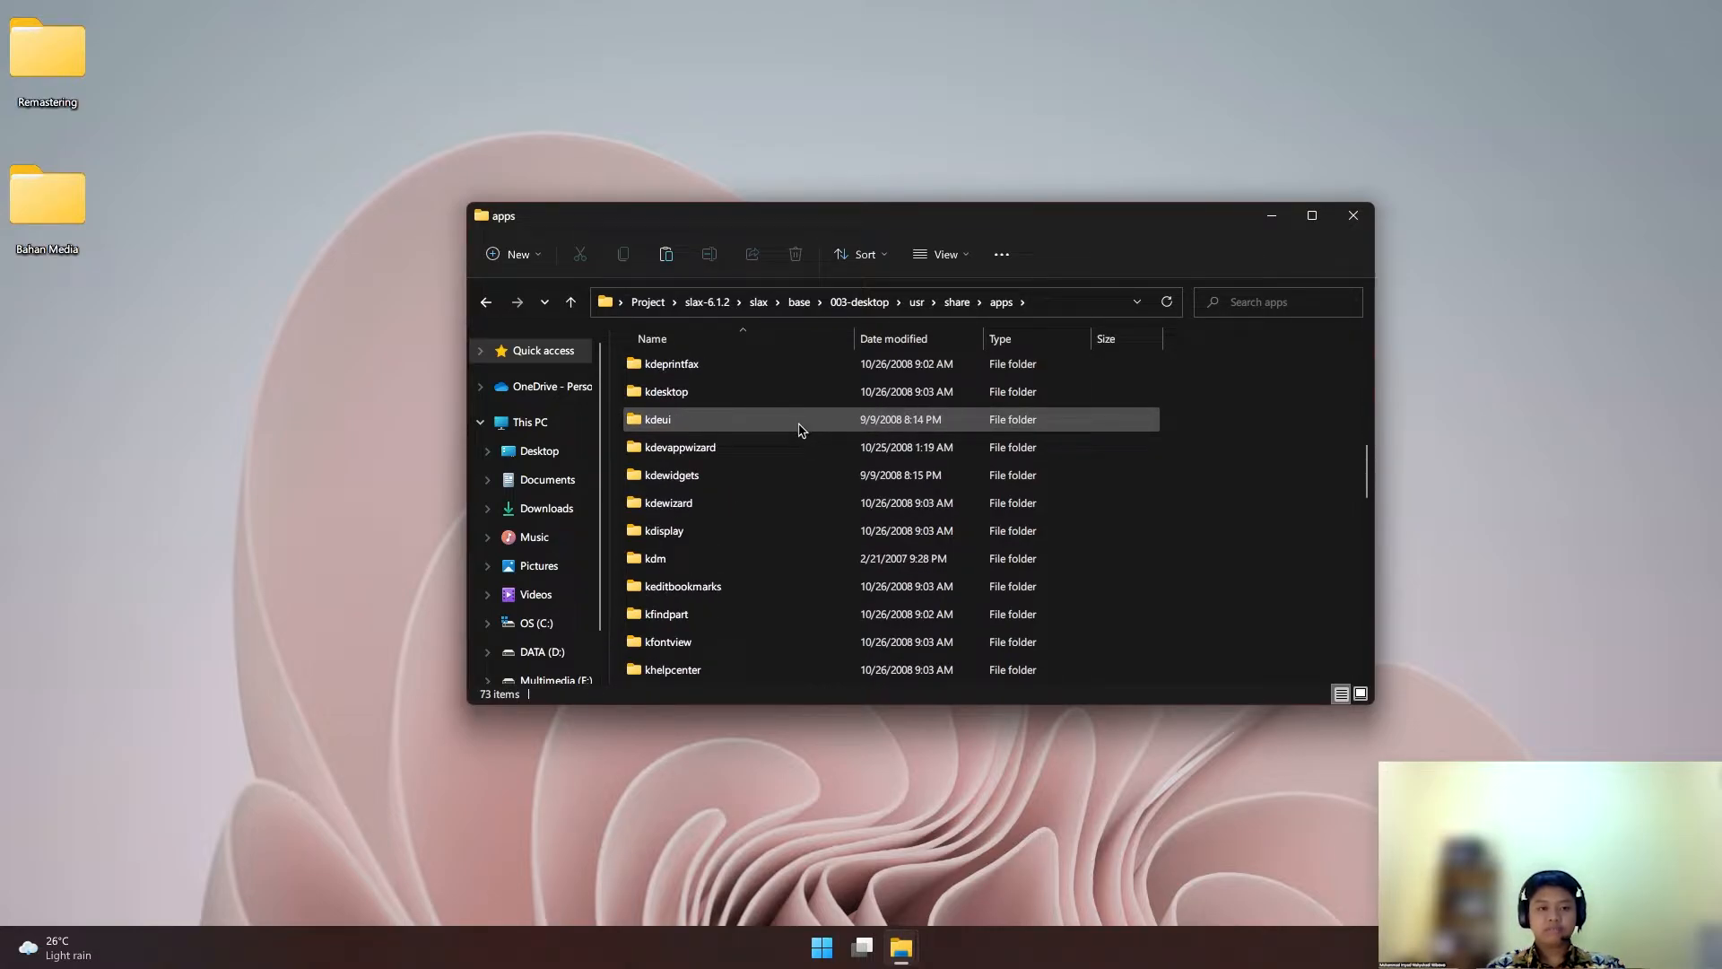
{"action": "scroll", "coordinate": [801, 429], "scroll_direction": "down", "scroll_amount": 7}
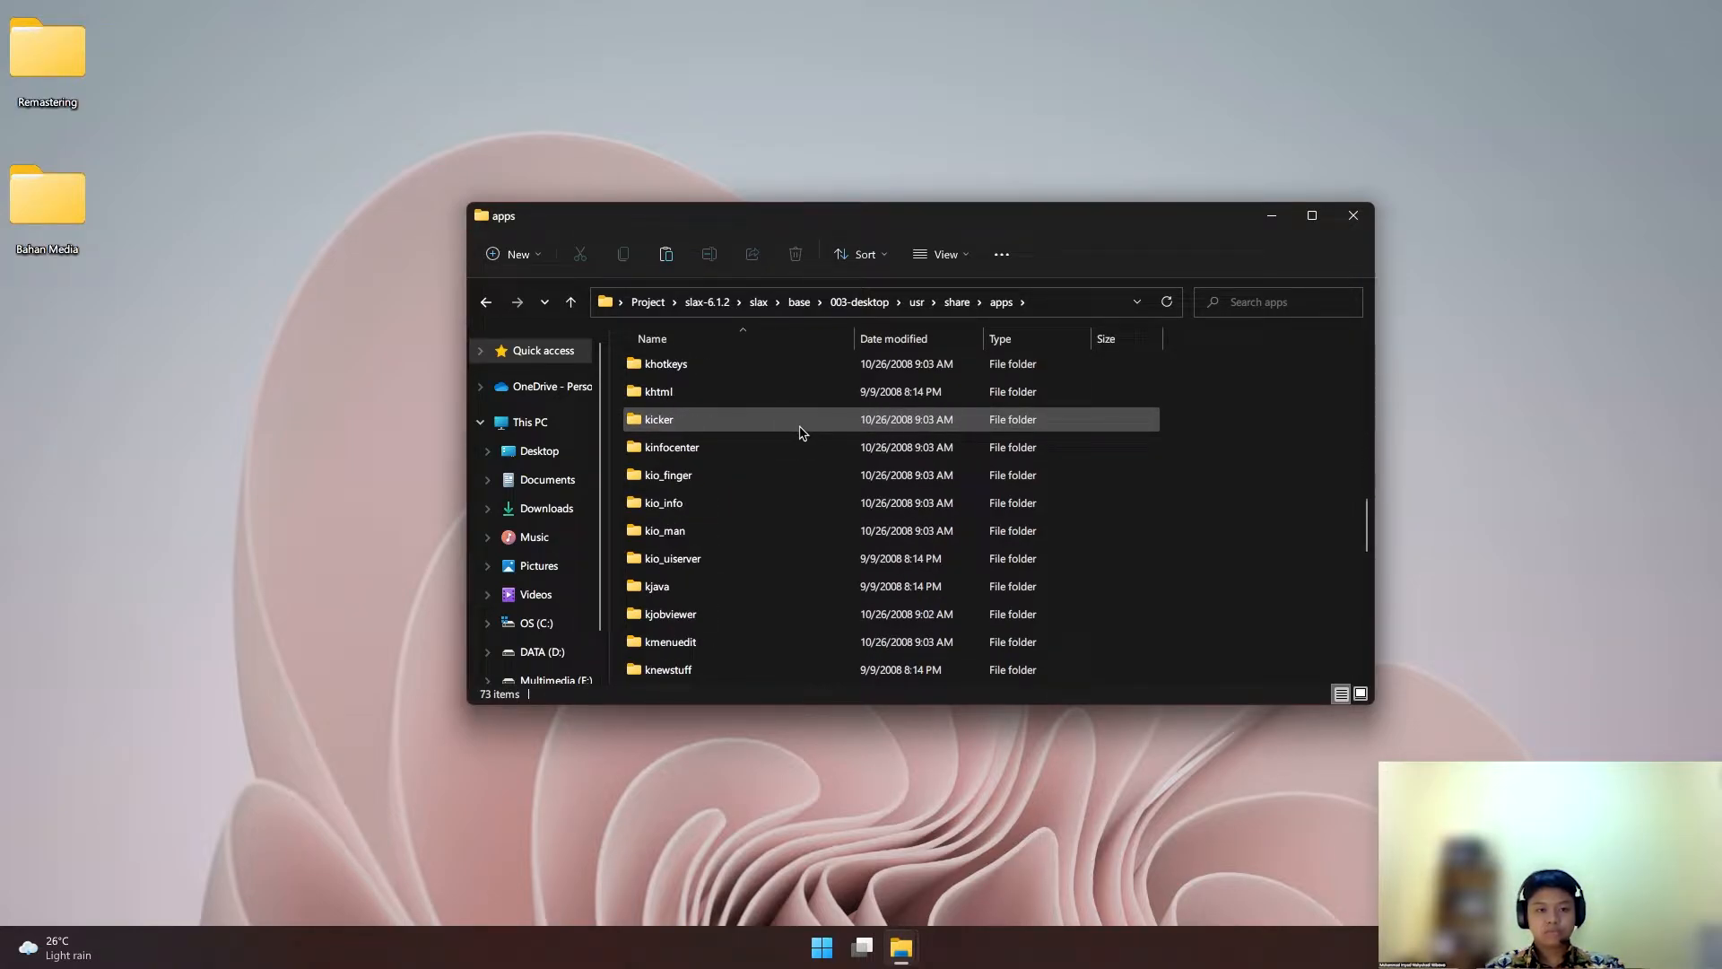
{"action": "scroll", "coordinate": [803, 440], "scroll_direction": "down", "scroll_amount": 1}
{"action": "left_click", "coordinate": [699, 533]}
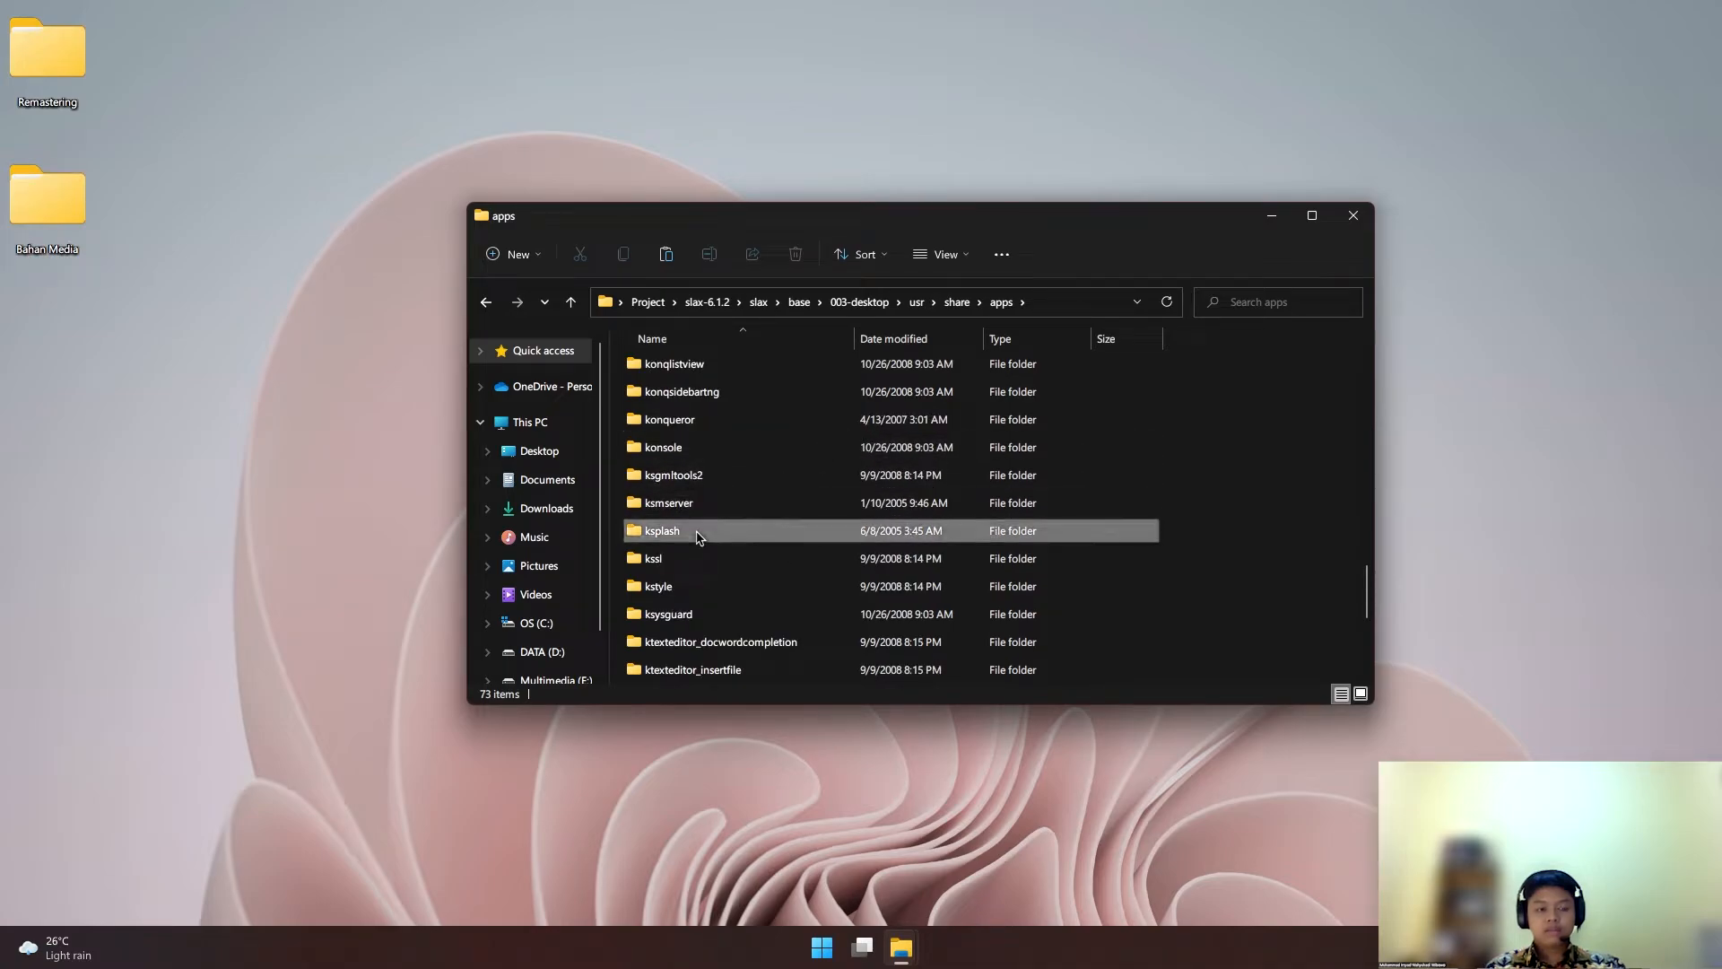
{"action": "double_click", "coordinate": [699, 533]}
{"action": "left_click", "coordinate": [689, 375]}
{"action": "double_click", "coordinate": [689, 375]}
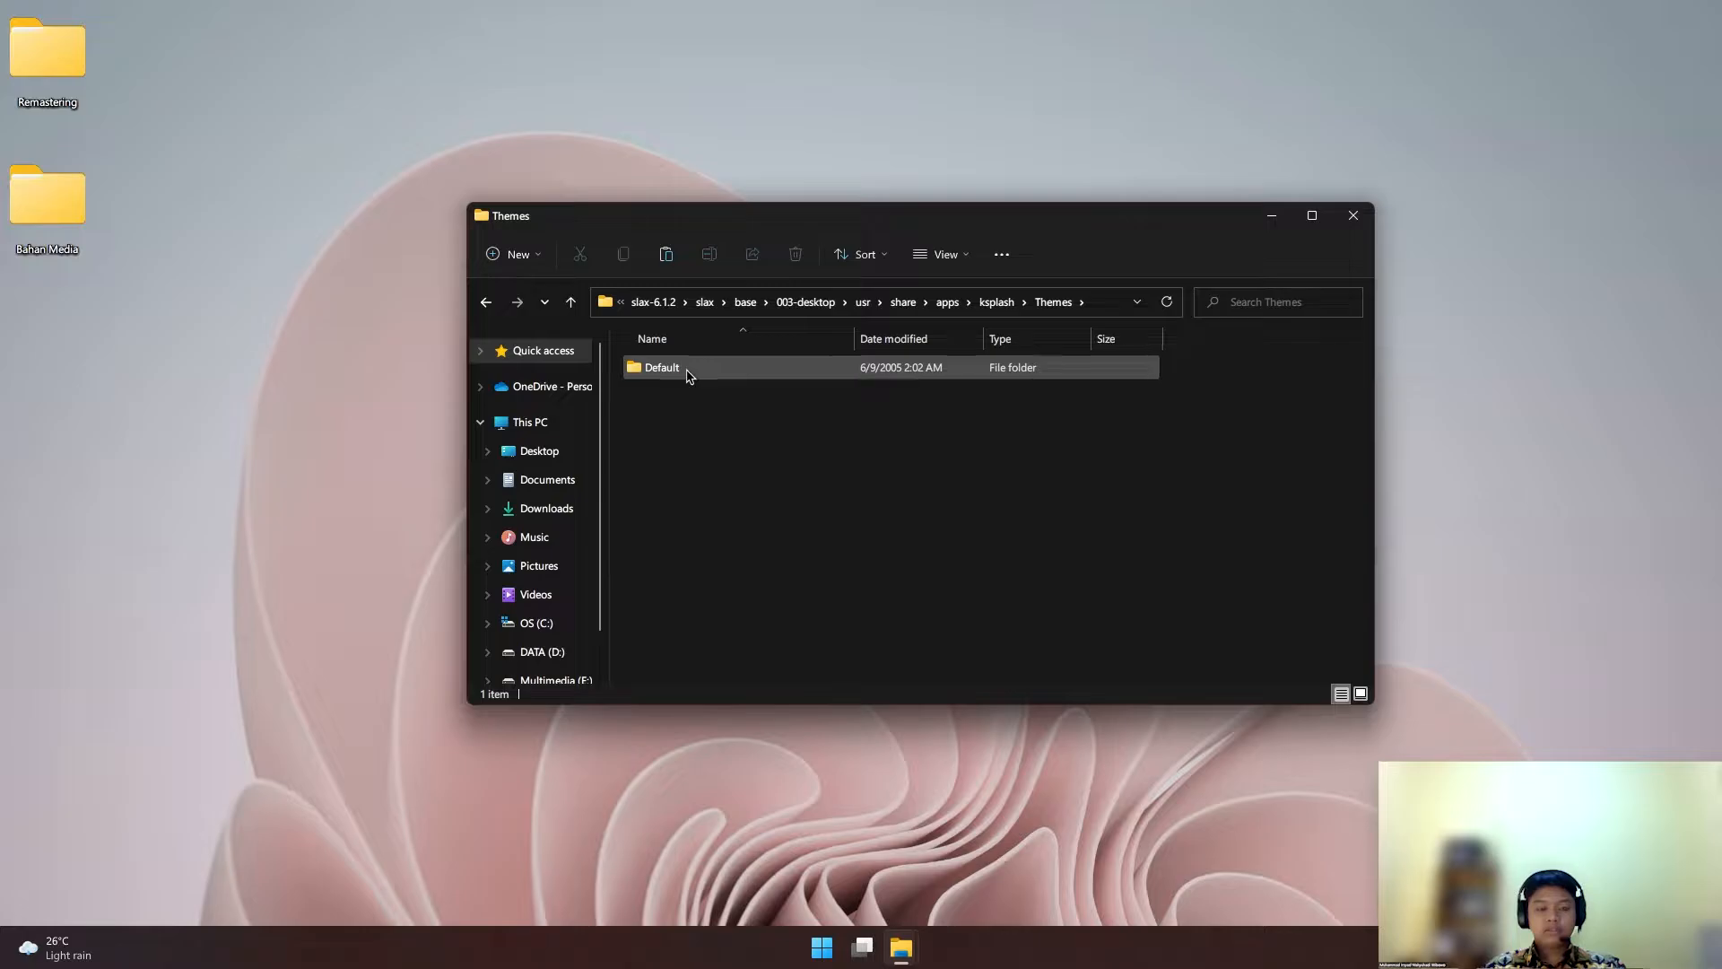
{"action": "double_click", "coordinate": [689, 375]}
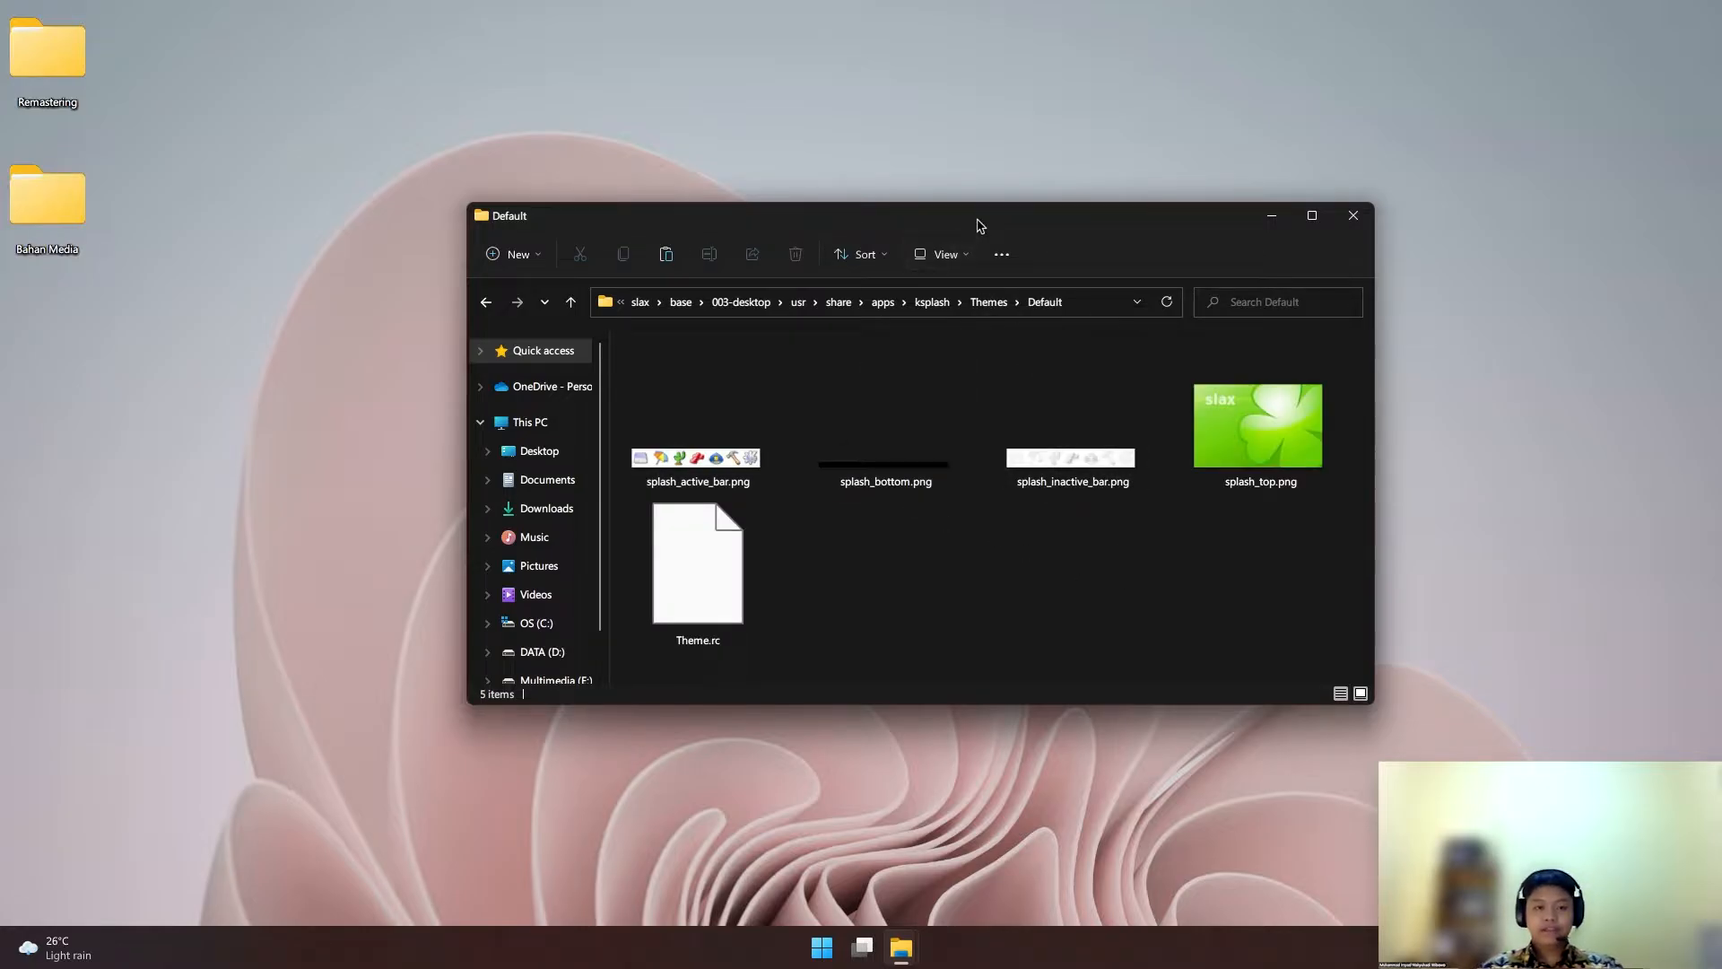
Examine the four splash screen PNG images in the ksplash Default theme folder
{"action": "left_click_drag", "start_coordinate": [981, 224], "coordinate": [1125, 186]}
{"action": "left_click", "coordinate": [917, 402]}
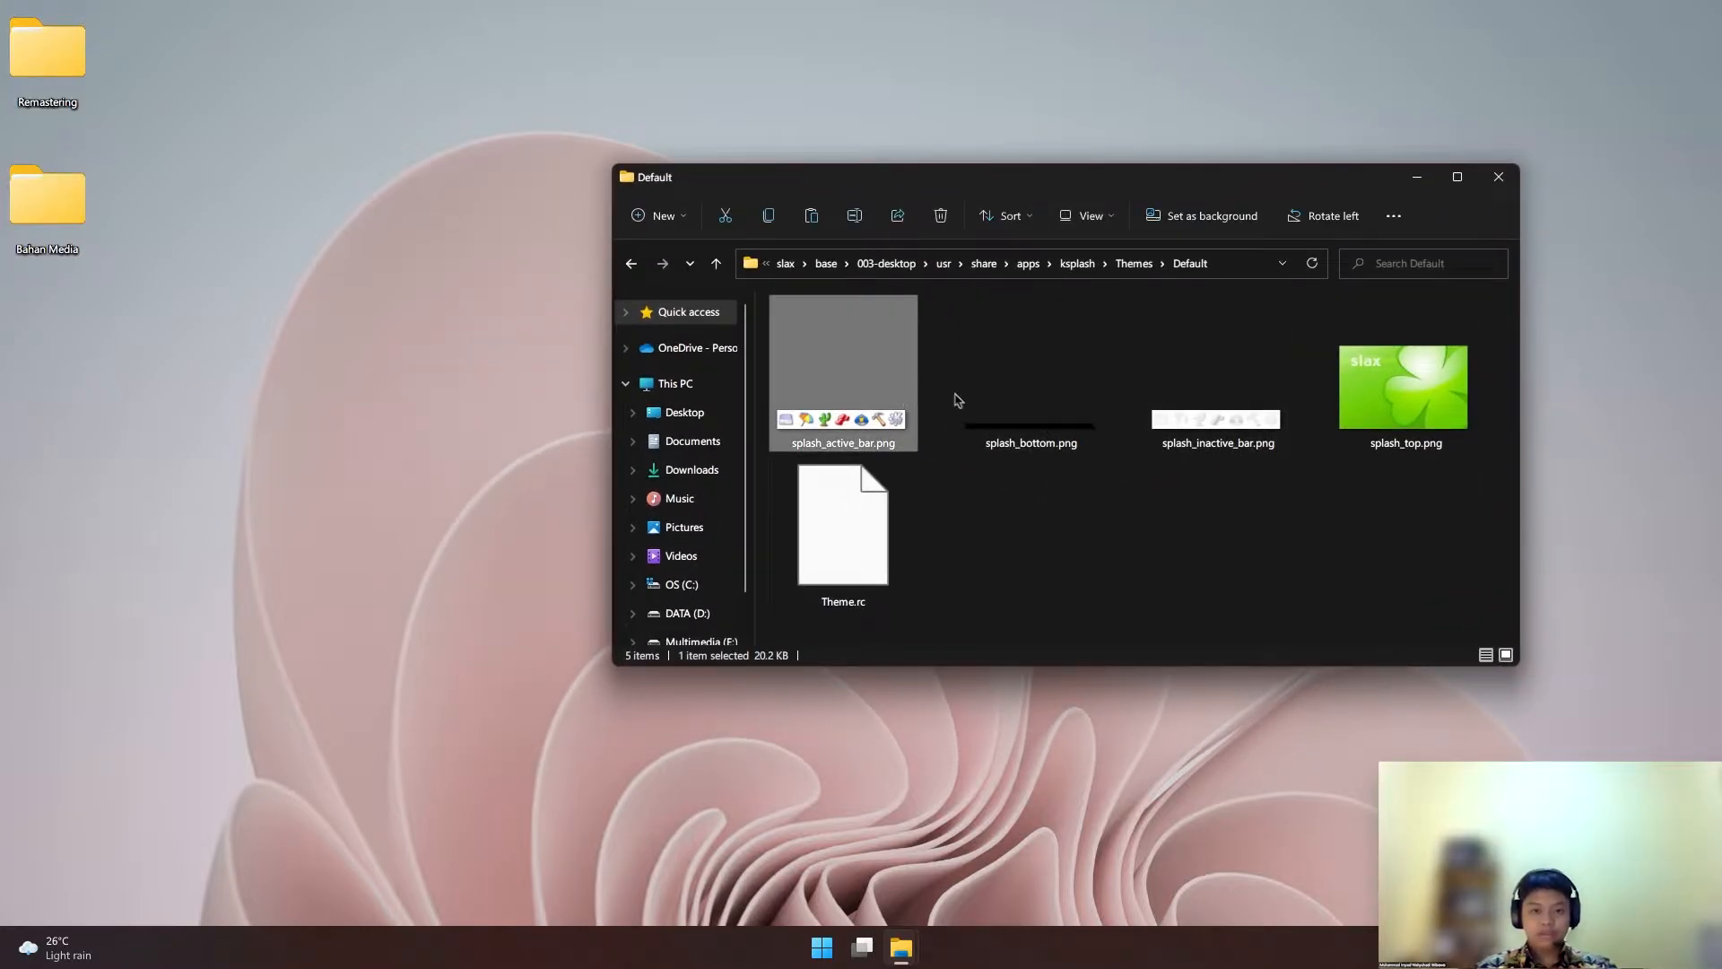
{"action": "left_click", "coordinate": [1032, 377]}
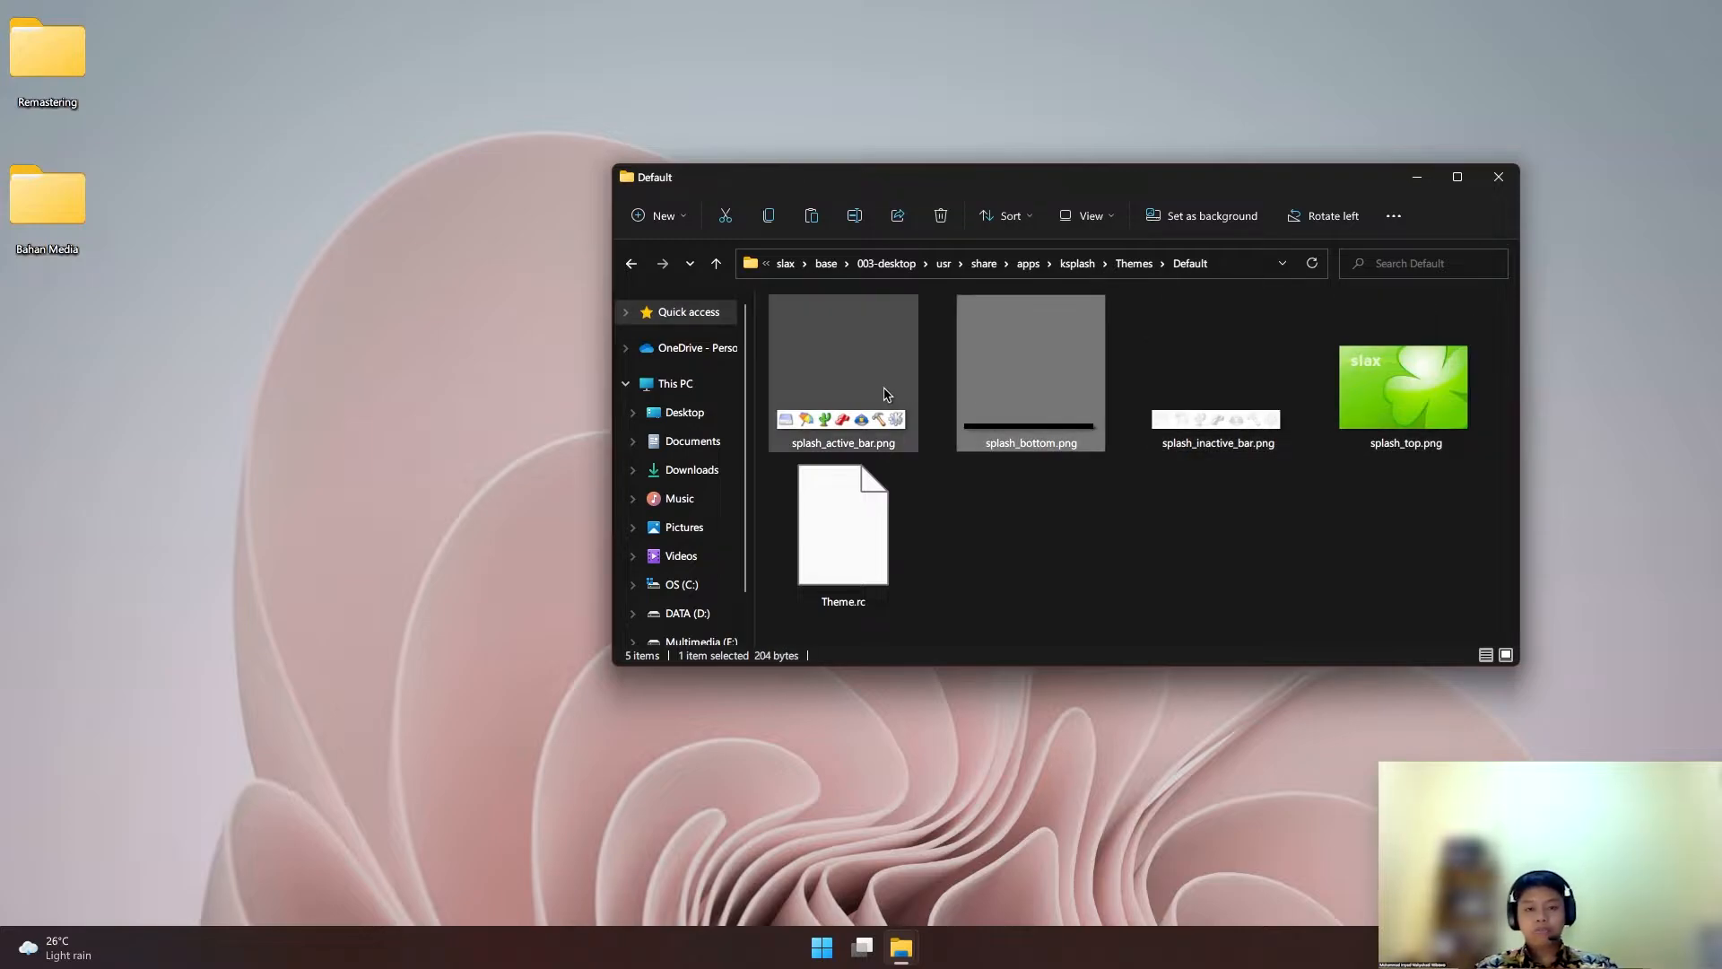
{"action": "left_click", "coordinate": [1218, 377]}
{"action": "left_click", "coordinate": [1391, 400]}
{"action": "left_click", "coordinate": [1205, 558]}
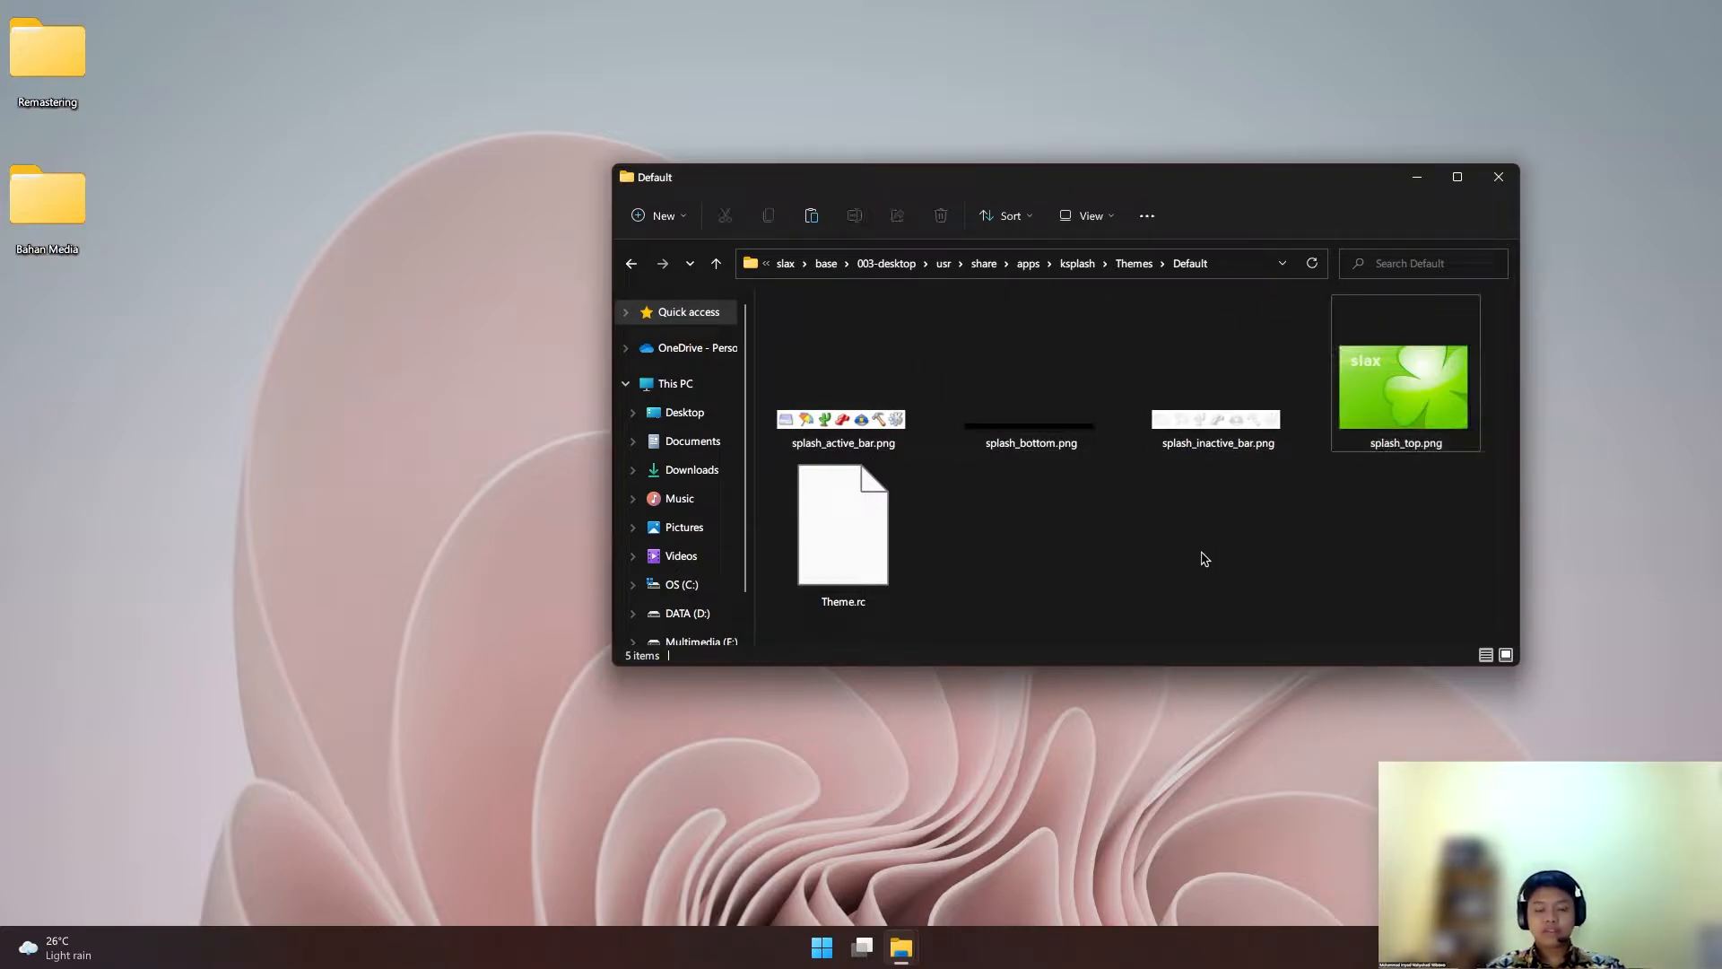
Open the Bahan Media folder from the desktop and arrange its window beside the Default theme folder window
{"action": "double_click", "coordinate": [43, 196]}
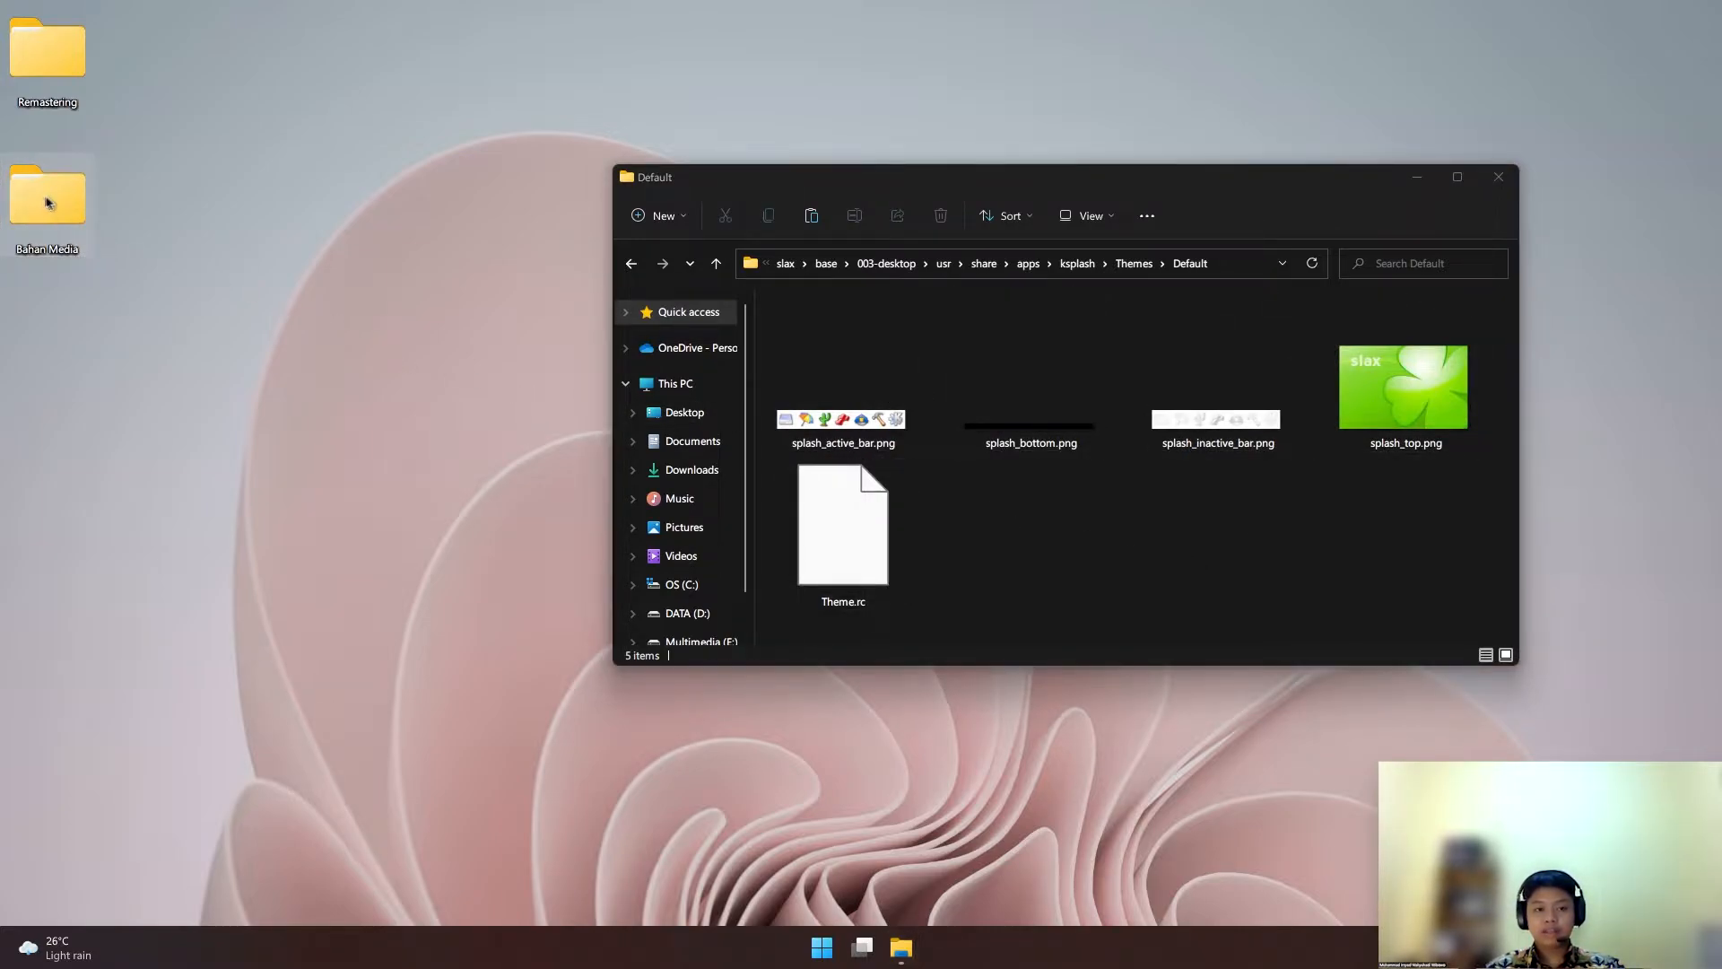
{"action": "left_click_drag", "start_coordinate": [897, 179], "coordinate": [269, 394]}
{"action": "left_click_drag", "start_coordinate": [819, 184], "coordinate": [1055, 152]}
{"action": "left_click", "coordinate": [494, 415]}
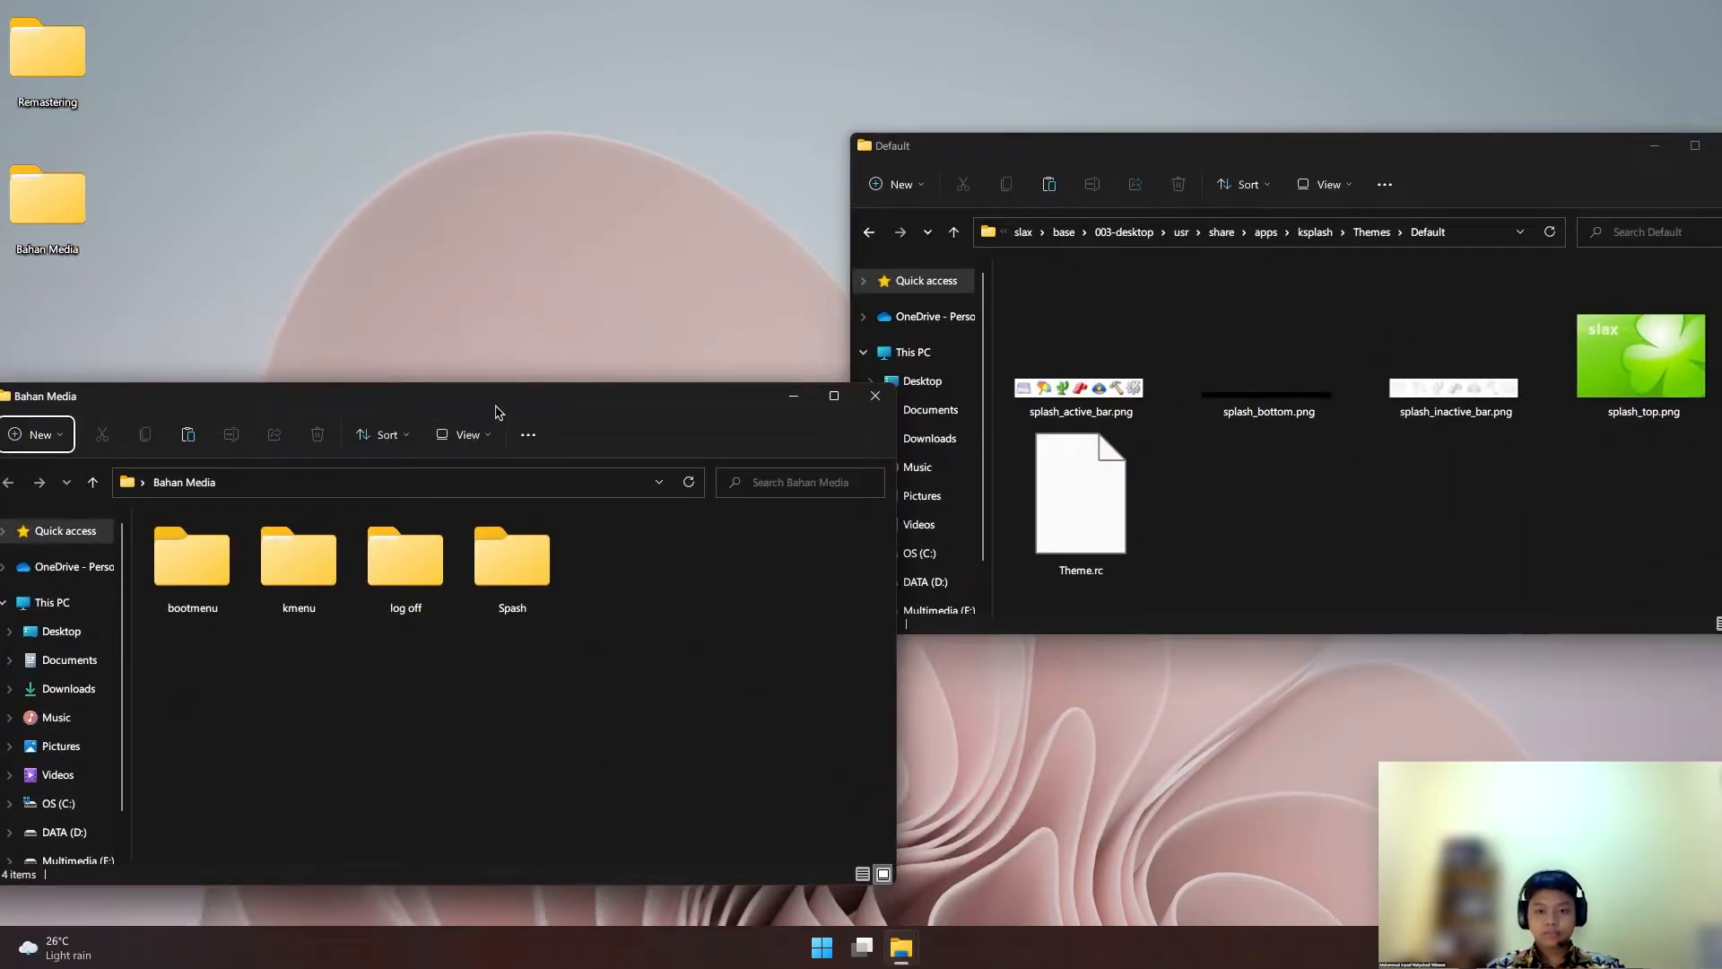
Open the Spash folder inside Bahan Media, keeping its window beside the ksplash Default theme folder window
{"action": "left_click_drag", "start_coordinate": [499, 410], "coordinate": [526, 394]}
{"action": "left_click", "coordinate": [567, 567]}
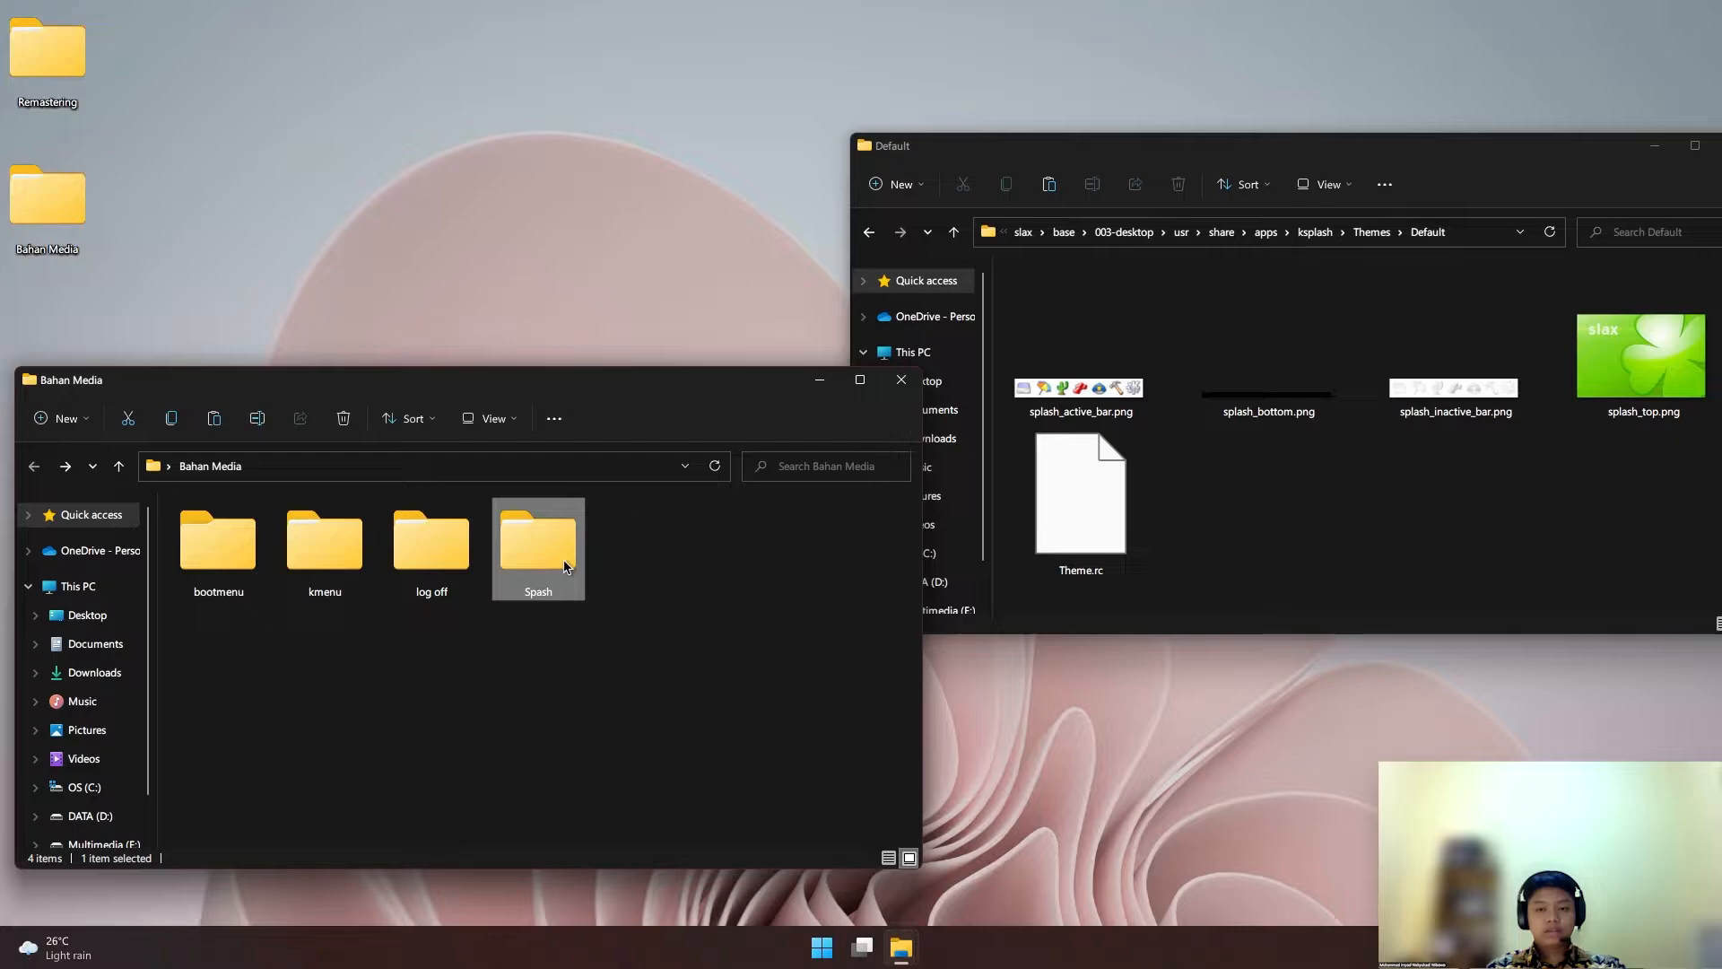
{"action": "double_click", "coordinate": [567, 567]}
{"action": "scroll", "coordinate": [549, 694], "scroll_direction": "up", "scroll_amount": 4, "text": "ctrl"}
Move all four splash PNG images from Spash into the ksplash Default theme folder, replacing the files with the same names
{"action": "left_click_drag", "start_coordinate": [767, 693], "coordinate": [244, 495]}
{"action": "left_click", "coordinate": [754, 699]}
{"action": "left_click_drag", "start_coordinate": [754, 700], "coordinate": [175, 496]}
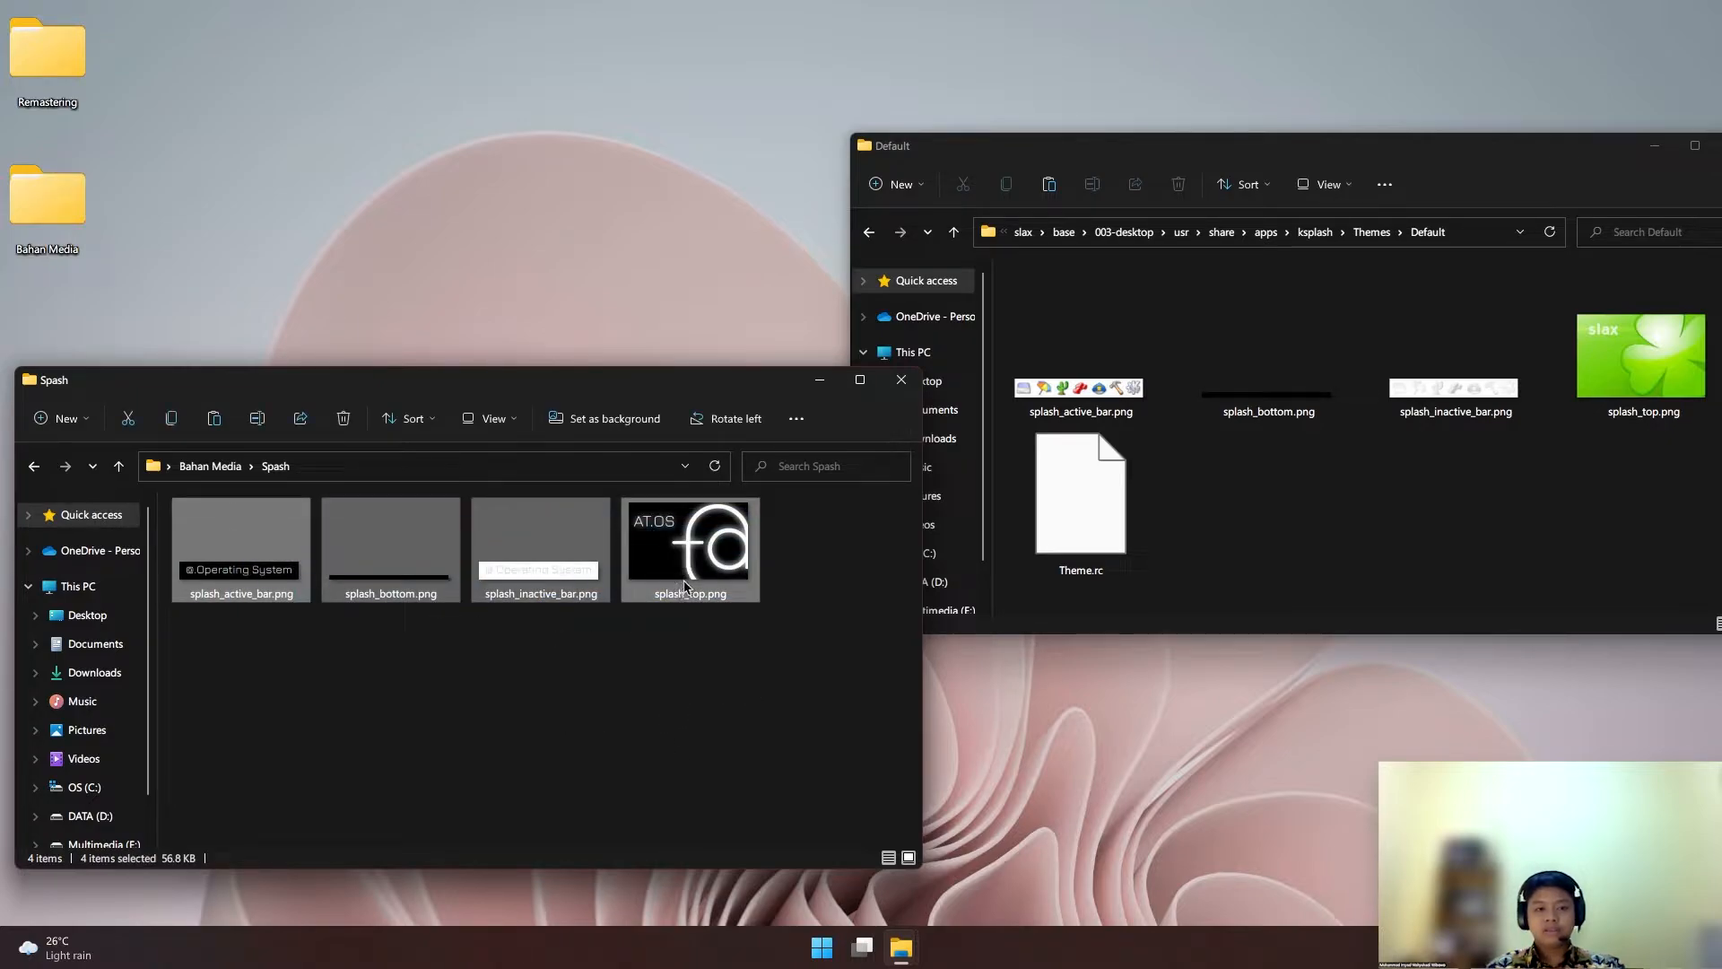
{"action": "left_click_drag", "start_coordinate": [674, 561], "coordinate": [1372, 487]}
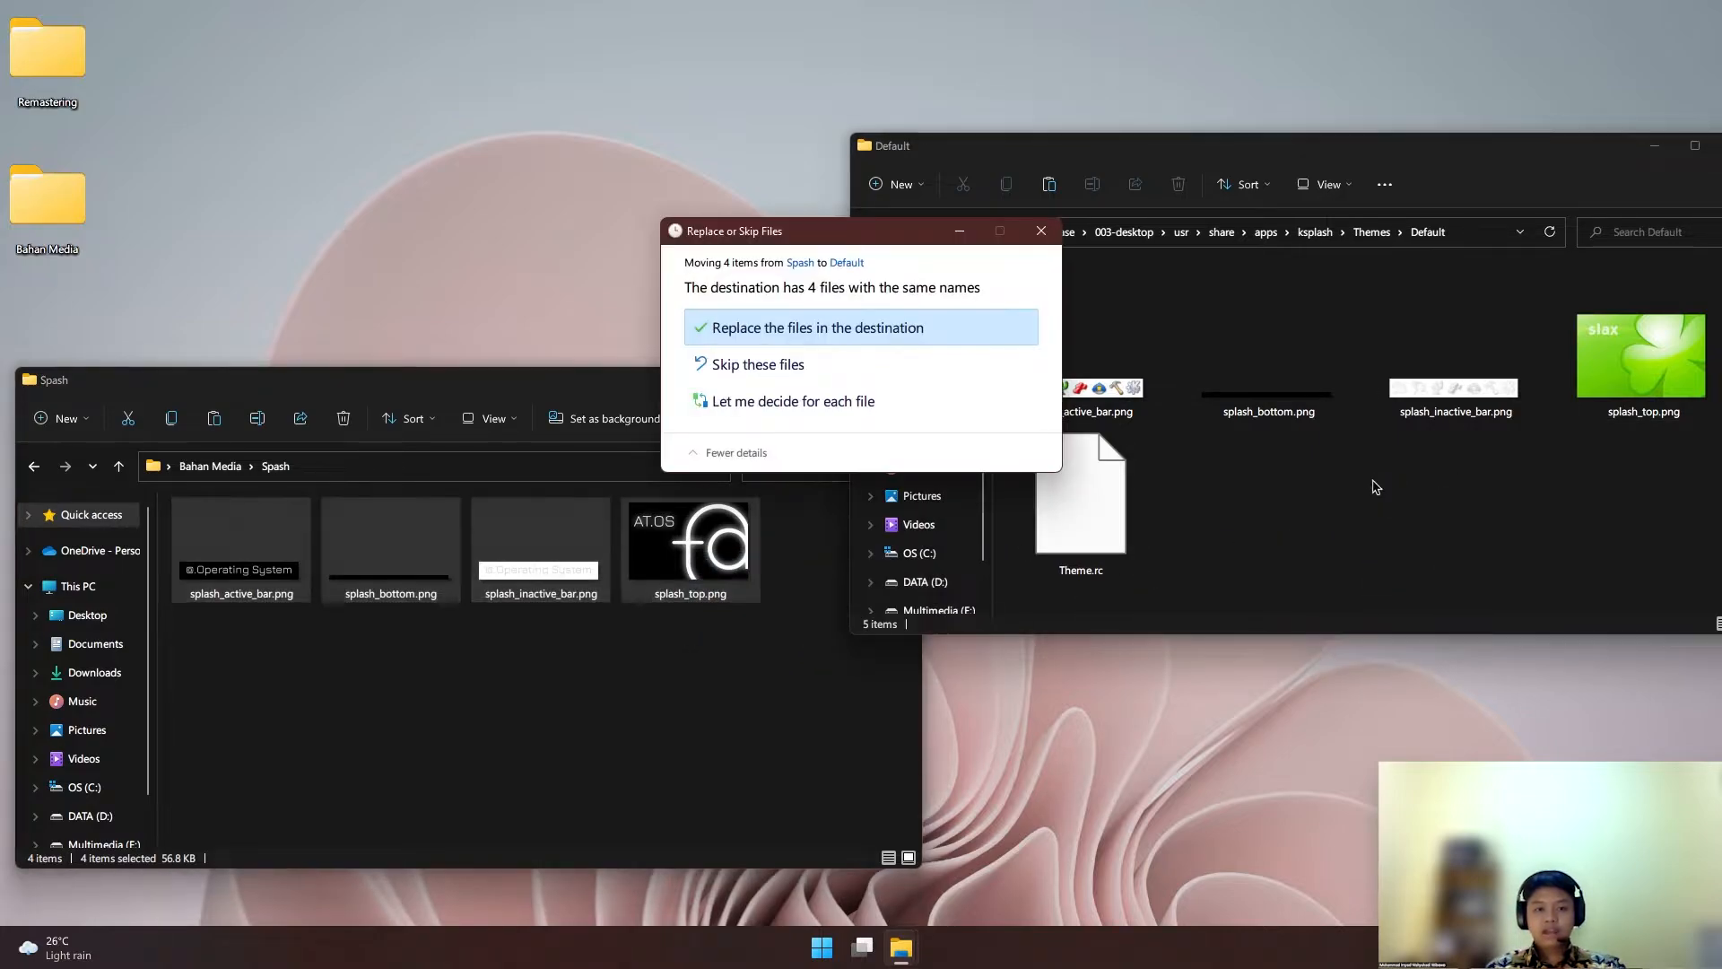
{"action": "left_click", "coordinate": [898, 329]}
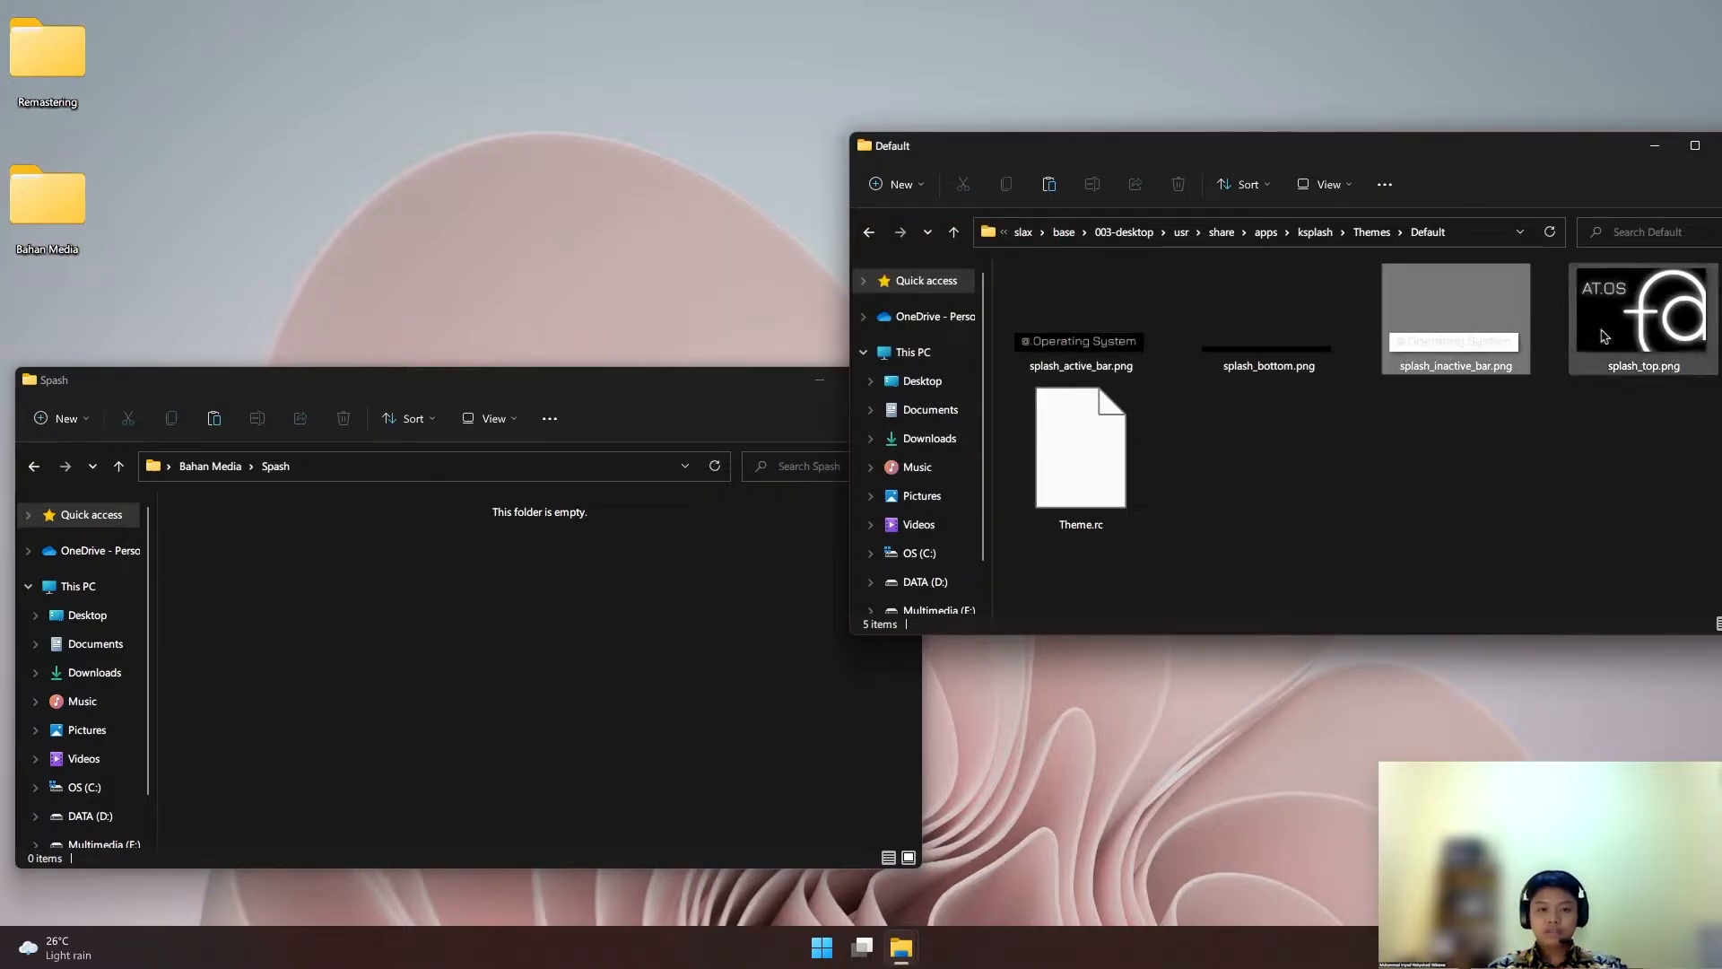
{"action": "left_click", "coordinate": [1507, 454]}
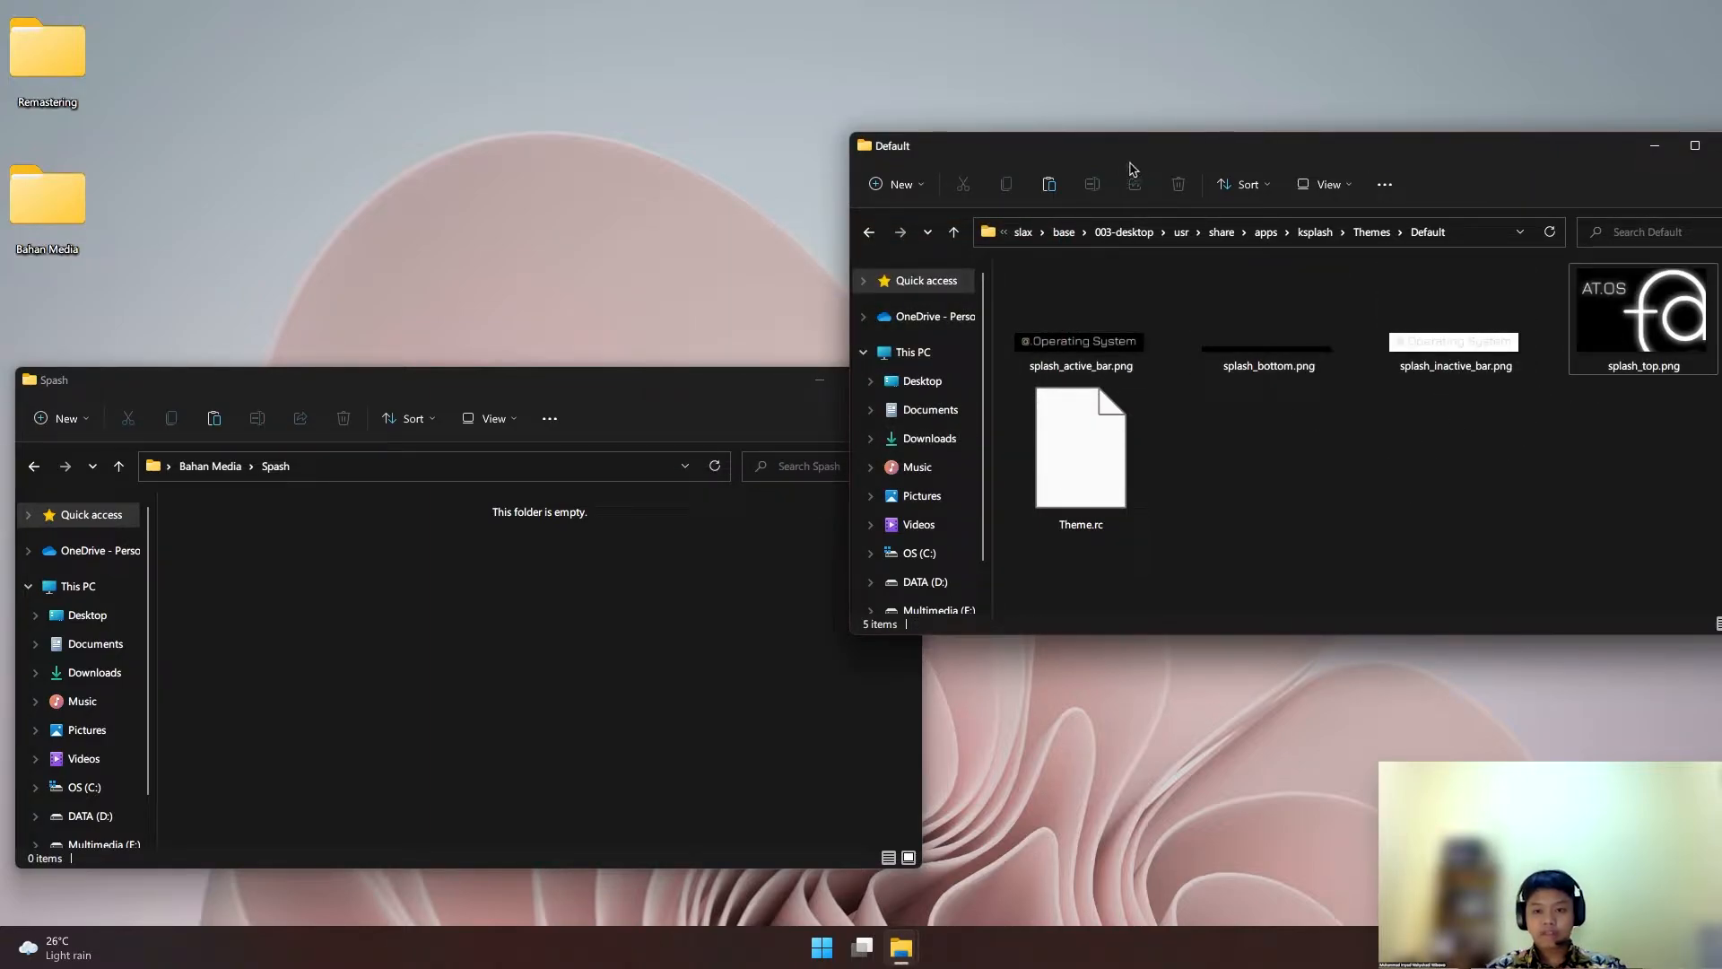
Close the Spash folder window and move the Default theme folder window to the middle of the desktop
{"action": "left_click", "coordinate": [745, 390]}
{"action": "left_click", "coordinate": [902, 379]}
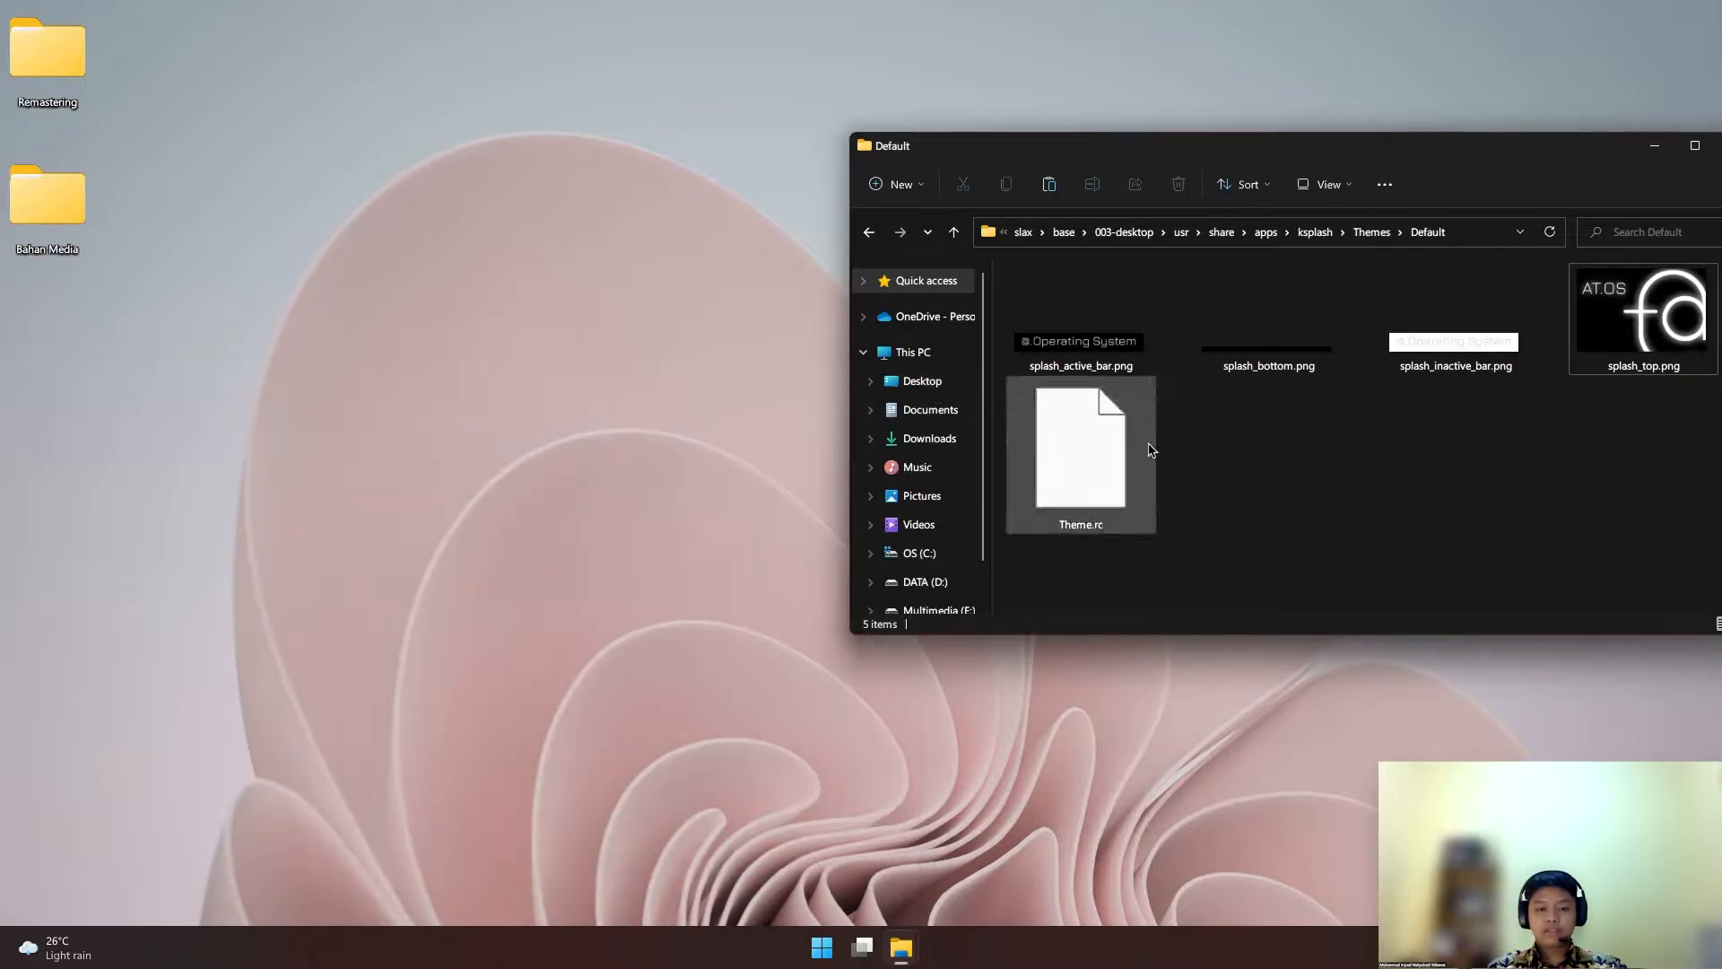
{"action": "left_click_drag", "start_coordinate": [1267, 146], "coordinate": [812, 169]}
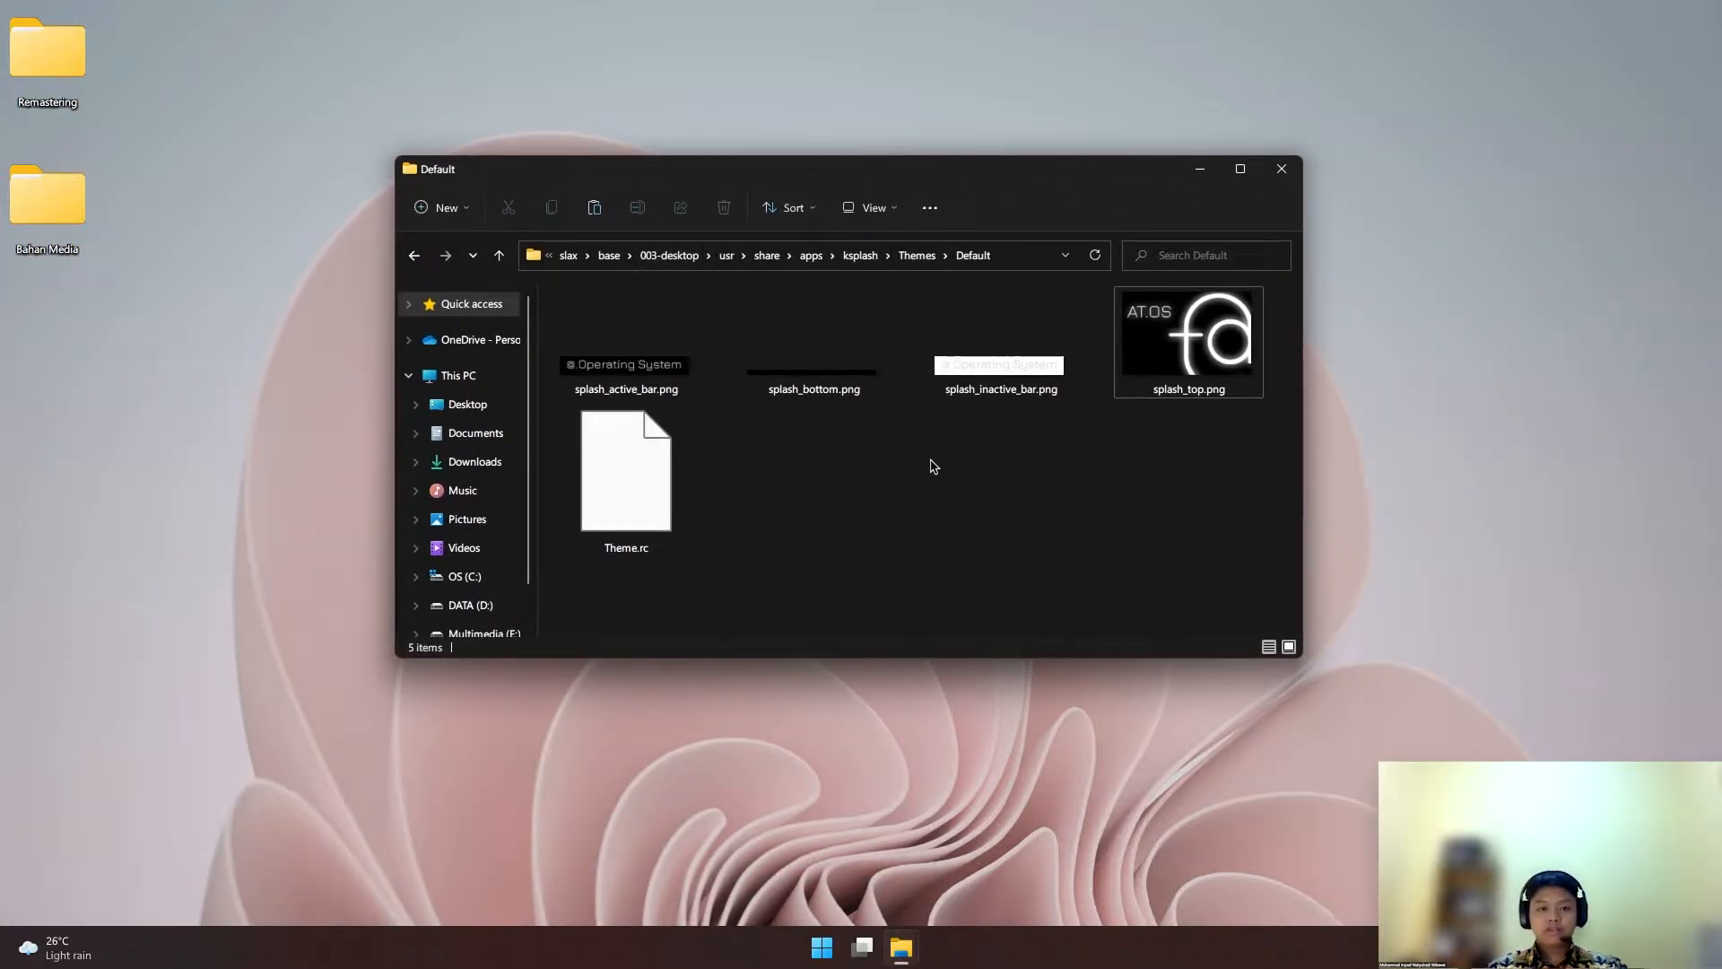
Examine the four replacement splash images in the ksplash Default theme folder
{"action": "left_click", "coordinate": [1160, 355]}
{"action": "left_click", "coordinate": [1051, 351]}
{"action": "left_click", "coordinate": [853, 352]}
{"action": "left_click", "coordinate": [669, 358]}
{"action": "left_click", "coordinate": [838, 369]}
{"action": "left_click", "coordinate": [994, 370]}
{"action": "left_click", "coordinate": [1170, 373]}
{"action": "left_click", "coordinate": [977, 368]}
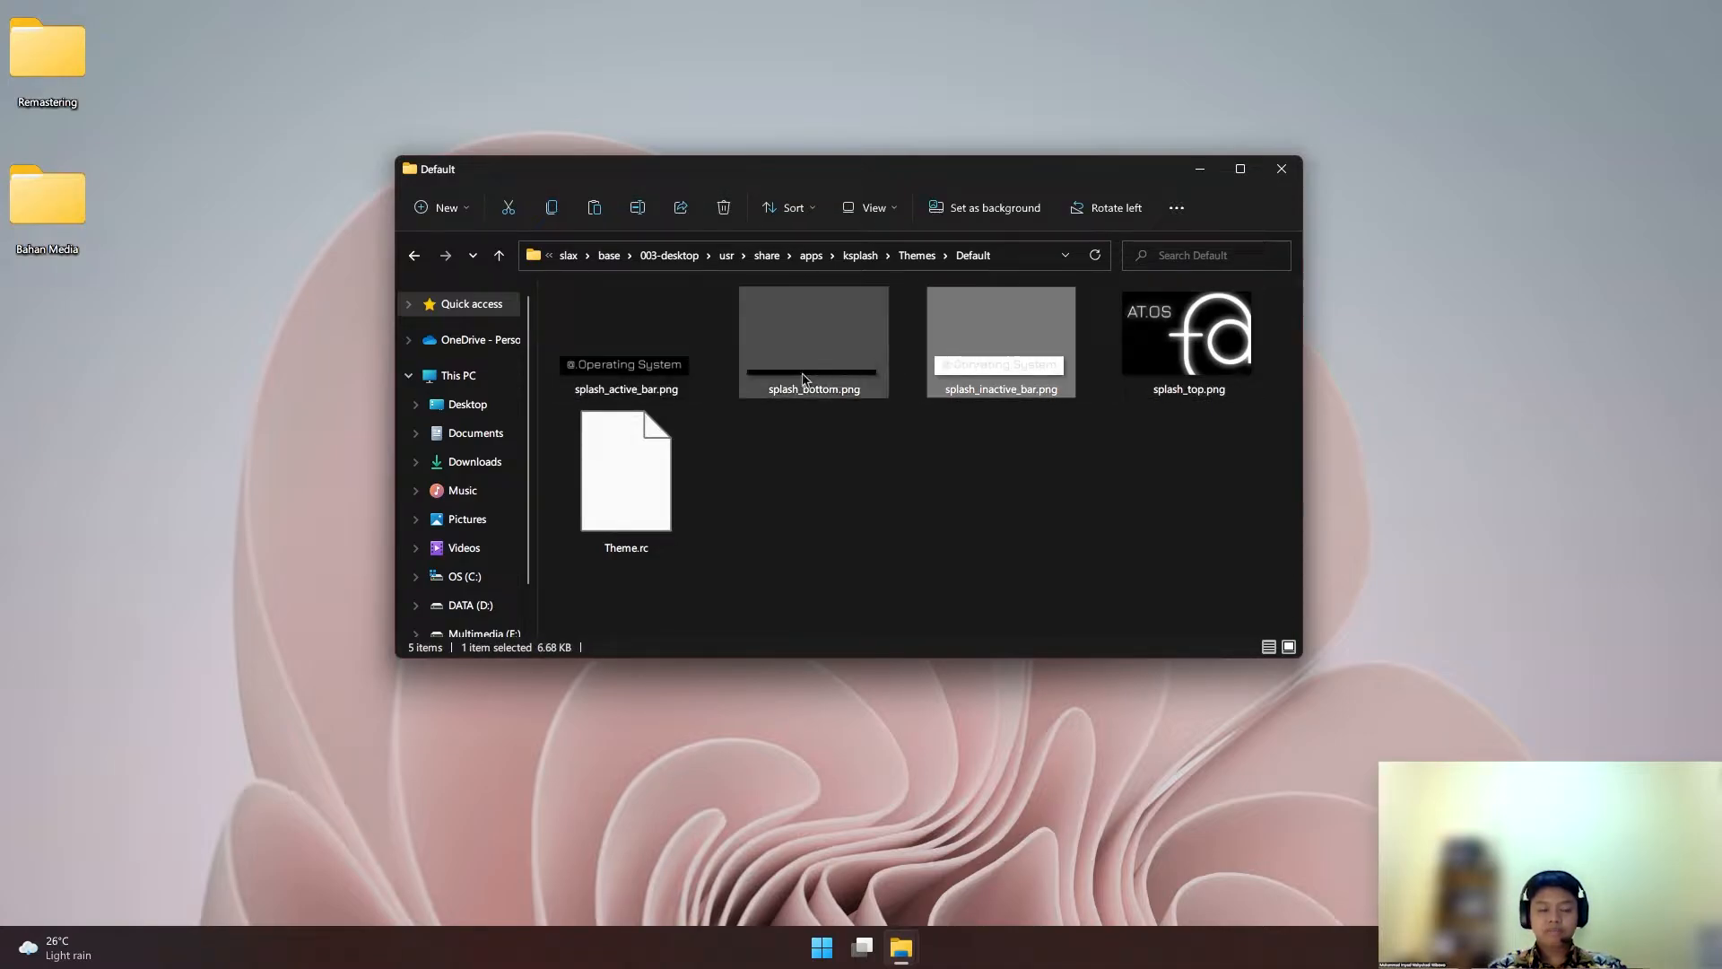
Go back up from the ksplash Default theme folder to the slax-6.1.2 project folder
{"action": "left_click", "coordinate": [917, 256]}
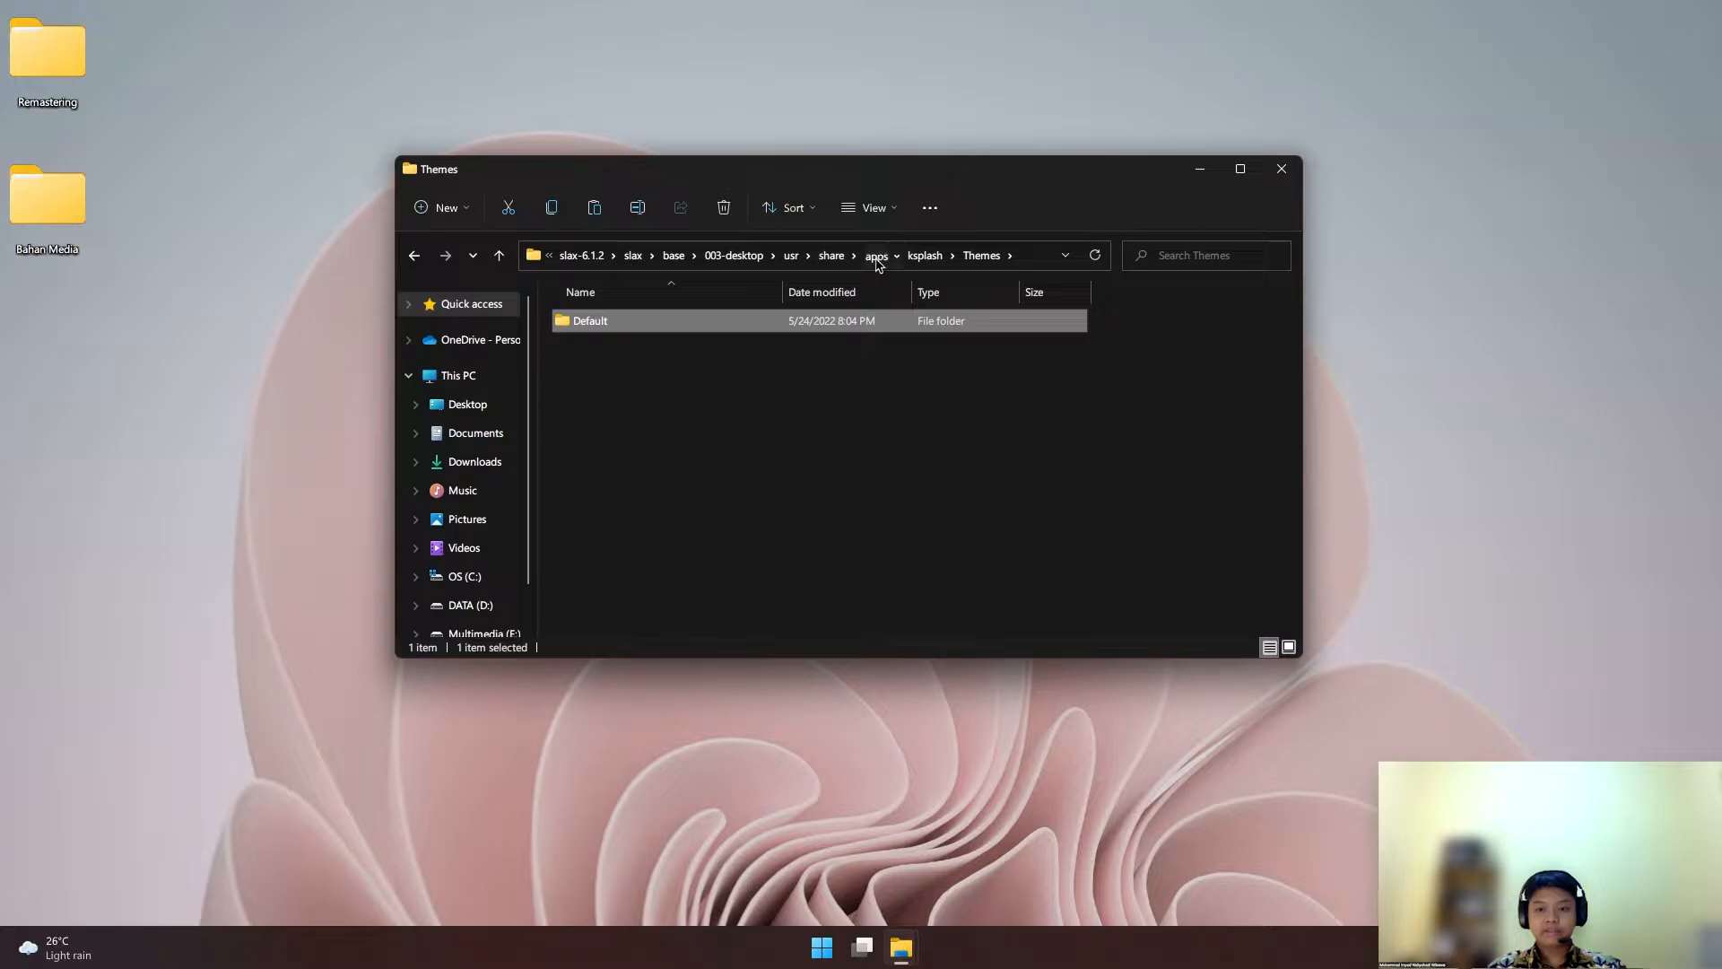
{"action": "left_click", "coordinate": [877, 257]}
{"action": "left_click", "coordinate": [886, 256]}
{"action": "left_click", "coordinate": [771, 258]}
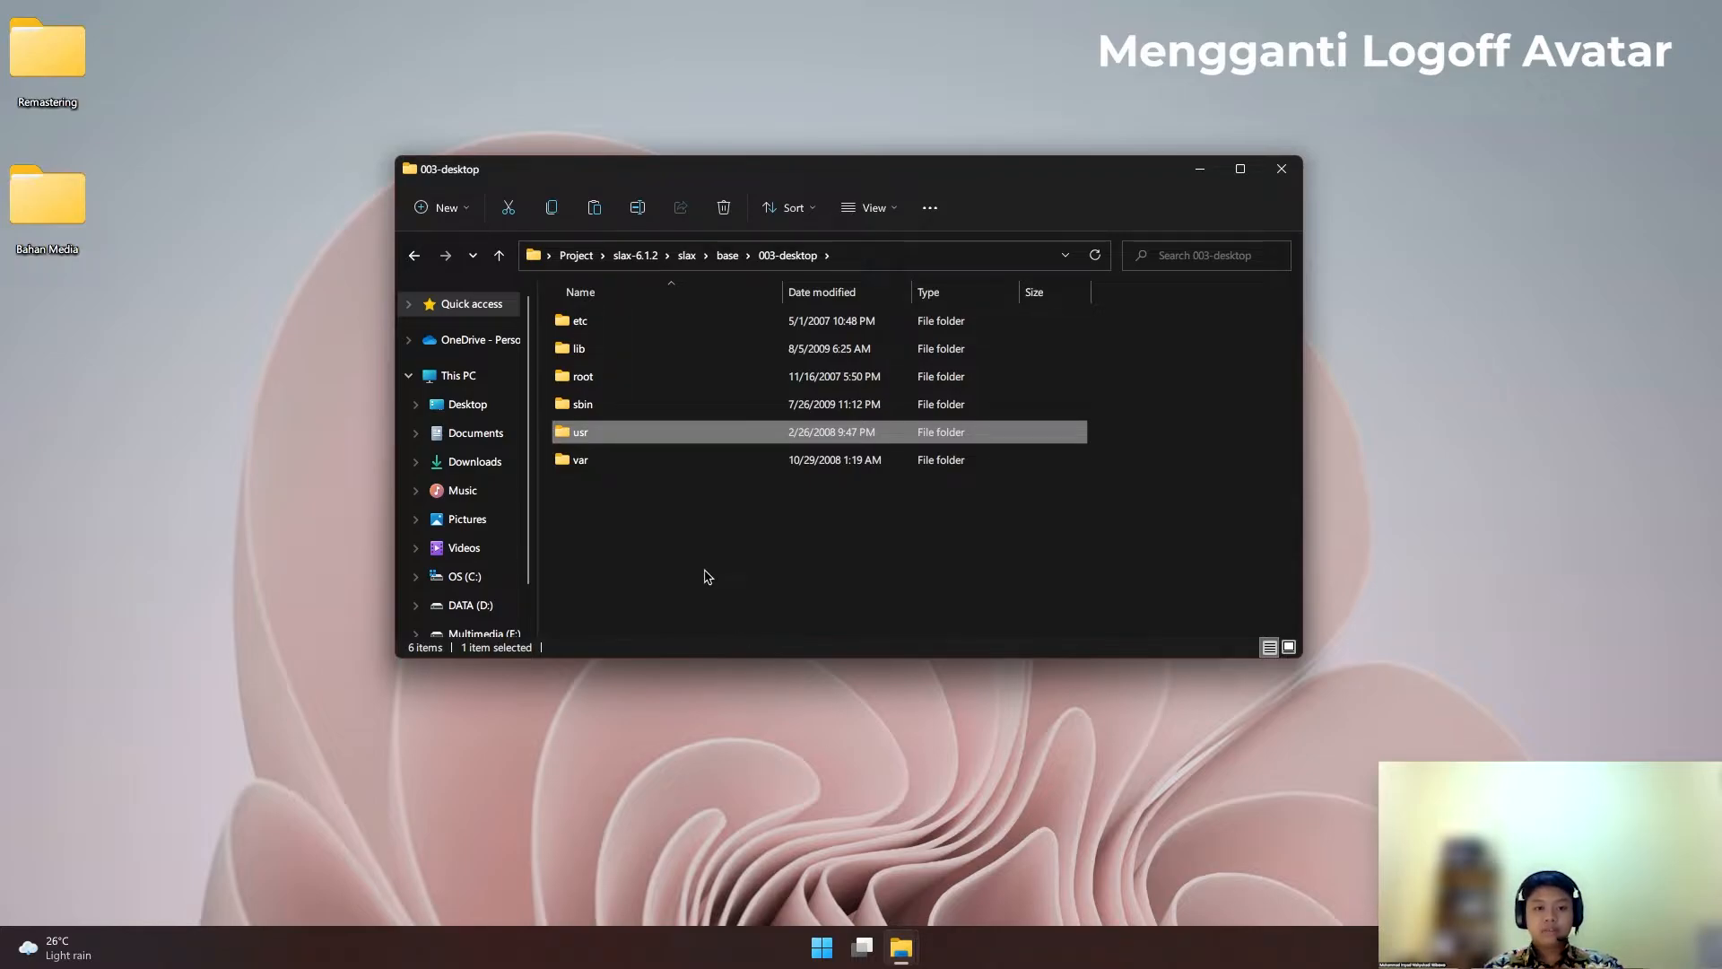
{"action": "left_click", "coordinate": [637, 255]}
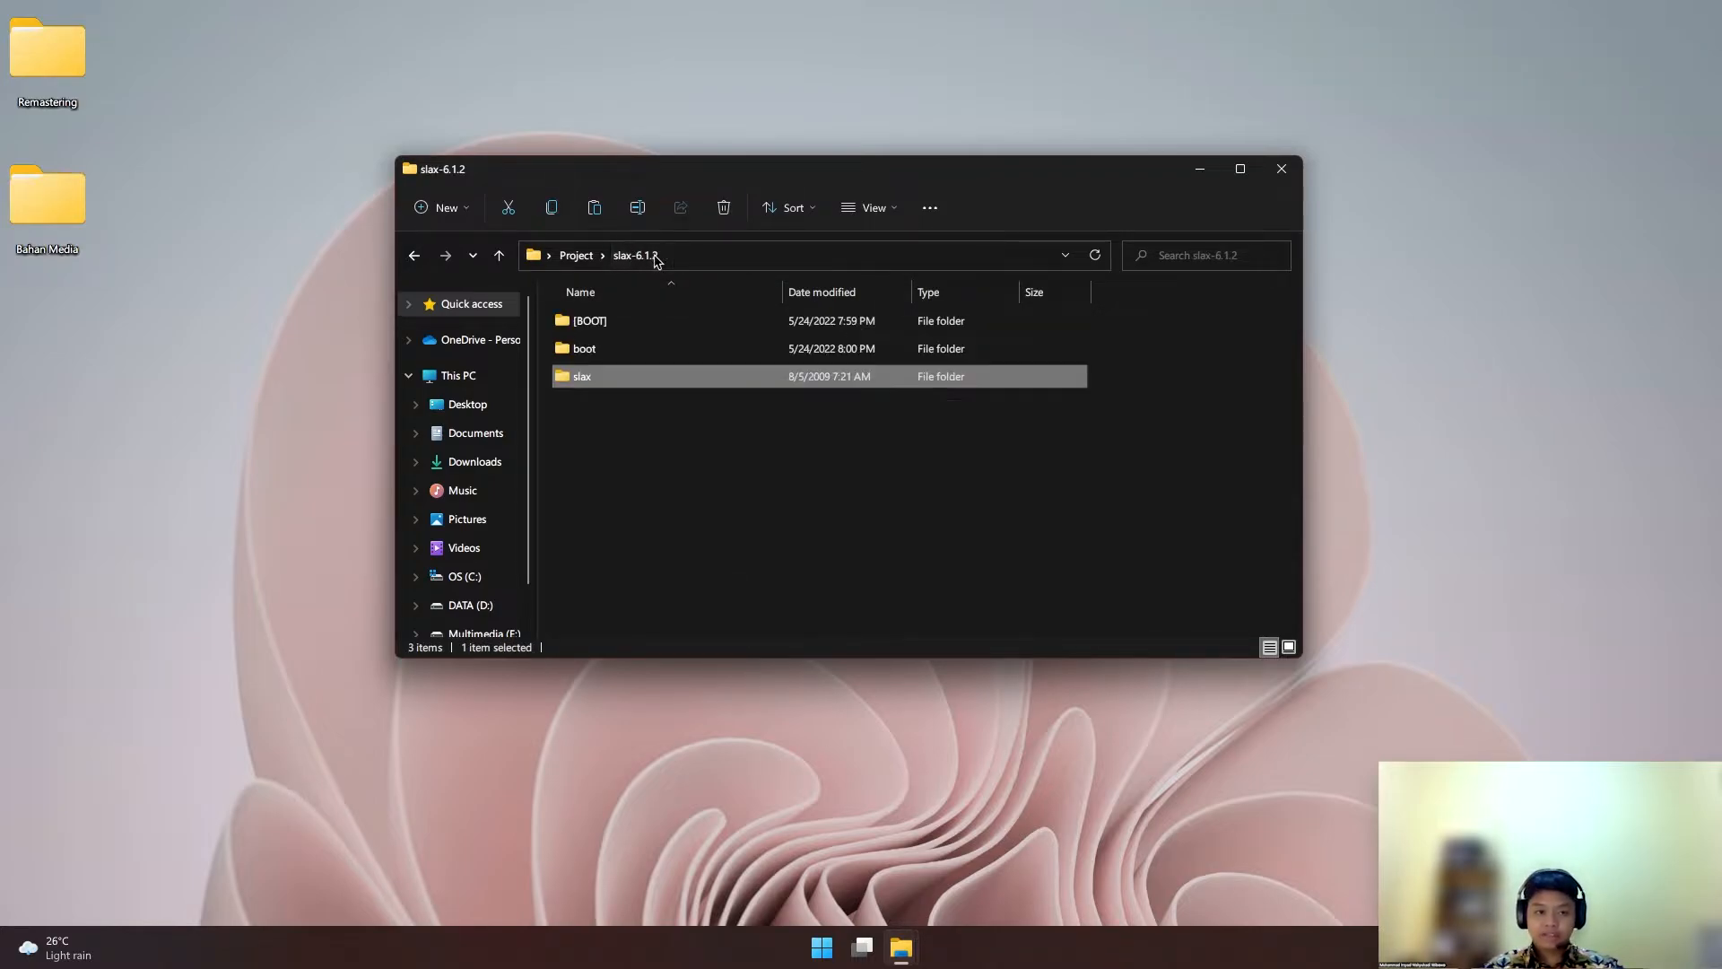
Open the slax/base/003-desktop/usr/share/apps folder from the slax-6.1.2 project folder
{"action": "double_click", "coordinate": [628, 384]}
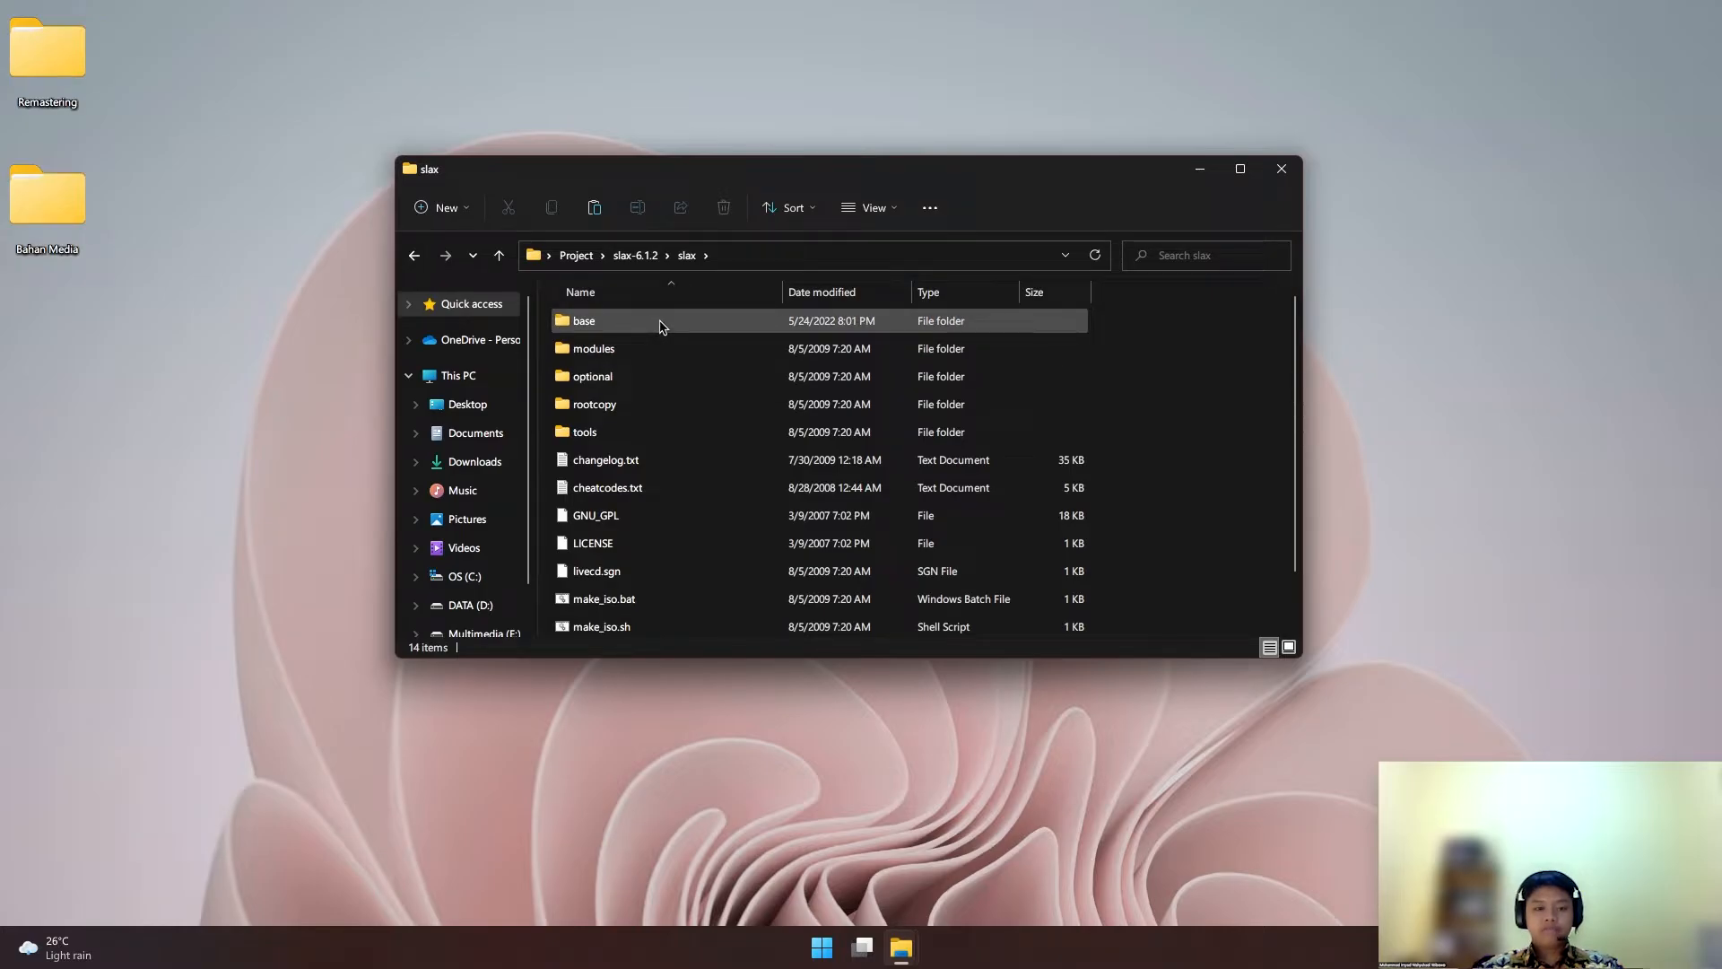
{"action": "mouse_move", "coordinate": [663, 326]}
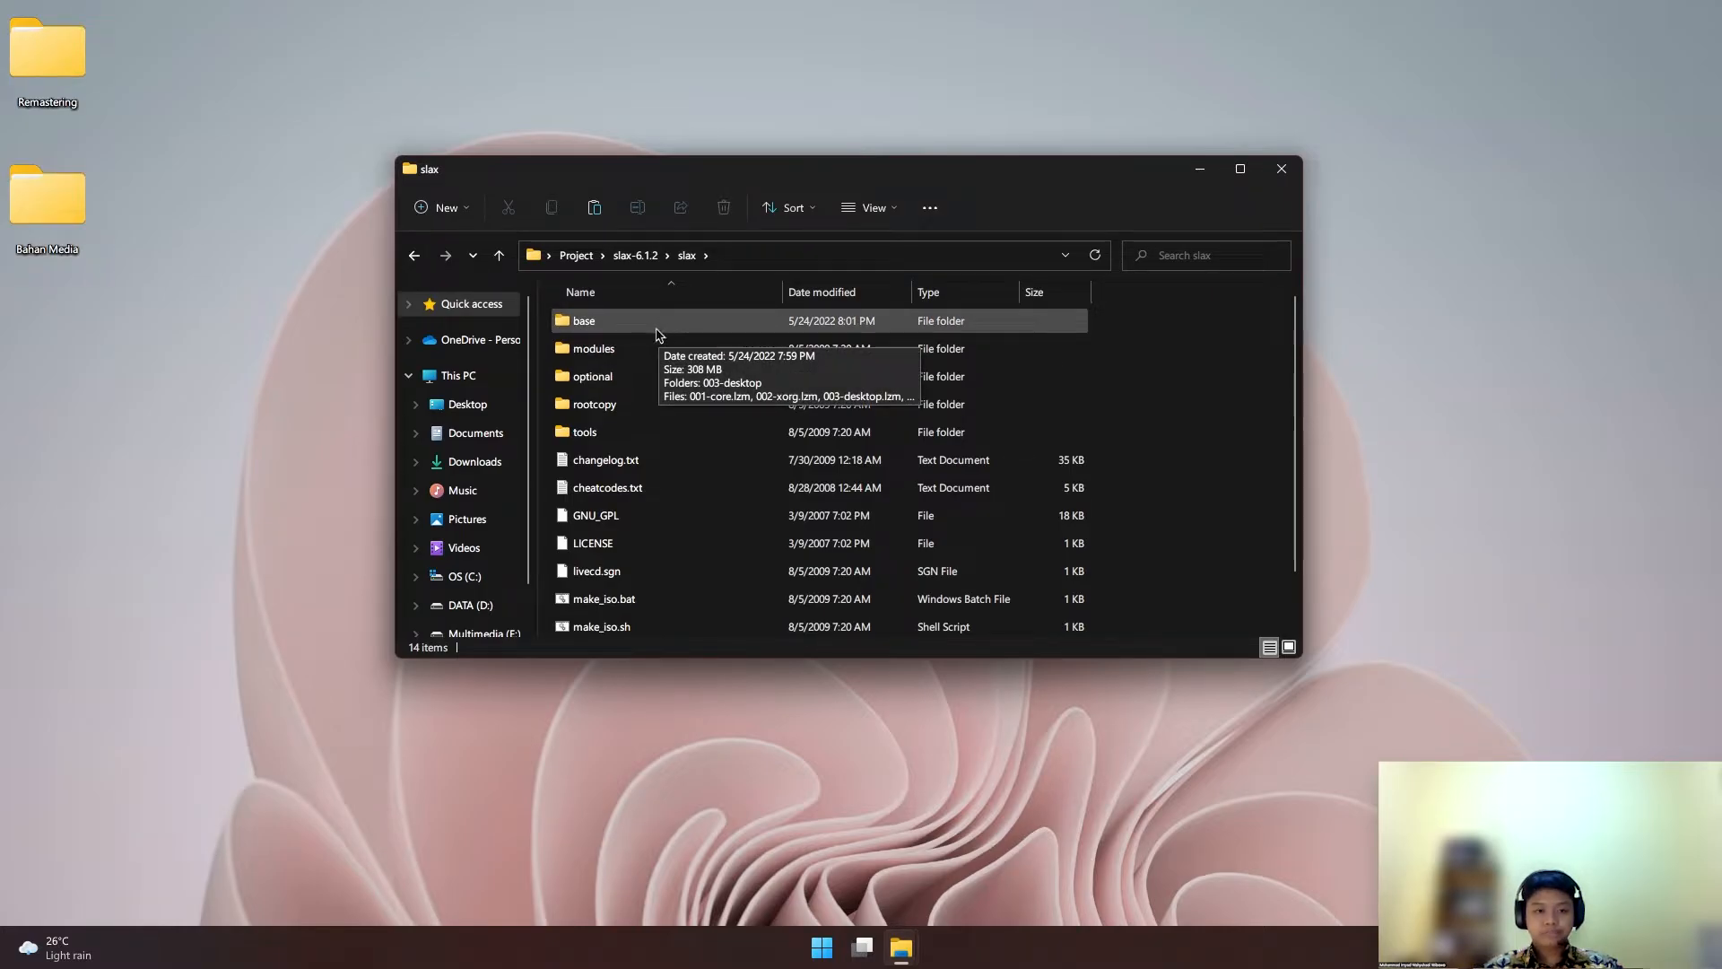
{"action": "double_click", "coordinate": [662, 325]}
{"action": "double_click", "coordinate": [679, 333]}
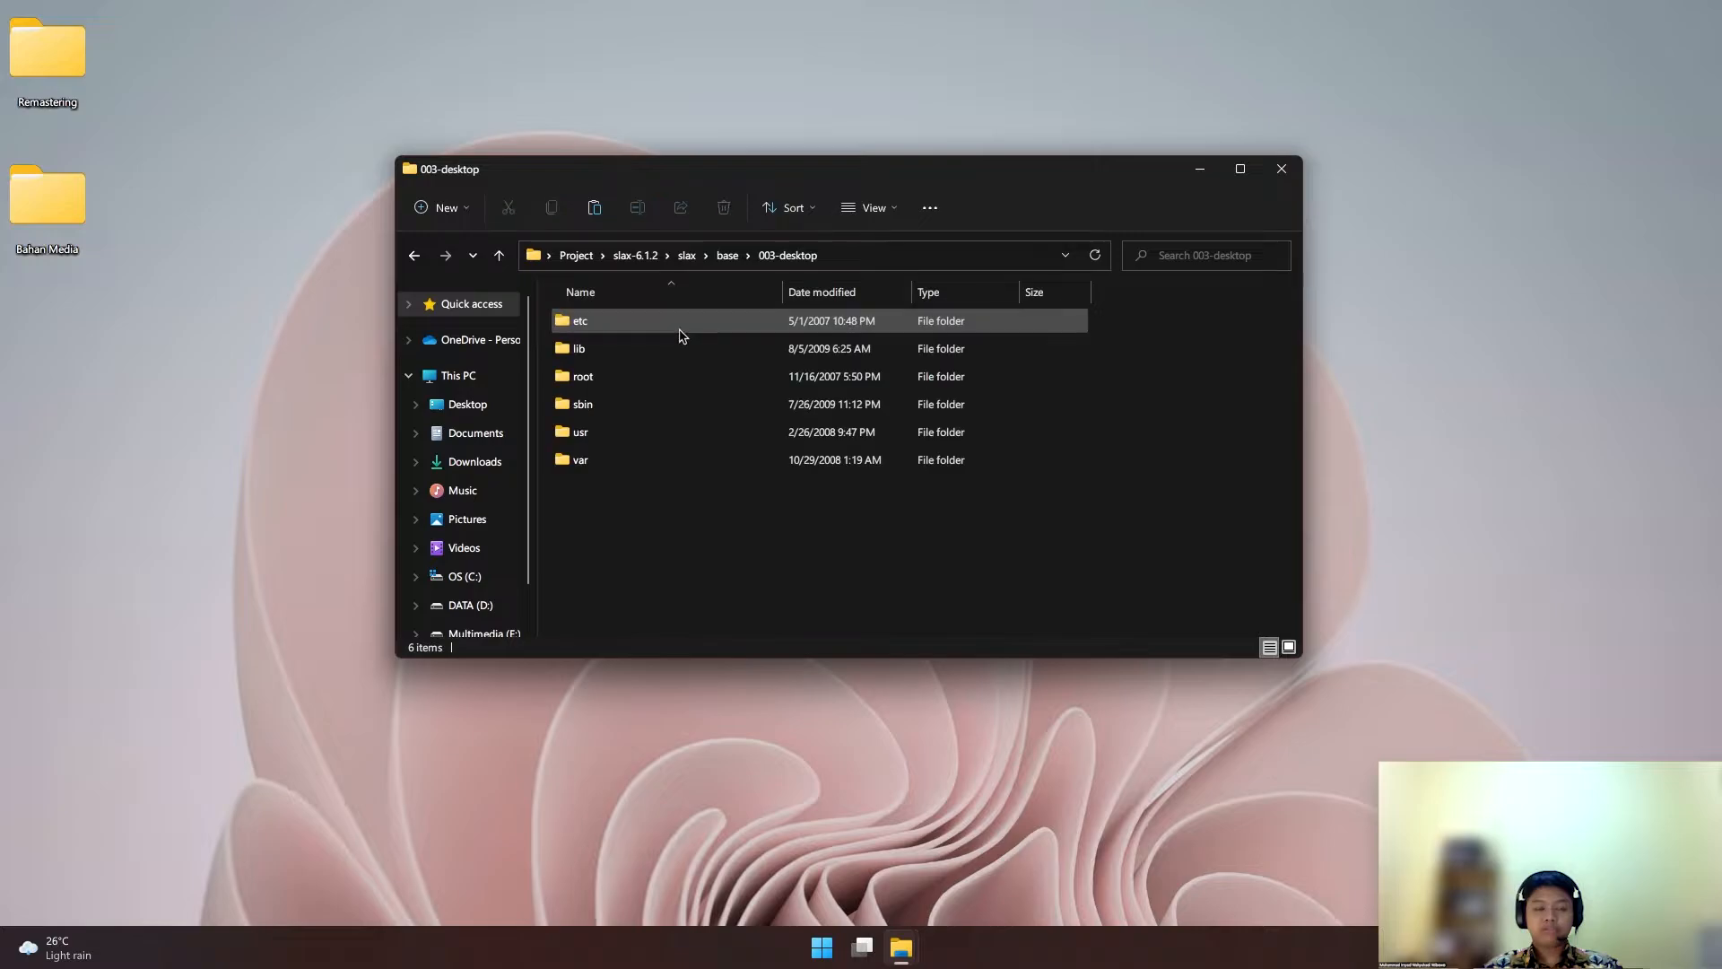
{"action": "double_click", "coordinate": [659, 436]}
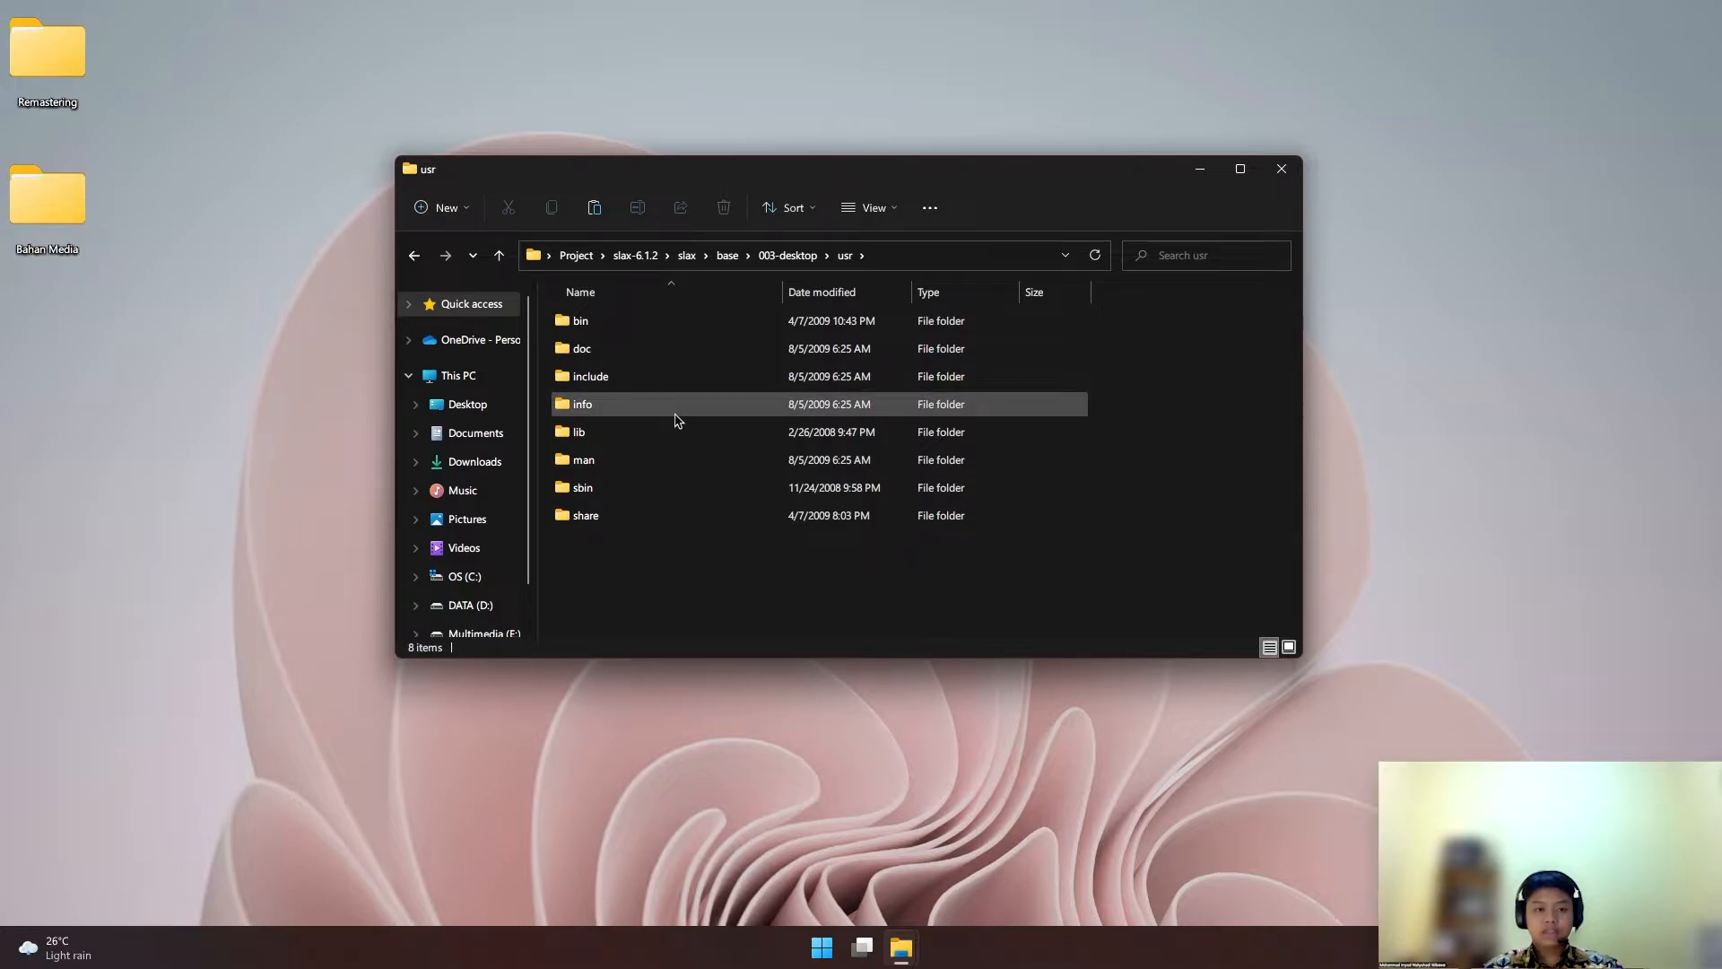
{"action": "double_click", "coordinate": [666, 517]}
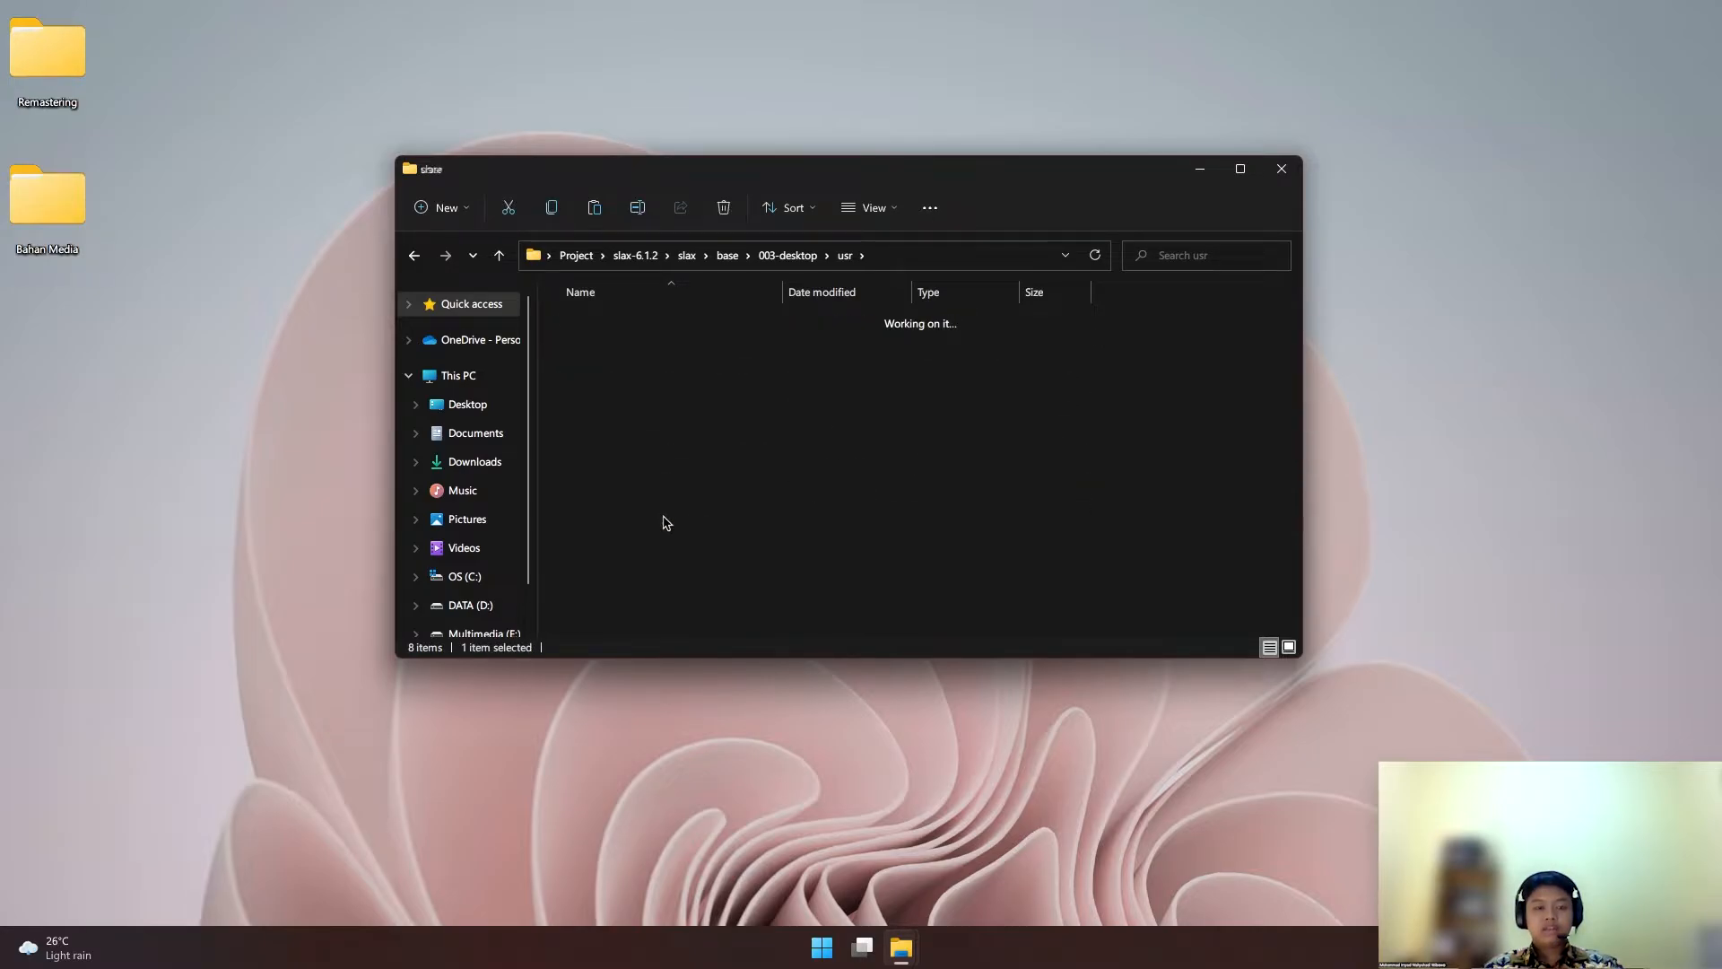
{"action": "double_click", "coordinate": [661, 415]}
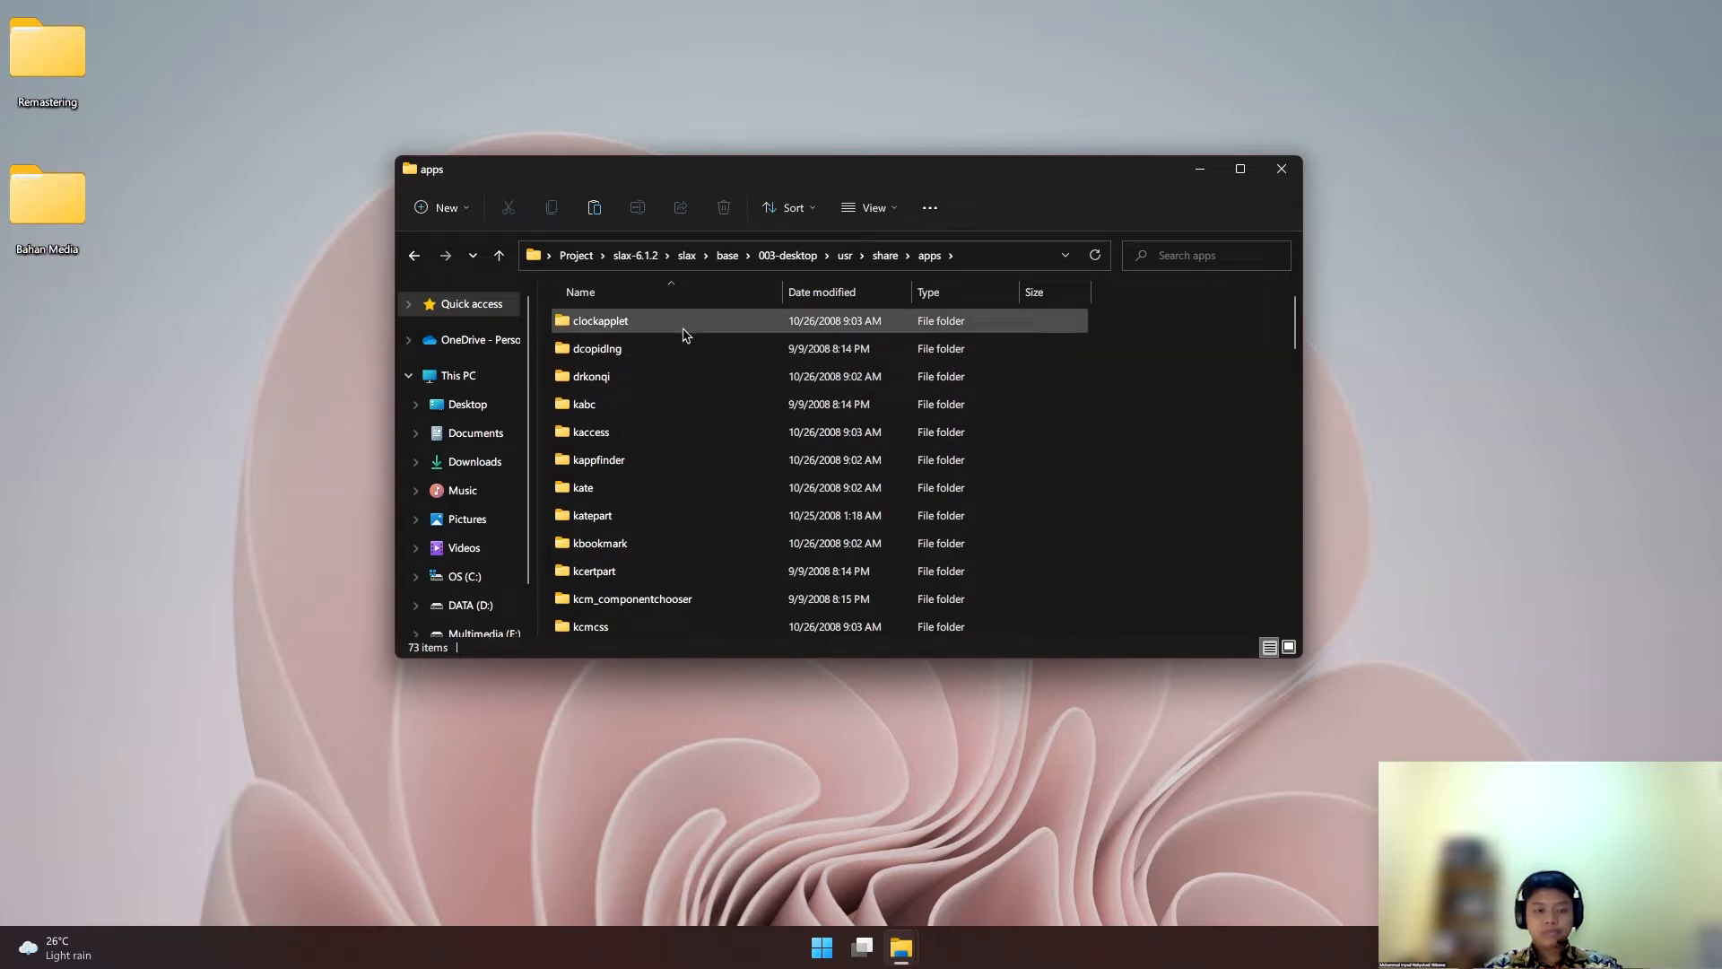
Find the ksmserver folder within apps and open its pics subfolder
{"action": "scroll", "coordinate": [686, 349], "scroll_direction": "down", "scroll_amount": 3}
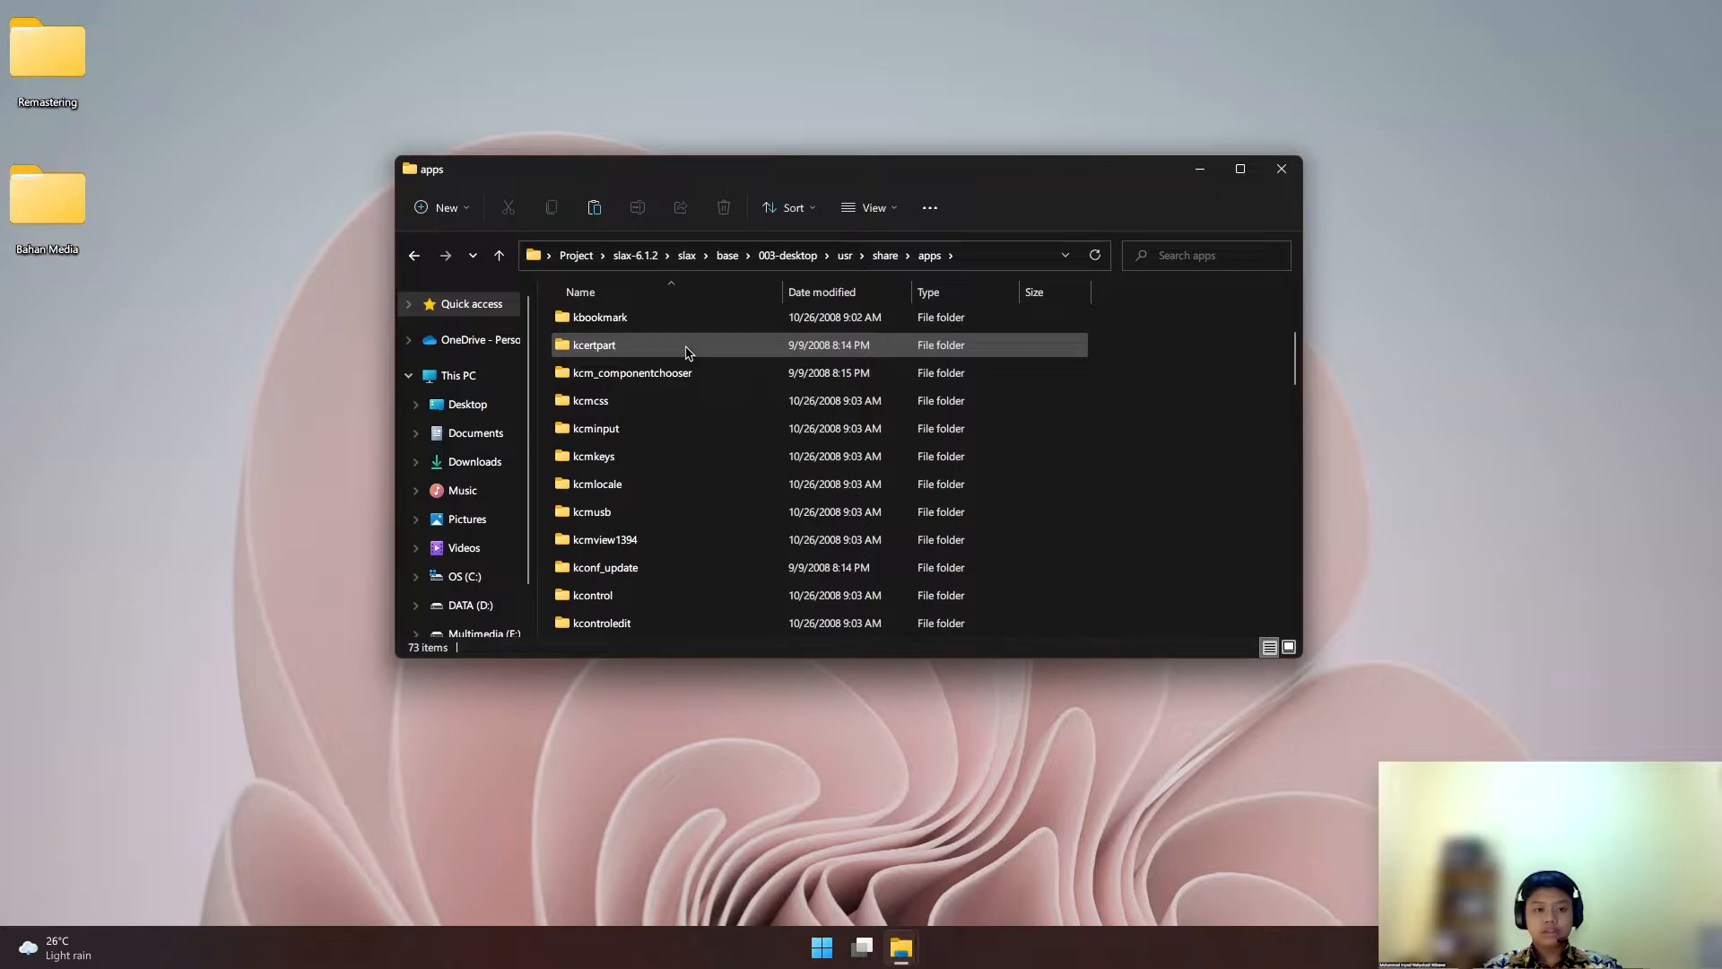
{"action": "scroll", "coordinate": [686, 351], "scroll_direction": "down", "scroll_amount": 6}
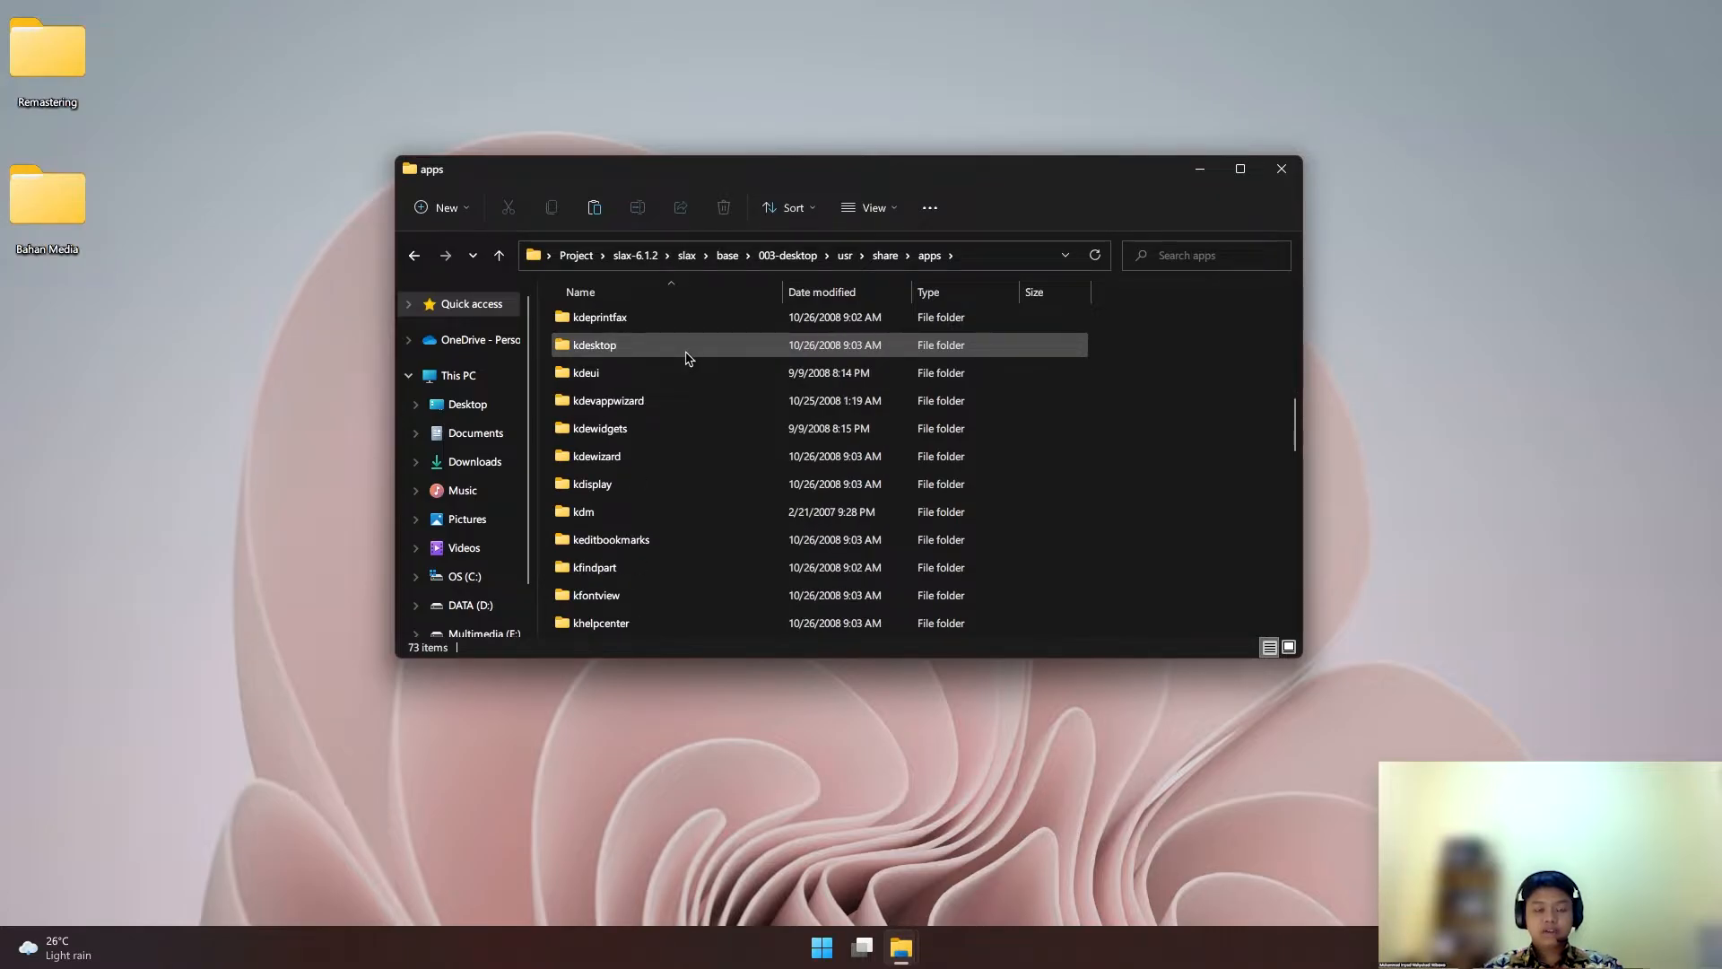
{"action": "scroll", "coordinate": [686, 358], "scroll_direction": "up", "scroll_amount": 5}
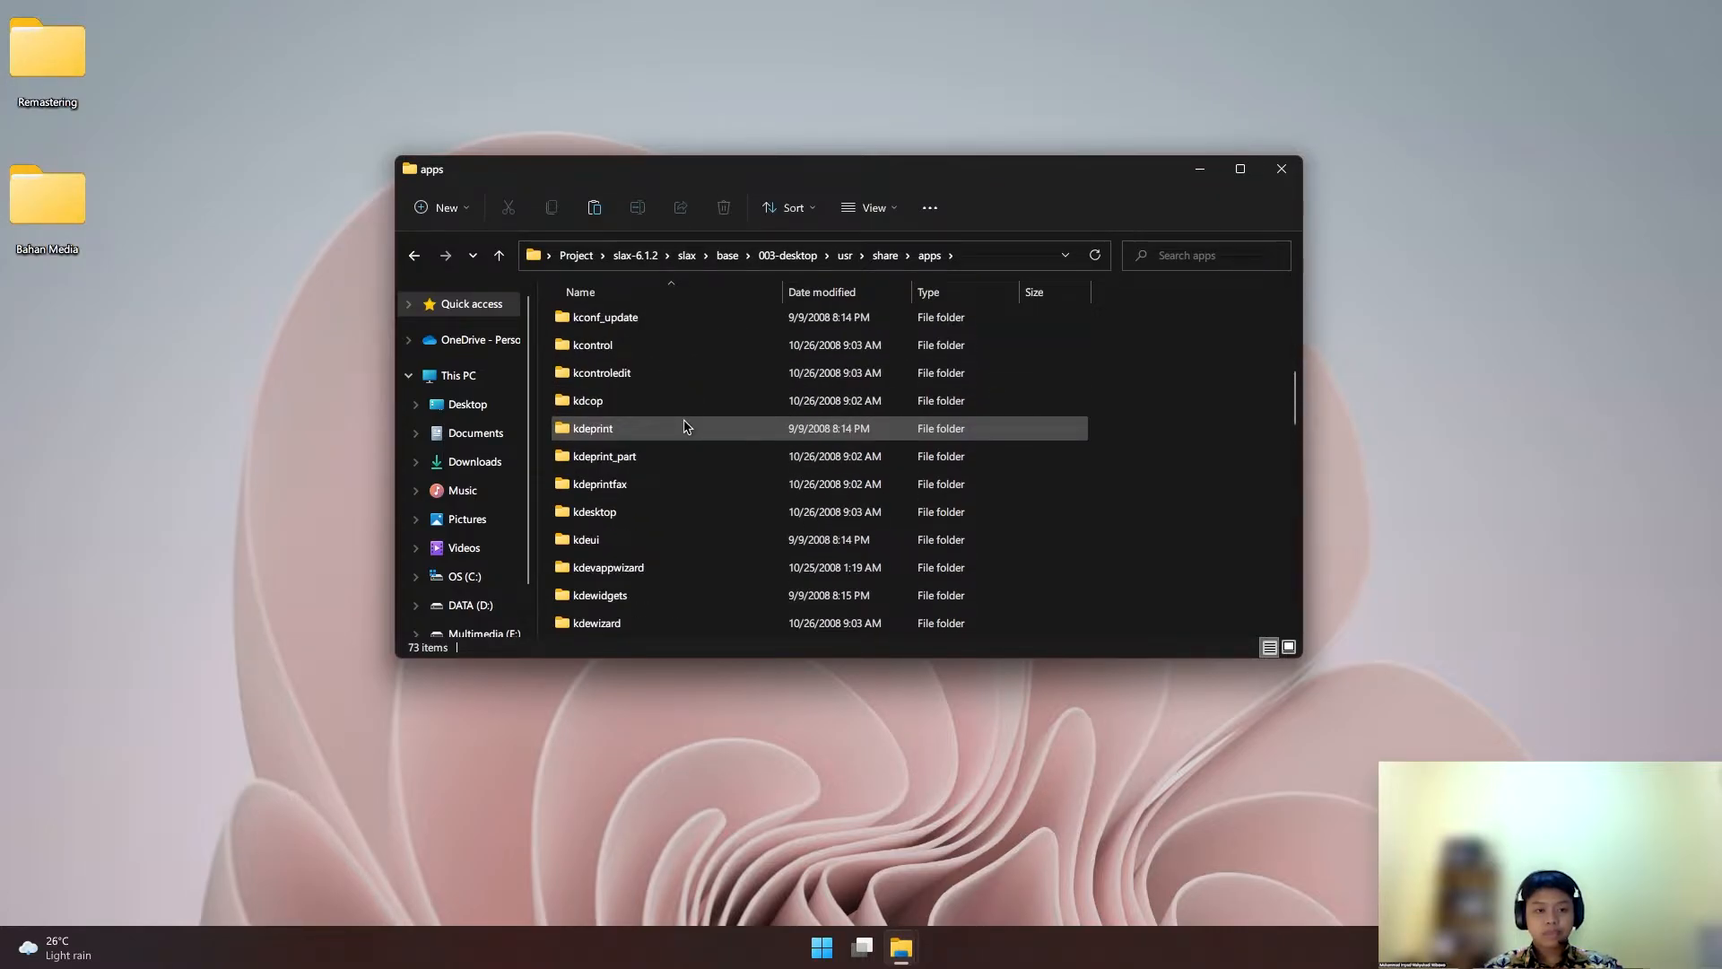
{"action": "scroll", "coordinate": [686, 425], "scroll_direction": "down", "scroll_amount": 7}
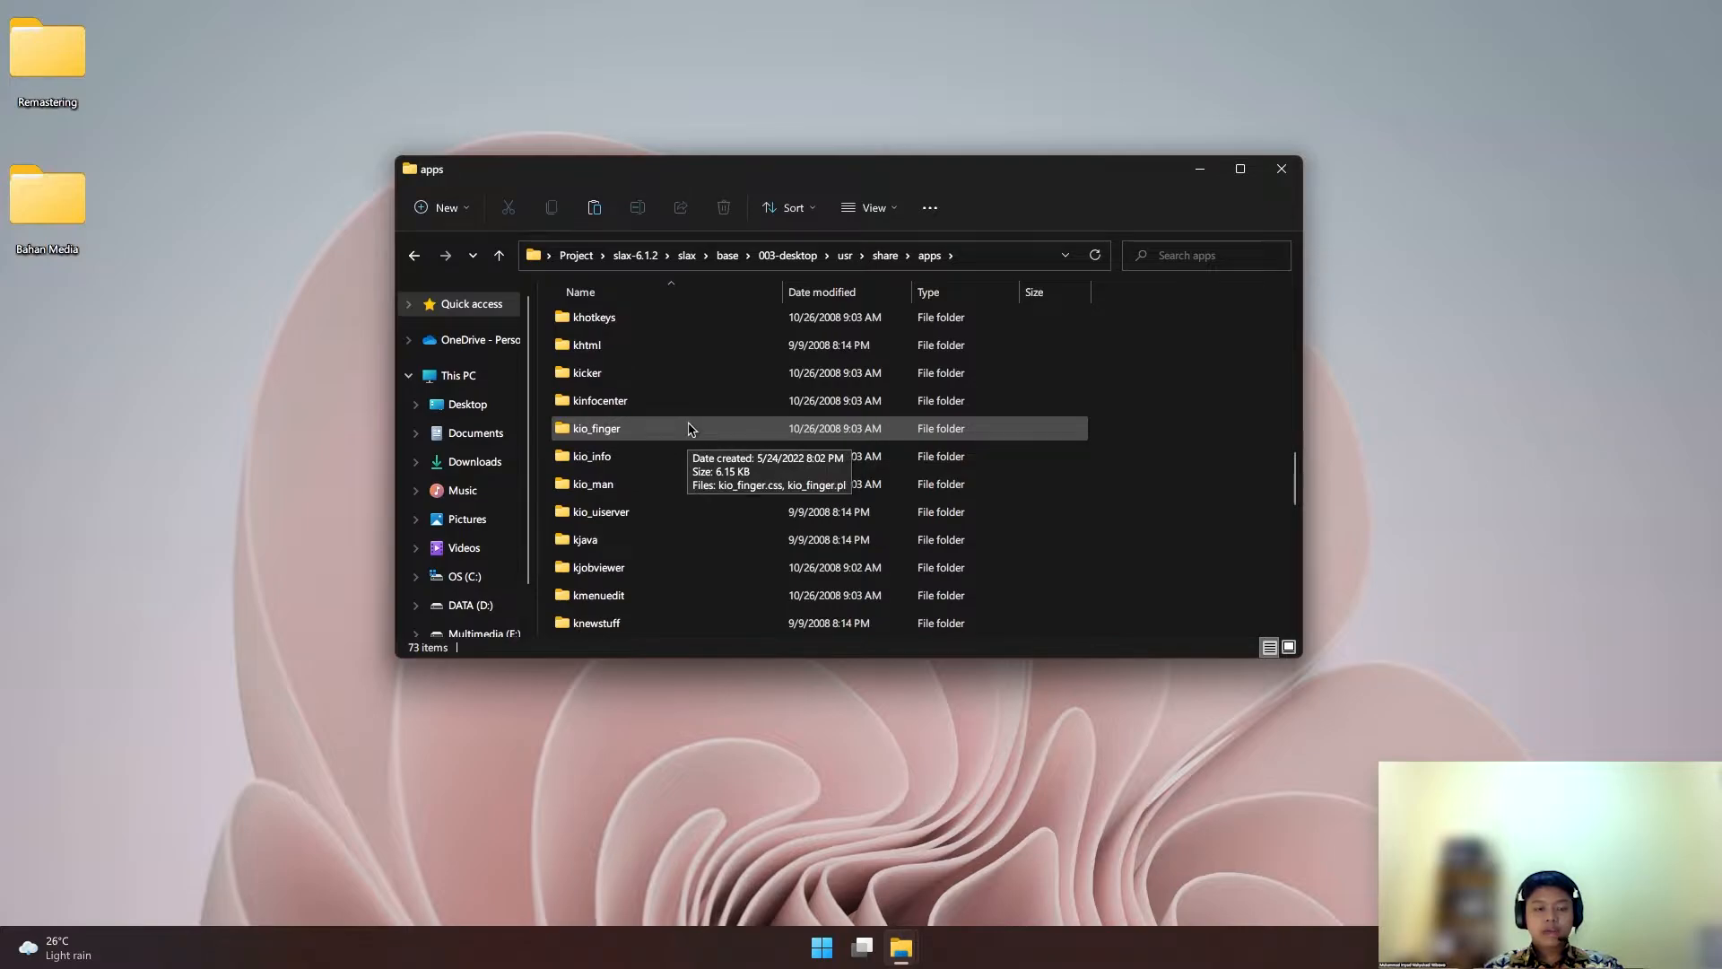
{"action": "scroll", "coordinate": [692, 431], "scroll_direction": "down", "scroll_amount": 2}
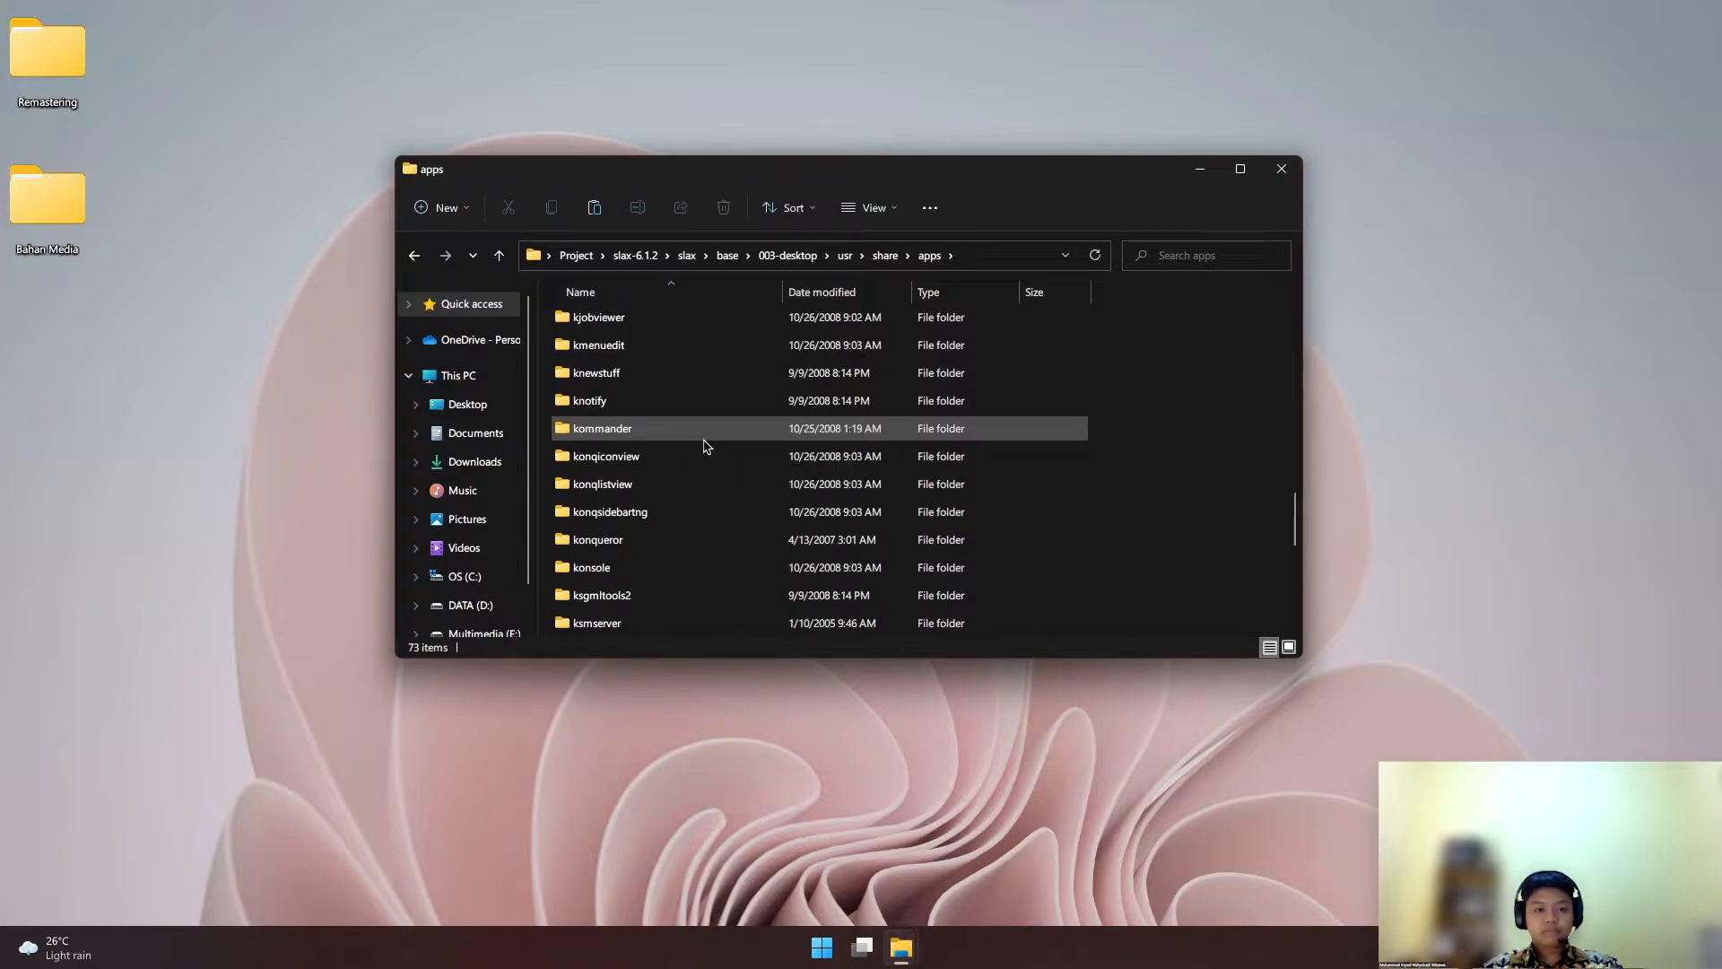
{"action": "scroll", "coordinate": [715, 541], "scroll_direction": "up", "scroll_amount": 2}
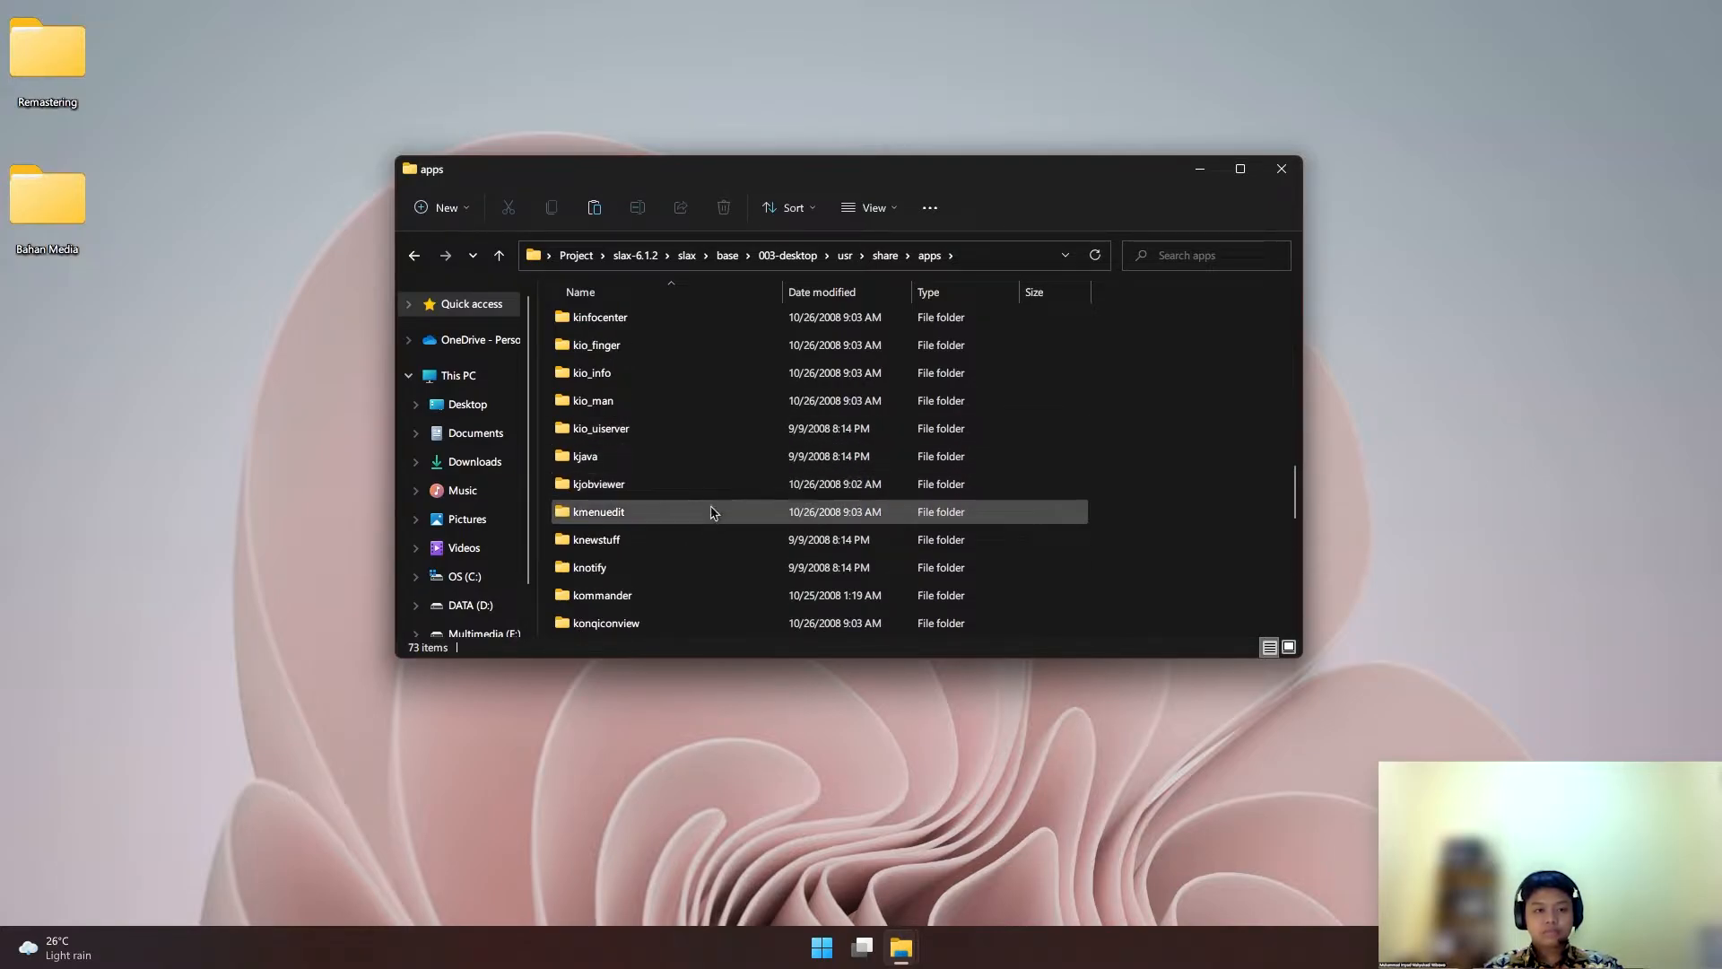
{"action": "scroll", "coordinate": [708, 543], "scroll_direction": "down", "scroll_amount": 3}
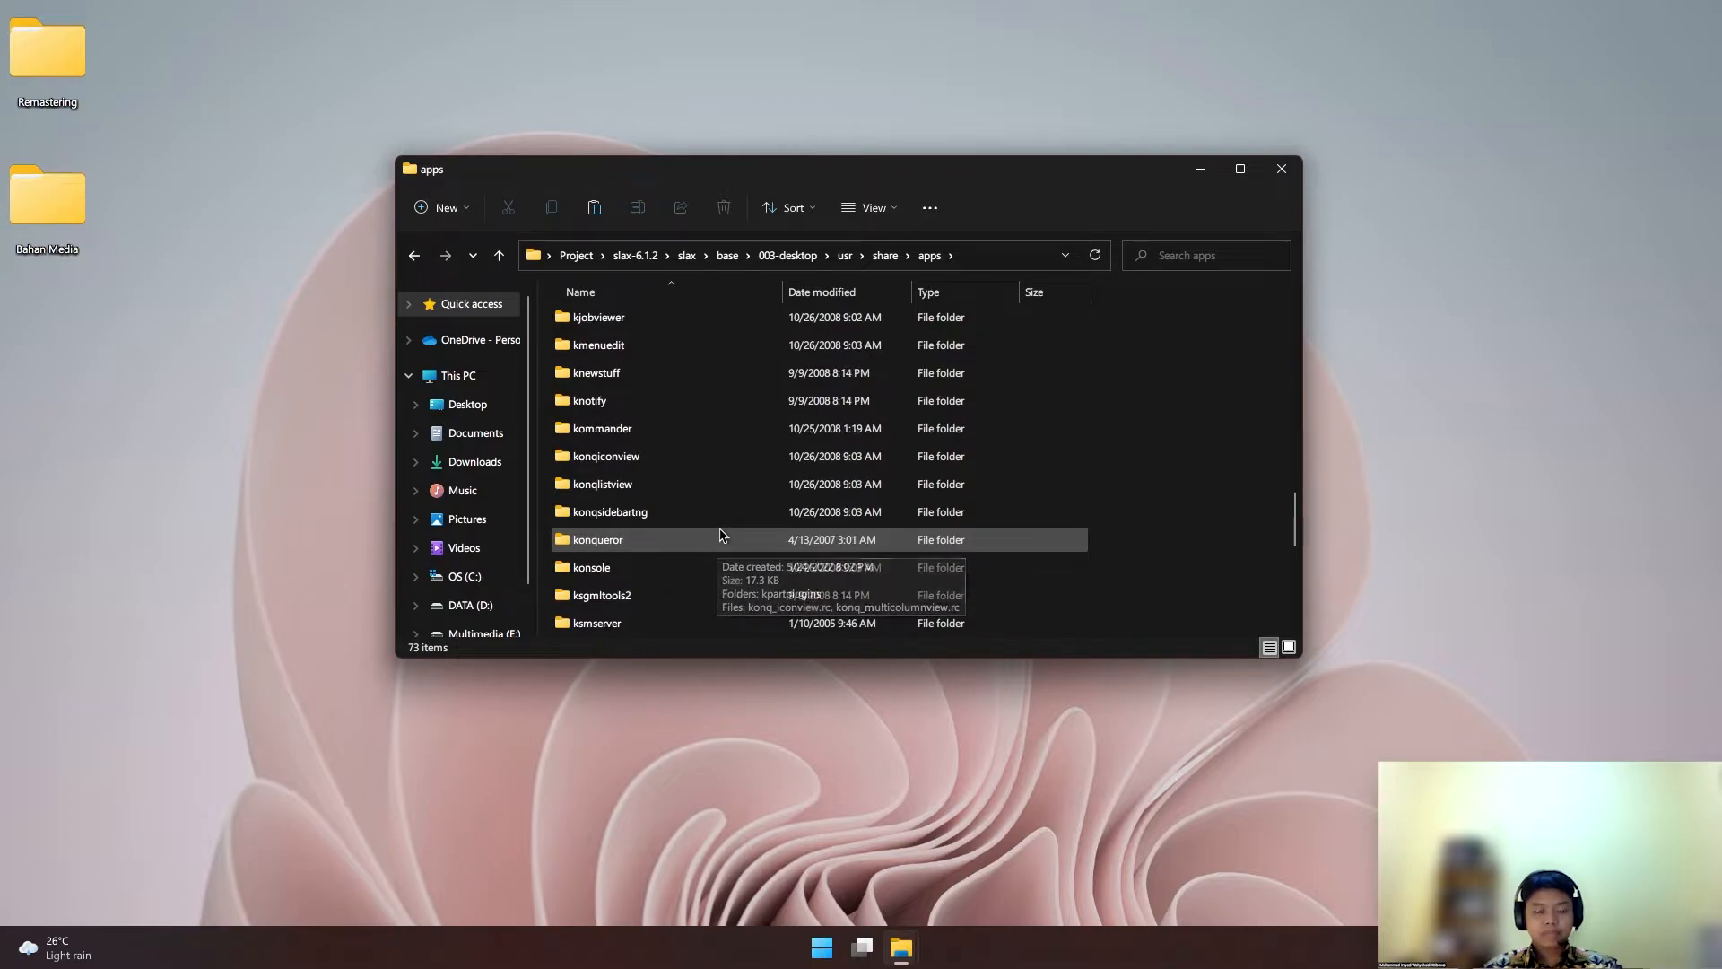
{"action": "double_click", "coordinate": [693, 542]}
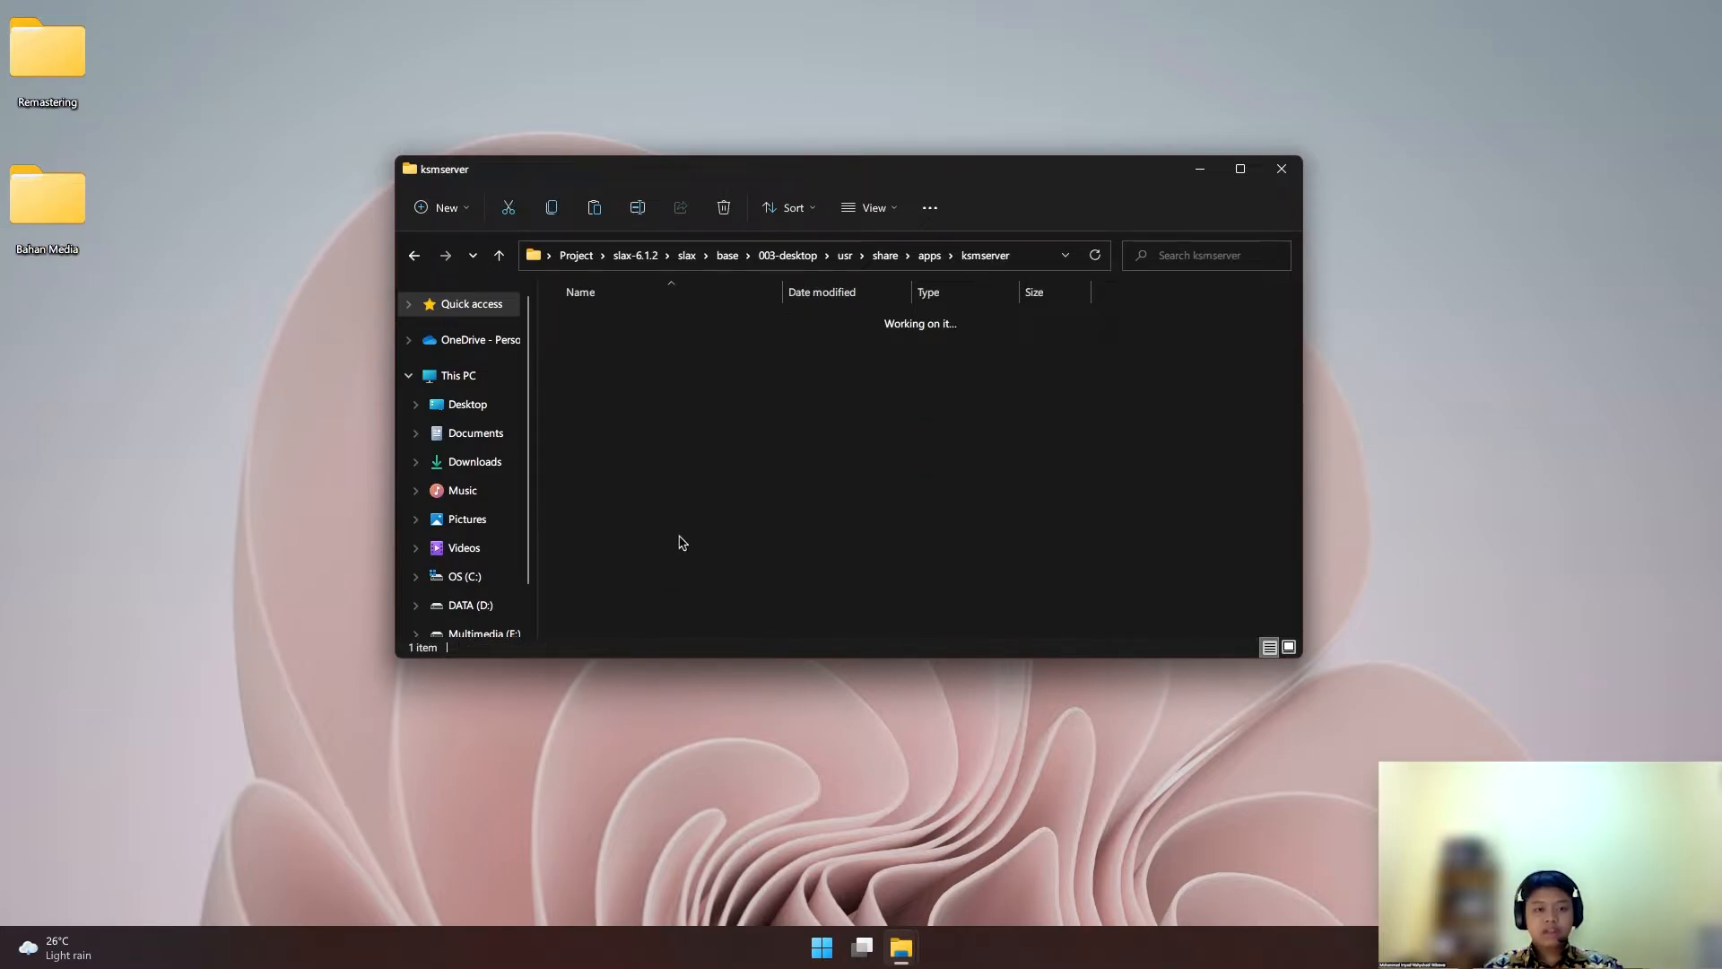
{"action": "double_click", "coordinate": [574, 323]}
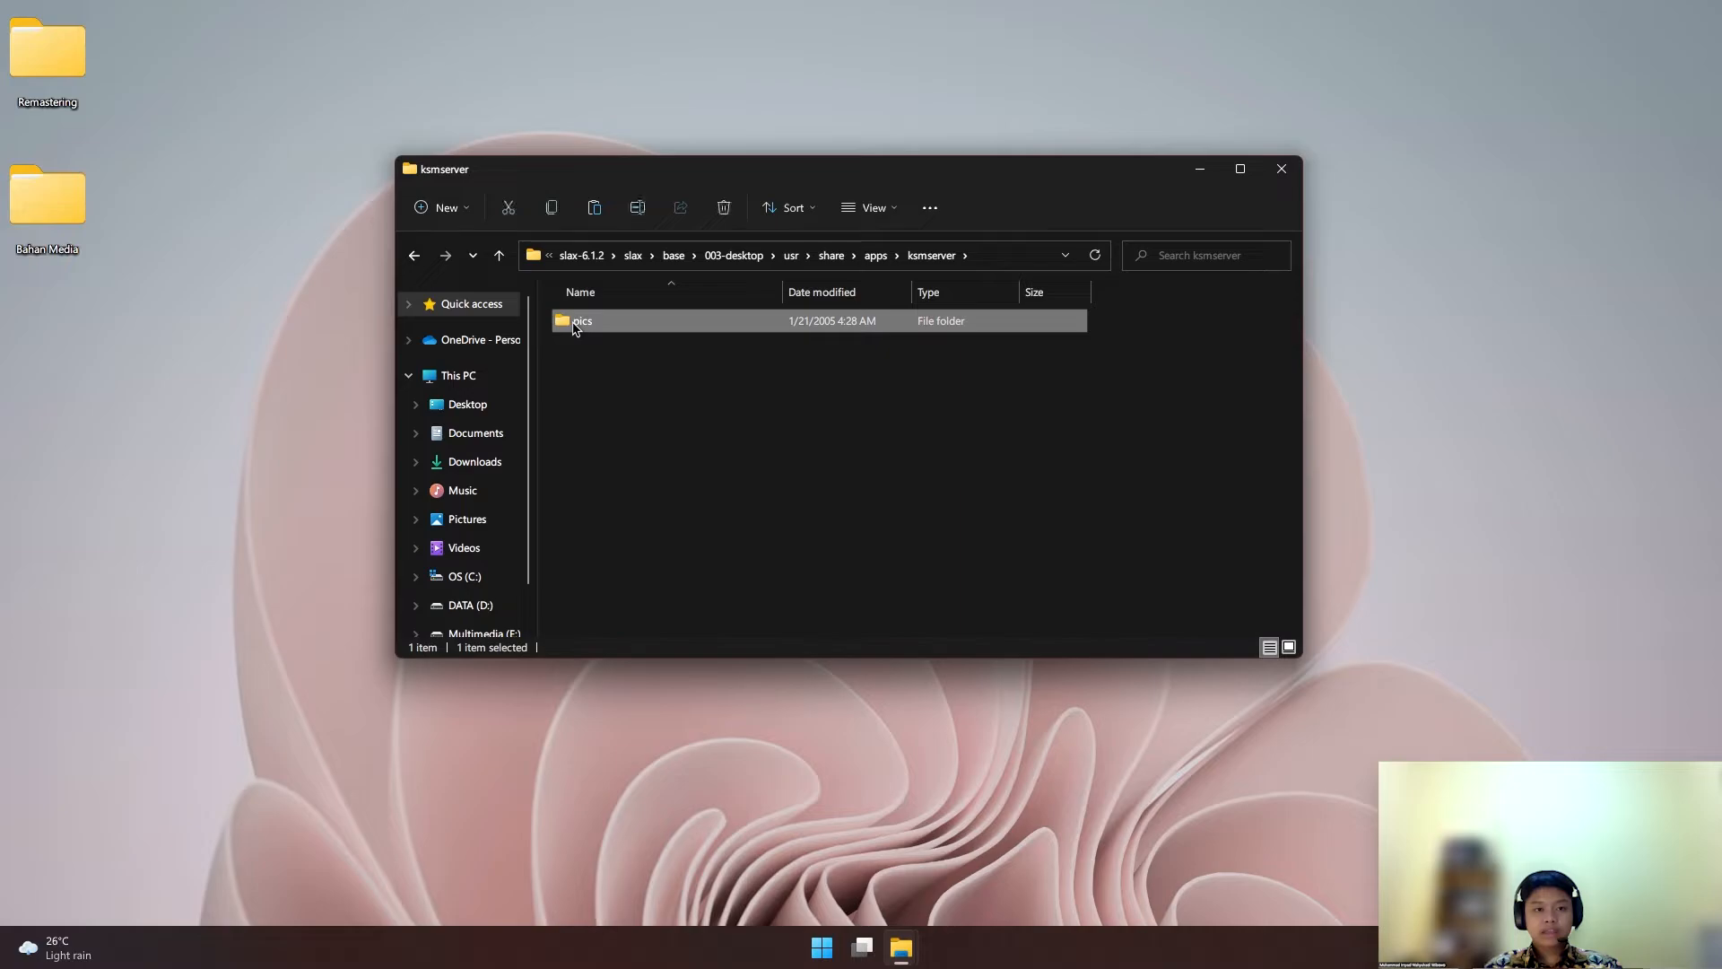
Open the log off folder in Bahan Media and arrange its window beside the ksmserver pics folder window
{"action": "left_click_drag", "start_coordinate": [792, 191], "coordinate": [1029, 213]}
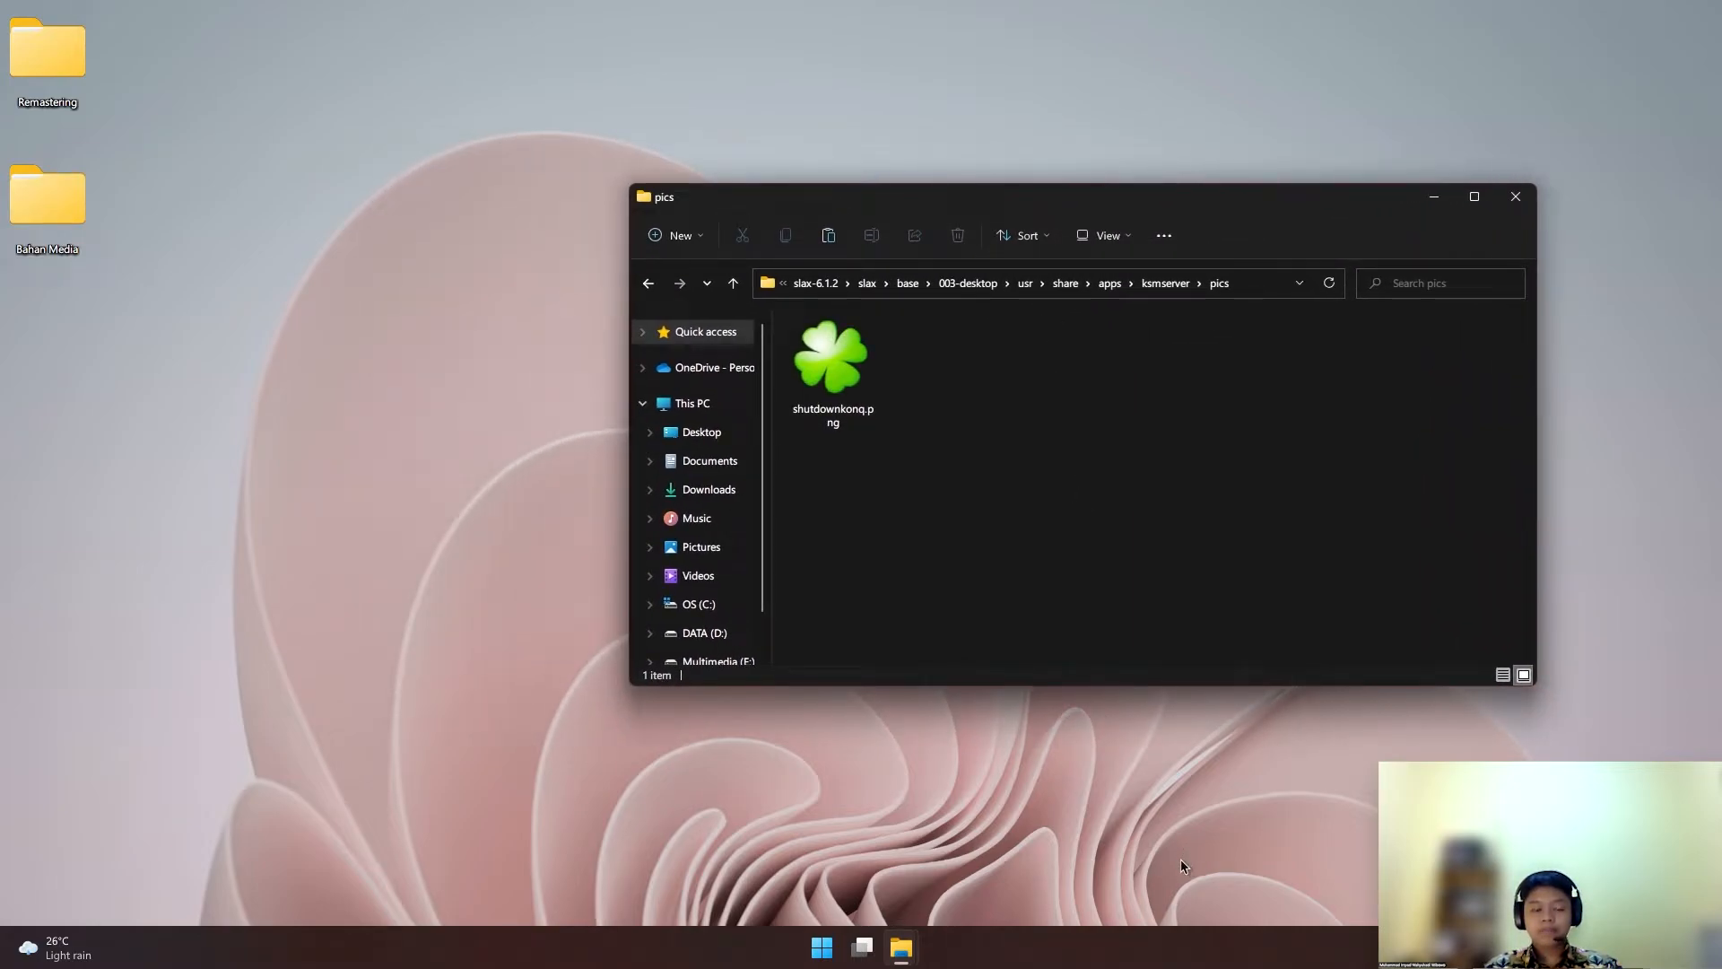
{"action": "double_click", "coordinate": [73, 212]}
{"action": "double_click", "coordinate": [1057, 400]}
{"action": "left_click_drag", "start_coordinate": [1111, 232], "coordinate": [477, 438]}
Move shutdownkonq.png from log off into the ksmserver pics folder, replacing the existing file, and minimize the log off window
{"action": "left_click", "coordinate": [265, 619]}
{"action": "left_click_drag", "start_coordinate": [233, 619], "coordinate": [958, 353]}
{"action": "left_click", "coordinate": [870, 357]}
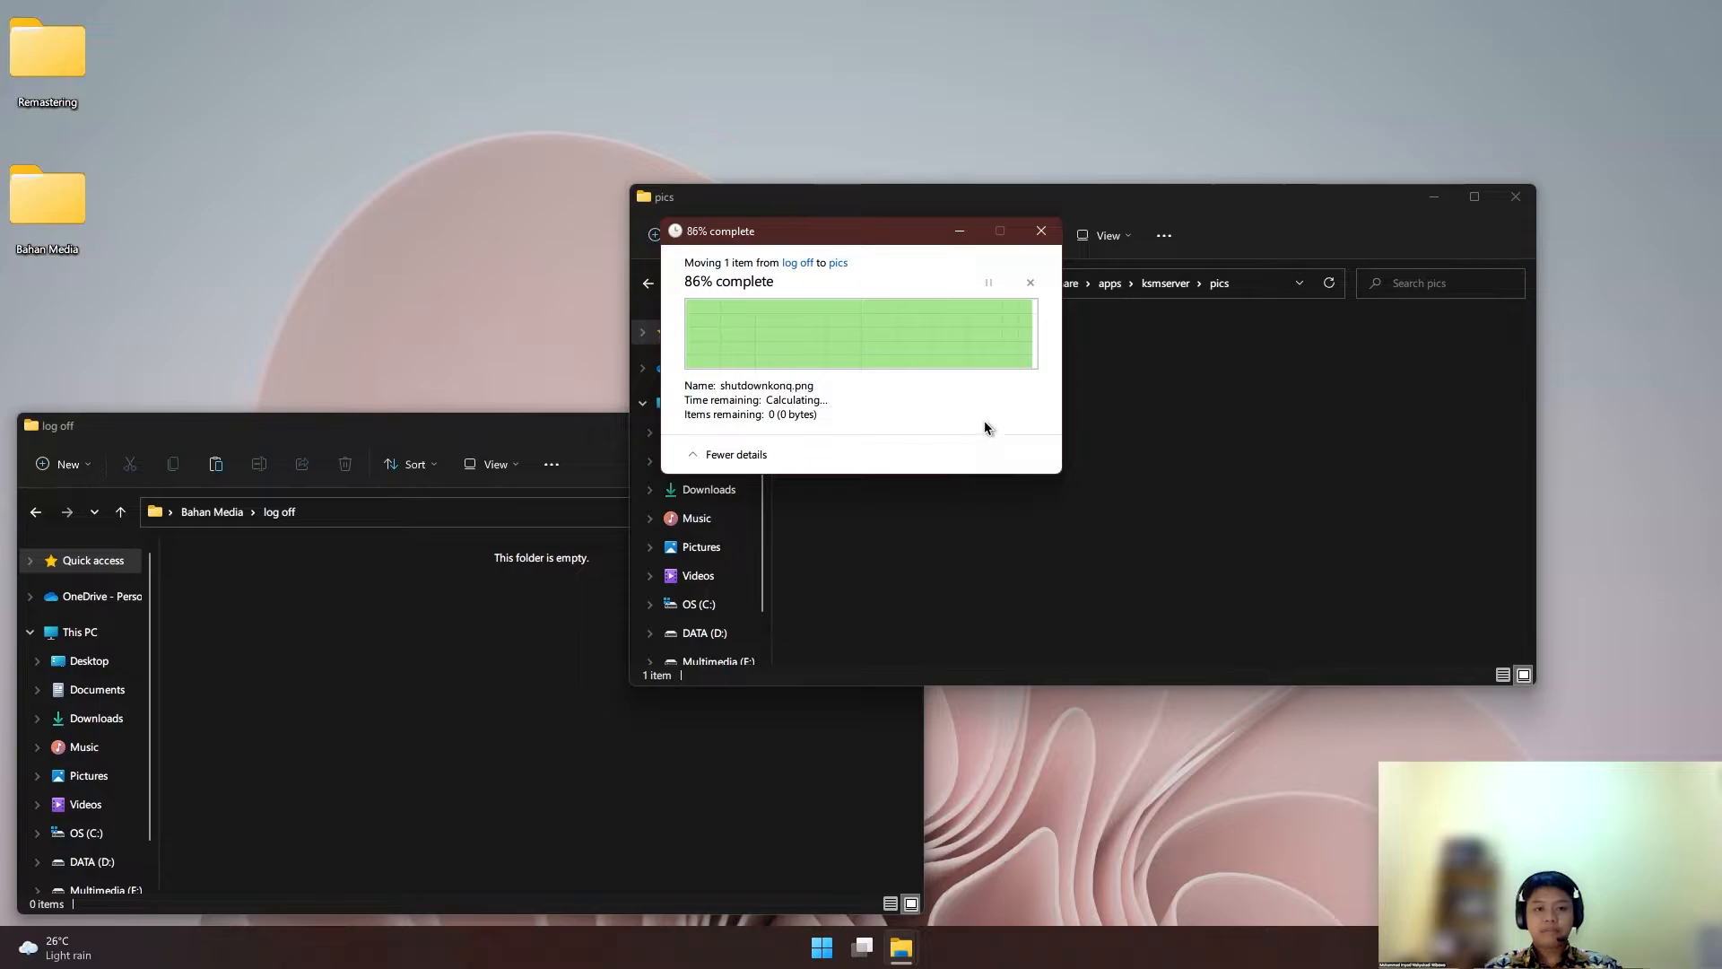
{"action": "left_click", "coordinate": [587, 437]}
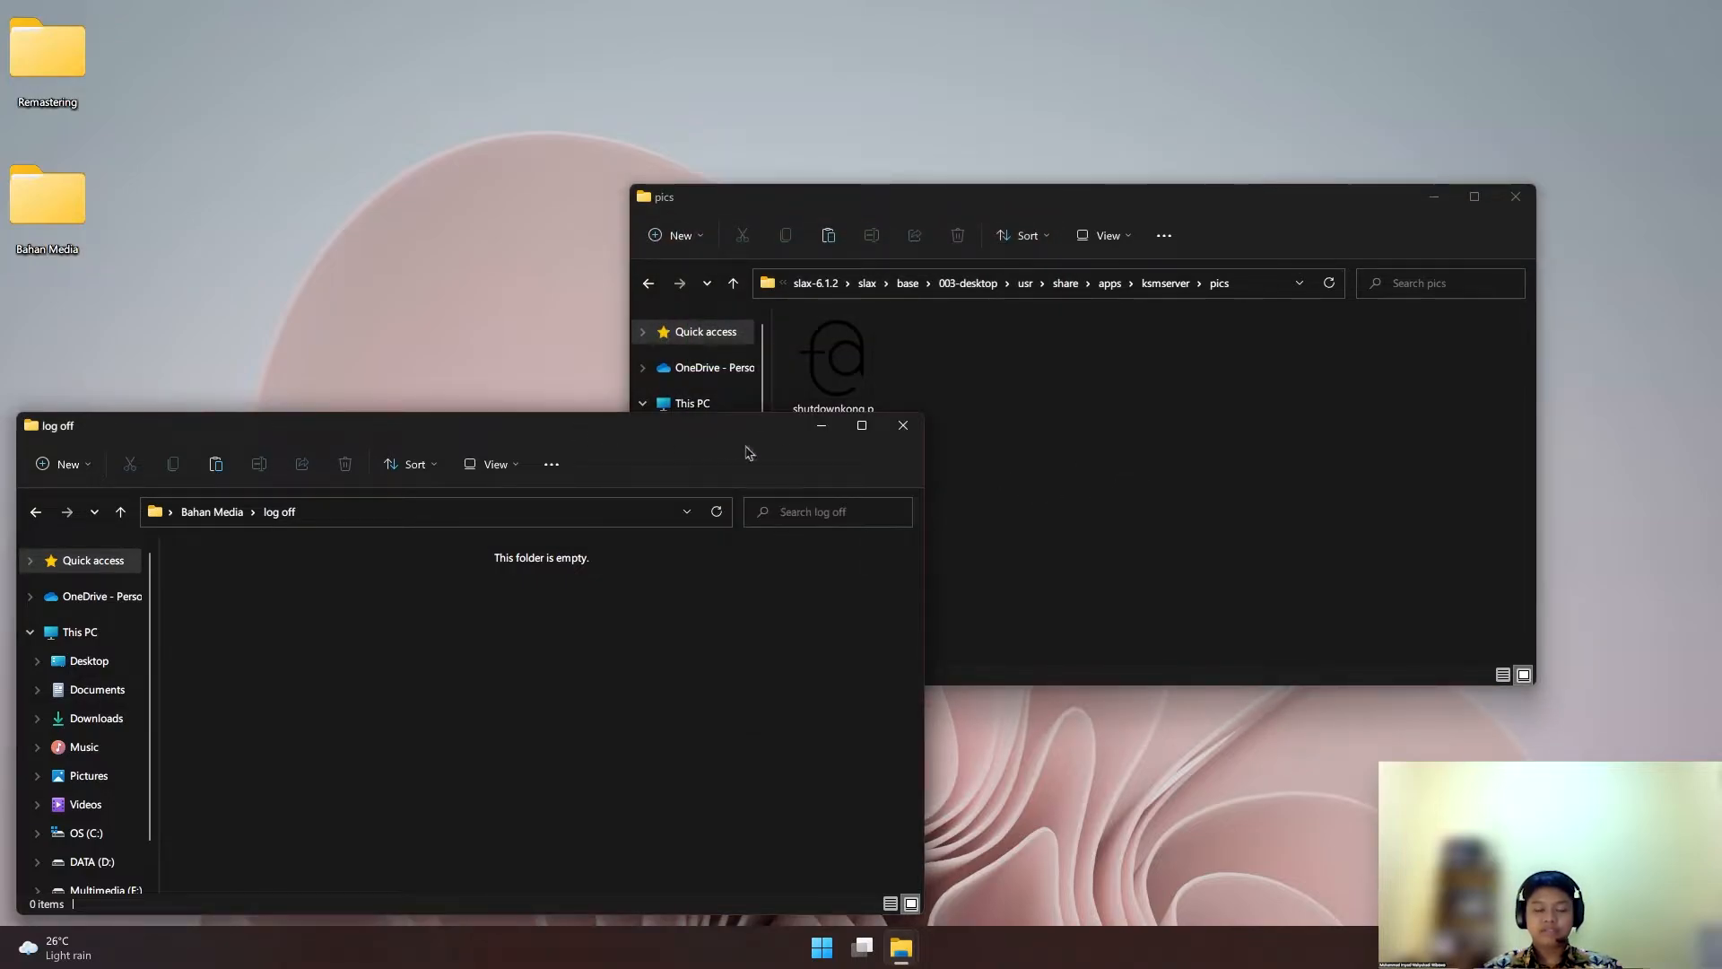
{"action": "left_click", "coordinate": [820, 427]}
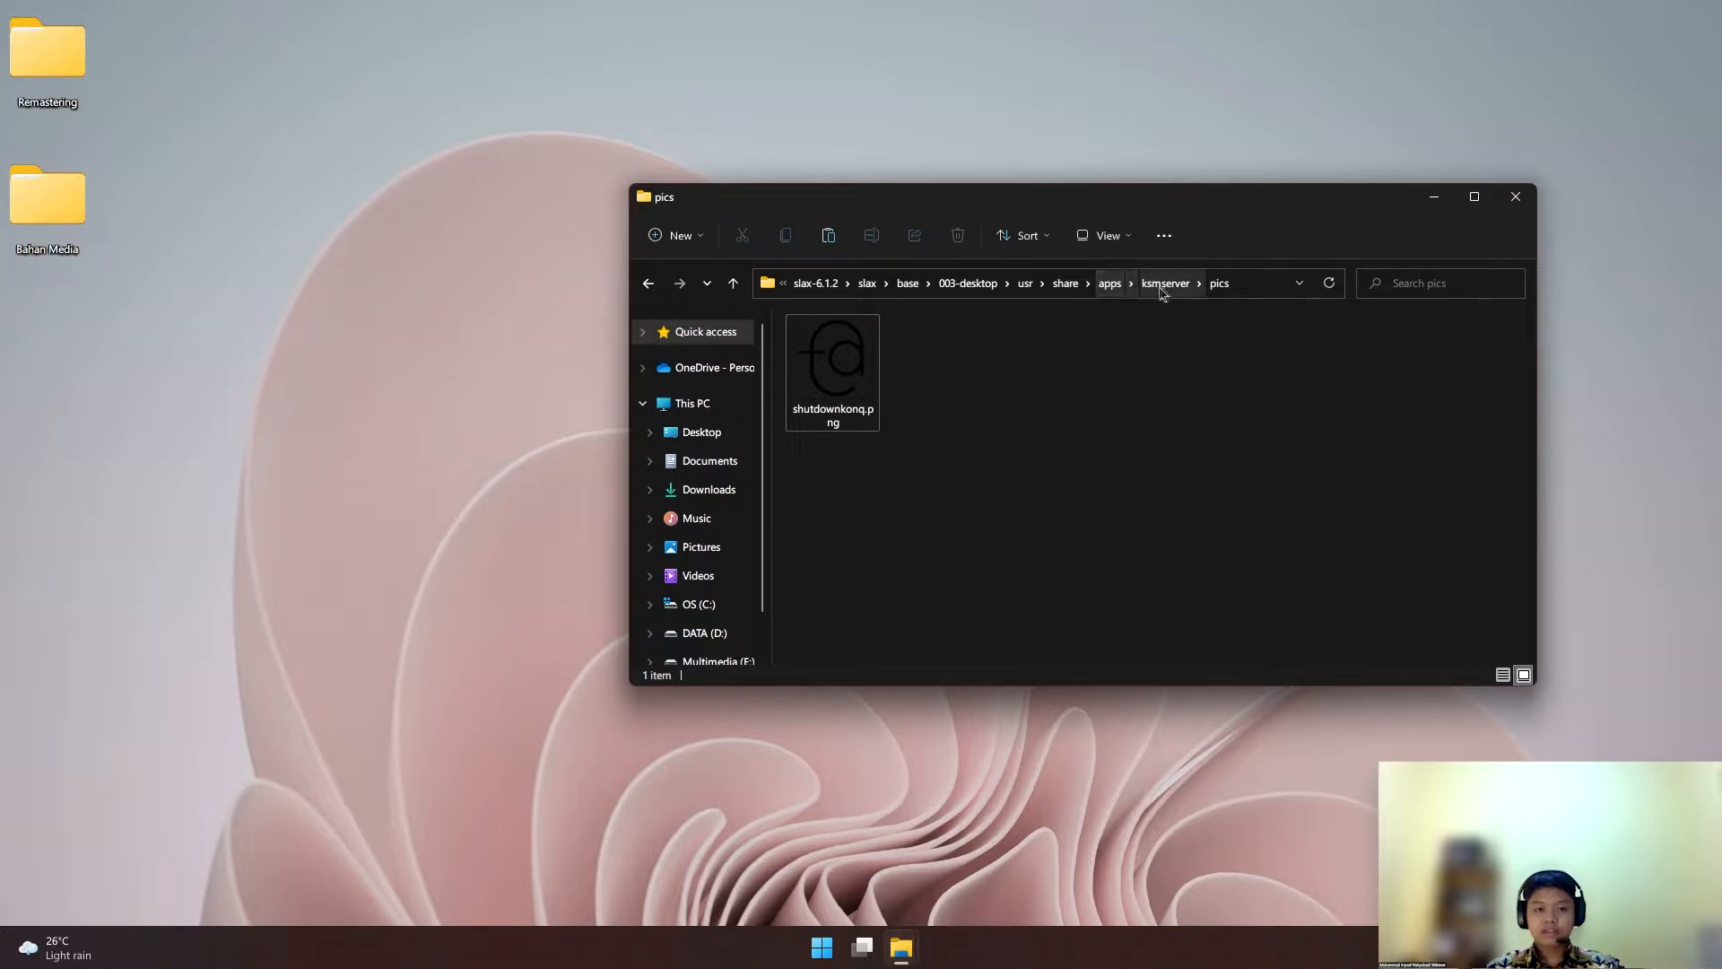
Go back up from the ksmserver pics folder to the slax-6.1.2 project folder
{"action": "left_click", "coordinate": [1114, 288]}
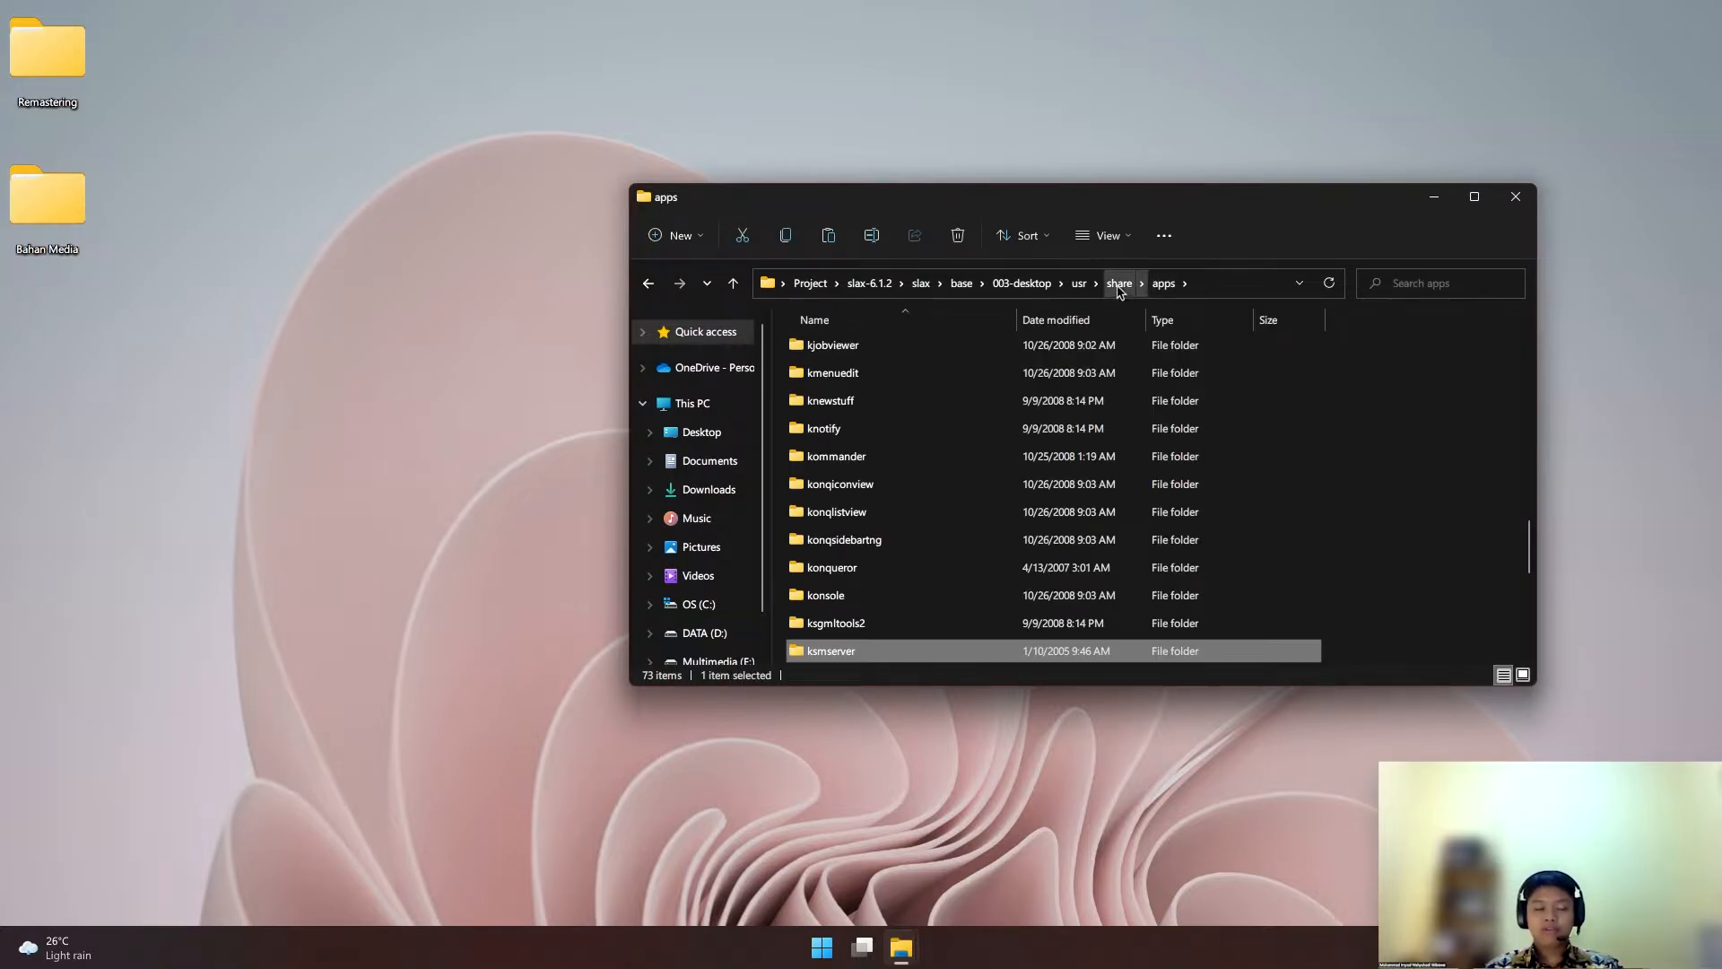
{"action": "left_click", "coordinate": [1119, 285]}
{"action": "left_click", "coordinate": [1080, 283]}
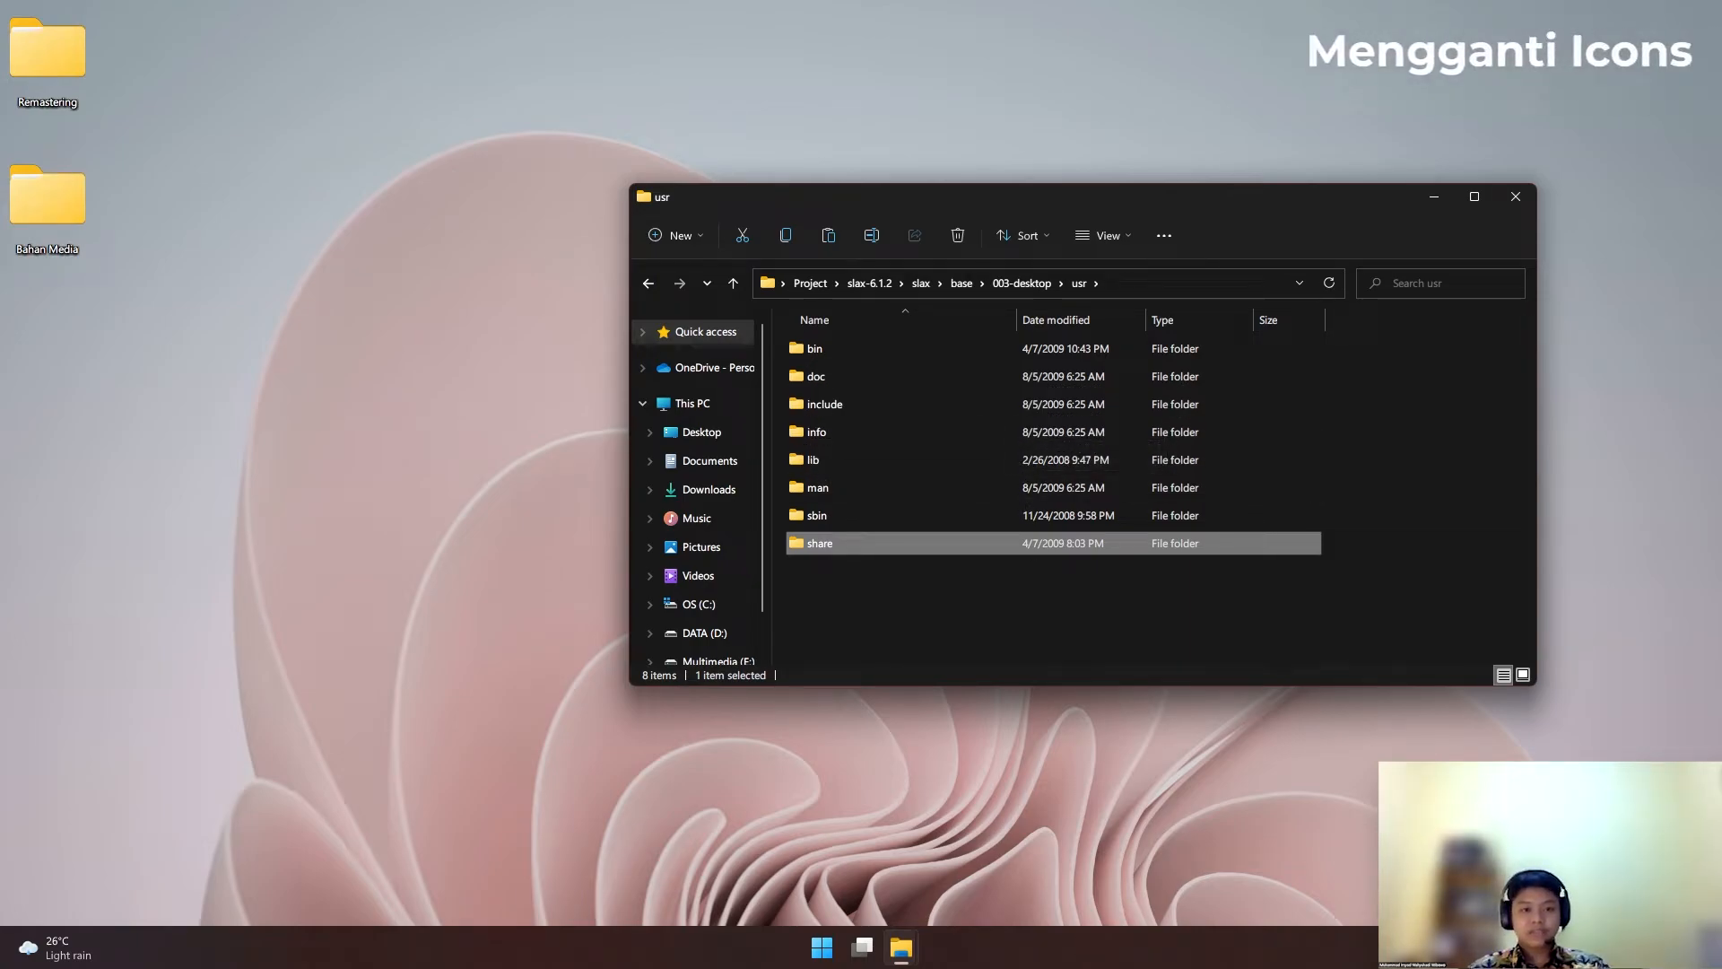
{"action": "left_click", "coordinate": [872, 283]}
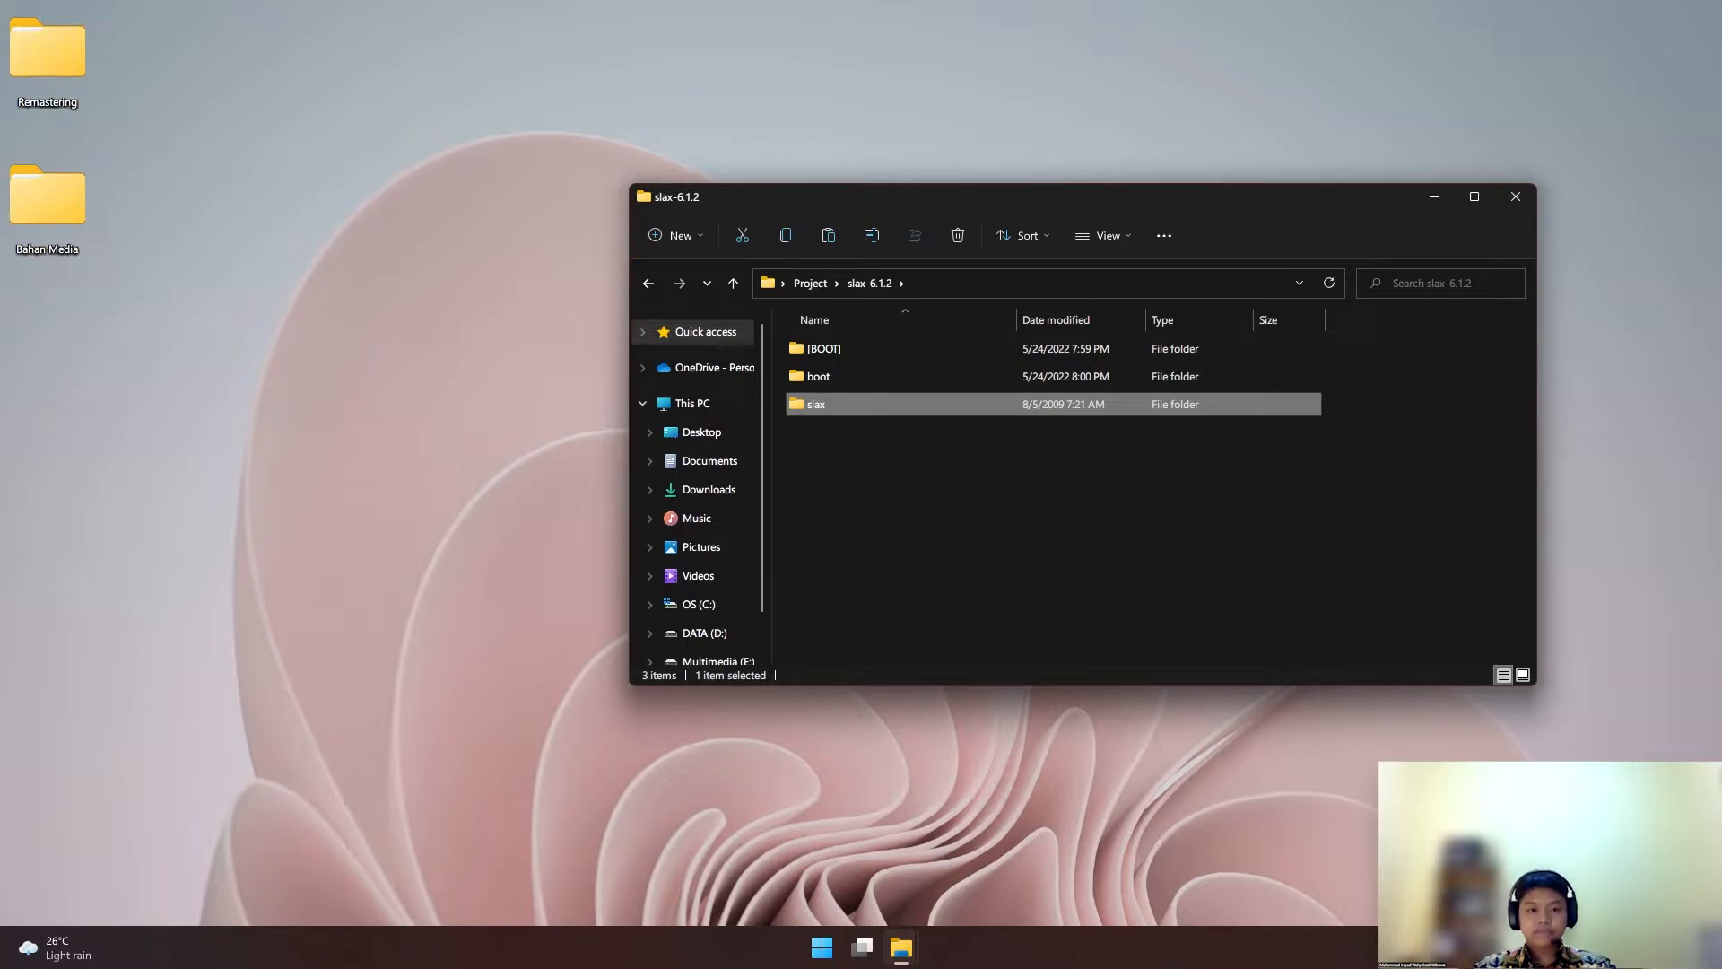
Open the extracted 003-desktop module folder inside the base folder of slax
{"action": "double_click", "coordinate": [864, 408]}
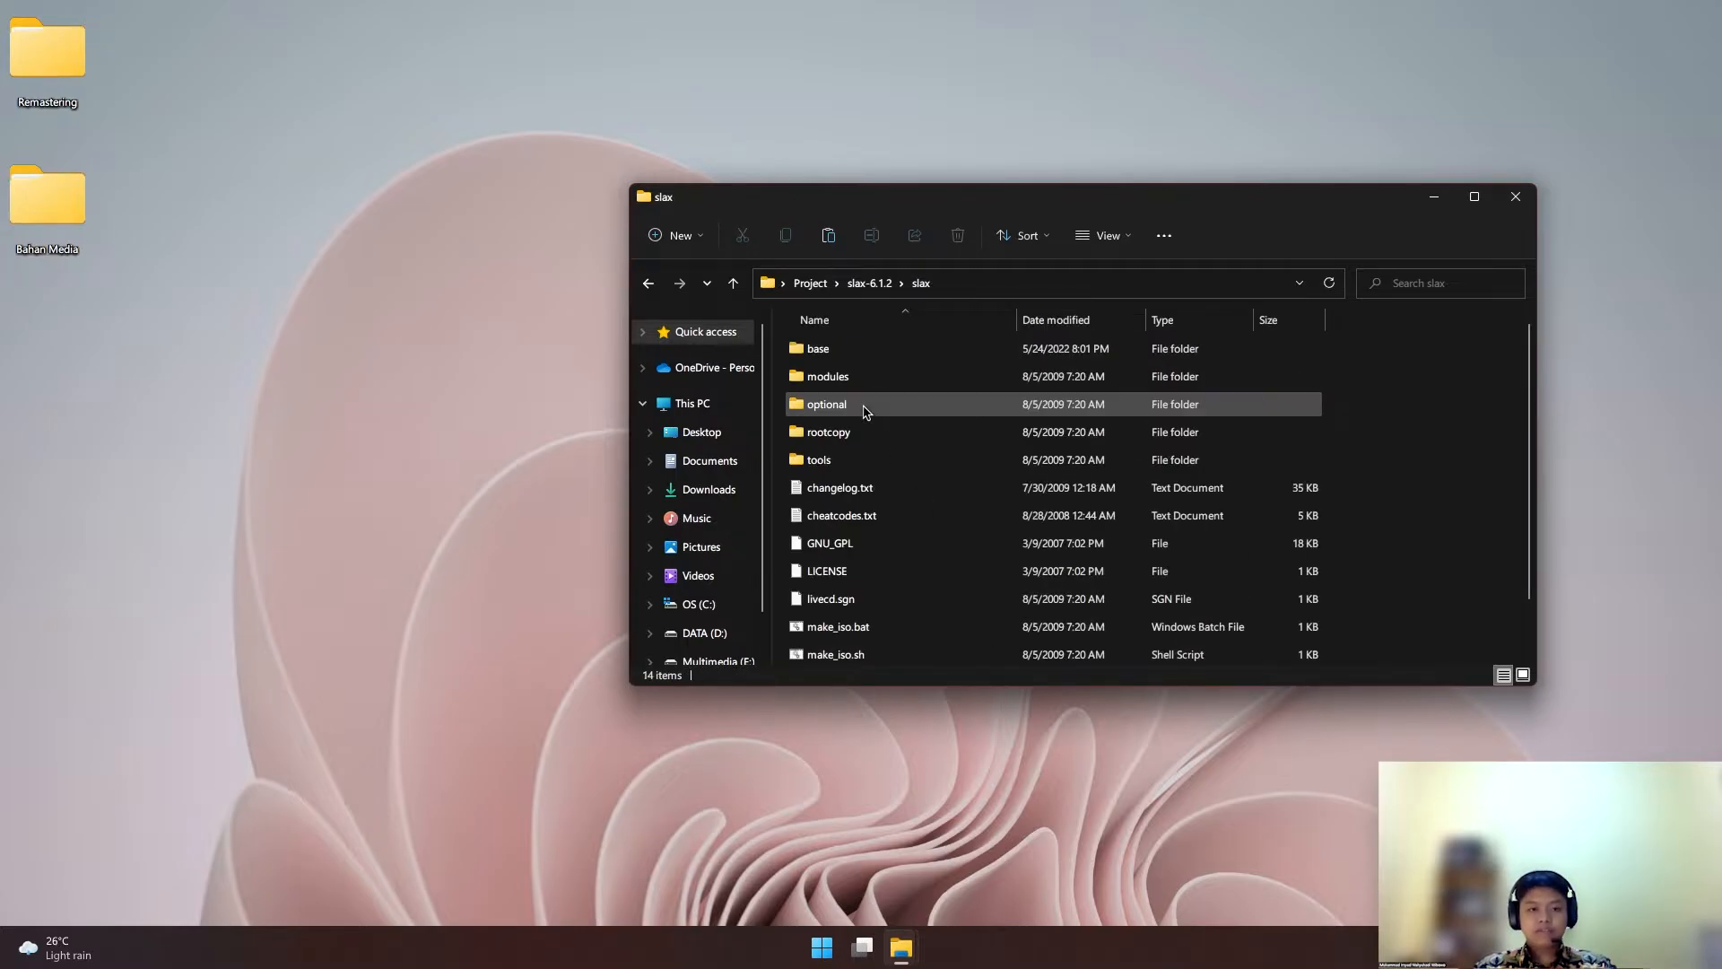
{"action": "double_click", "coordinate": [891, 357]}
{"action": "left_click", "coordinate": [863, 357]}
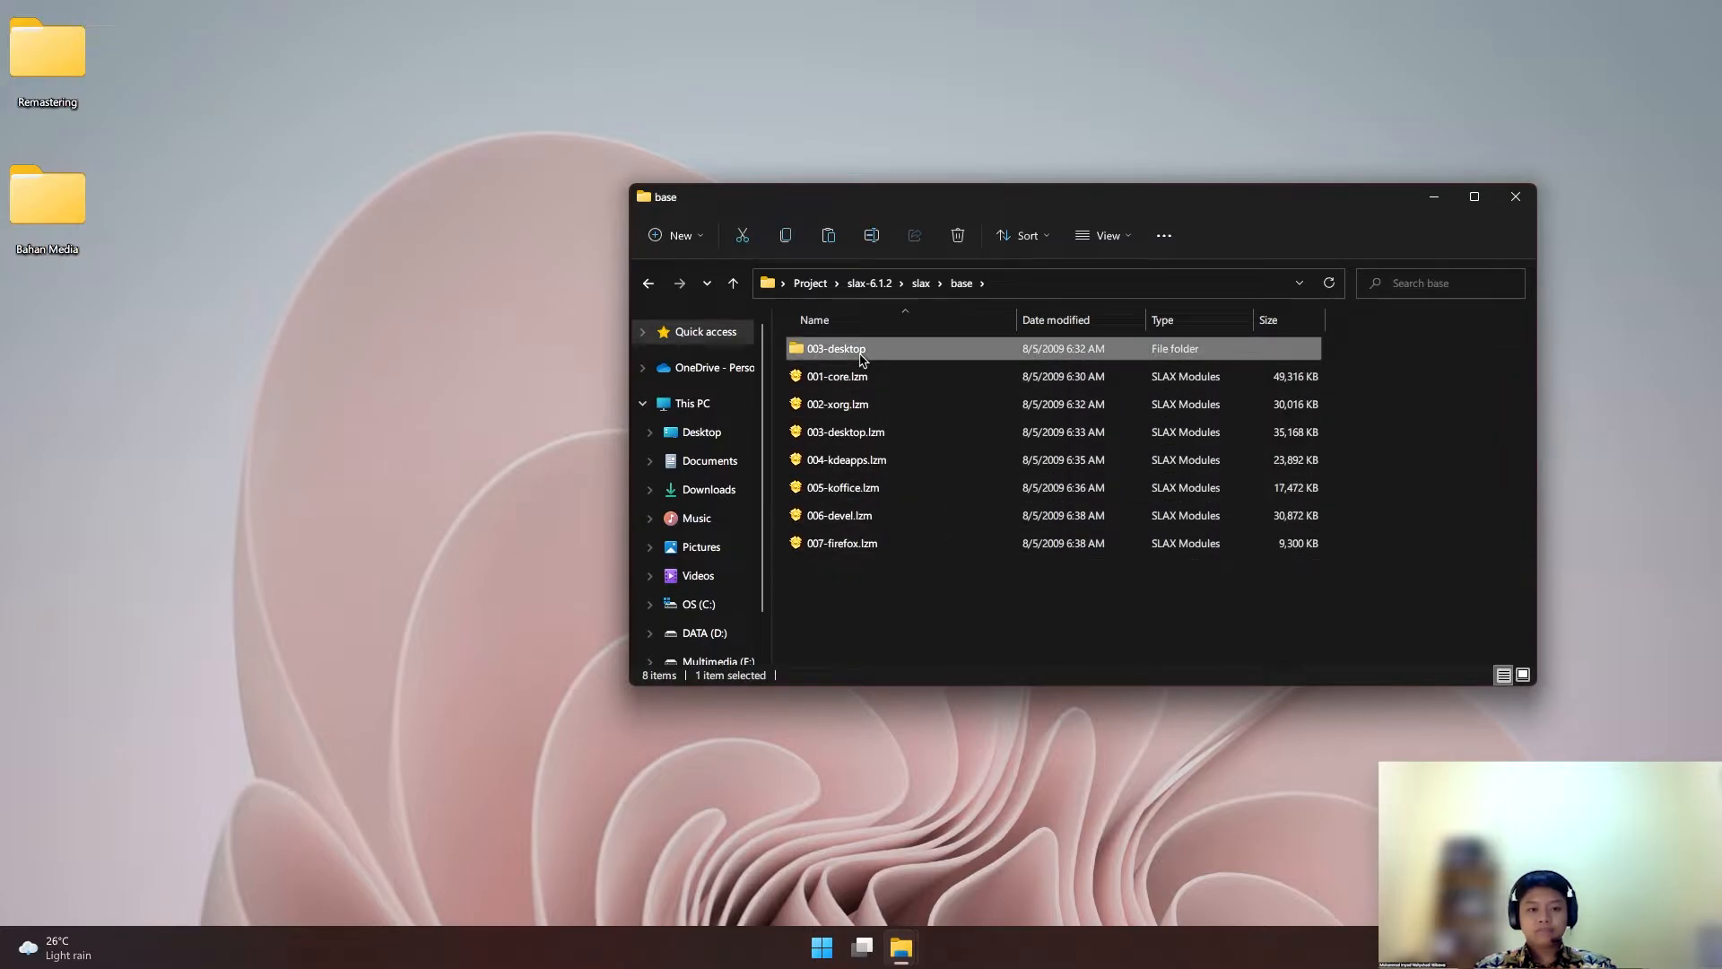
{"action": "double_click", "coordinate": [863, 357]}
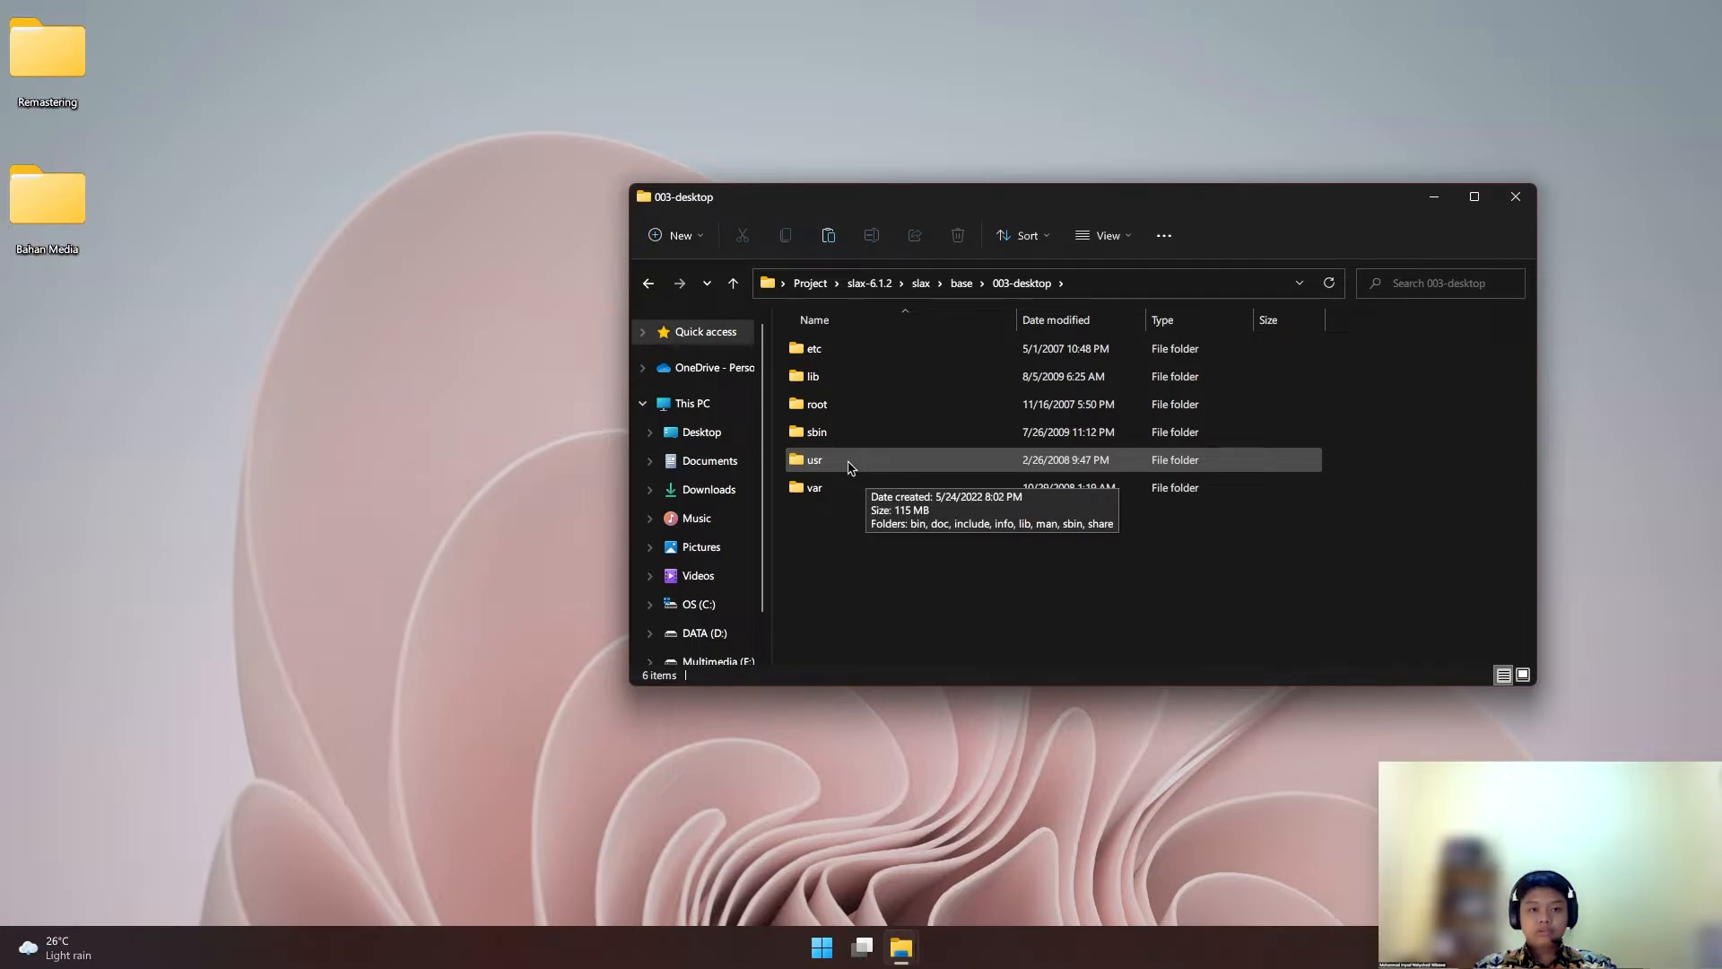
Within 003-desktop, go through usr, share and icons to open the crystalsvg folder
{"action": "double_click", "coordinate": [851, 465]}
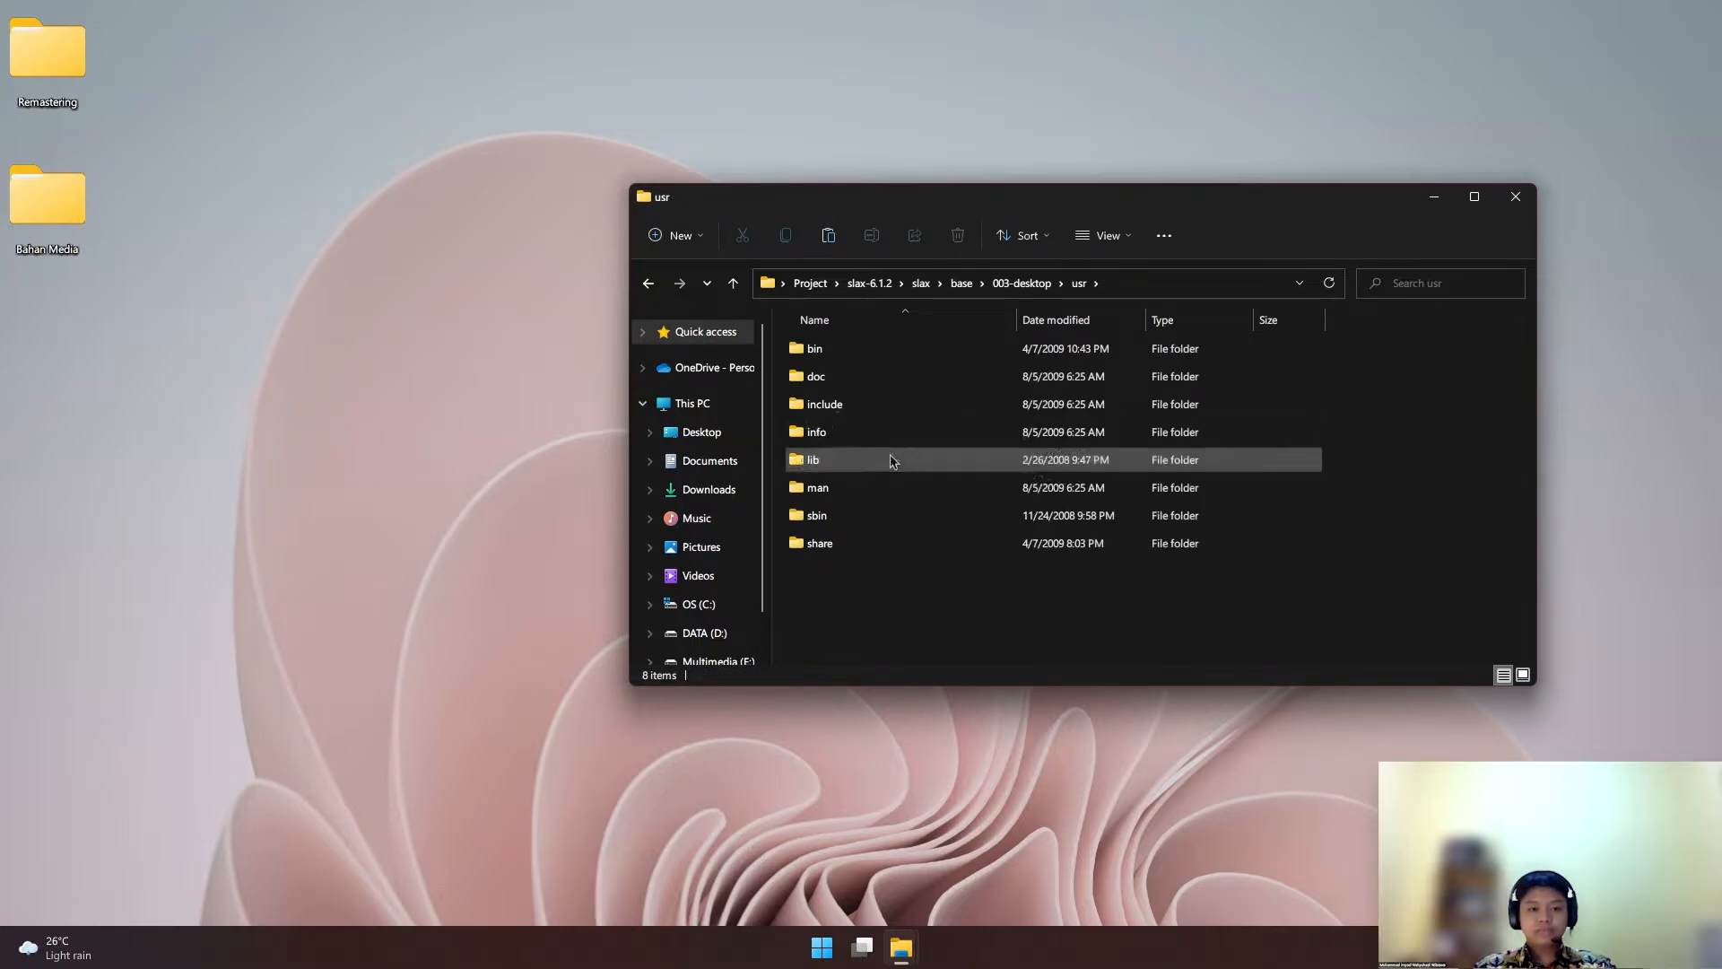
{"action": "double_click", "coordinate": [891, 542]}
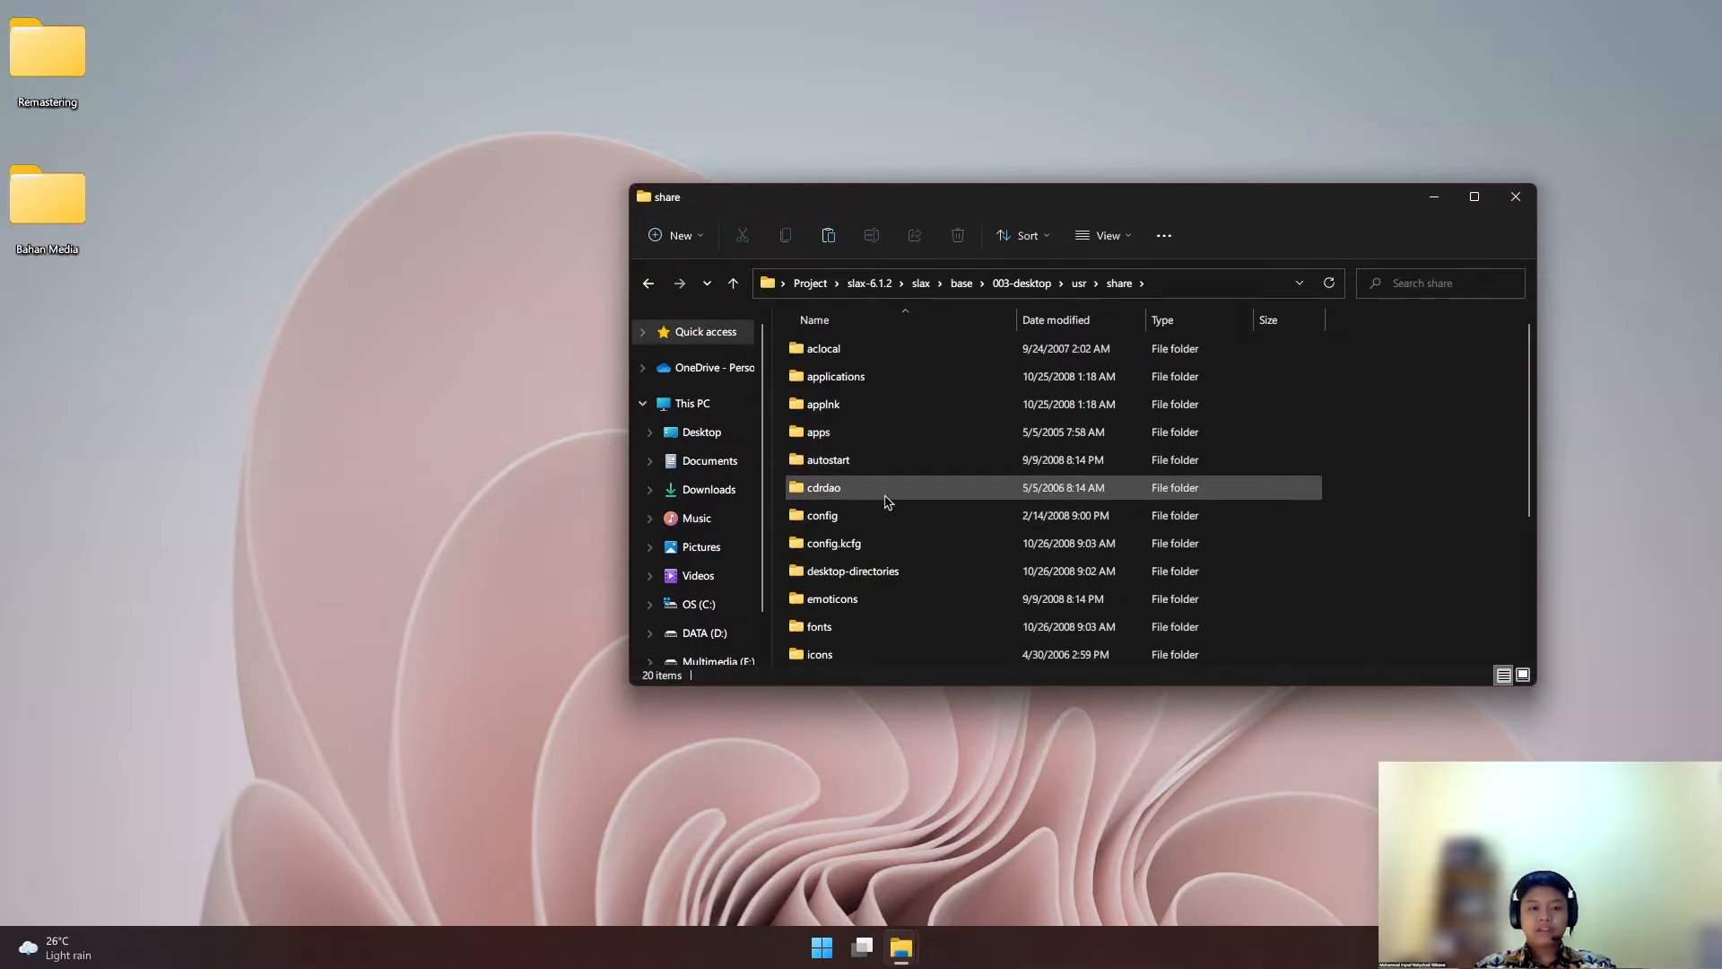
{"action": "scroll", "coordinate": [888, 501], "scroll_direction": "down", "scroll_amount": 3}
{"action": "double_click", "coordinate": [877, 445]}
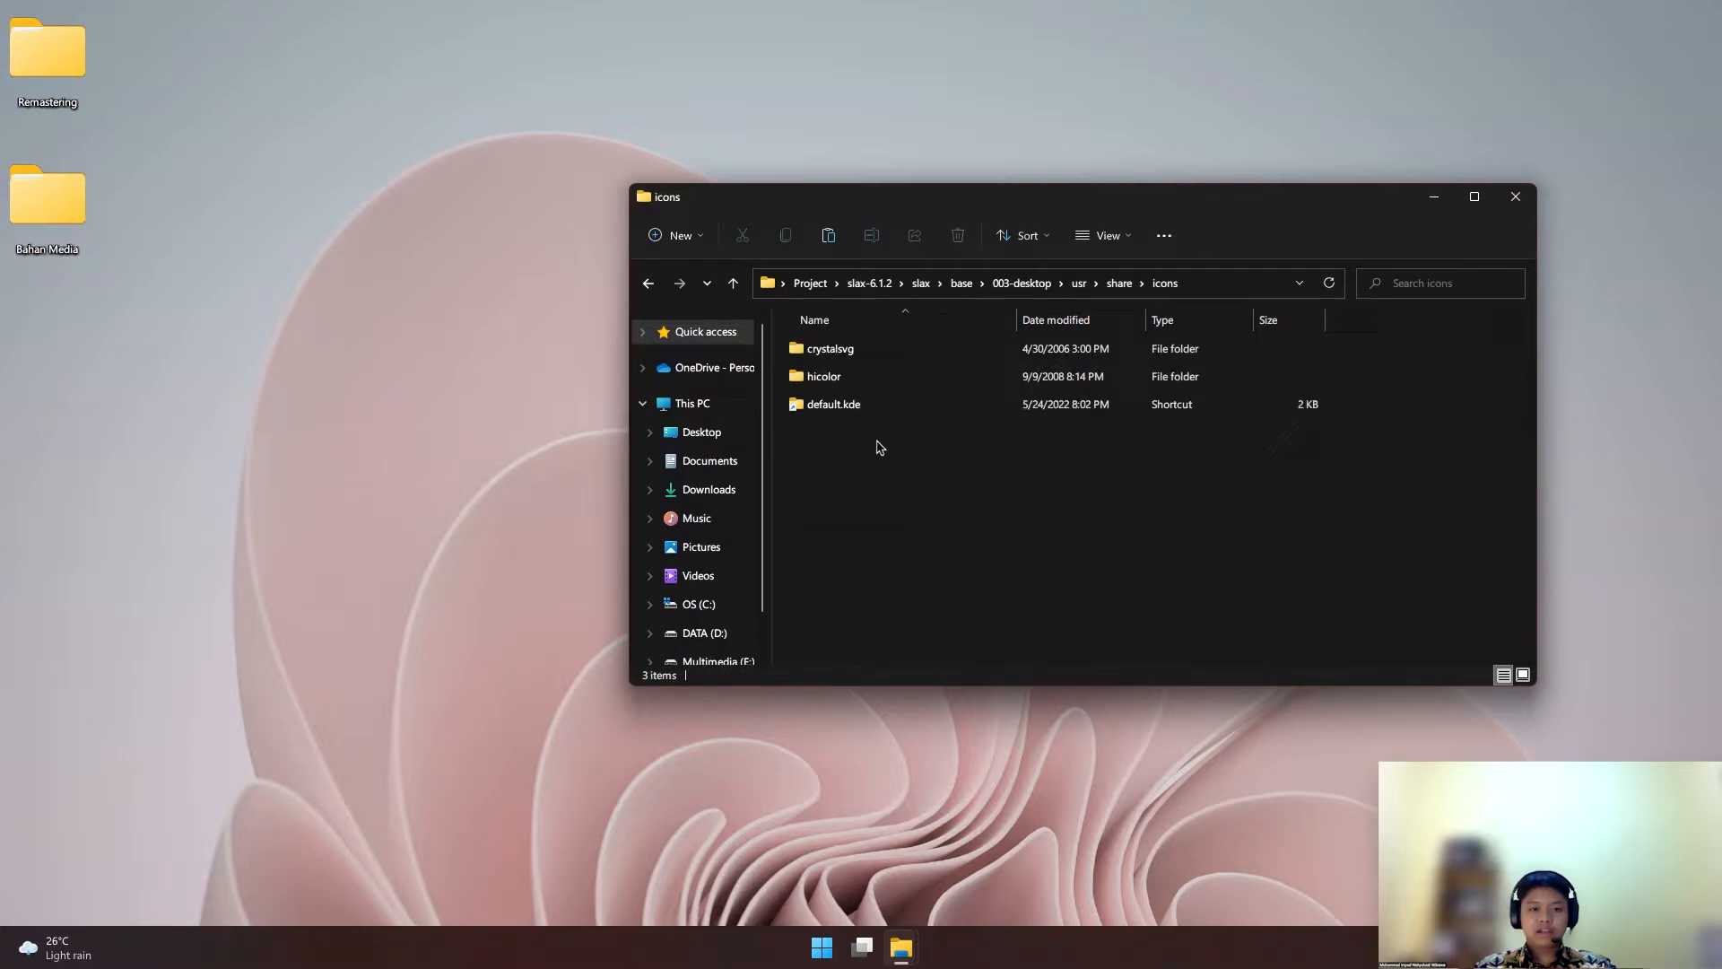
{"action": "left_click", "coordinate": [906, 354]}
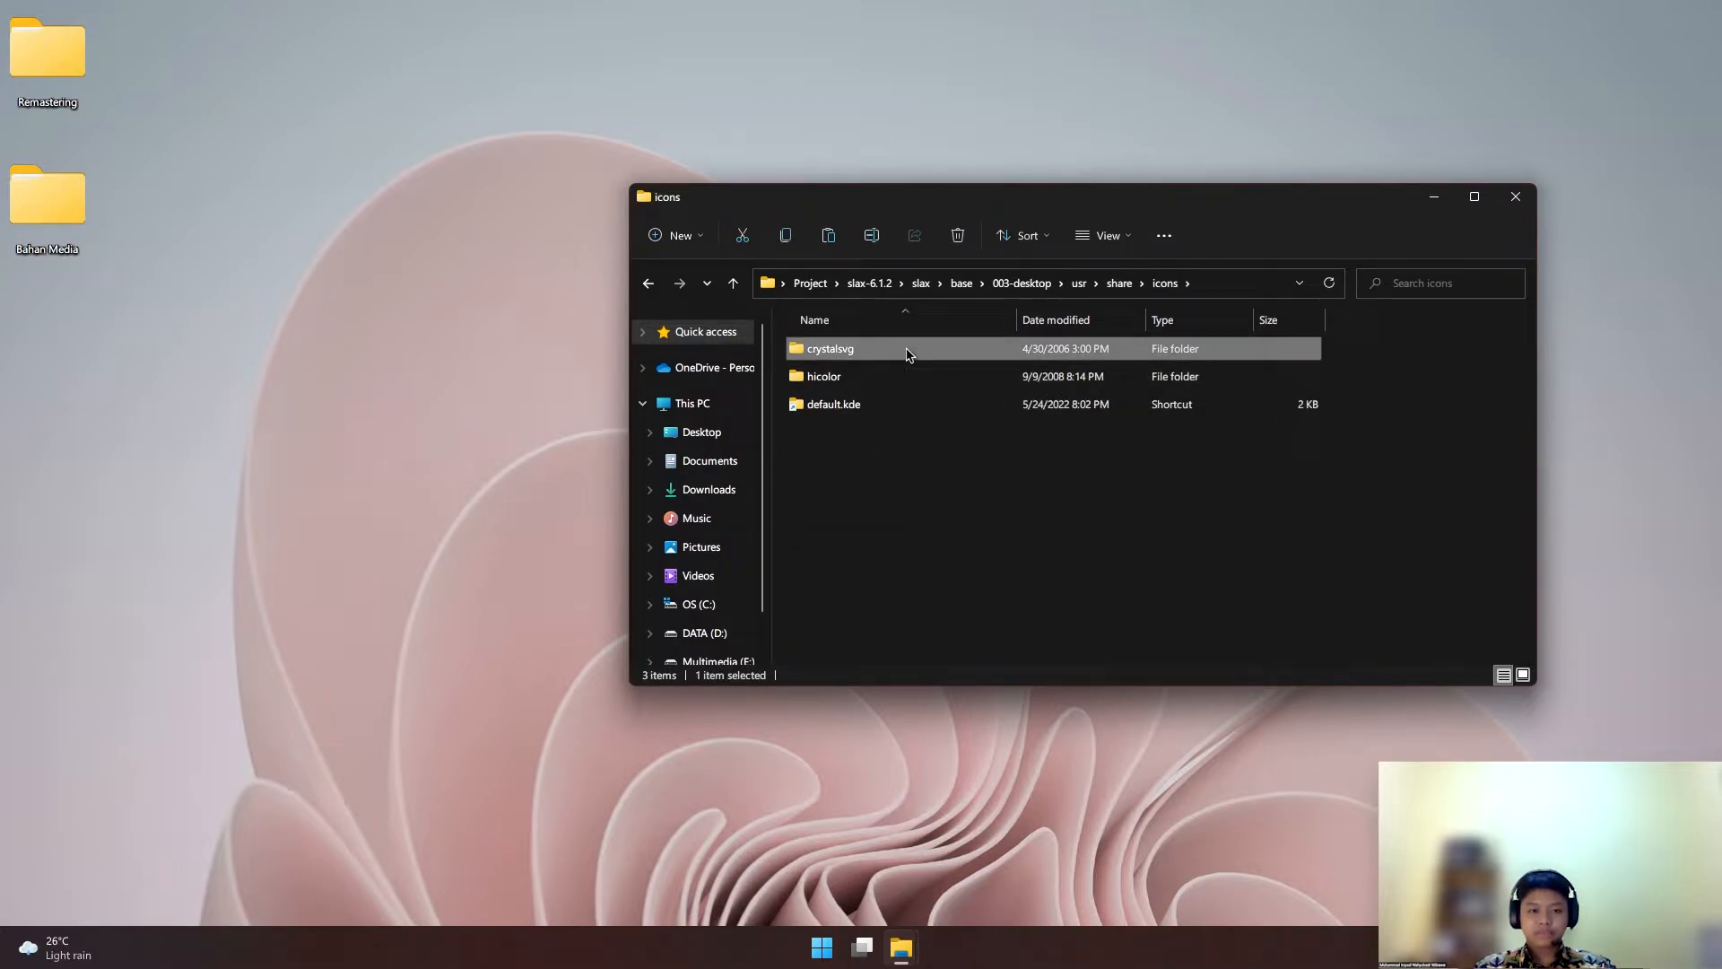
{"action": "double_click", "coordinate": [915, 355]}
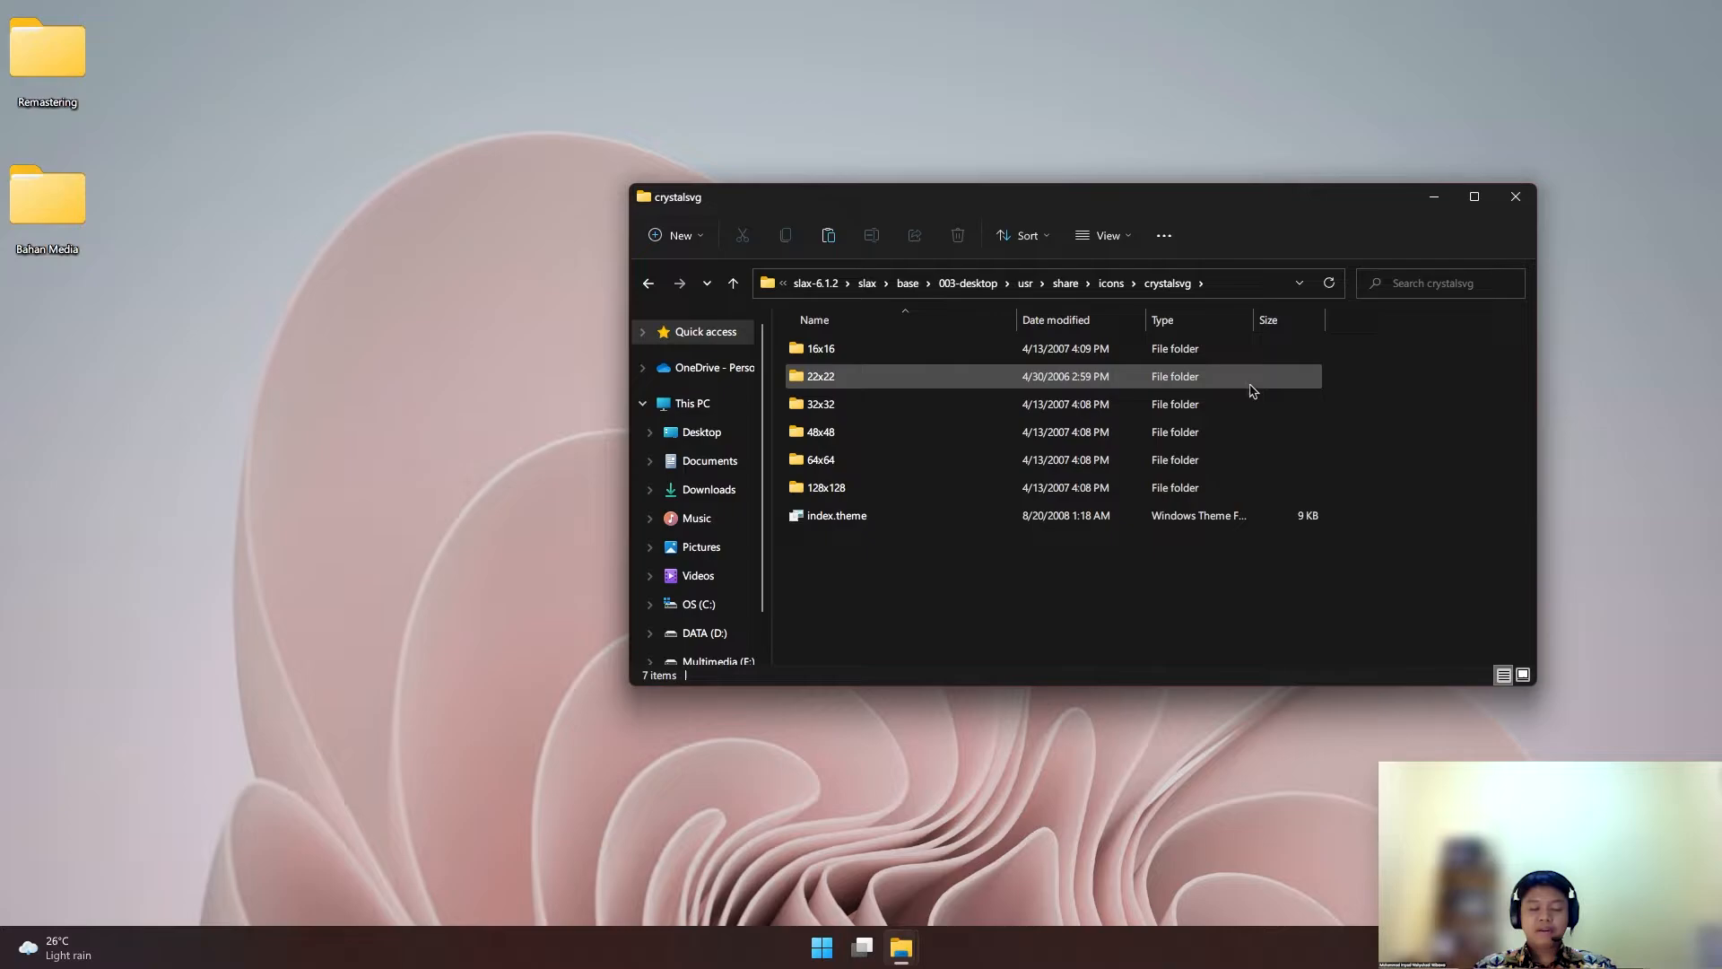
Examine the icon size folders in crystalsvg and browse the icons in the 16x16 apps folder, ending back in crystalsvg
{"action": "left_click_drag", "start_coordinate": [1379, 350], "coordinate": [859, 359]}
{"action": "left_click", "coordinate": [860, 381]}
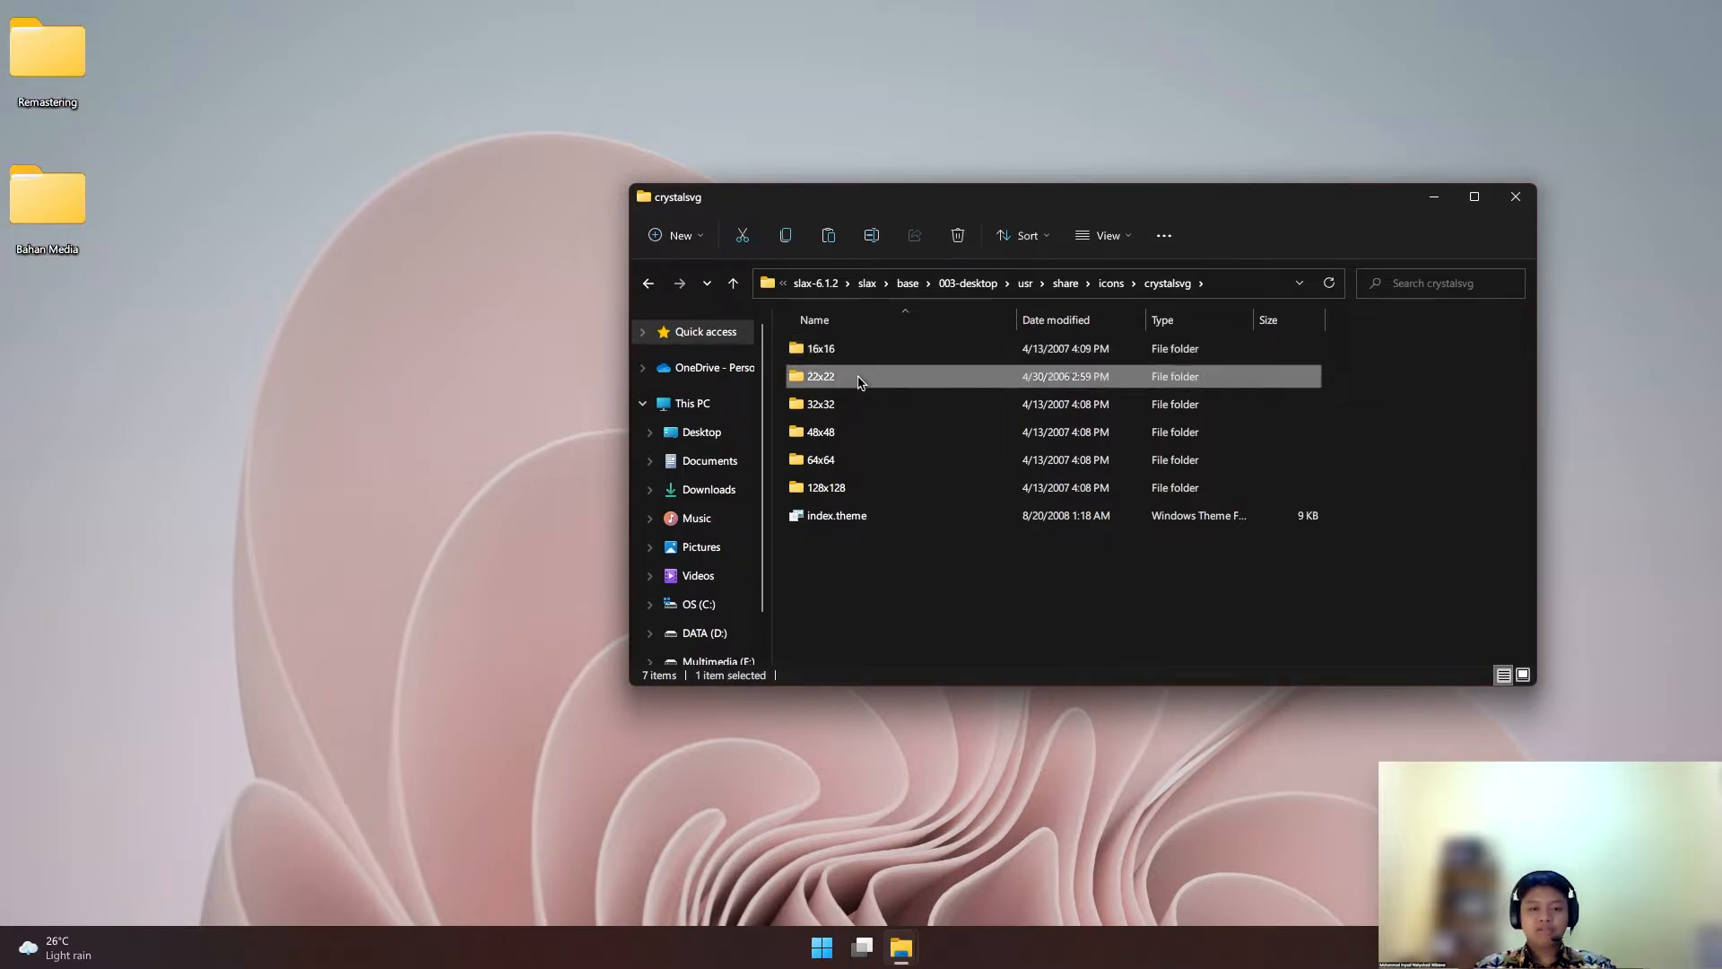
{"action": "left_click", "coordinate": [854, 438]}
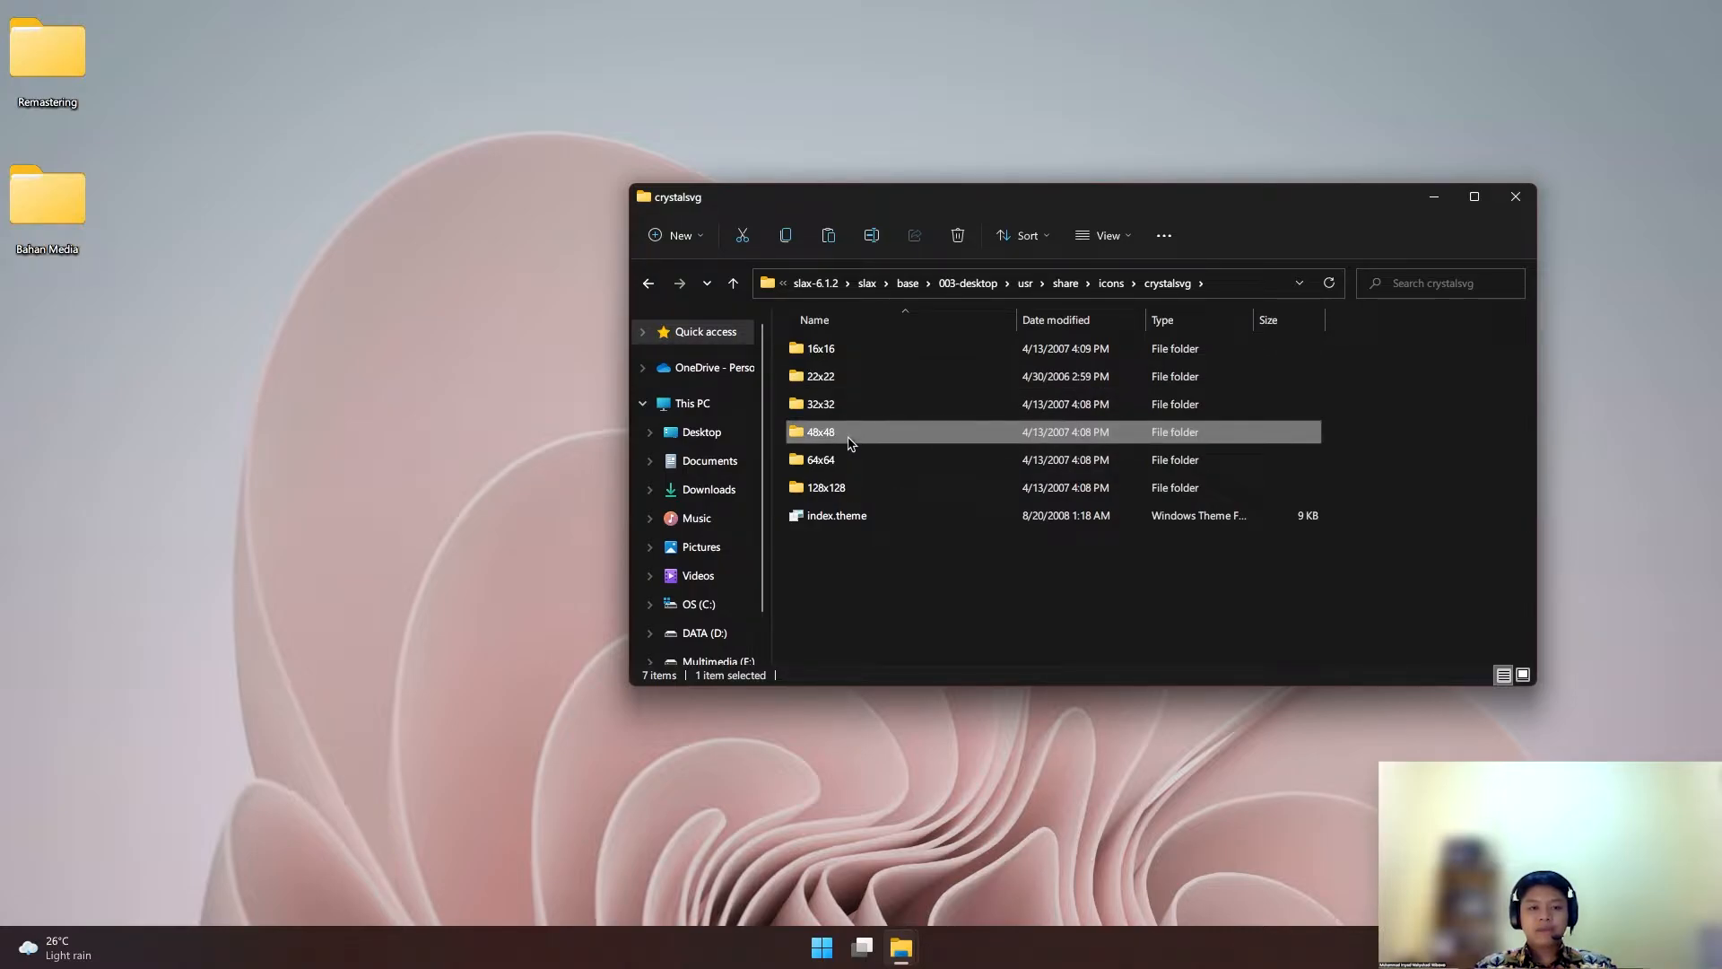
{"action": "left_click", "coordinate": [847, 462]}
{"action": "left_click", "coordinate": [1379, 451]}
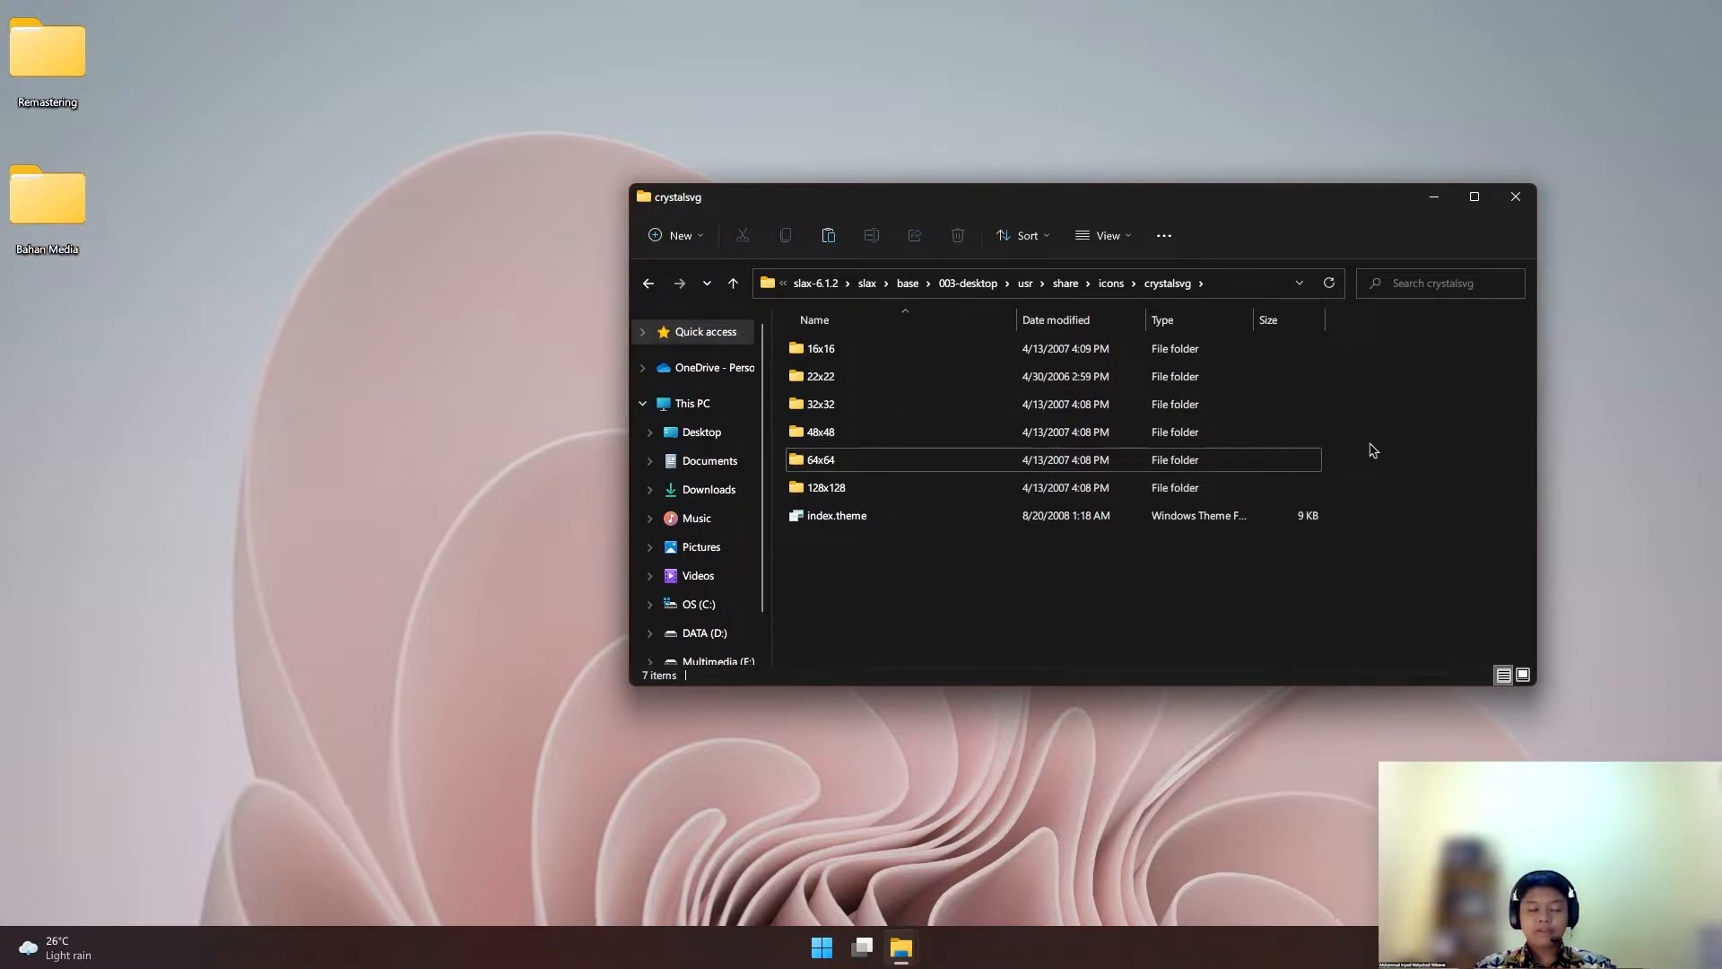
{"action": "double_click", "coordinate": [891, 352]}
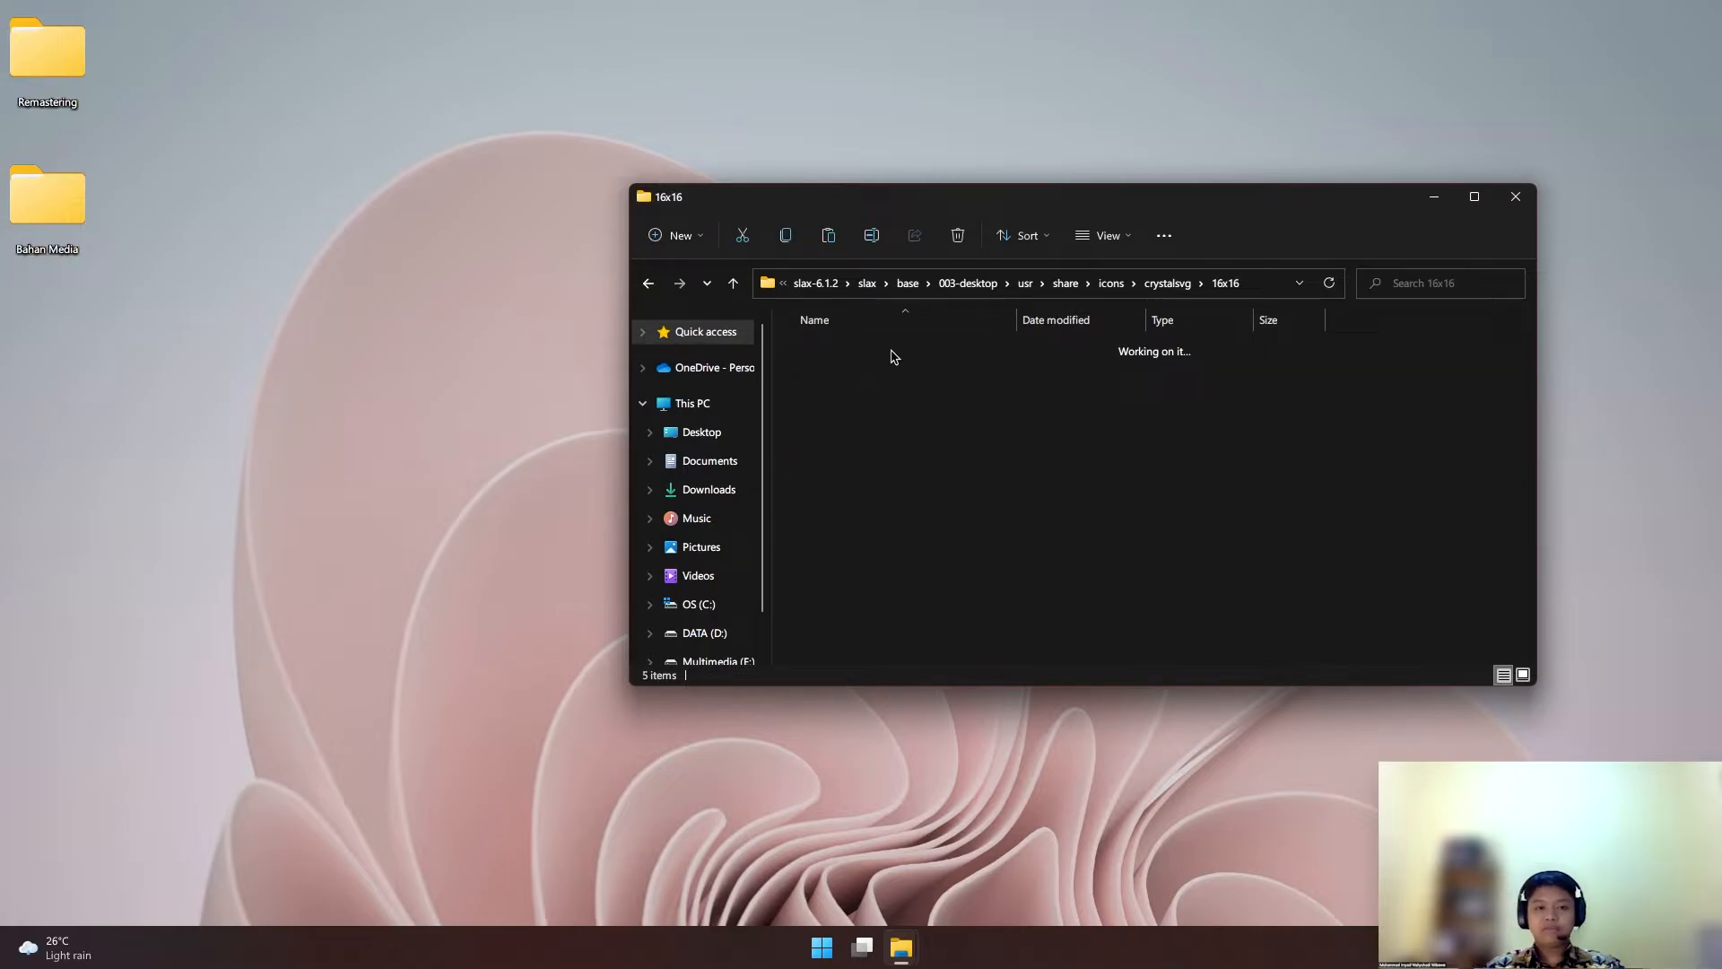
{"action": "double_click", "coordinate": [853, 382]}
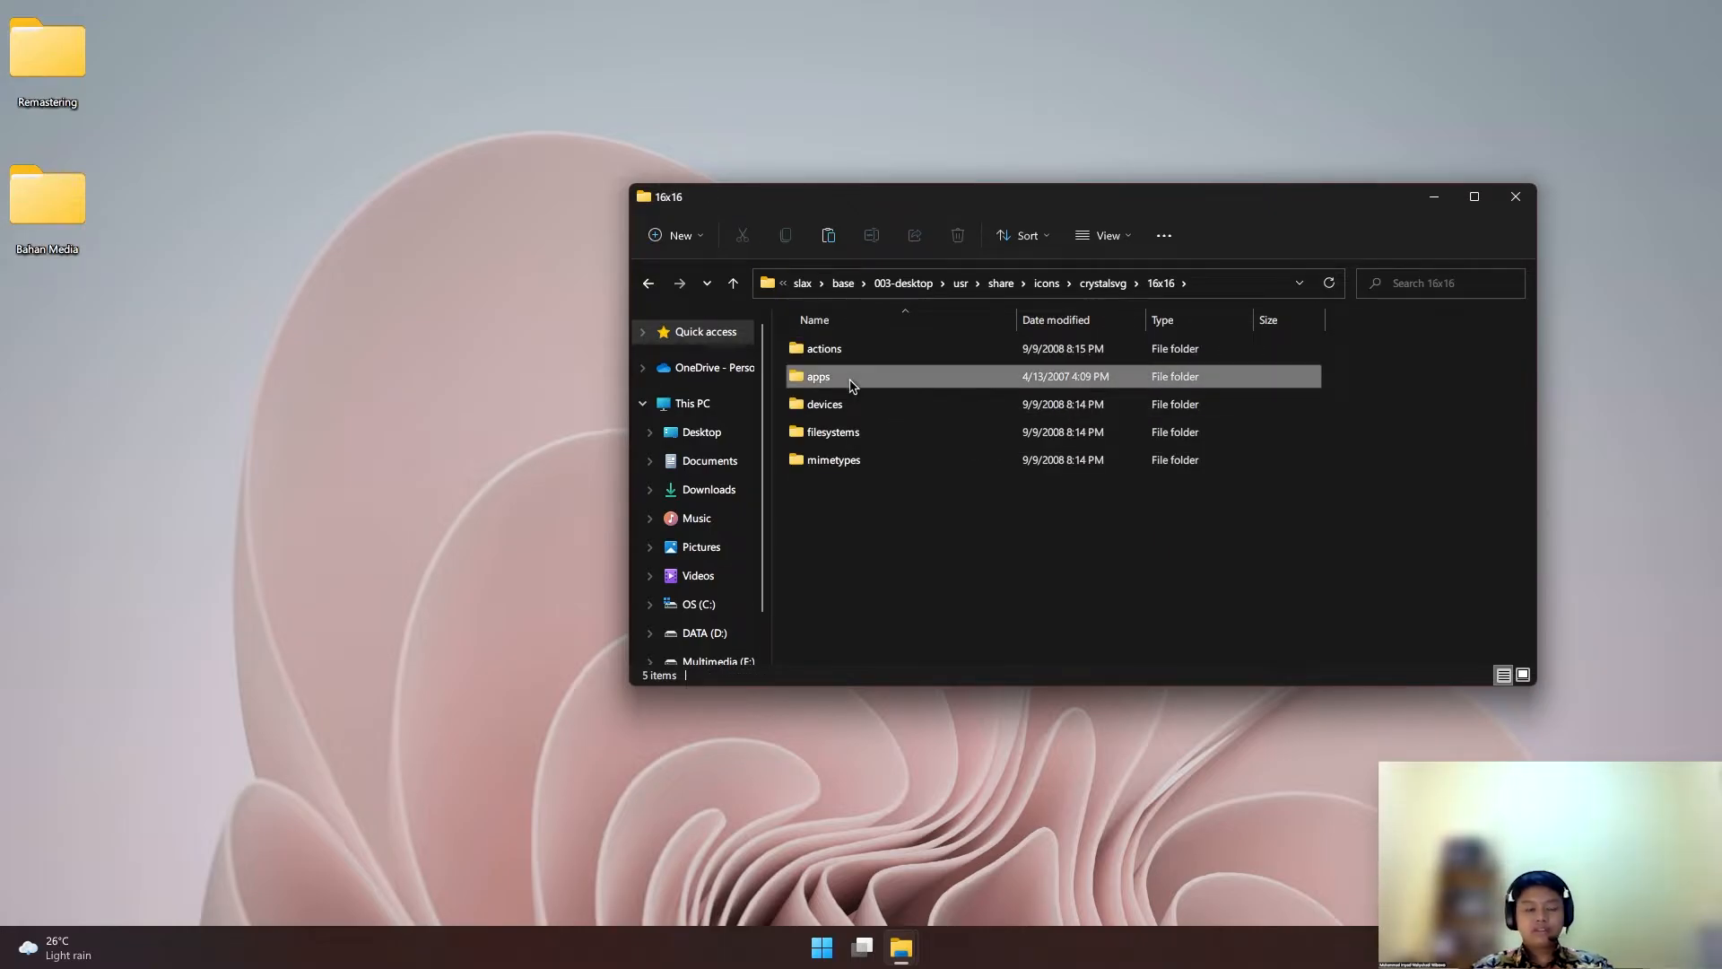
{"action": "scroll", "coordinate": [1150, 462], "scroll_direction": "down", "scroll_amount": 10}
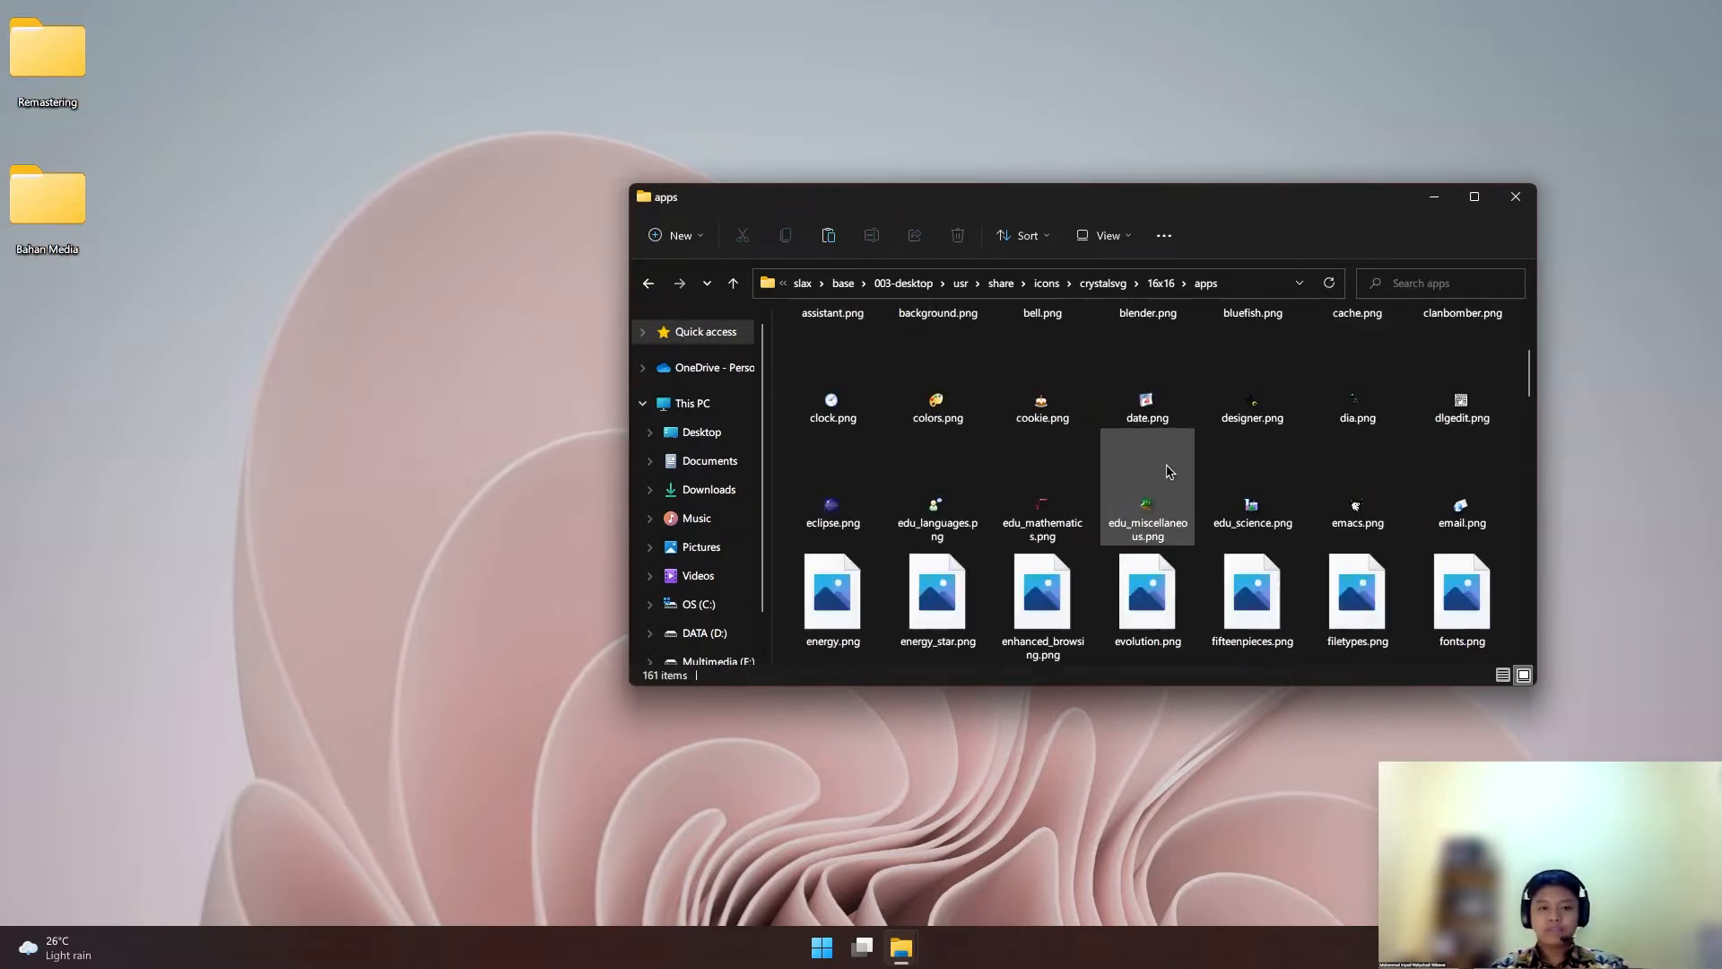
{"action": "scroll", "coordinate": [1172, 476], "scroll_direction": "down", "scroll_amount": 10}
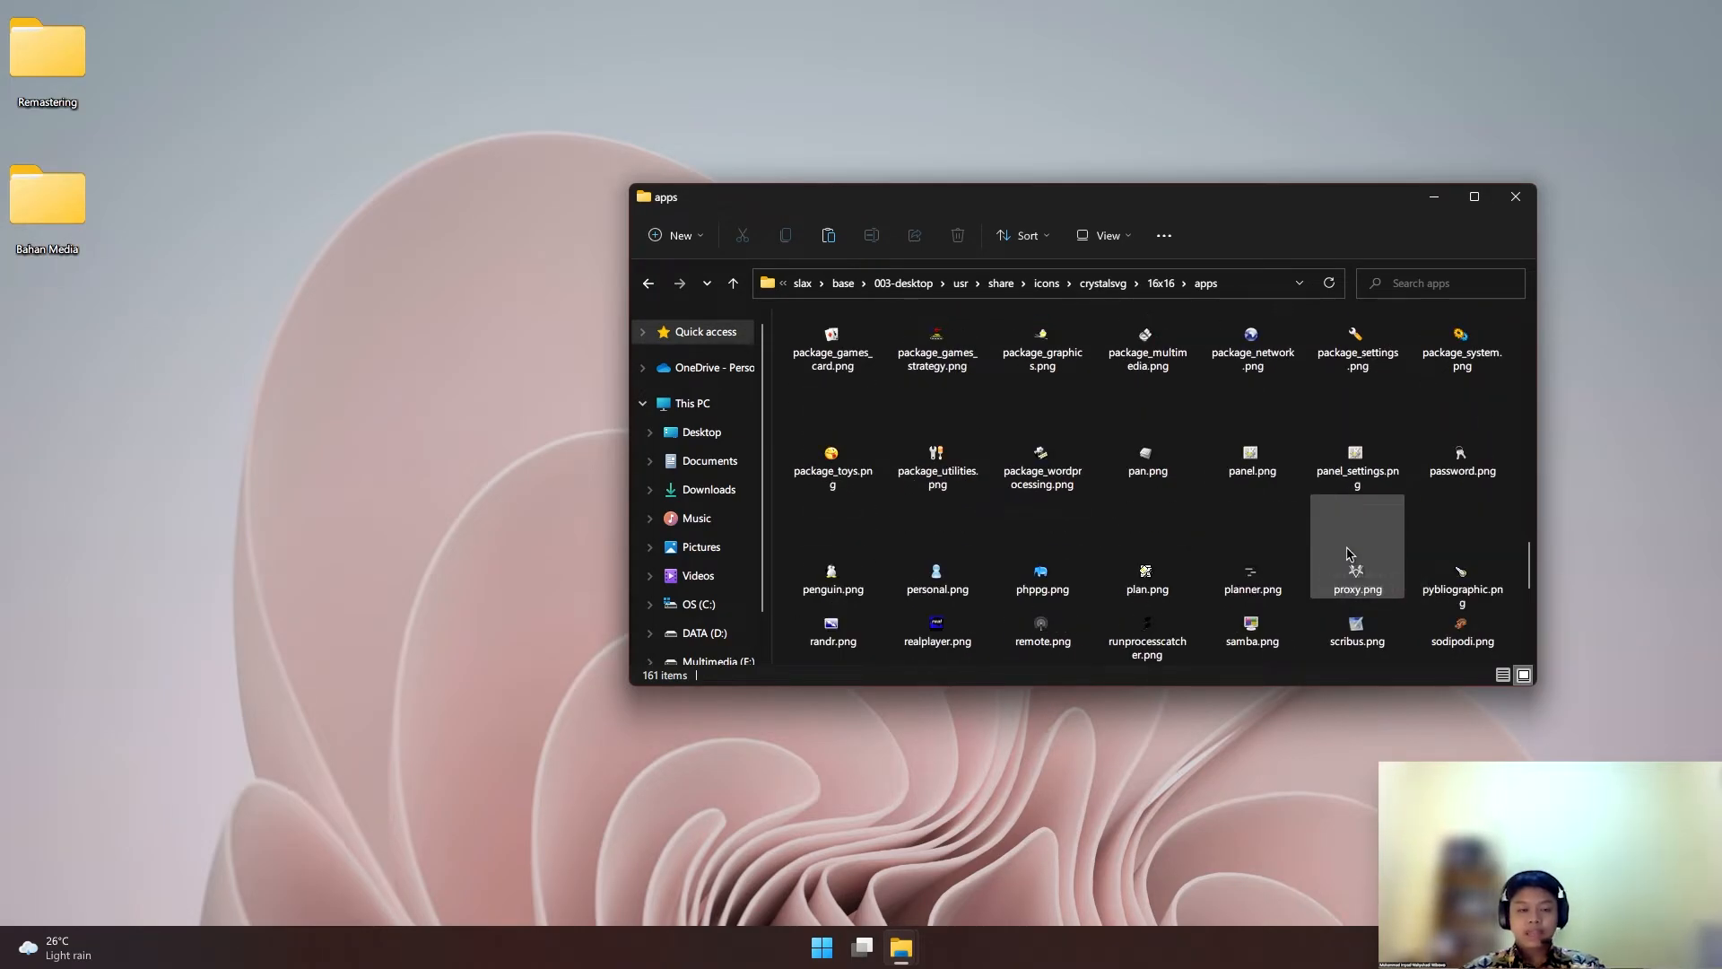
{"action": "scroll", "coordinate": [1346, 549], "scroll_direction": "down", "scroll_amount": 5}
{"action": "scroll", "coordinate": [1354, 552], "scroll_direction": "up", "scroll_amount": 20}
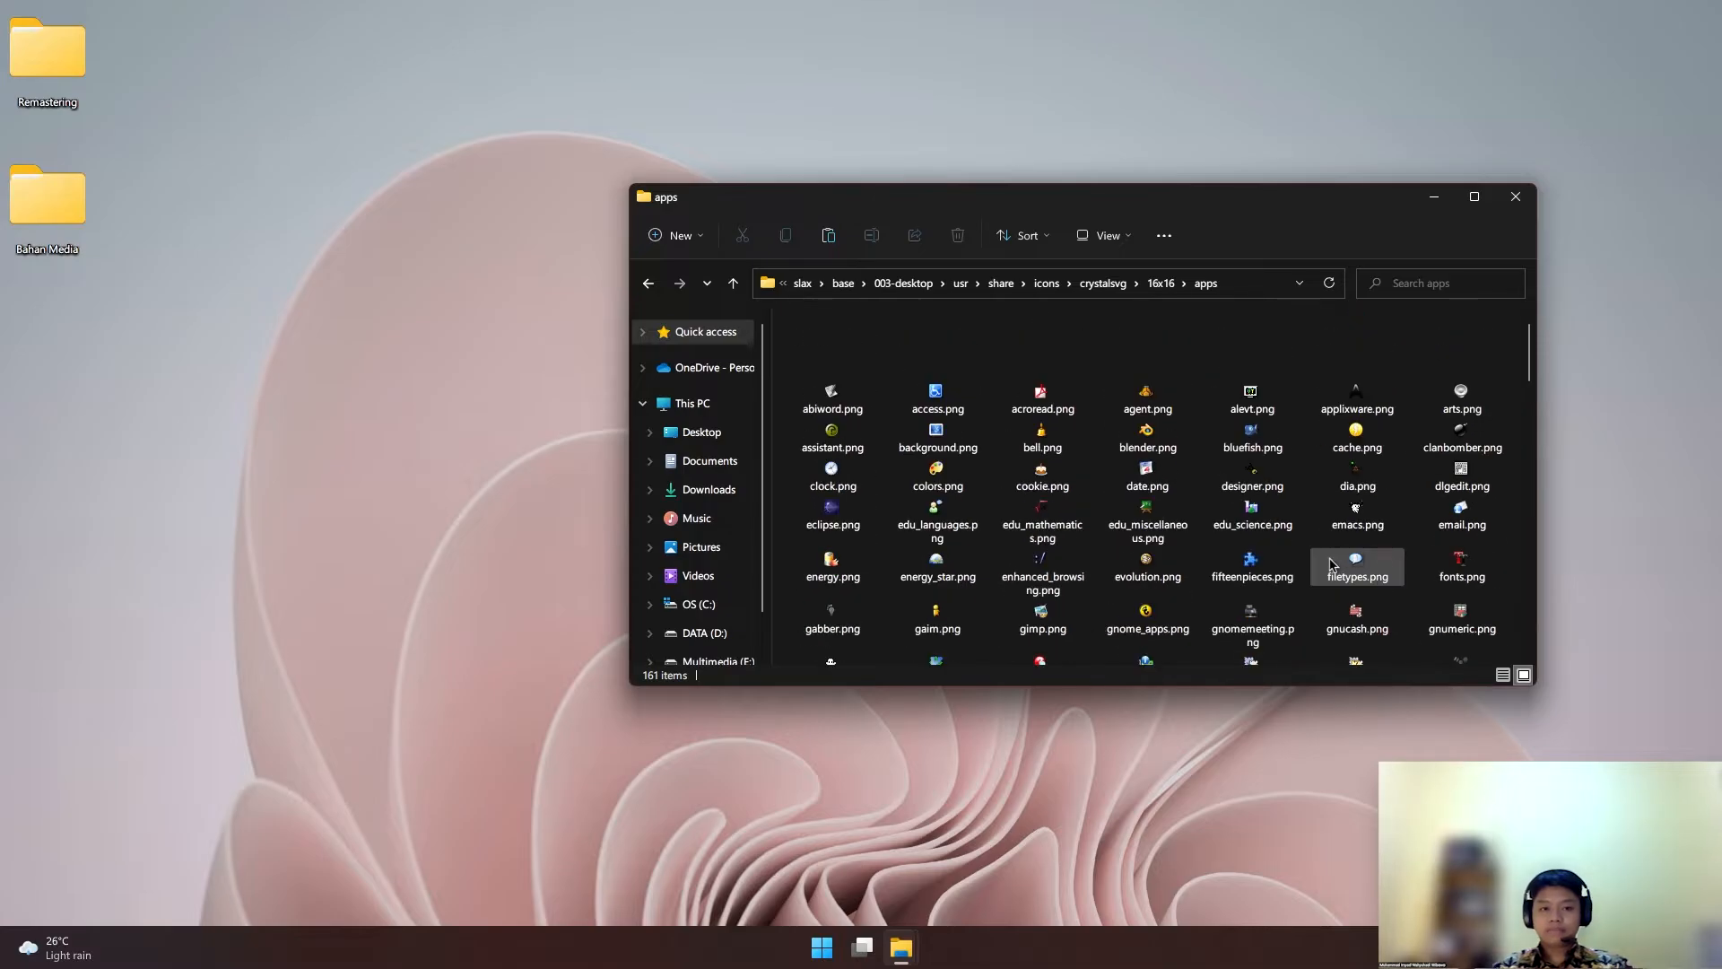
{"action": "left_click", "coordinate": [650, 284]}
{"action": "left_click", "coordinate": [648, 283]}
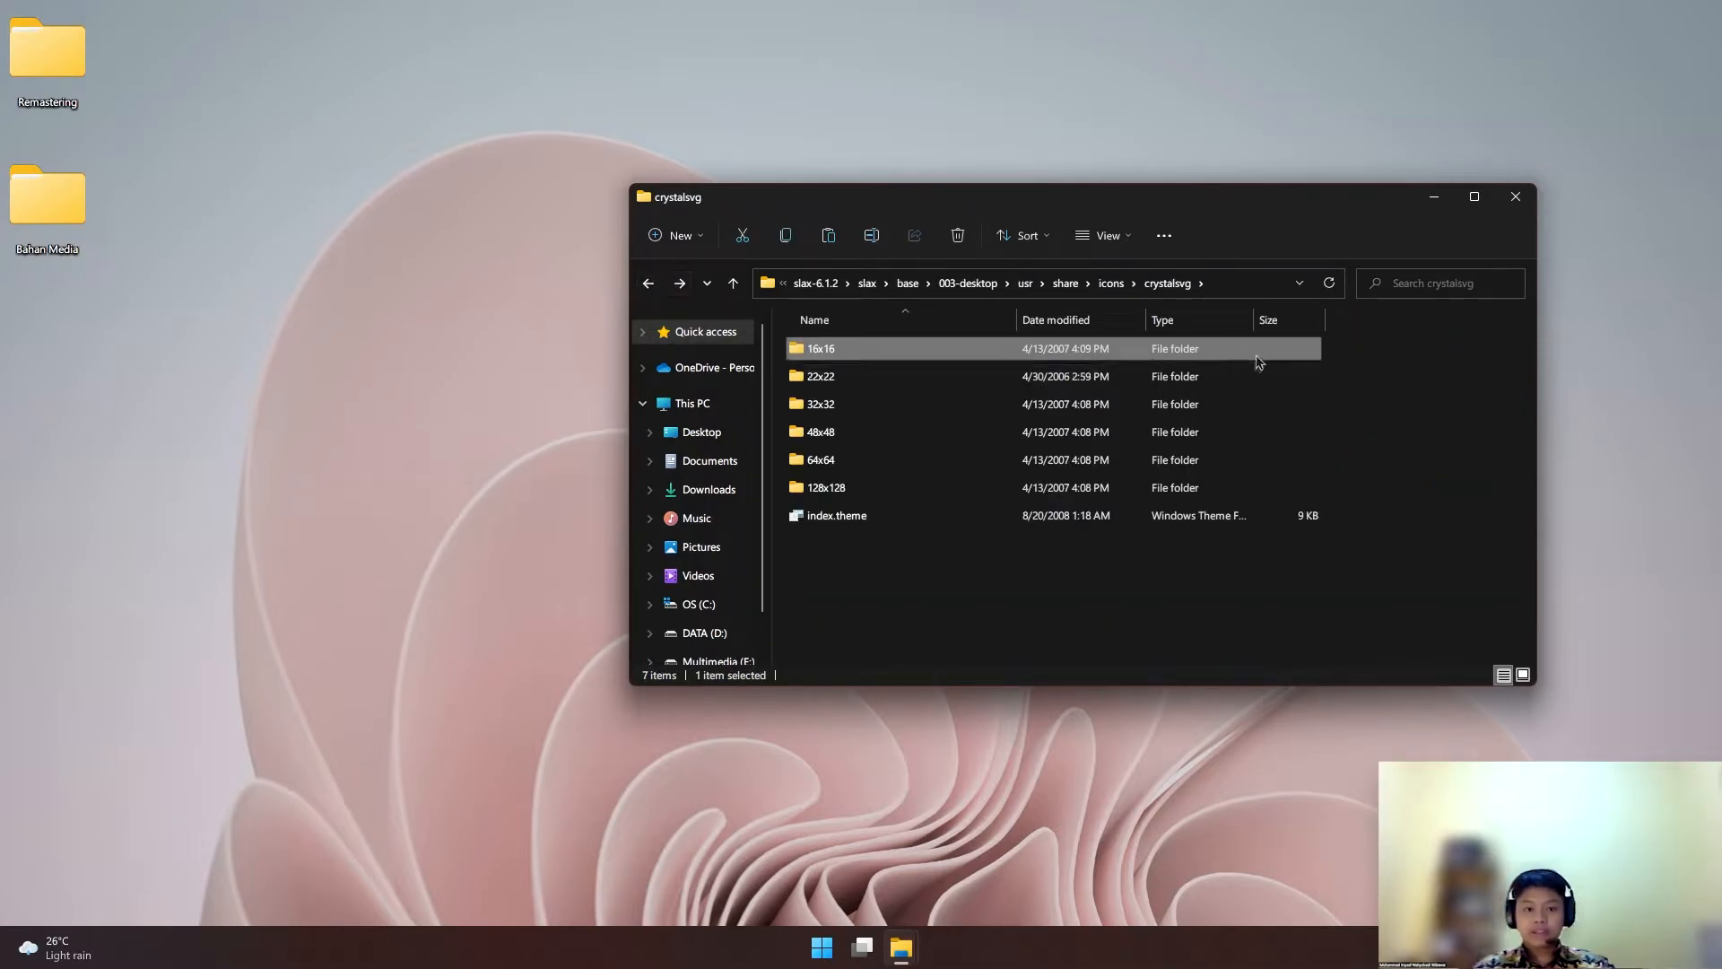
{"action": "left_click", "coordinate": [1086, 462]}
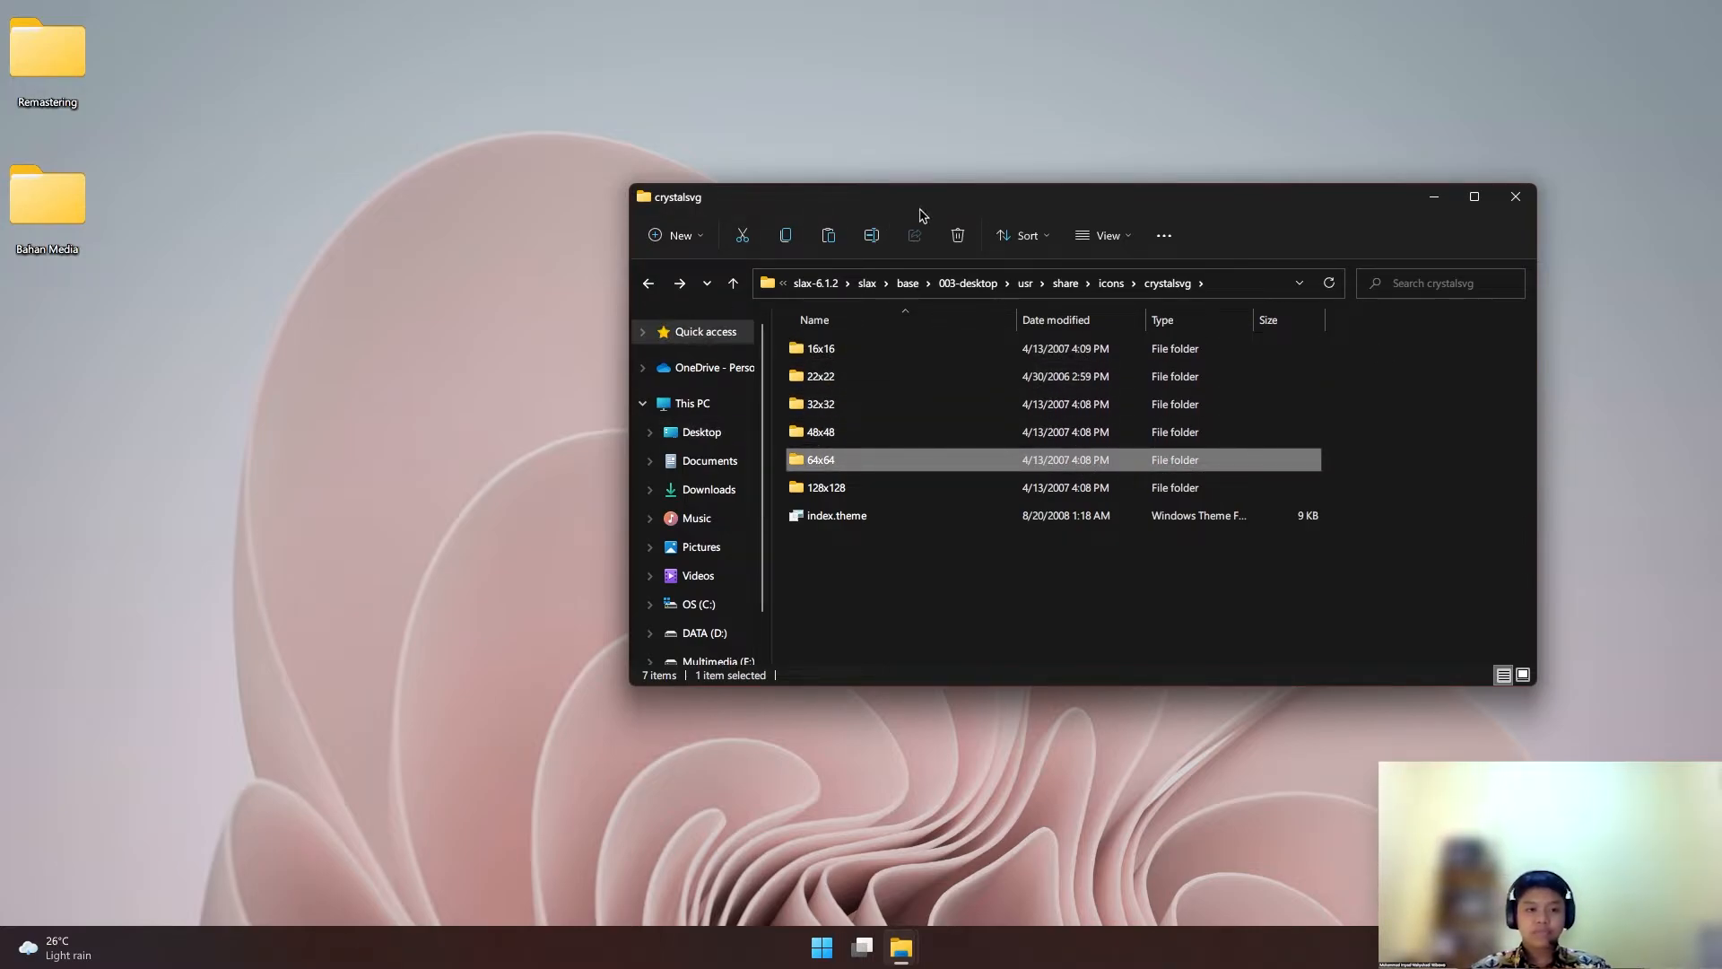
Open the kmenu folder in Bahan Media with its window arranged beside the crystalsvg window
{"action": "double_click", "coordinate": [75, 203]}
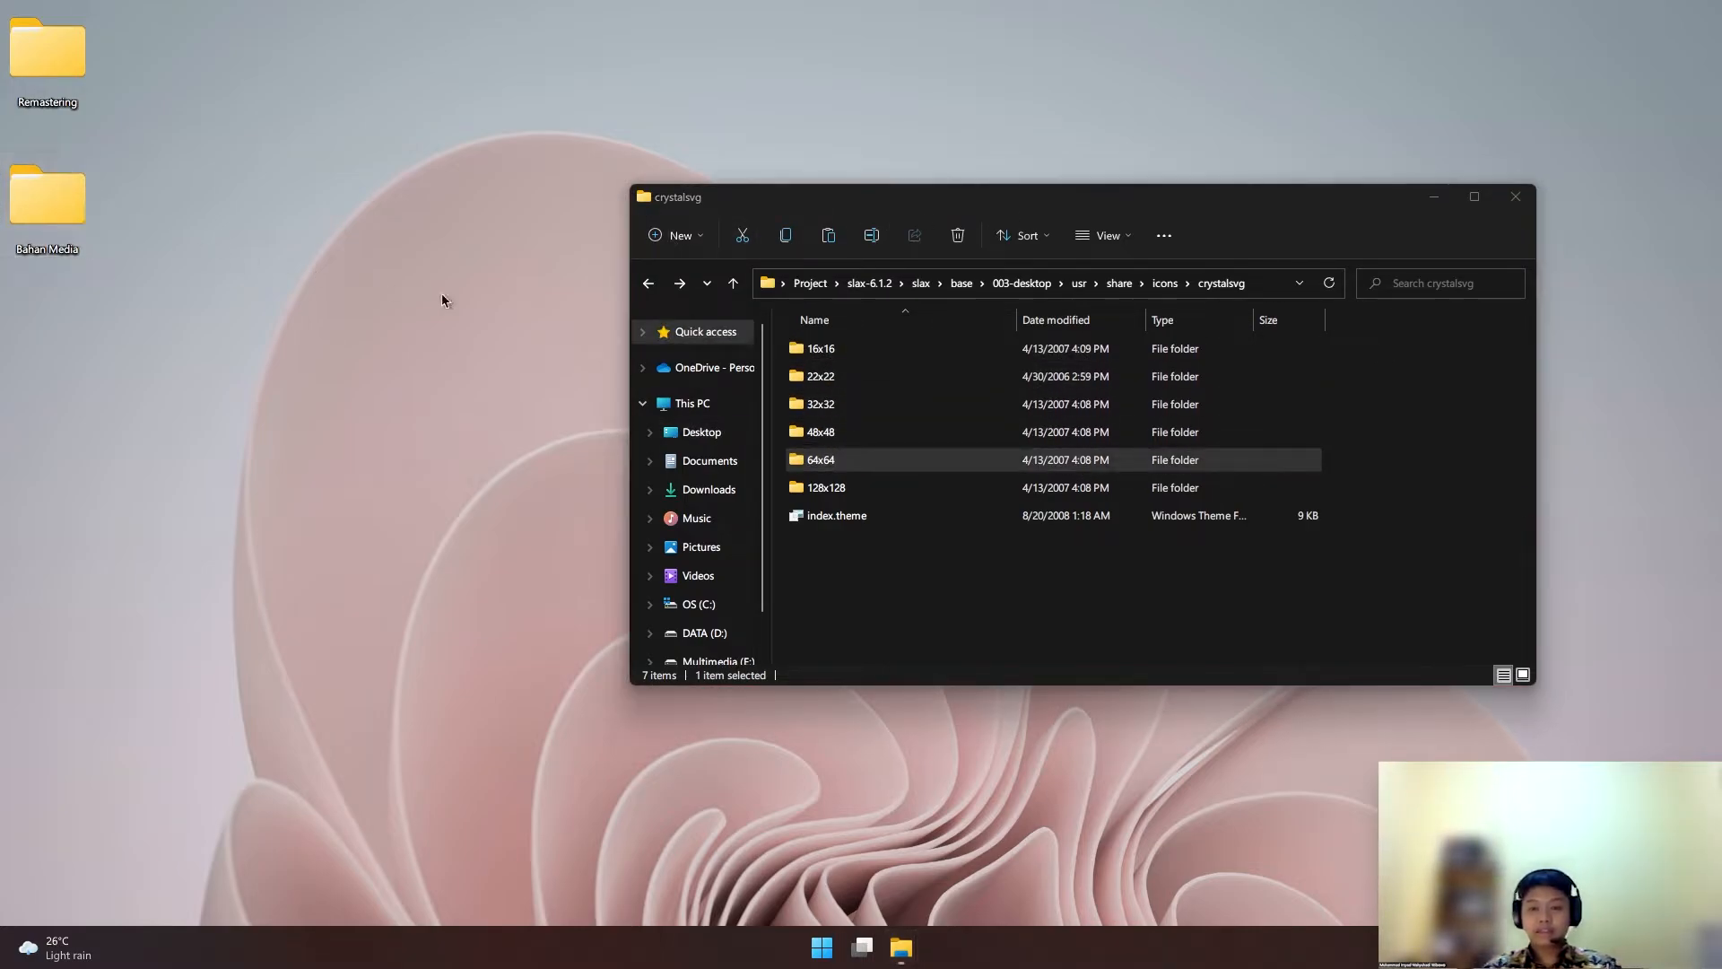
{"action": "left_click_drag", "start_coordinate": [553, 28], "coordinate": [486, 298]}
{"action": "left_click_drag", "start_coordinate": [889, 184], "coordinate": [1056, 176]}
{"action": "left_click", "coordinate": [251, 478]}
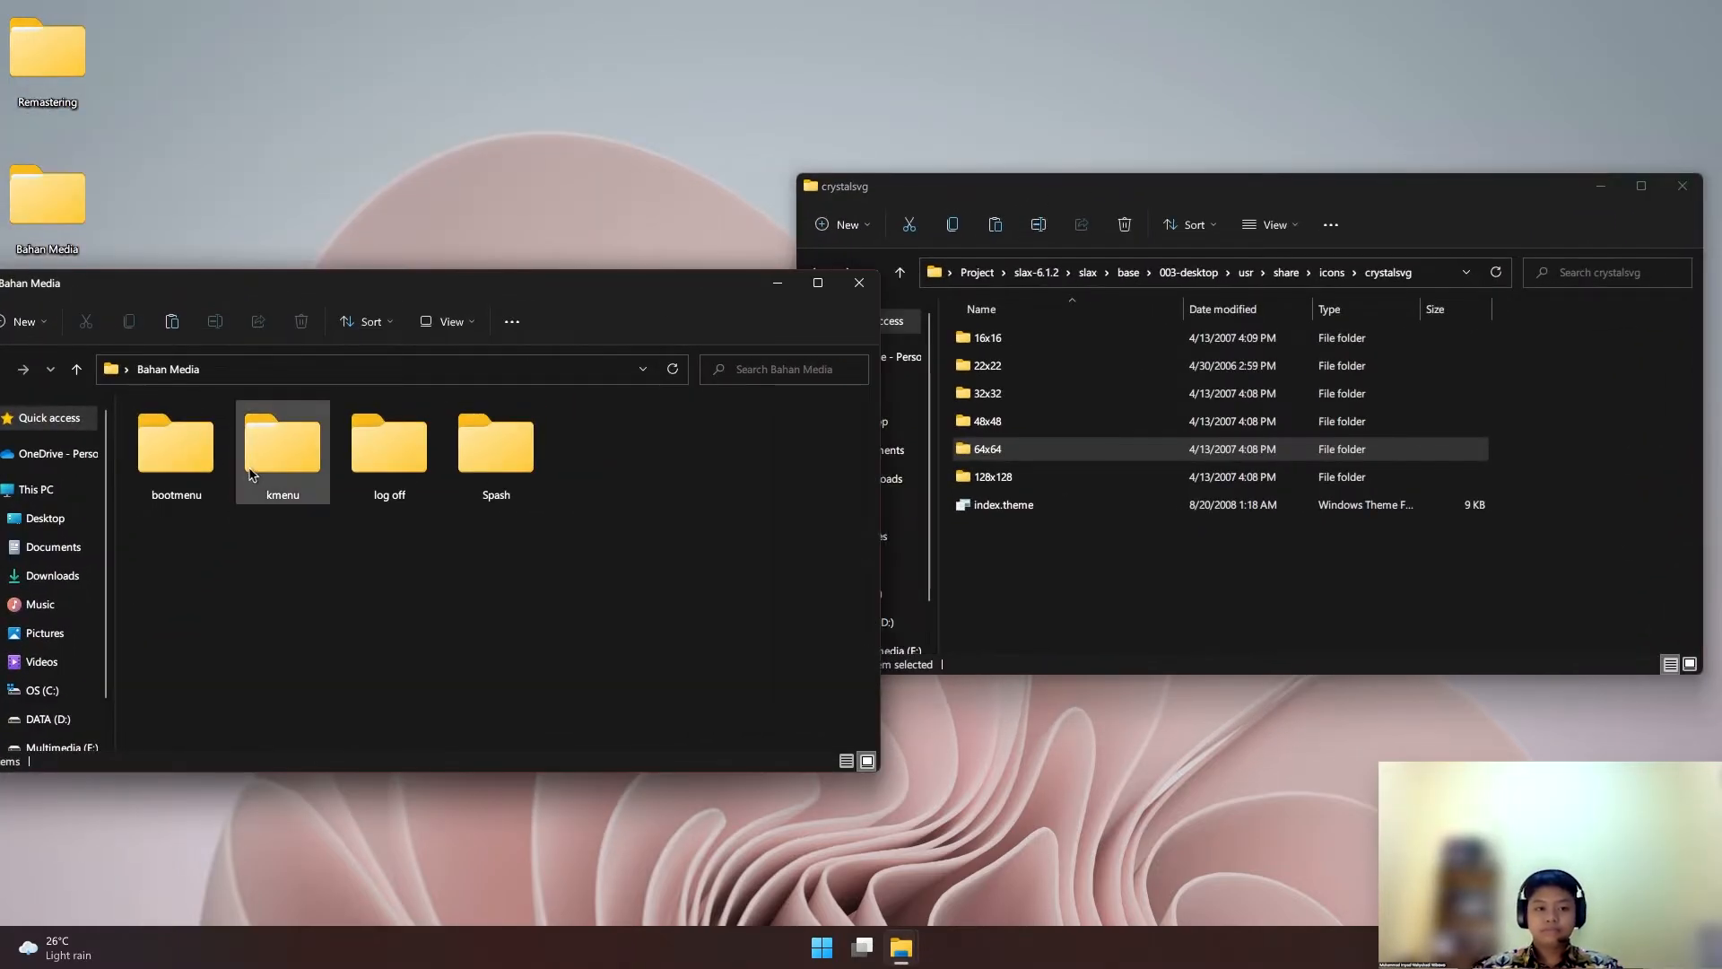
{"action": "double_click", "coordinate": [296, 475]}
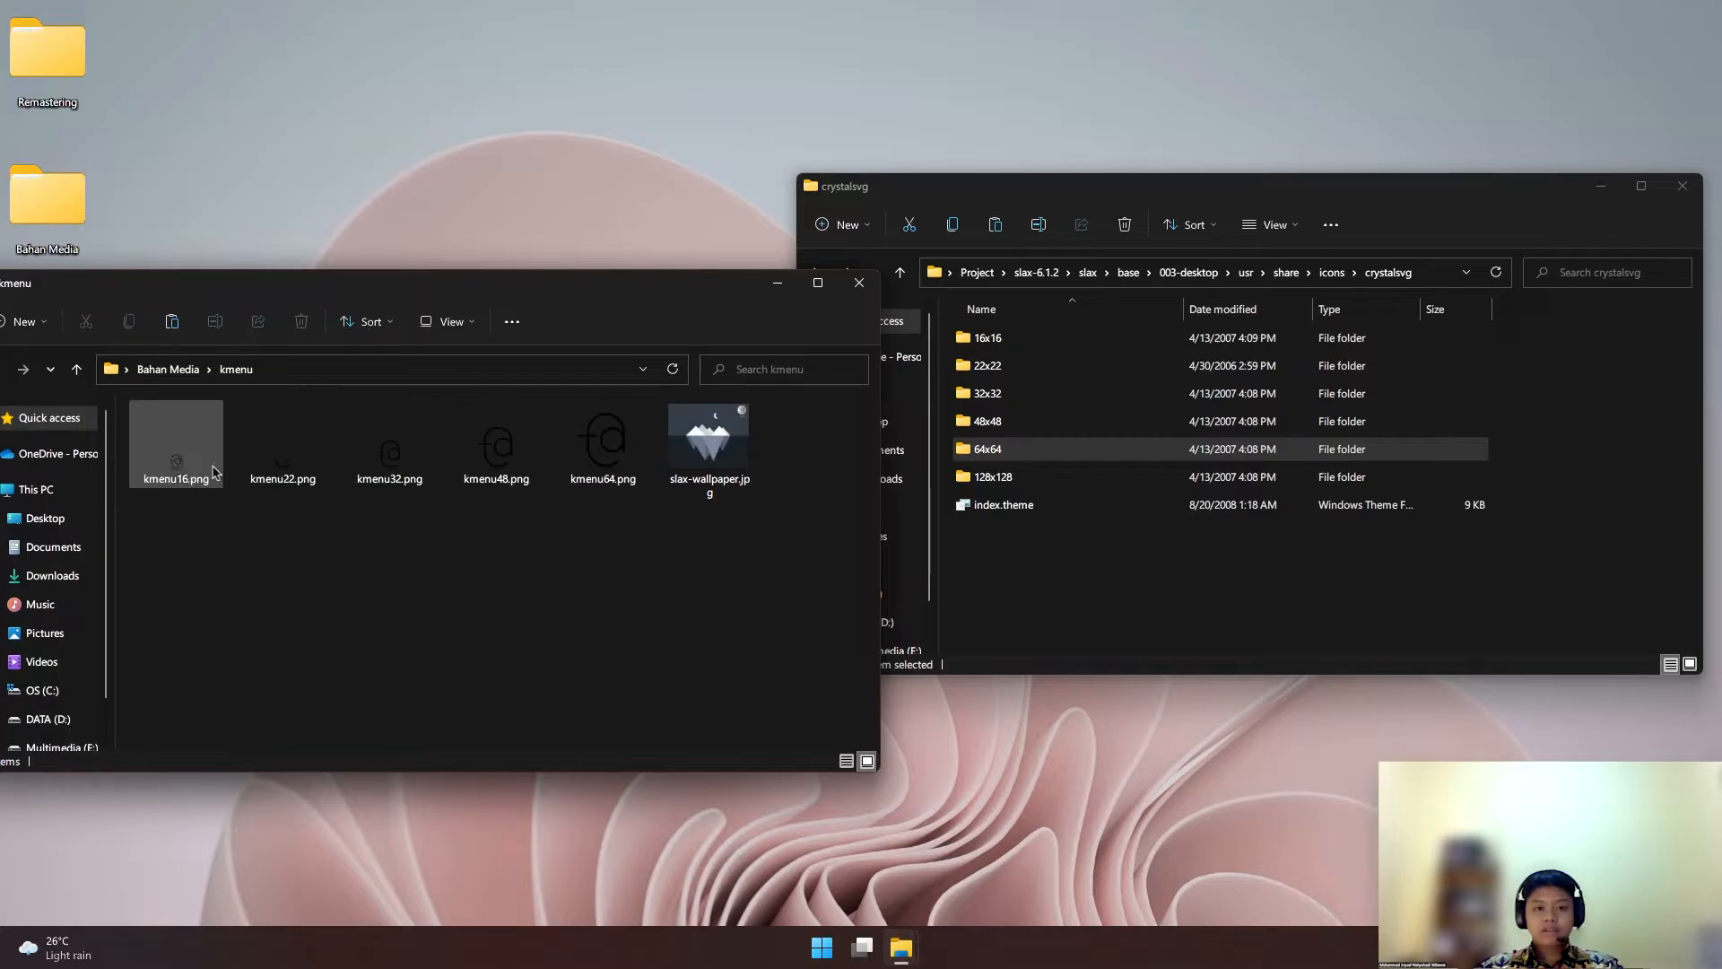
Open the apps folder within 16x16, show its files as a detailed list and select kmenu.png
{"action": "double_click", "coordinate": [988, 338]}
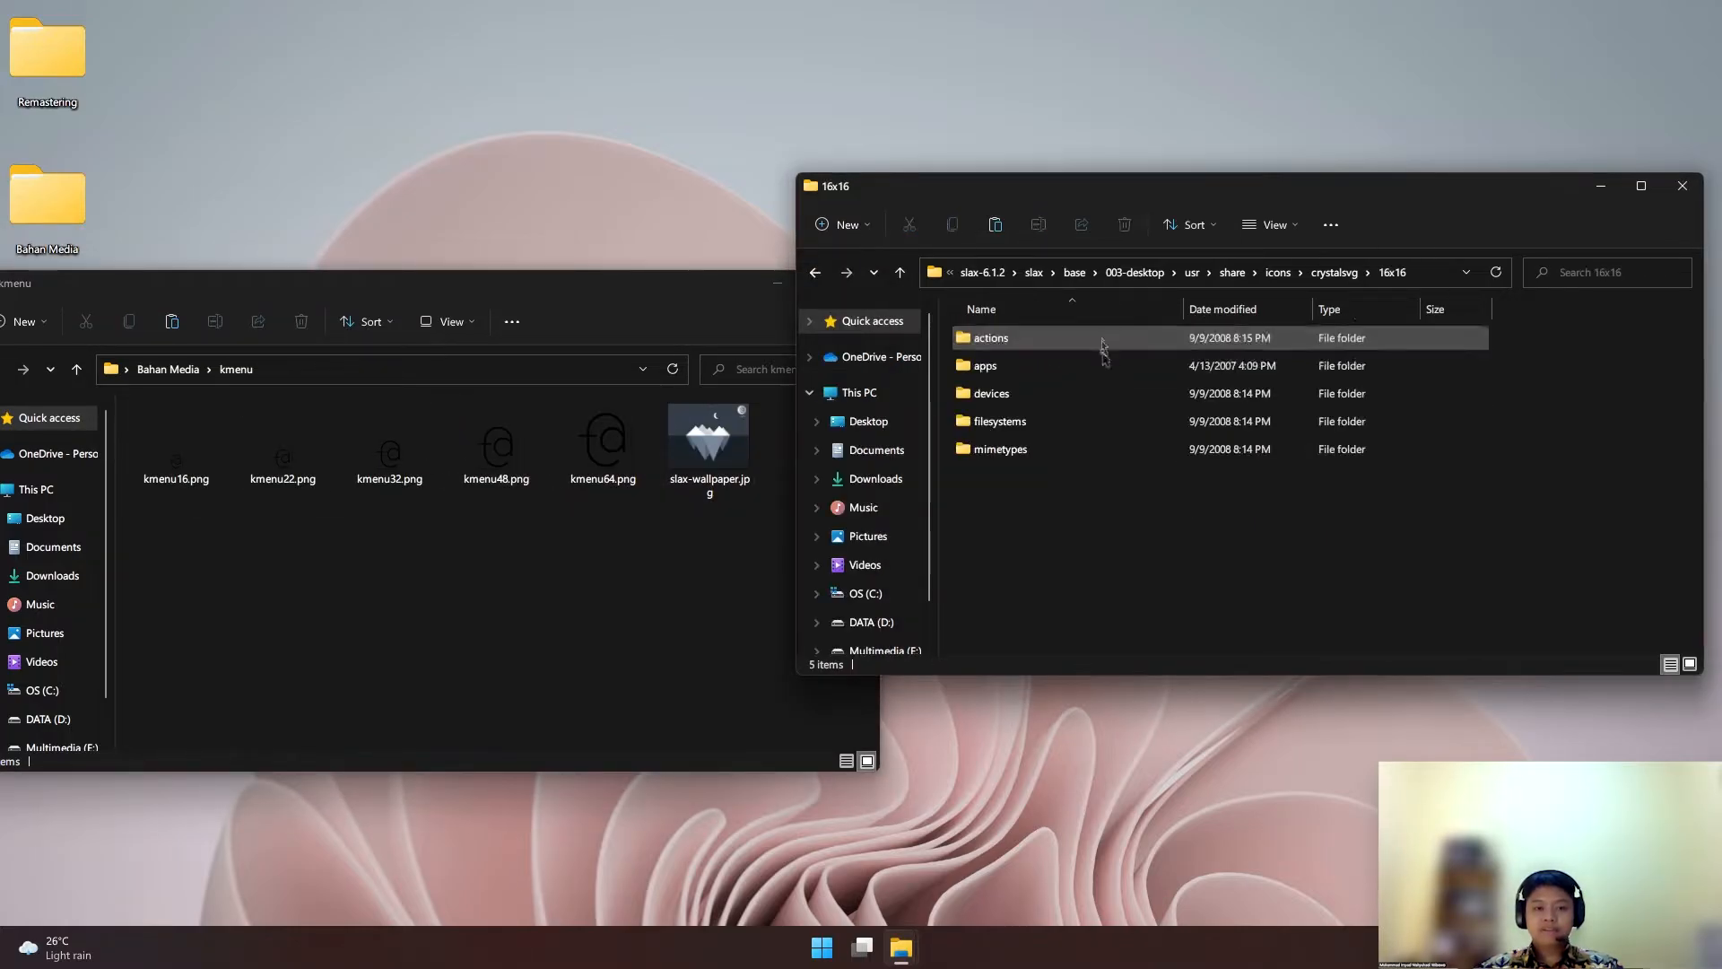
{"action": "double_click", "coordinate": [1095, 368]}
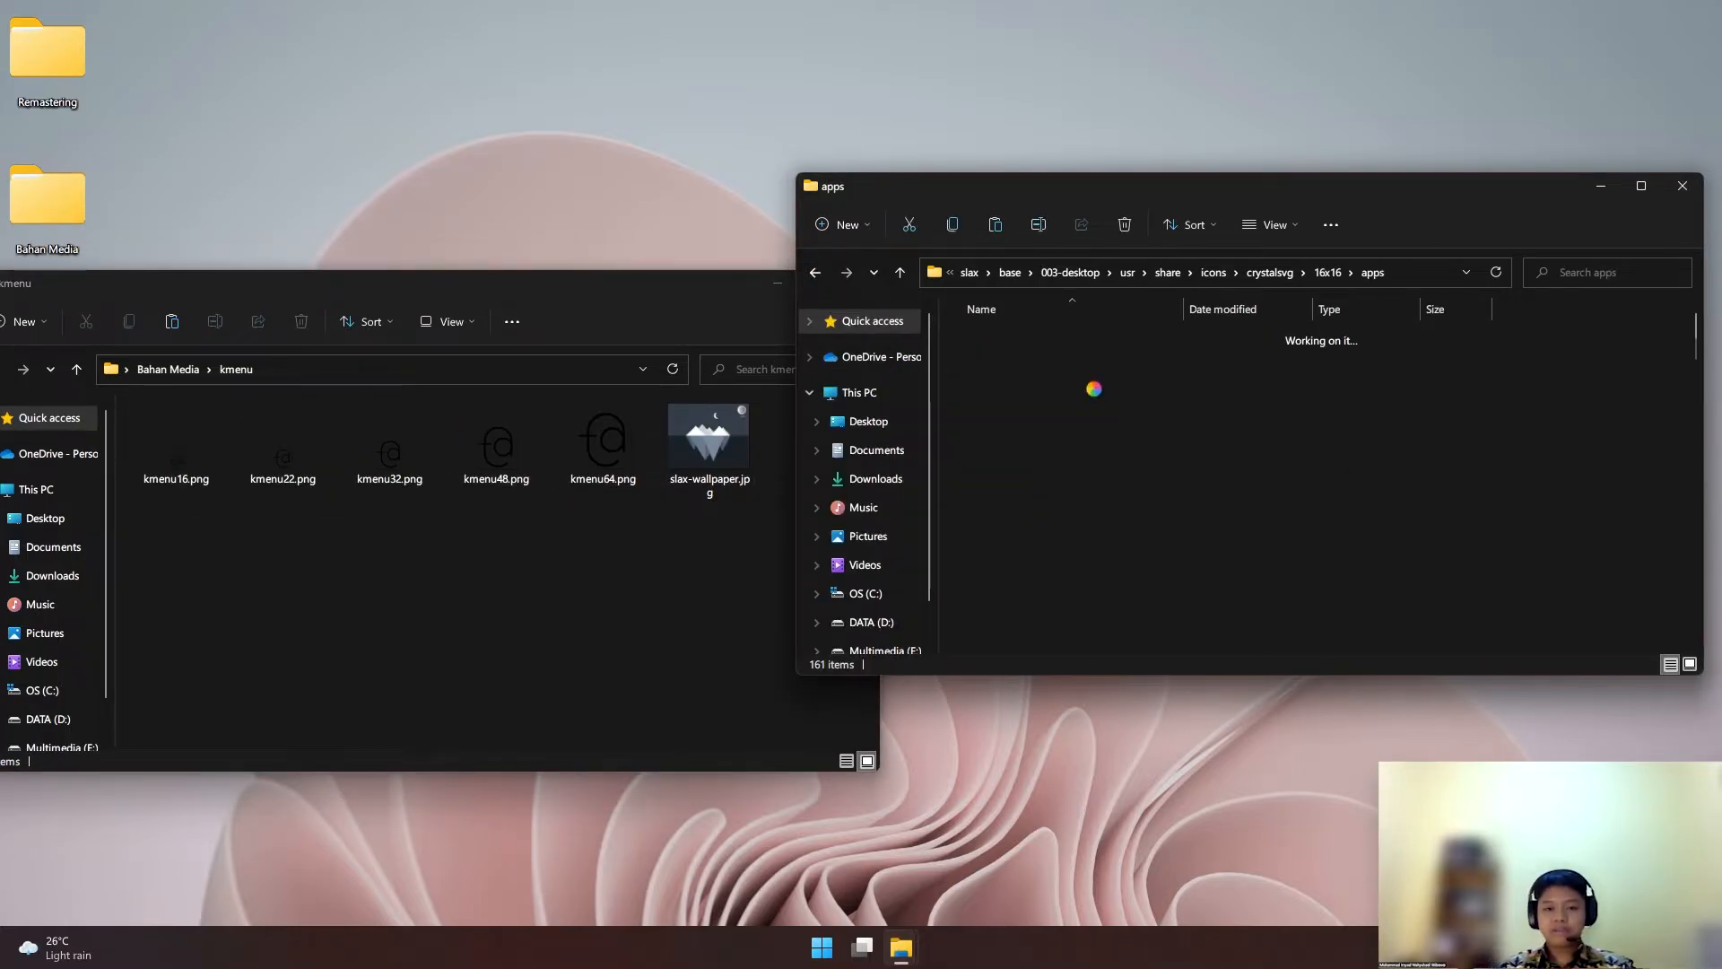
{"action": "scroll", "coordinate": [1642, 642], "scroll_direction": "down", "scroll_amount": 2}
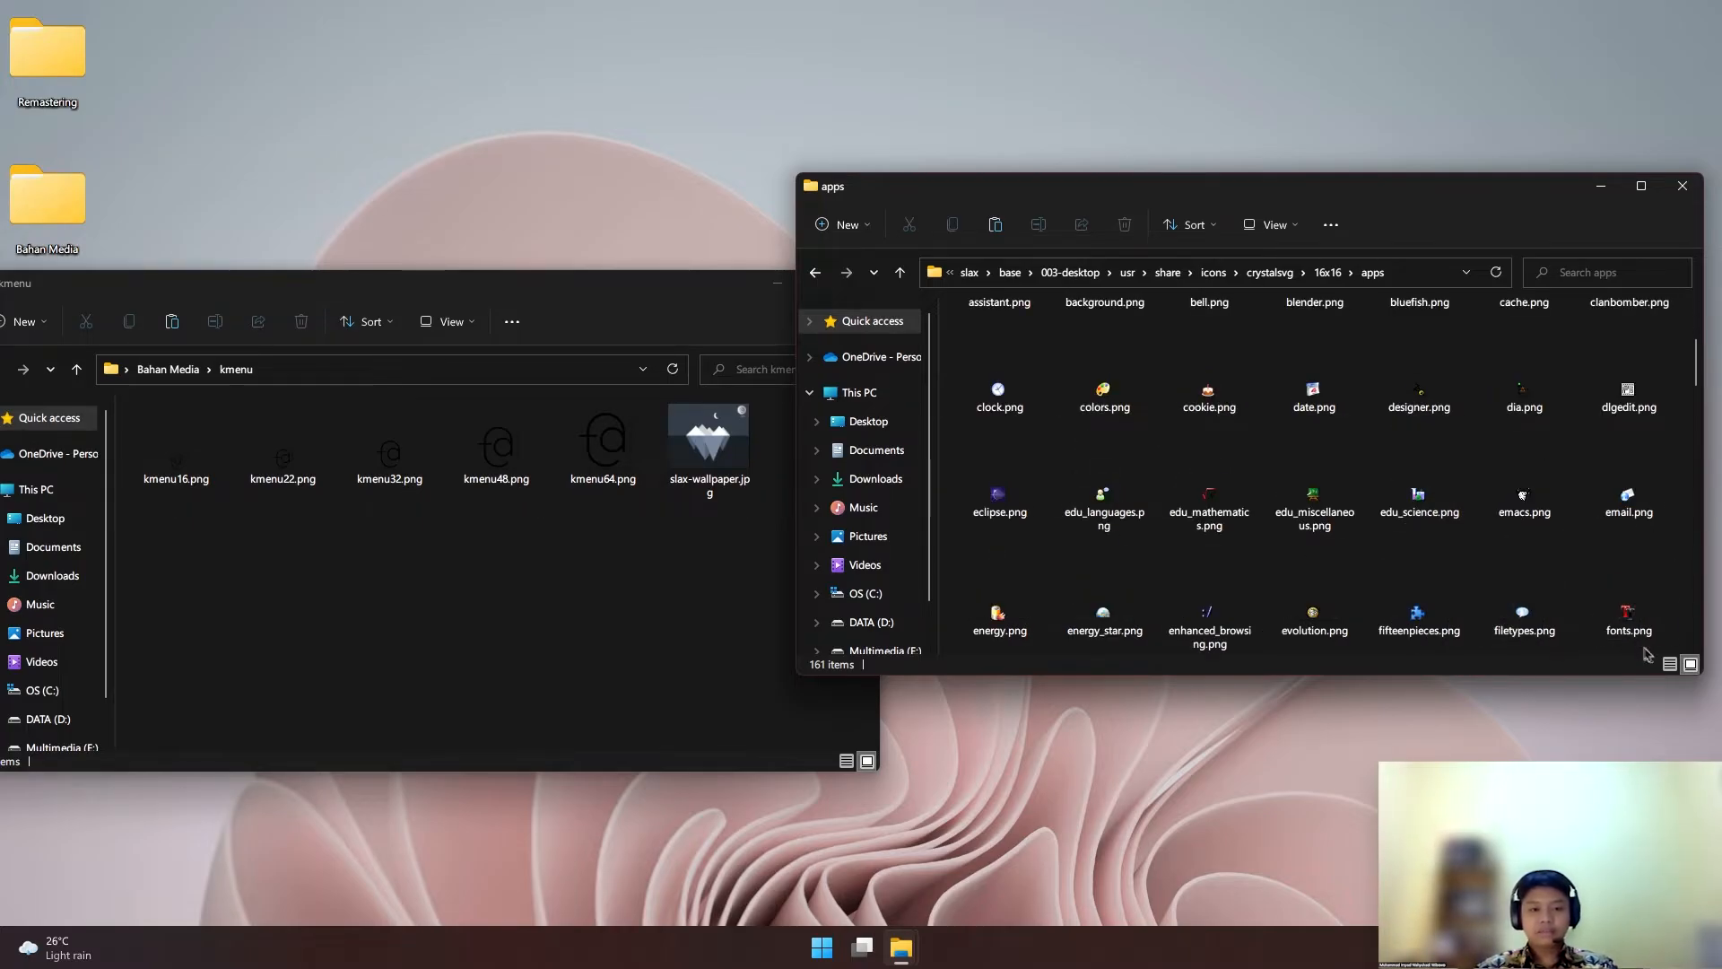
{"action": "left_click", "coordinate": [1671, 664]}
{"action": "scroll", "coordinate": [1316, 474], "scroll_direction": "down", "scroll_amount": 7}
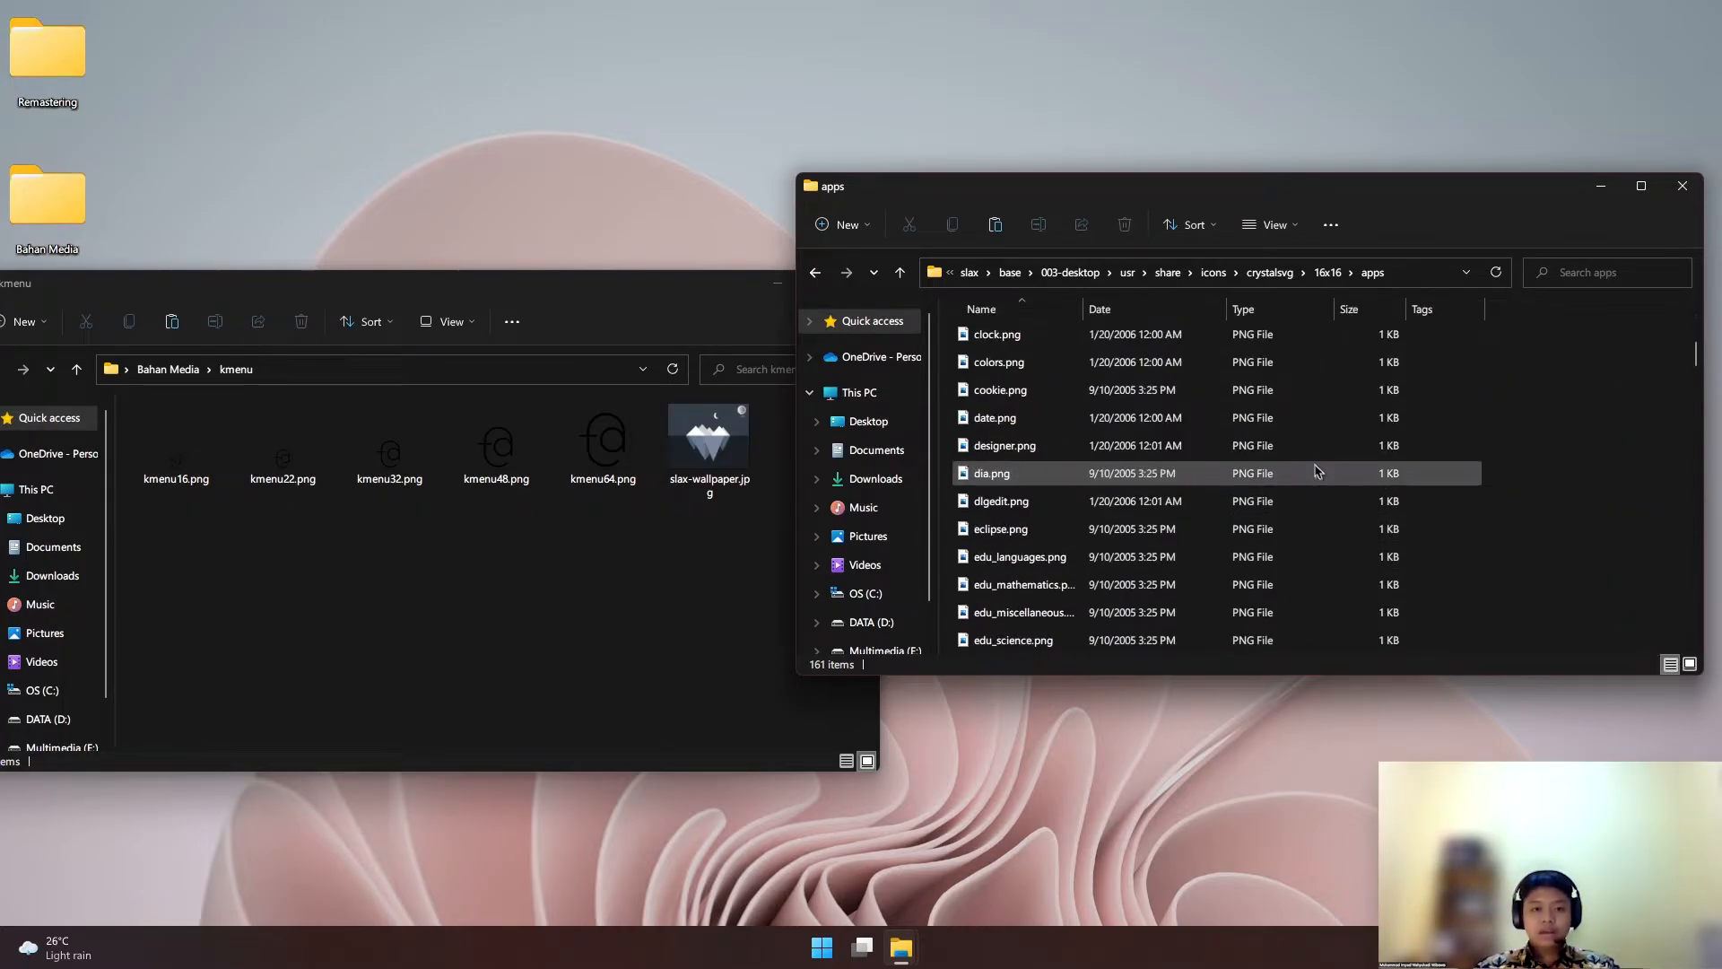
{"action": "scroll", "coordinate": [1315, 473], "scroll_direction": "down", "scroll_amount": 14}
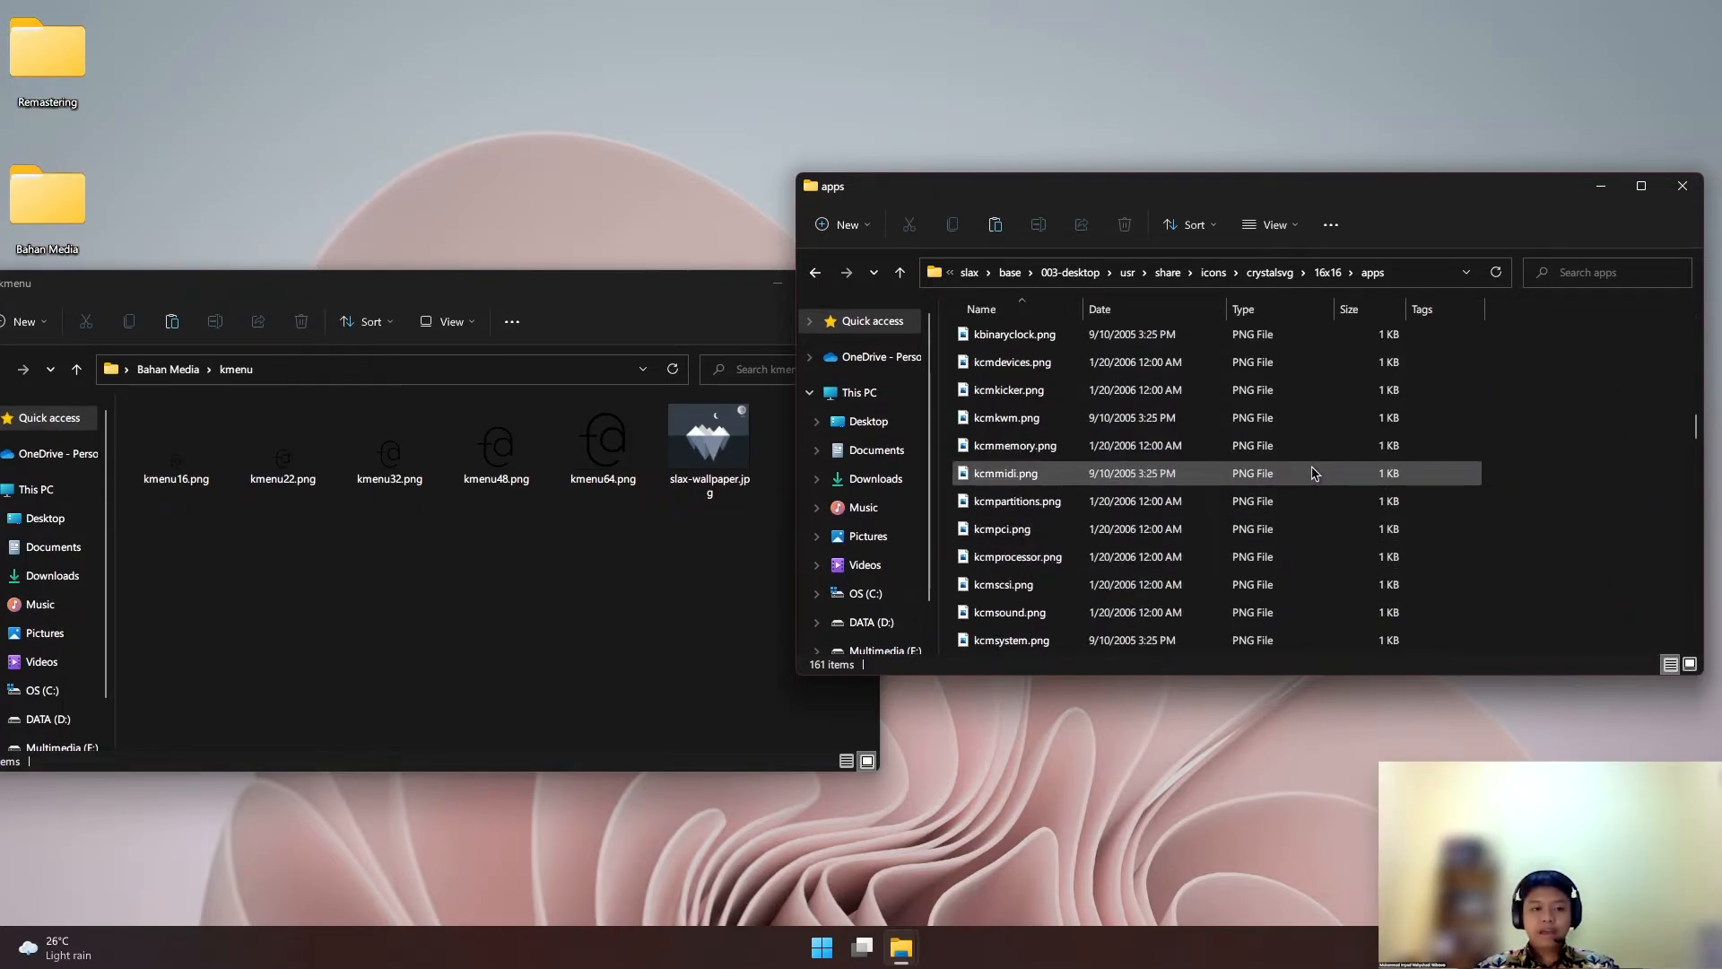
{"action": "scroll", "coordinate": [1312, 479], "scroll_direction": "up", "scroll_amount": 2}
{"action": "scroll", "coordinate": [1305, 489], "scroll_direction": "up", "scroll_amount": 3}
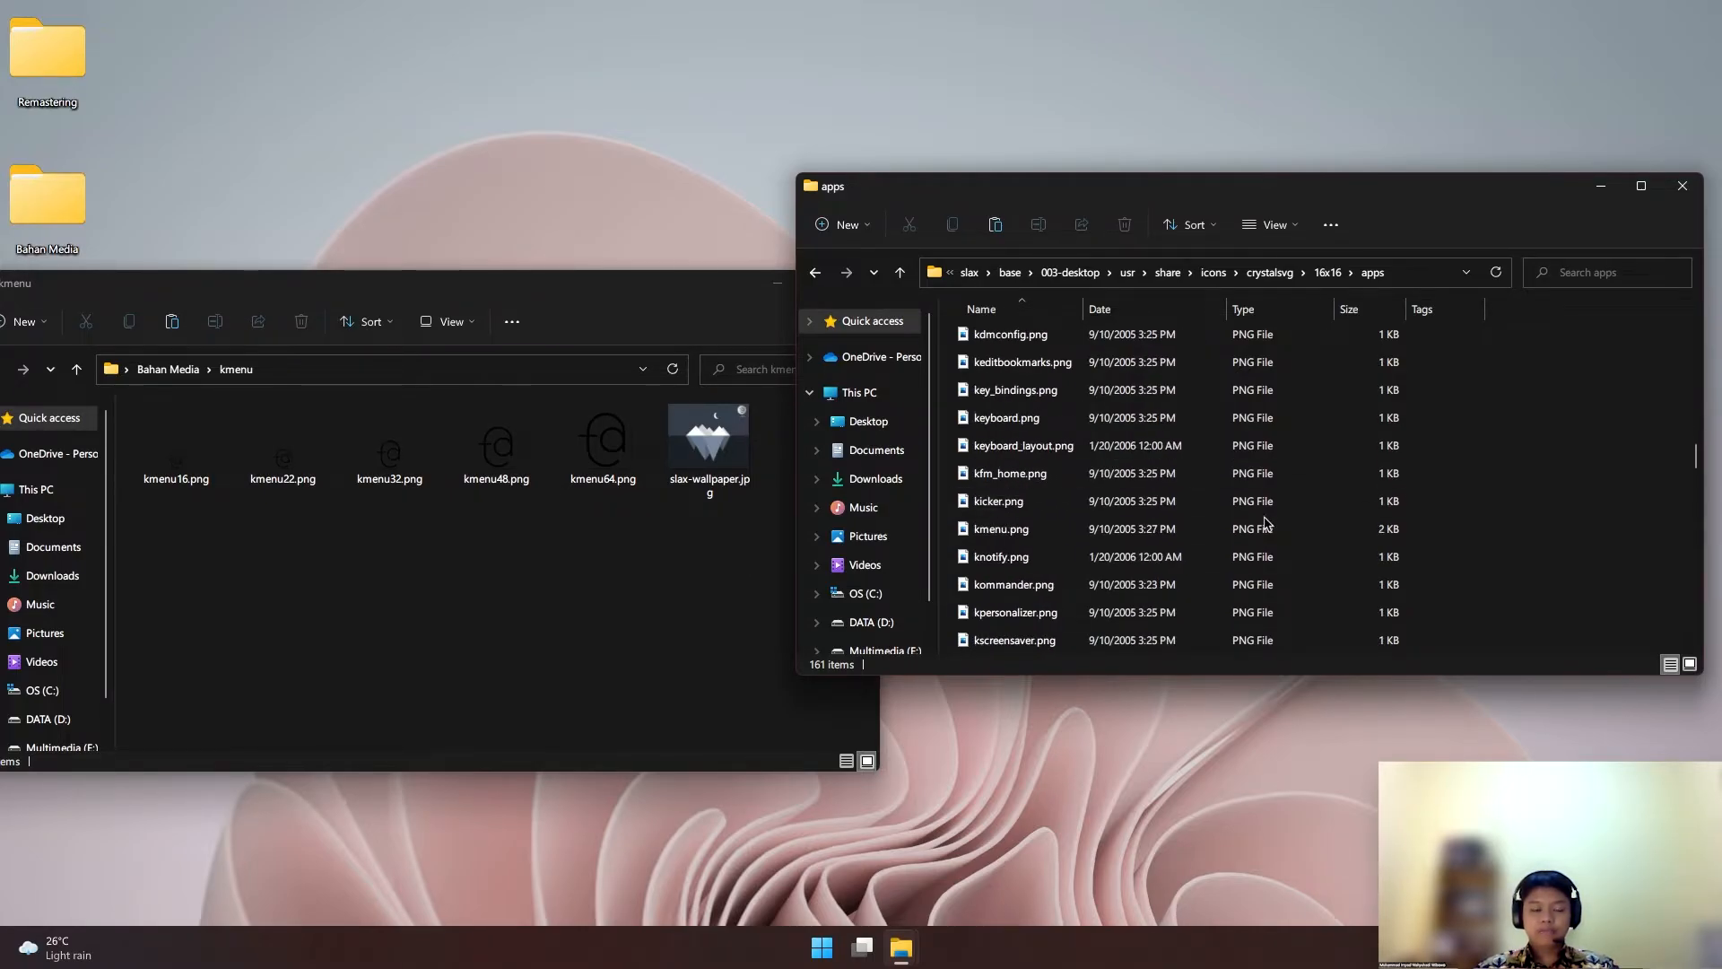
{"action": "left_click", "coordinate": [1006, 530]}
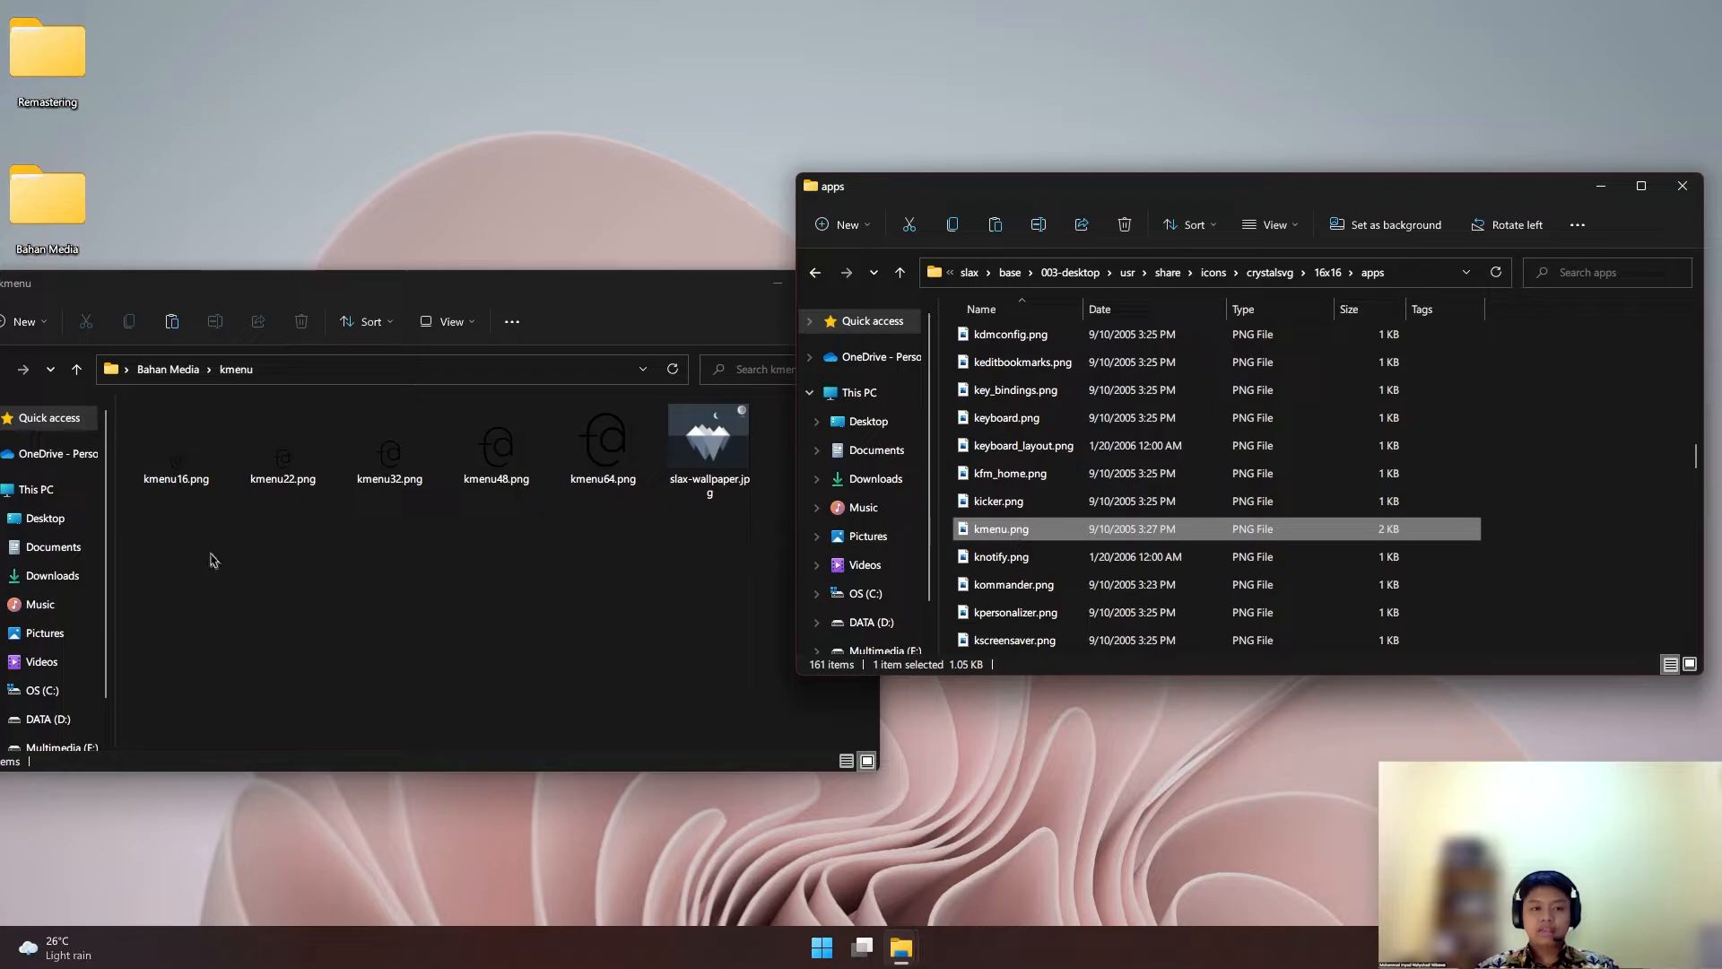
Move kmenu16.png from the kmenu folder into the 16x16 apps folder and delete the original kmenu.png there
{"action": "left_click", "coordinate": [185, 543]}
{"action": "left_click", "coordinate": [181, 460]}
{"action": "left_click_drag", "start_coordinate": [181, 460], "coordinate": [1386, 560]}
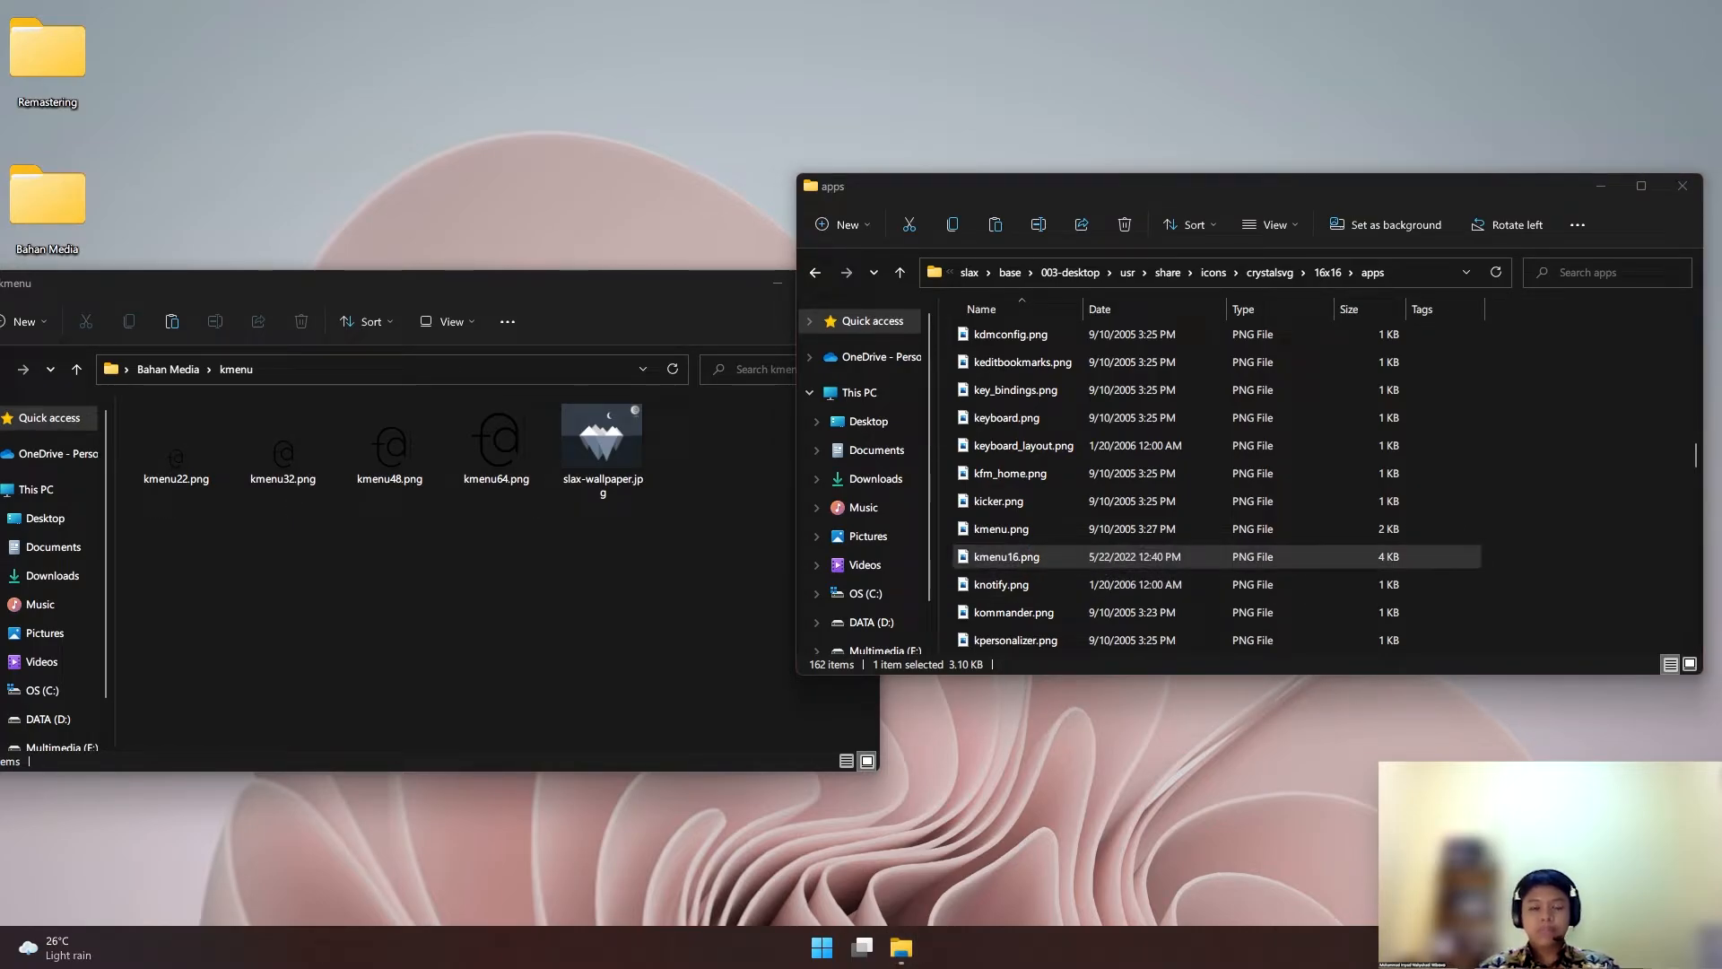
{"action": "left_click", "coordinate": [1188, 565]}
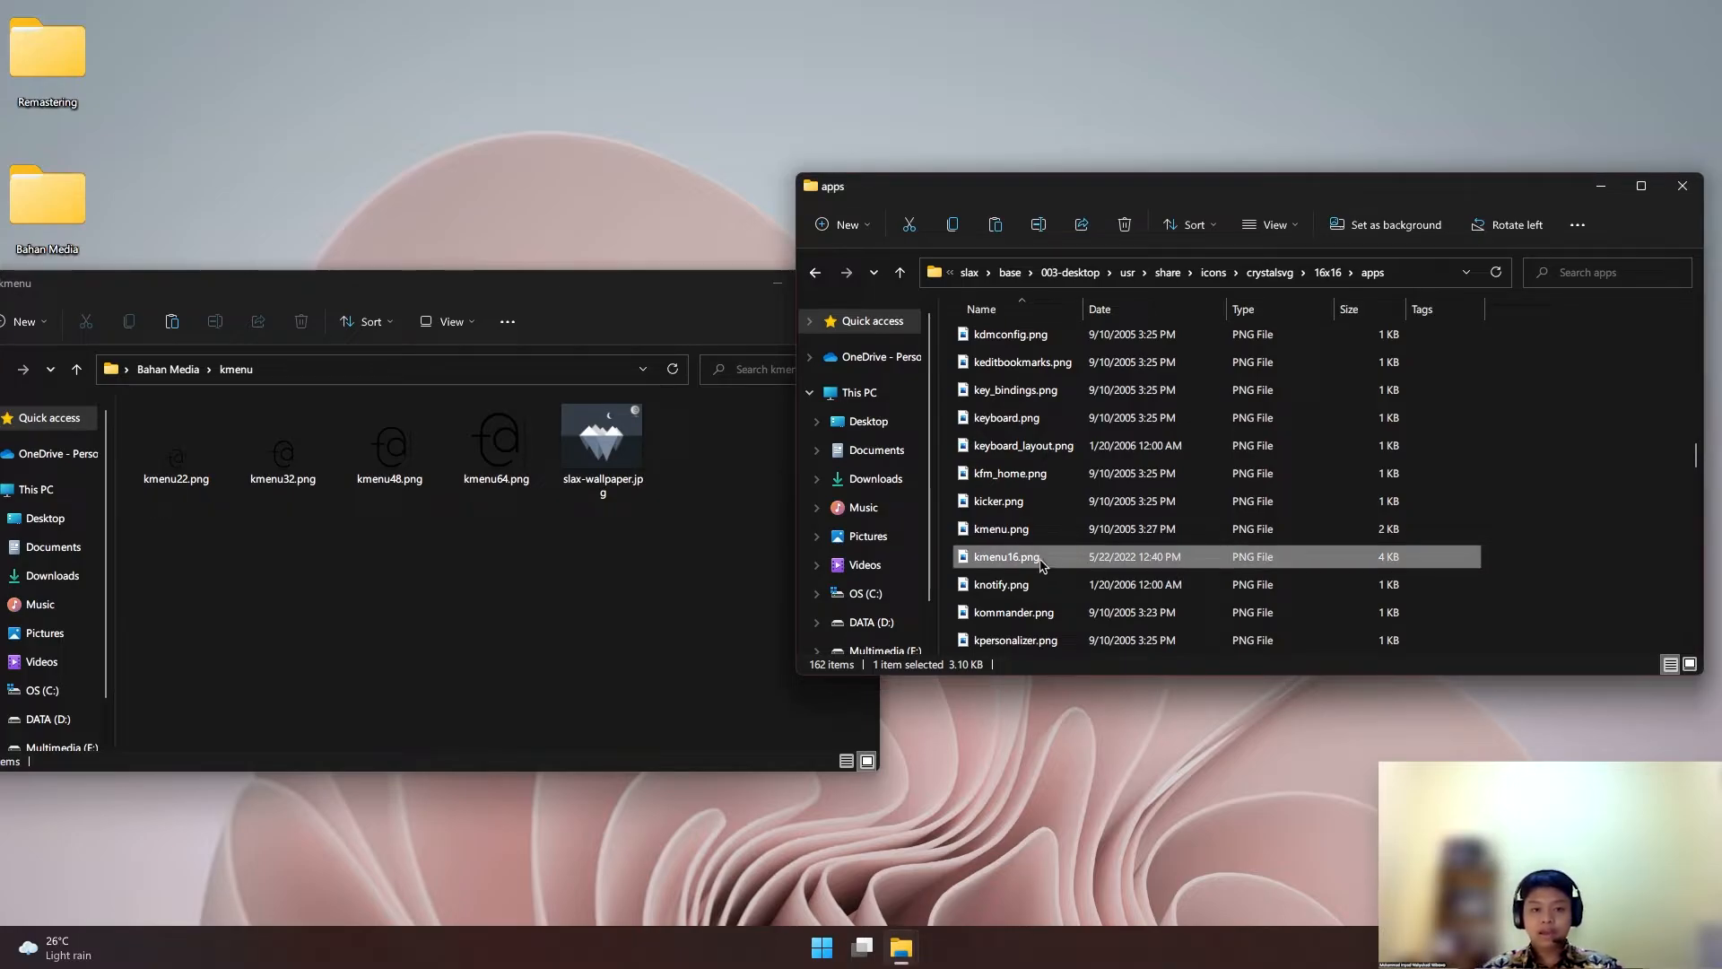
{"action": "left_click", "coordinate": [1041, 560]}
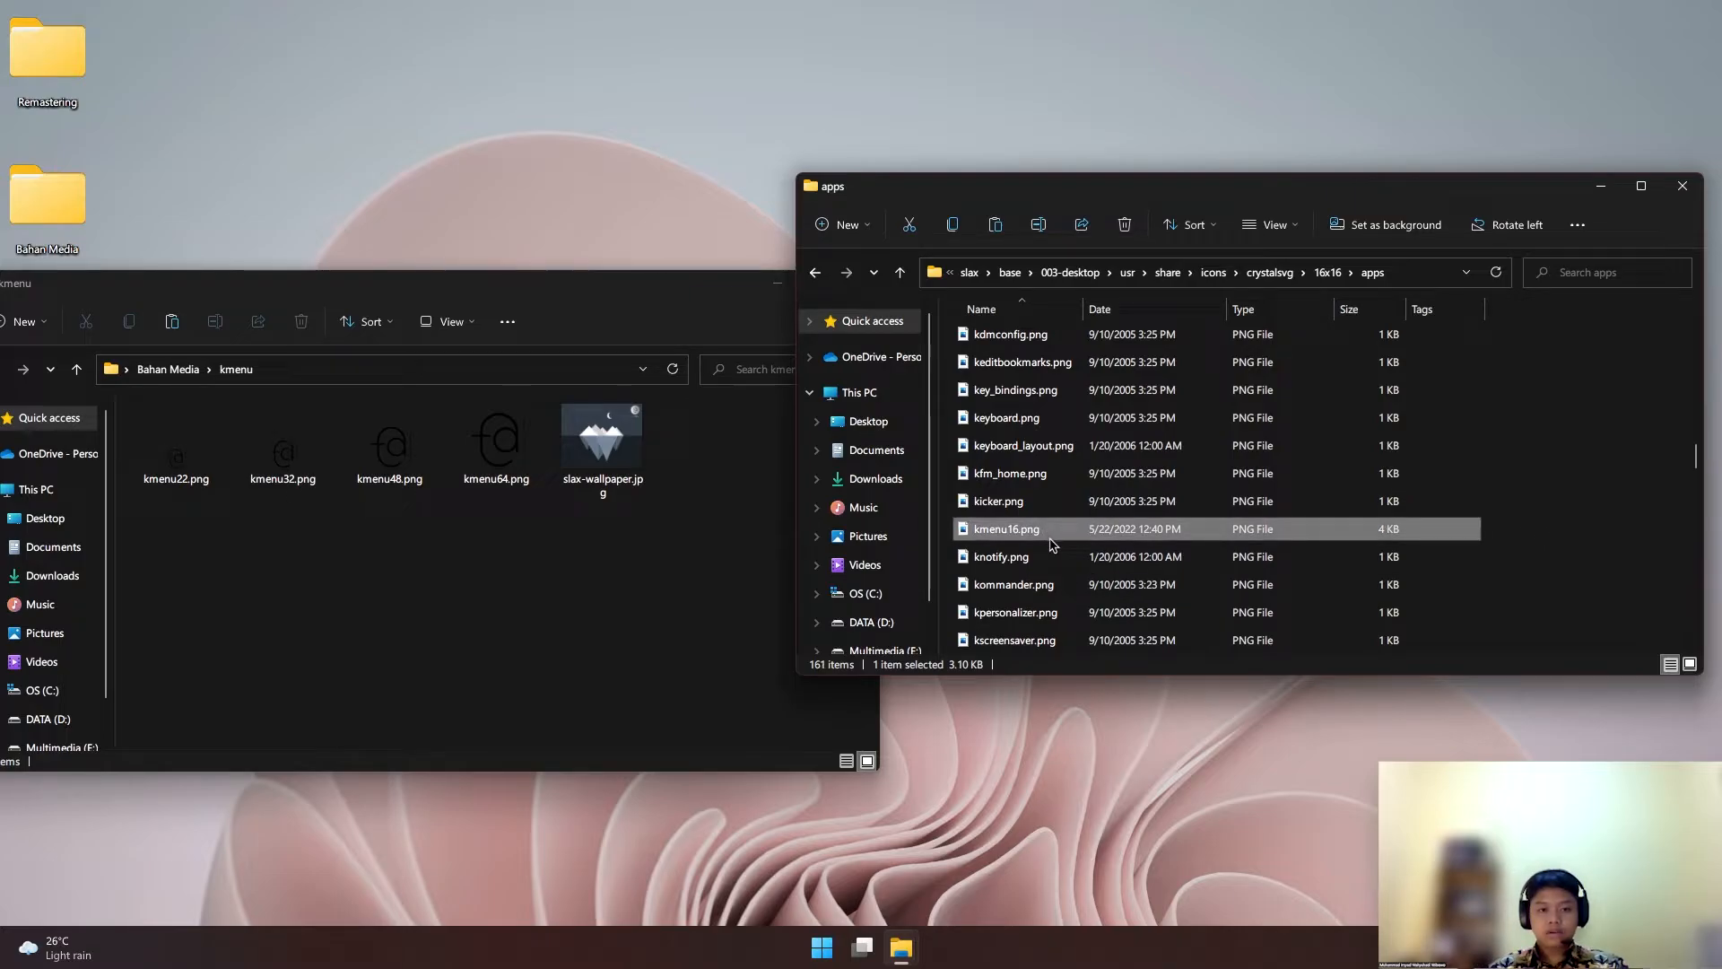
{"action": "left_click", "coordinate": [1011, 531]}
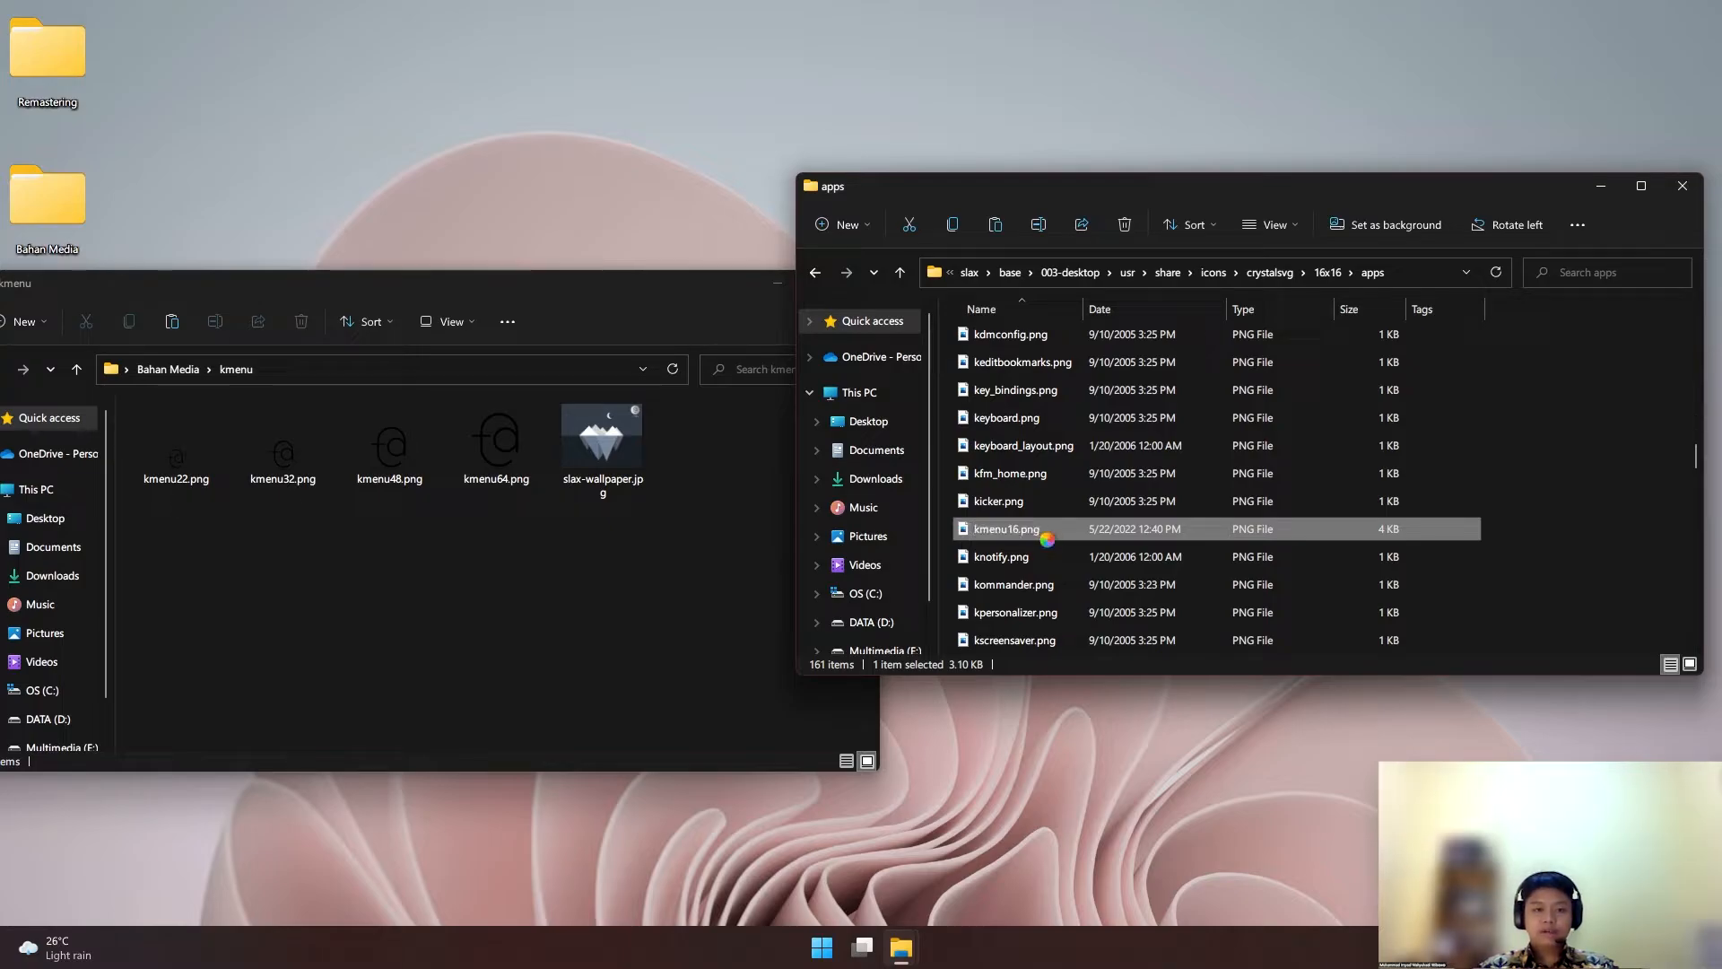
Return to crystalsvg, open the apps folder within 22x22 and show its files as a detailed list
{"action": "left_click", "coordinate": [819, 274]}
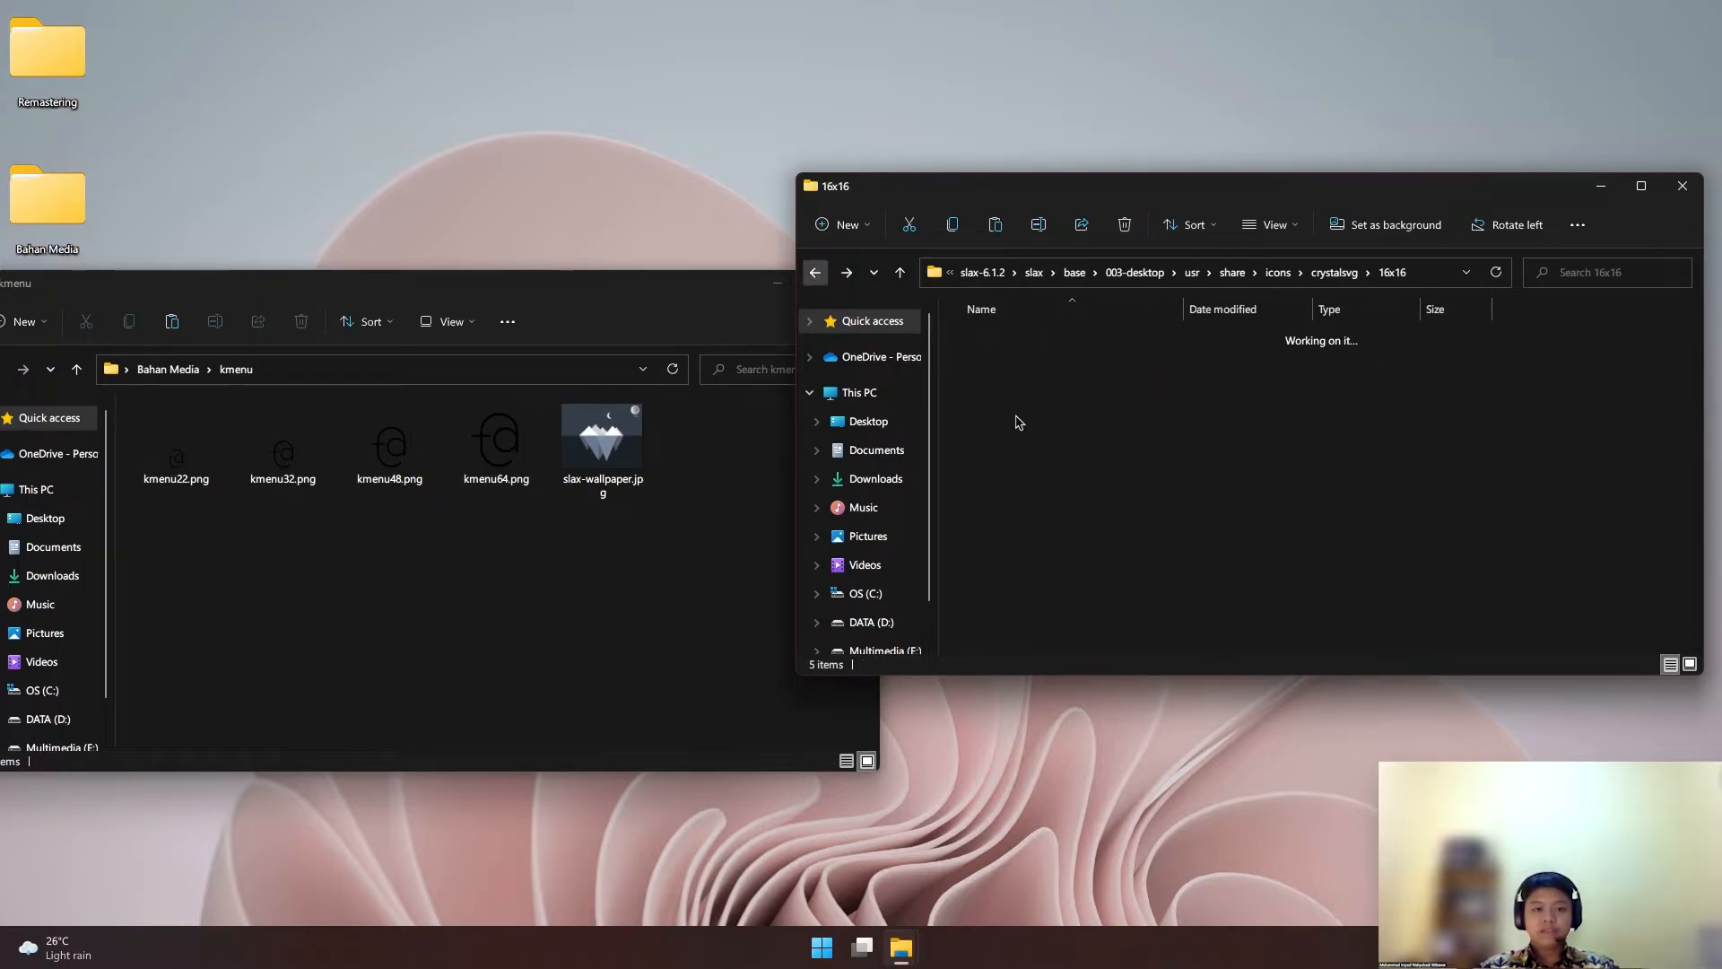
{"action": "left_click", "coordinate": [817, 273]}
{"action": "double_click", "coordinate": [1017, 371]}
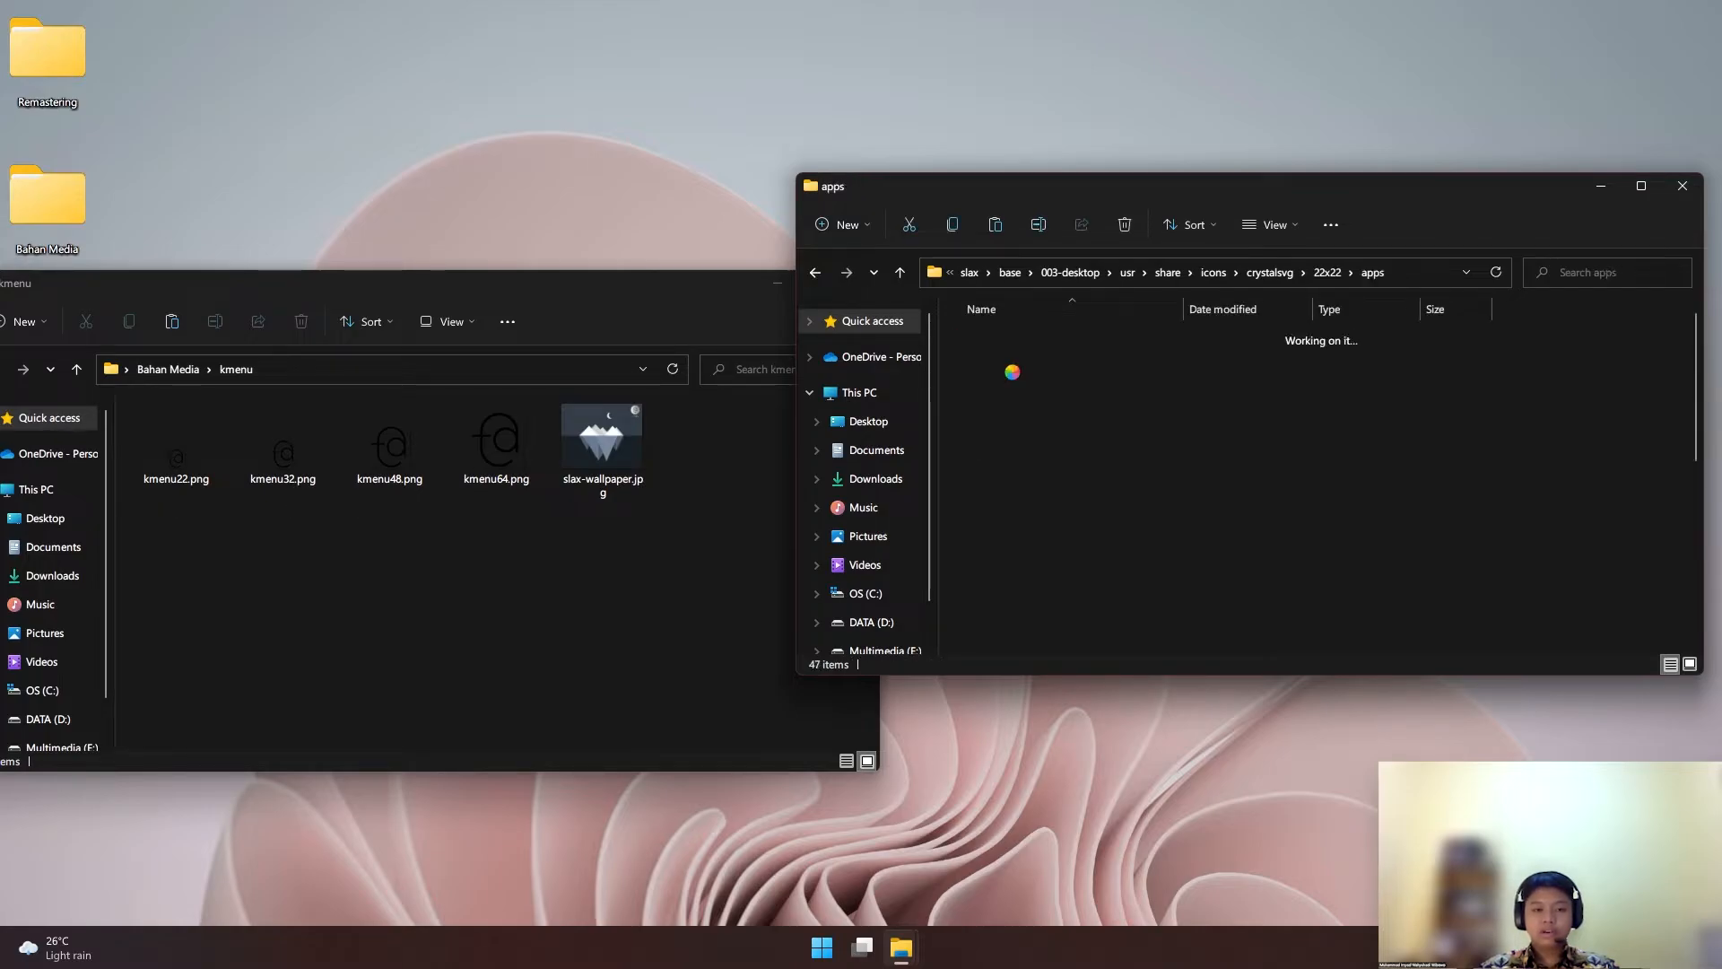
{"action": "left_click", "coordinate": [1670, 667]}
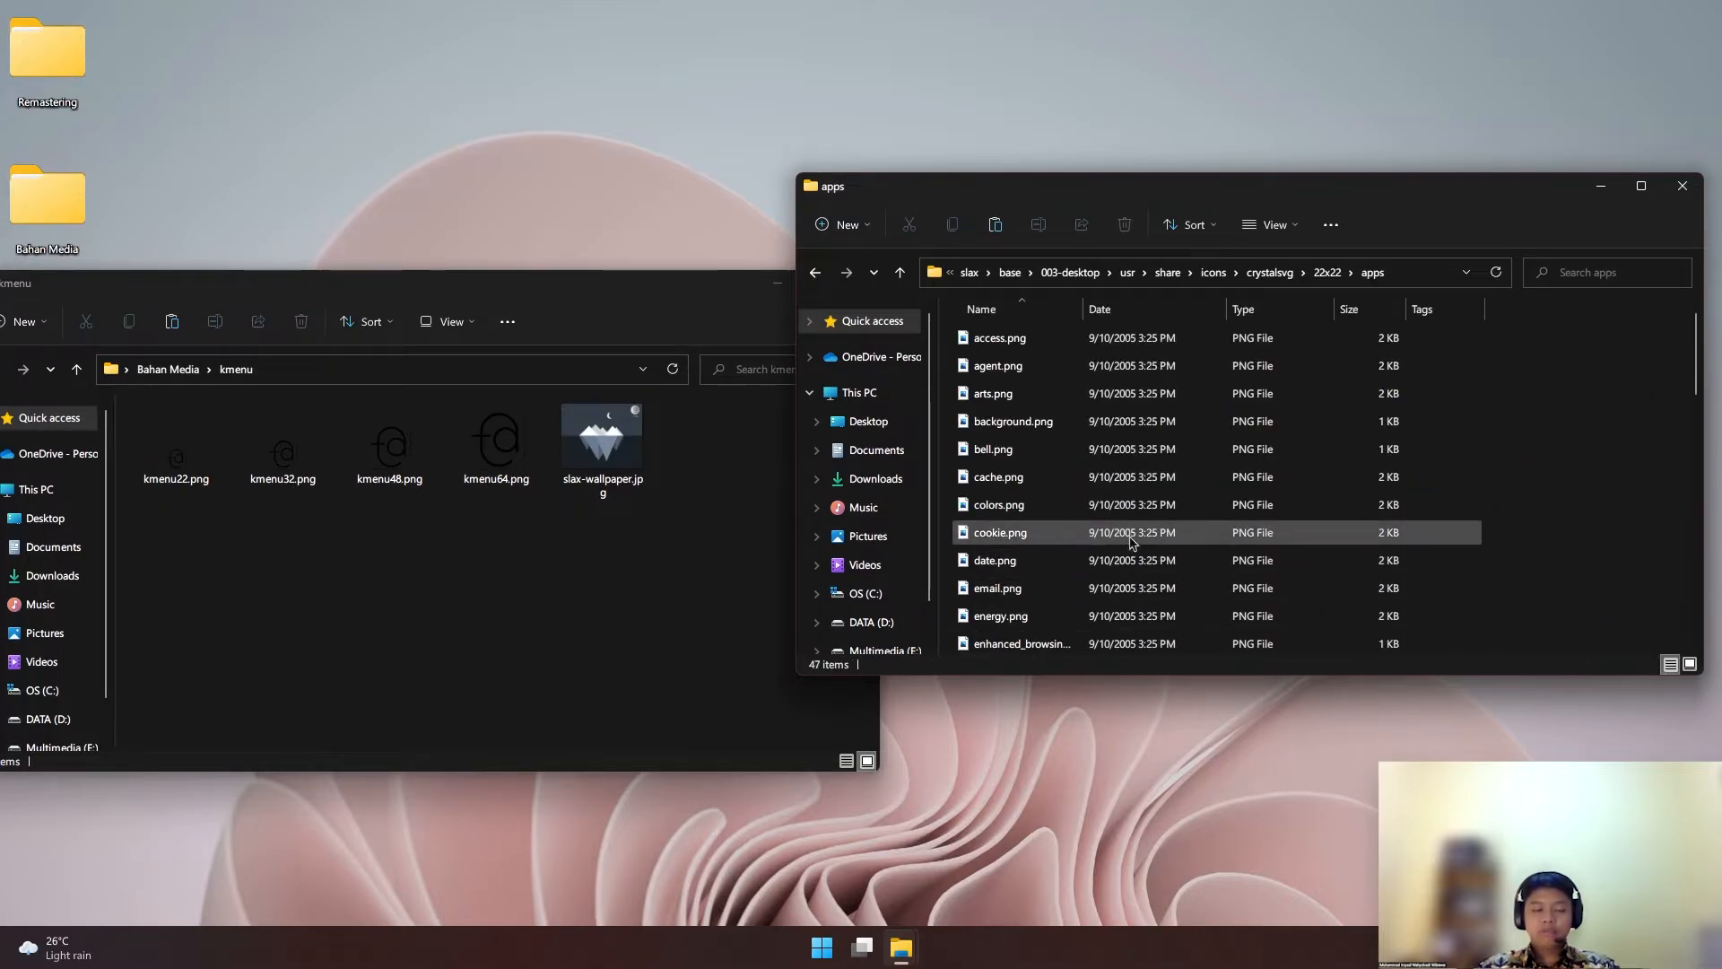
Replace kmenu.png in the 22x22 apps folder with kmenu22.png from the kmenu folder, renamed kmenu.png
{"action": "scroll", "coordinate": [1122, 551], "scroll_direction": "down", "scroll_amount": 10}
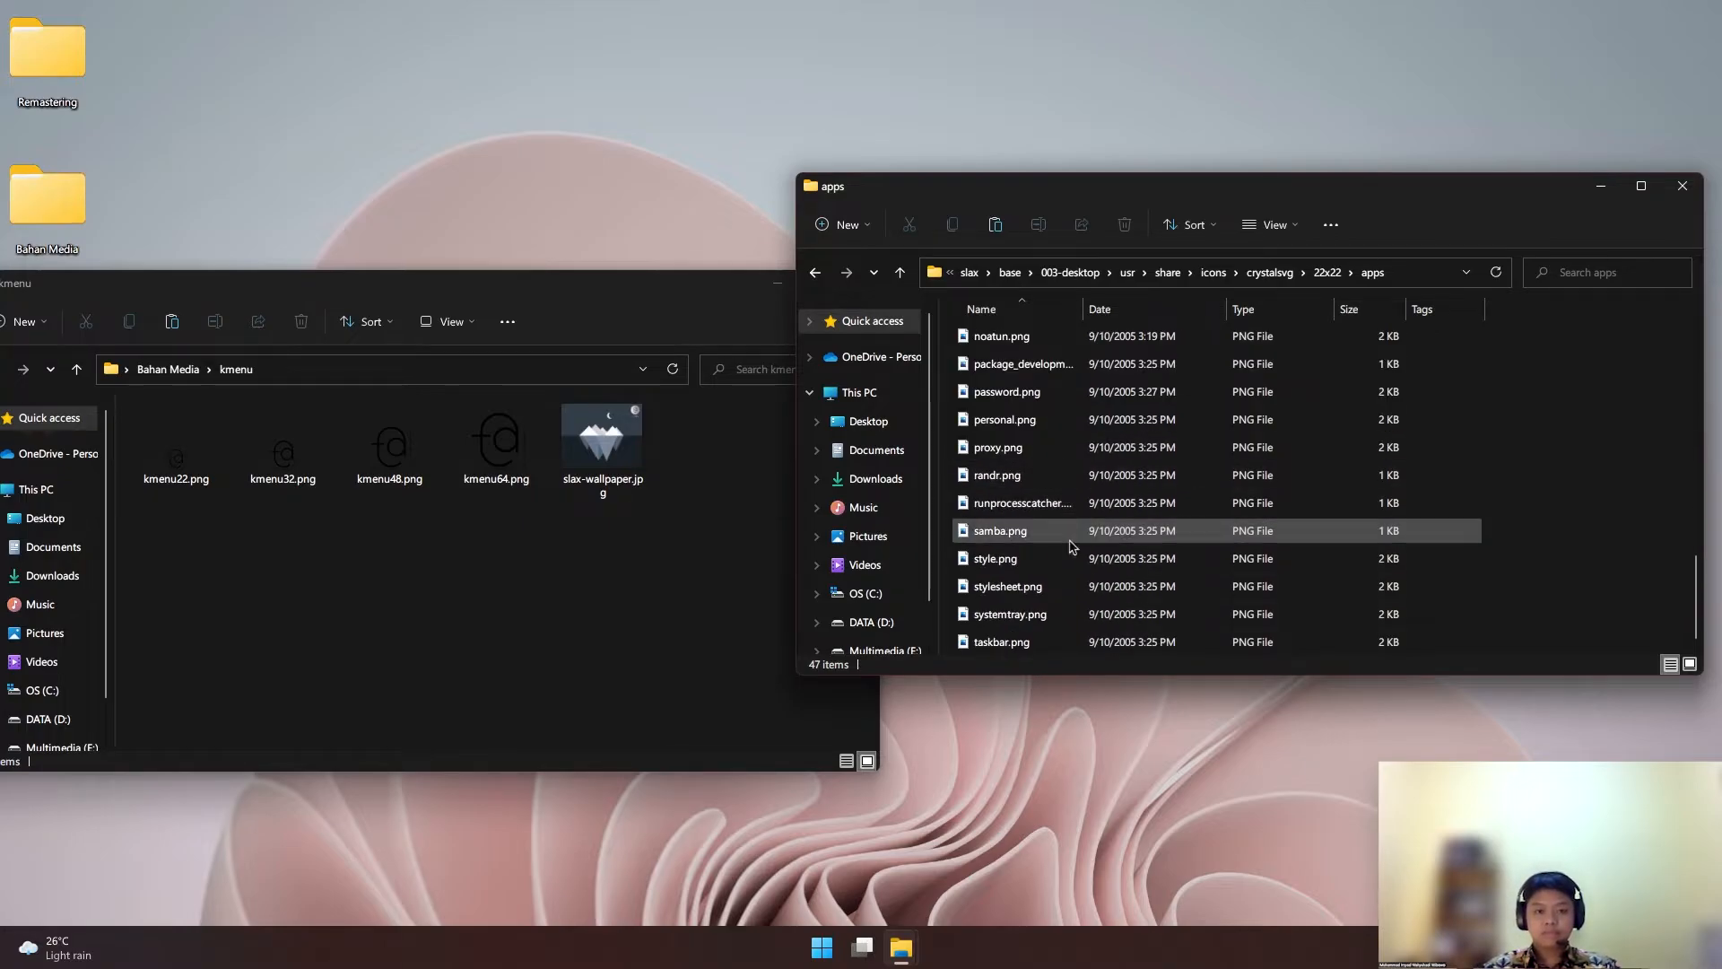
{"action": "scroll", "coordinate": [1057, 438], "scroll_direction": "up", "scroll_amount": 5}
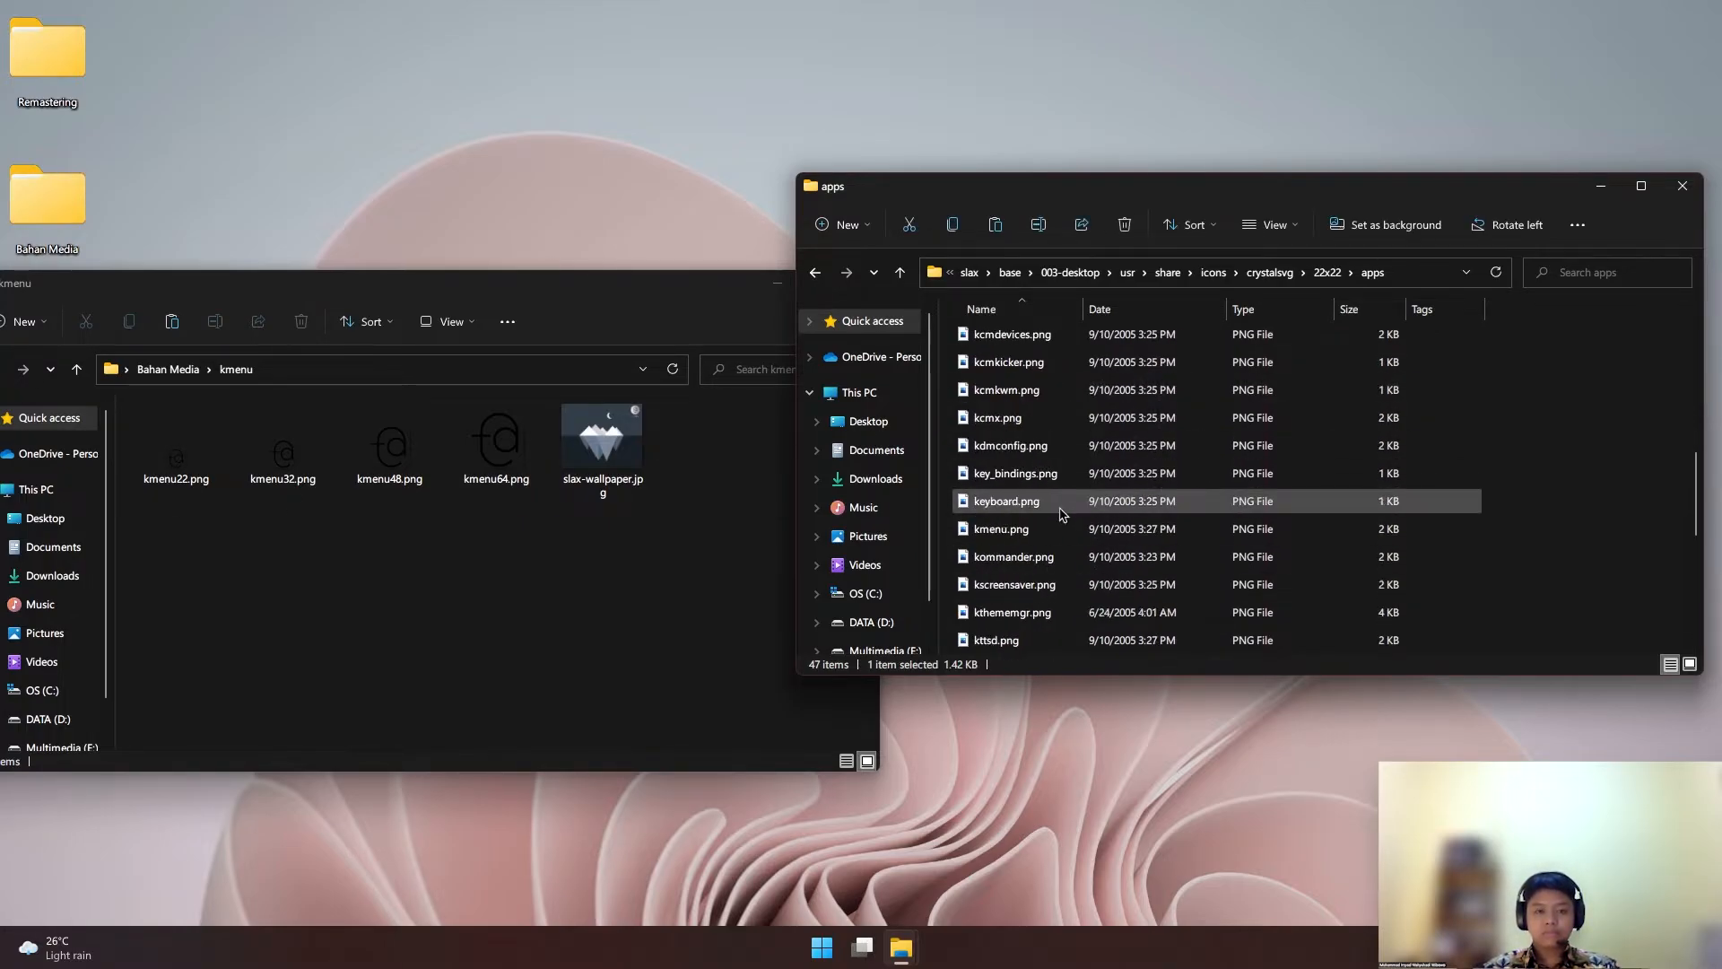
{"action": "left_click_drag", "start_coordinate": [177, 456], "coordinate": [1438, 480]}
{"action": "left_click", "coordinate": [1022, 529]}
{"action": "key", "text": "Return"}
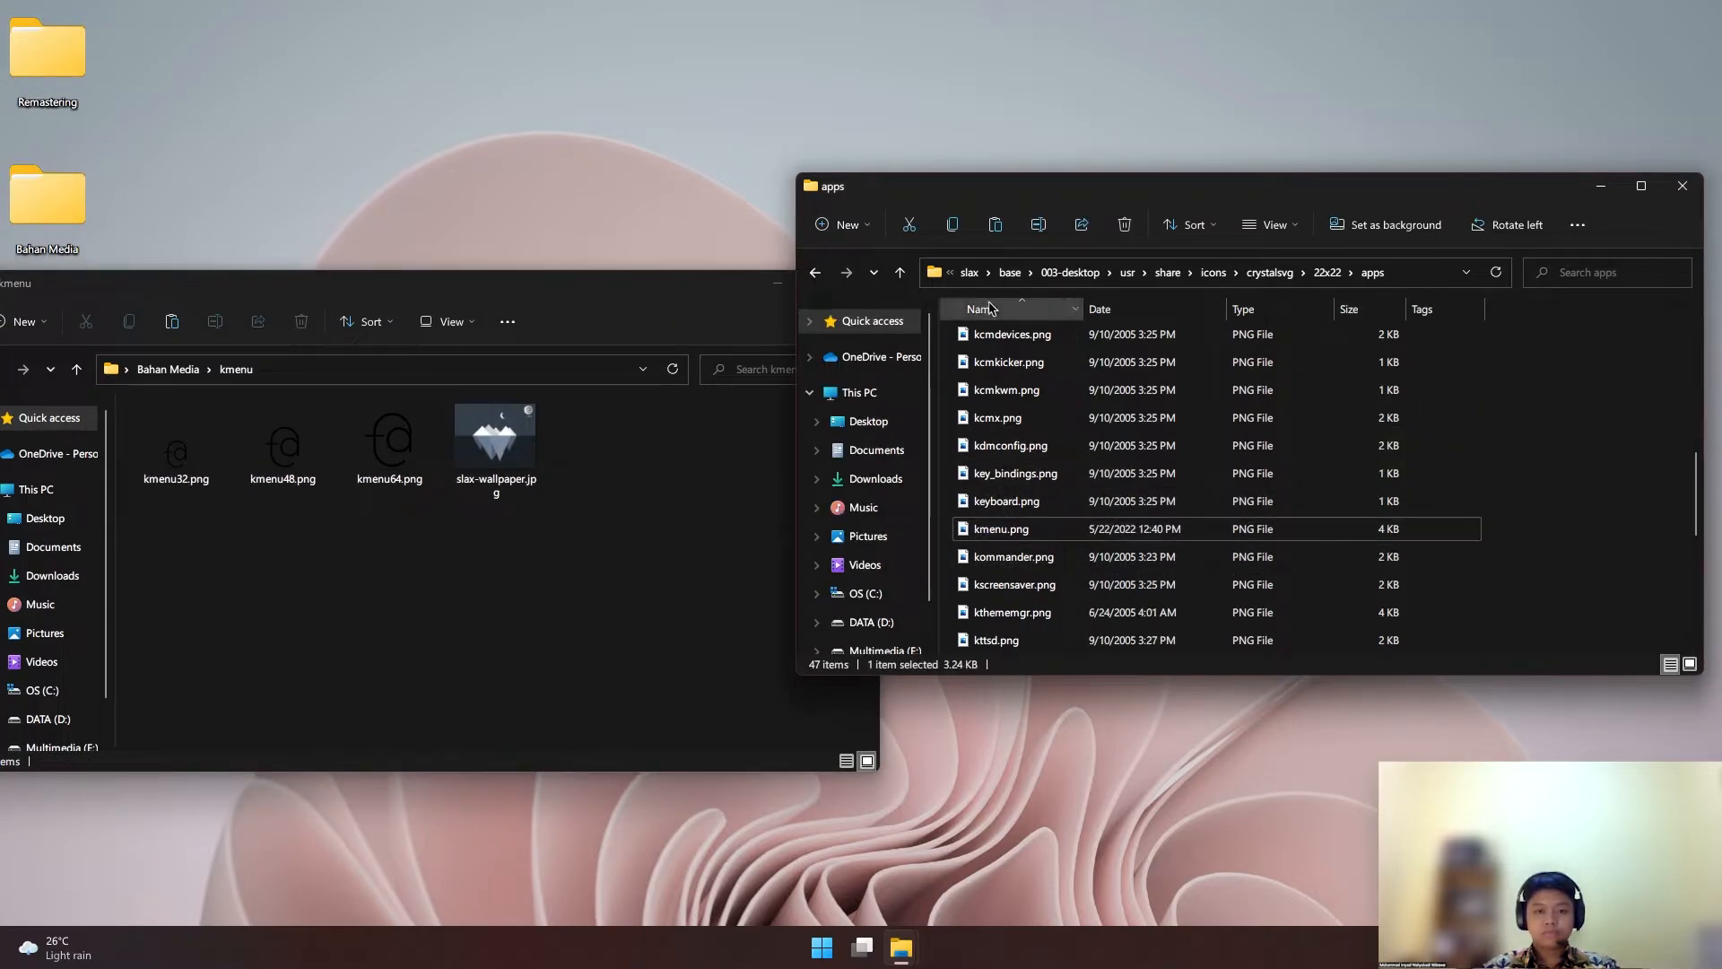
Open the apps folder within crystalsvg's 32x32 folder and delete the original kmenu.png
{"action": "double_click", "coordinate": [818, 274]}
{"action": "double_click", "coordinate": [1013, 398]}
{"action": "double_click", "coordinate": [987, 366]}
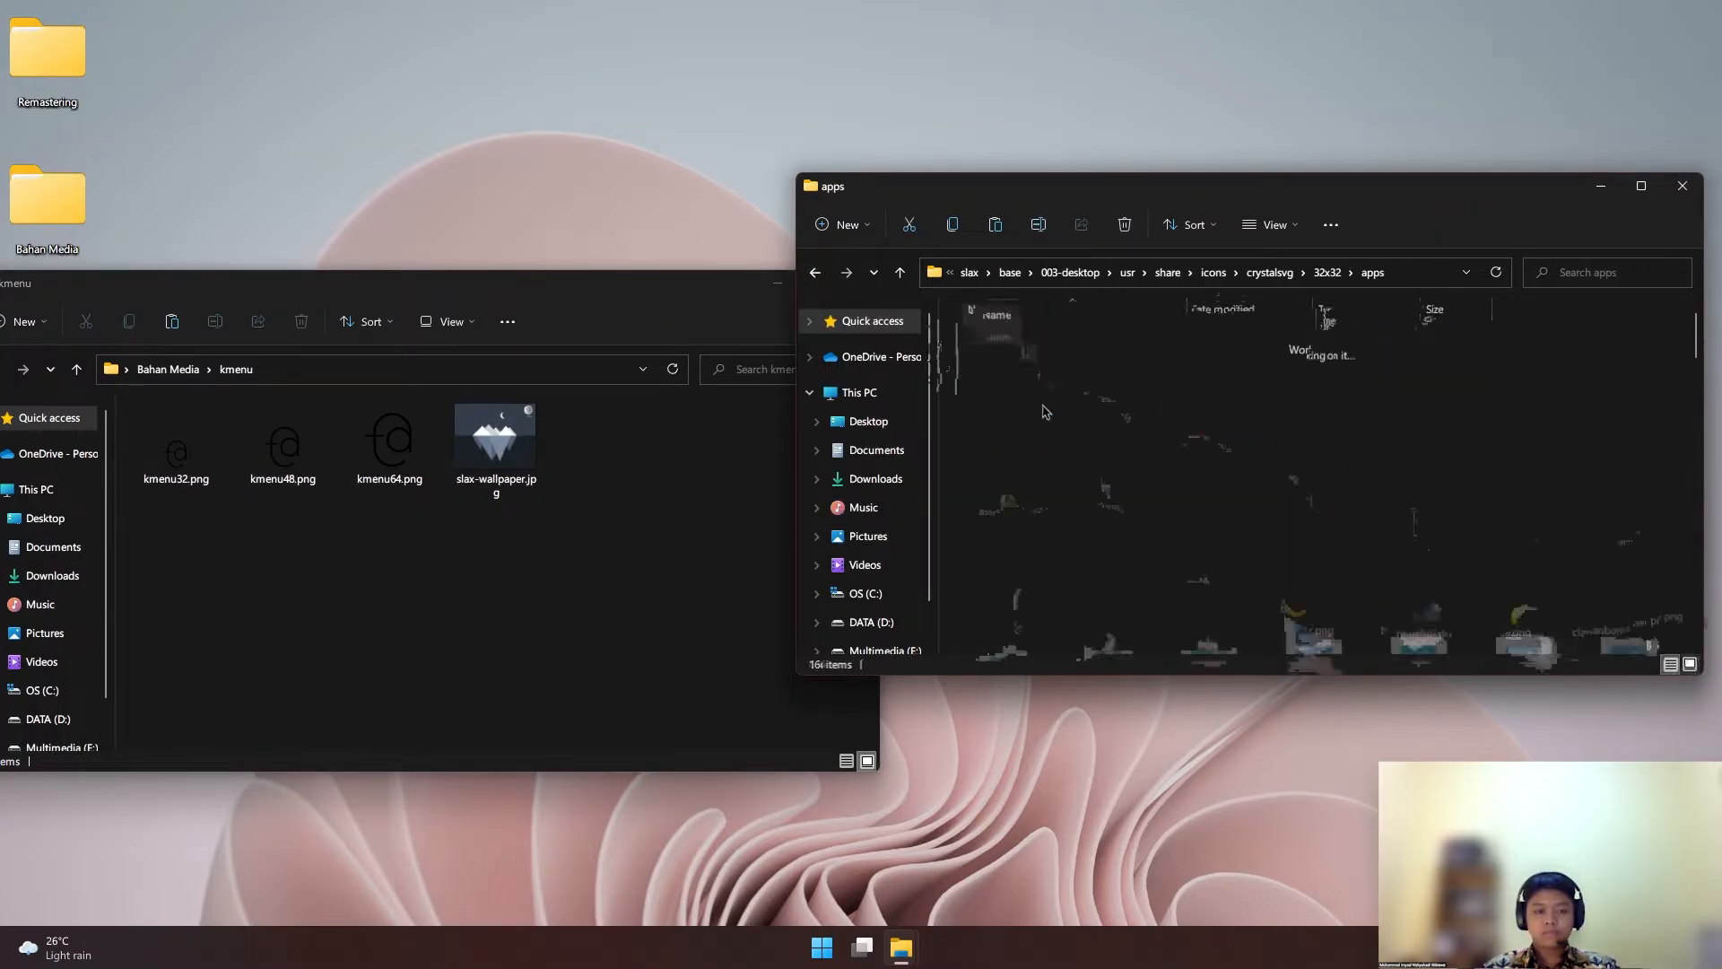
{"action": "scroll", "coordinate": [1059, 467], "scroll_direction": "down", "scroll_amount": 10}
{"action": "scroll", "coordinate": [1083, 523], "scroll_direction": "down", "scroll_amount": 1}
{"action": "left_click", "coordinate": [1059, 503]}
{"action": "key", "text": "Delete"}
Move kmenu32.png from the kmenu folder into the 32x32 apps folder and rename it kmenu.png
{"action": "left_click_drag", "start_coordinate": [176, 448], "coordinate": [1055, 509]}
{"action": "key", "text": "F2"}
{"action": "key", "text": "Right"}
{"action": "key", "text": "BackSpace"}
{"action": "key", "text": "BackSpace"}
{"action": "key", "text": "Return"}
In the apps folder within 48x48, replace kmenu.png with kmenu48.png from the kmenu folder, renamed kmenu.png
{"action": "double_click", "coordinate": [817, 277]}
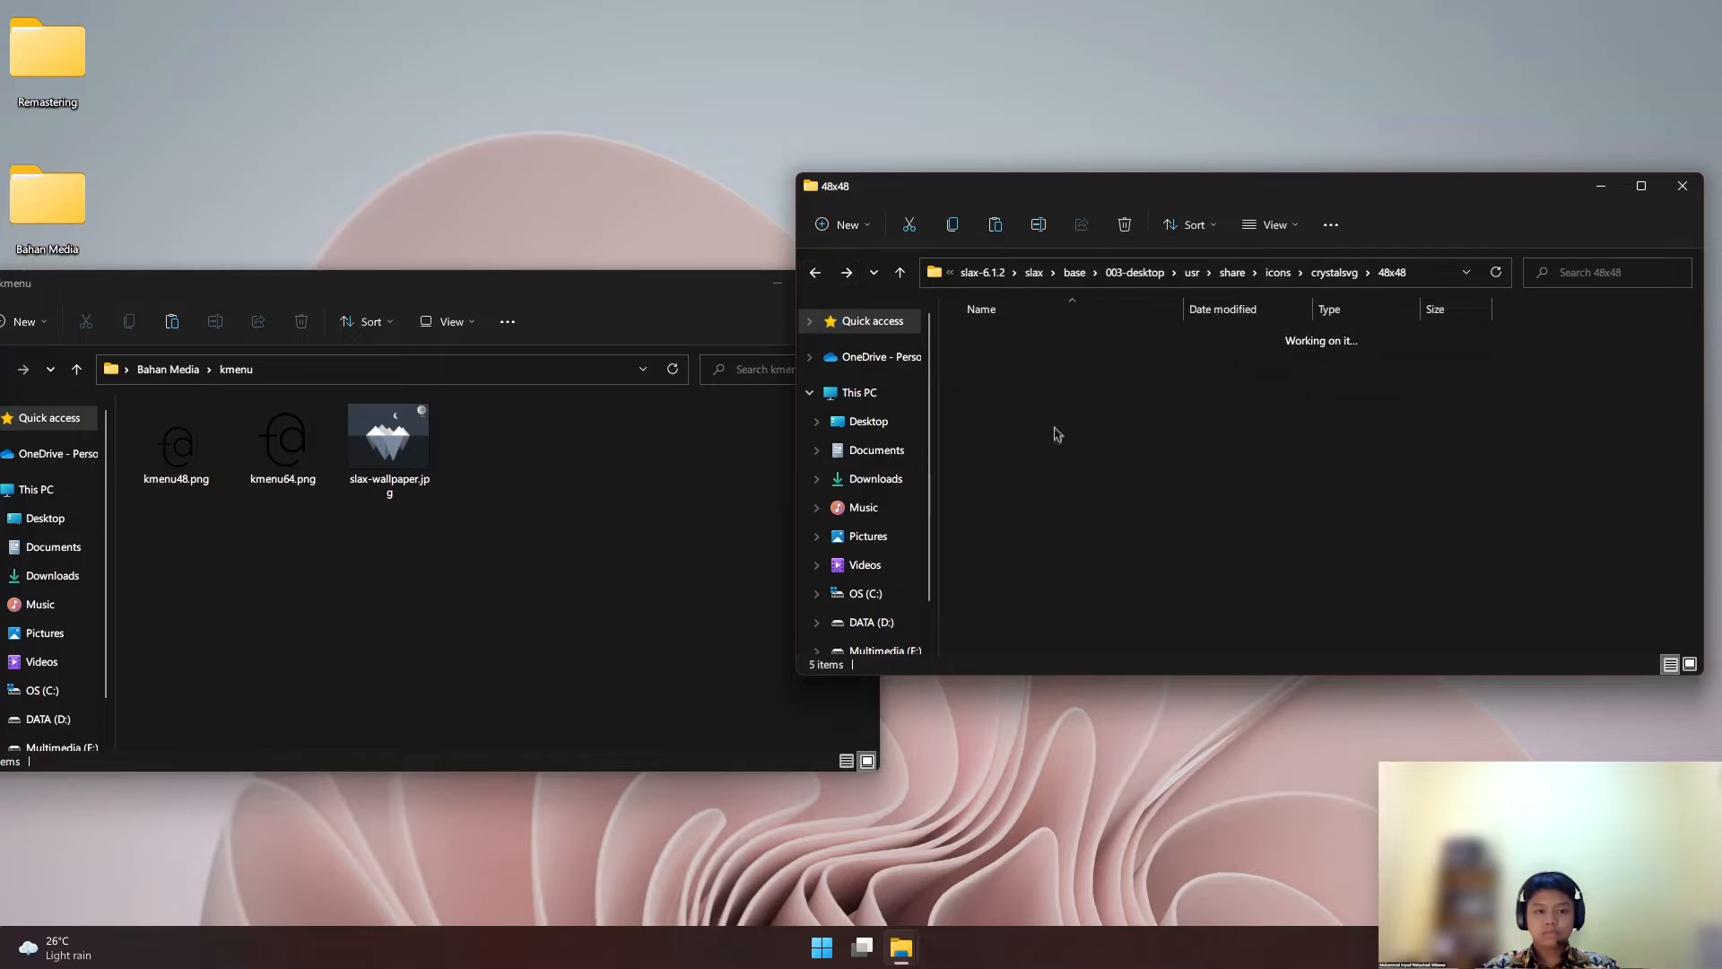
{"action": "scroll", "coordinate": [1312, 520], "scroll_direction": "down", "scroll_amount": 2}
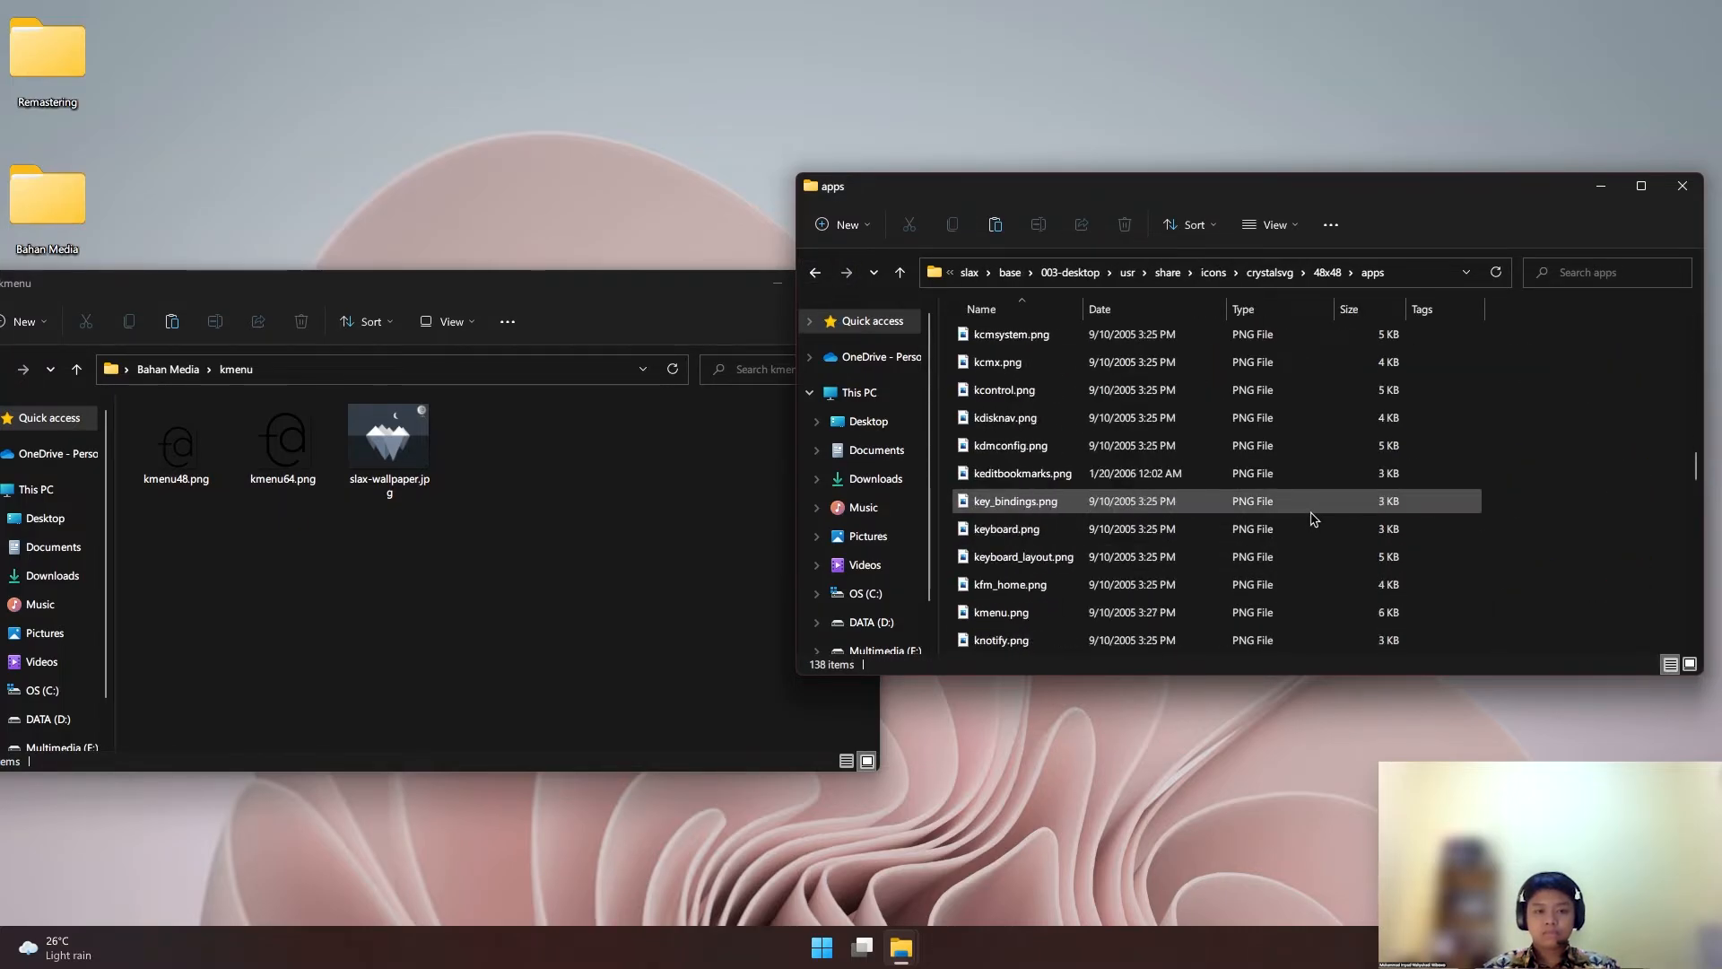
{"action": "left_click_drag", "start_coordinate": [175, 444], "coordinate": [1552, 549]}
{"action": "left_click", "coordinate": [1034, 614]}
{"action": "key", "text": "Right"}
{"action": "key", "text": "BackSpace"}
{"action": "key", "text": "BackSpace"}
{"action": "key", "text": "Return"}
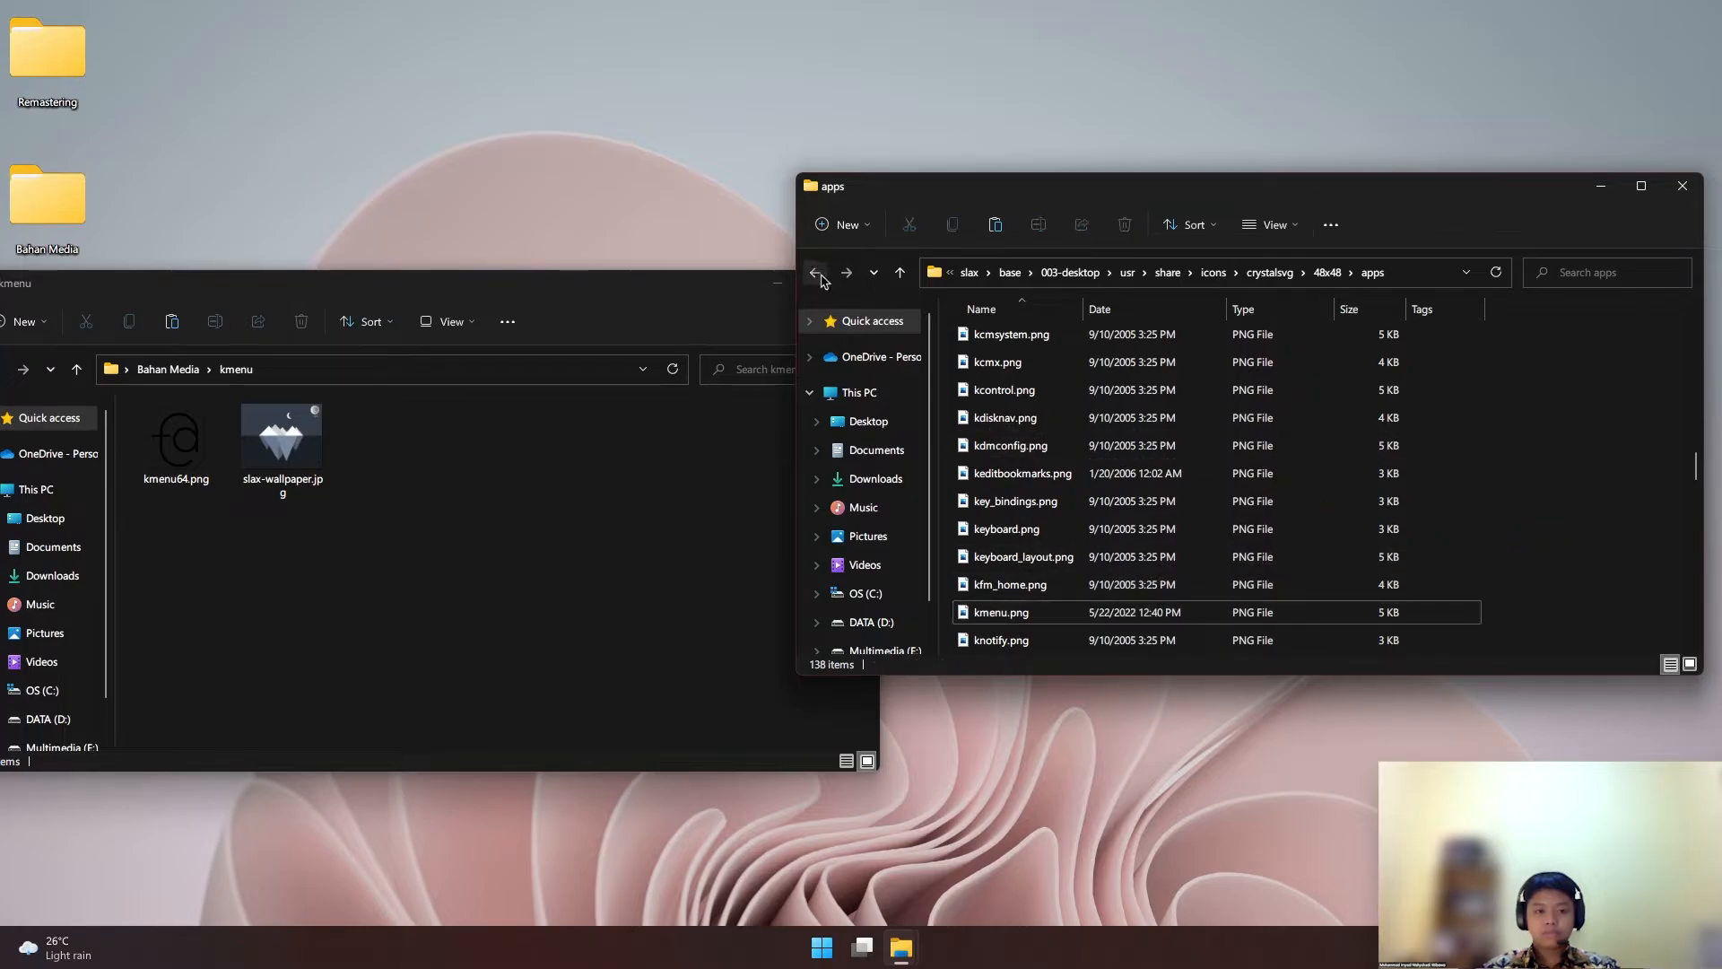
Return to crystalsvg, open the apps folder within 64x64 and show its files as a detailed list
{"action": "left_click", "coordinate": [814, 271]}
{"action": "left_click", "coordinate": [815, 272]}
{"action": "double_click", "coordinate": [1029, 375]}
{"action": "scroll", "coordinate": [1056, 461], "scroll_direction": "down", "scroll_amount": 8}
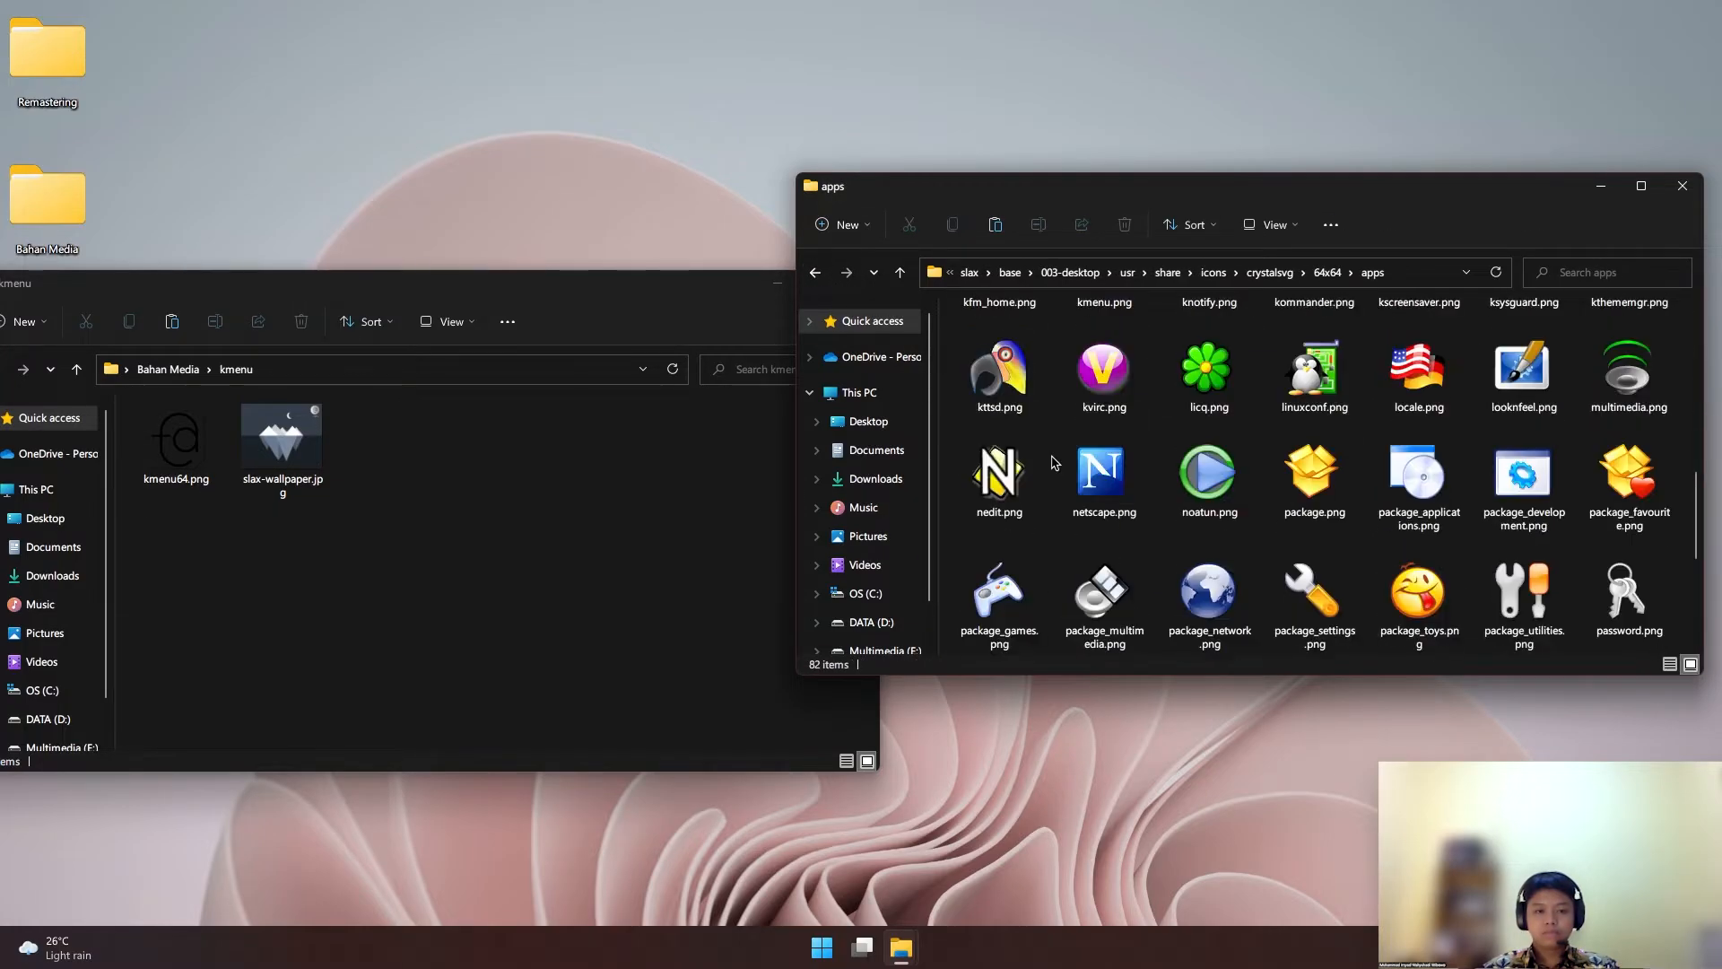
{"action": "left_click", "coordinate": [1671, 664]}
{"action": "scroll", "coordinate": [1171, 529], "scroll_direction": "up", "scroll_amount": 6}
{"action": "scroll", "coordinate": [1169, 543], "scroll_direction": "up", "scroll_amount": 3}
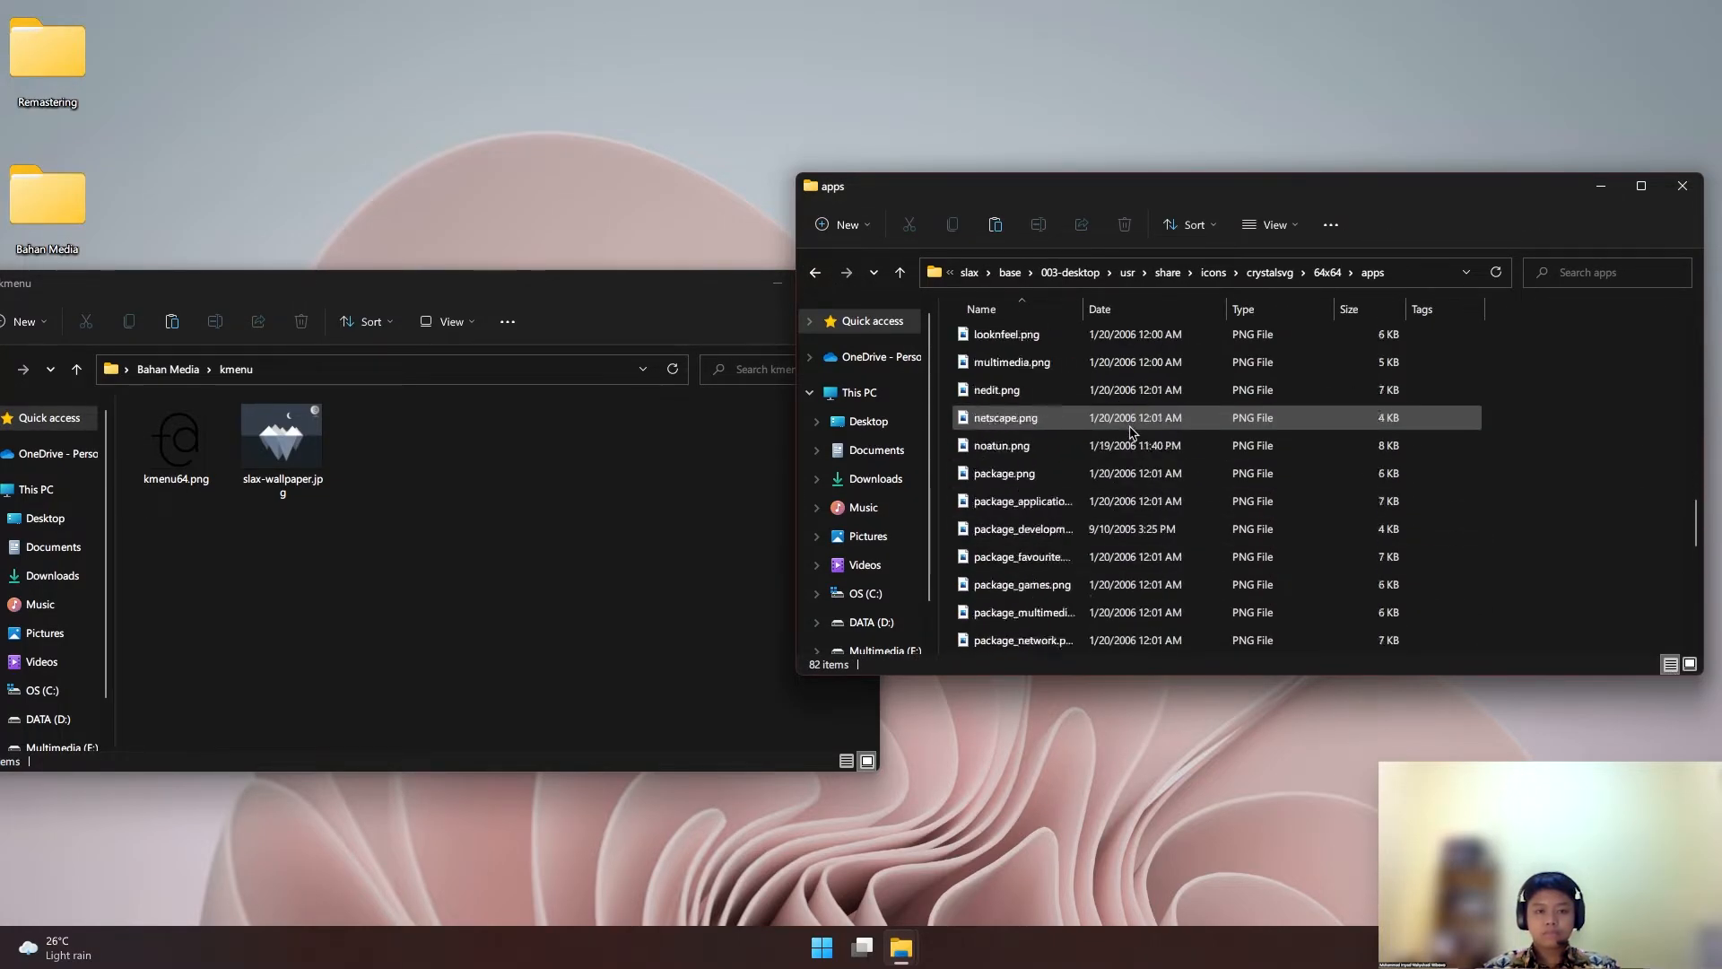
Replace kmenu.png in the 64x64 apps folder with kmenu64.png from the kmenu folder, renamed kmenu.png
{"action": "left_click", "coordinate": [1012, 529]}
{"action": "left_click", "coordinate": [1012, 527]}
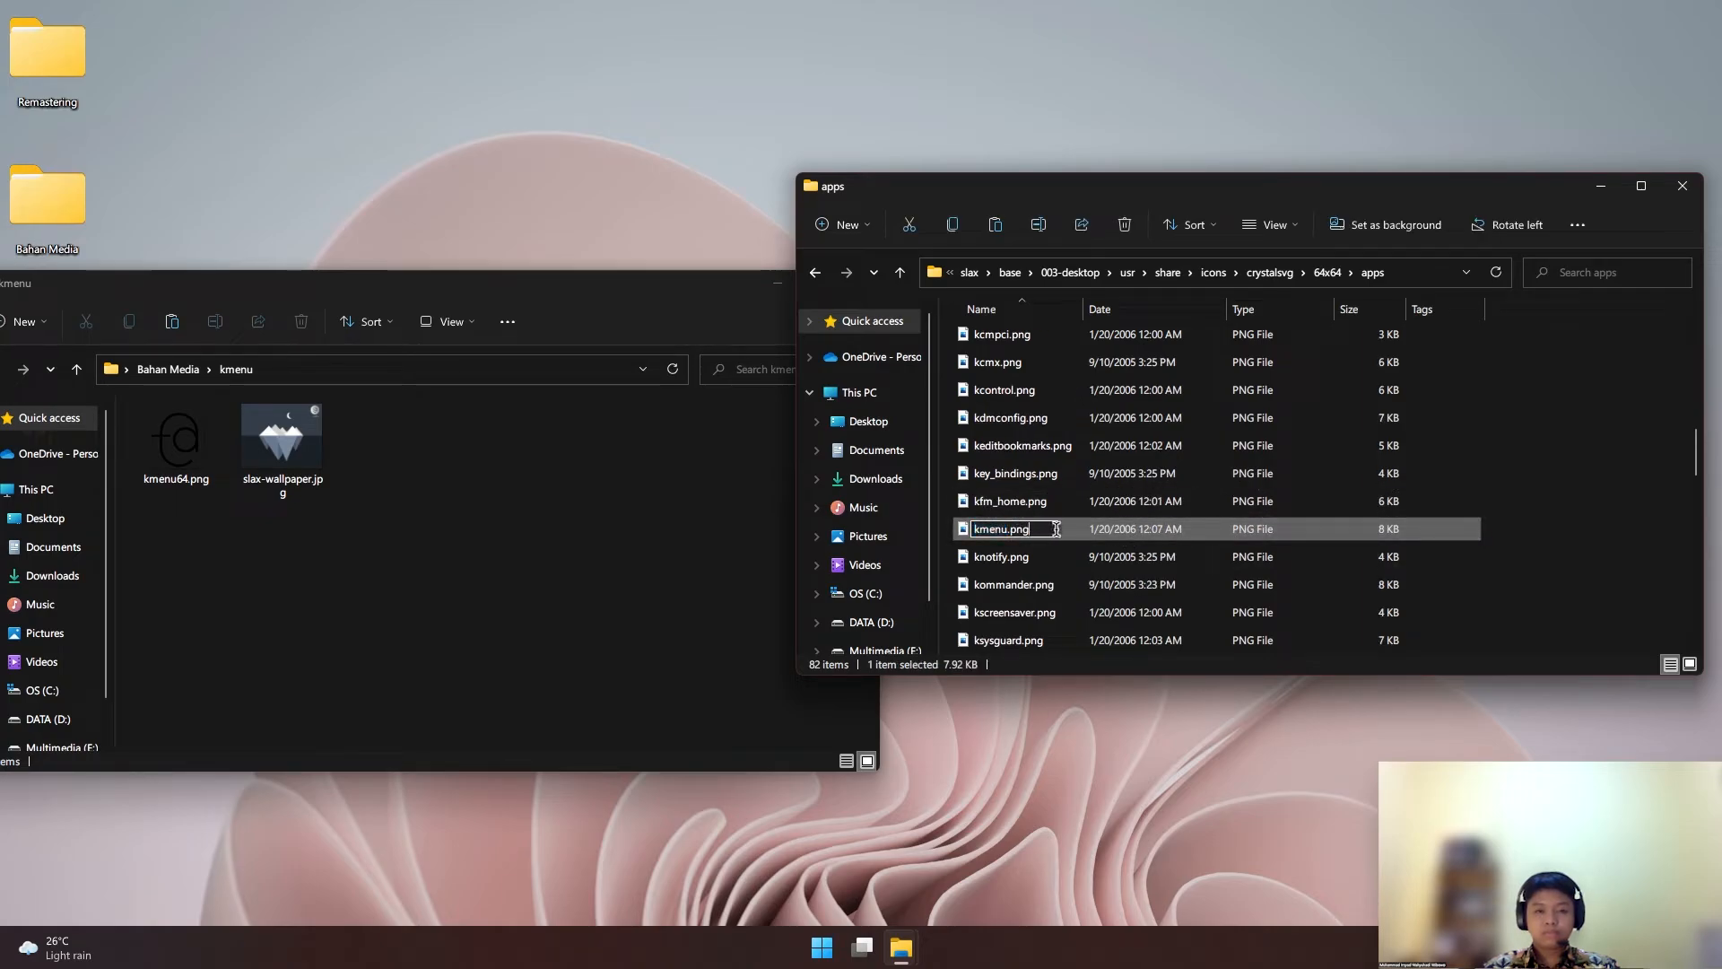
{"action": "left_click", "coordinate": [1091, 535]}
{"action": "key", "text": "Delete"}
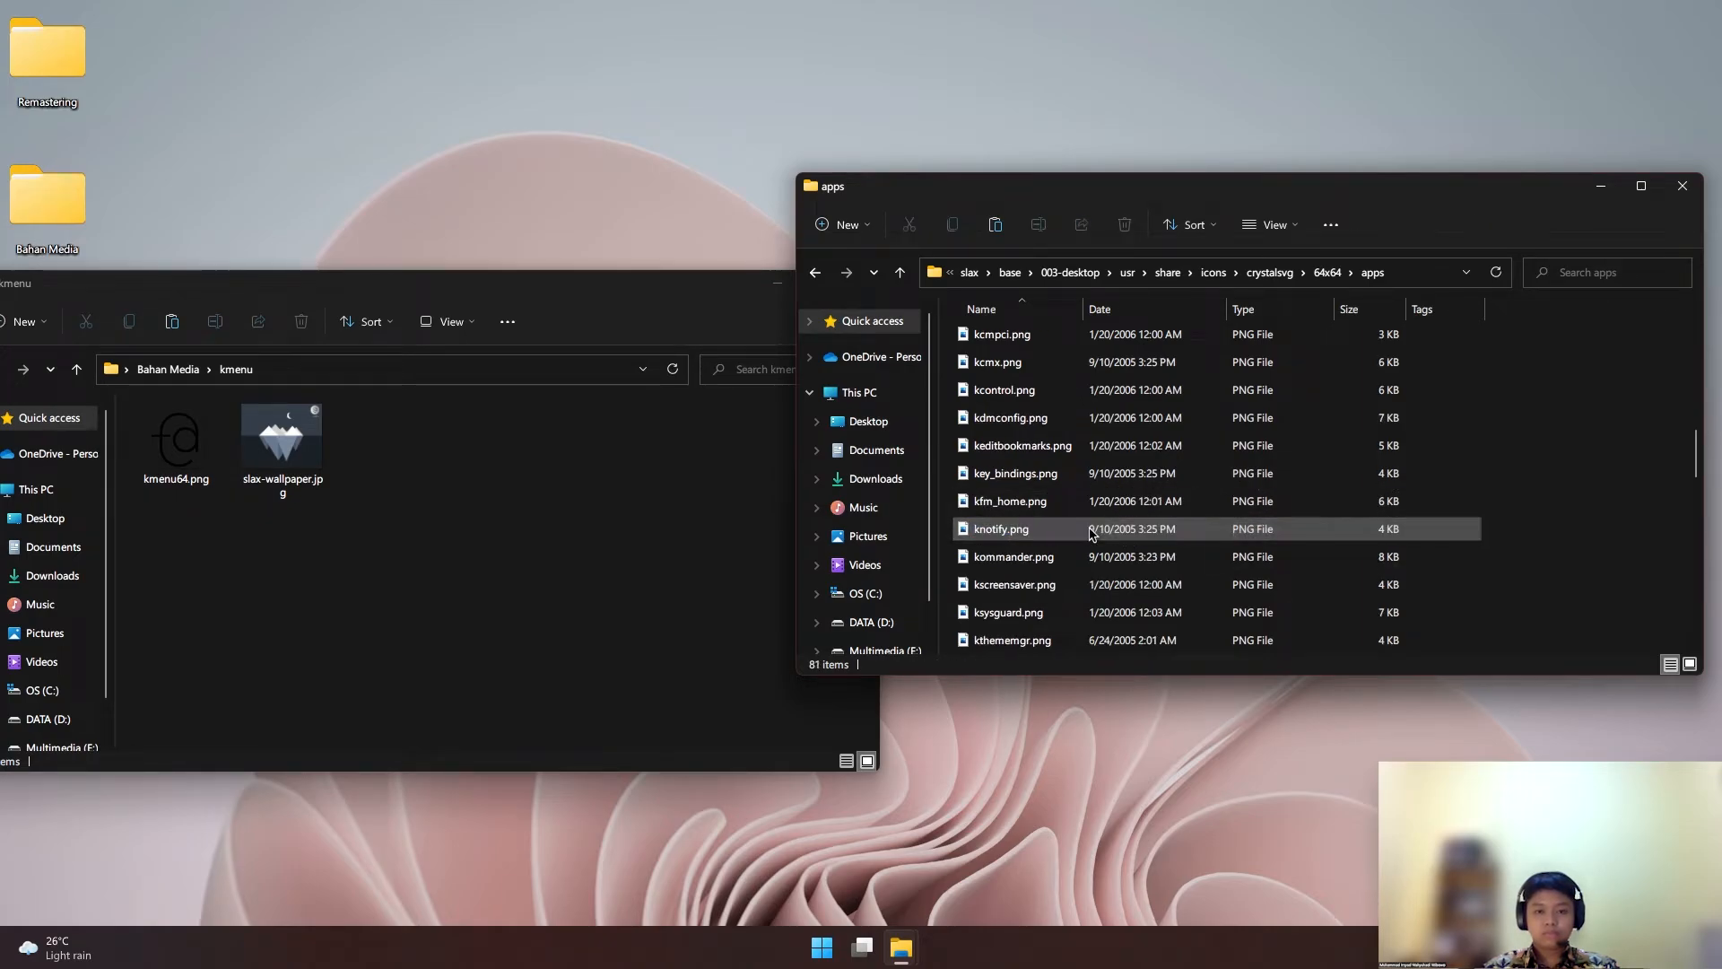
{"action": "left_click", "coordinate": [179, 439]}
{"action": "left_click_drag", "start_coordinate": [180, 439], "coordinate": [1019, 534]}
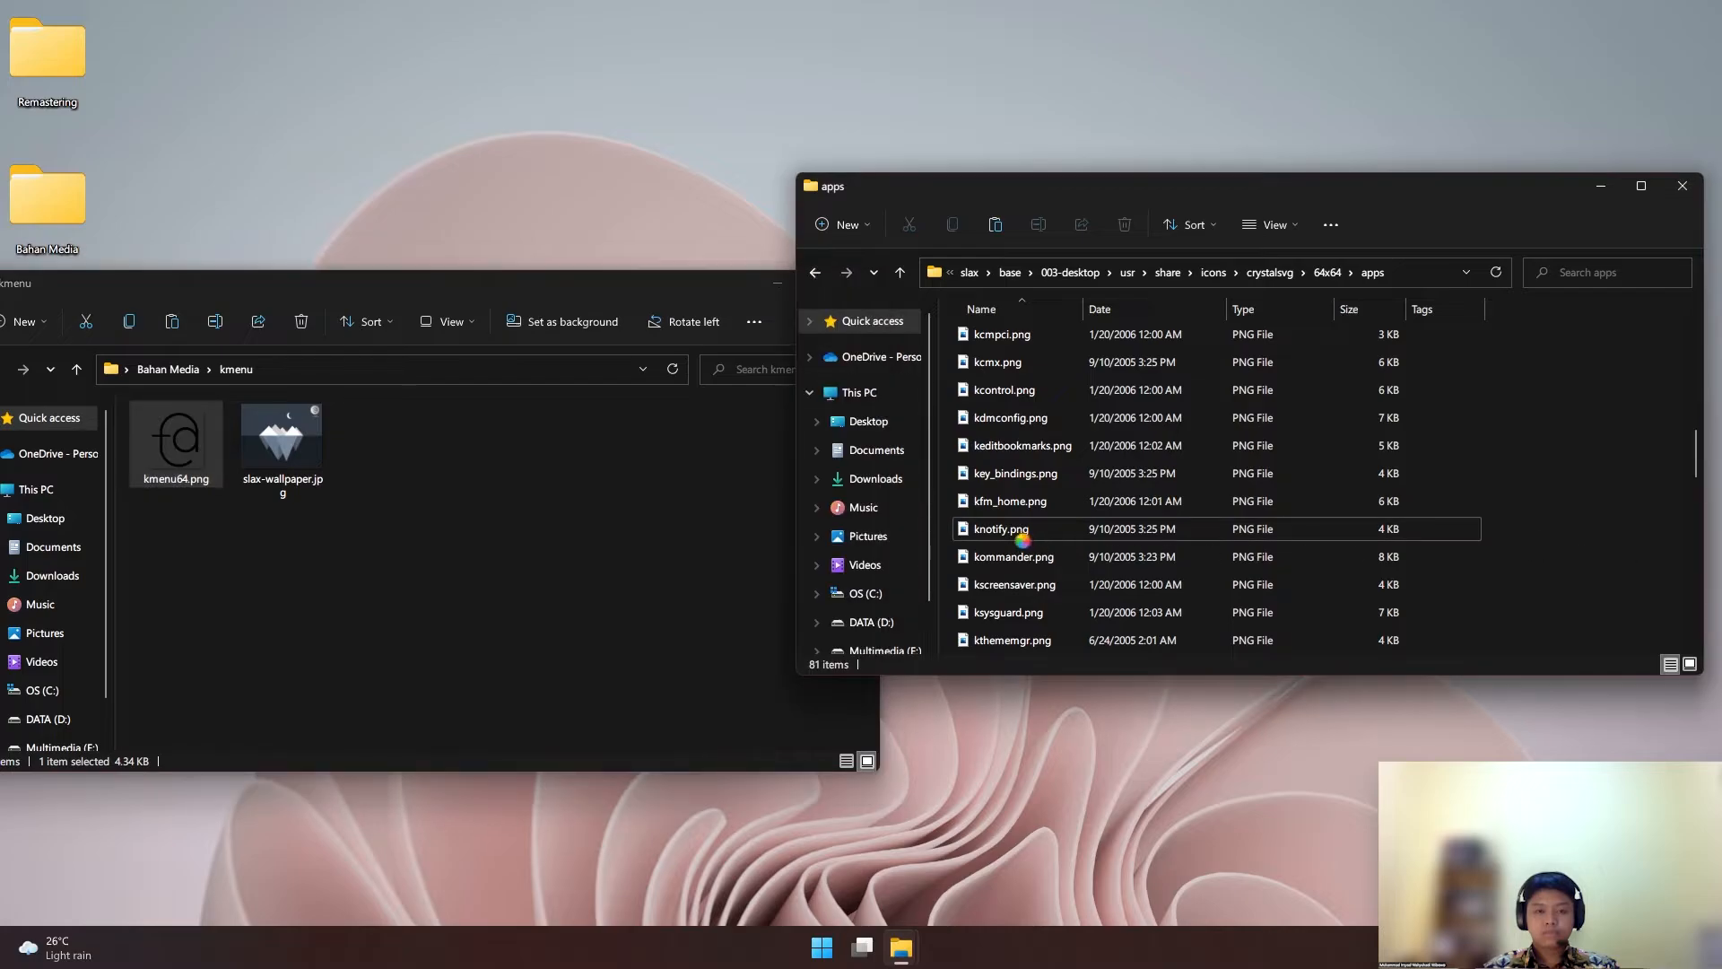
{"action": "left_click", "coordinate": [1023, 534]}
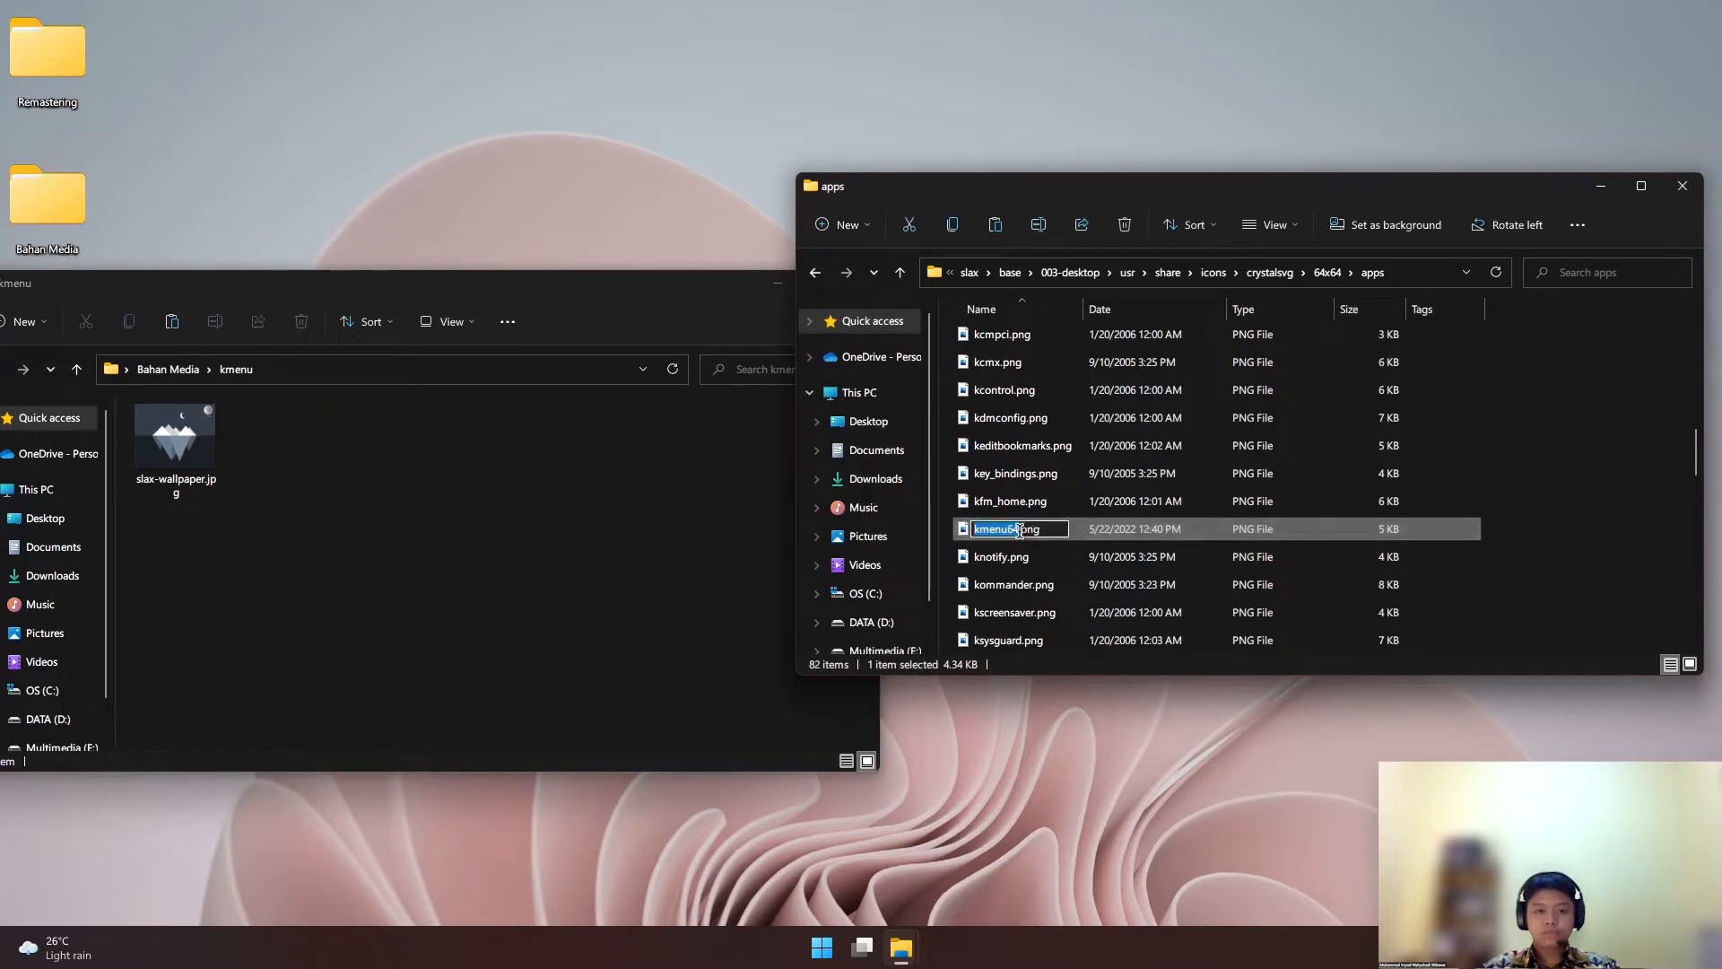
{"action": "key", "text": "BackSpace"}
{"action": "key", "text": "BackSpace"}
{"action": "key", "text": "Return"}
Leave the icon folders and open the base folder within slax-6.1.2's slax folder
{"action": "left_click", "coordinate": [816, 275]}
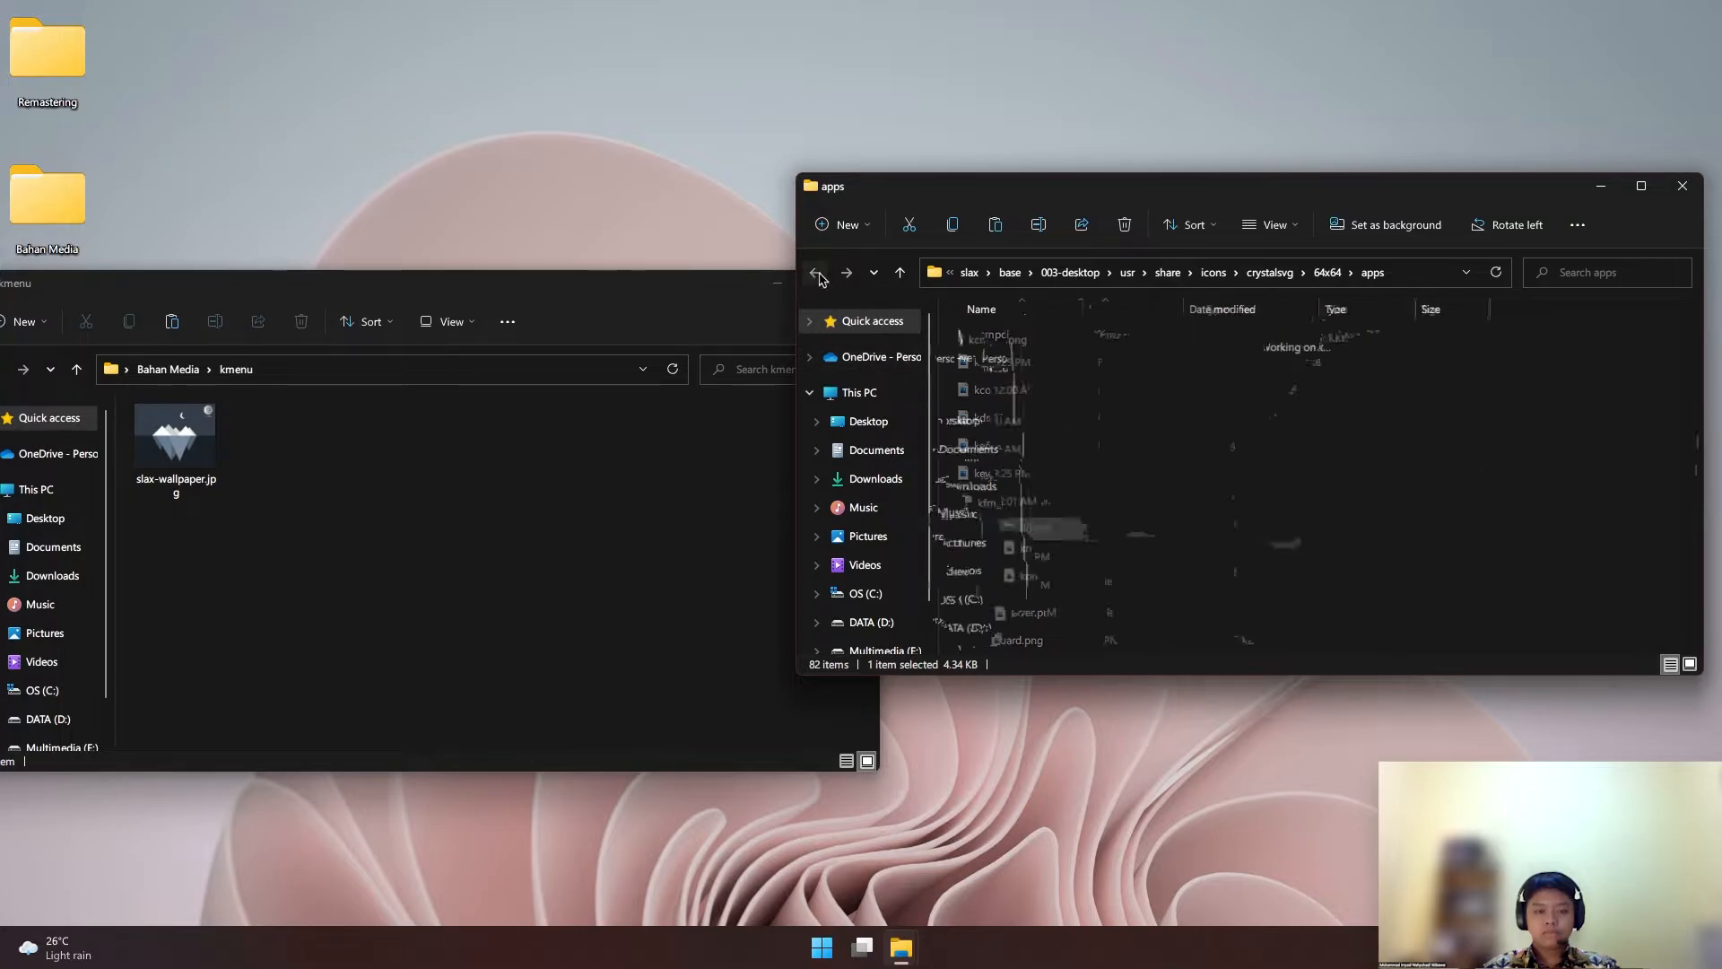
{"action": "left_click", "coordinate": [816, 274]}
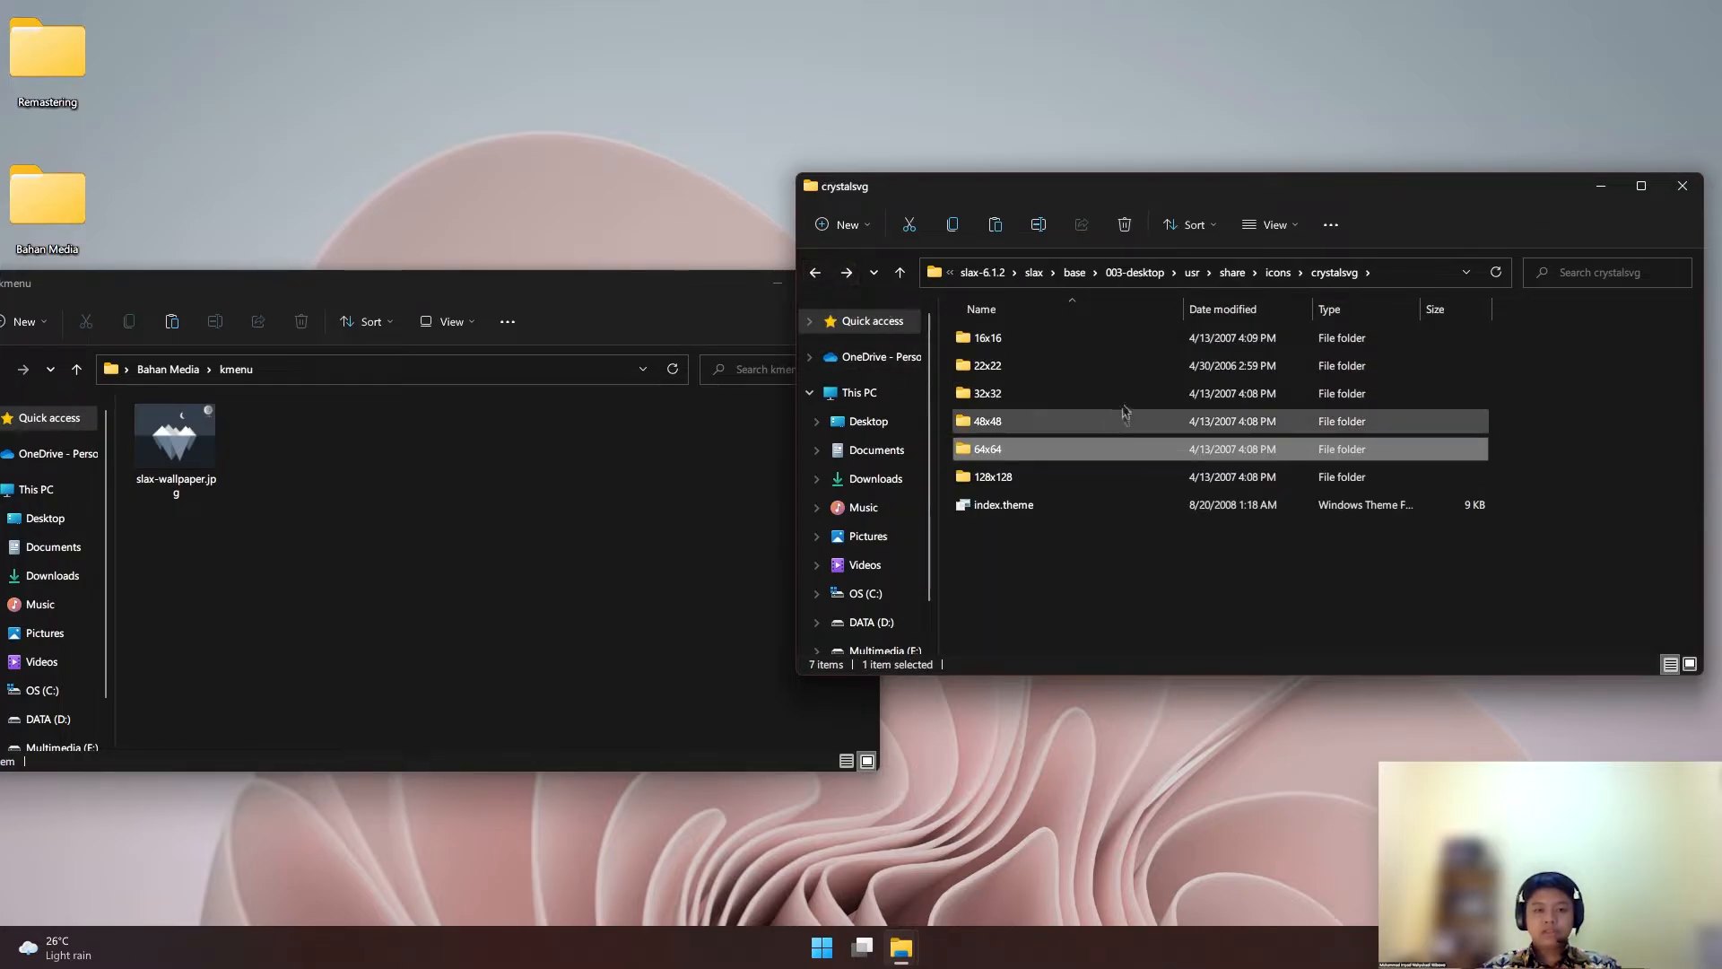
{"action": "left_click", "coordinate": [1197, 347]}
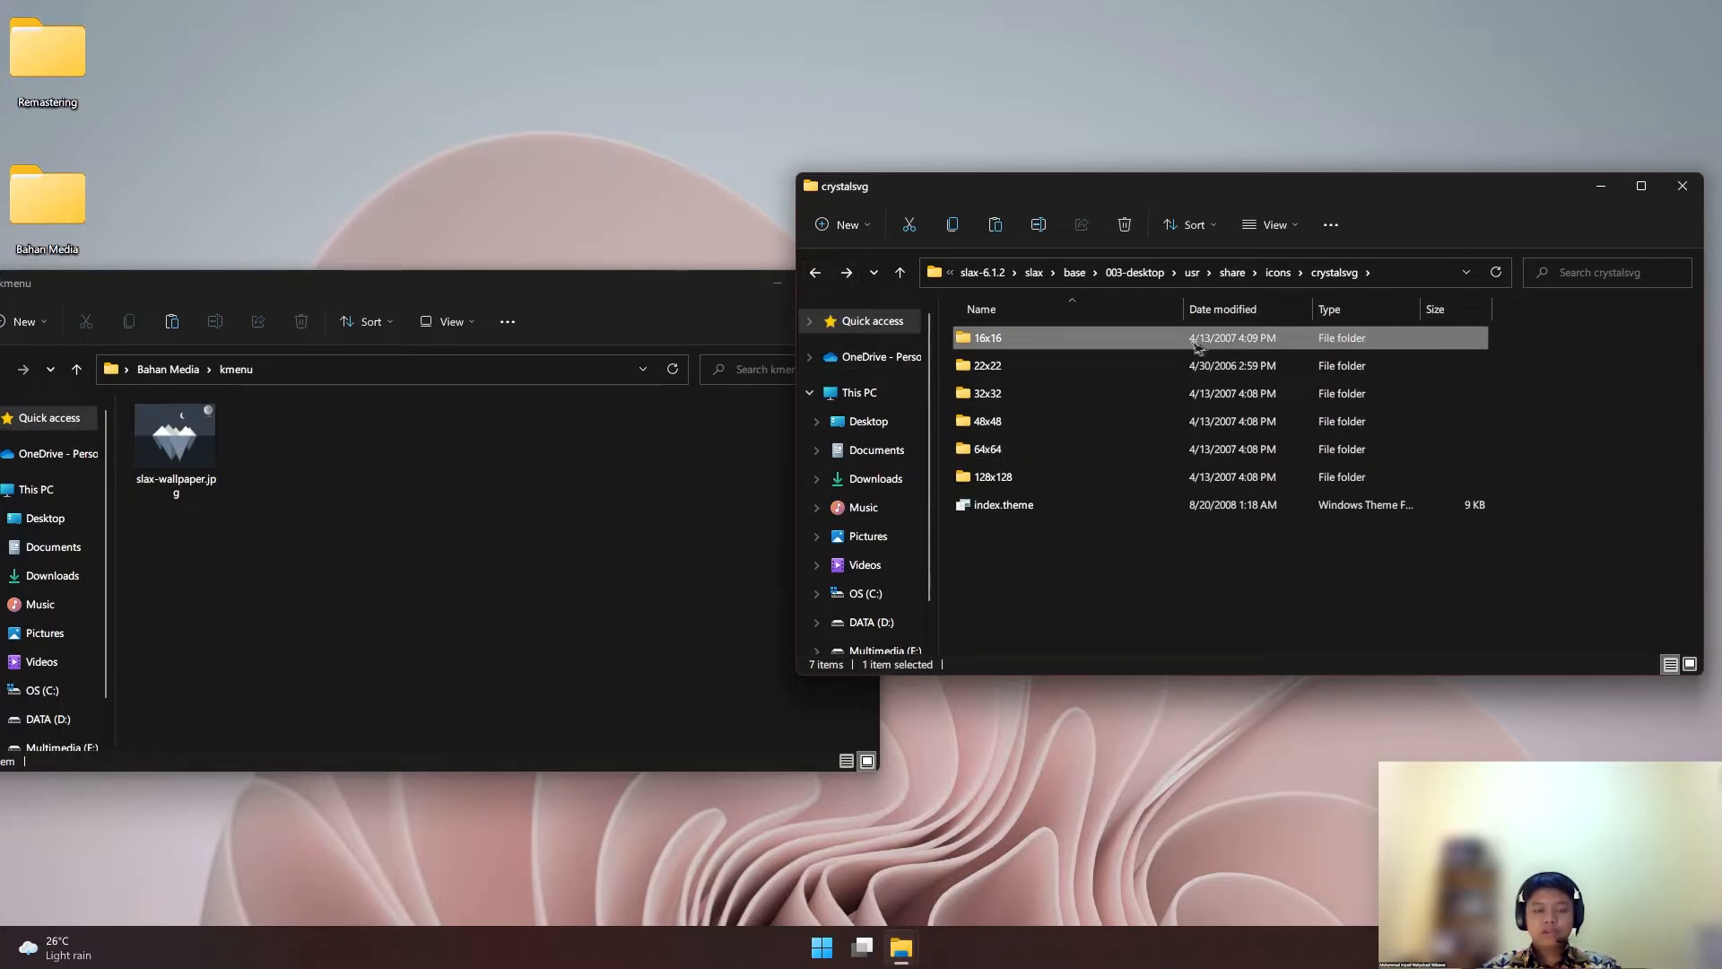
{"action": "left_click", "coordinate": [1008, 453]}
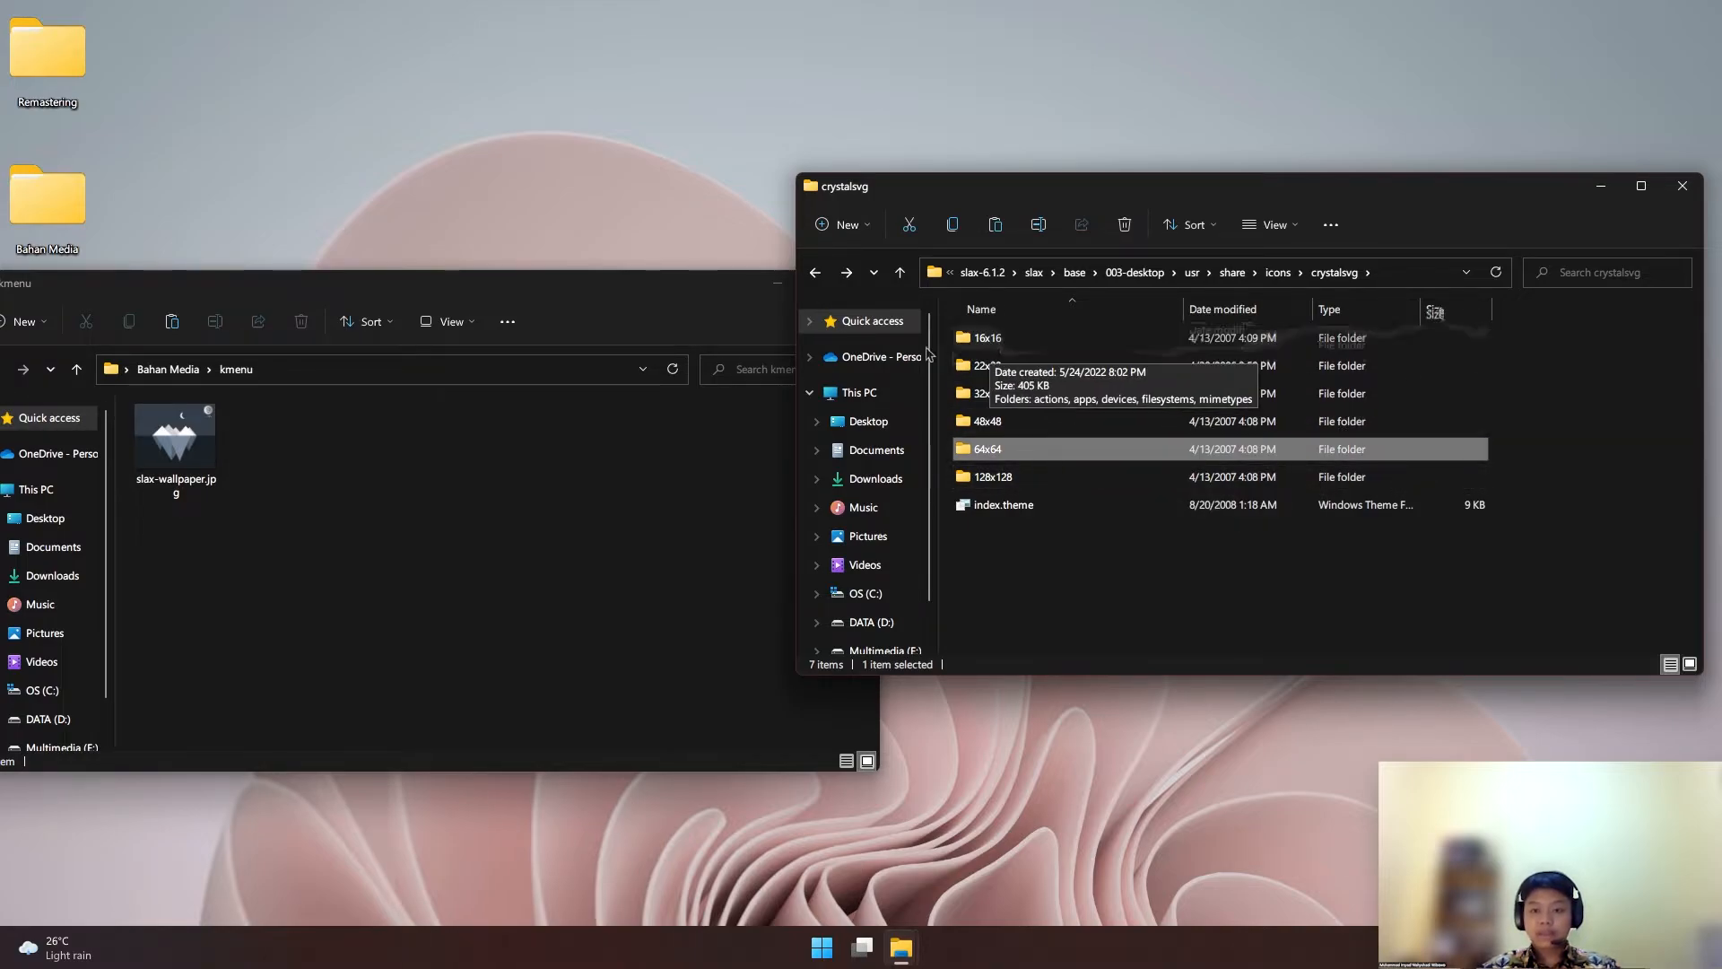
{"action": "left_click", "coordinate": [815, 273]}
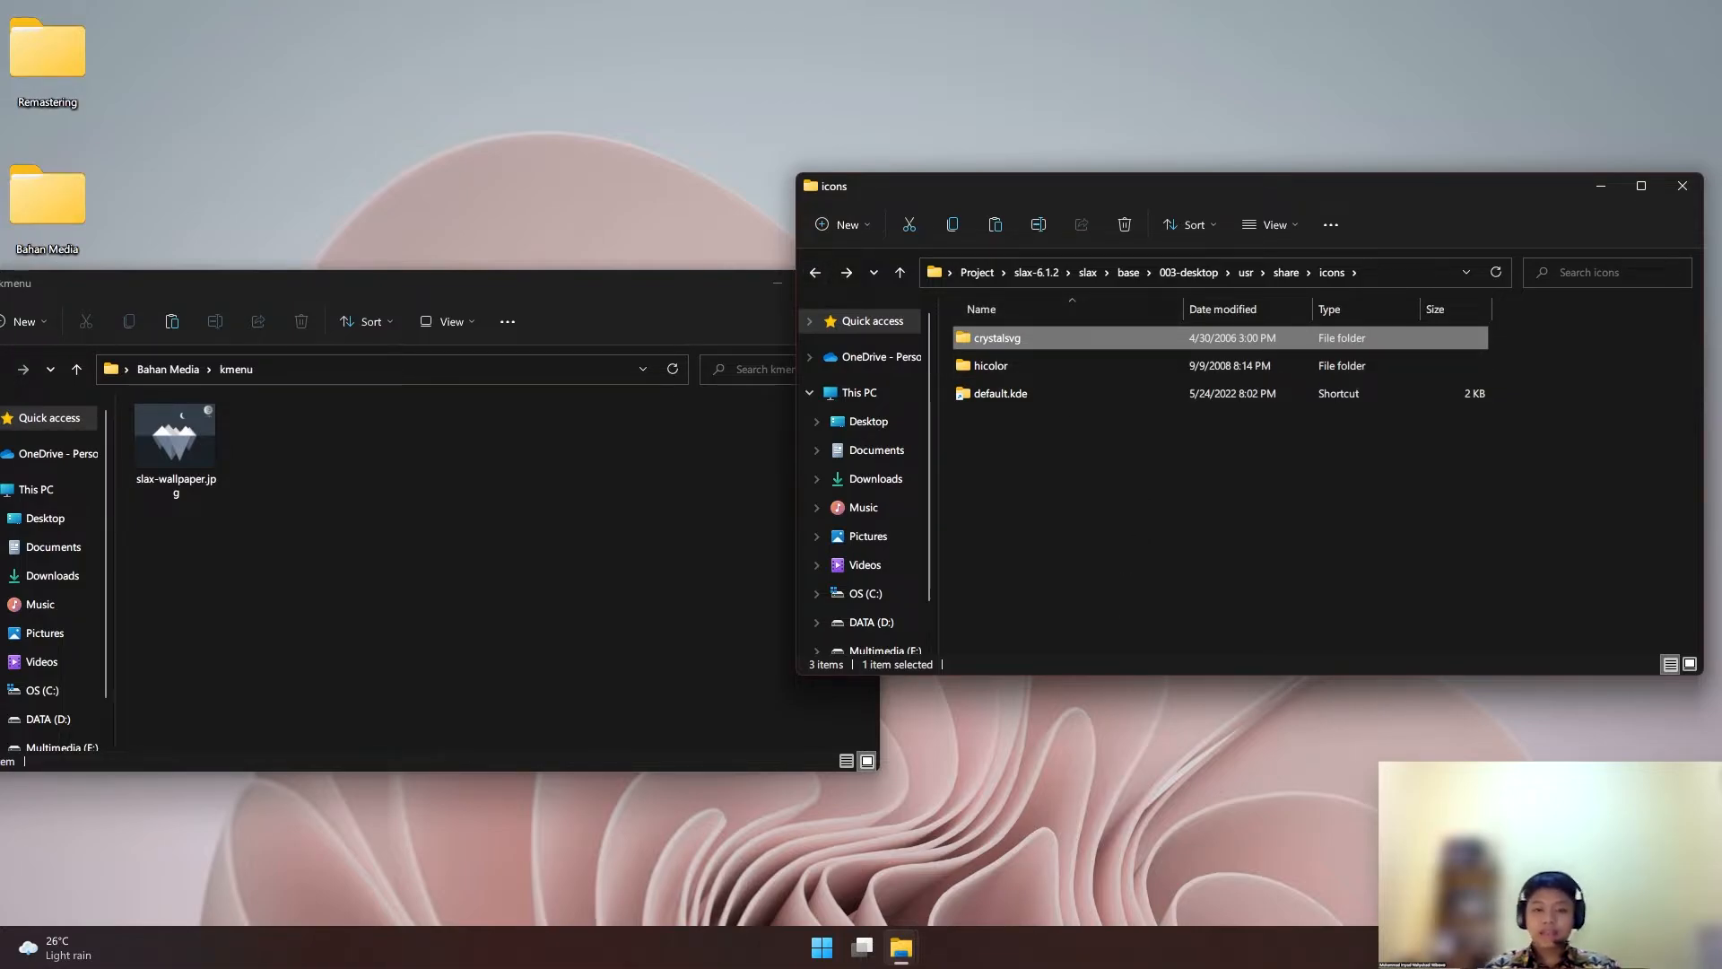
{"action": "left_click", "coordinate": [815, 273]}
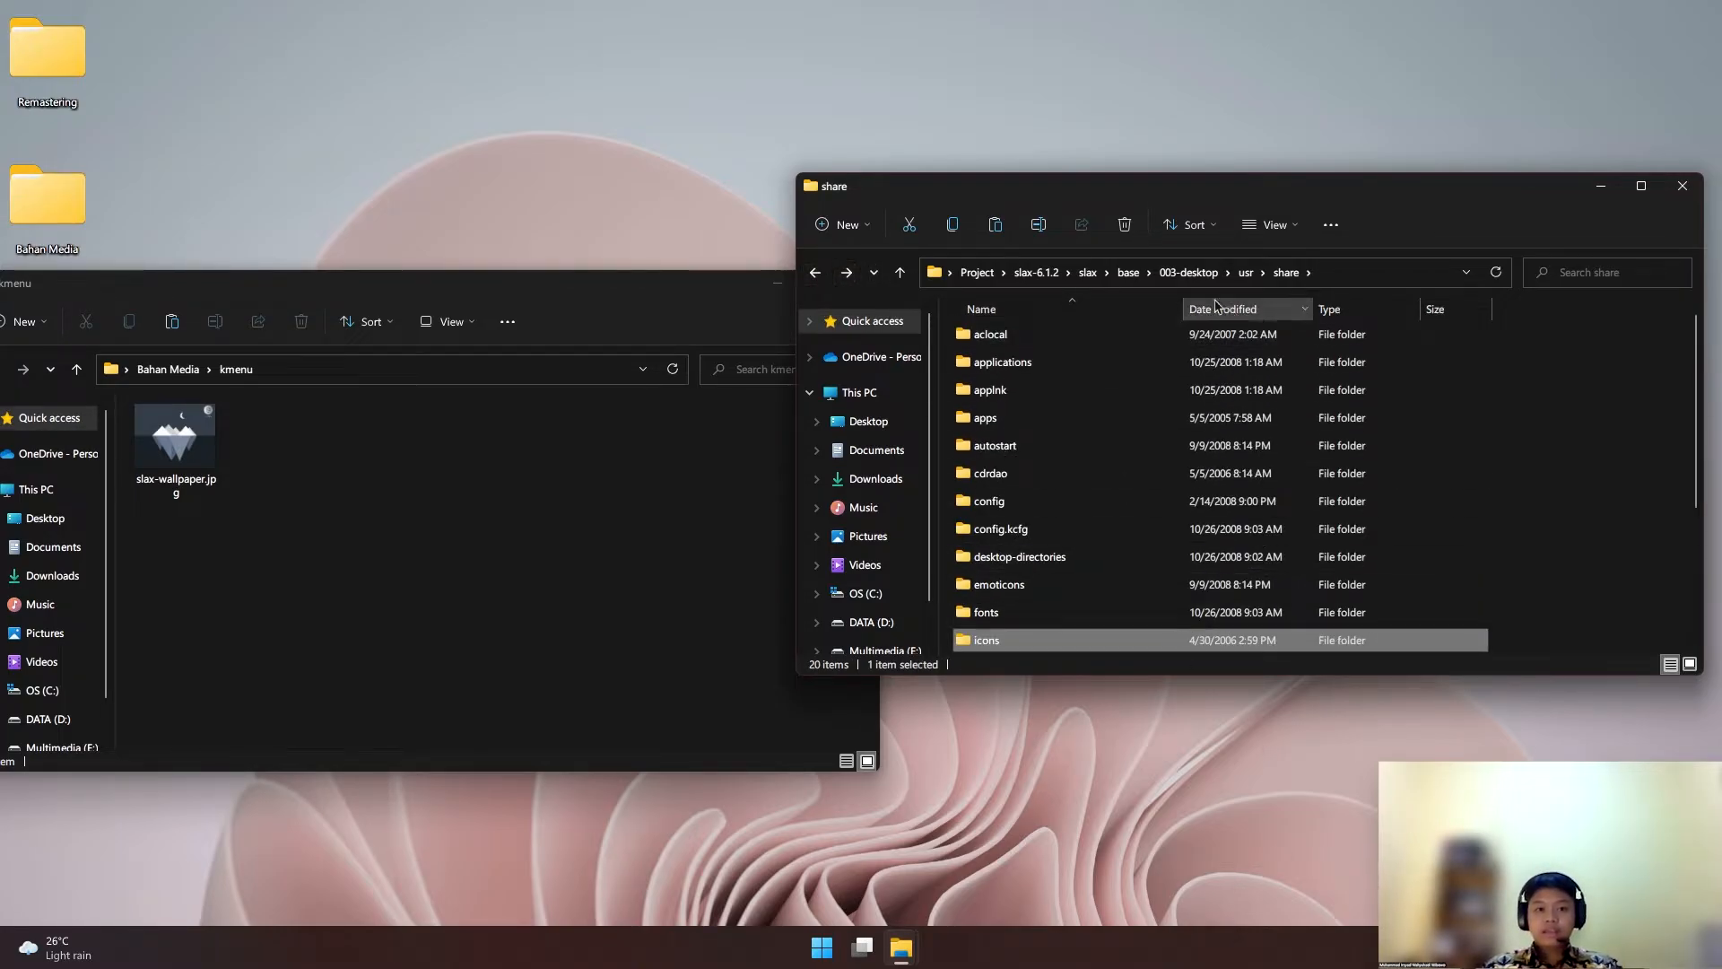
{"action": "left_click", "coordinate": [1036, 271]}
{"action": "double_click", "coordinate": [1081, 394]}
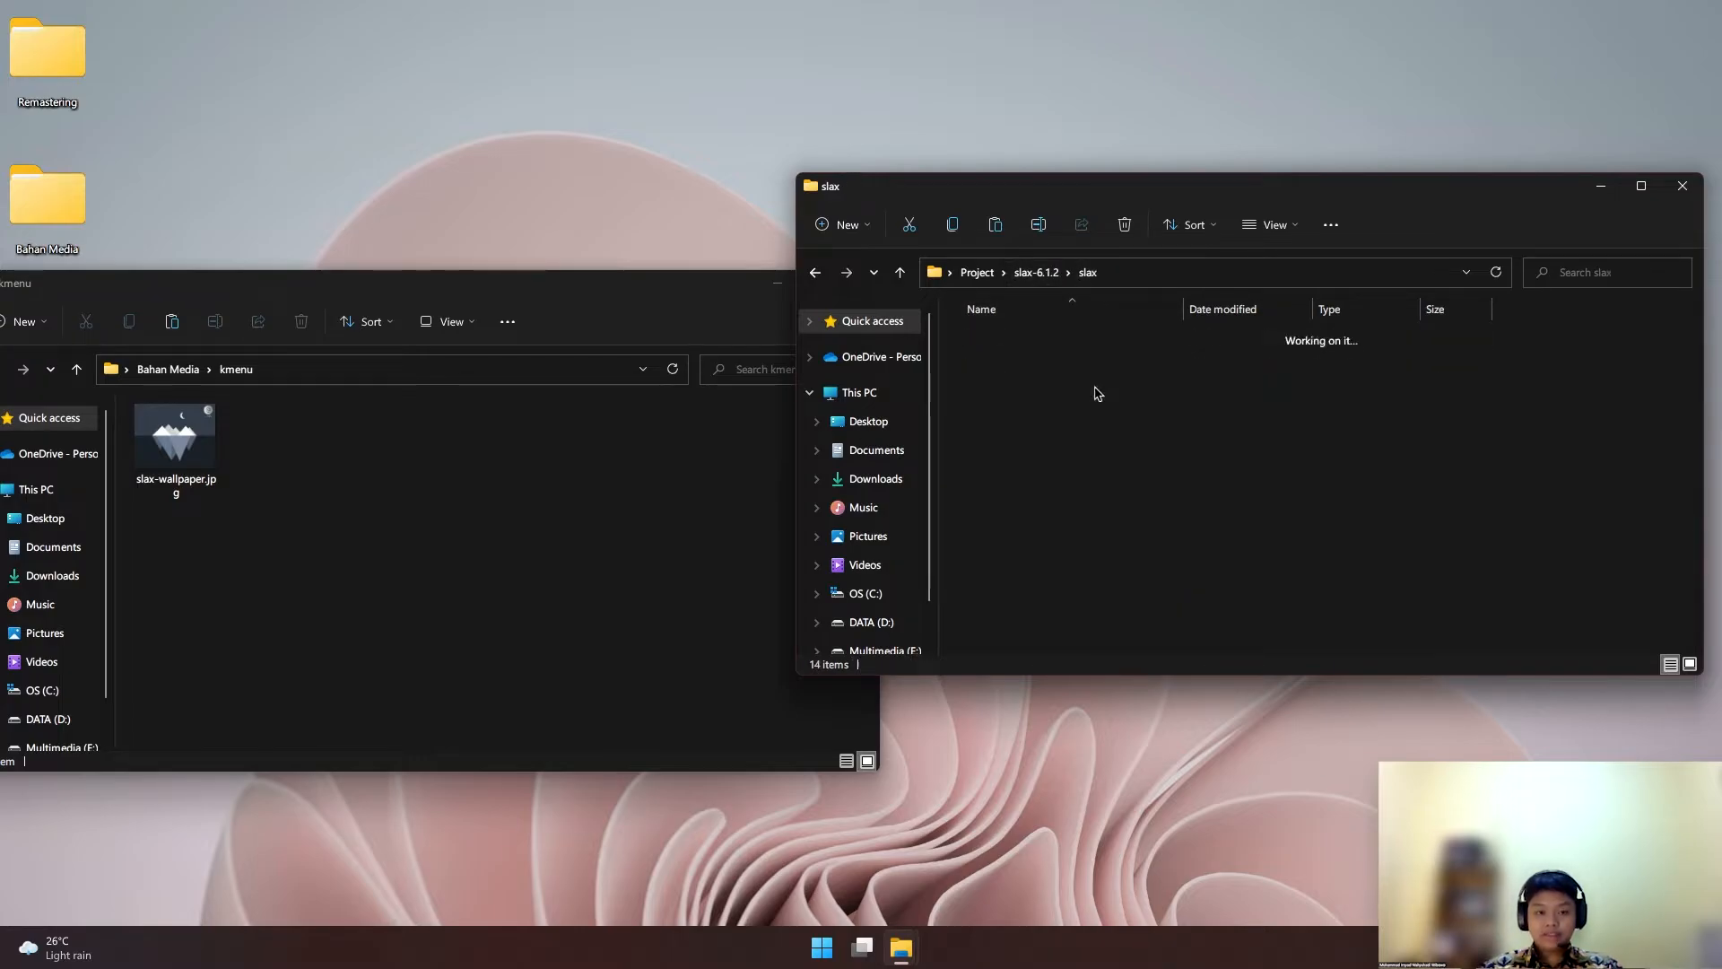
{"action": "double_click", "coordinate": [1081, 346]}
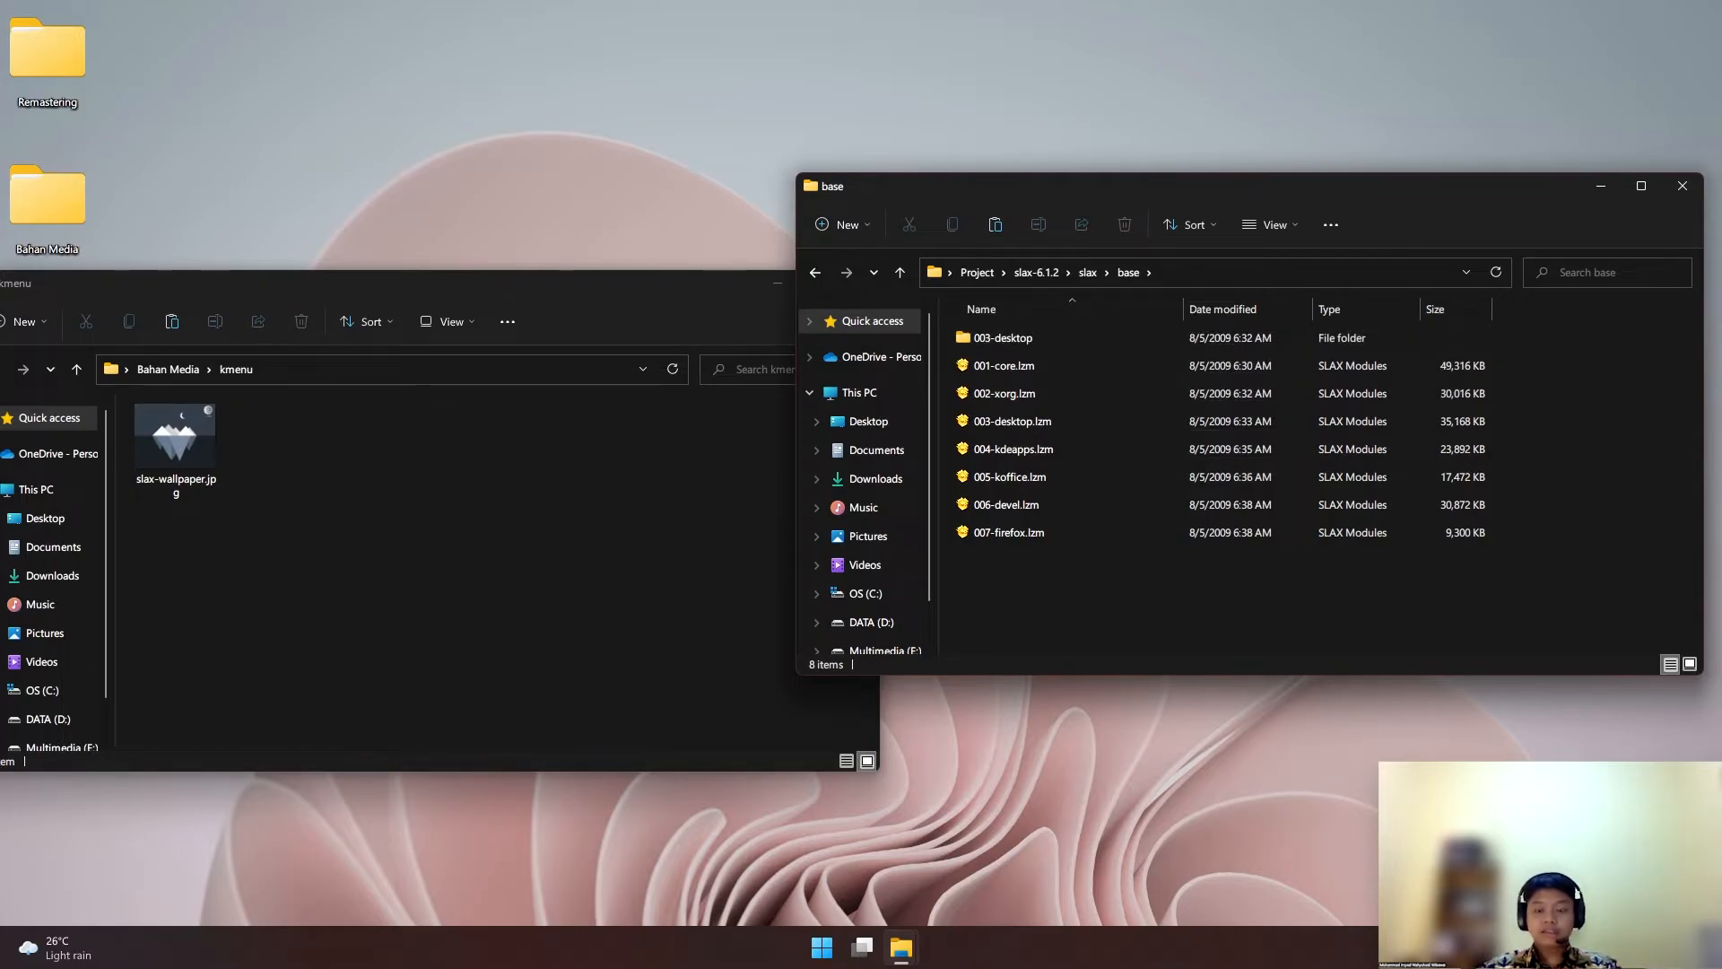
Delete the original 003-desktop.lzm and compress the 003-desktop folder into a new SLAX module named 003-desktop.lzm in base
{"action": "left_click", "coordinate": [1063, 426]}
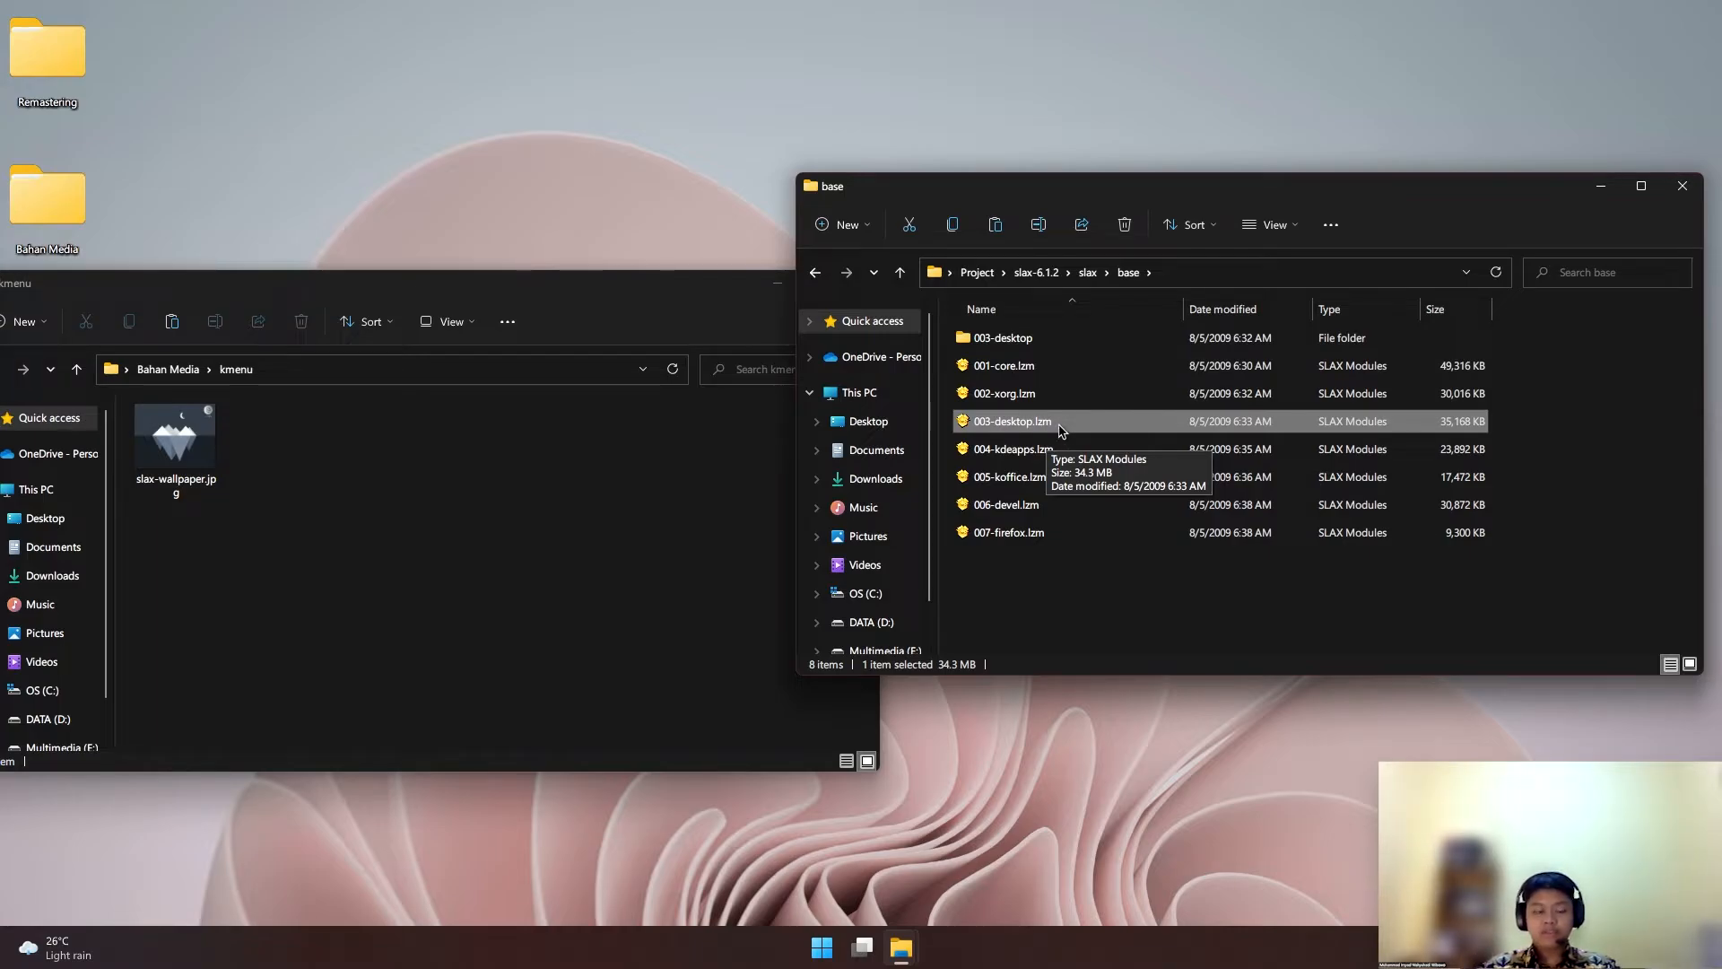
{"action": "left_click_drag", "start_coordinate": [1062, 429], "coordinate": [1028, 339]}
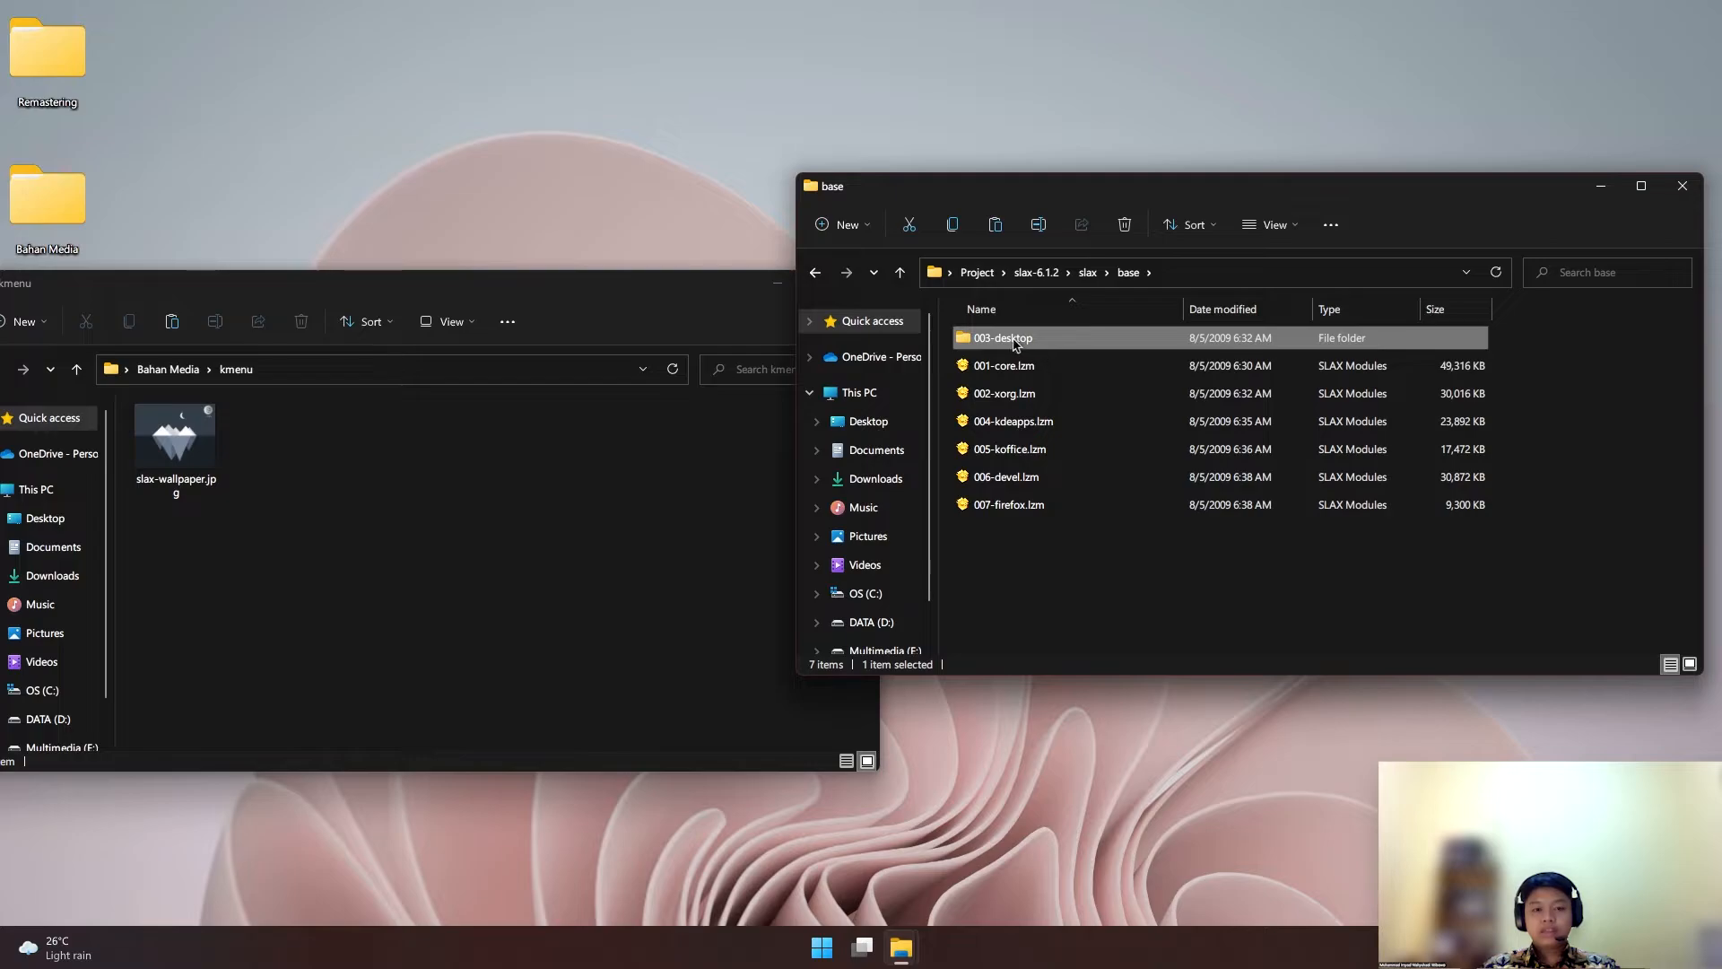
{"action": "right_click", "coordinate": [1014, 344]}
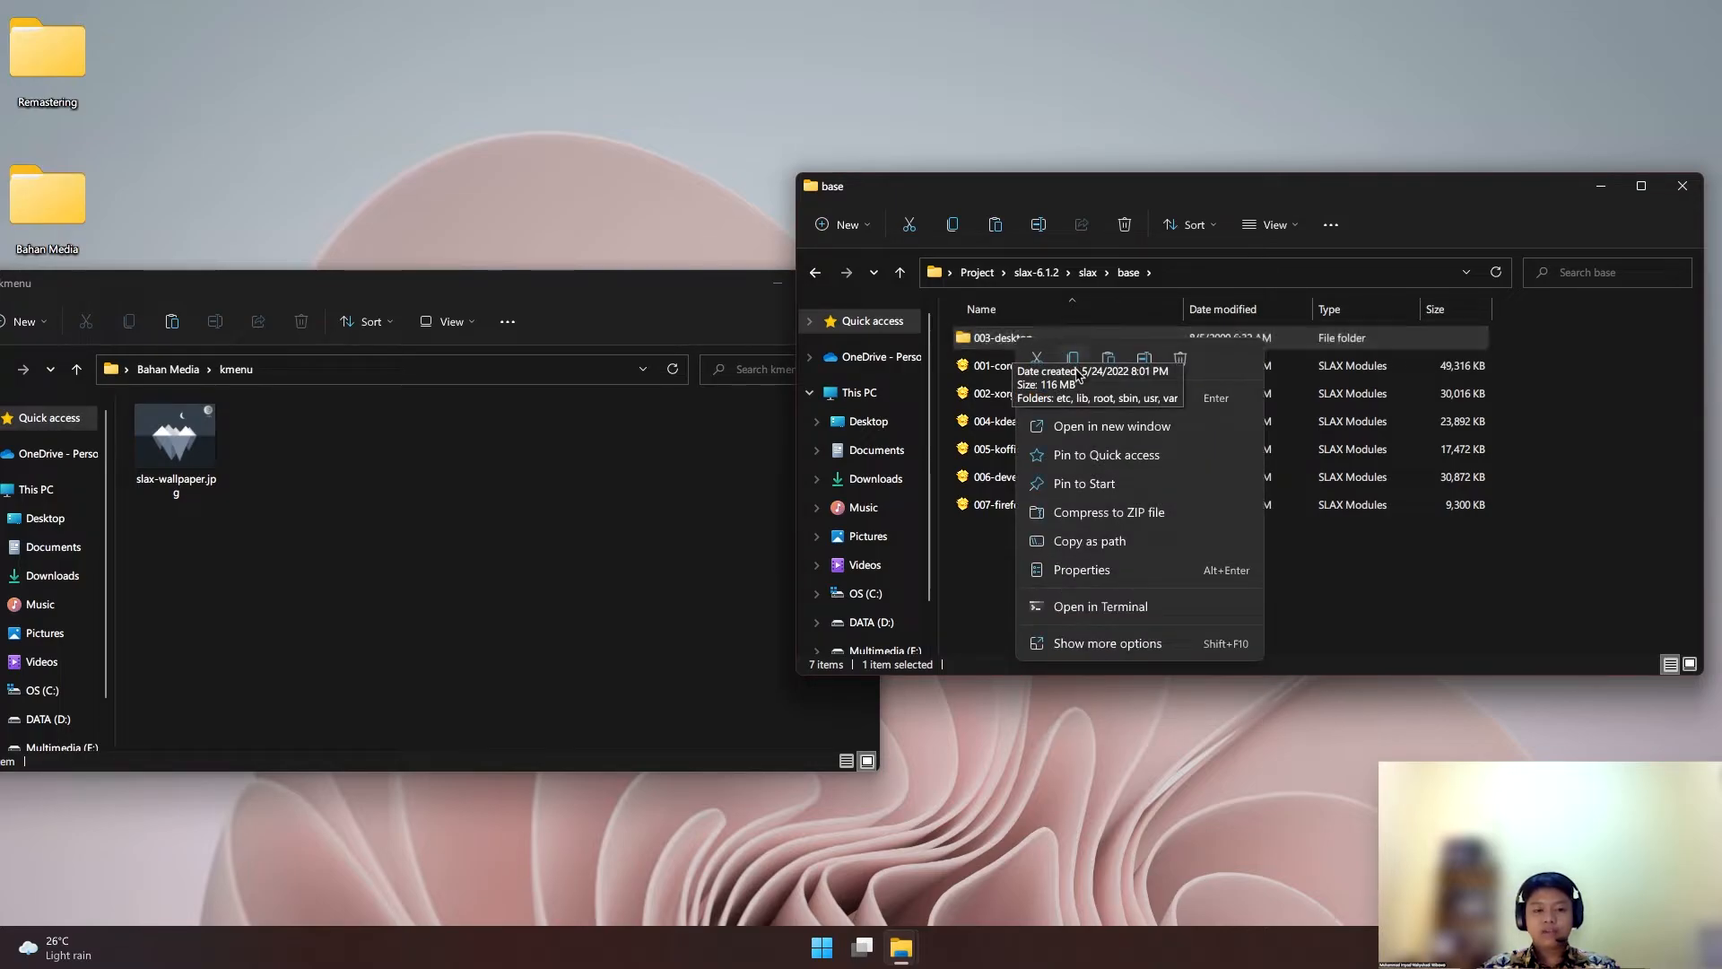
{"action": "left_click", "coordinate": [1119, 645]}
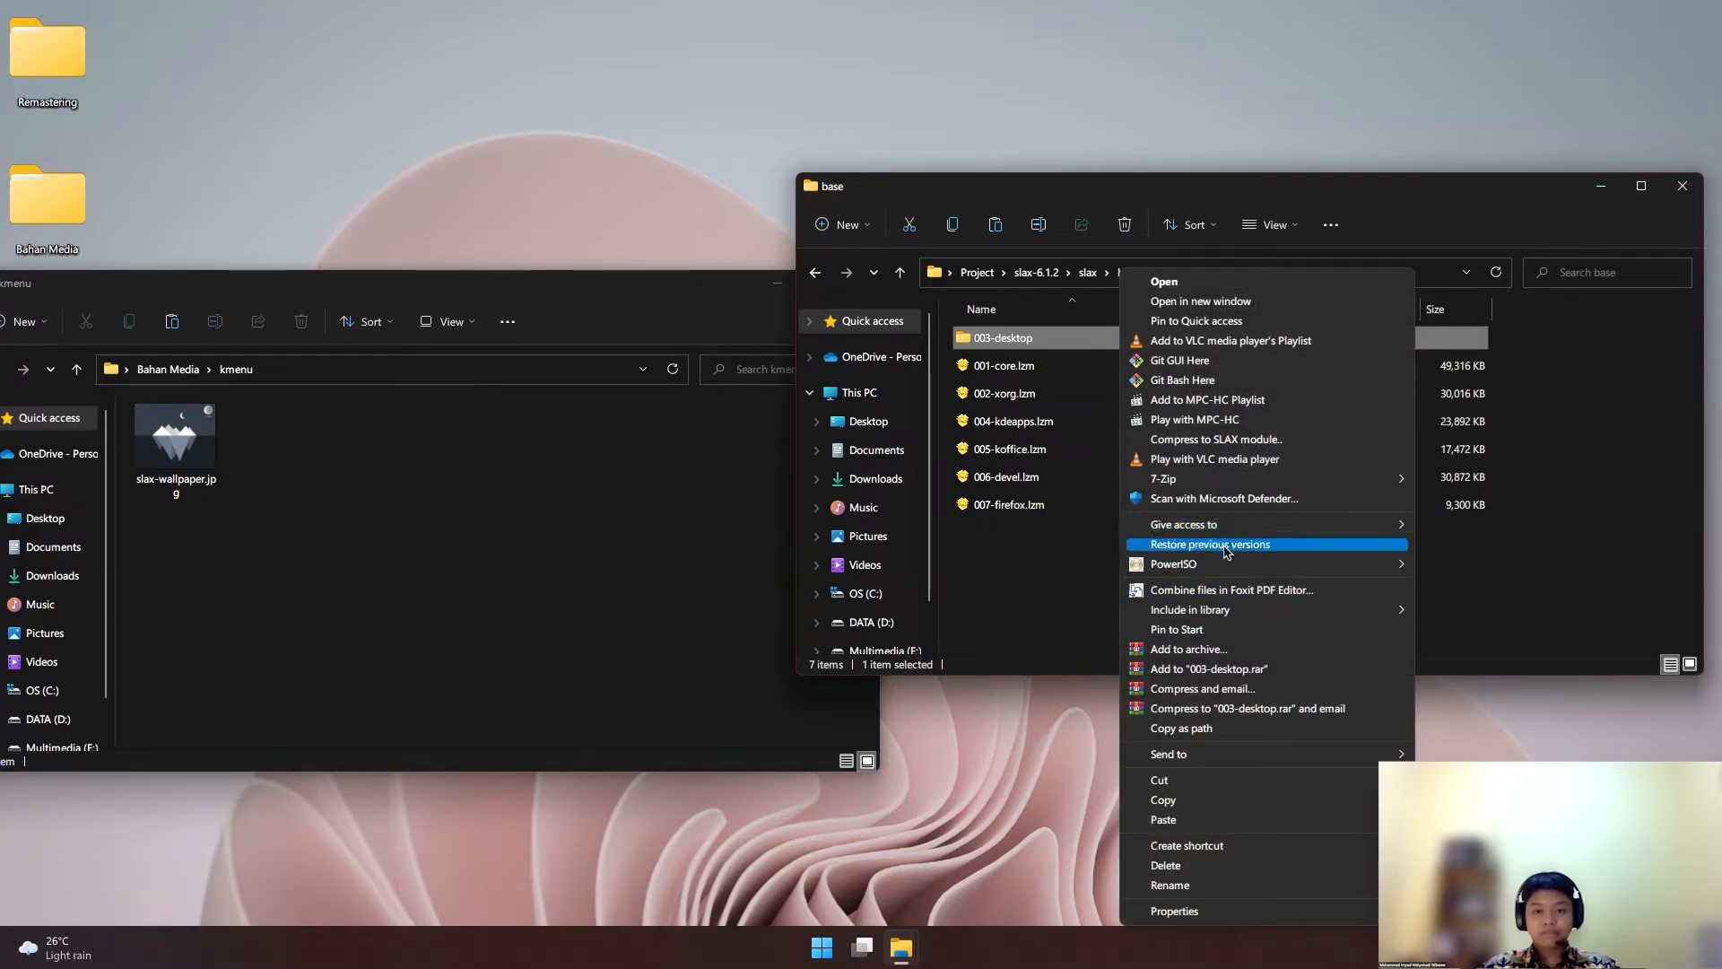
{"action": "left_click", "coordinate": [1257, 442]}
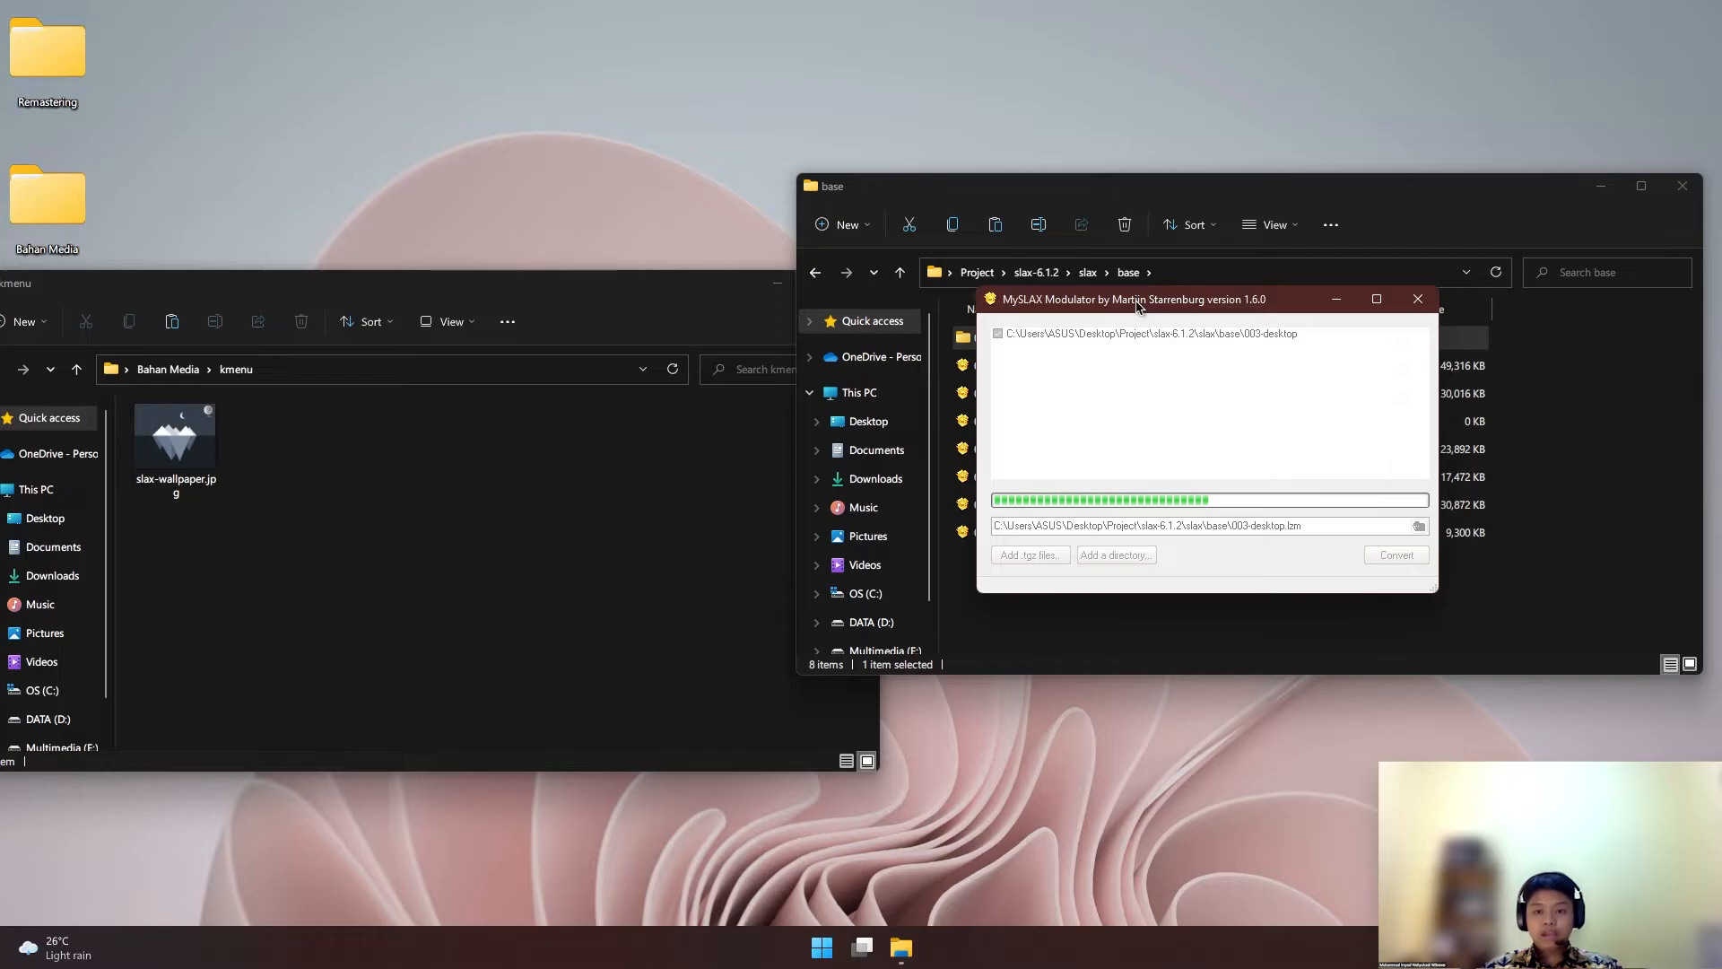
{"action": "left_click_drag", "start_coordinate": [1138, 306], "coordinate": [1142, 294]}
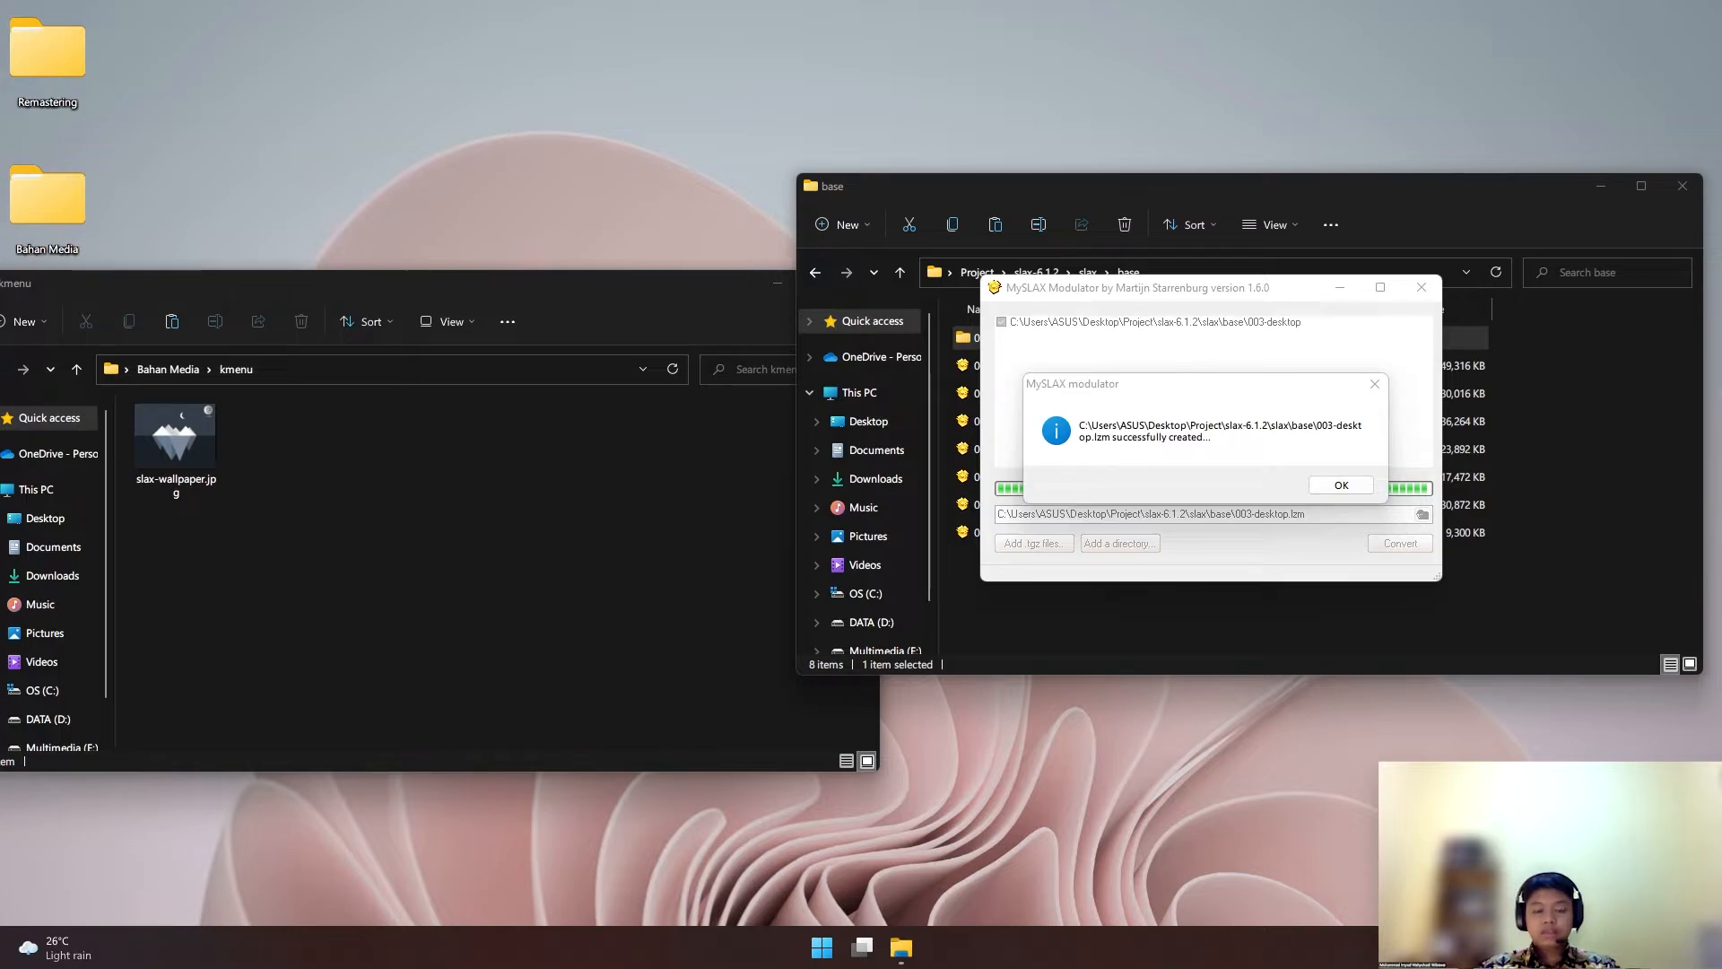
{"action": "left_click", "coordinate": [1341, 486]}
{"action": "left_click", "coordinate": [1157, 421]}
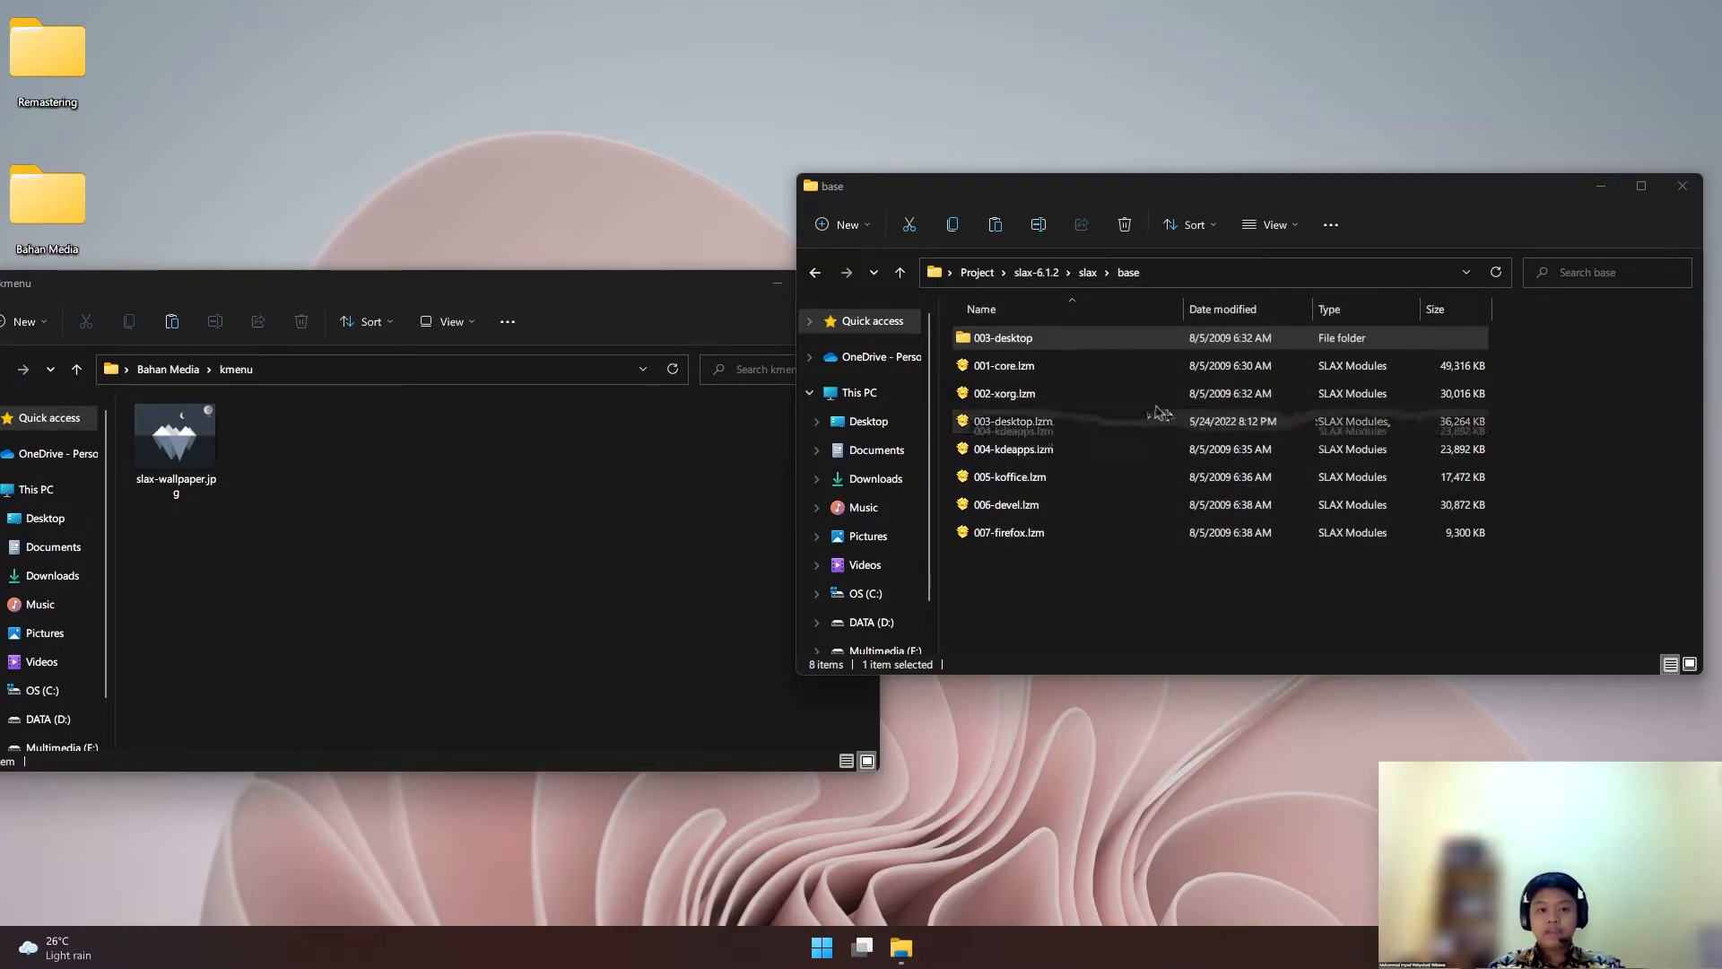
Delete the unpacked 003-desktop folder from base and return to the slax-6.1.2 folder
{"action": "left_click", "coordinate": [1003, 341]}
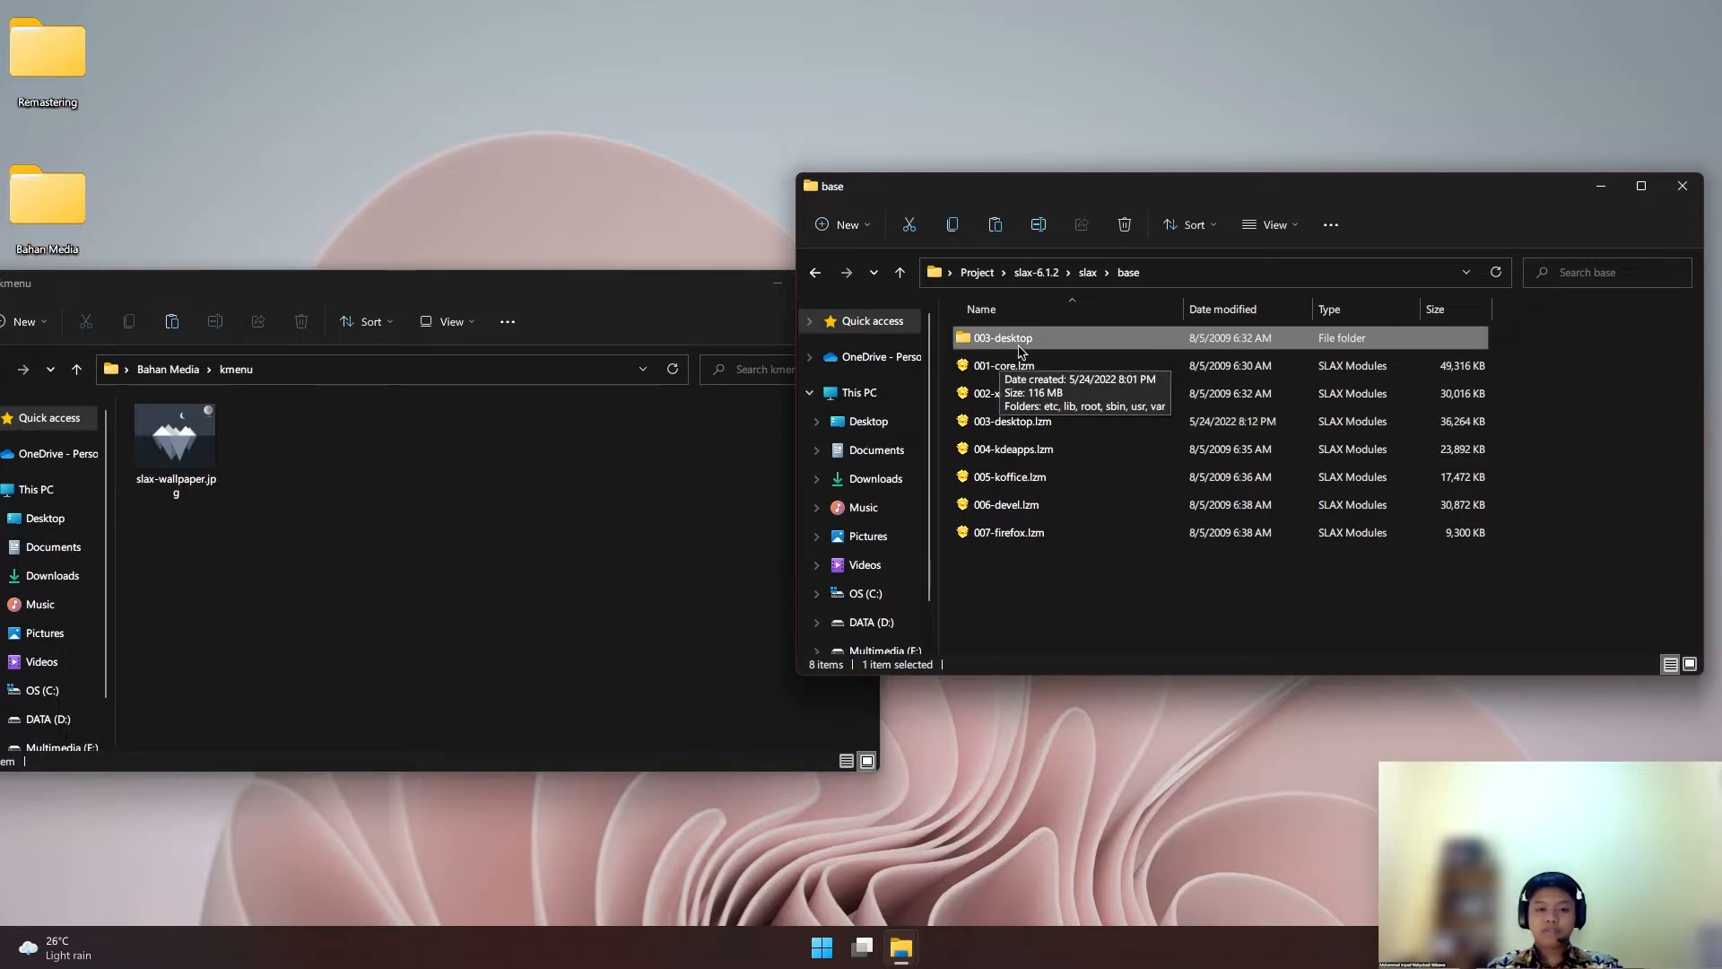
{"action": "key", "text": "Delete"}
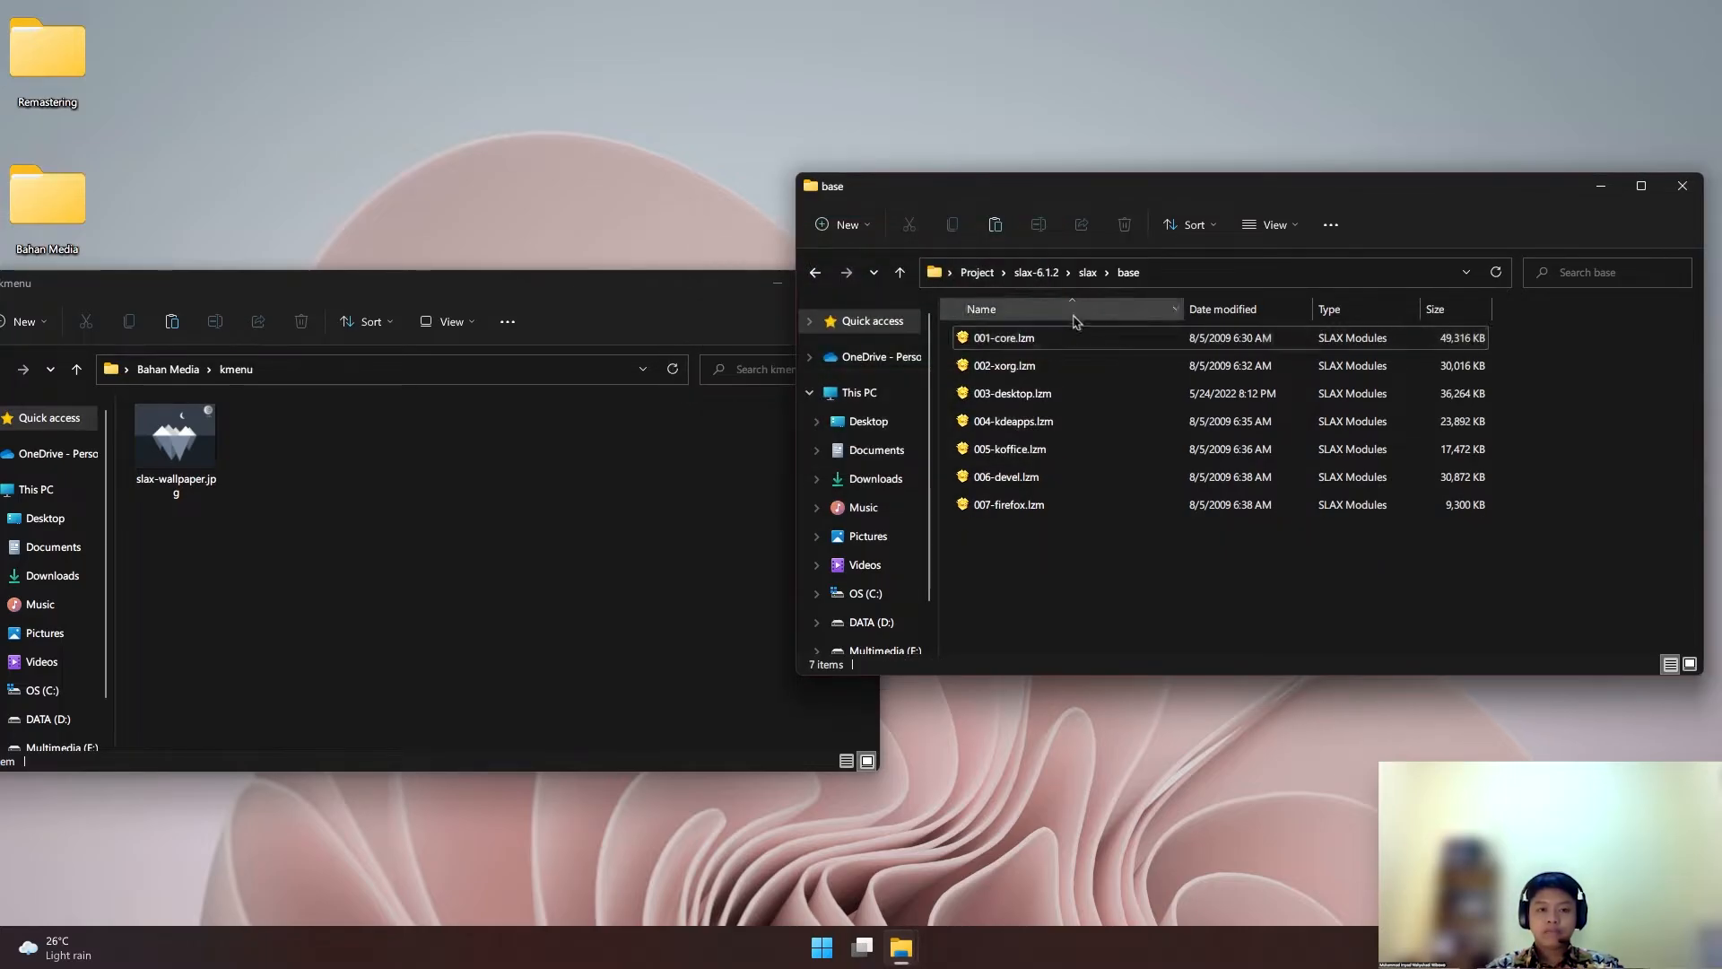
{"action": "left_click", "coordinate": [1055, 282]}
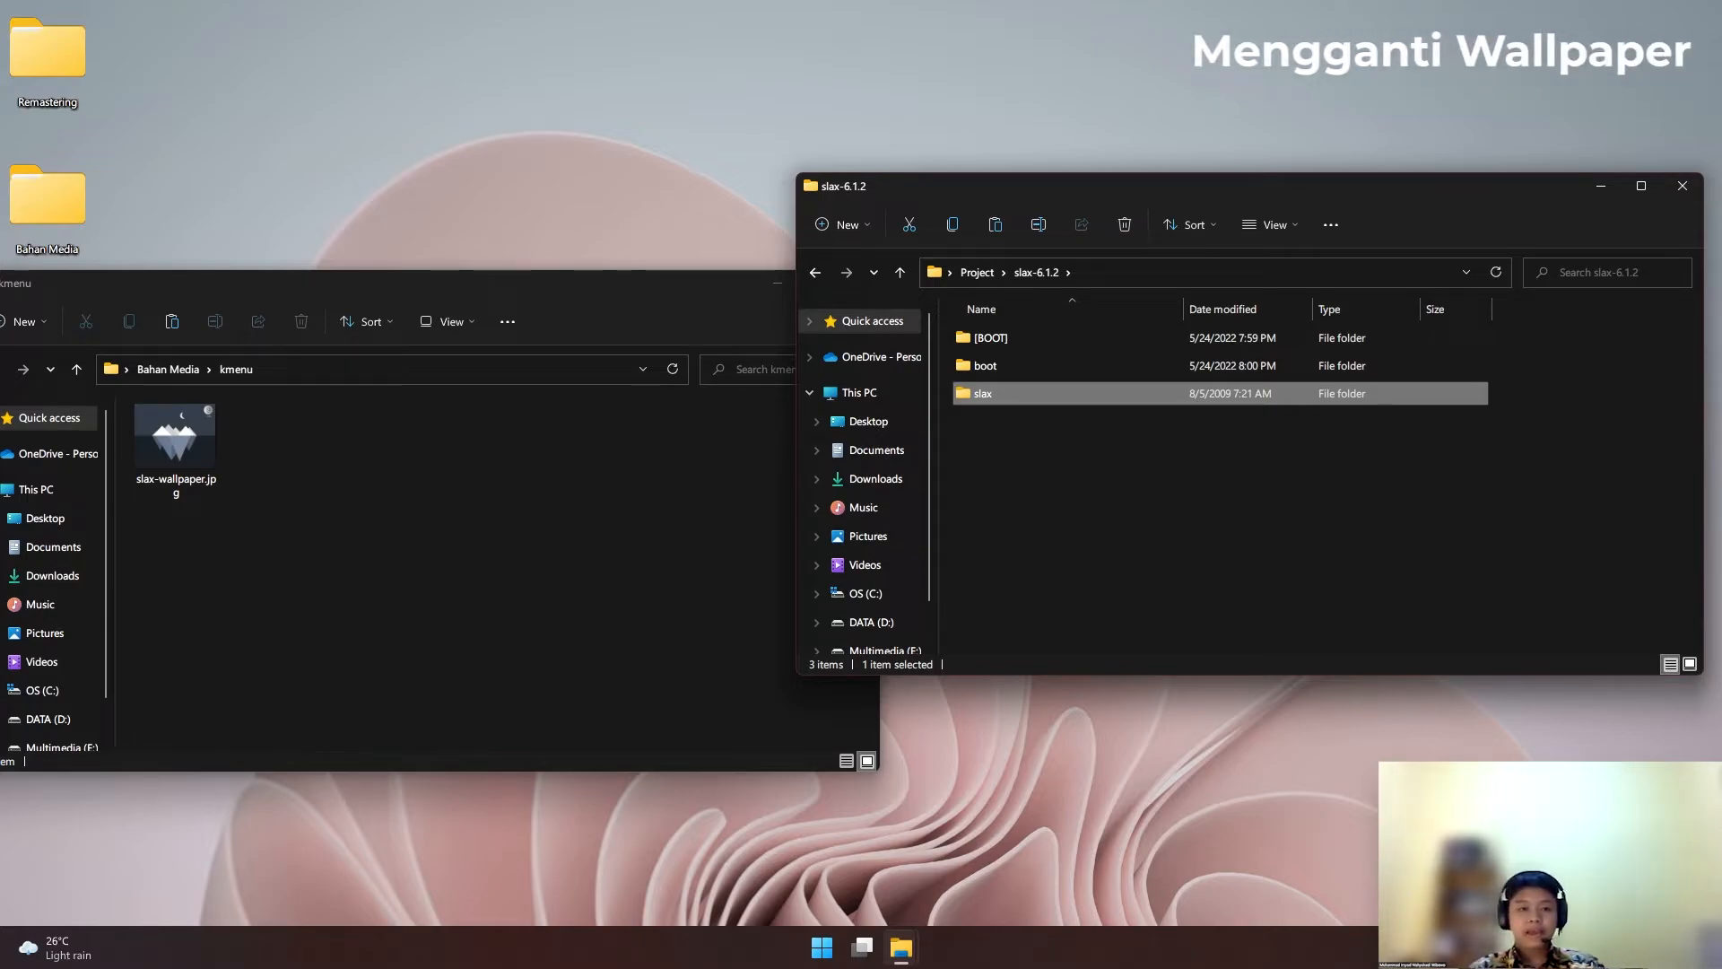
Open the slax folder within slax-6.1.2 and select its base folder
{"action": "left_click", "coordinate": [1069, 434]}
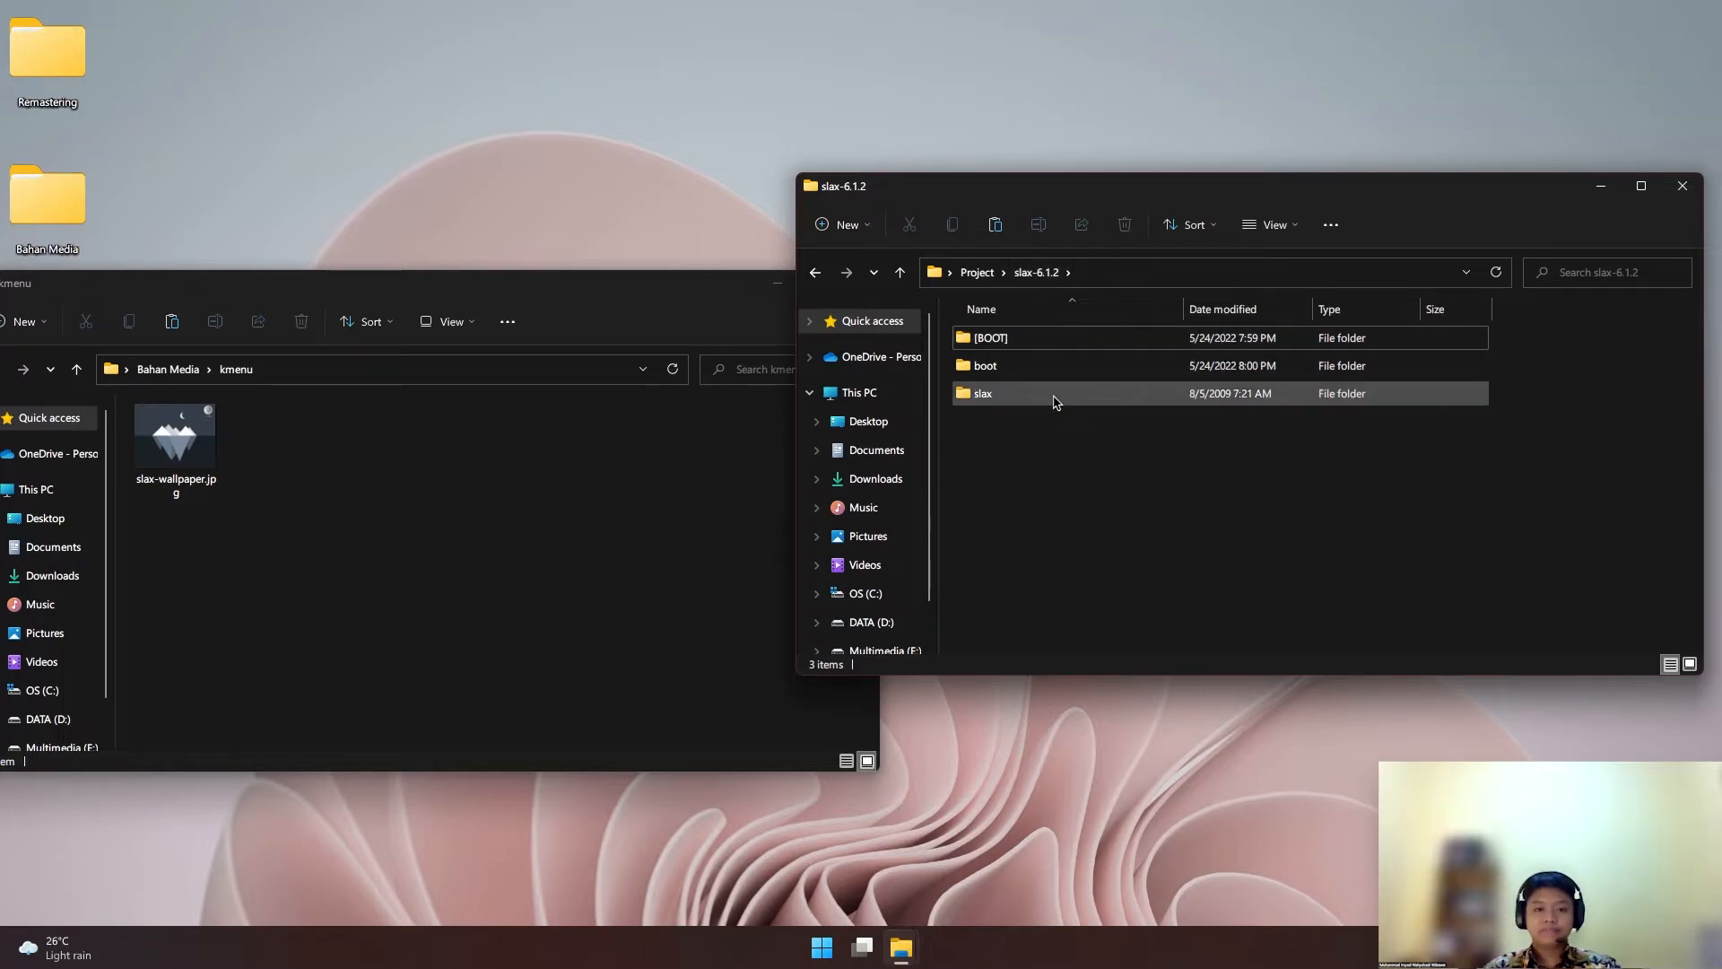
{"action": "left_click", "coordinate": [1063, 402]}
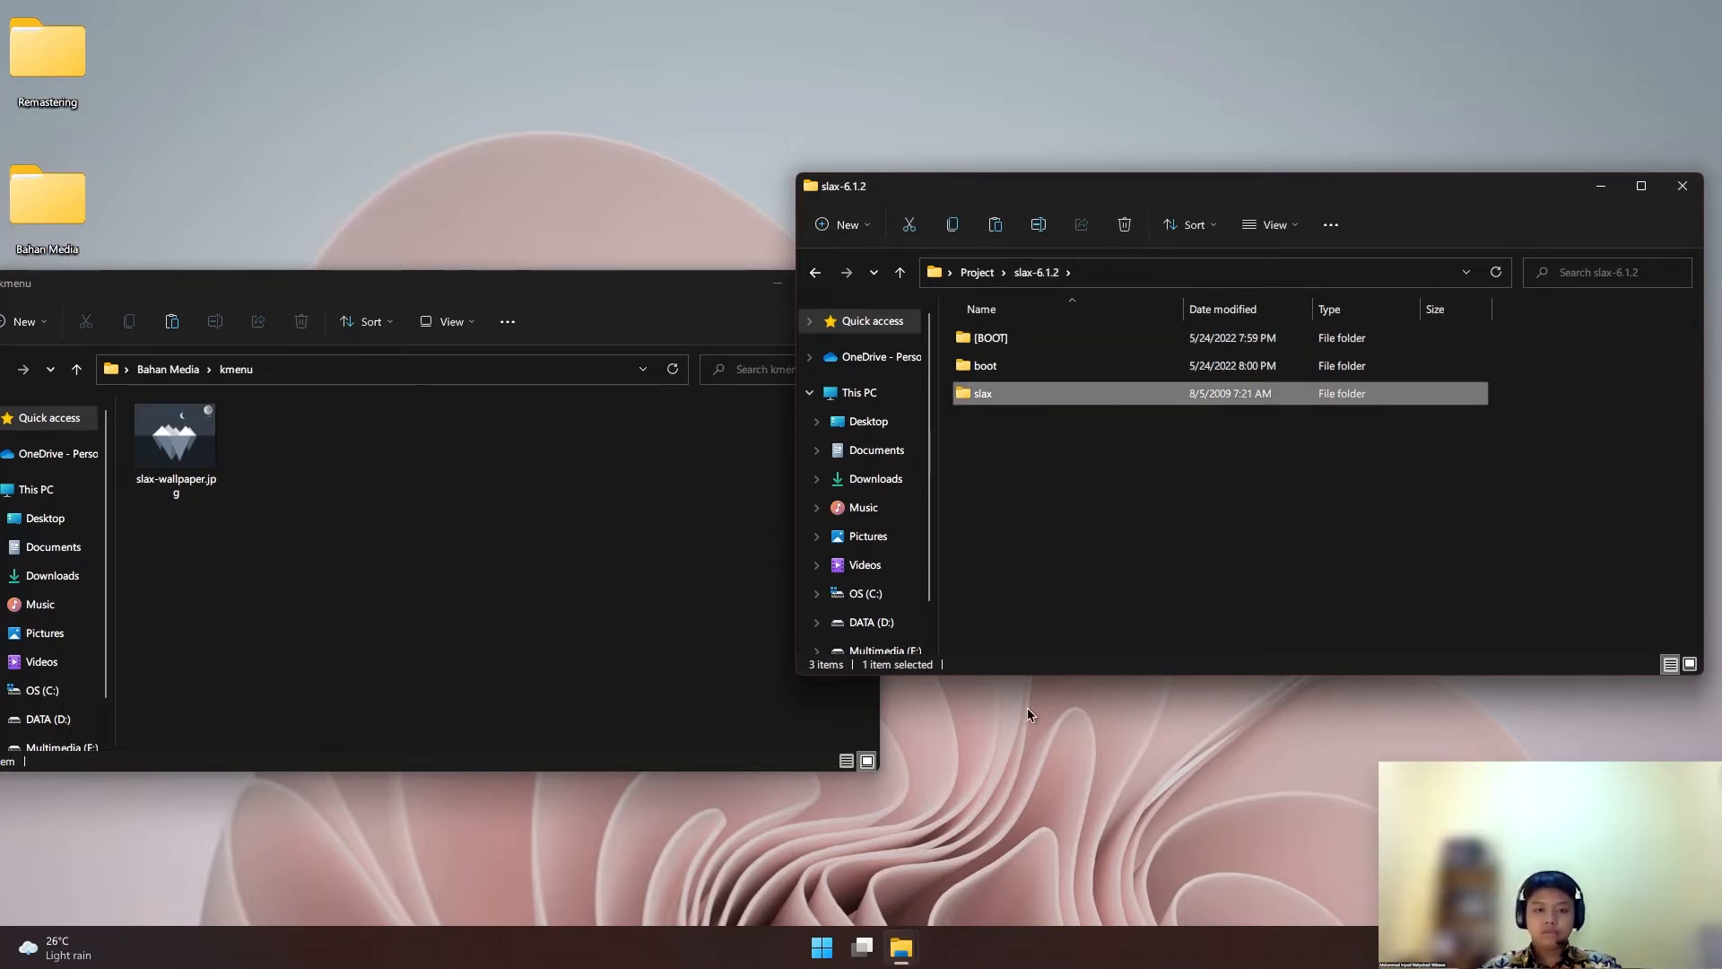
{"action": "double_click", "coordinate": [1033, 399]}
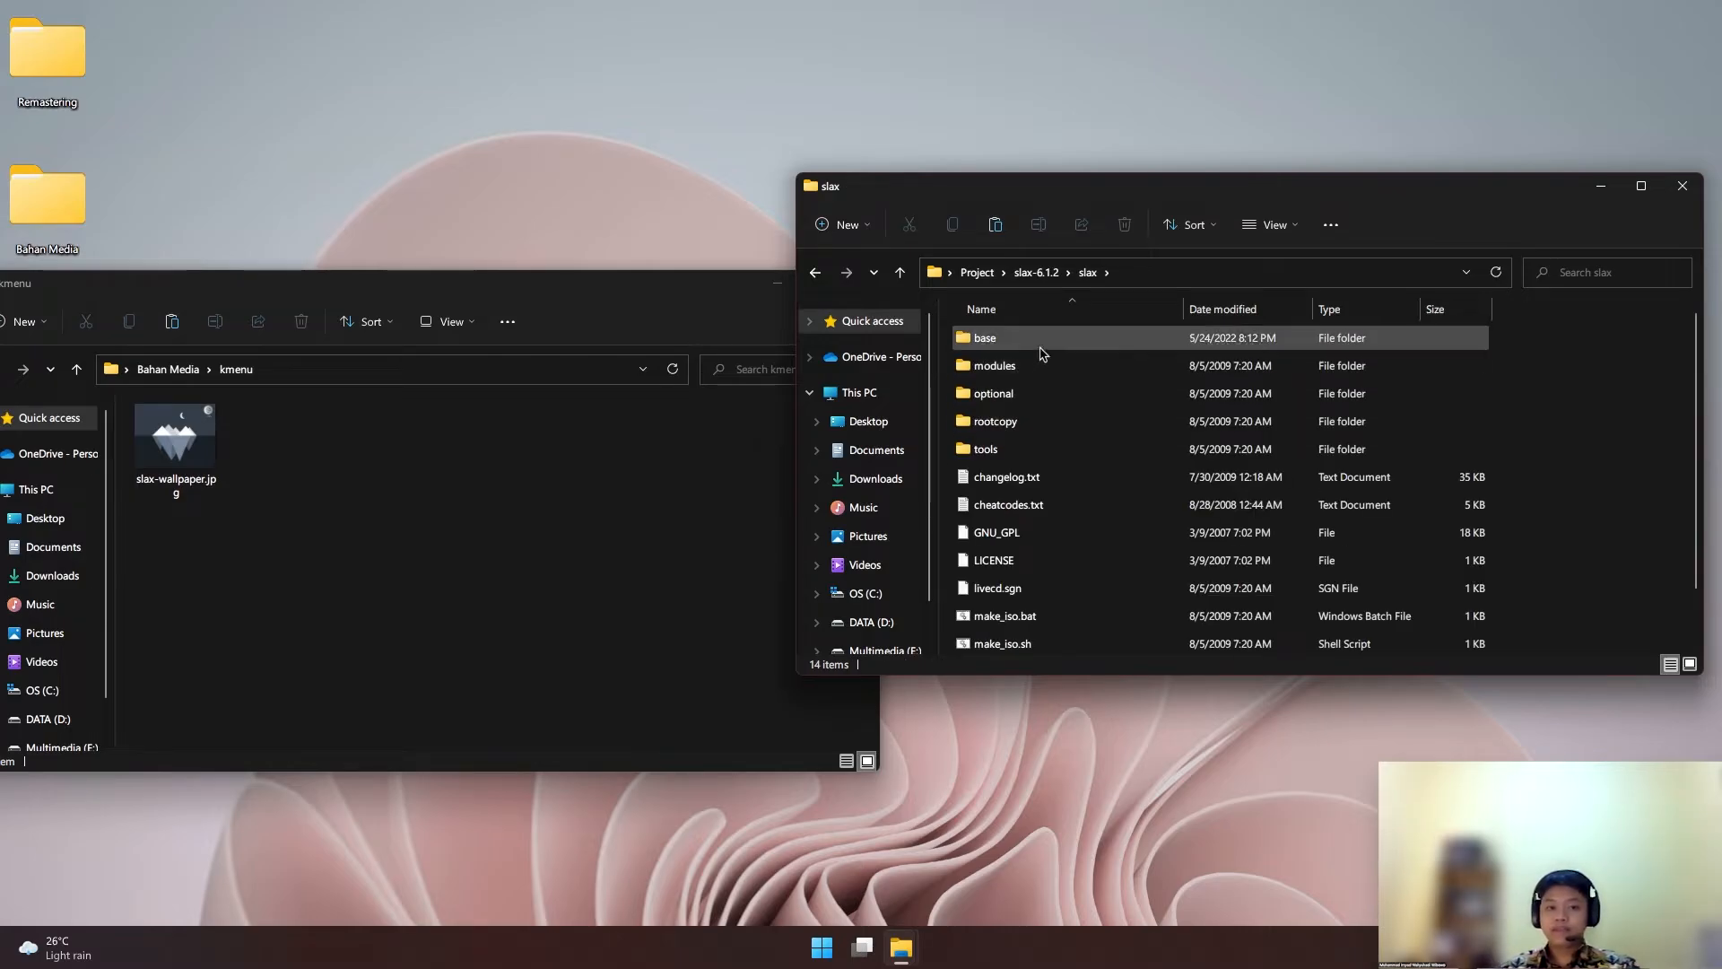
{"action": "left_click", "coordinate": [1053, 349]}
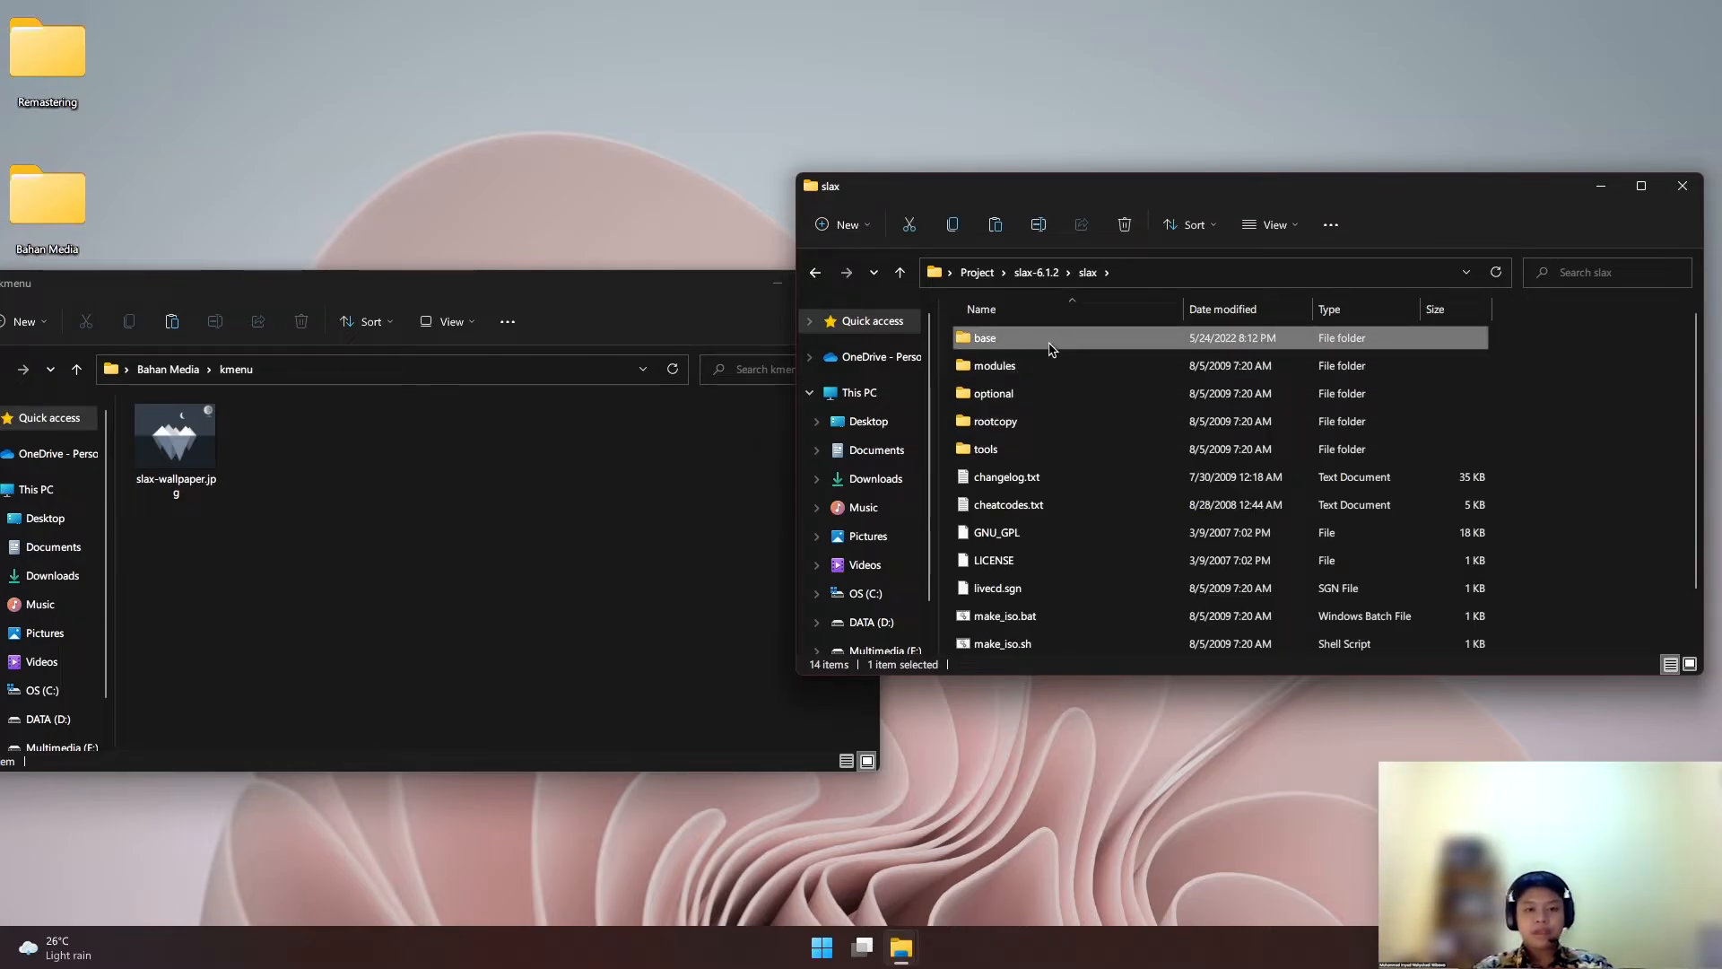
Open the base folder and extract the 002-xorg.lzm SLAX module there
{"action": "double_click", "coordinate": [1019, 341]}
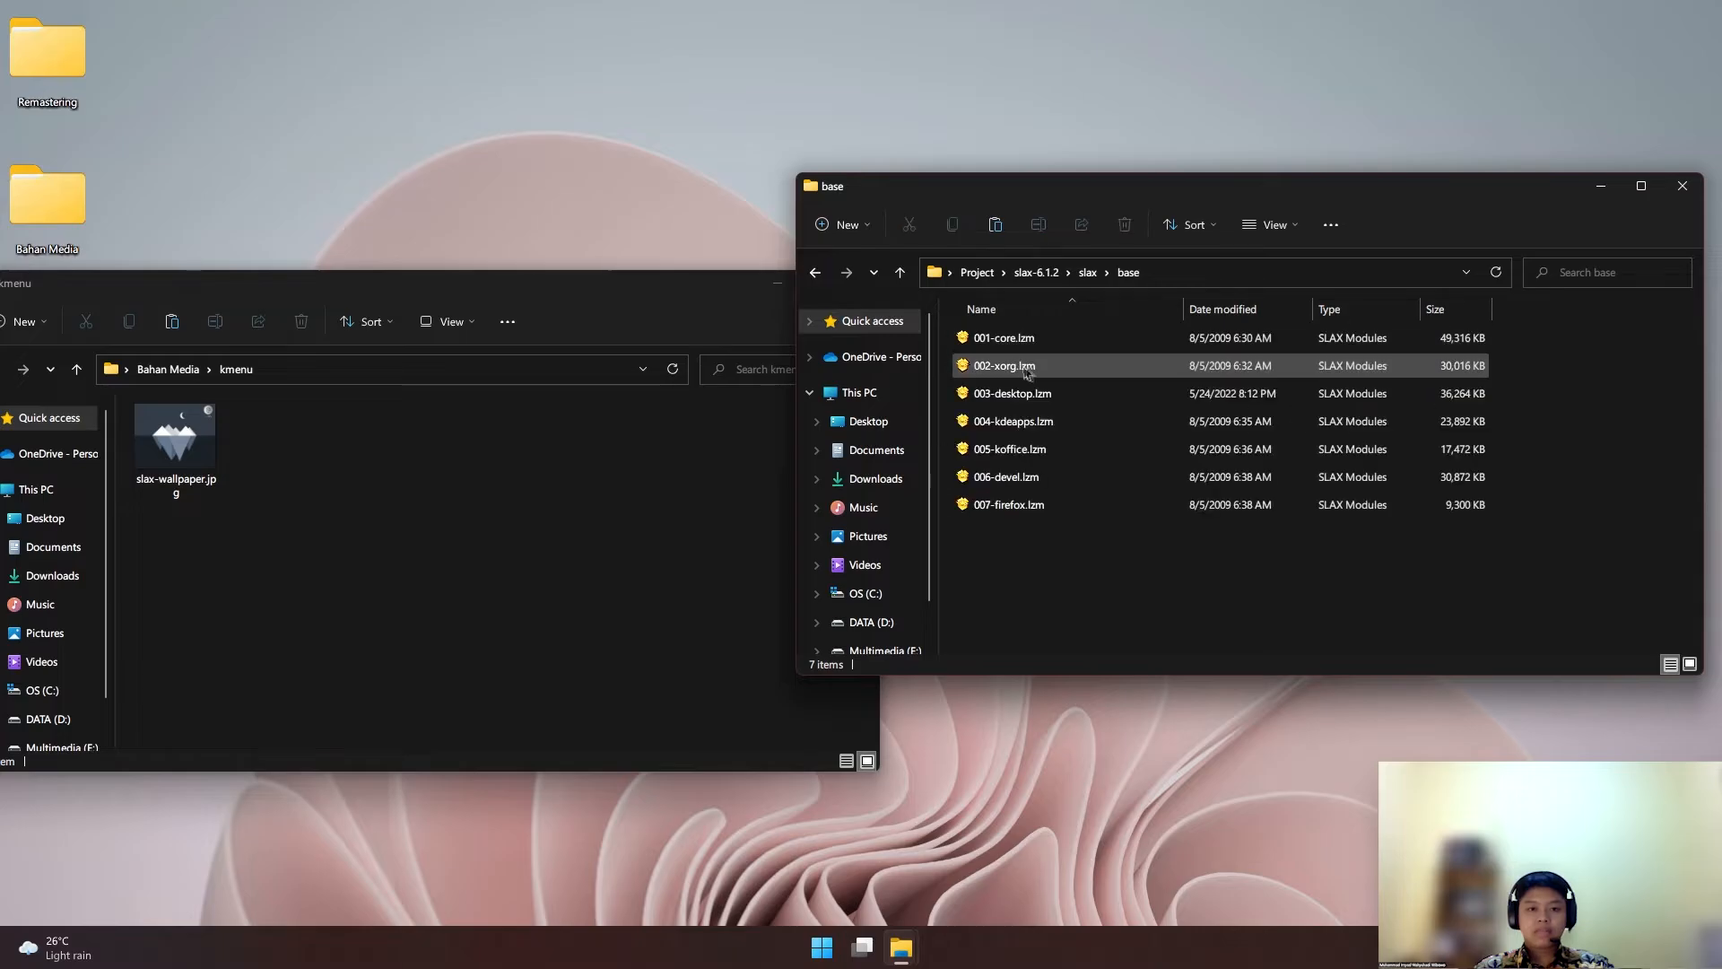
{"action": "left_click", "coordinate": [1040, 375]}
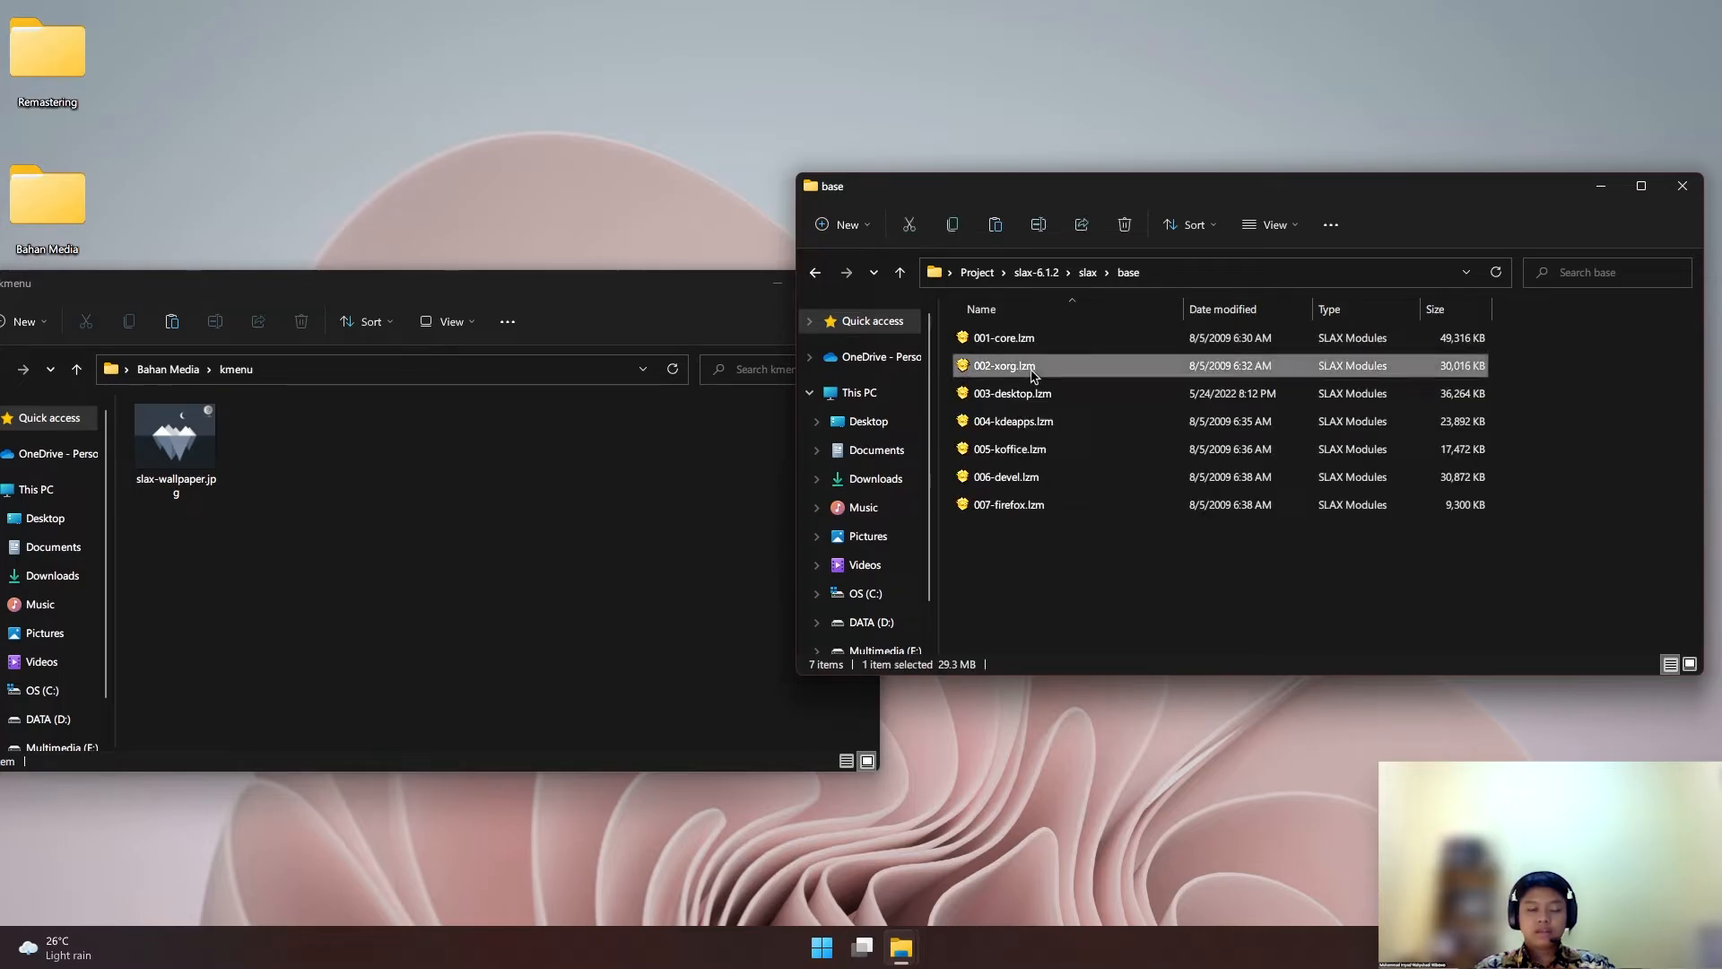
{"action": "right_click", "coordinate": [1006, 369]}
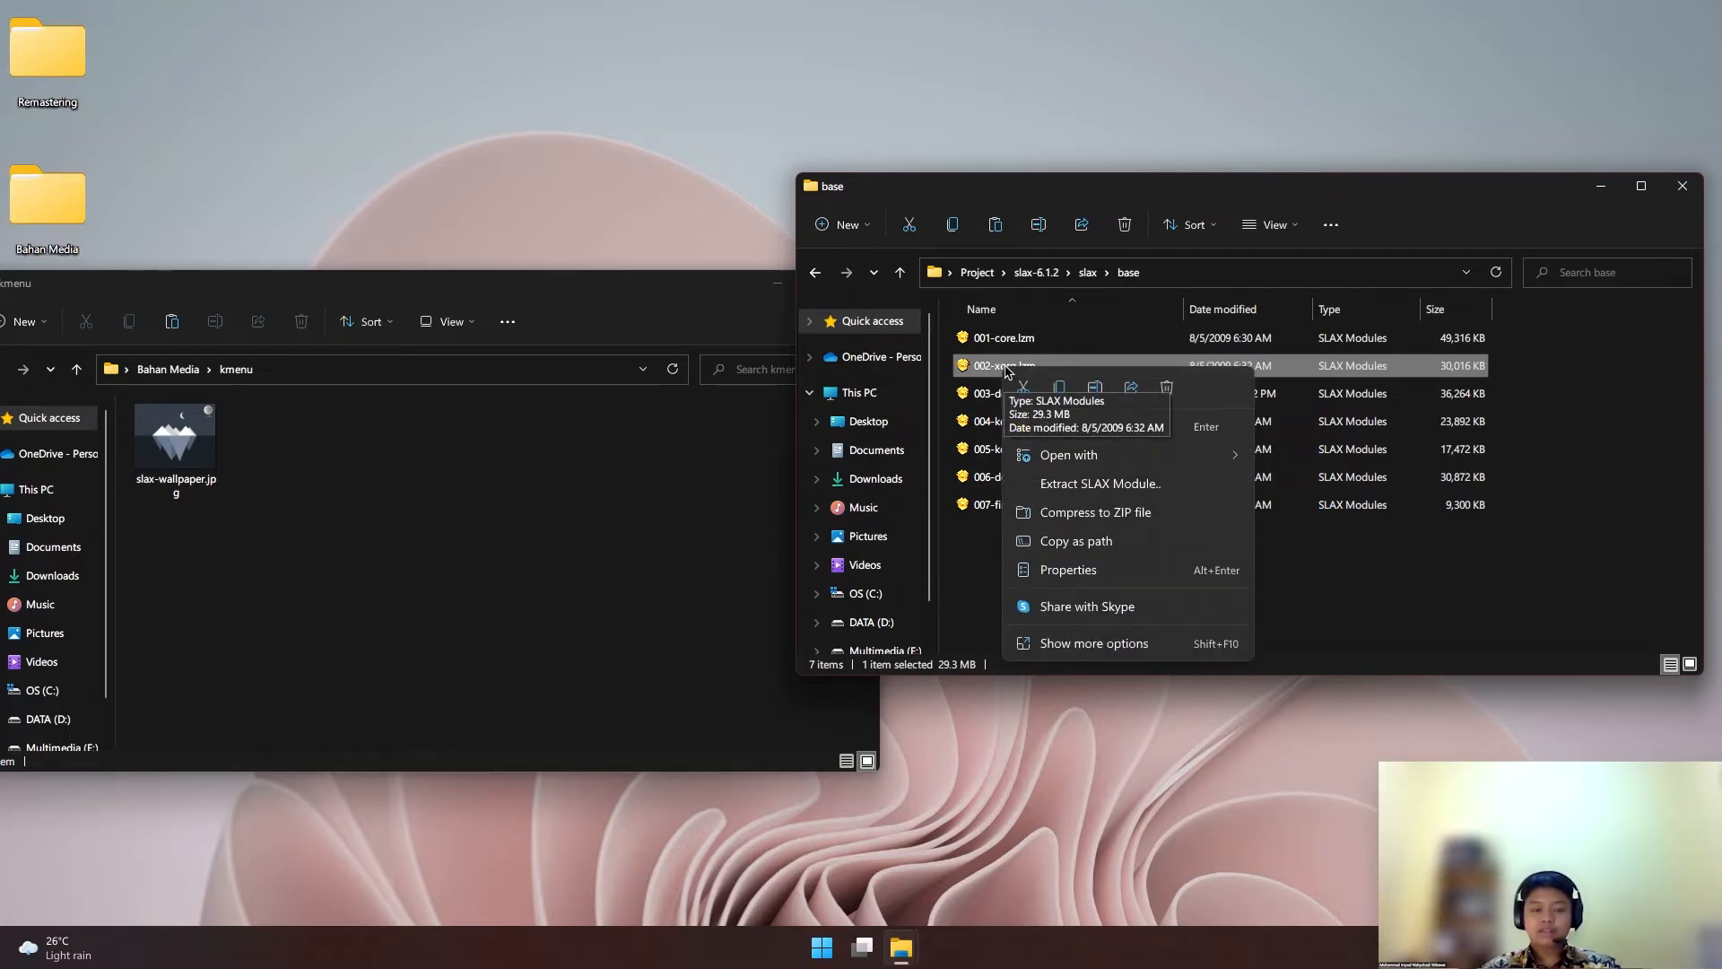
{"action": "left_click", "coordinate": [1084, 485]}
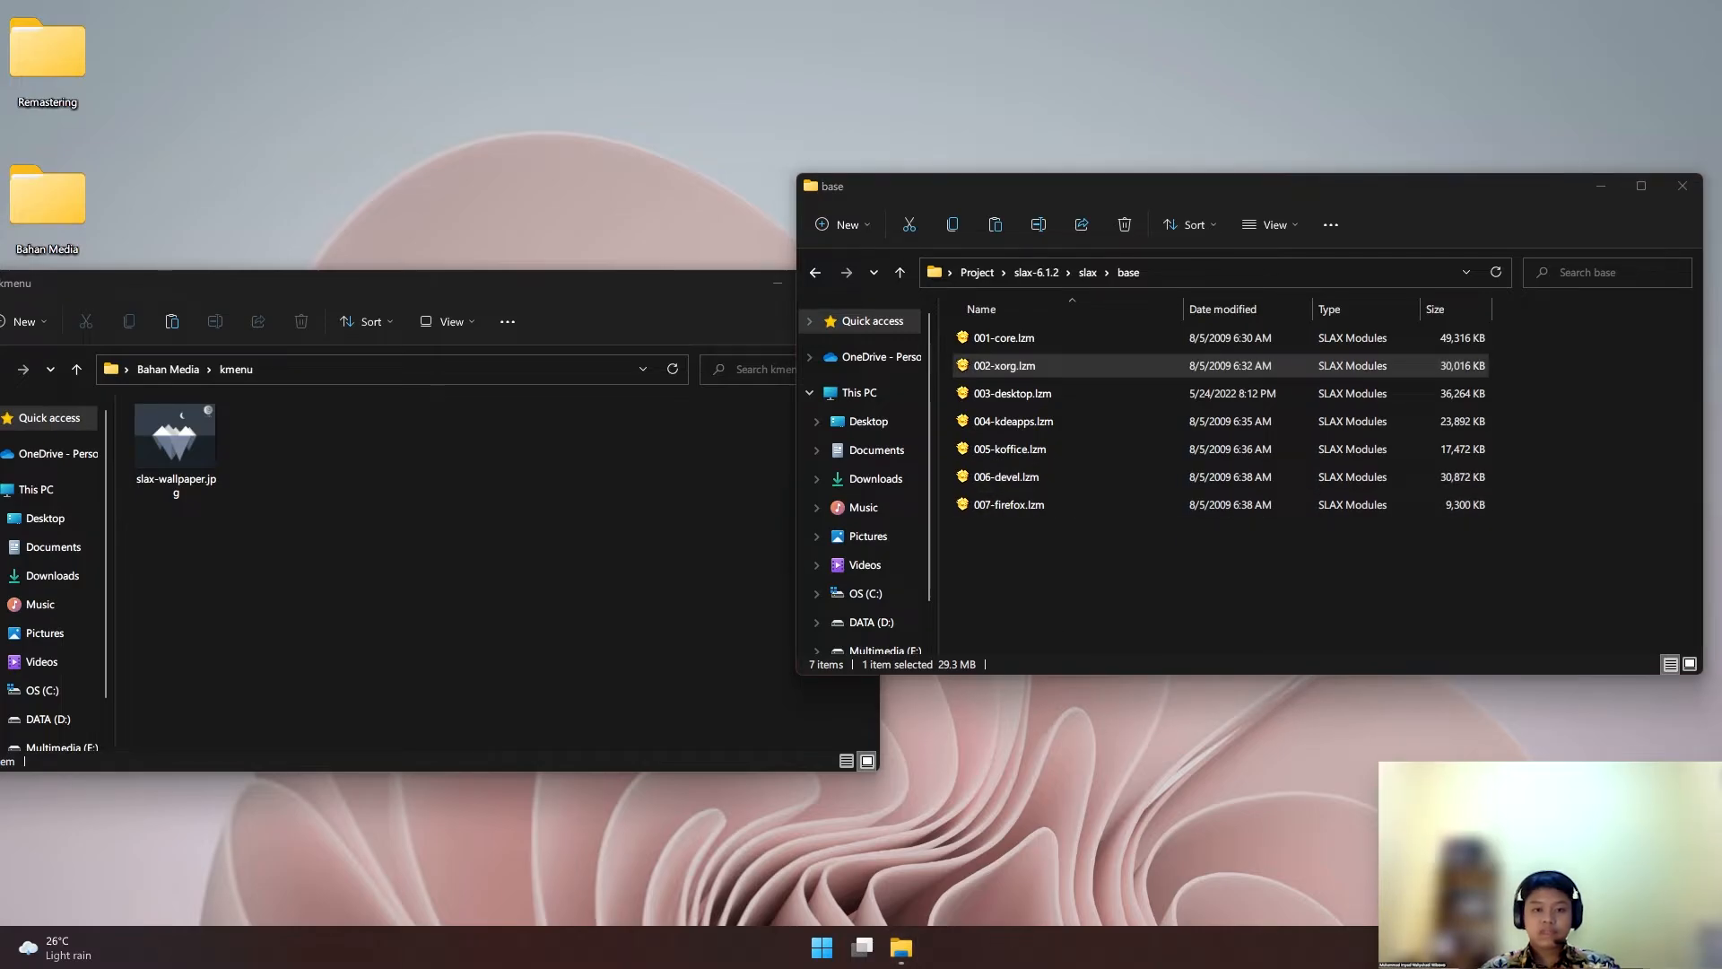
{"action": "left_click_drag", "start_coordinate": [1257, 385], "coordinate": [1123, 292]}
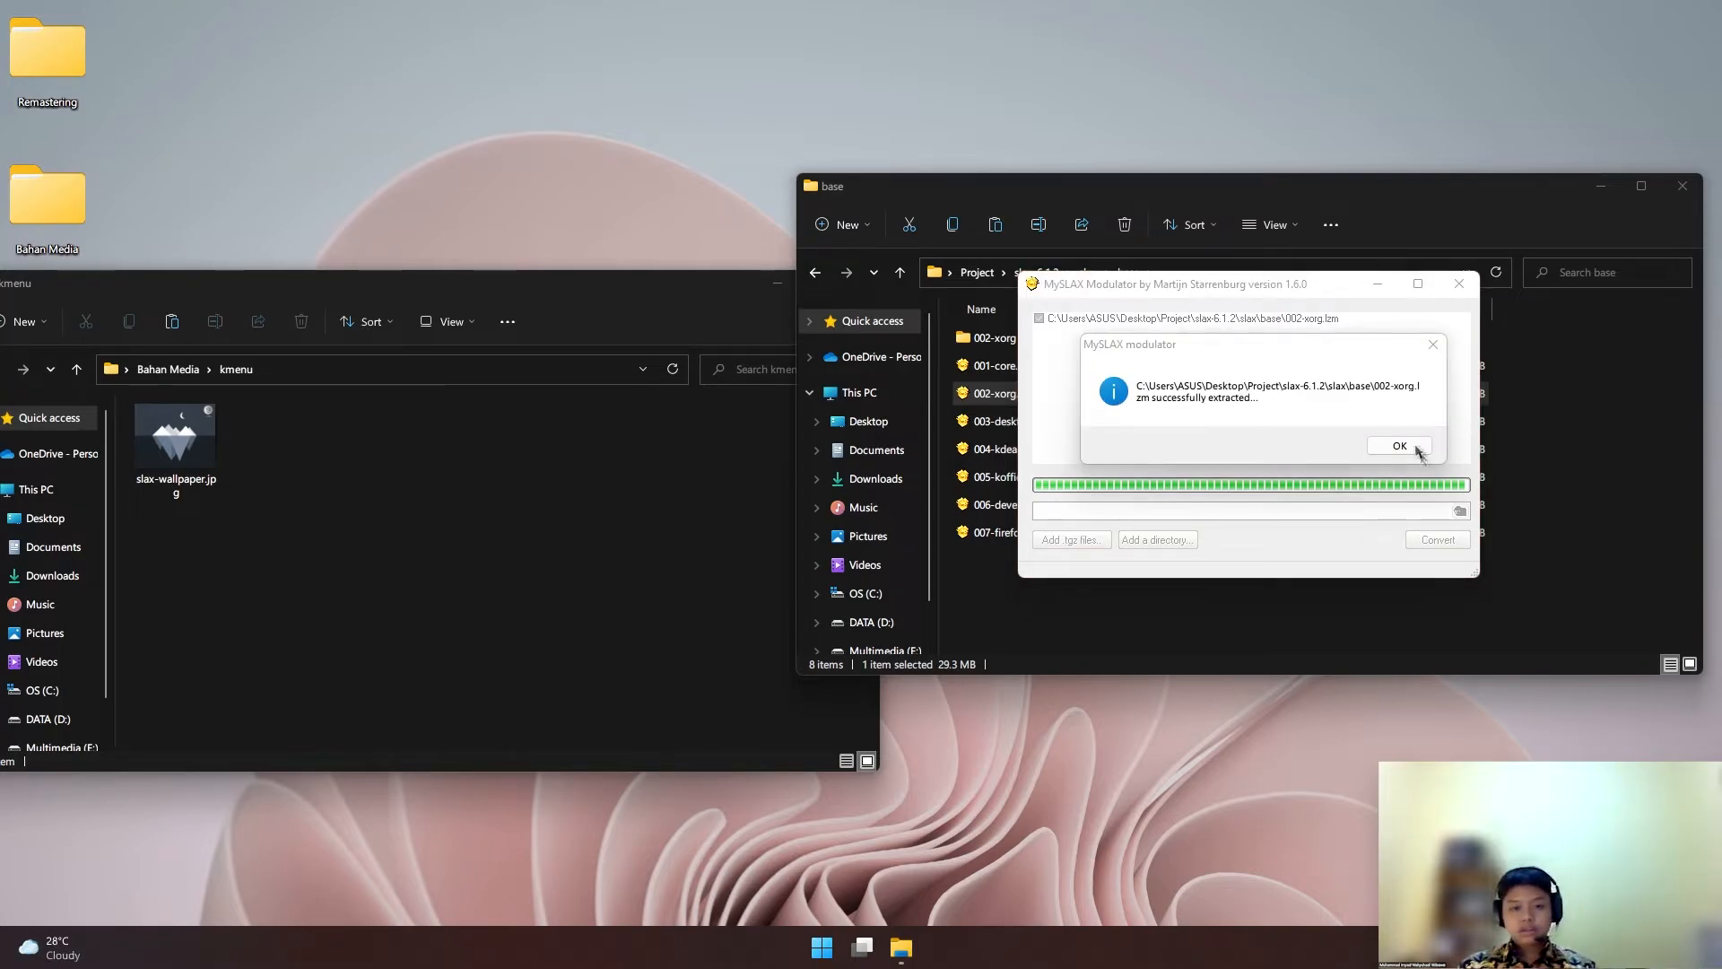
{"action": "left_click_drag", "start_coordinate": [1331, 355], "coordinate": [1321, 358]}
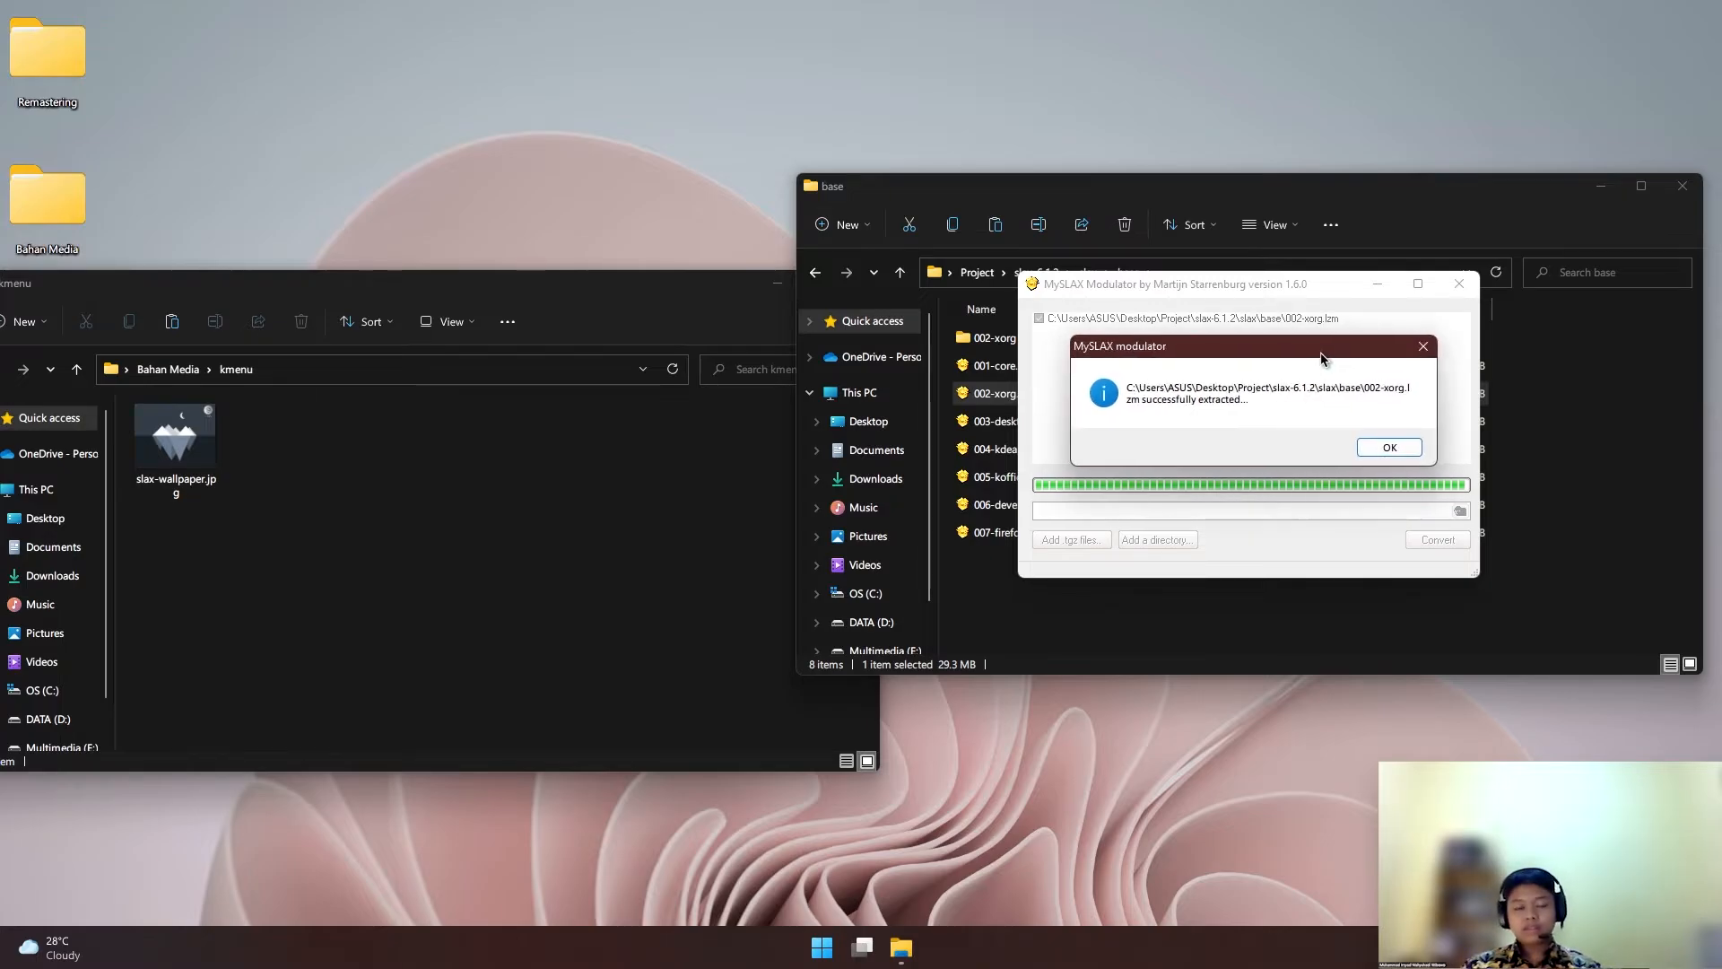
{"action": "left_click", "coordinate": [1389, 447]}
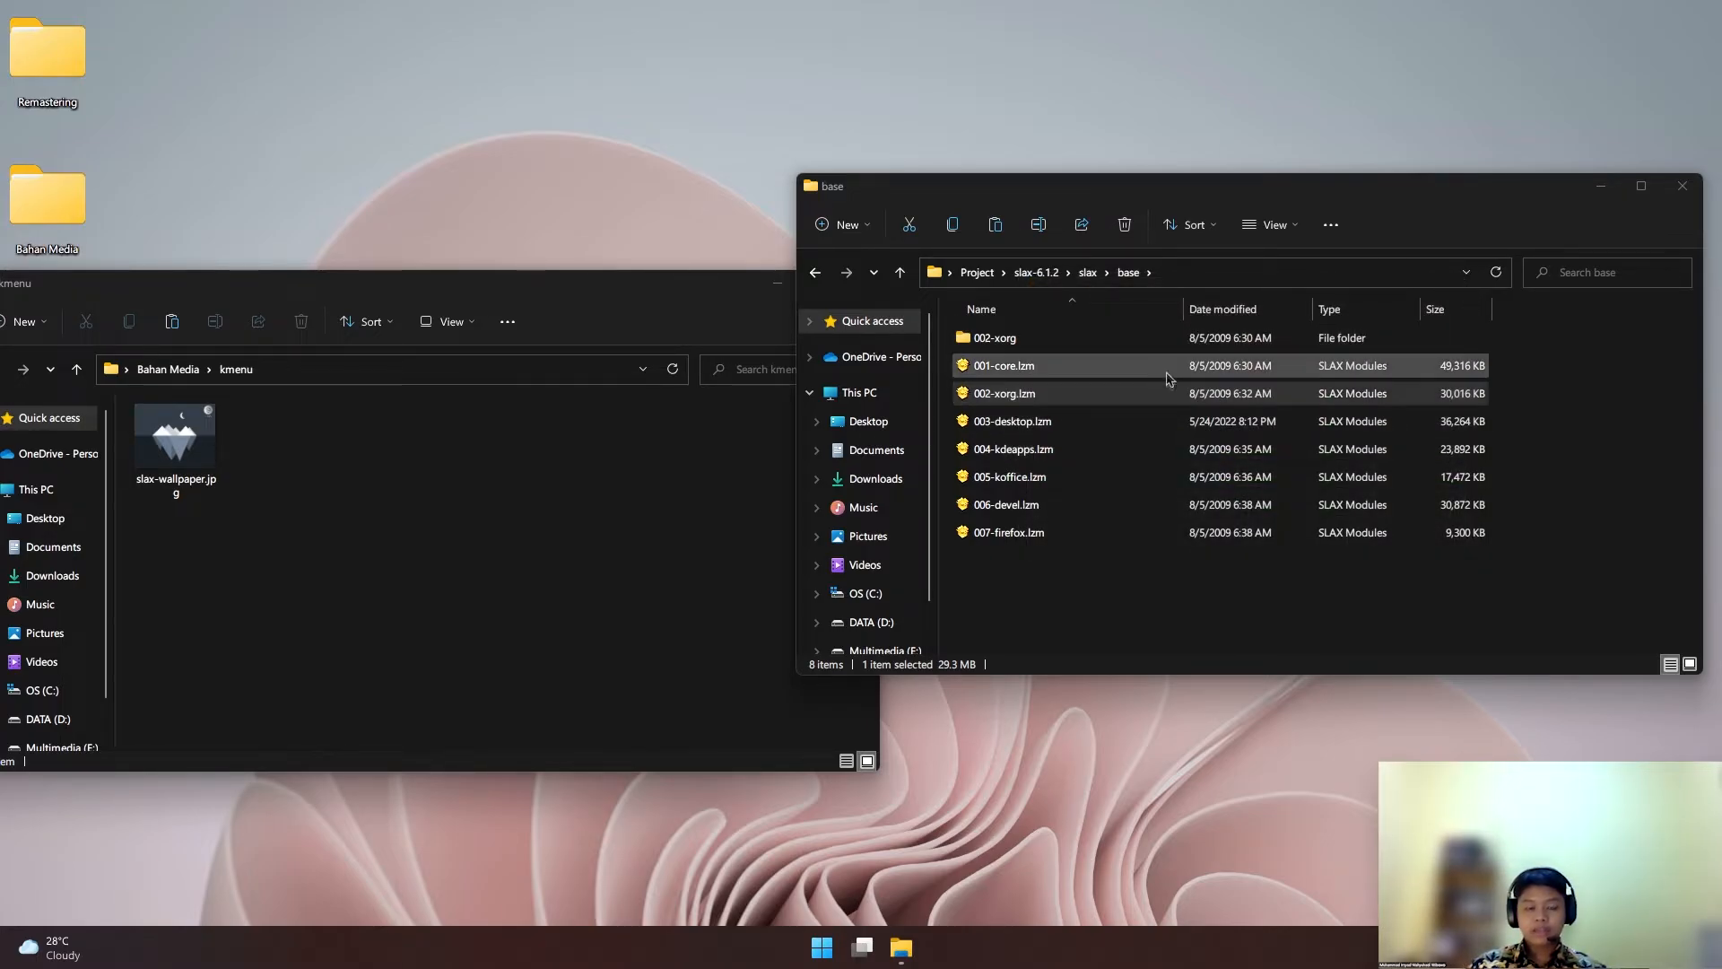
Open the wallpapers folder inside 002-xorg's usr/share and locate the original slax-wallpaper.jpg
{"action": "double_click", "coordinate": [1149, 350]}
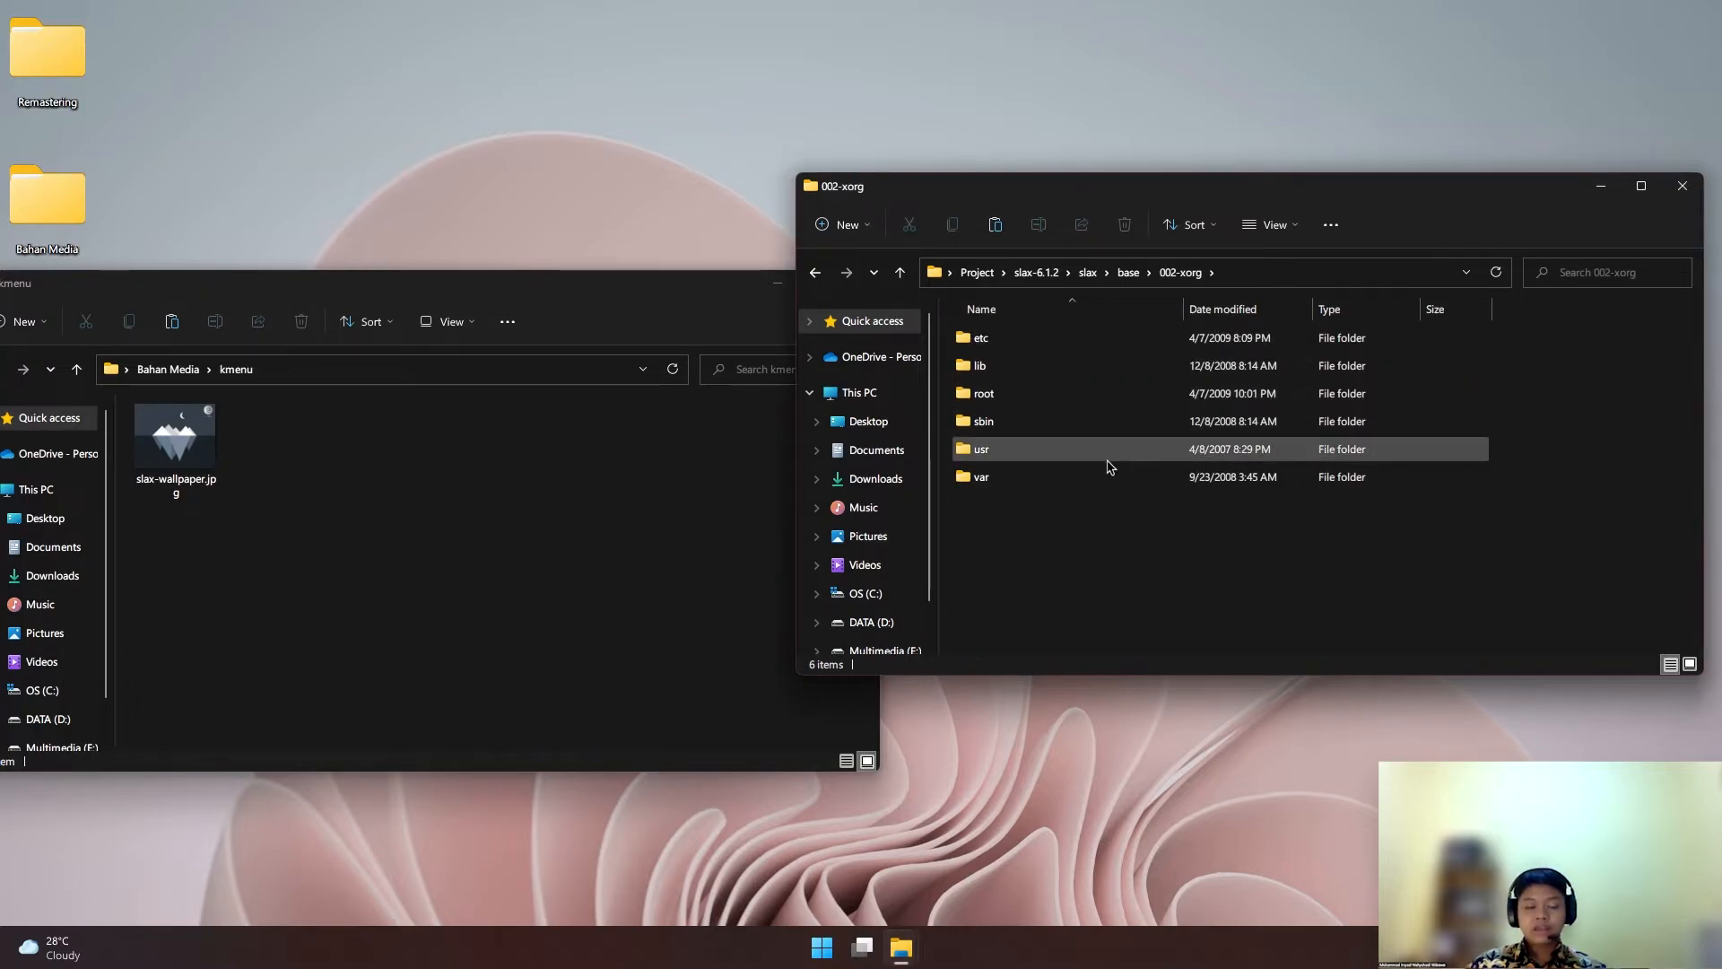
{"action": "double_click", "coordinate": [1049, 453]}
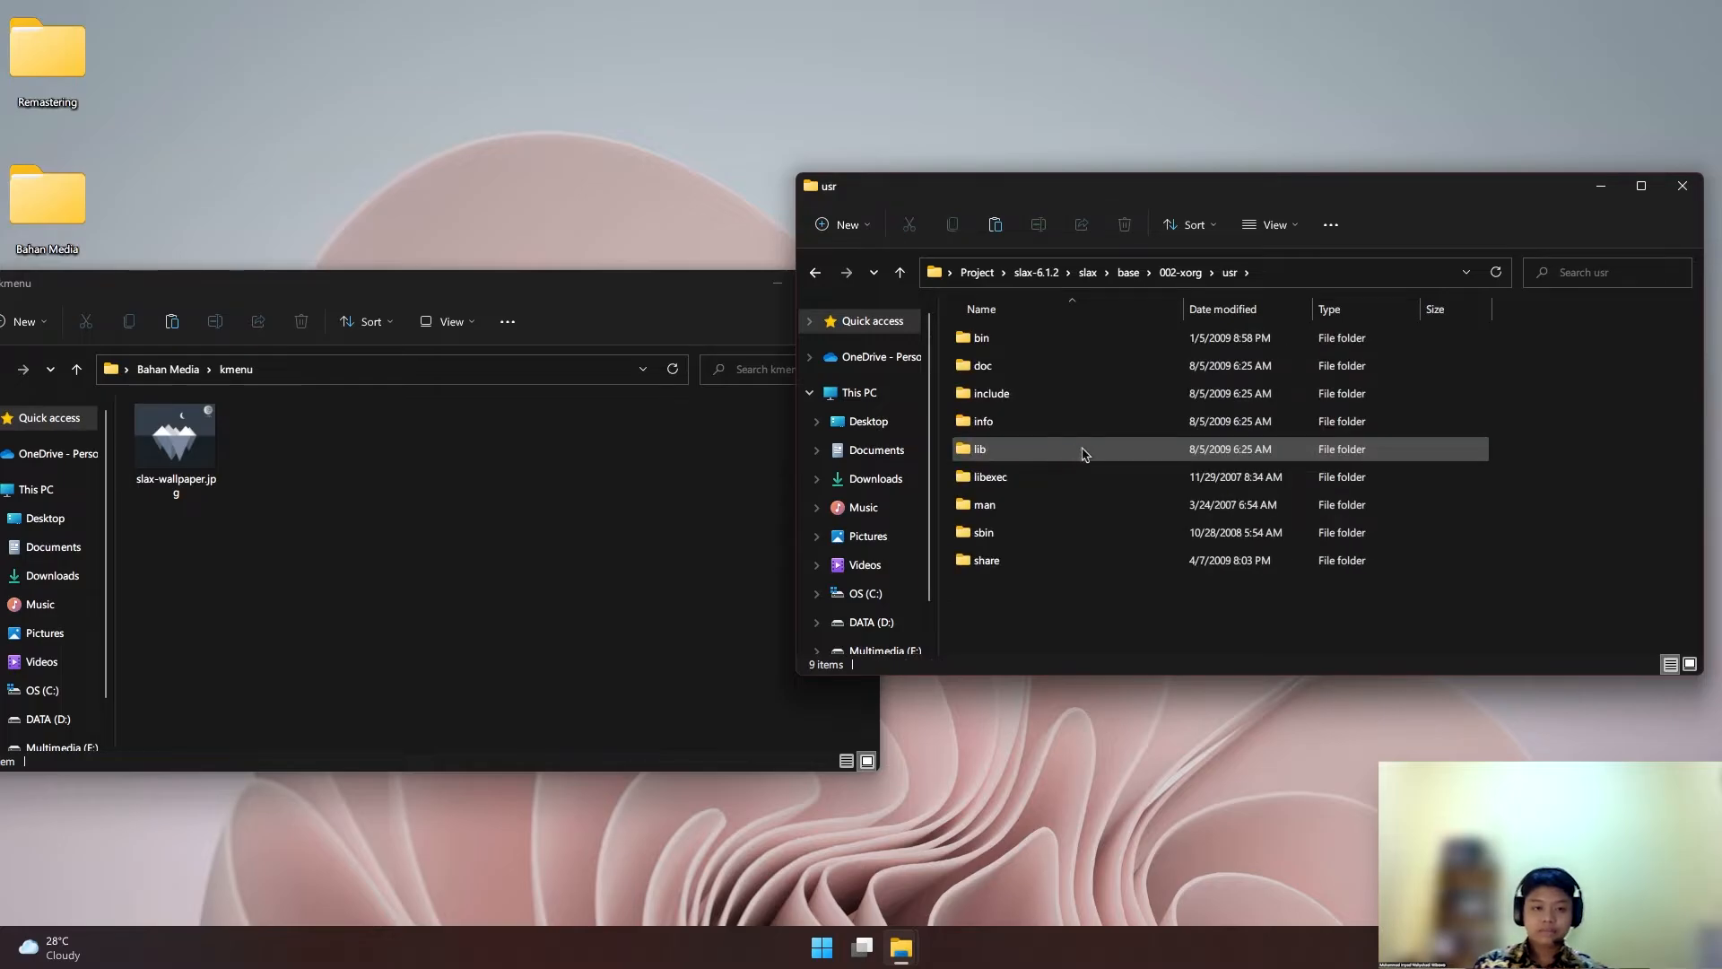
{"action": "double_click", "coordinate": [1049, 565]}
{"action": "scroll", "coordinate": [1121, 480], "scroll_direction": "down", "scroll_amount": 3}
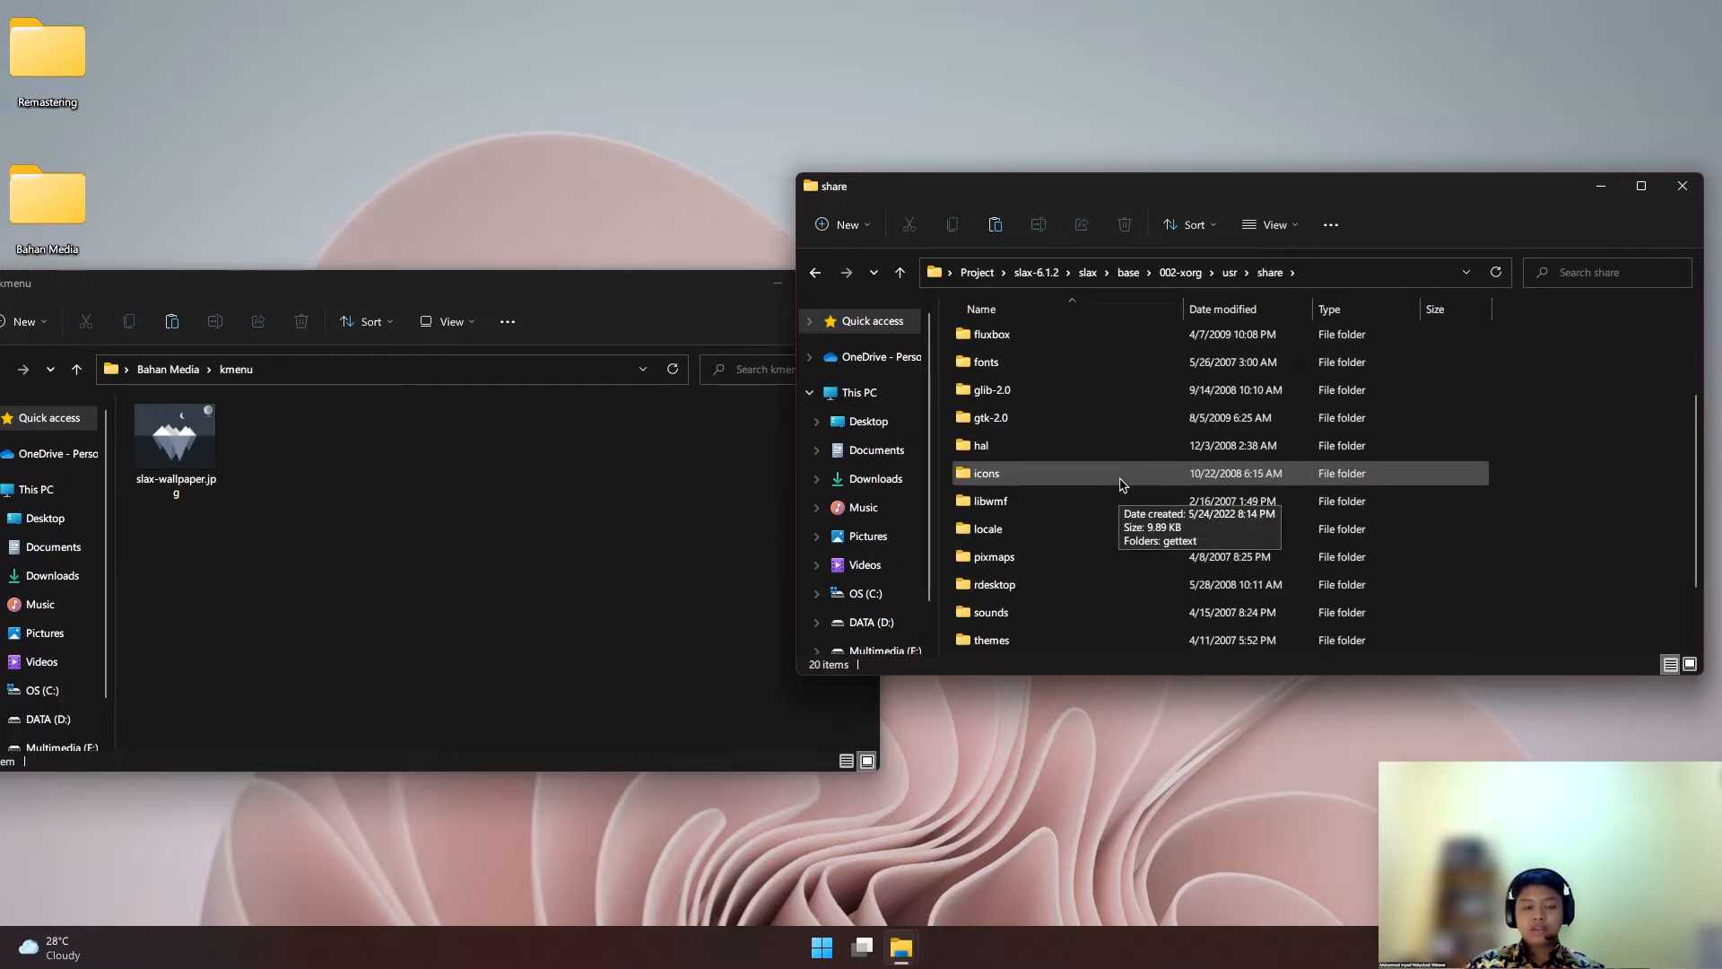
{"action": "double_click", "coordinate": [1088, 586]}
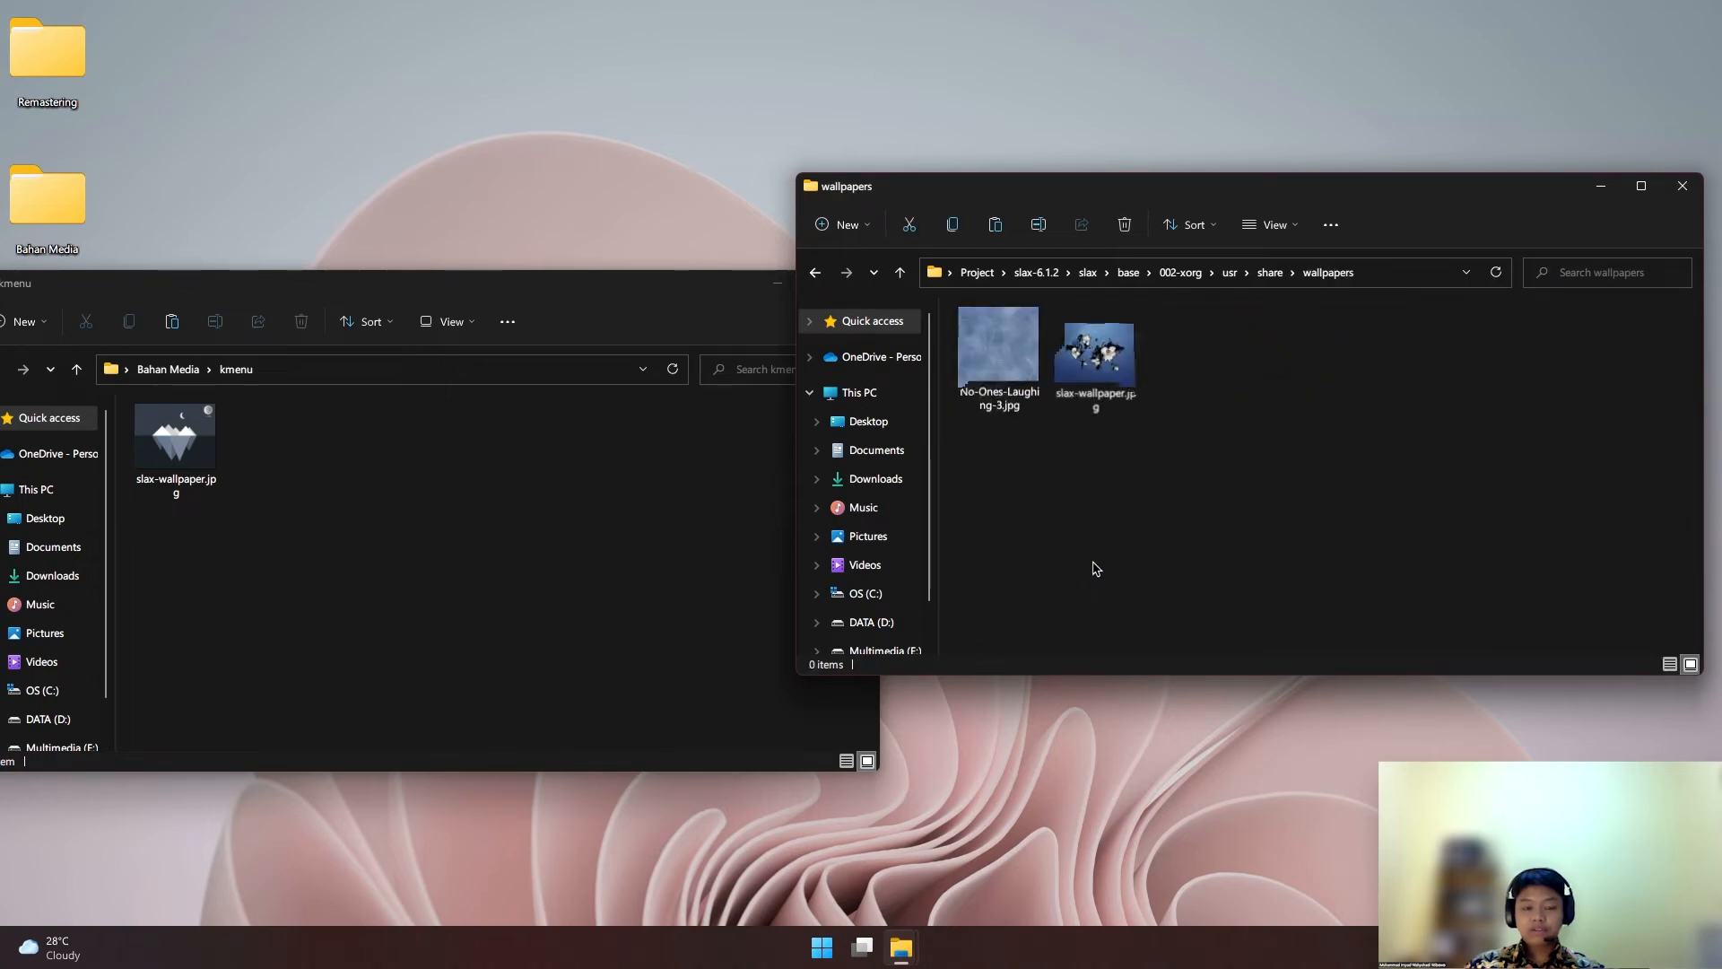
{"action": "left_click_drag", "start_coordinate": [988, 484], "coordinate": [1216, 408]}
{"action": "left_click", "coordinate": [1181, 454]}
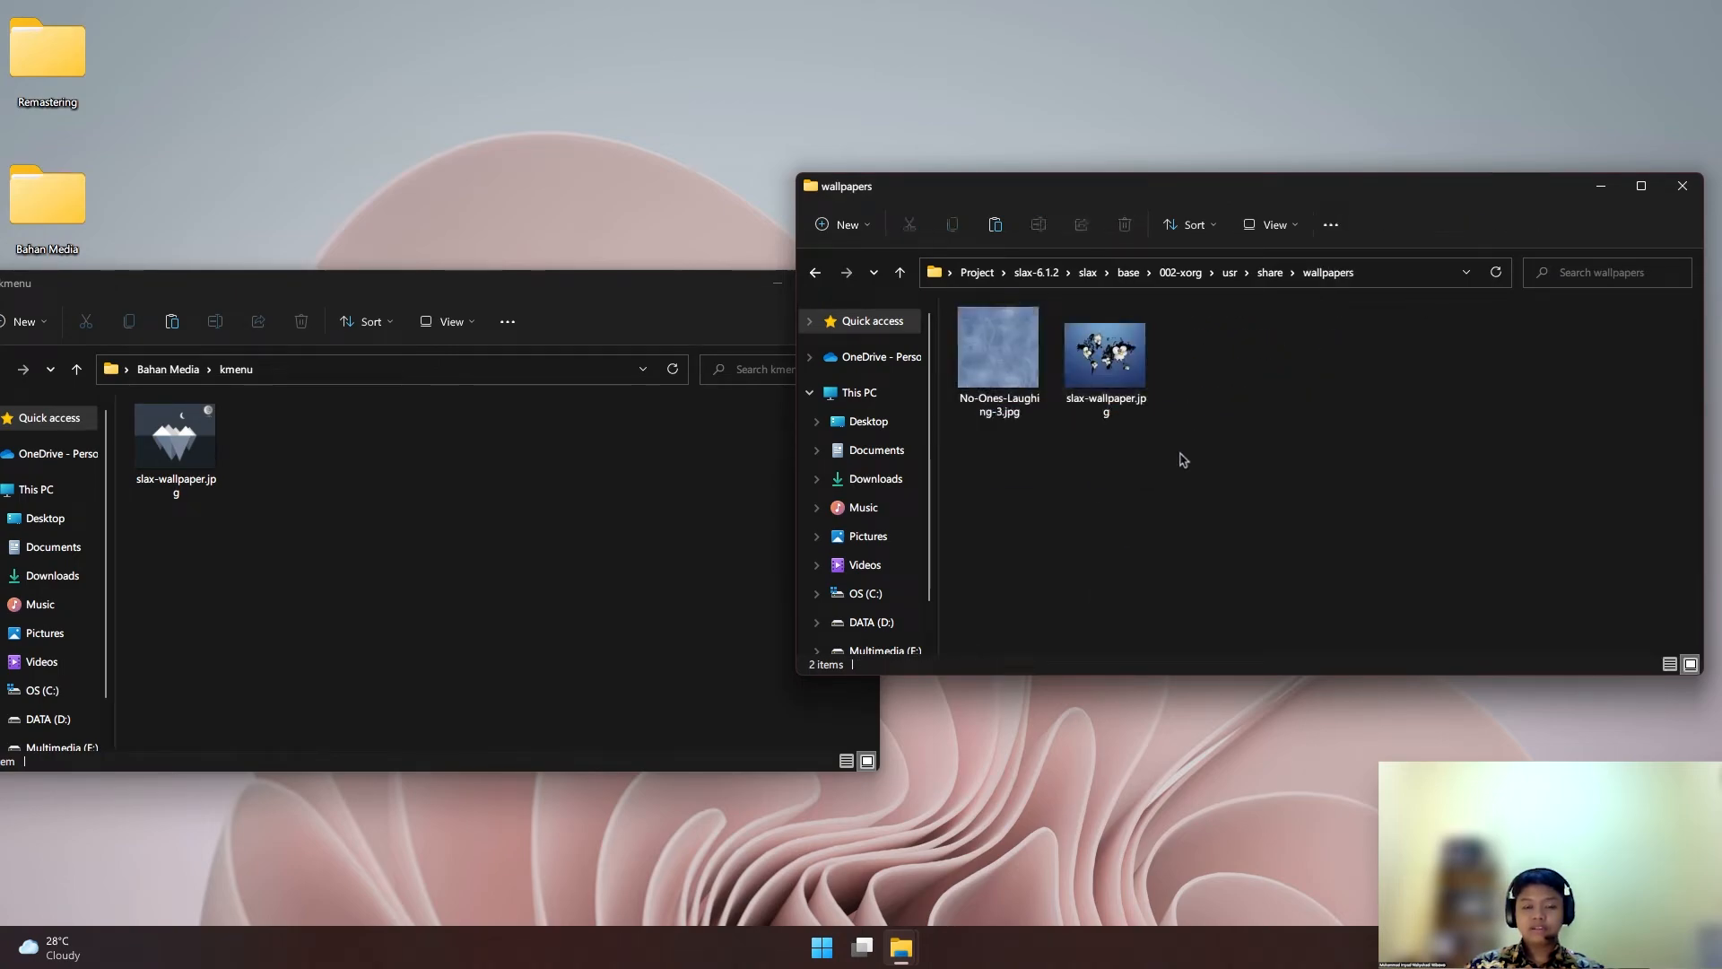
{"action": "left_click", "coordinate": [1109, 368]}
{"action": "left_click", "coordinate": [1169, 452]}
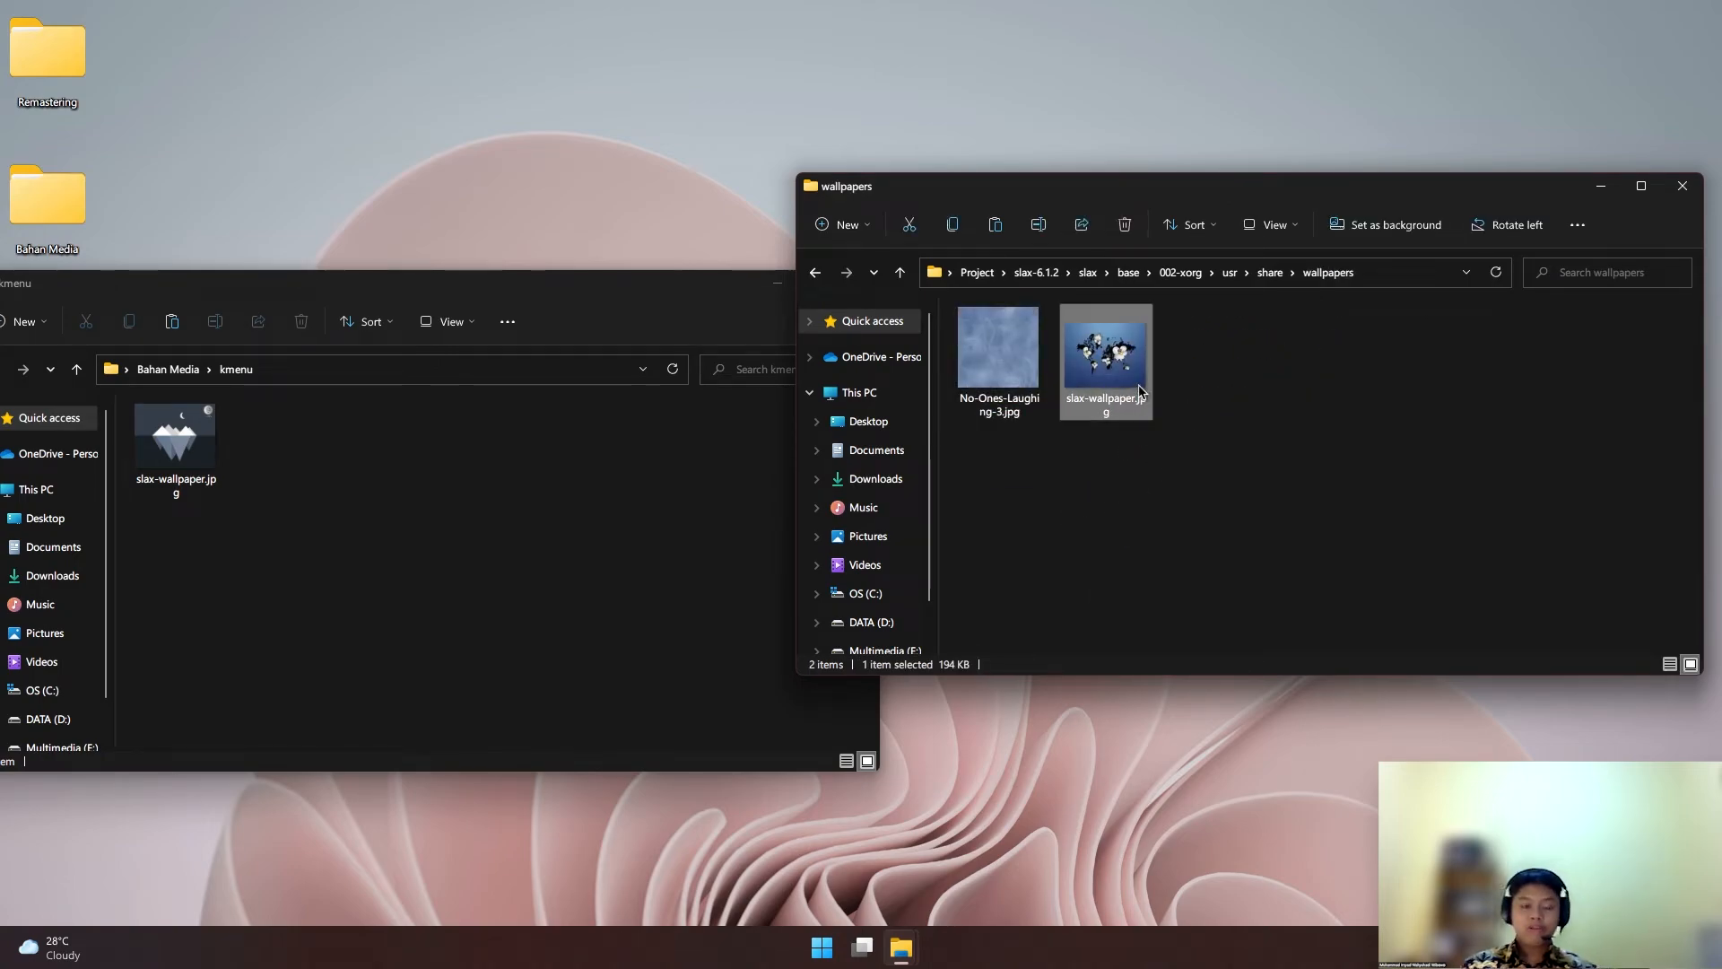
{"action": "left_click", "coordinate": [1095, 418]}
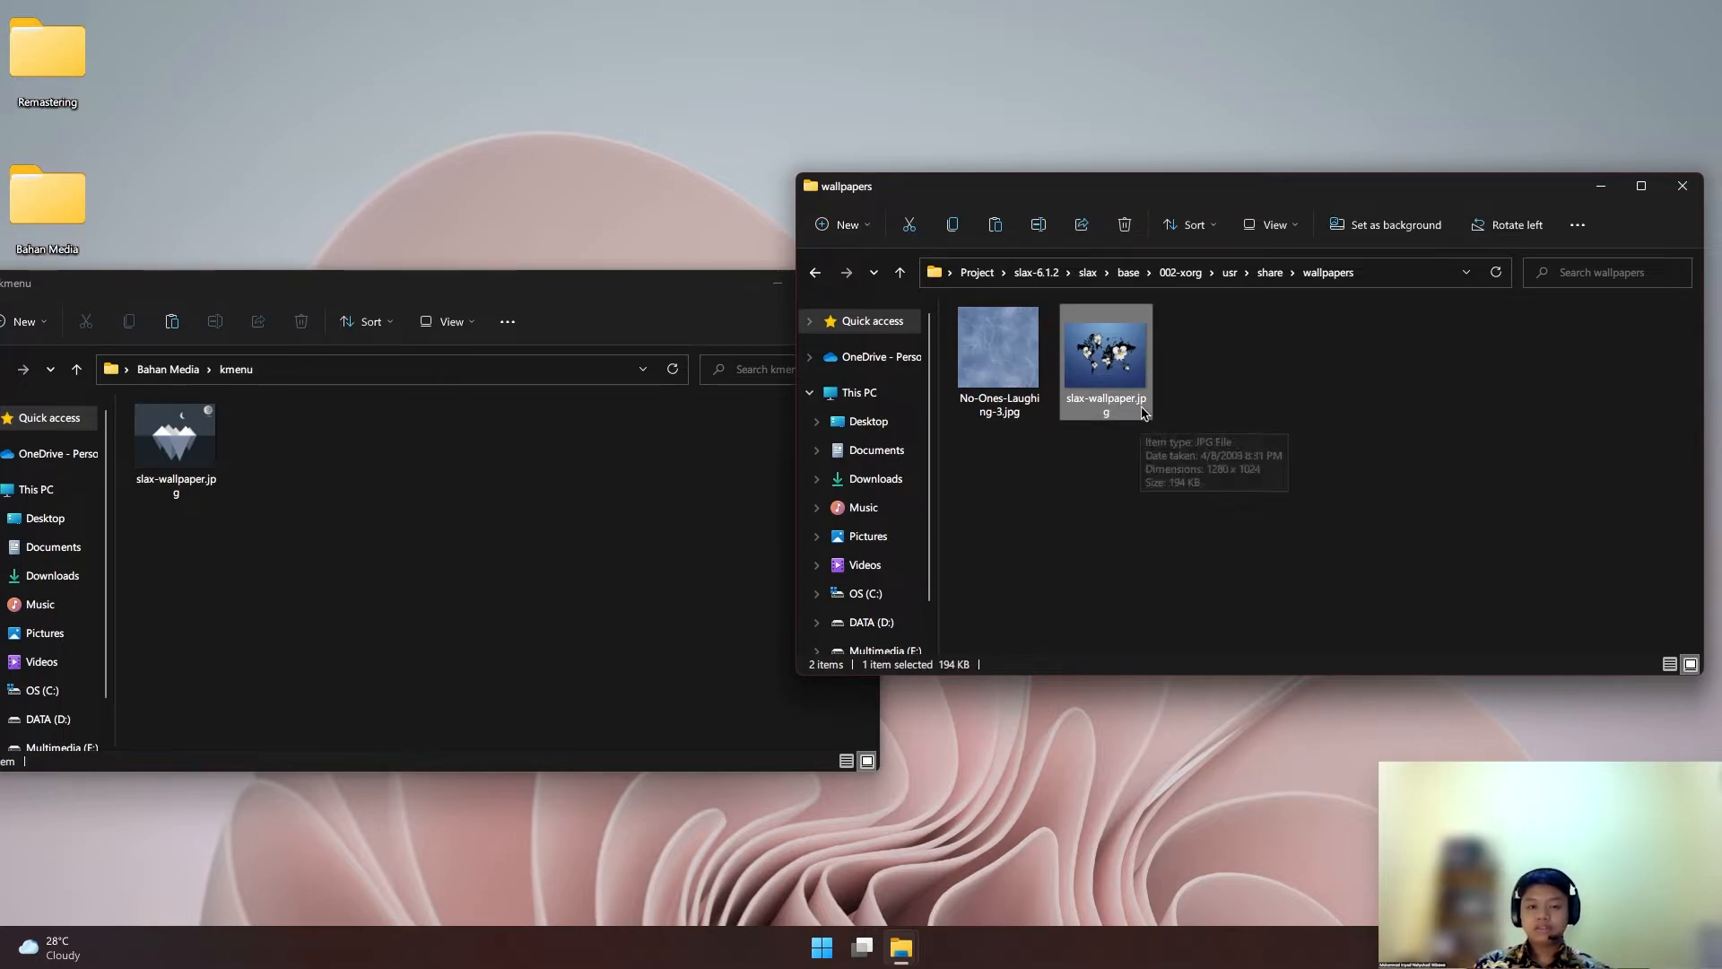
{"action": "left_click", "coordinate": [1254, 446]}
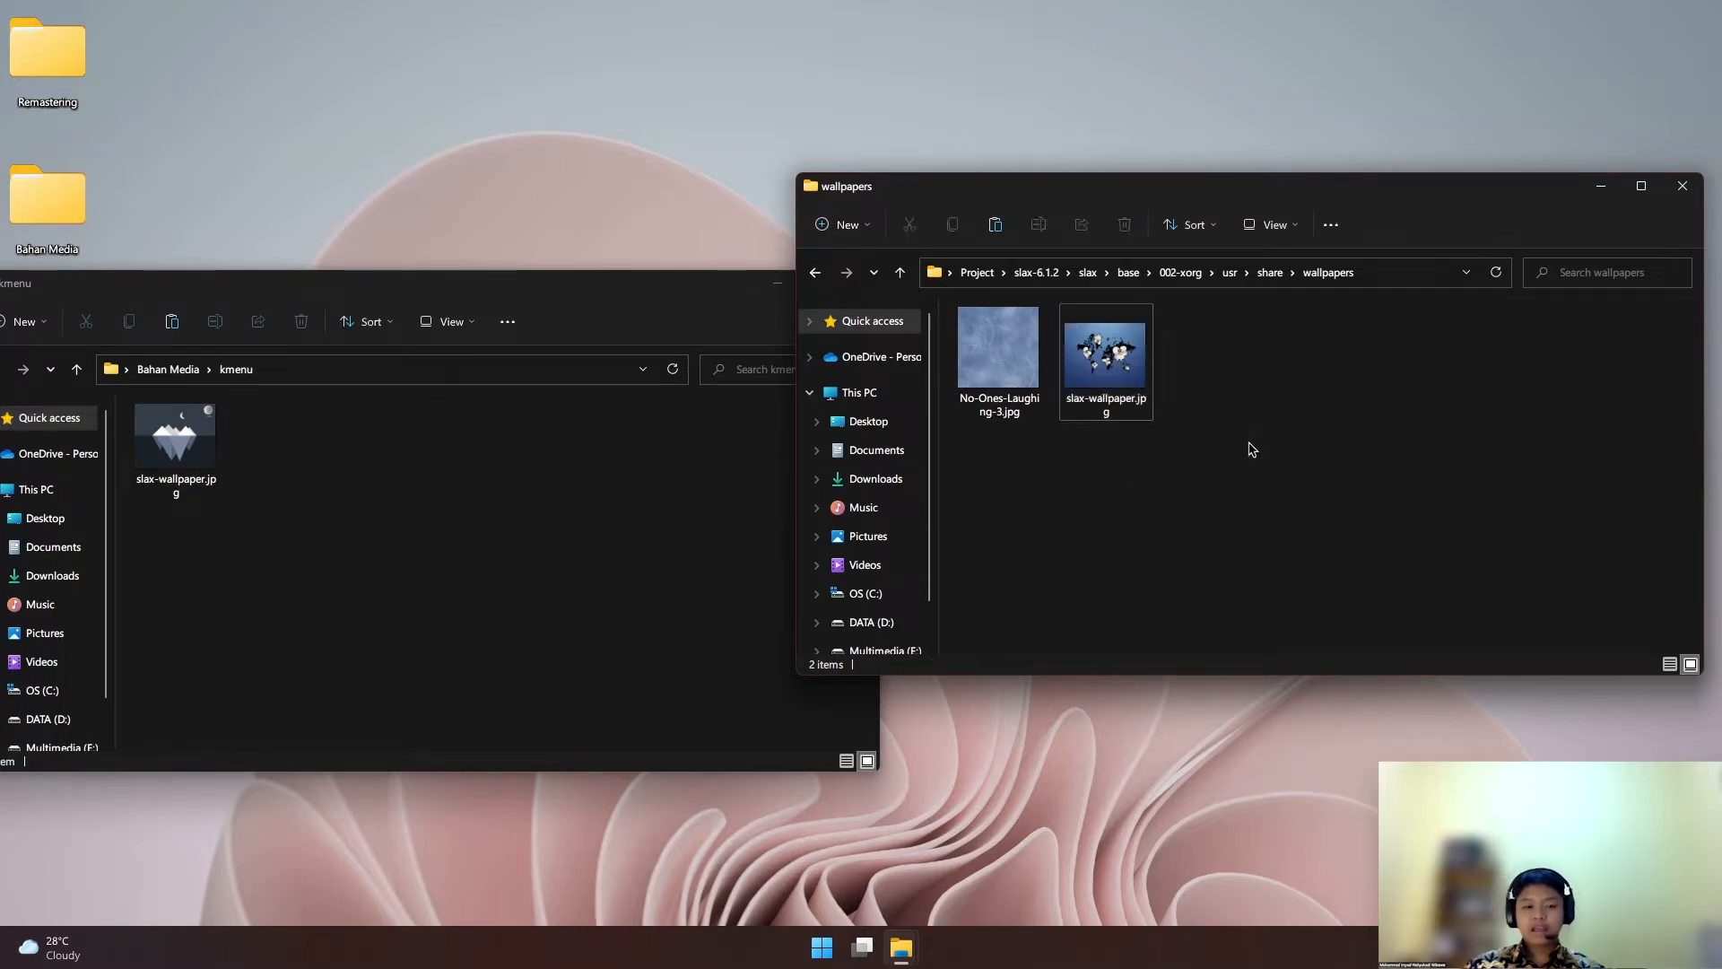
Move the custom slax-wallpaper.jpg from kmenu into wallpapers, replacing the original, and close the kmenu window
{"action": "left_click", "coordinate": [507, 538]}
{"action": "left_click", "coordinate": [207, 447]}
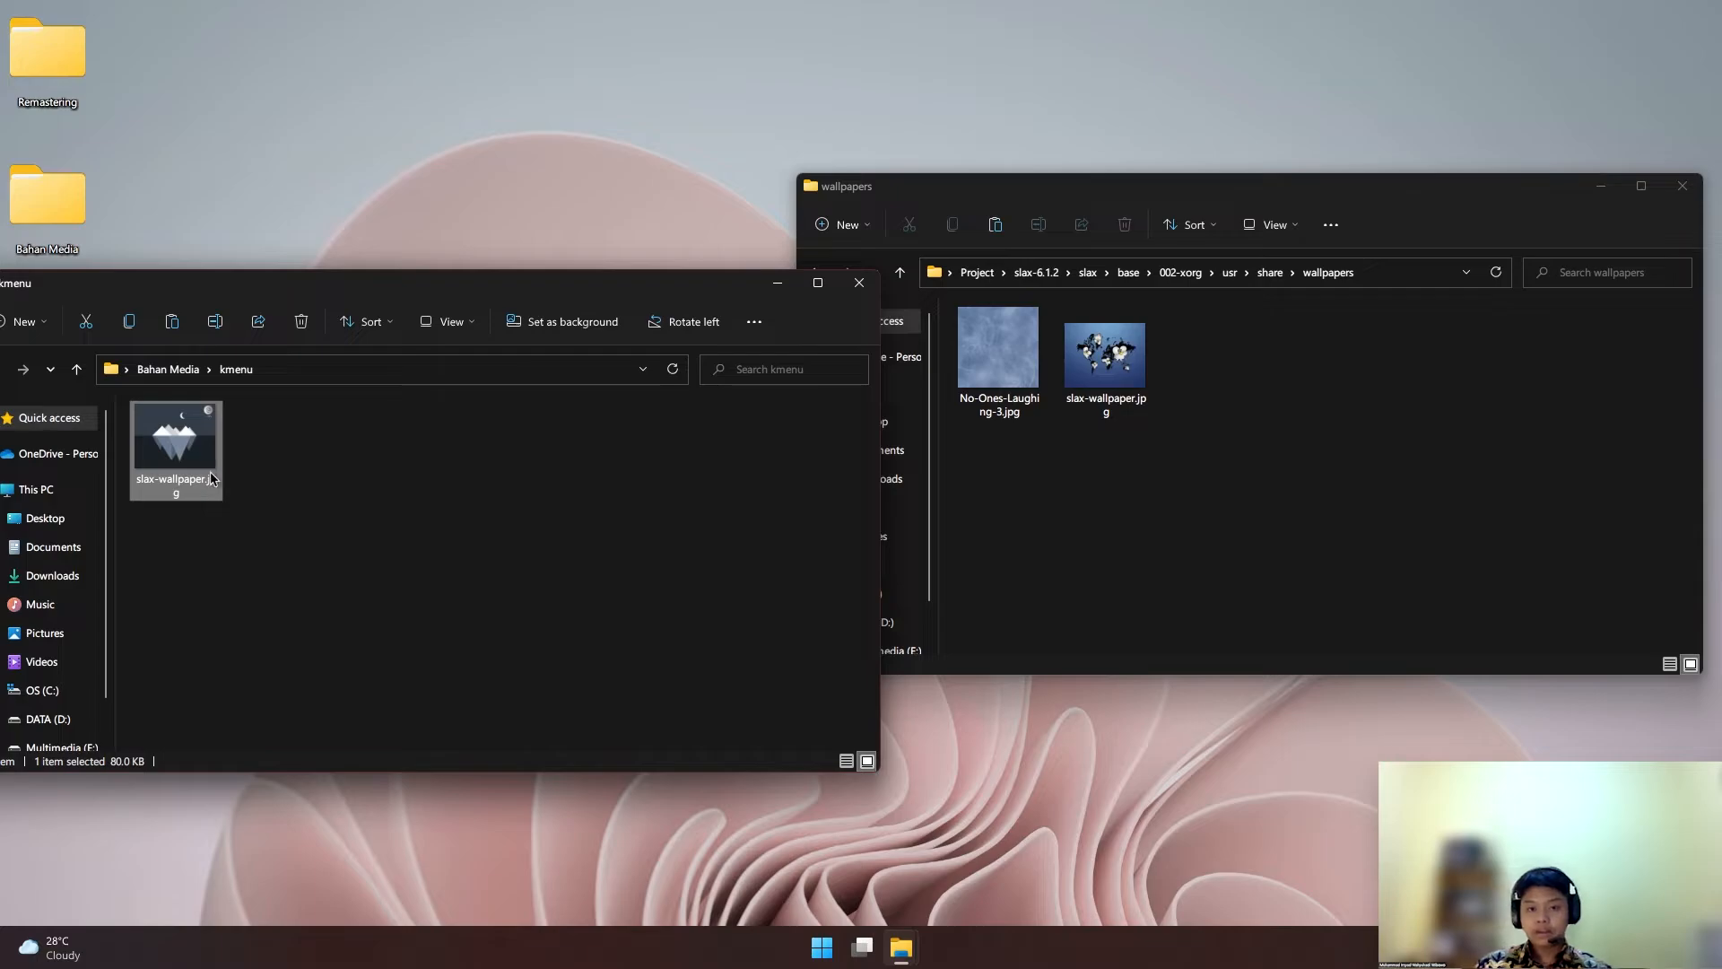
{"action": "left_click_drag", "start_coordinate": [187, 441], "coordinate": [445, 576]}
{"action": "left_click", "coordinate": [375, 614]}
{"action": "left_click_drag", "start_coordinate": [209, 472], "coordinate": [1168, 595]}
{"action": "left_click", "coordinate": [856, 352]}
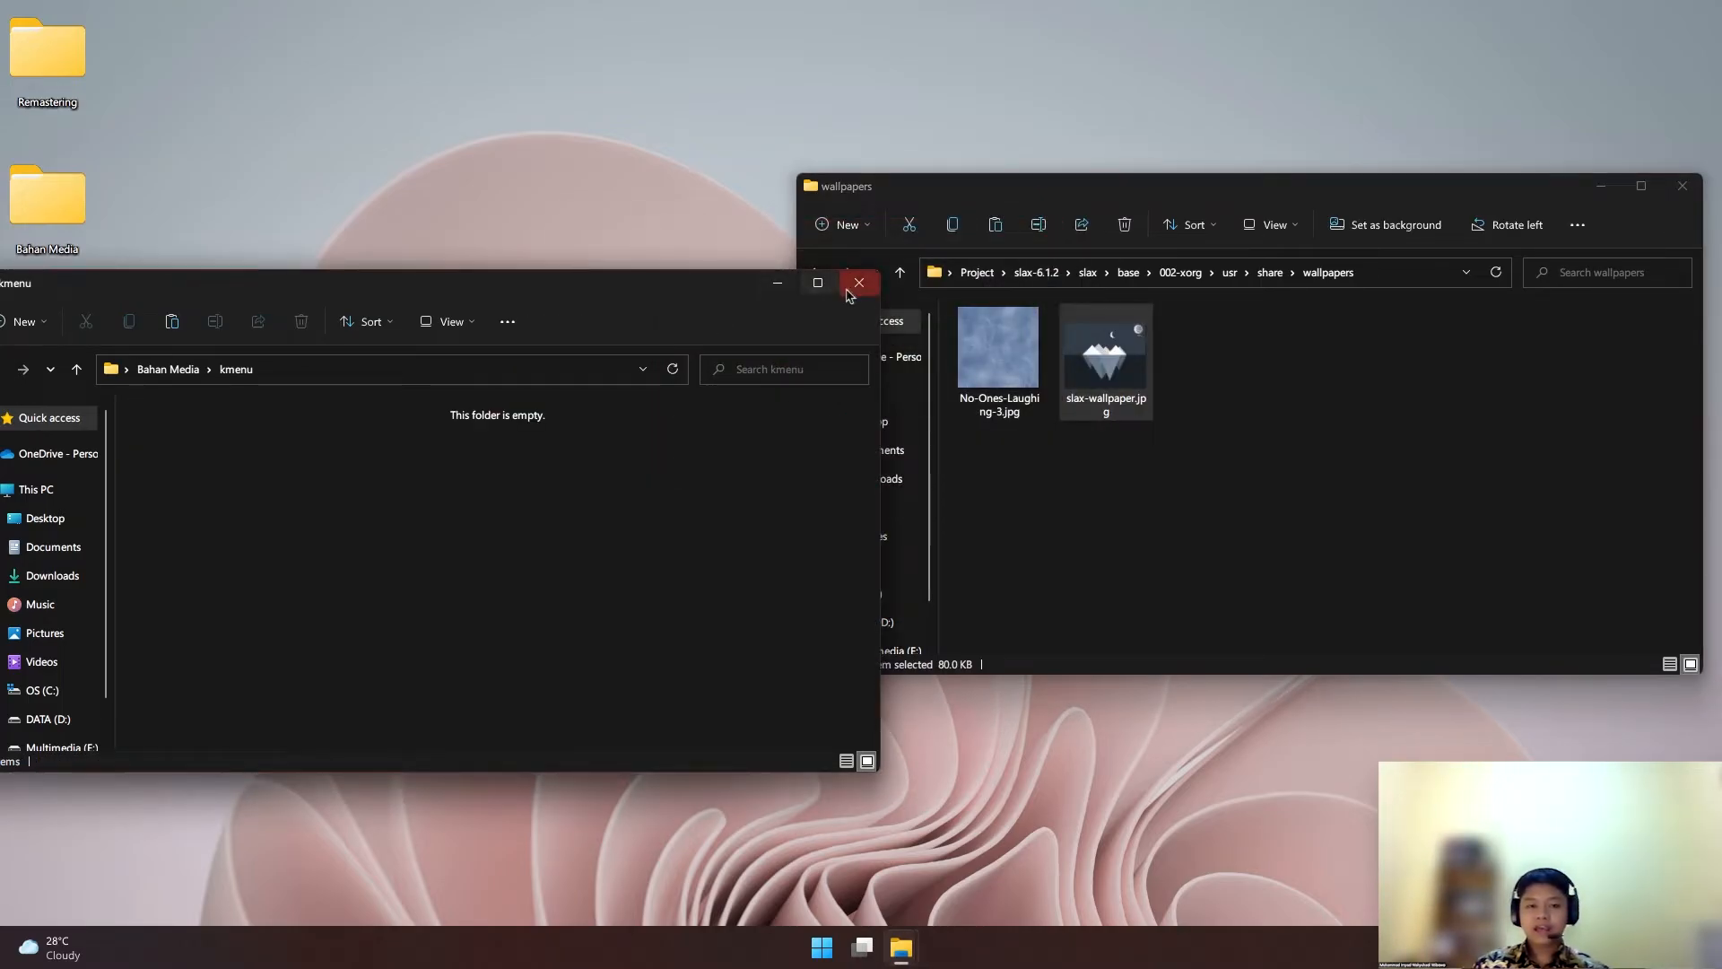
{"action": "left_click", "coordinate": [857, 286]}
Leave the wallpapers folder and return to the base folder containing 002-xorg
{"action": "left_click", "coordinate": [1201, 390]}
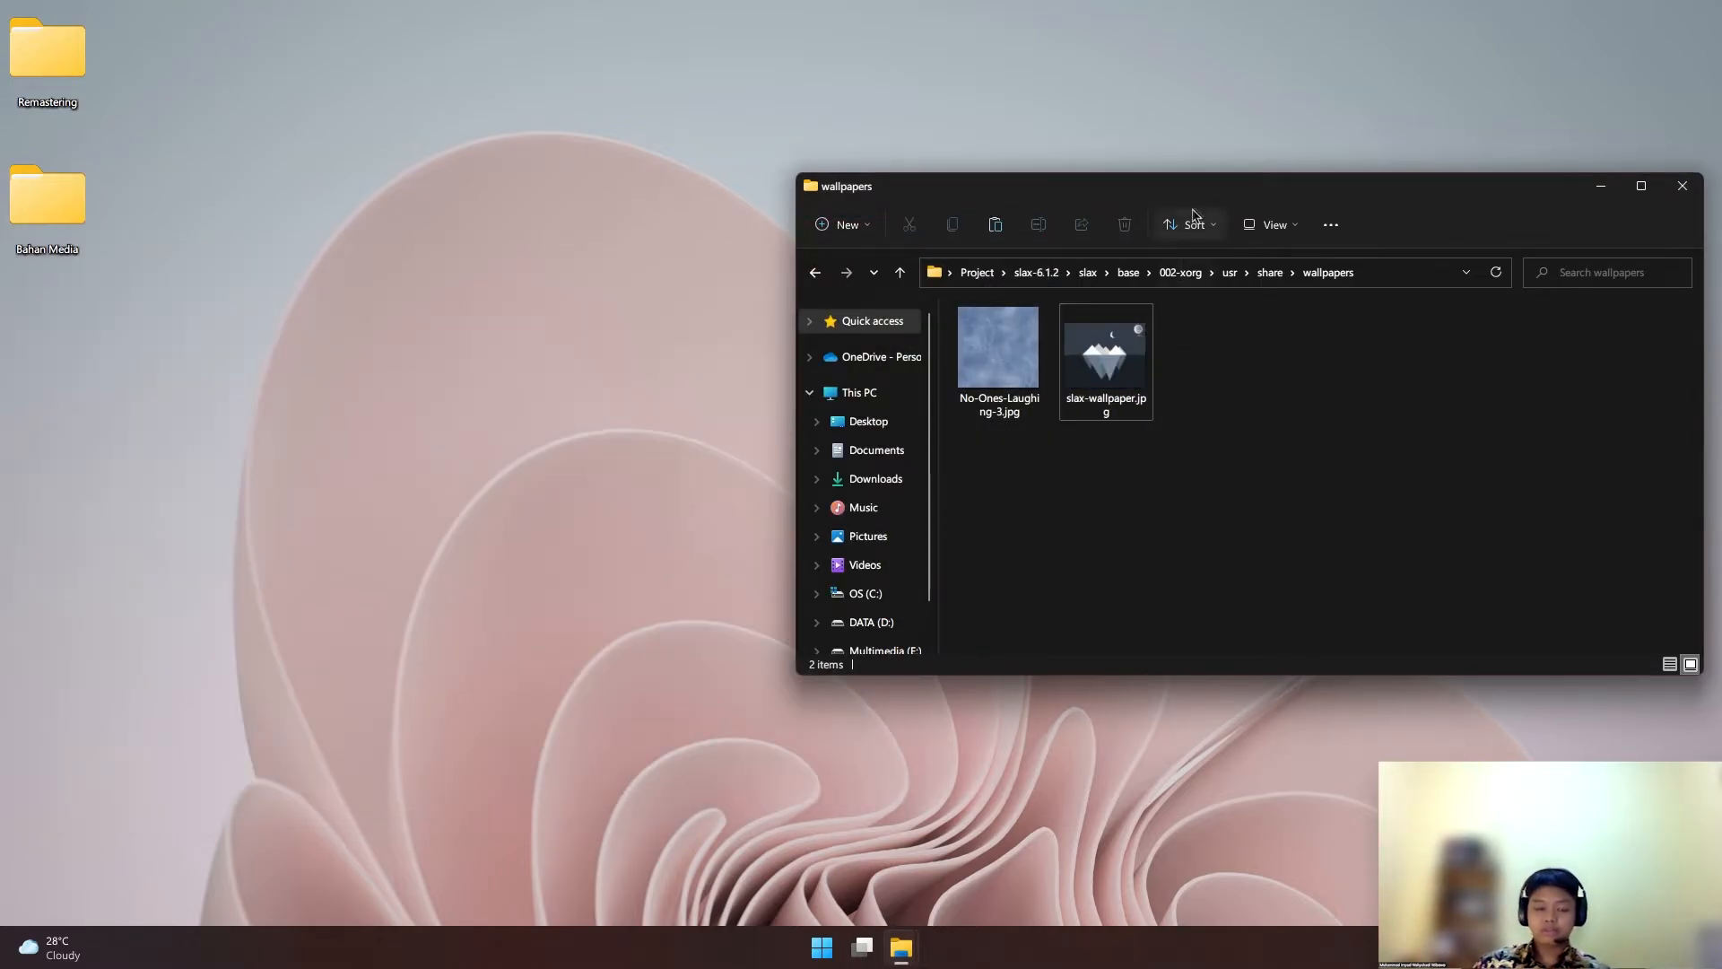
{"action": "left_click_drag", "start_coordinate": [1198, 185], "coordinate": [781, 173]}
{"action": "left_click", "coordinate": [399, 261]}
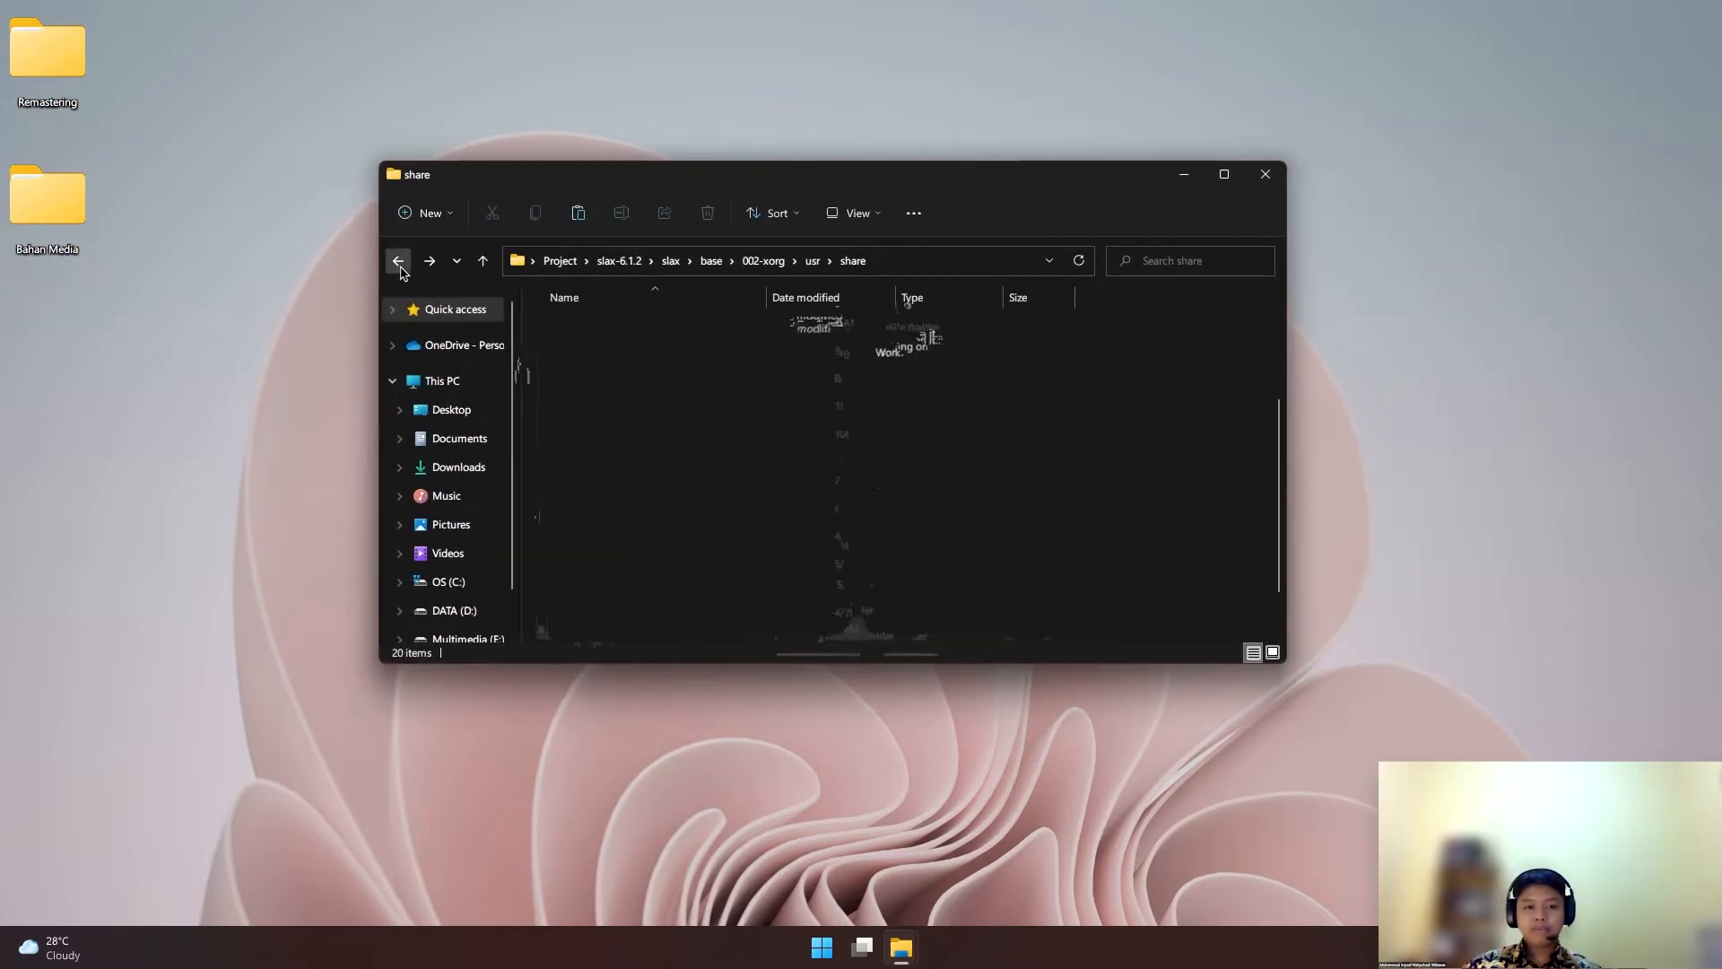
{"action": "left_click", "coordinate": [400, 268]}
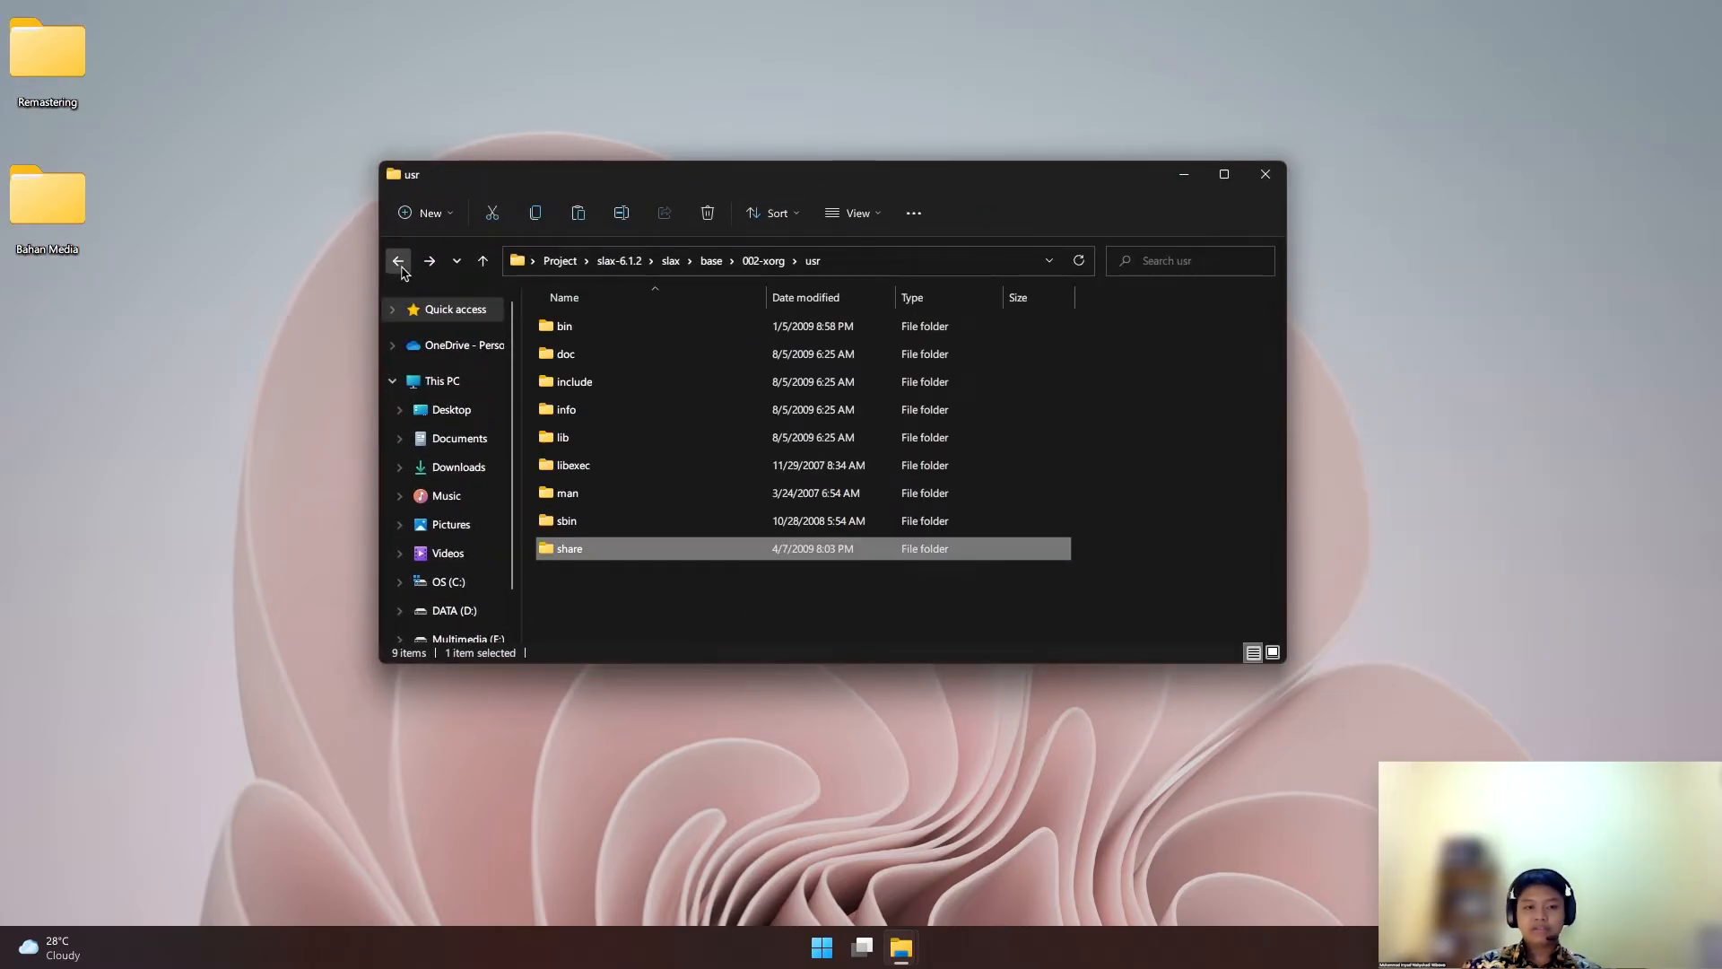
{"action": "left_click", "coordinate": [767, 261]}
{"action": "left_click", "coordinate": [712, 261]}
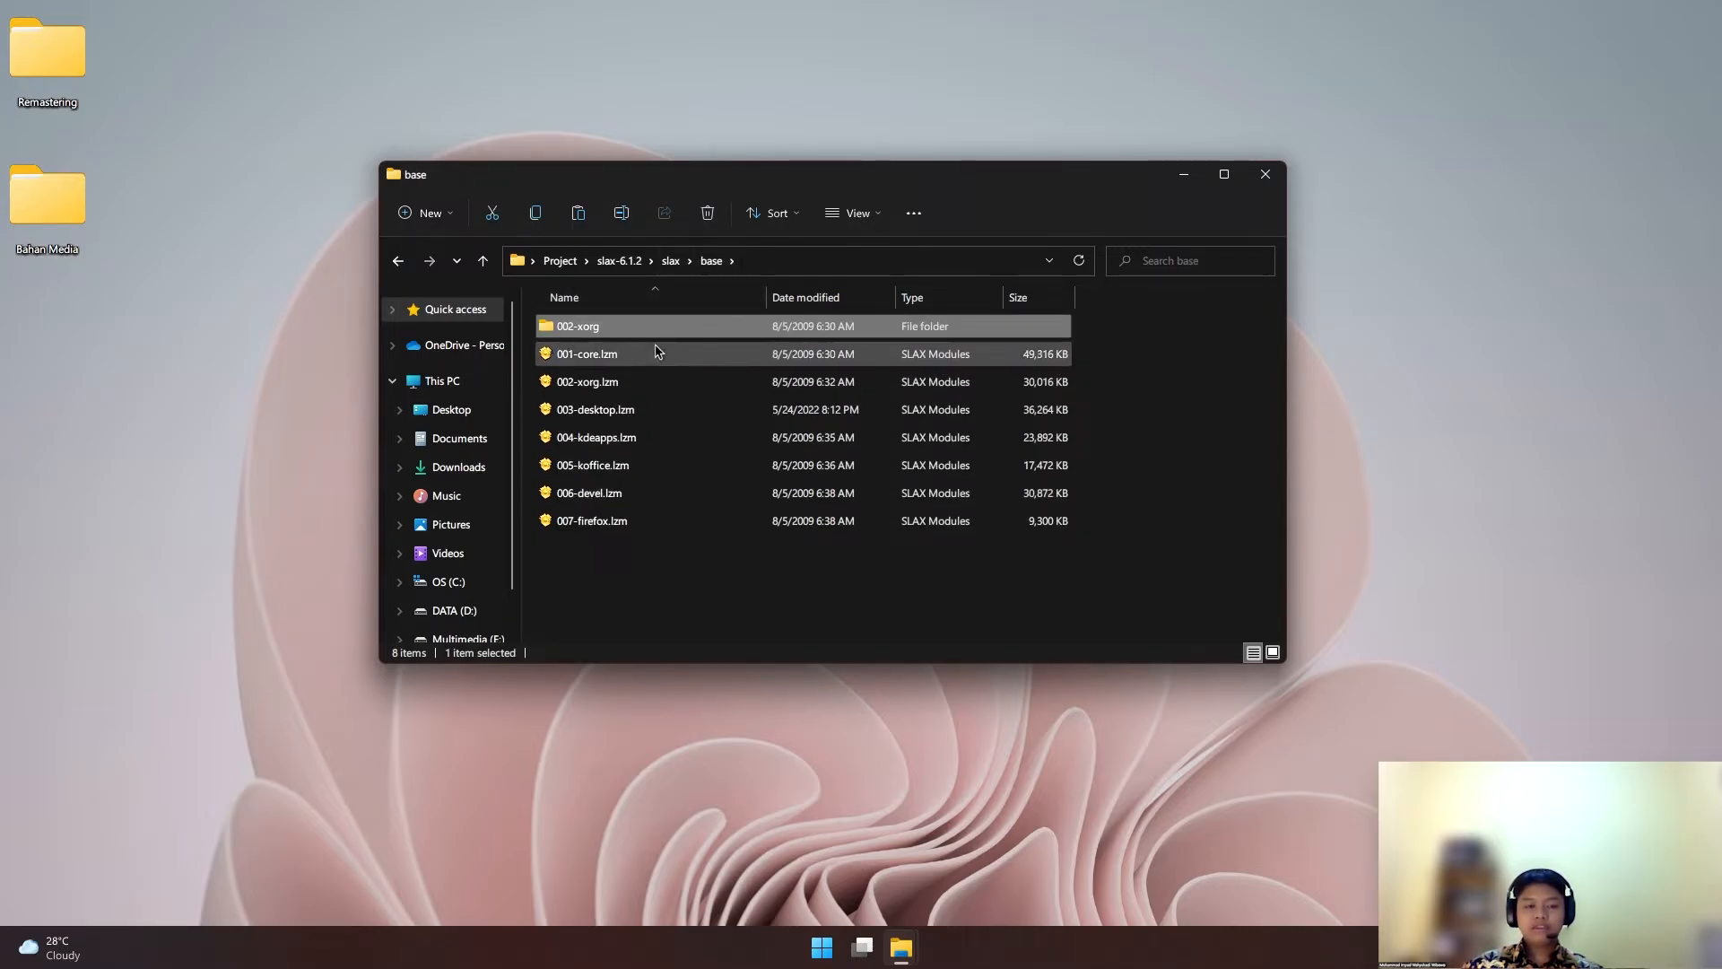
Delete the original 002-xorg.lzm and compress the 002-xorg folder into a new SLAX module named 002-xorg.lzm in base
{"action": "left_click", "coordinate": [655, 384]}
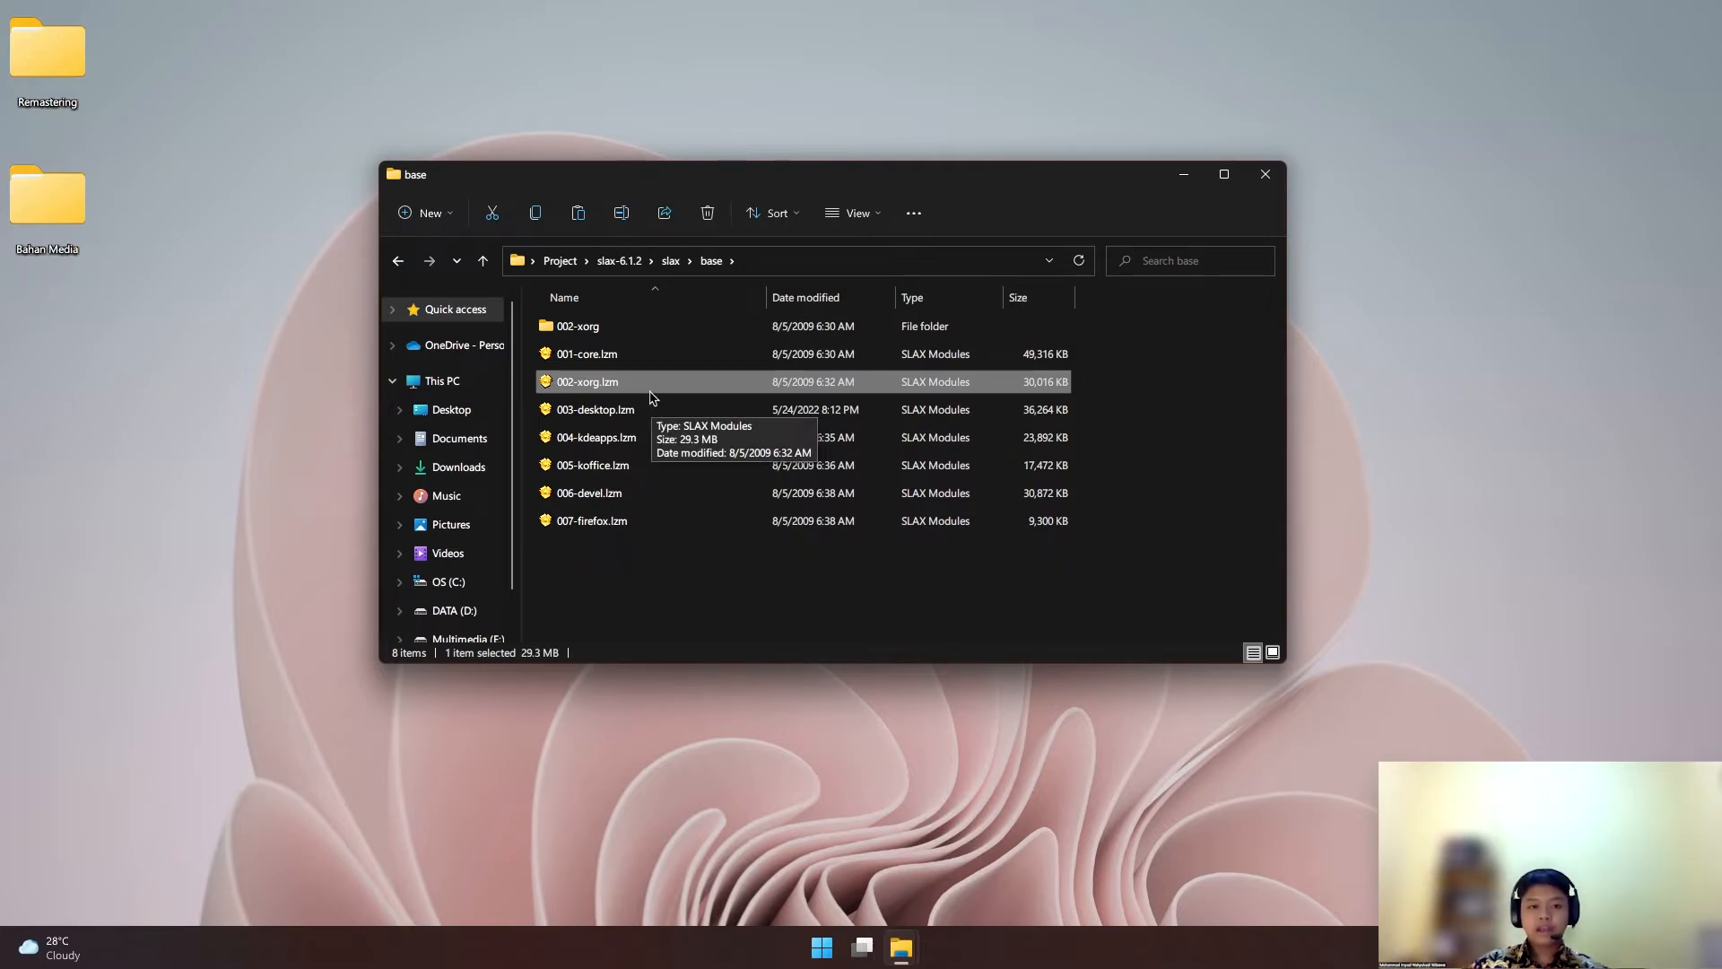
{"action": "key", "text": "Delete"}
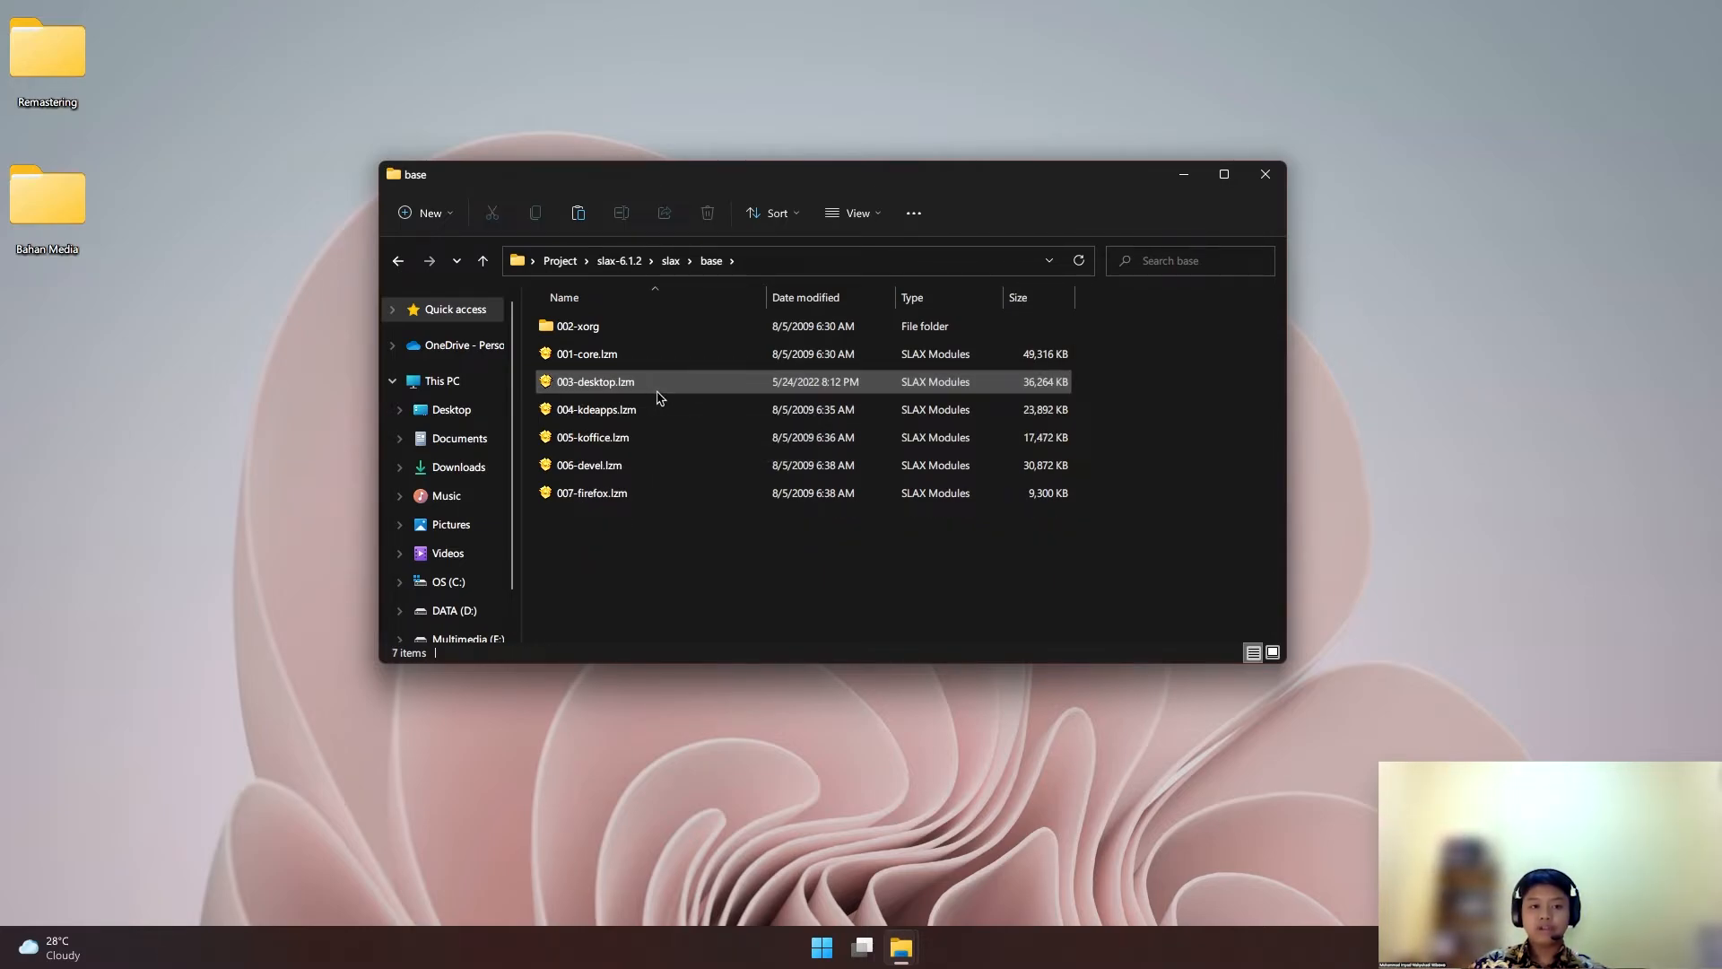
{"action": "right_click", "coordinate": [604, 335]}
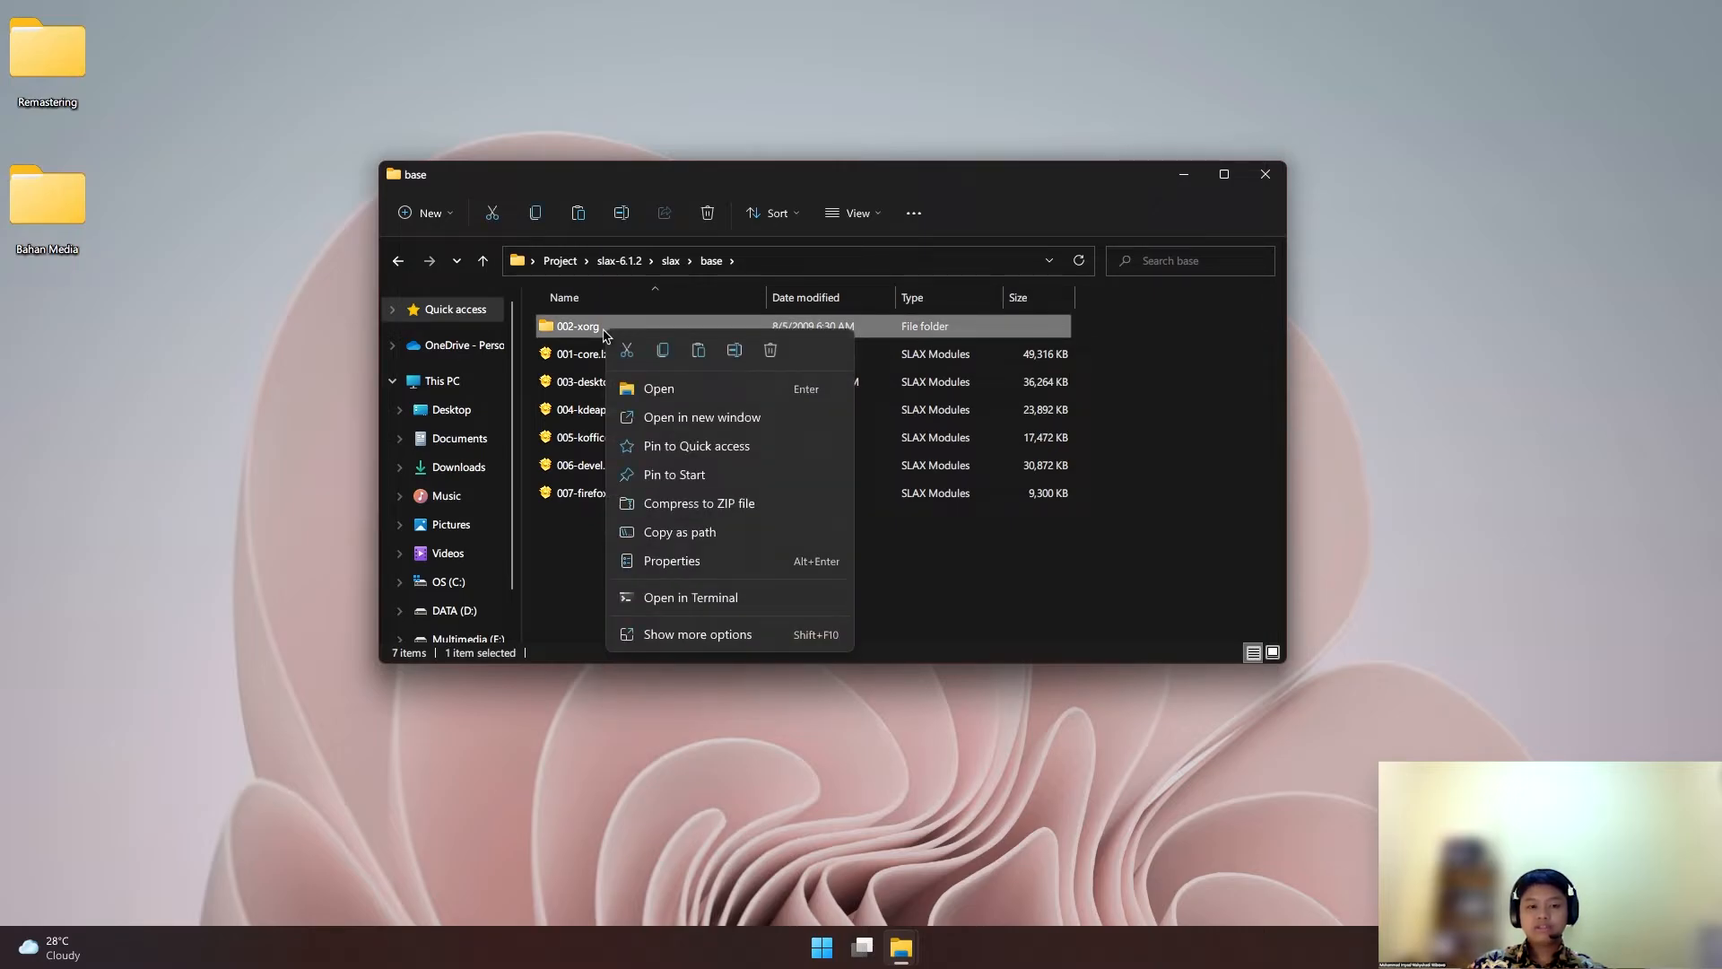
{"action": "left_click", "coordinate": [747, 636]}
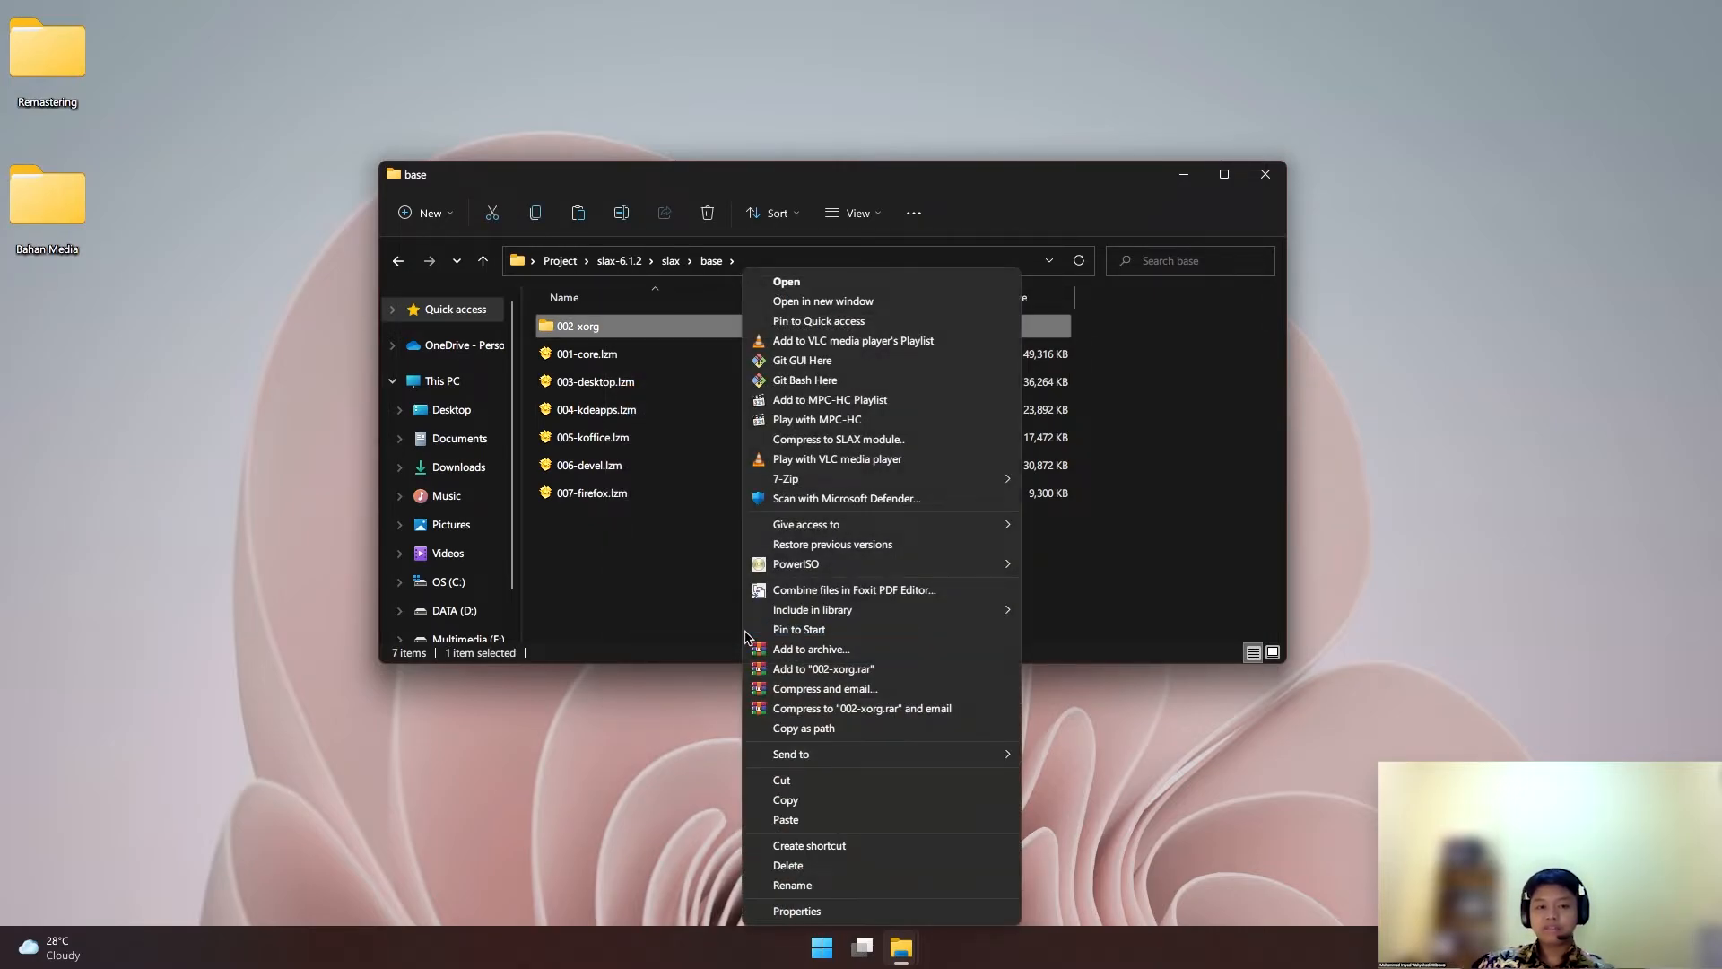
{"action": "left_click", "coordinate": [882, 445]}
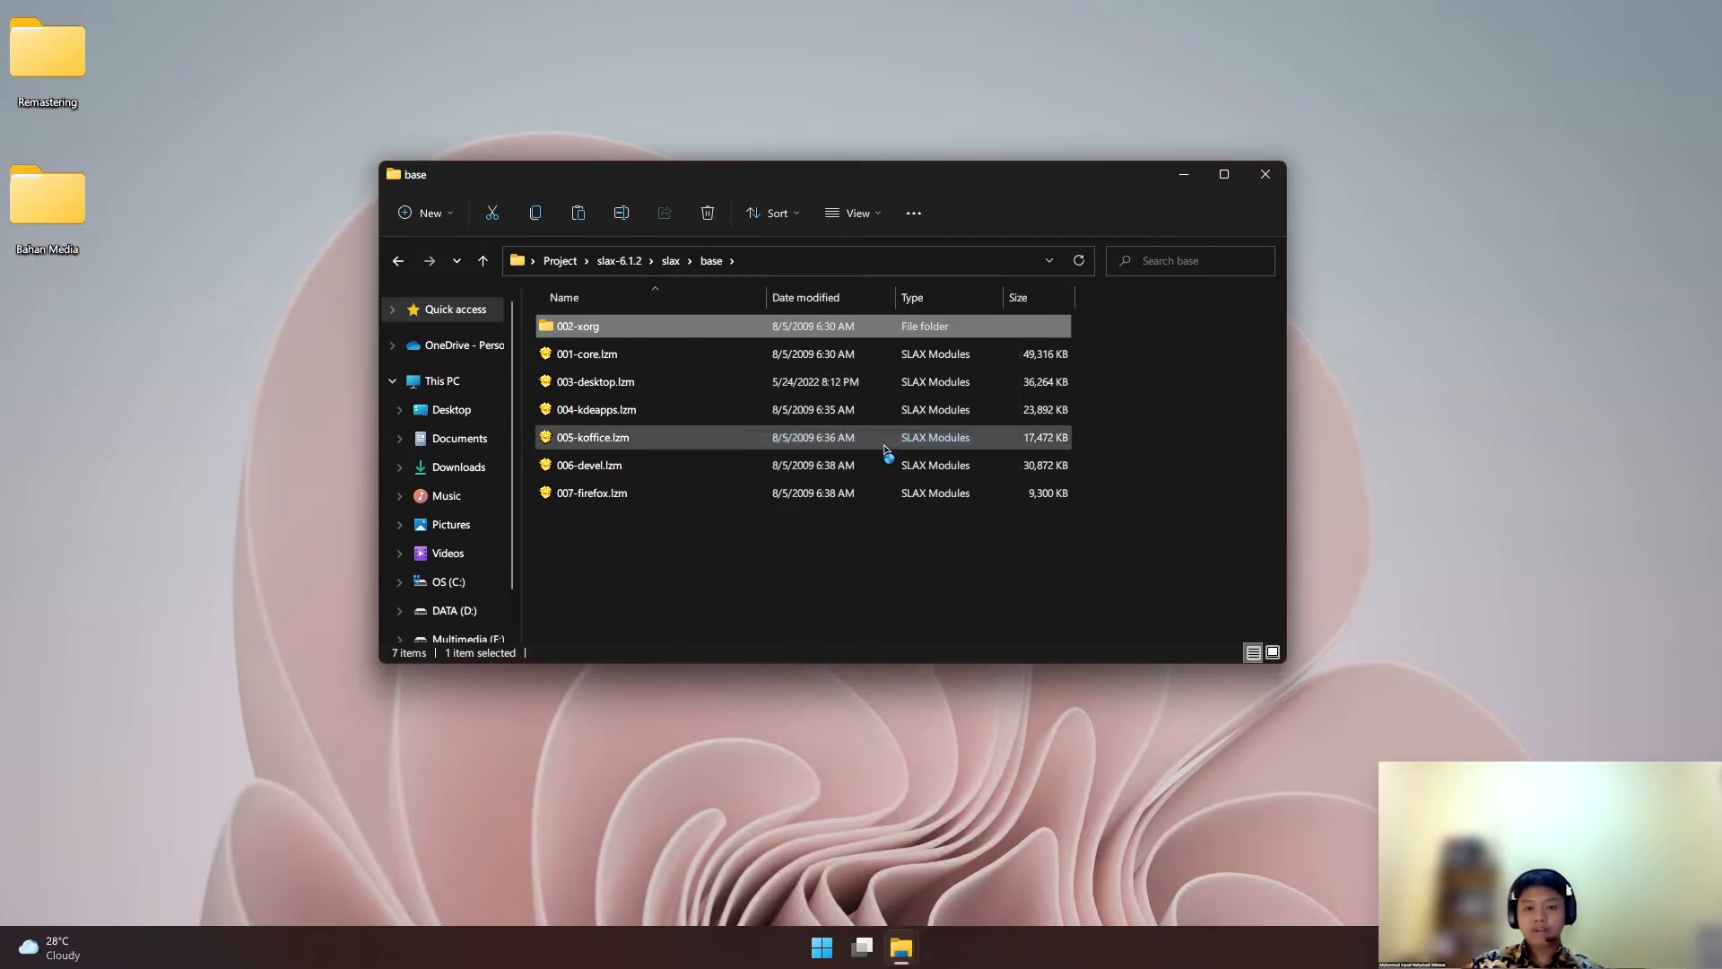
{"action": "left_click_drag", "start_coordinate": [1036, 357], "coordinate": [1235, 299]}
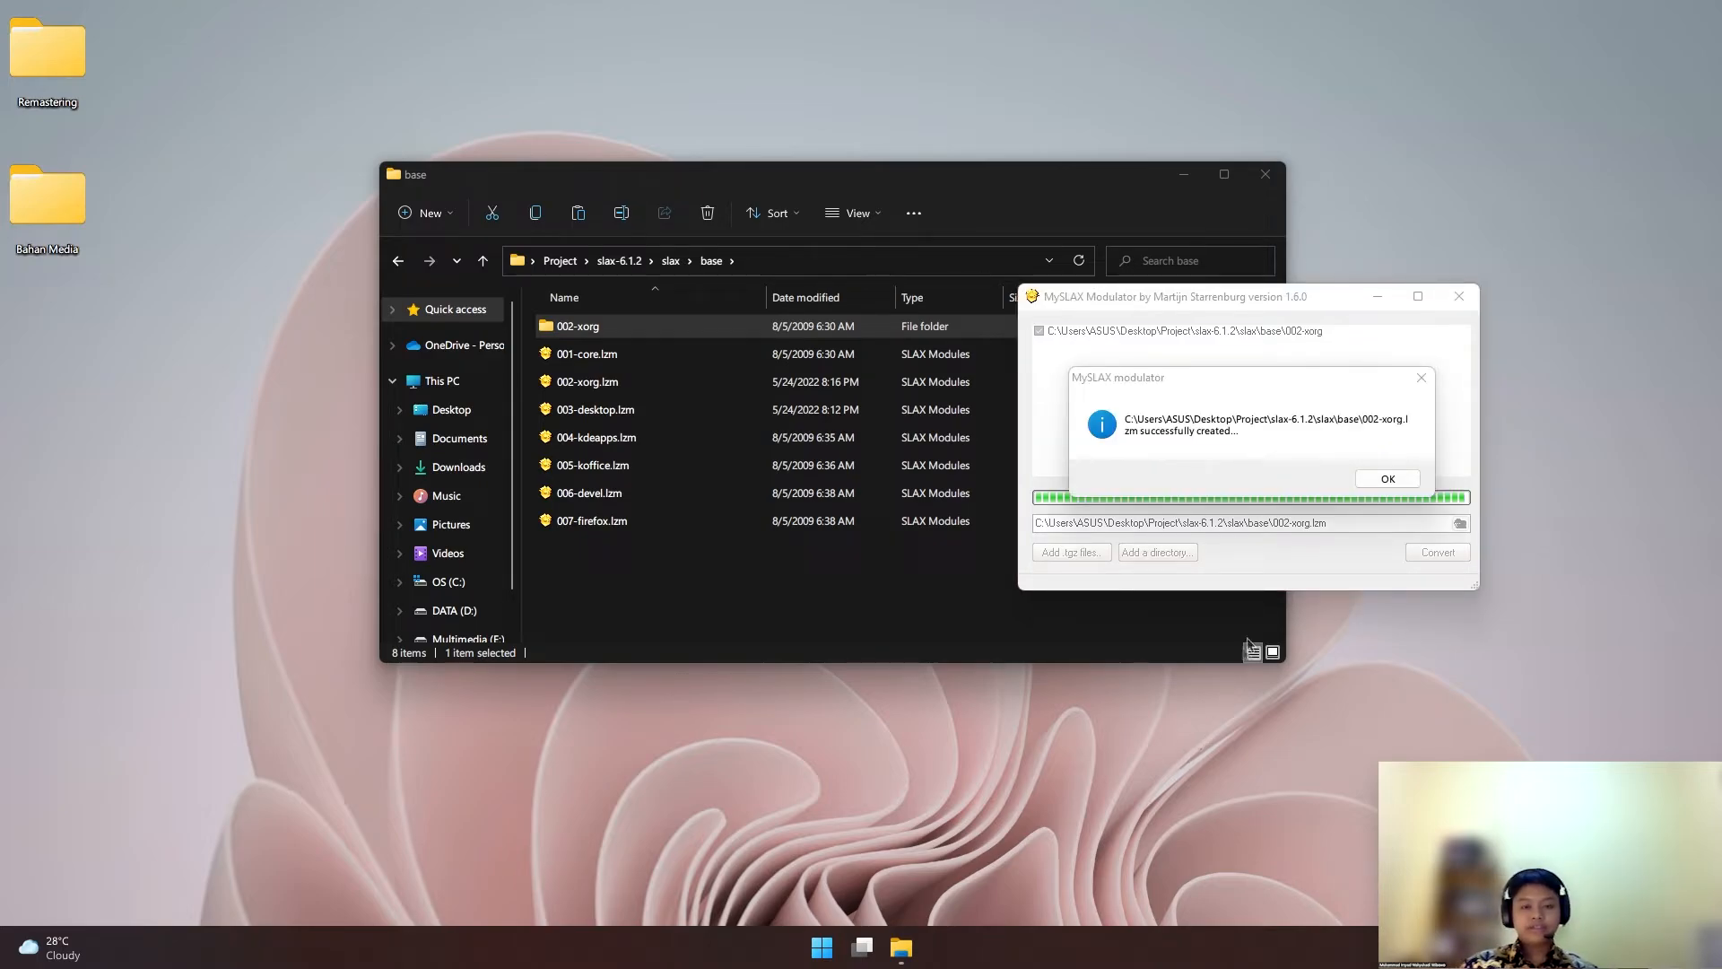
{"action": "left_click", "coordinate": [1391, 480]}
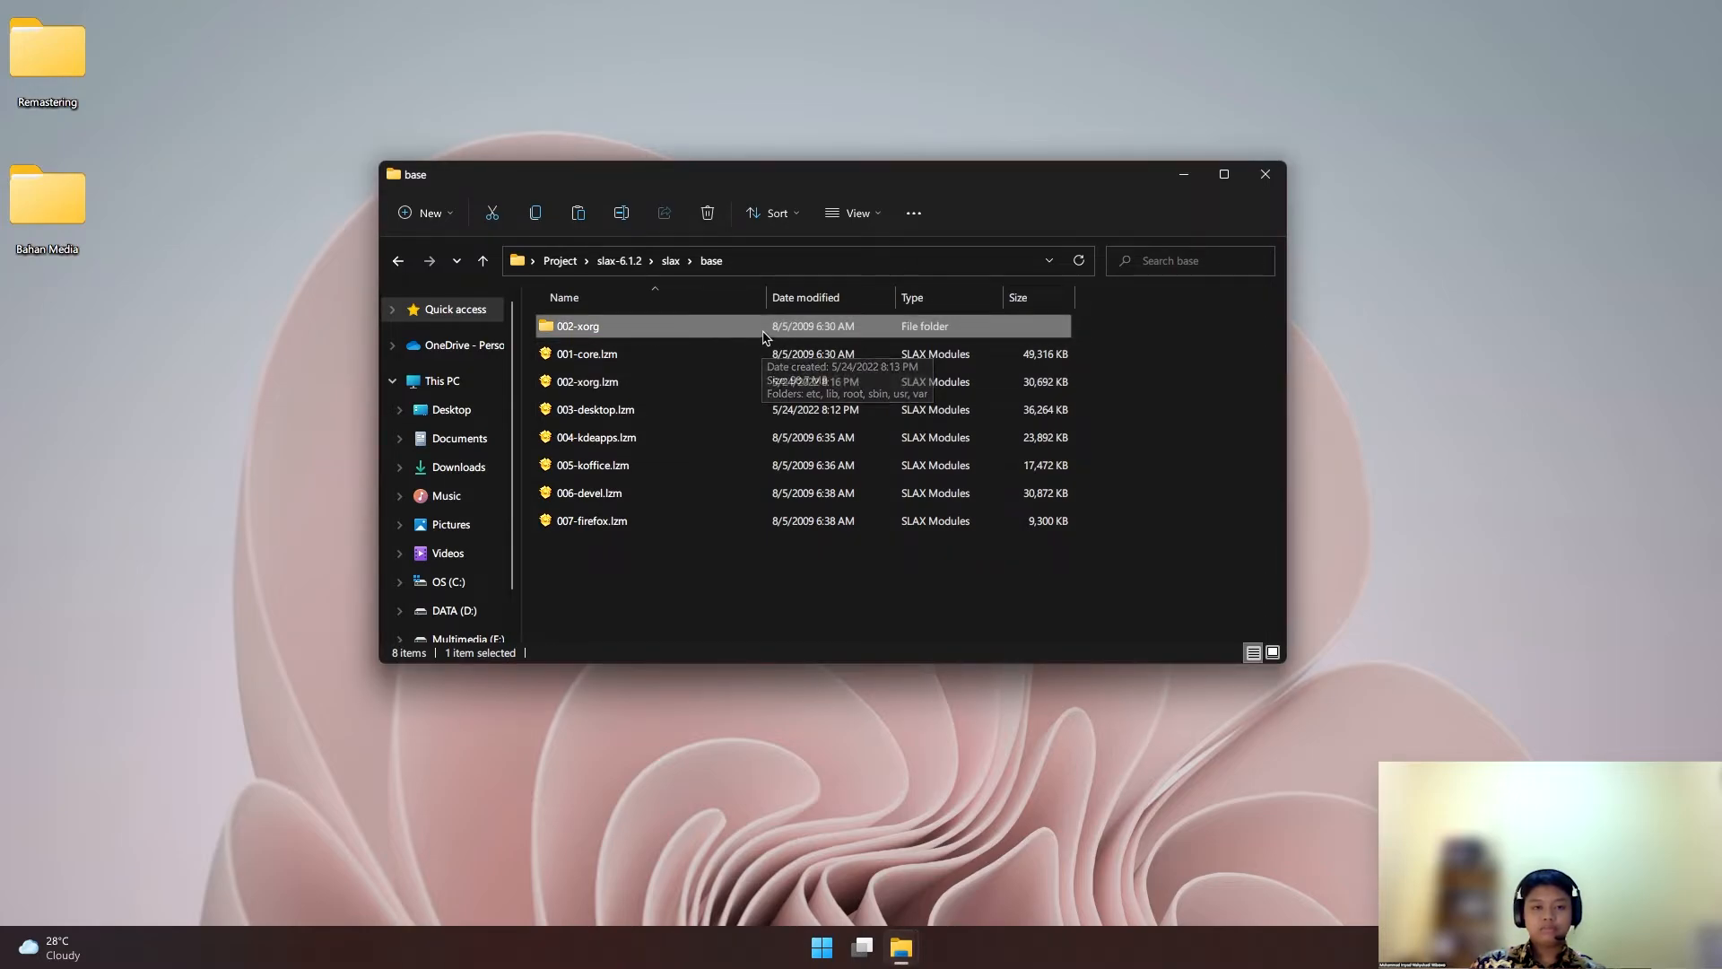
Delete the unpacked 002-xorg folder from base and return to the Project folder
{"action": "key", "text": "Delete"}
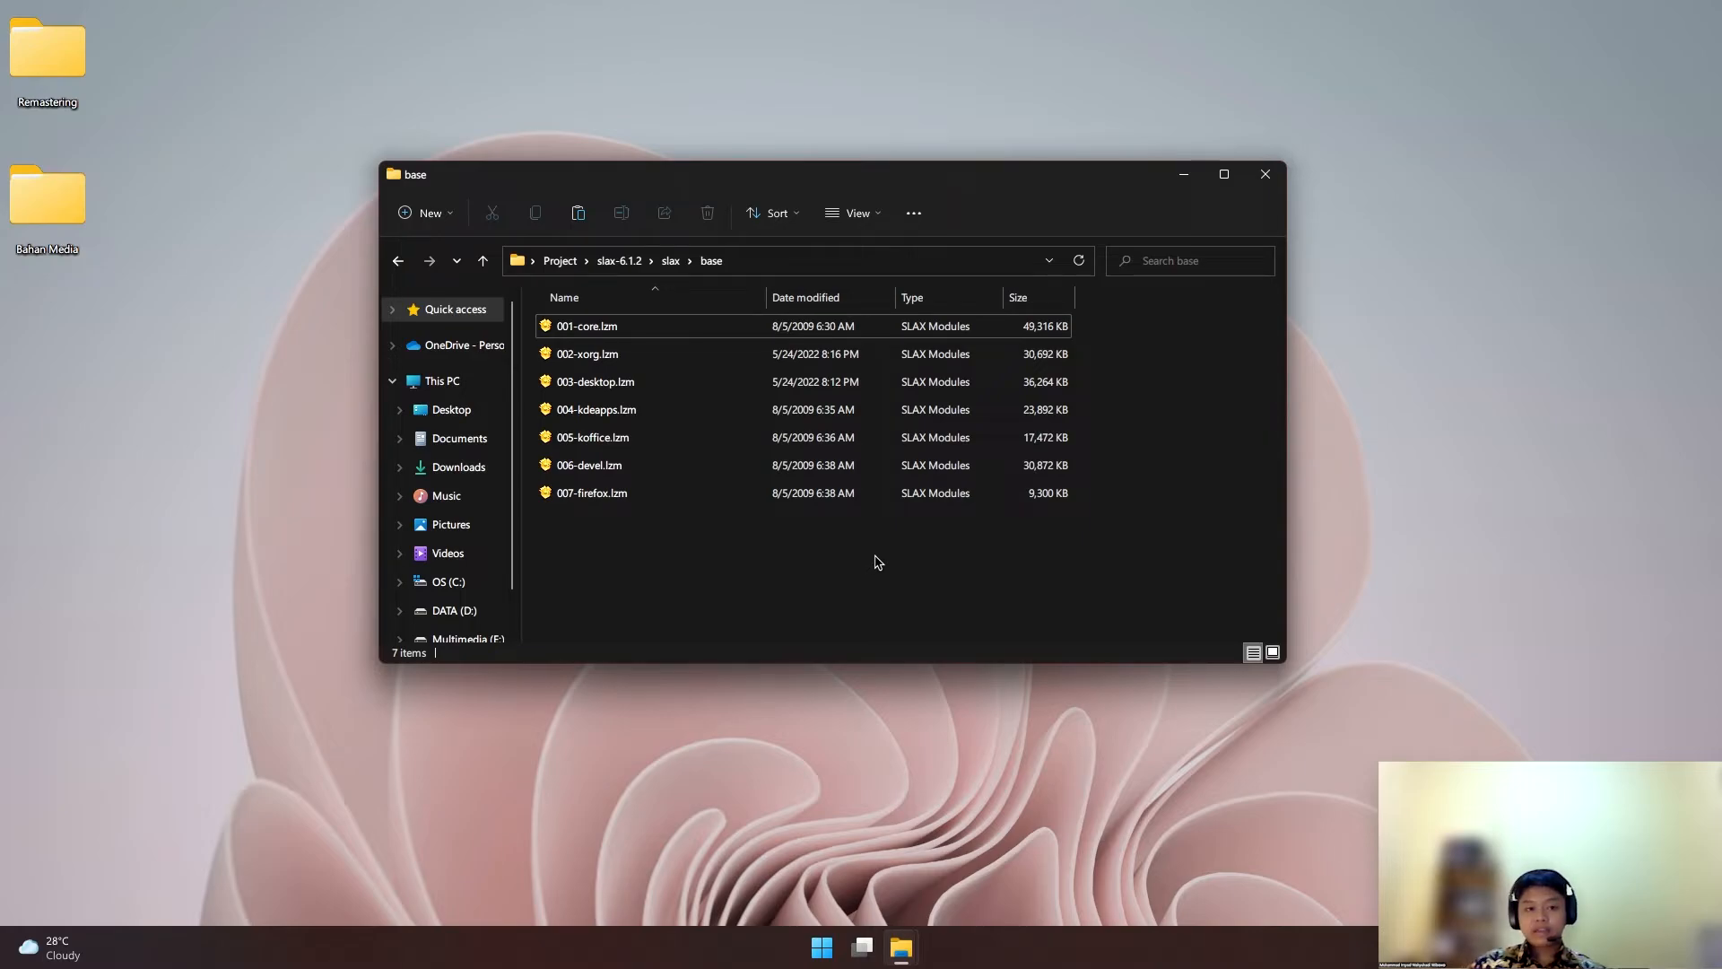
{"action": "left_click", "coordinate": [619, 262]}
{"action": "left_click", "coordinate": [558, 261]}
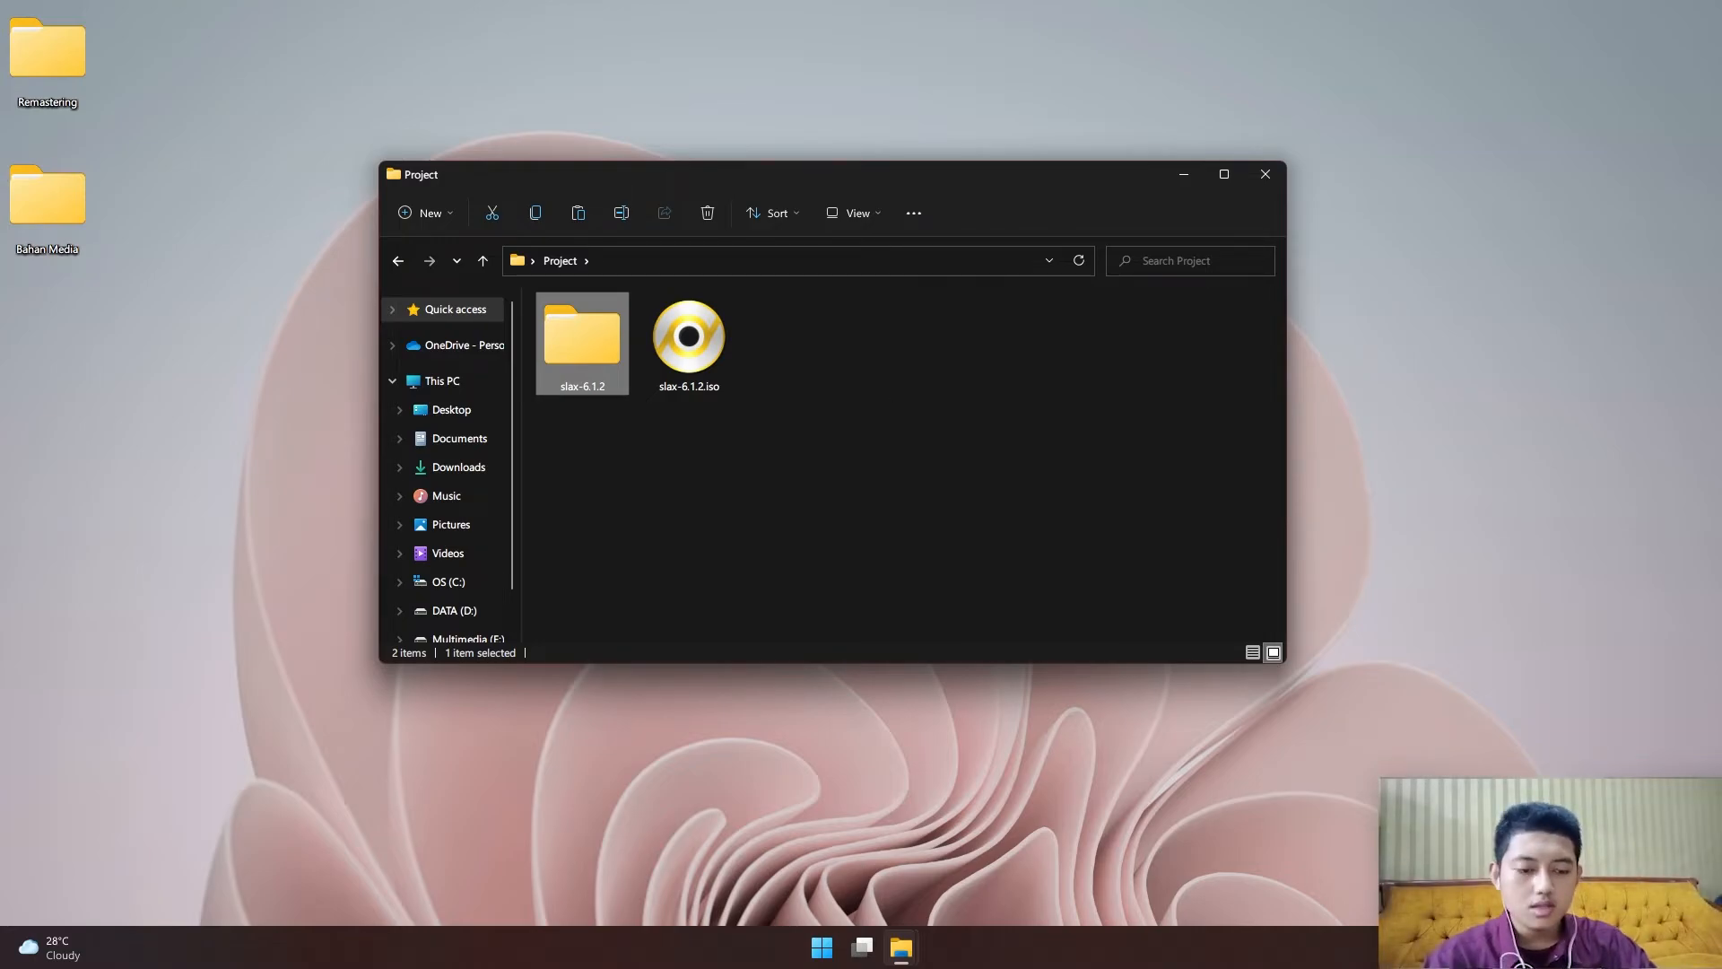
Open slax-6.1.2.iso from the Project folder in PowerISO
{"action": "left_click", "coordinate": [965, 478]}
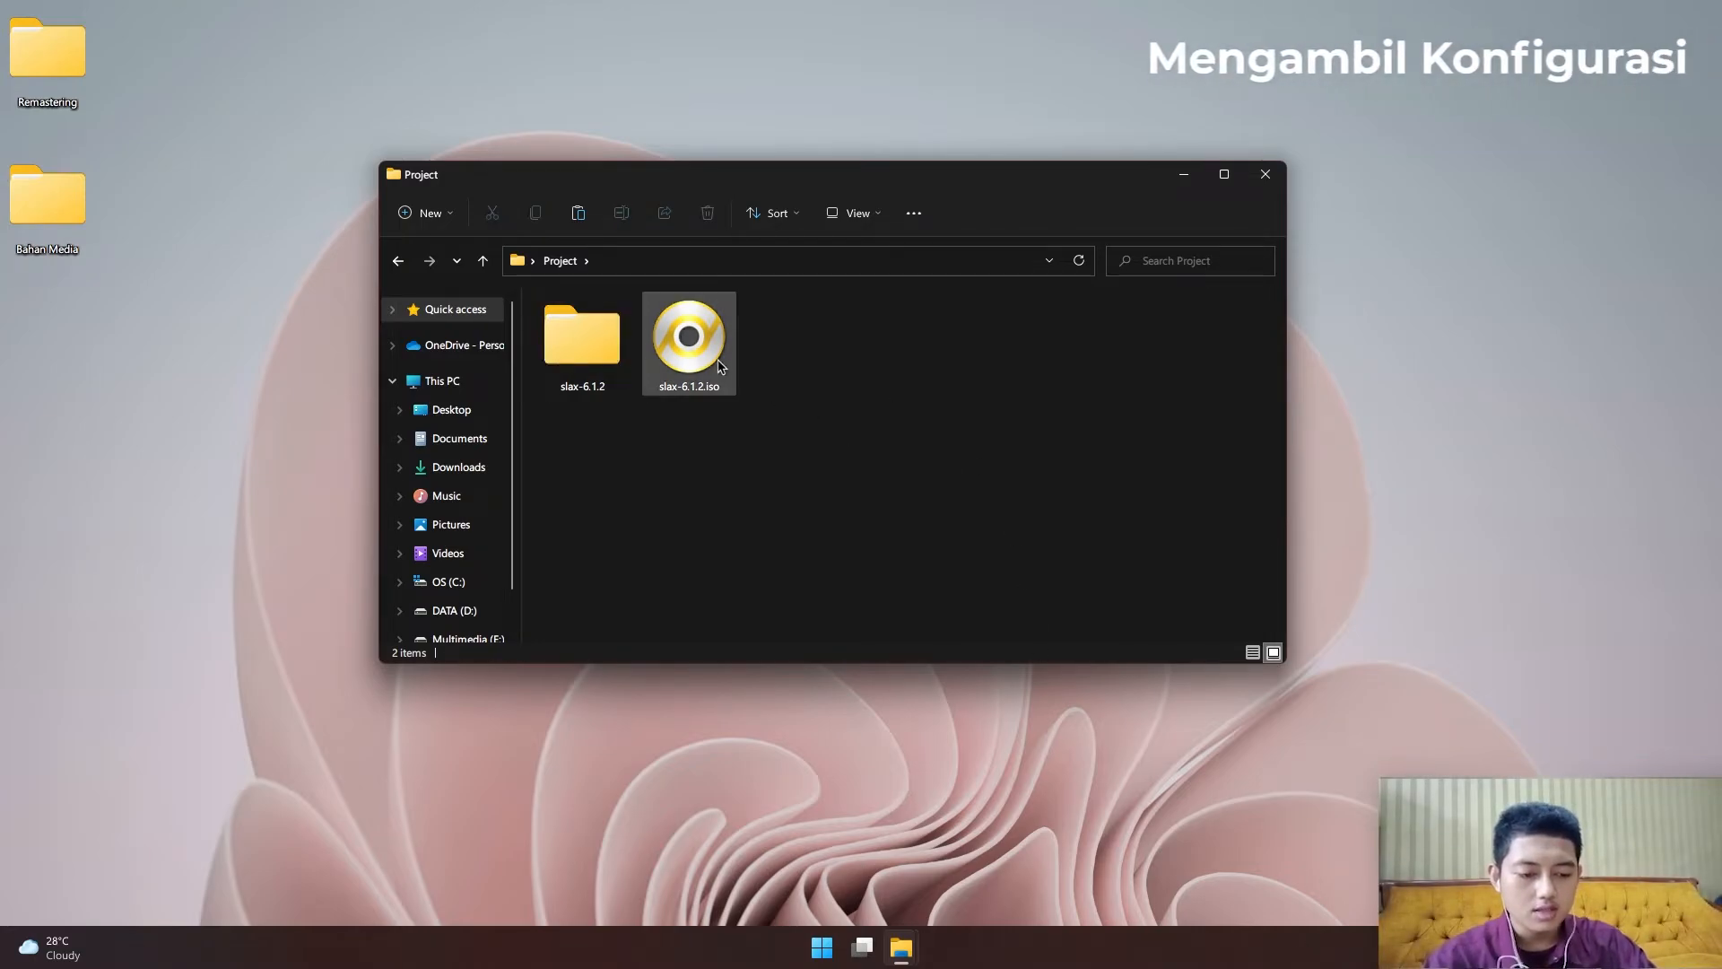
{"action": "left_click", "coordinate": [734, 375]}
{"action": "left_click", "coordinate": [799, 430]}
{"action": "left_click", "coordinate": [722, 363]}
{"action": "left_click", "coordinate": [901, 483]}
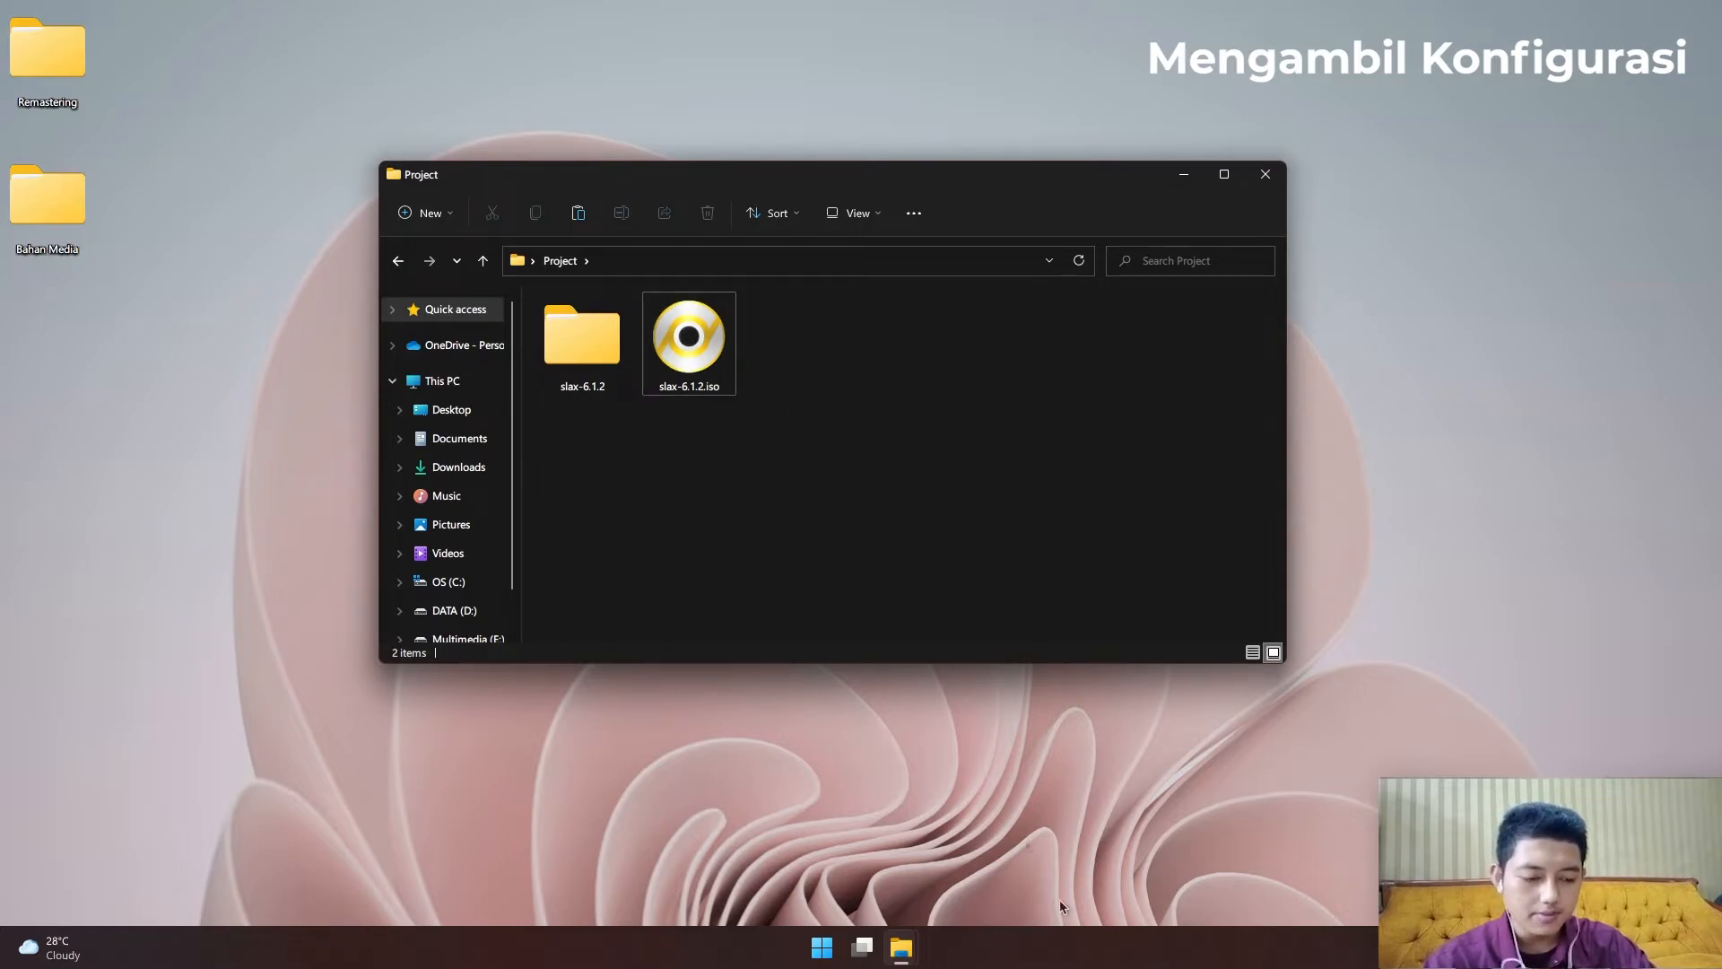
{"action": "right_click", "coordinate": [687, 328]}
{"action": "left_click", "coordinate": [781, 577]}
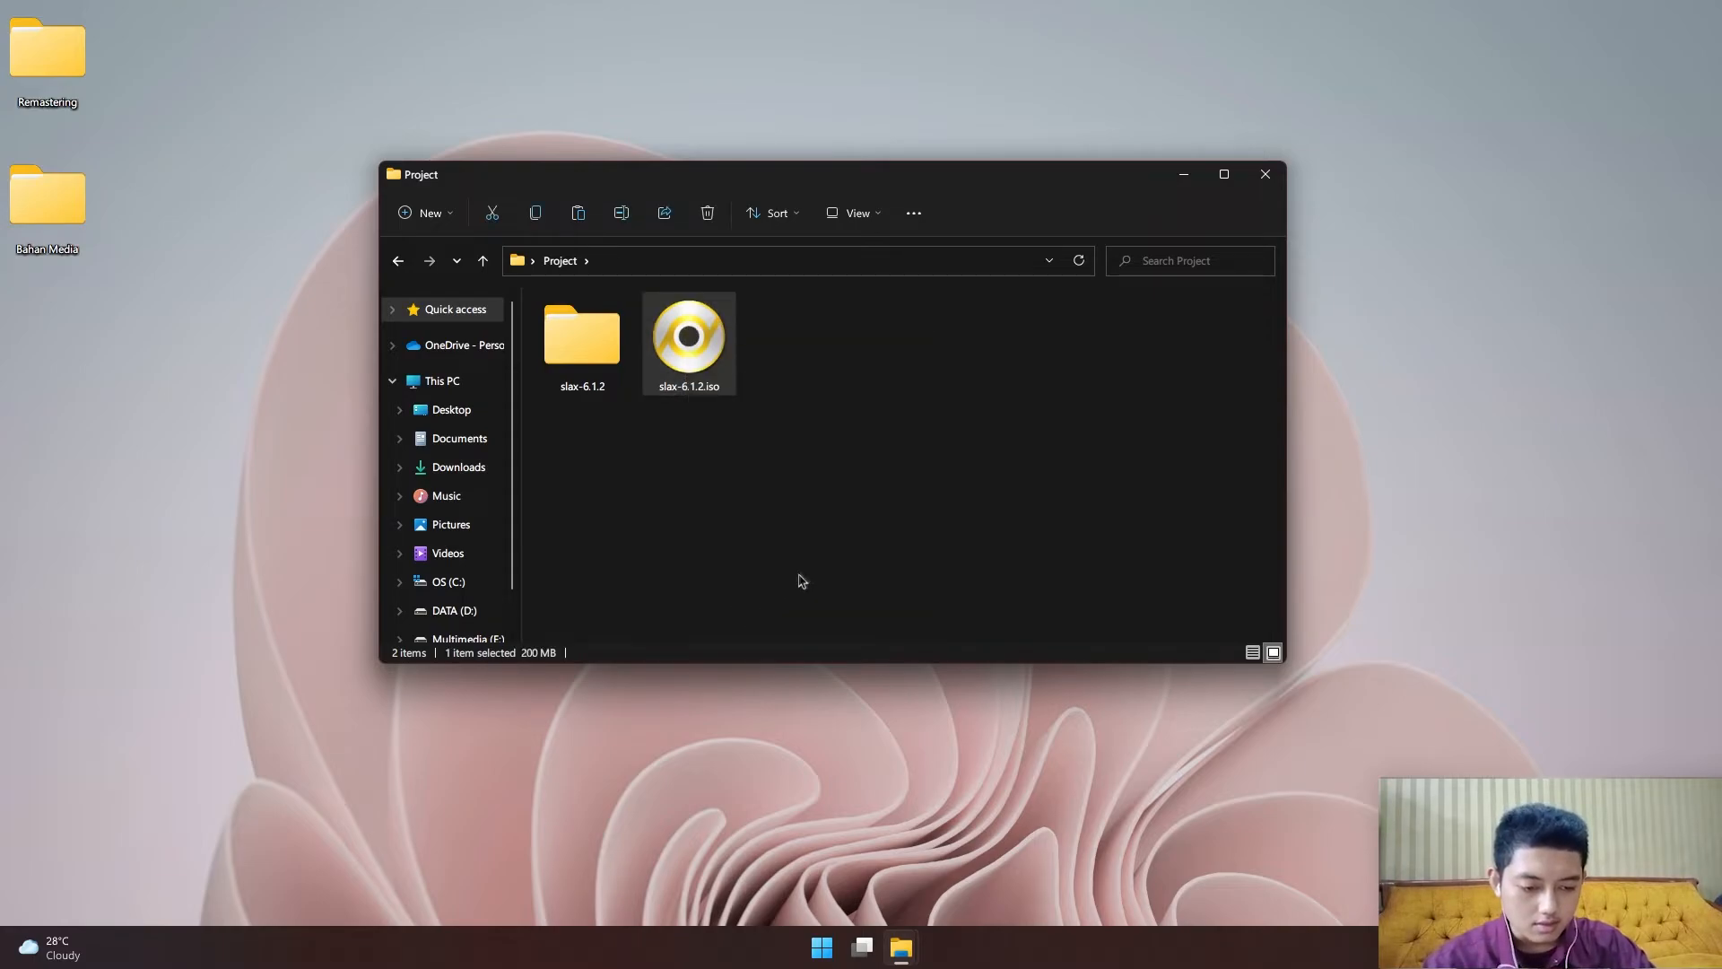
{"action": "mouse_move", "coordinate": [949, 414]}
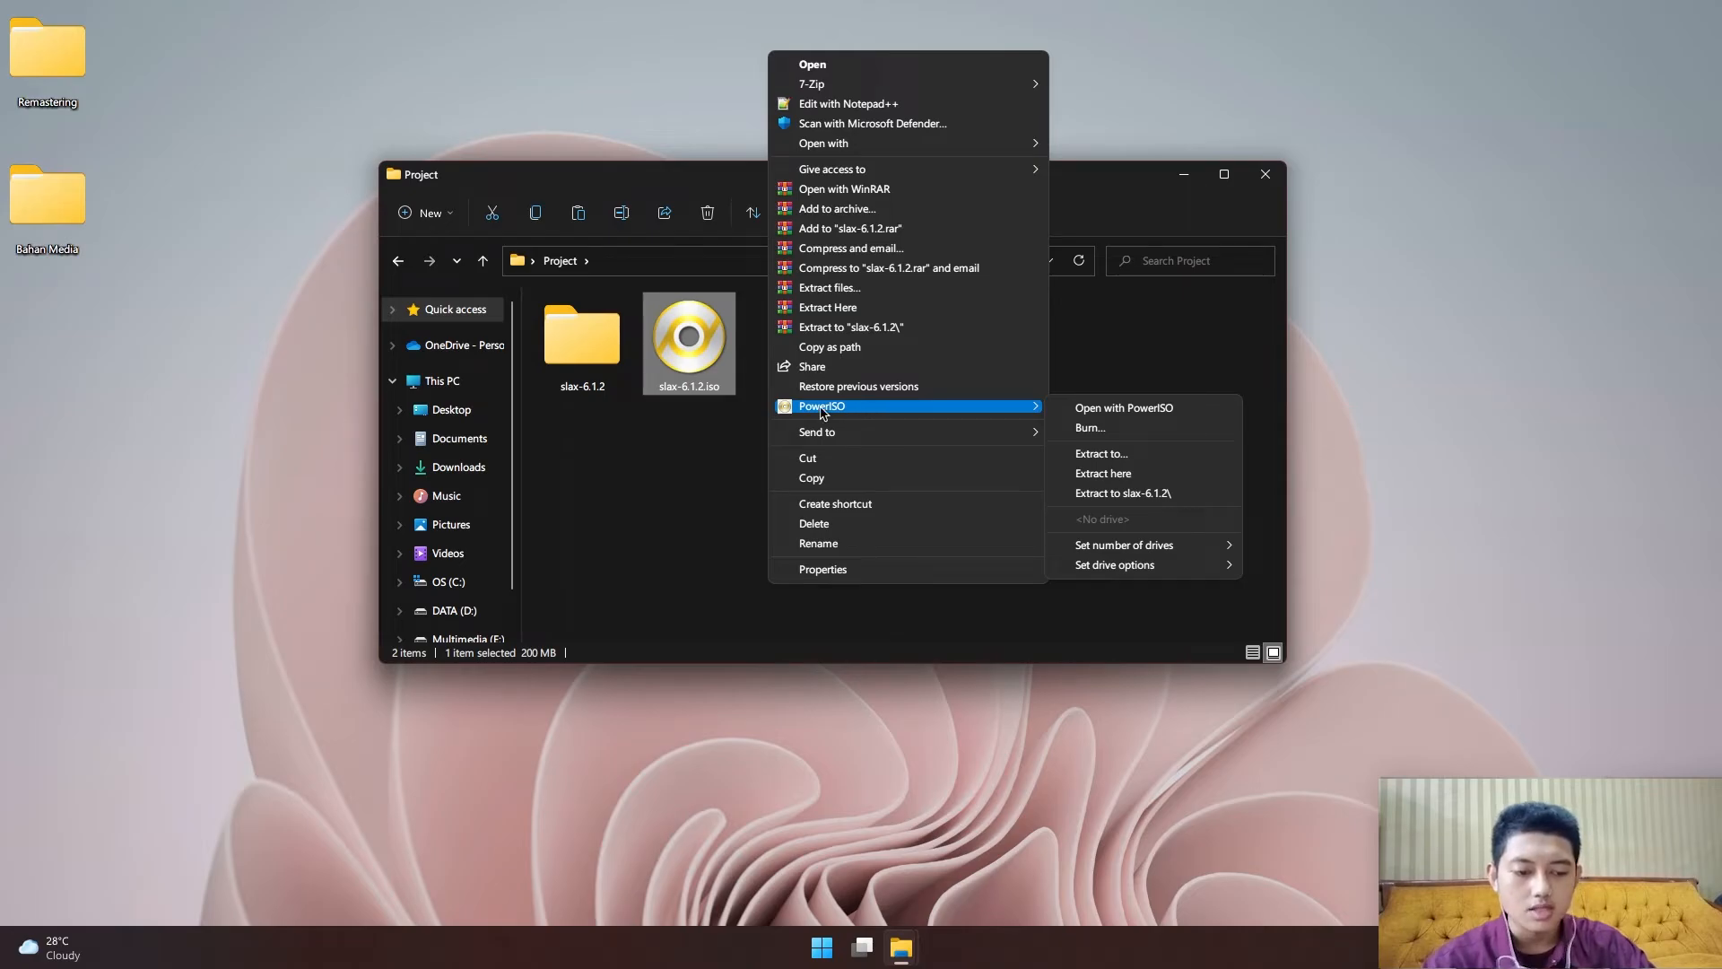
{"action": "left_click", "coordinate": [1140, 409]}
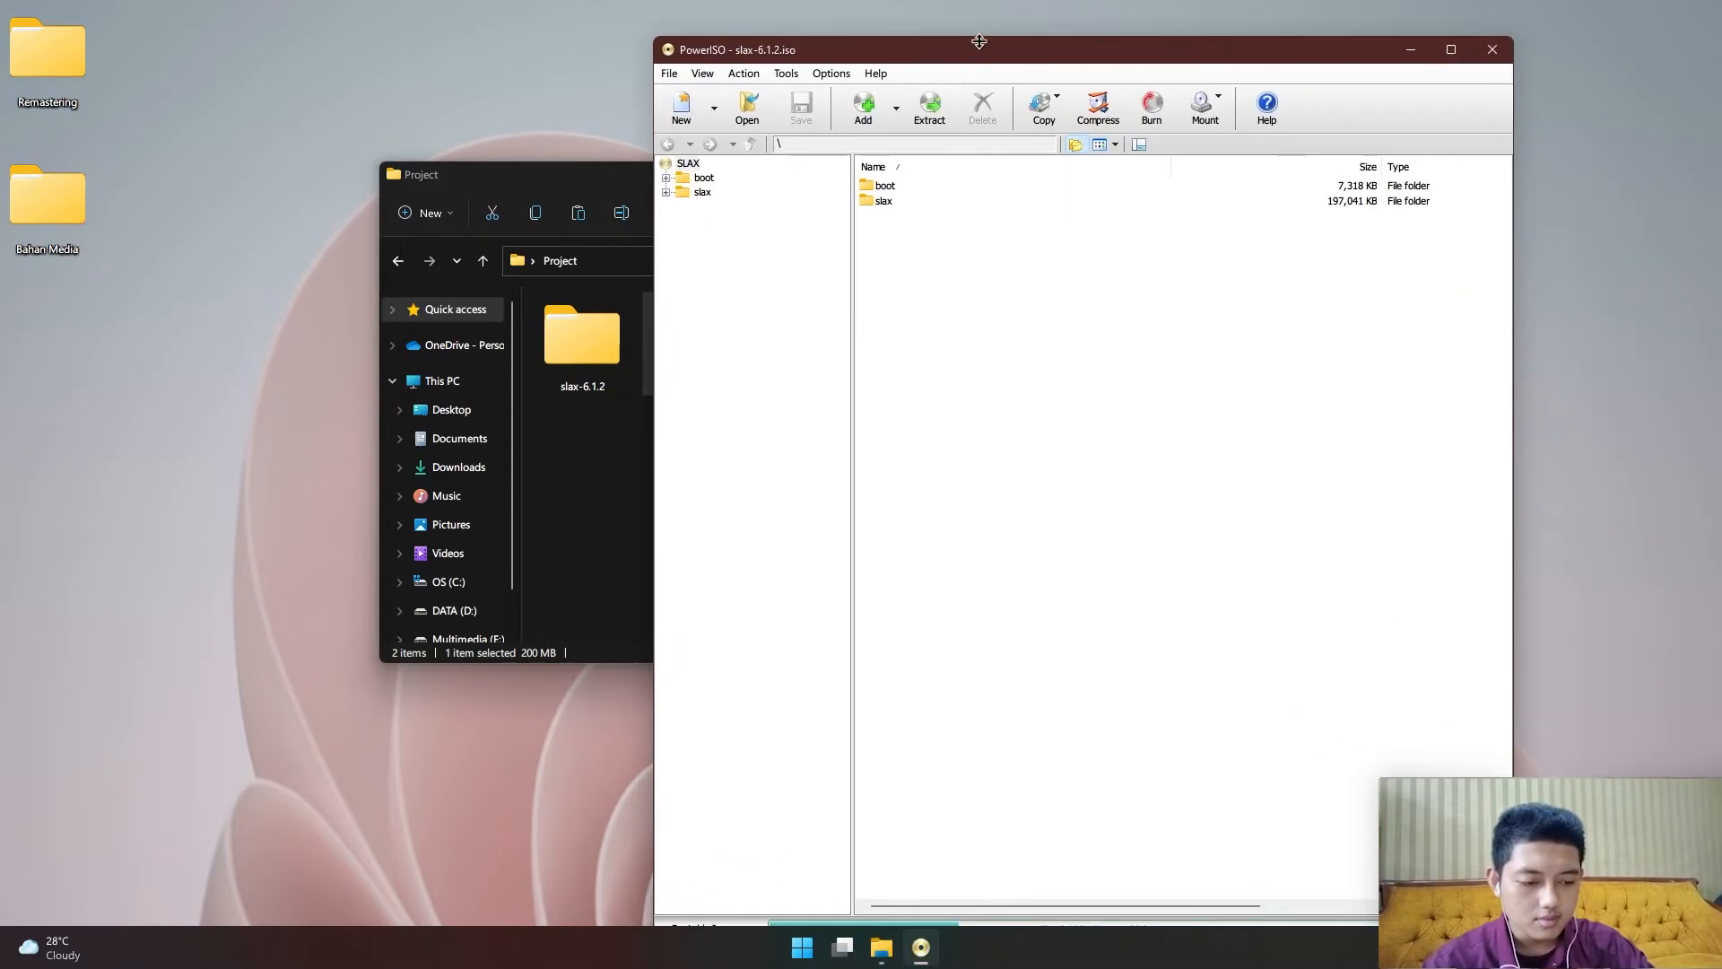
Save the boot information of slax-6.1.2.iso as slax-6.1.2.bif in the Project folder and close PowerISO
{"action": "left_click_drag", "start_coordinate": [987, 47], "coordinate": [980, 173]}
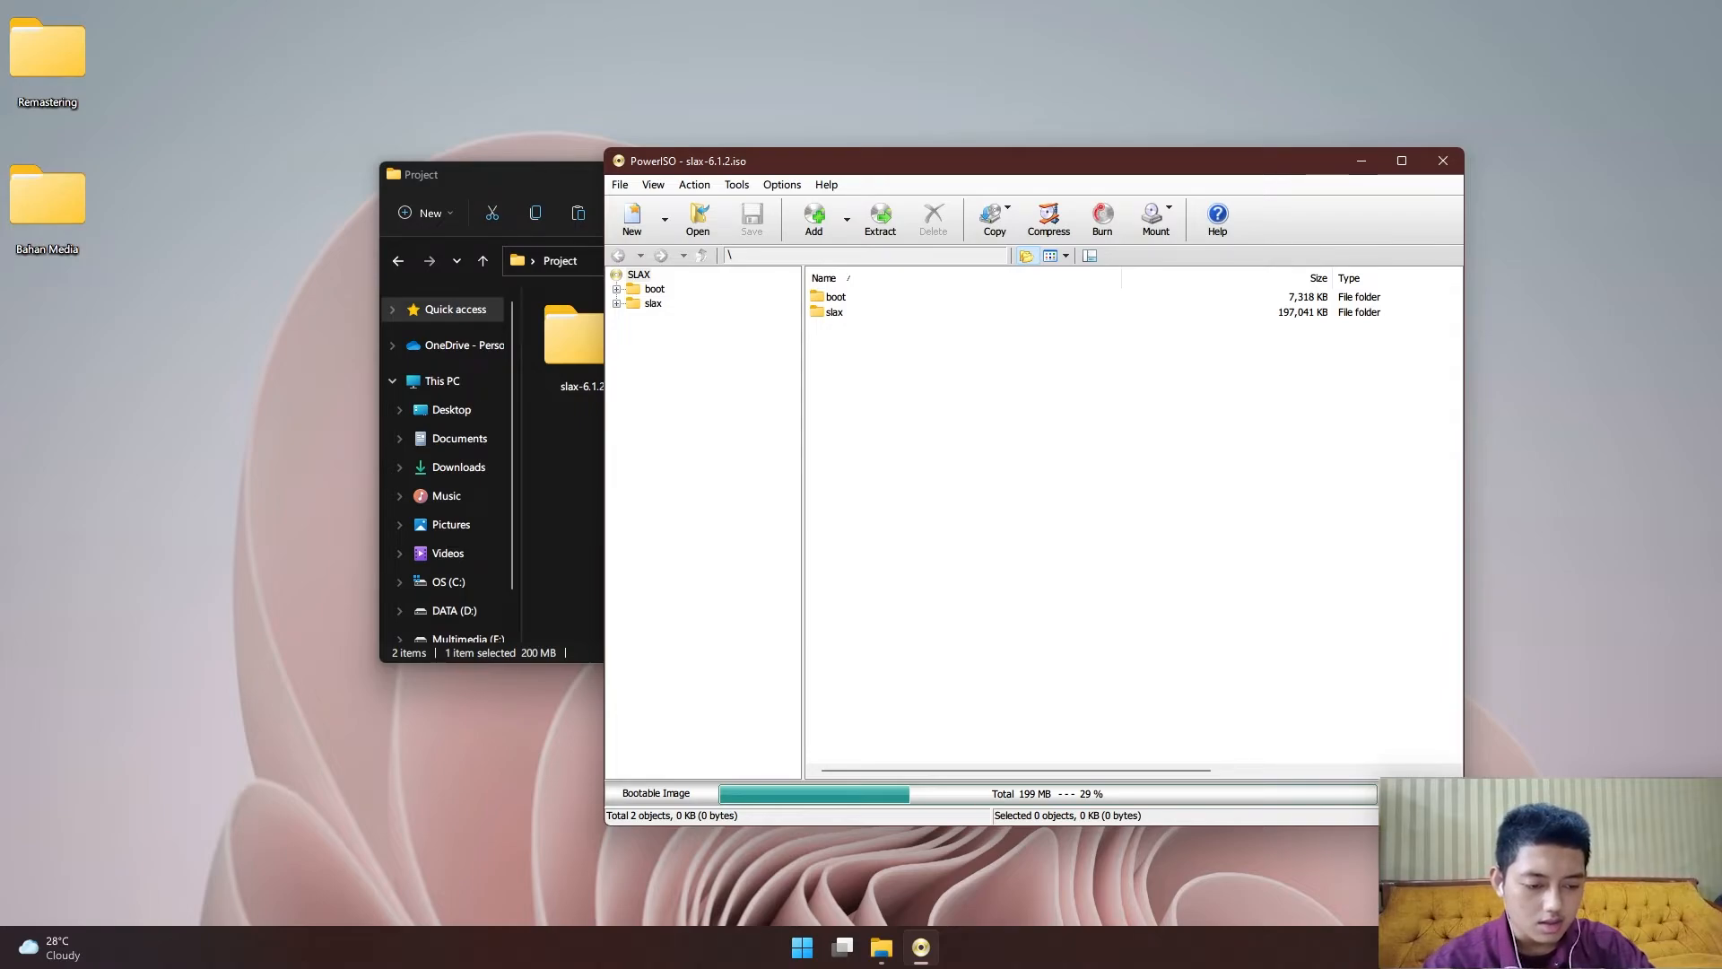
{"action": "left_click", "coordinate": [703, 190]}
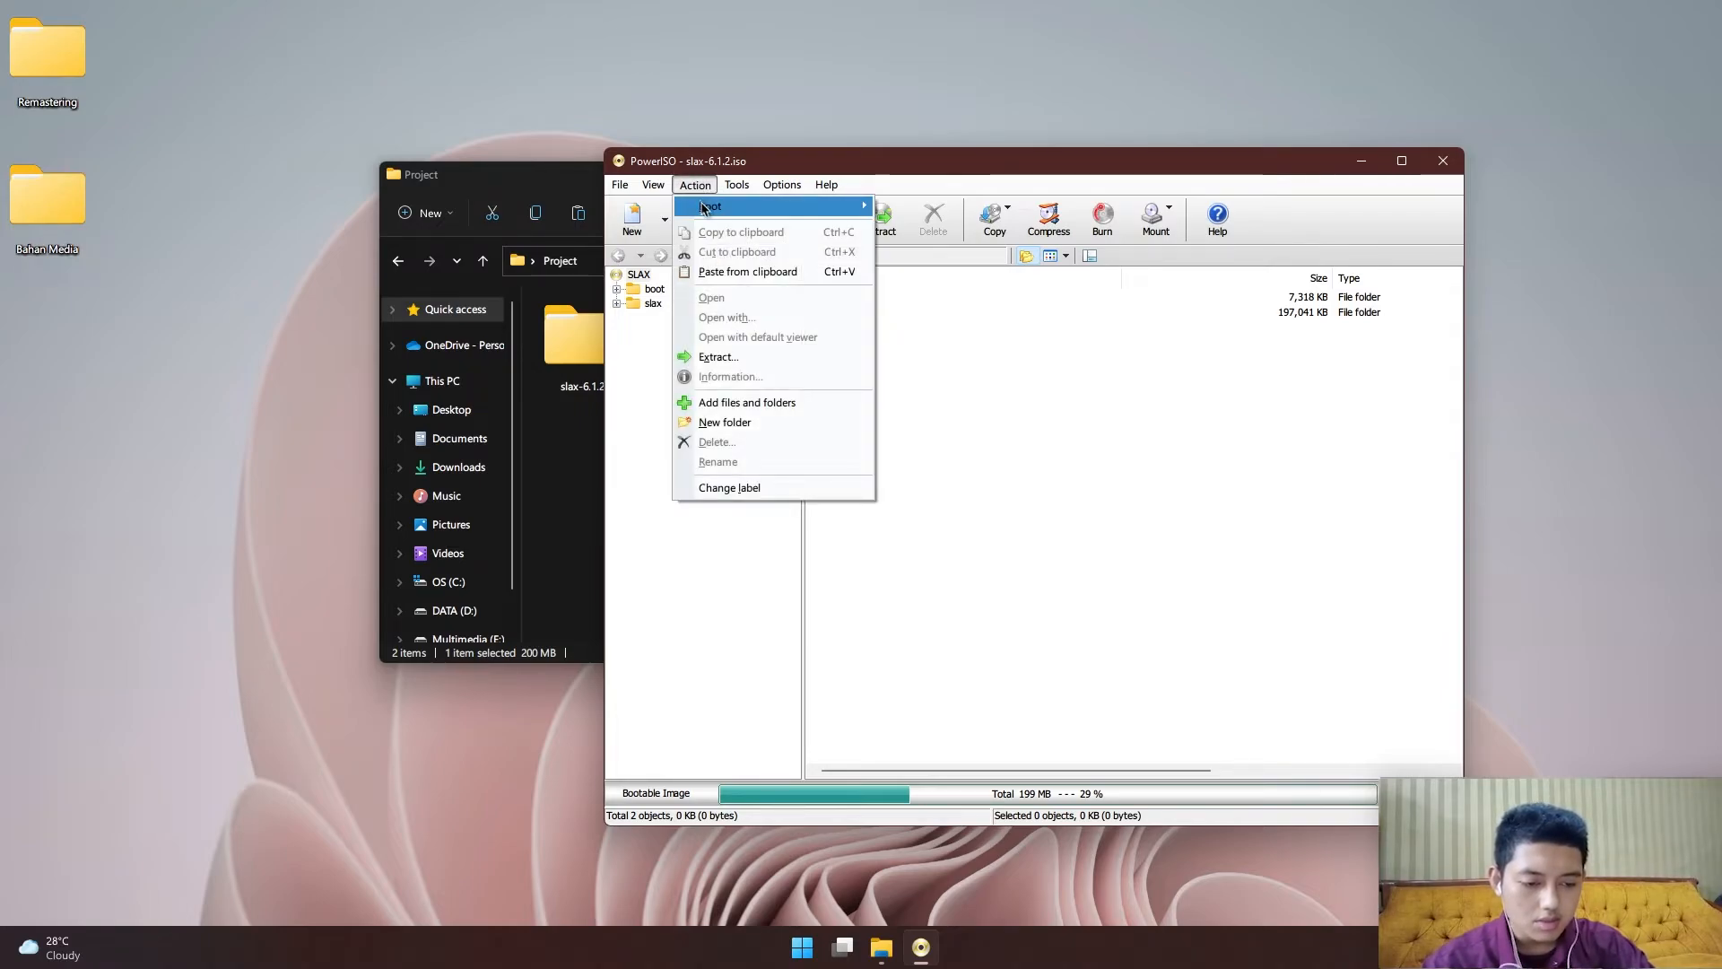
{"action": "mouse_move", "coordinate": [749, 215]}
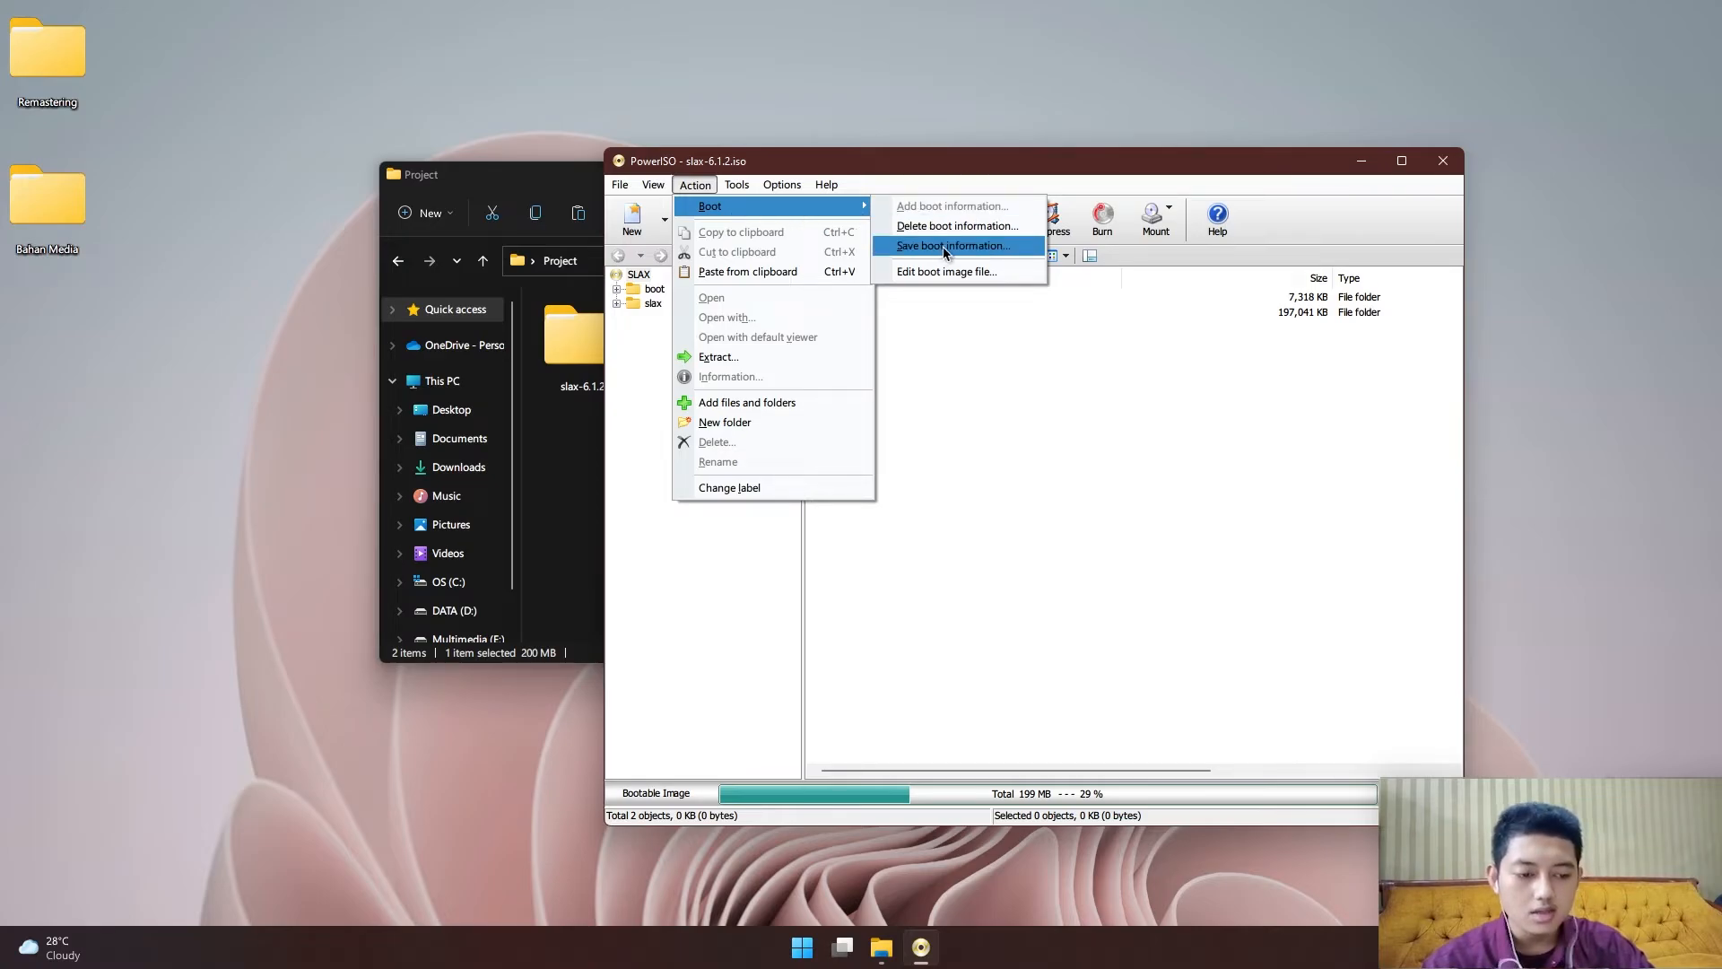
{"action": "left_click", "coordinate": [975, 253]}
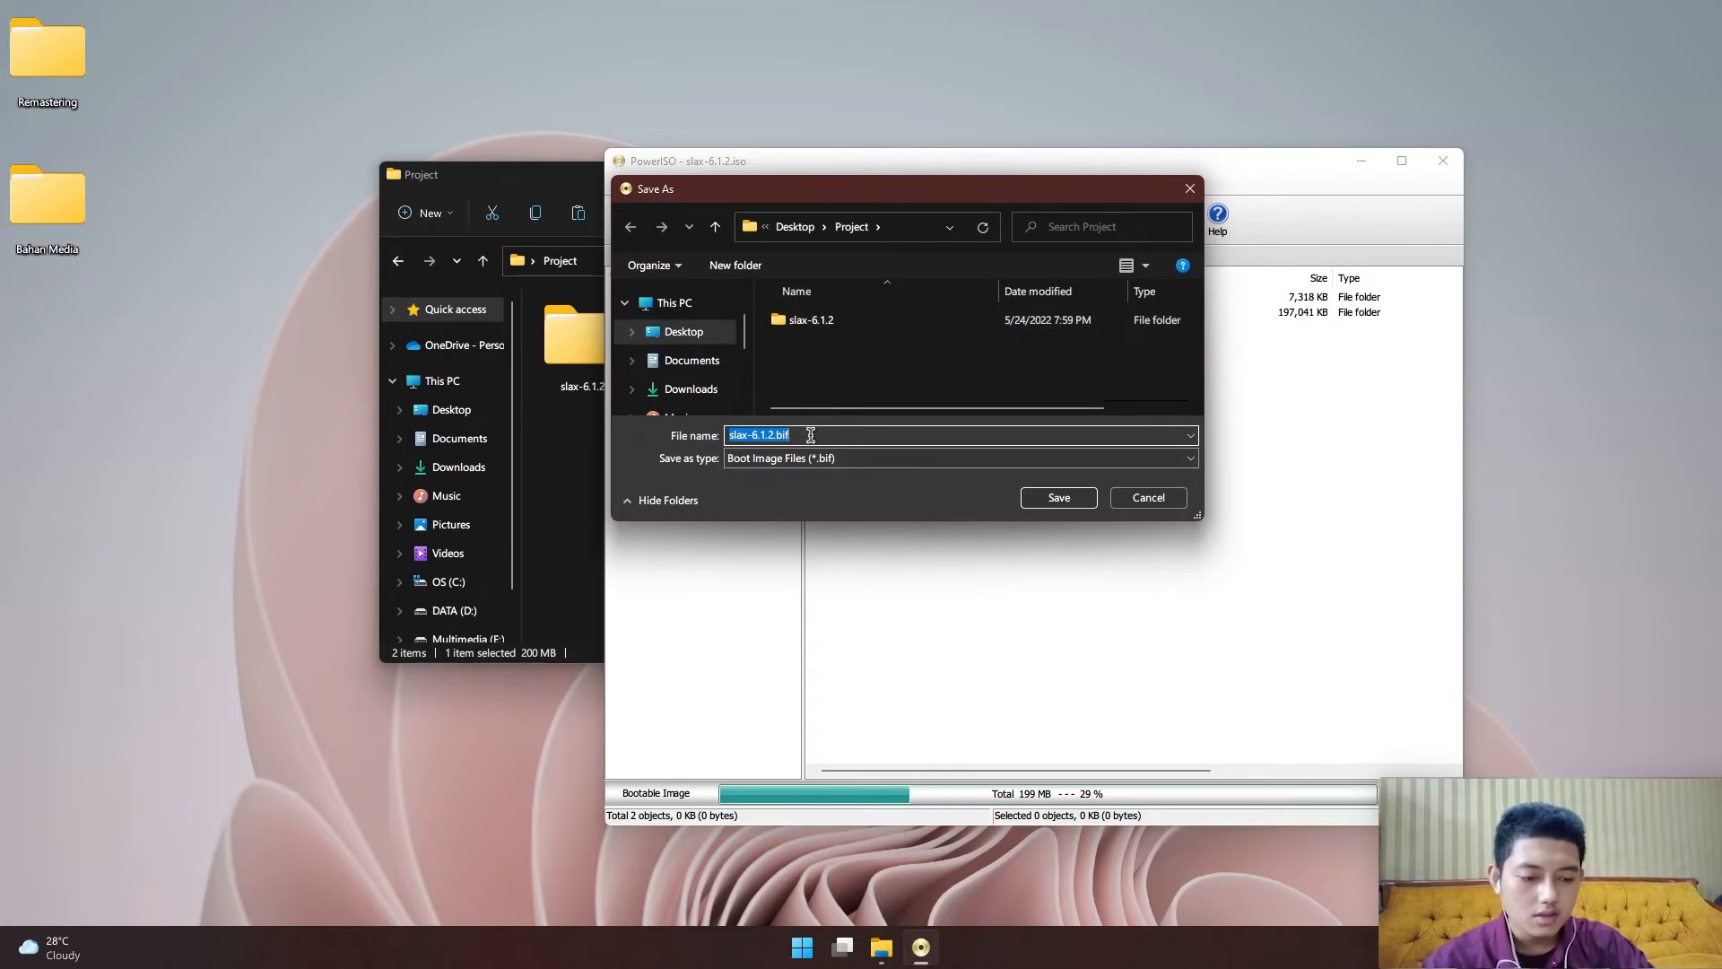
{"action": "left_click", "coordinate": [1058, 498]}
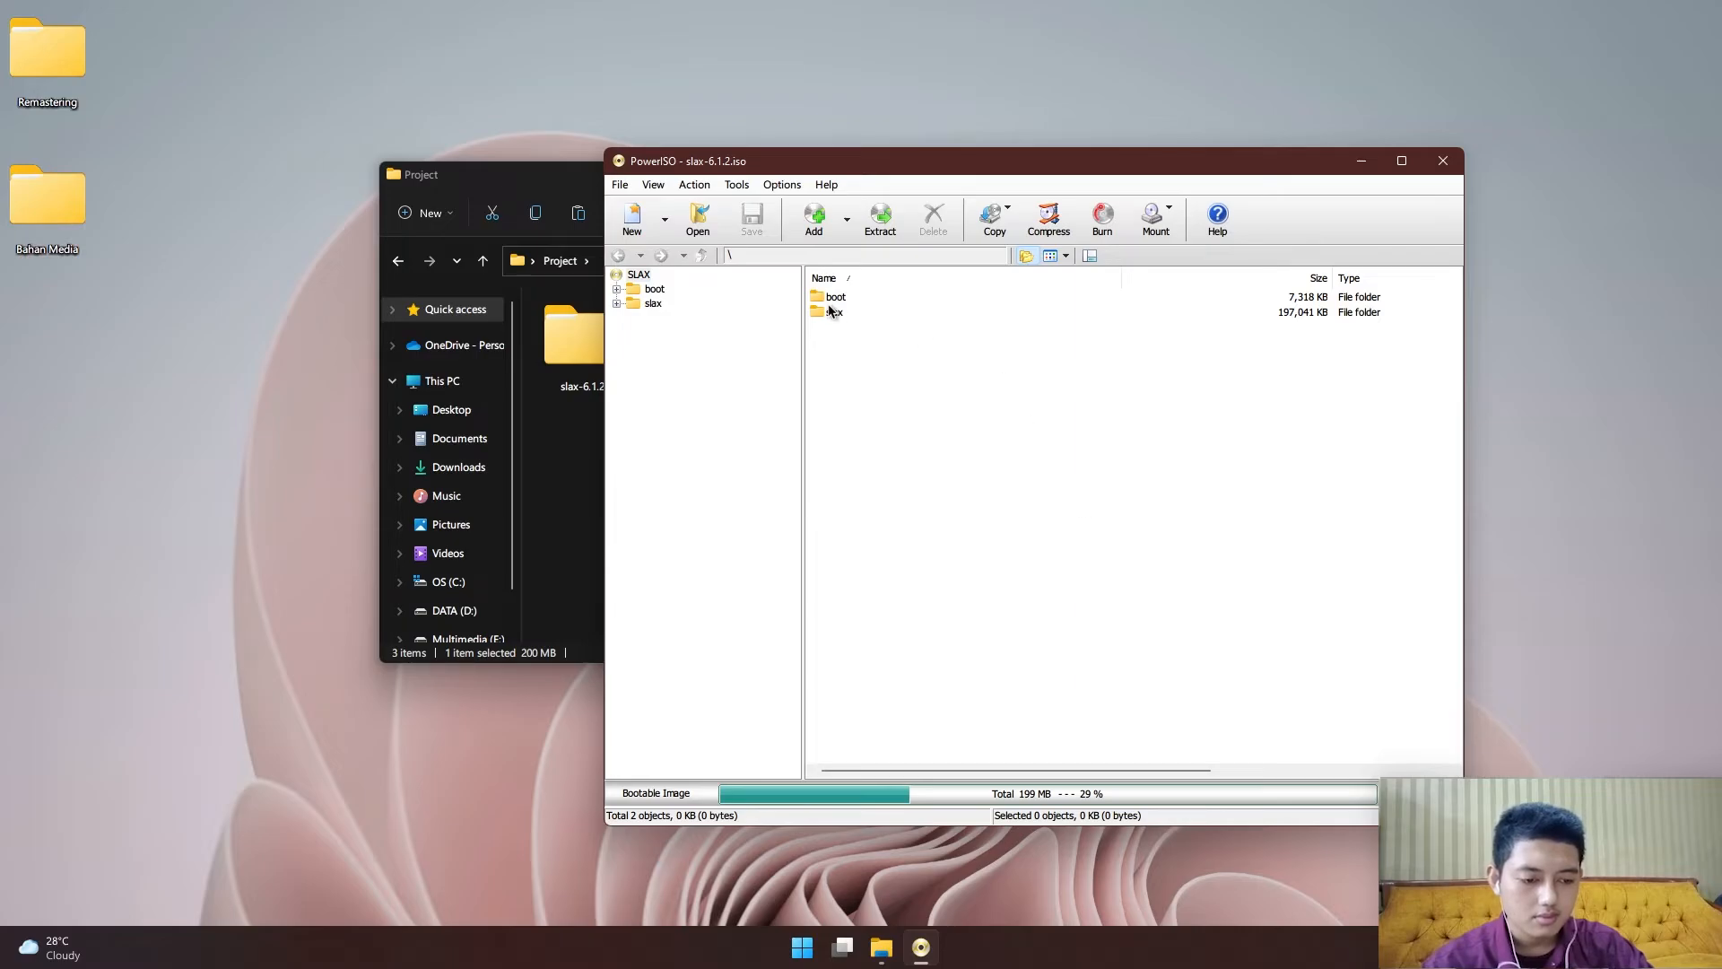
{"action": "left_click", "coordinate": [1443, 162]}
{"action": "left_click", "coordinate": [727, 370]}
{"action": "left_click", "coordinate": [719, 441]}
{"action": "left_click", "coordinate": [723, 377]}
{"action": "left_click", "coordinate": [708, 444]}
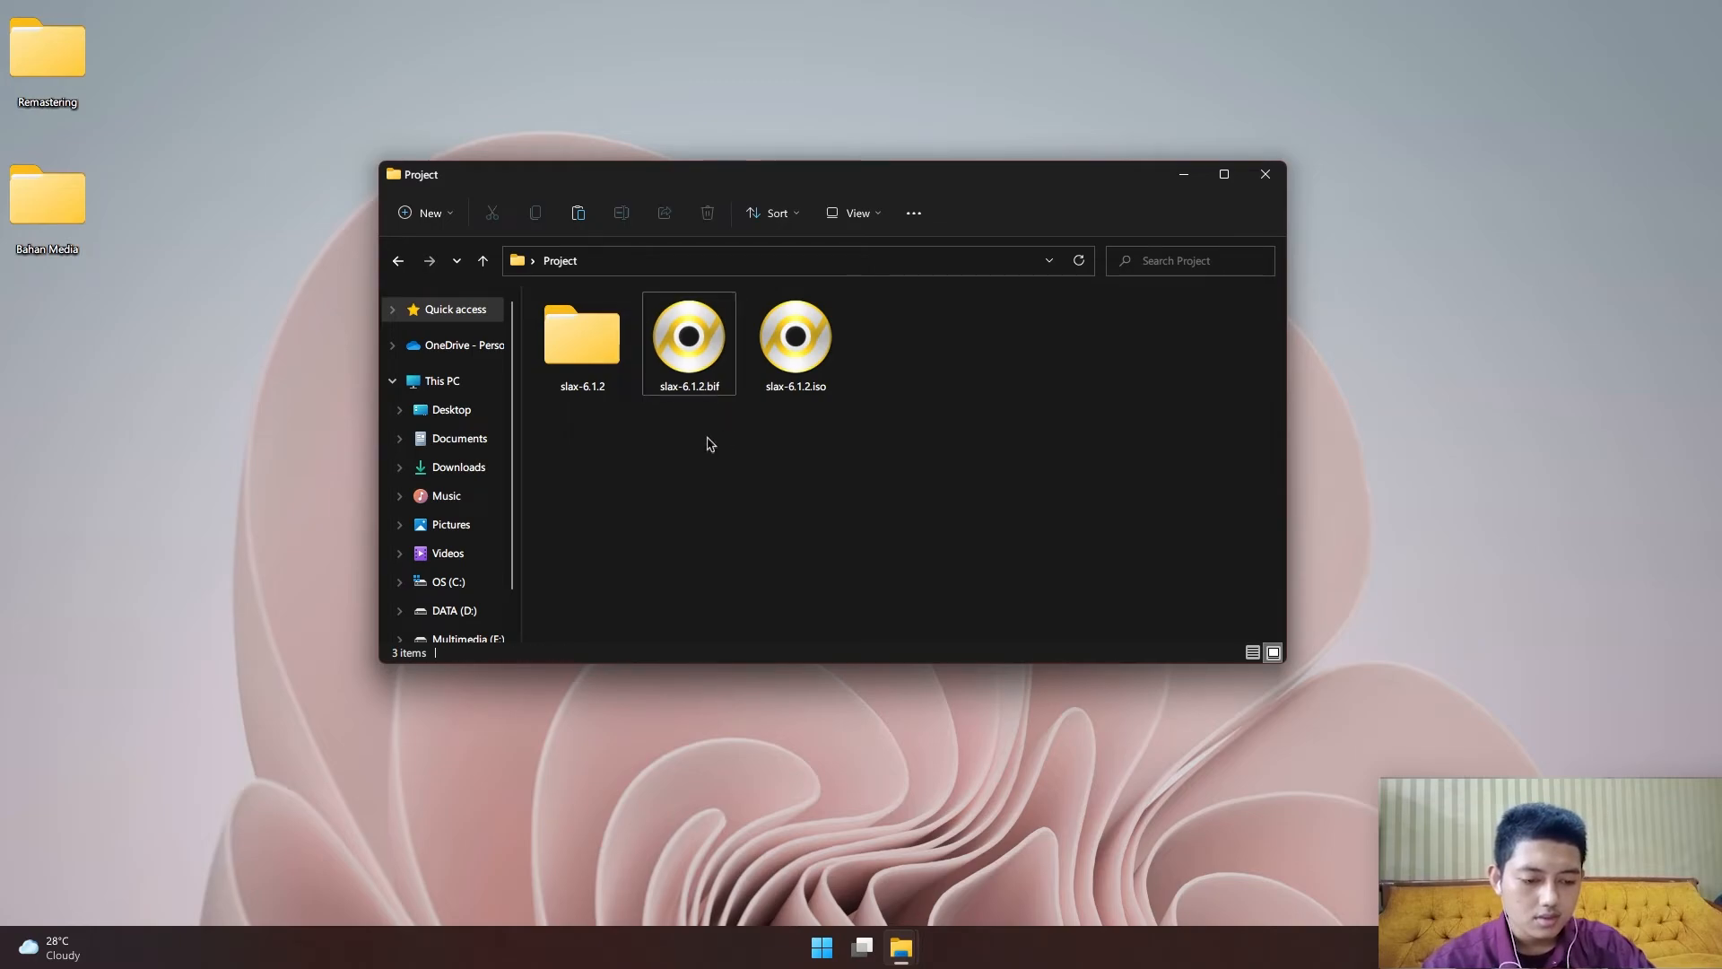
{"action": "left_click", "coordinate": [723, 388]}
{"action": "left_click", "coordinate": [713, 436]}
{"action": "left_click", "coordinate": [708, 385]}
{"action": "left_click", "coordinate": [723, 408]}
{"action": "left_click", "coordinate": [721, 391]}
{"action": "left_click", "coordinate": [748, 425]}
{"action": "left_click", "coordinate": [701, 354]}
{"action": "left_click", "coordinate": [713, 463]}
{"action": "left_click", "coordinate": [697, 365]}
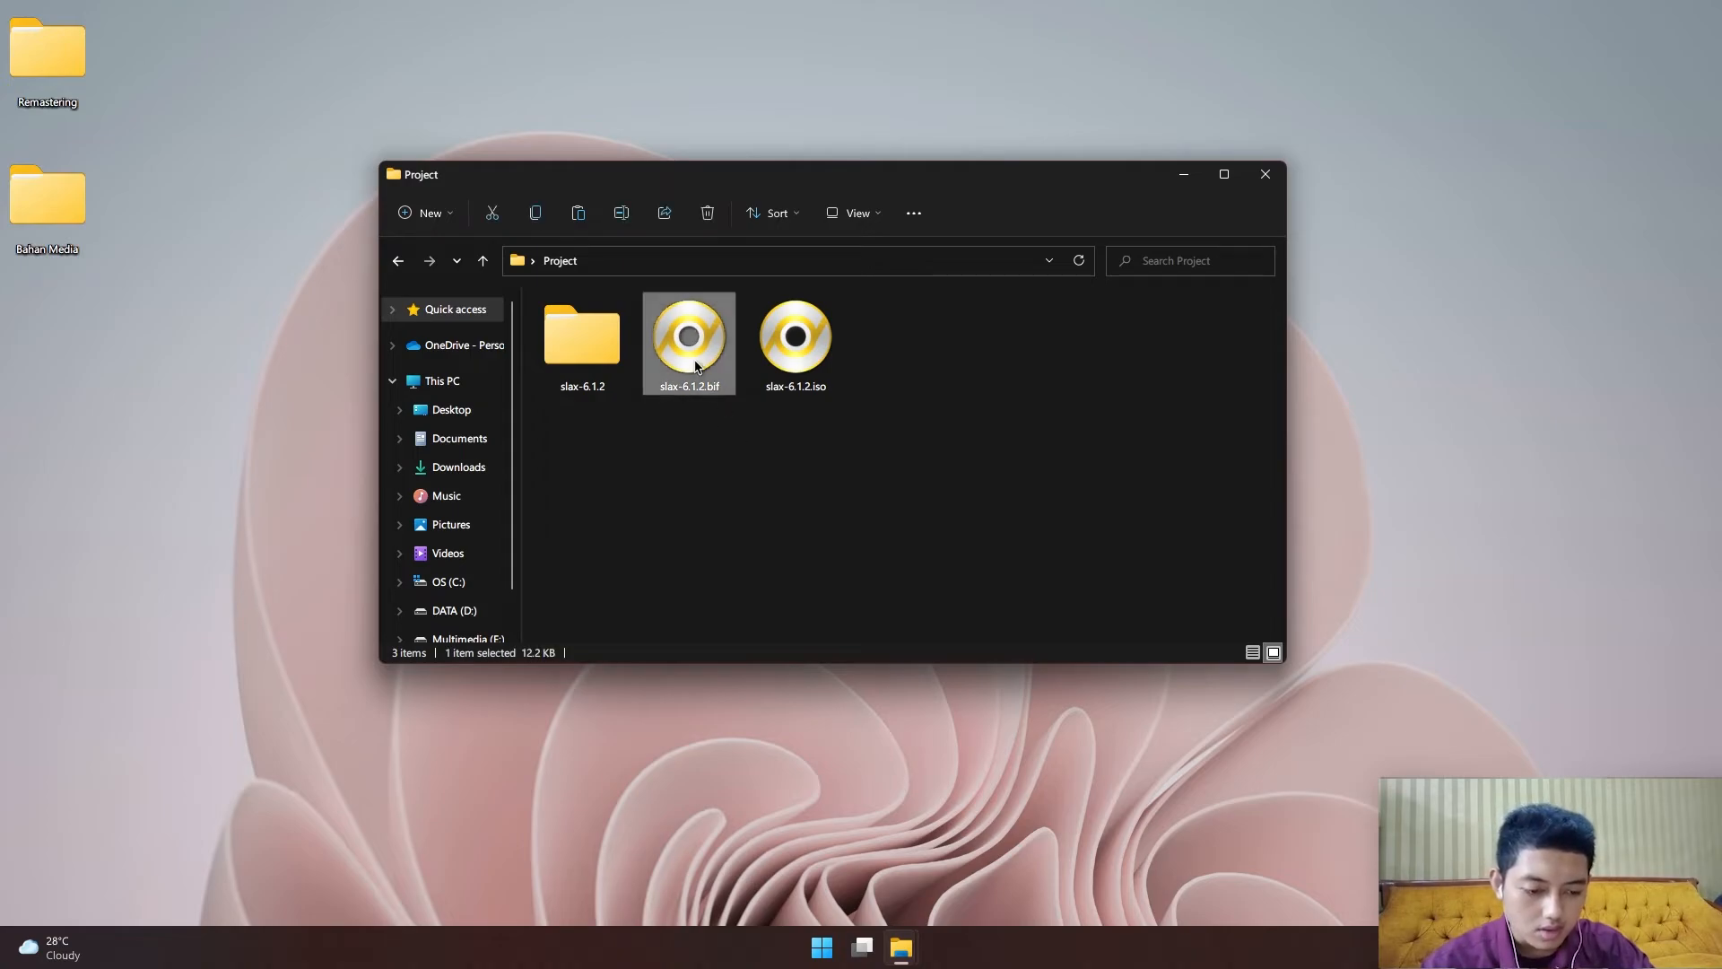
{"action": "left_click", "coordinate": [797, 535]}
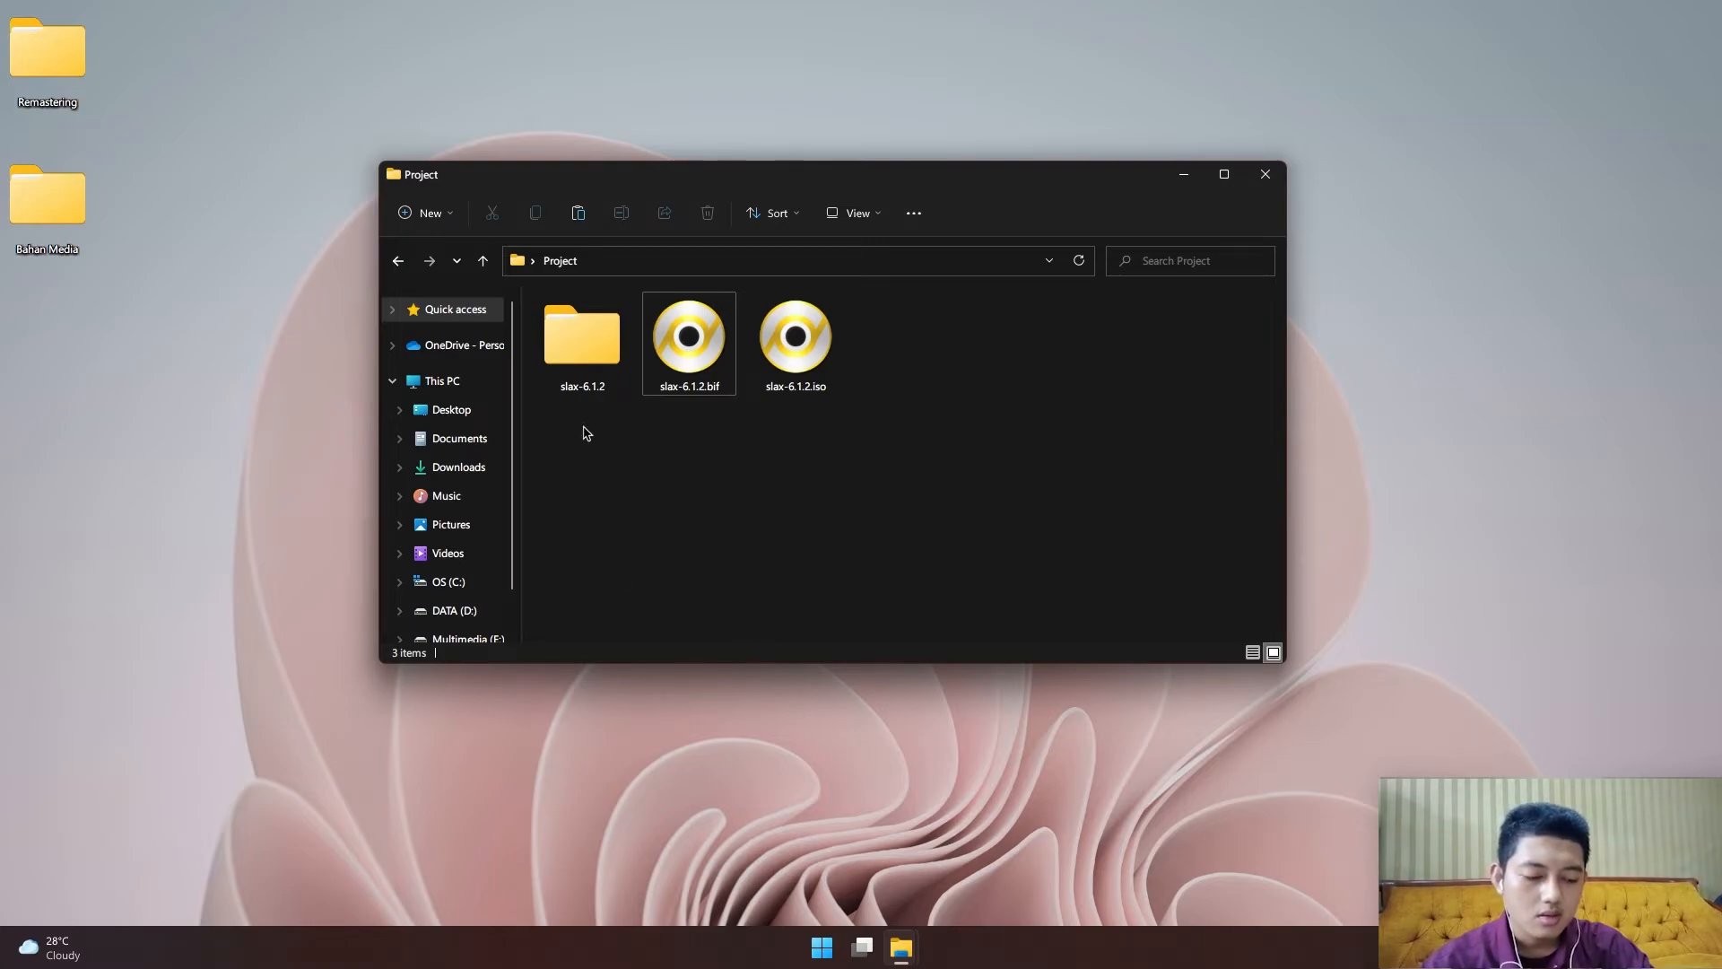
Add the boot and slax folders inside slax-6.1.2 to a new PowerISO image, cancelling the initial file-saving prompt
{"action": "left_click", "coordinate": [605, 383]}
{"action": "left_click", "coordinate": [612, 466]}
{"action": "left_click", "coordinate": [601, 377]}
{"action": "double_click", "coordinate": [604, 360]}
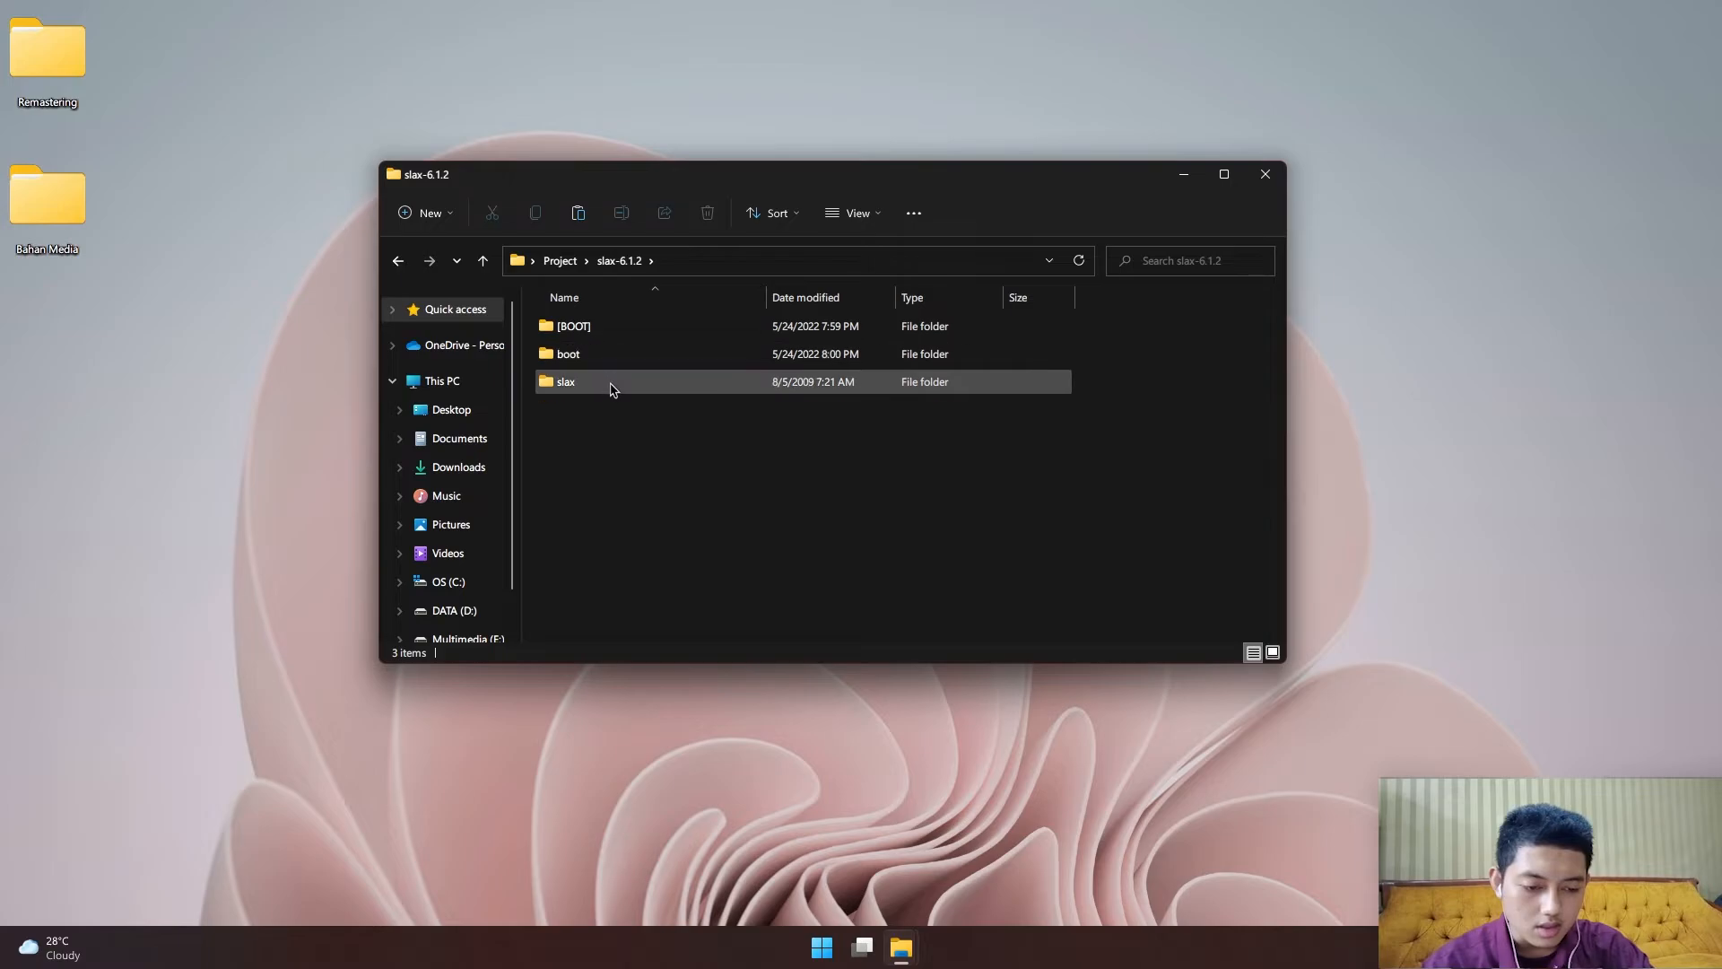
{"action": "left_click_drag", "start_coordinate": [1174, 445], "coordinate": [594, 368]}
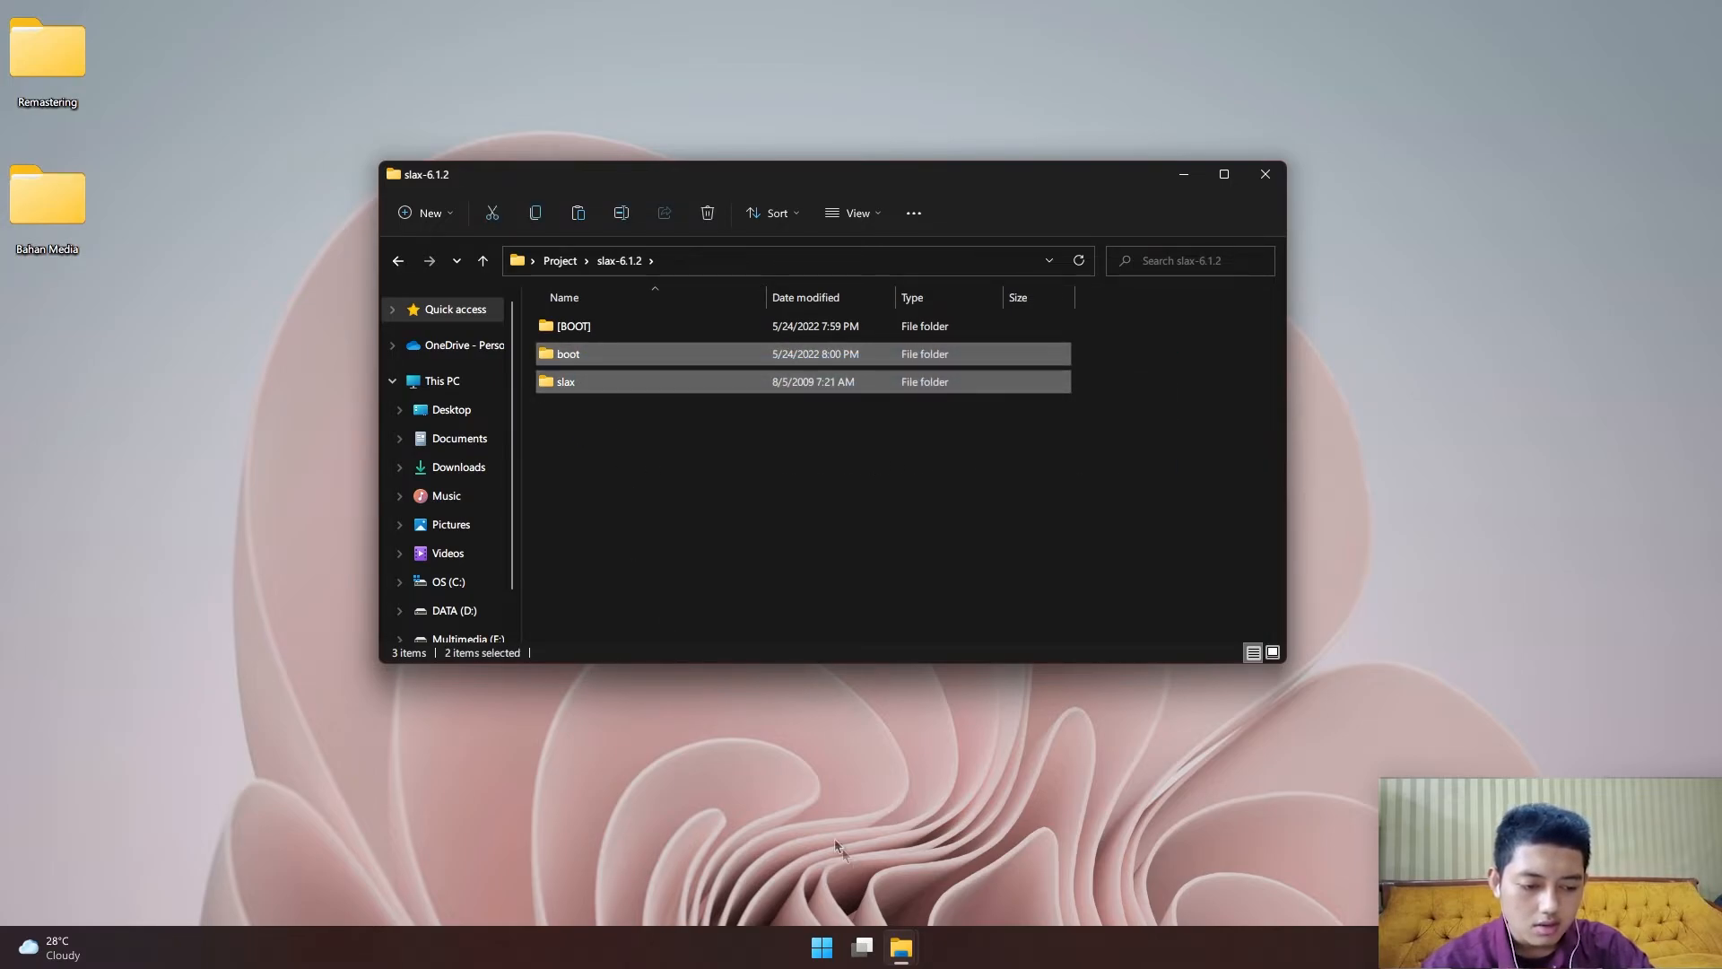
{"action": "right_click", "coordinate": [578, 357]}
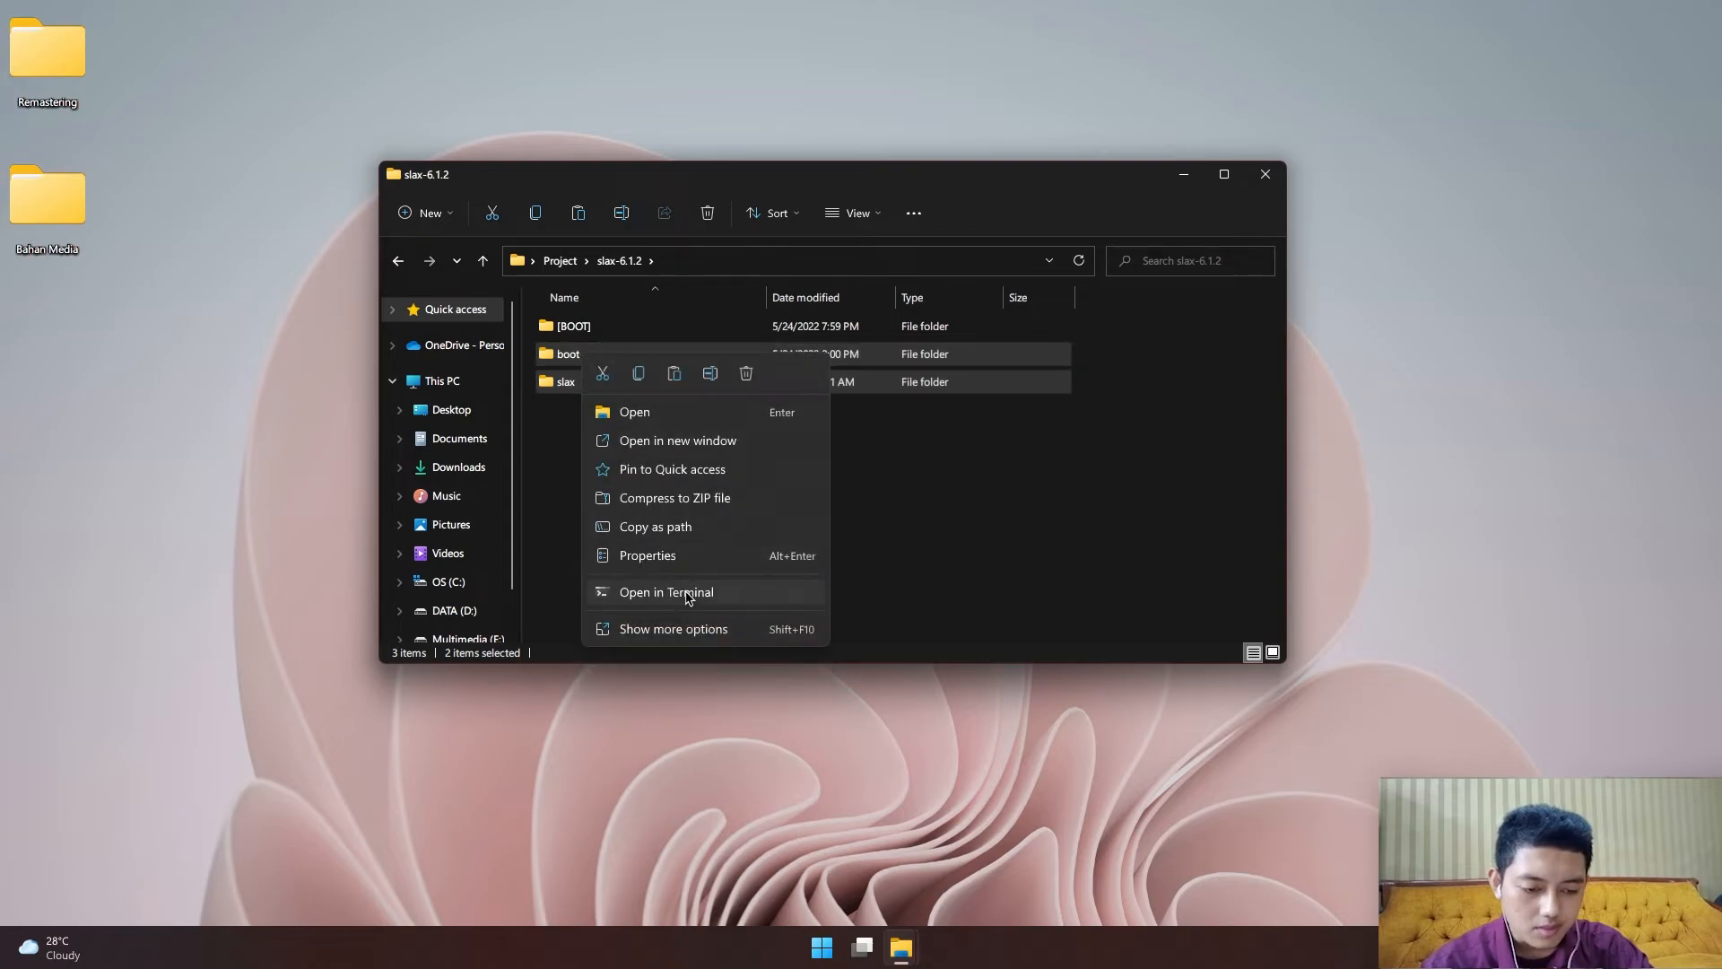
{"action": "left_click", "coordinate": [695, 629]}
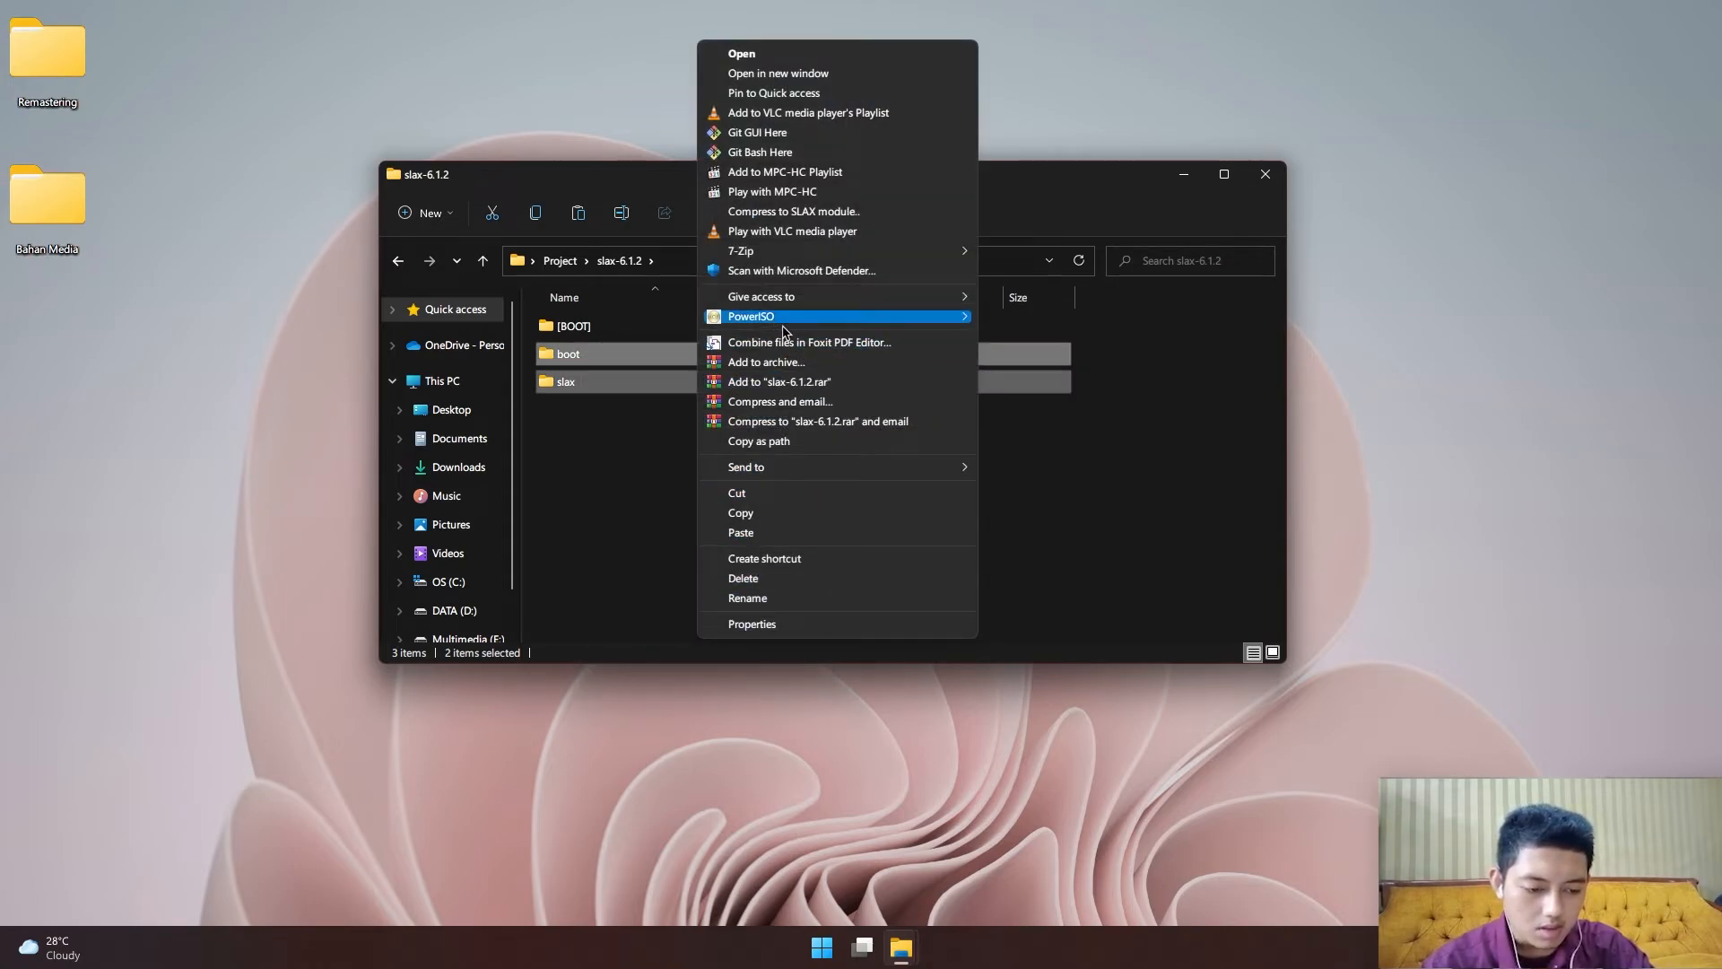
{"action": "mouse_move", "coordinate": [794, 323]}
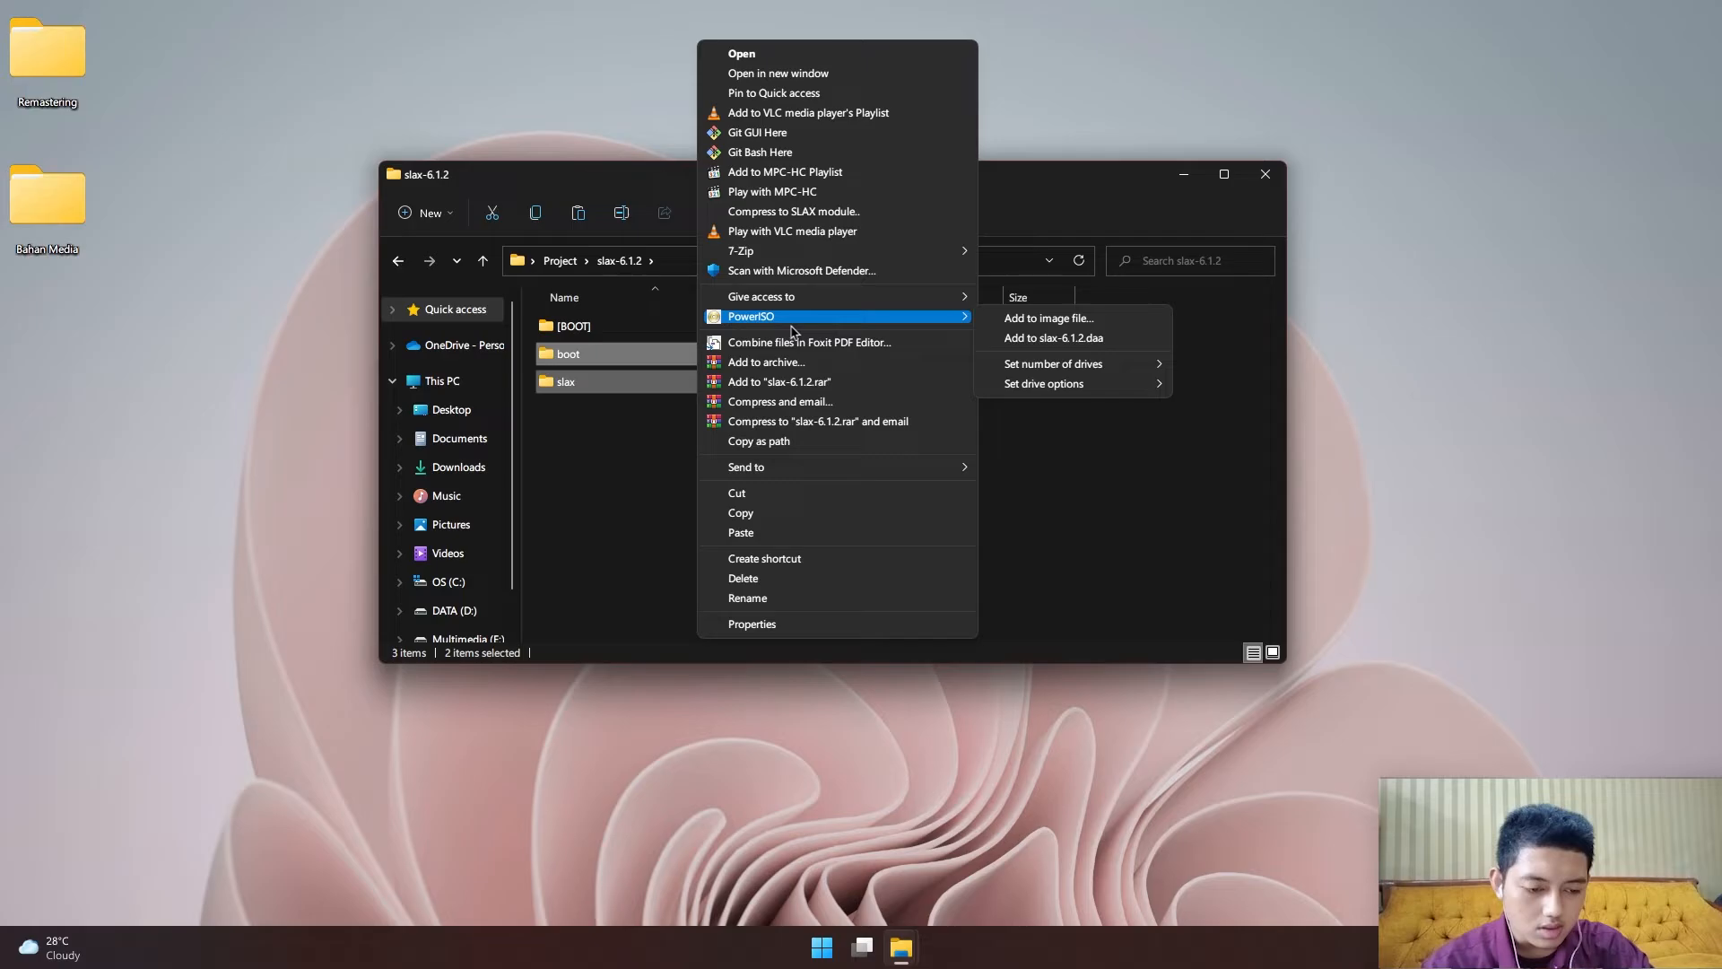
{"action": "left_click", "coordinate": [1076, 329]}
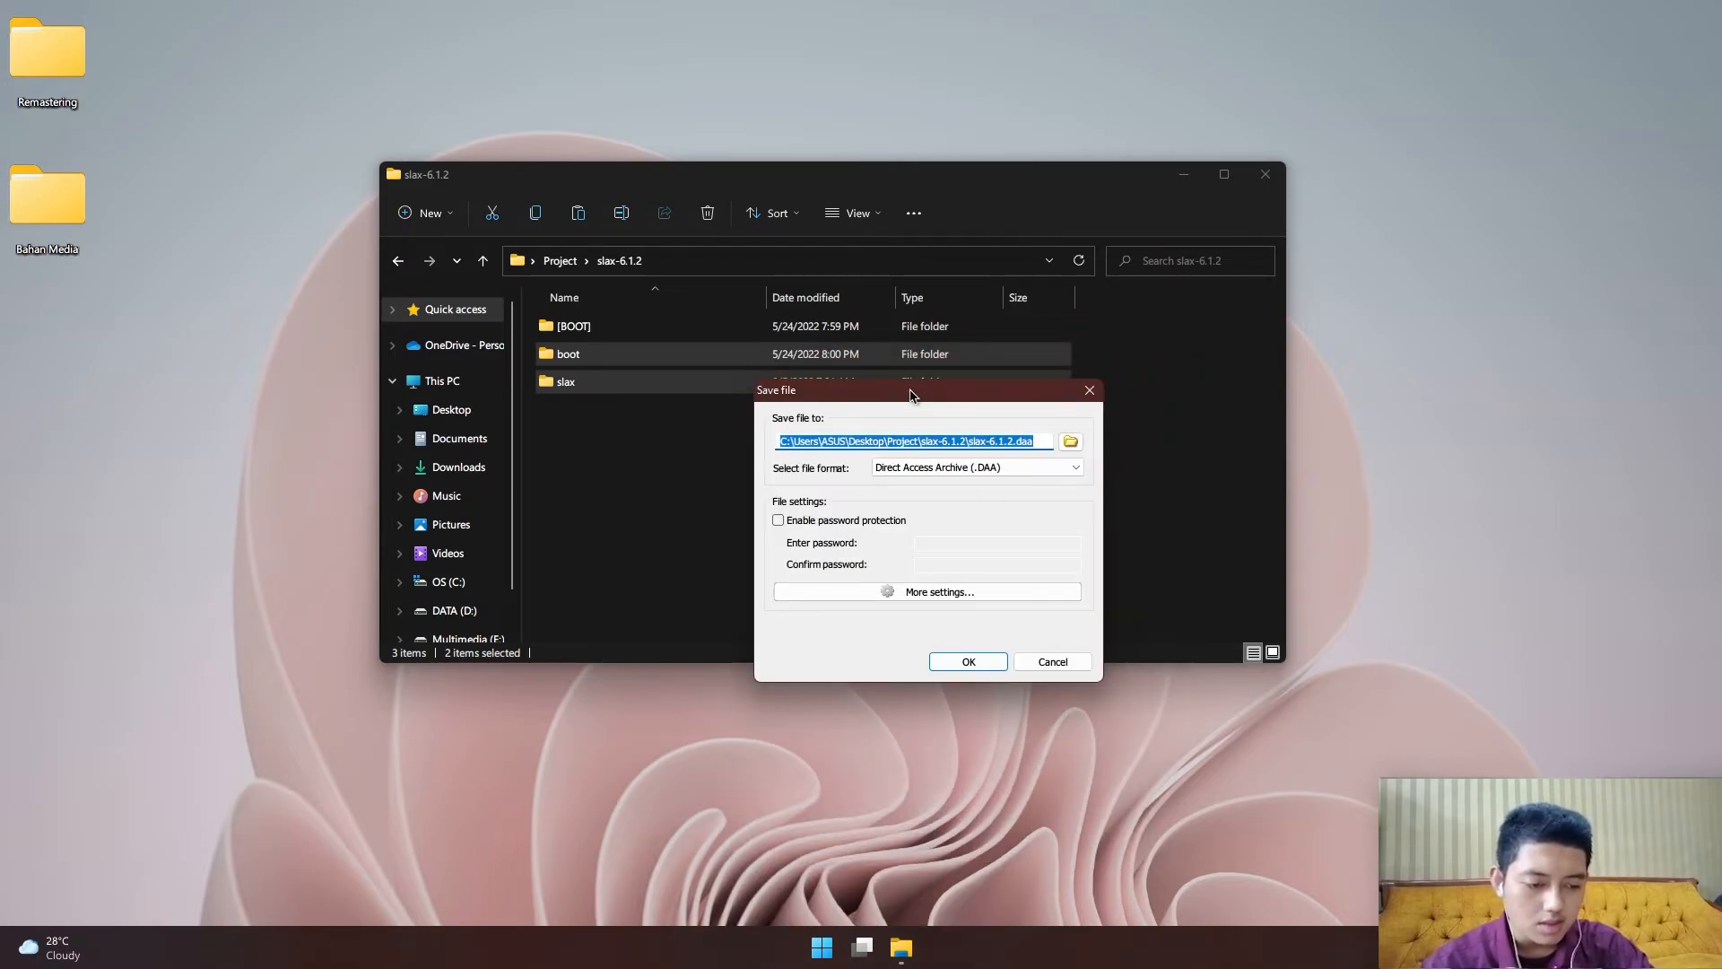
{"action": "left_click", "coordinate": [1070, 665]}
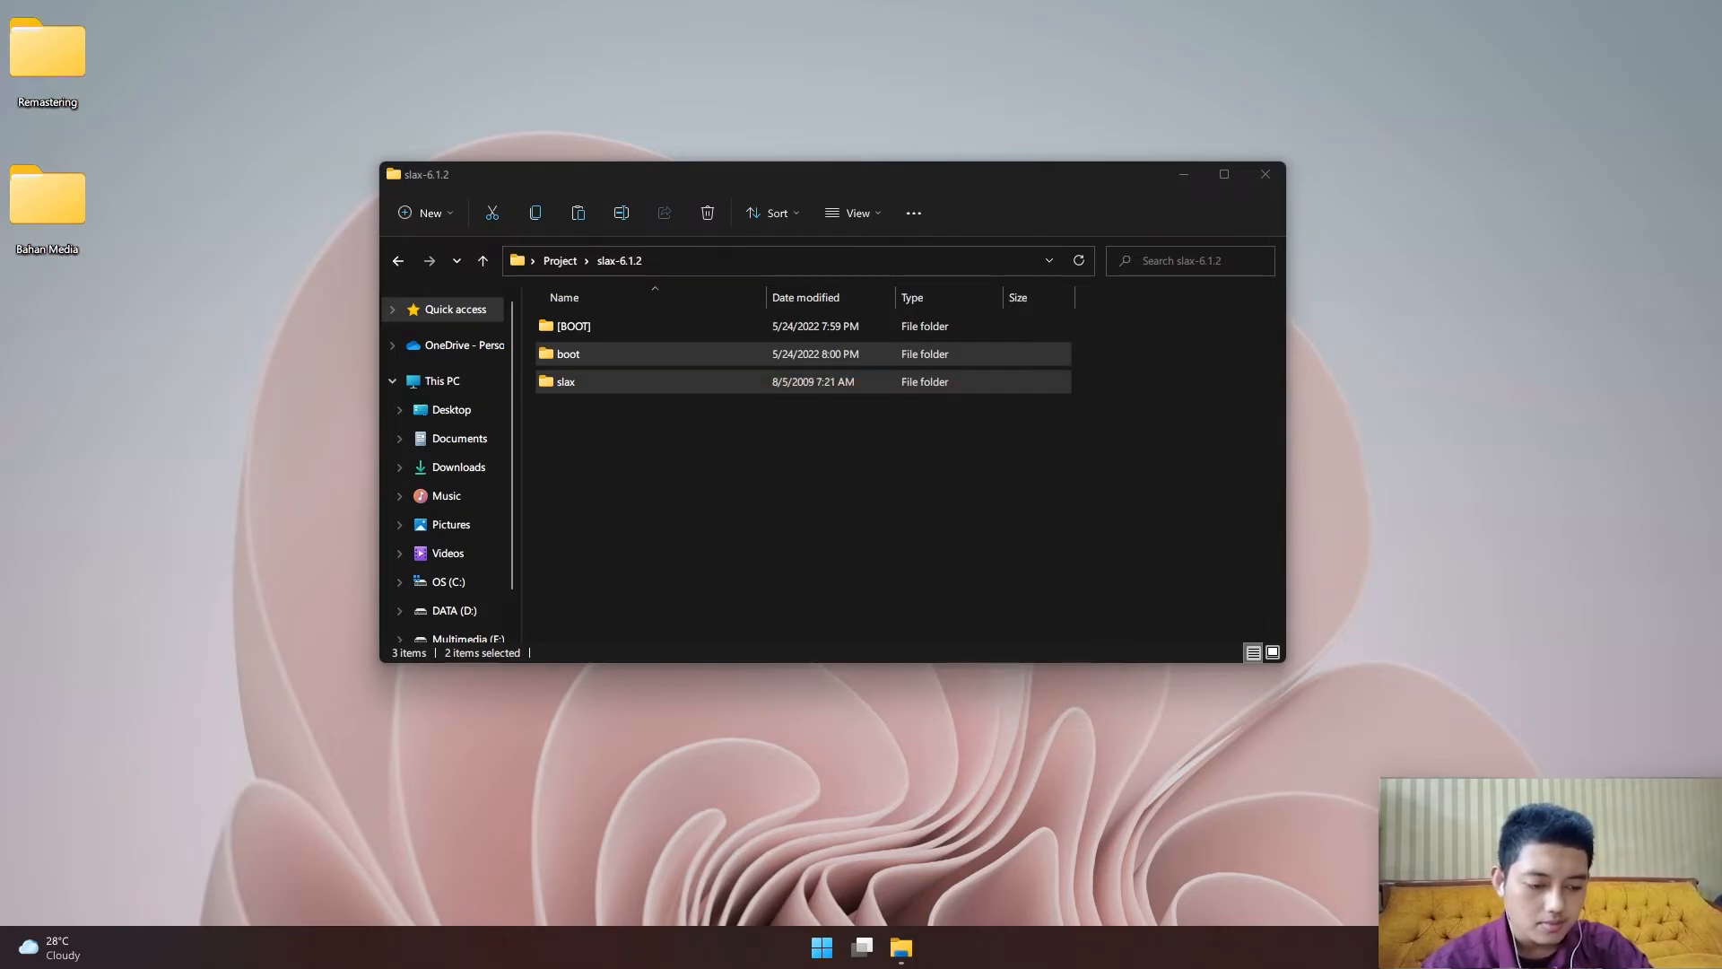
{"action": "left_click_drag", "start_coordinate": [1054, 287], "coordinate": [1164, 163]}
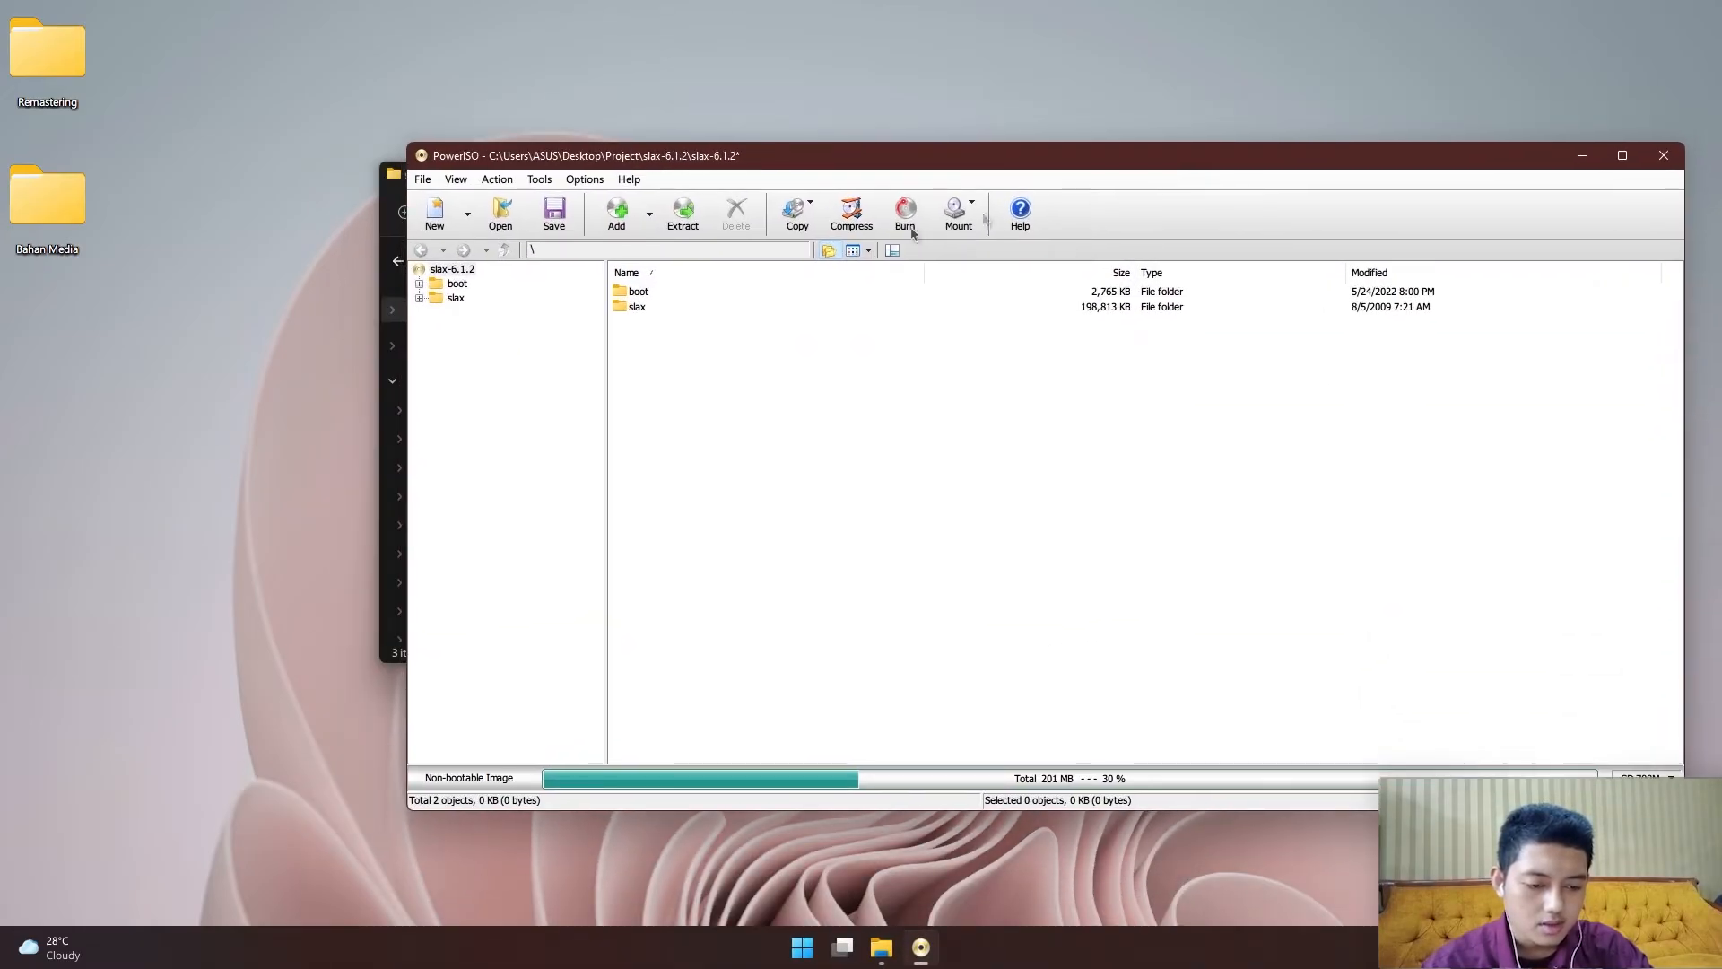
Add boot information to the new image from slax-6.1.2.bif in the Project folder
{"action": "left_click", "coordinate": [394, 193]}
{"action": "left_click_drag", "start_coordinate": [519, 166], "coordinate": [212, 244]}
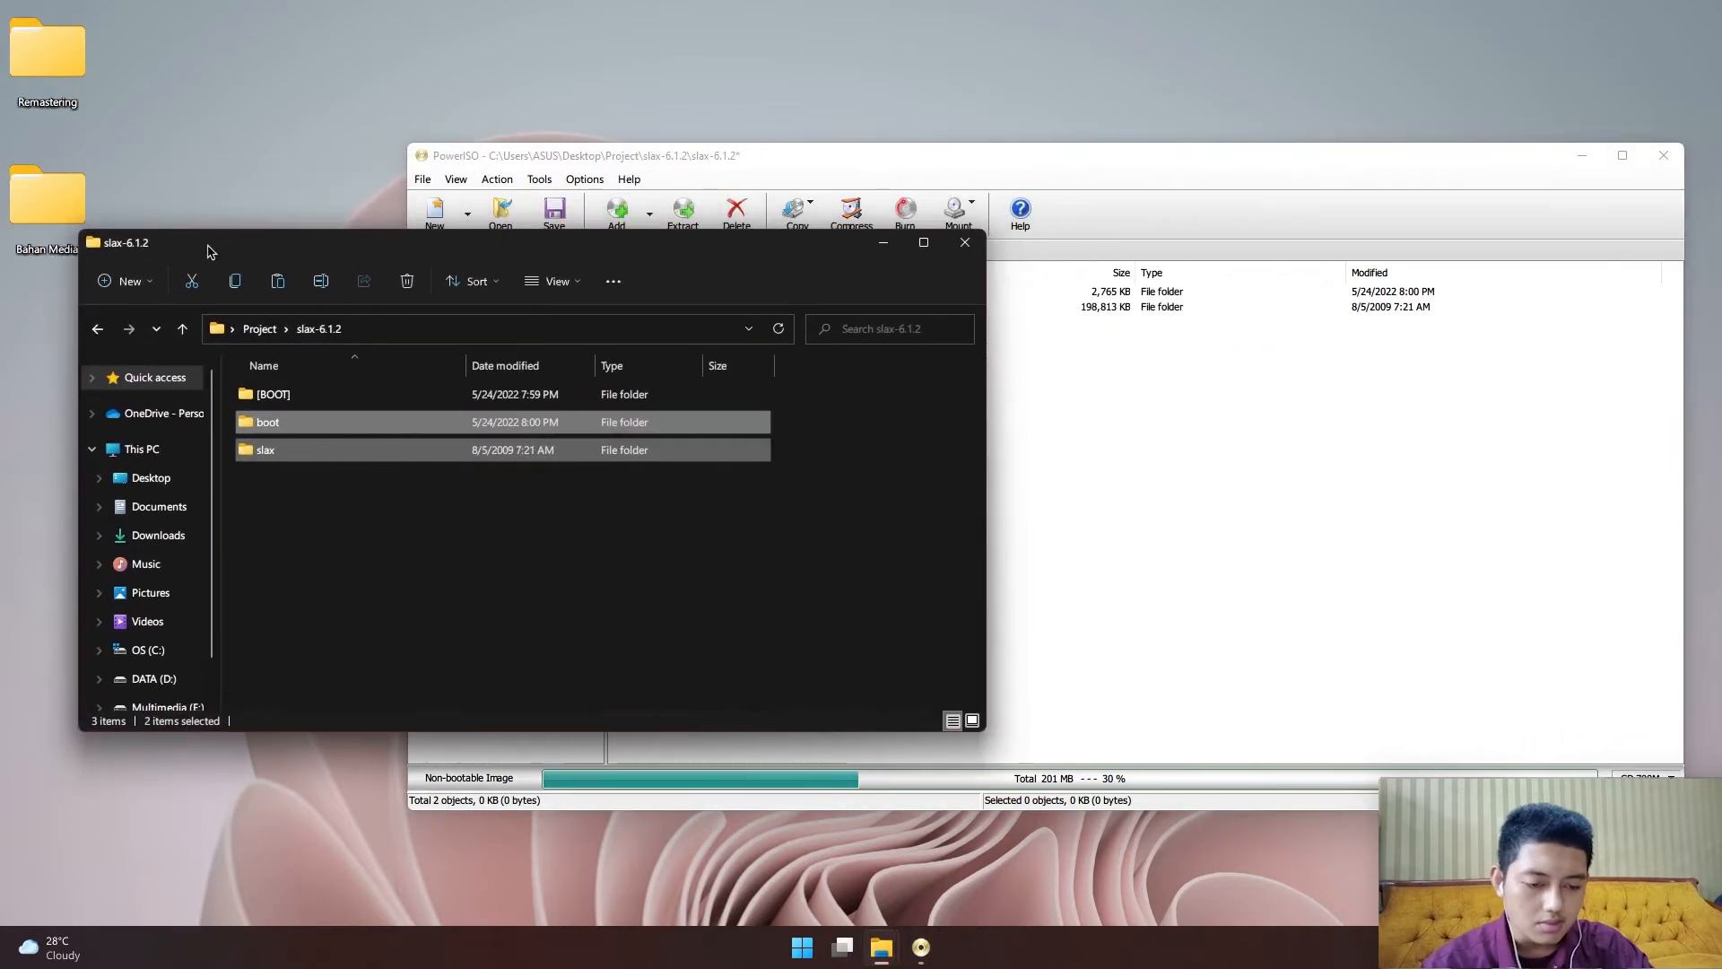
{"action": "left_click", "coordinate": [777, 162]}
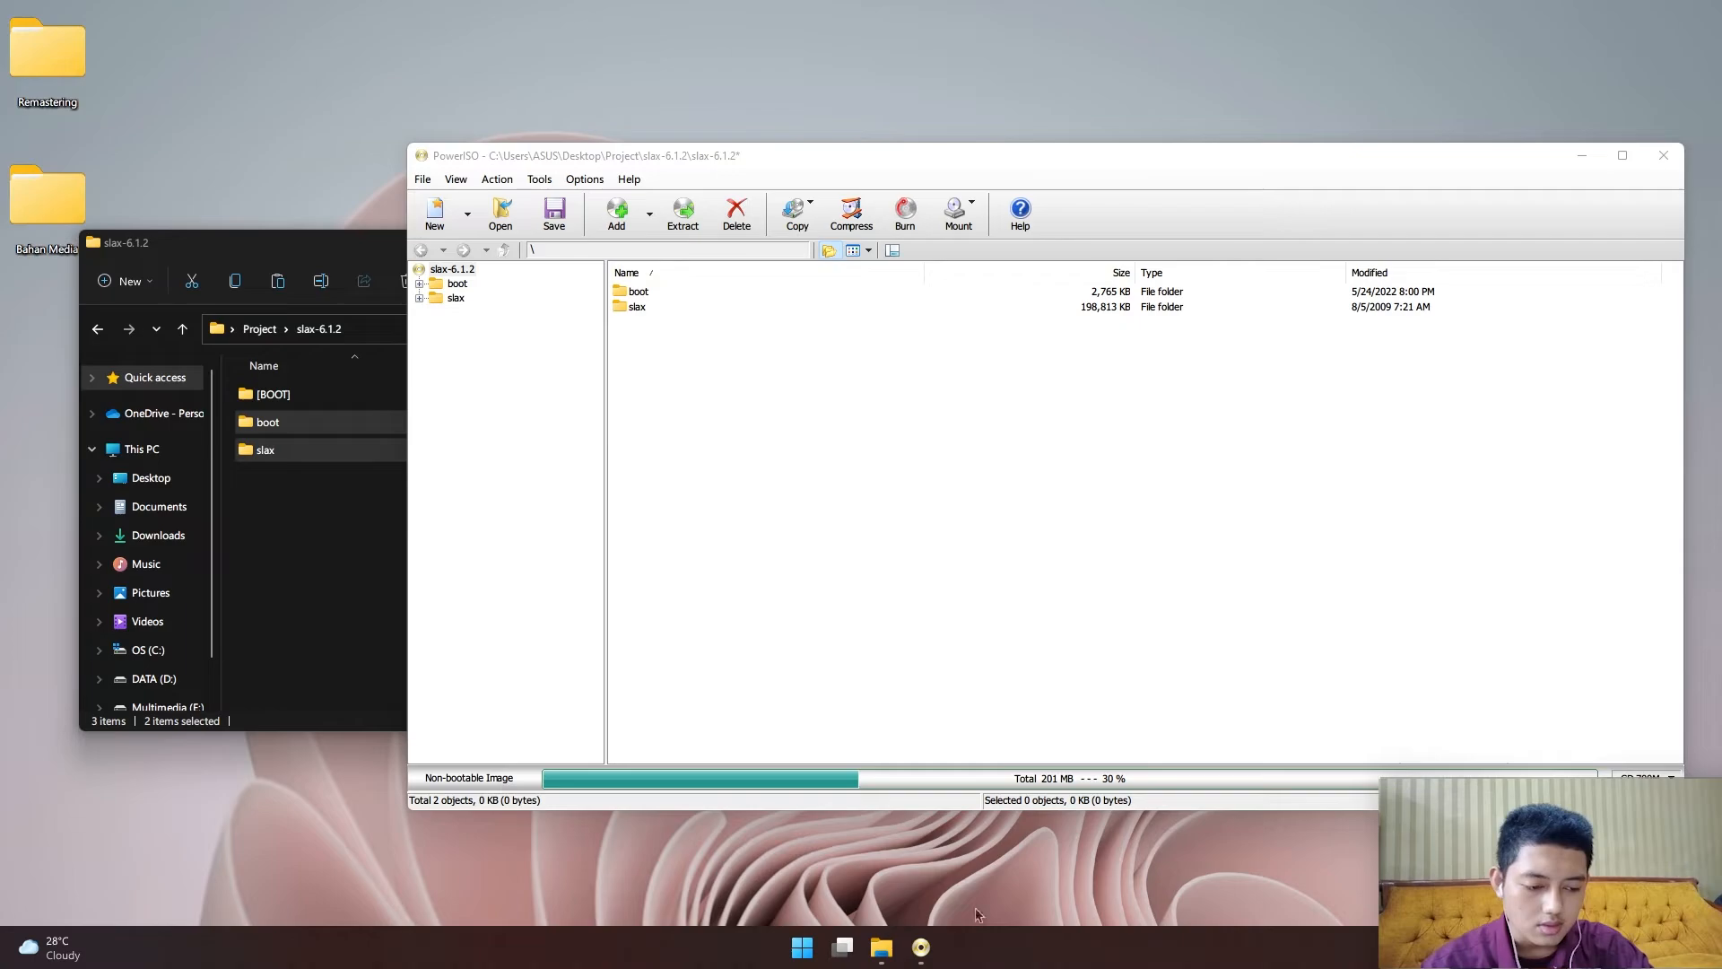
{"action": "left_click", "coordinate": [497, 179]}
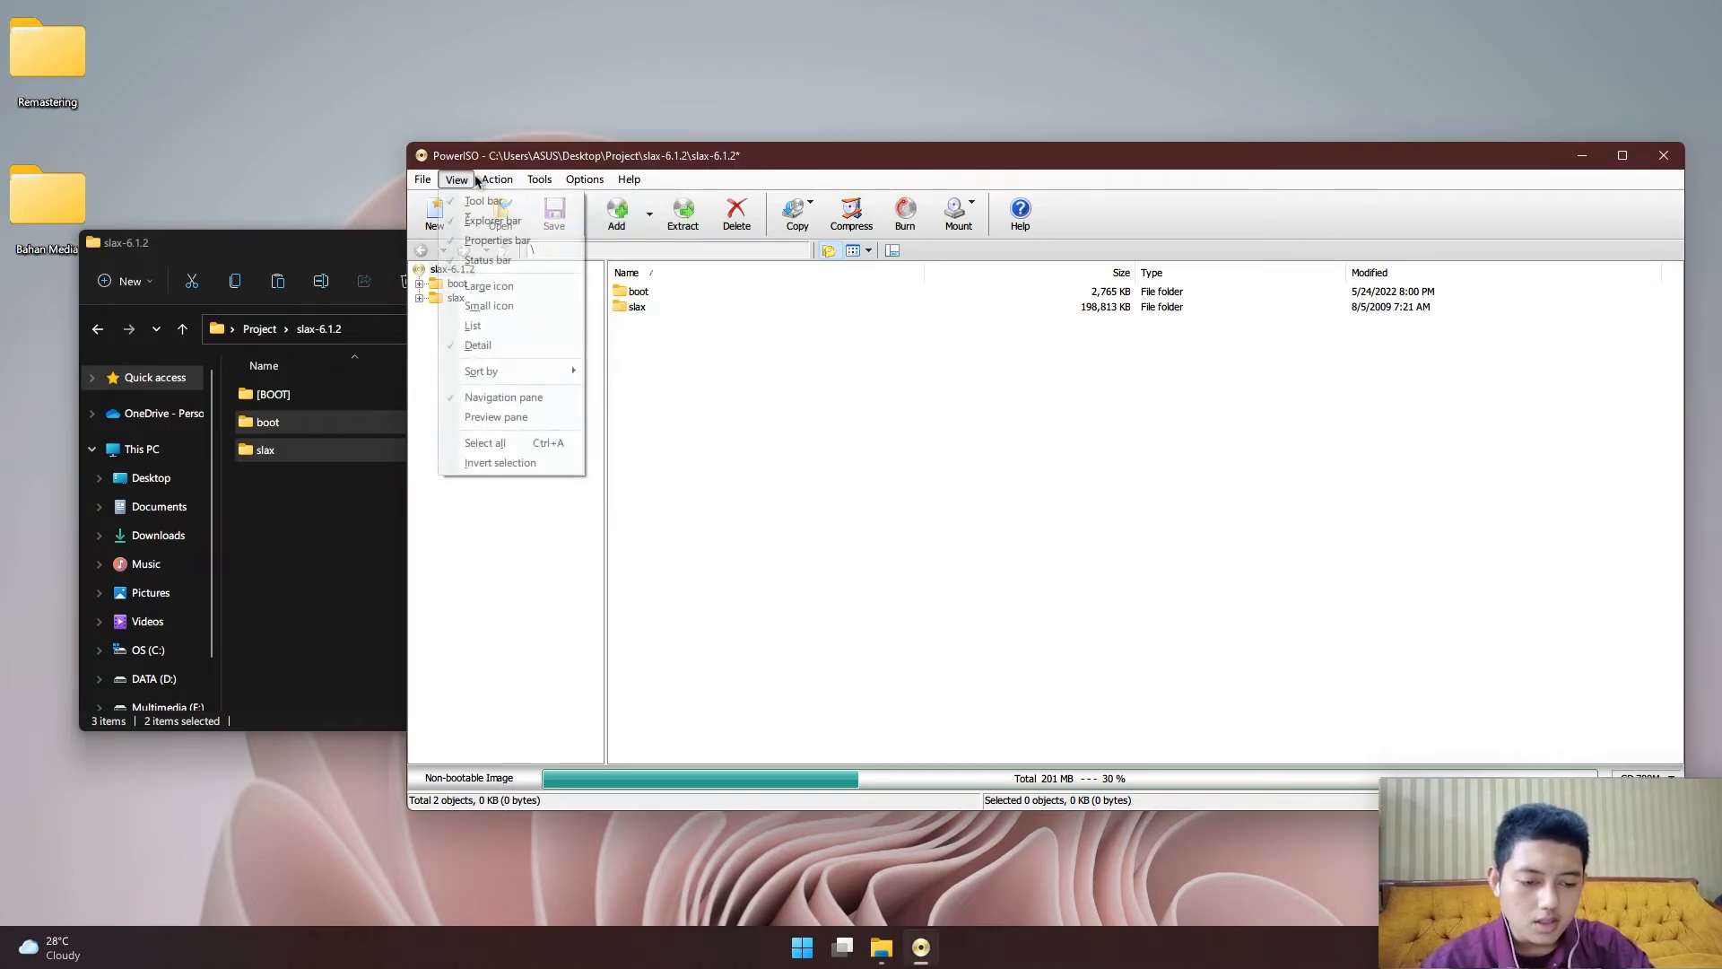
{"action": "mouse_move", "coordinate": [518, 206]}
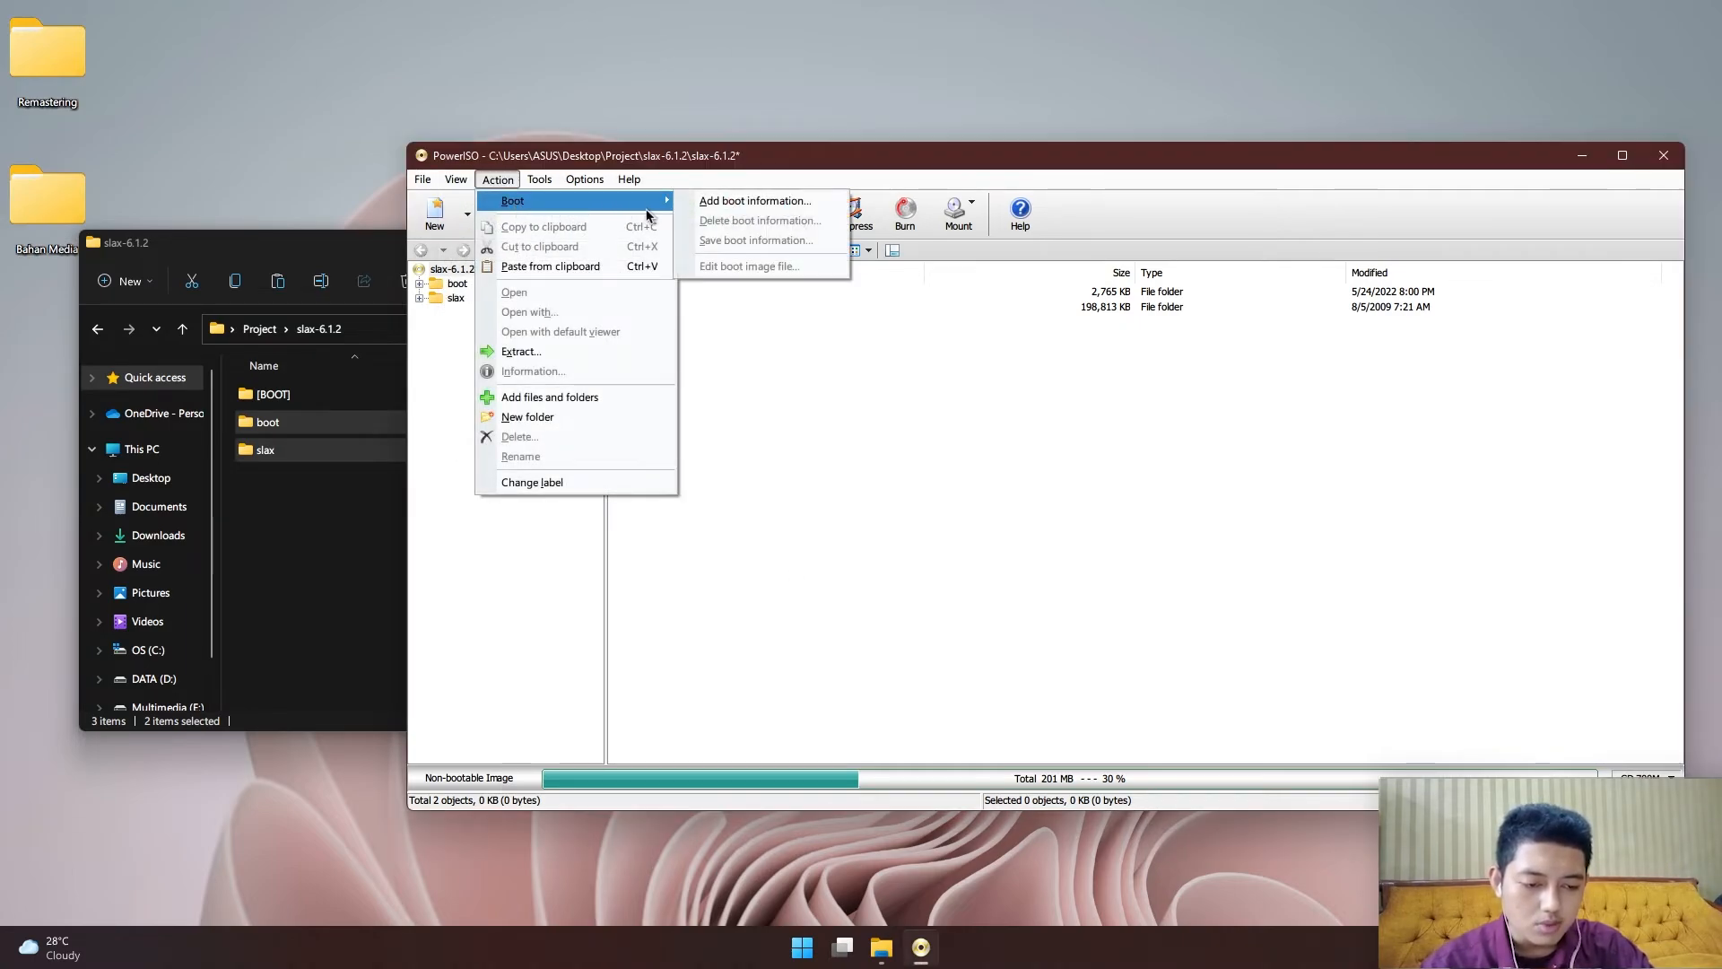
{"action": "left_click", "coordinate": [718, 202]}
{"action": "left_click", "coordinate": [1179, 449]}
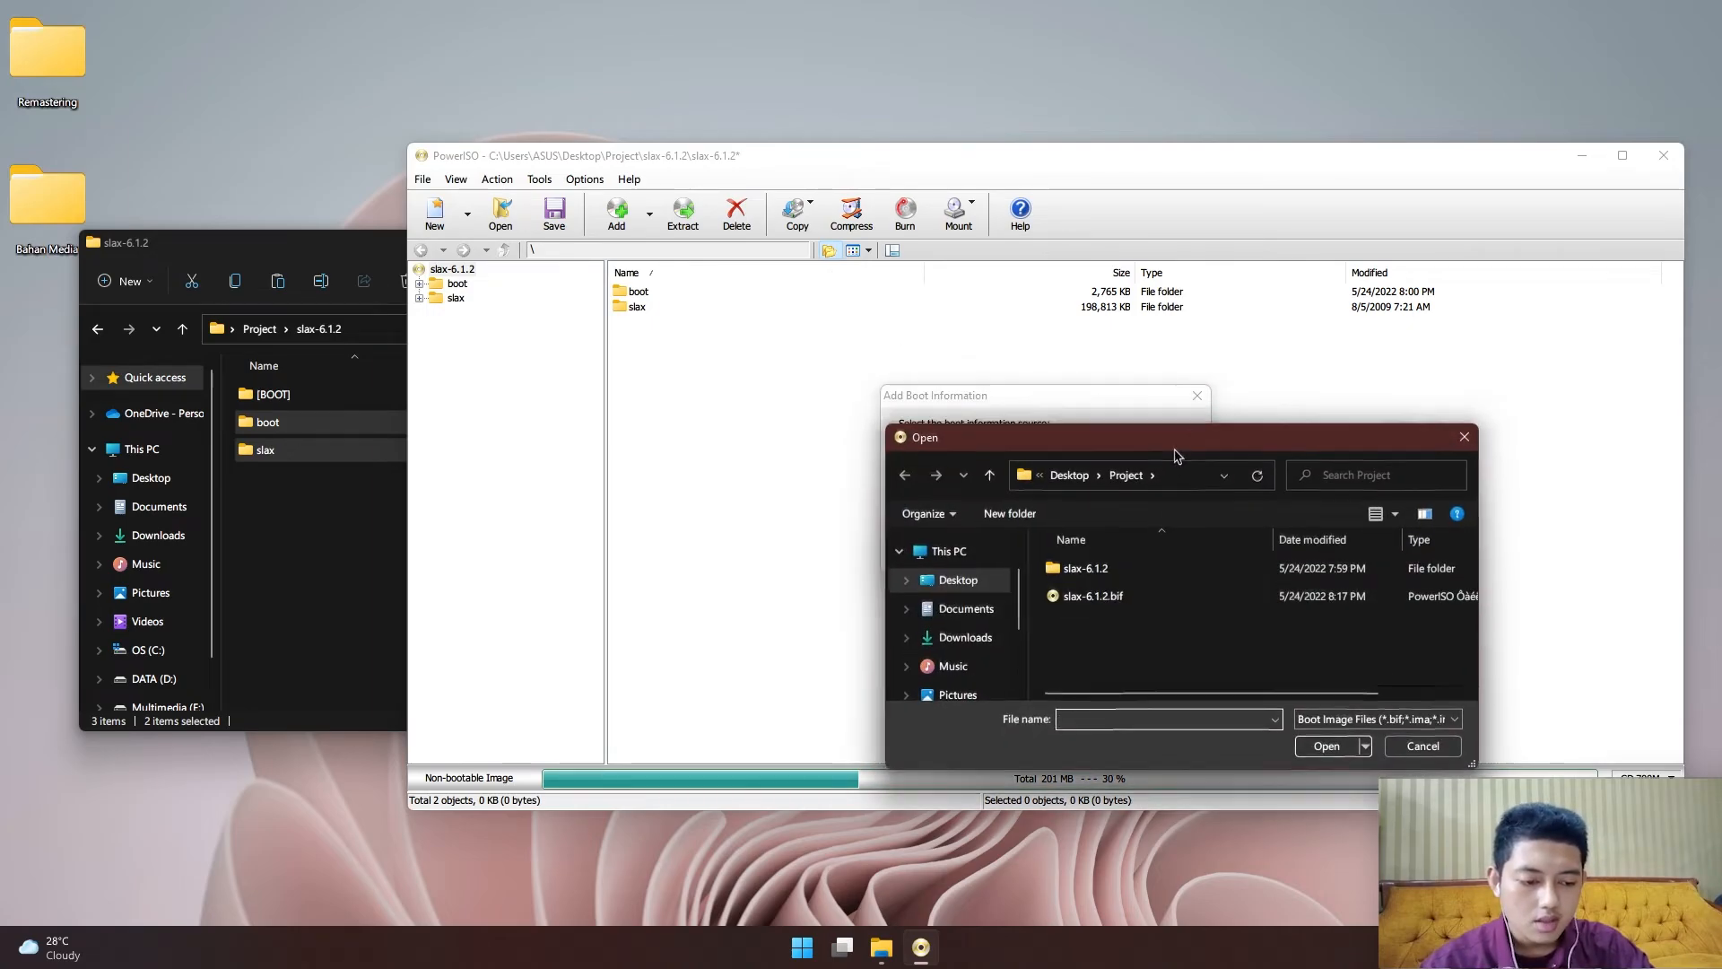
{"action": "left_click_drag", "start_coordinate": [1176, 443], "coordinate": [1283, 442]}
{"action": "left_click", "coordinate": [1256, 585]}
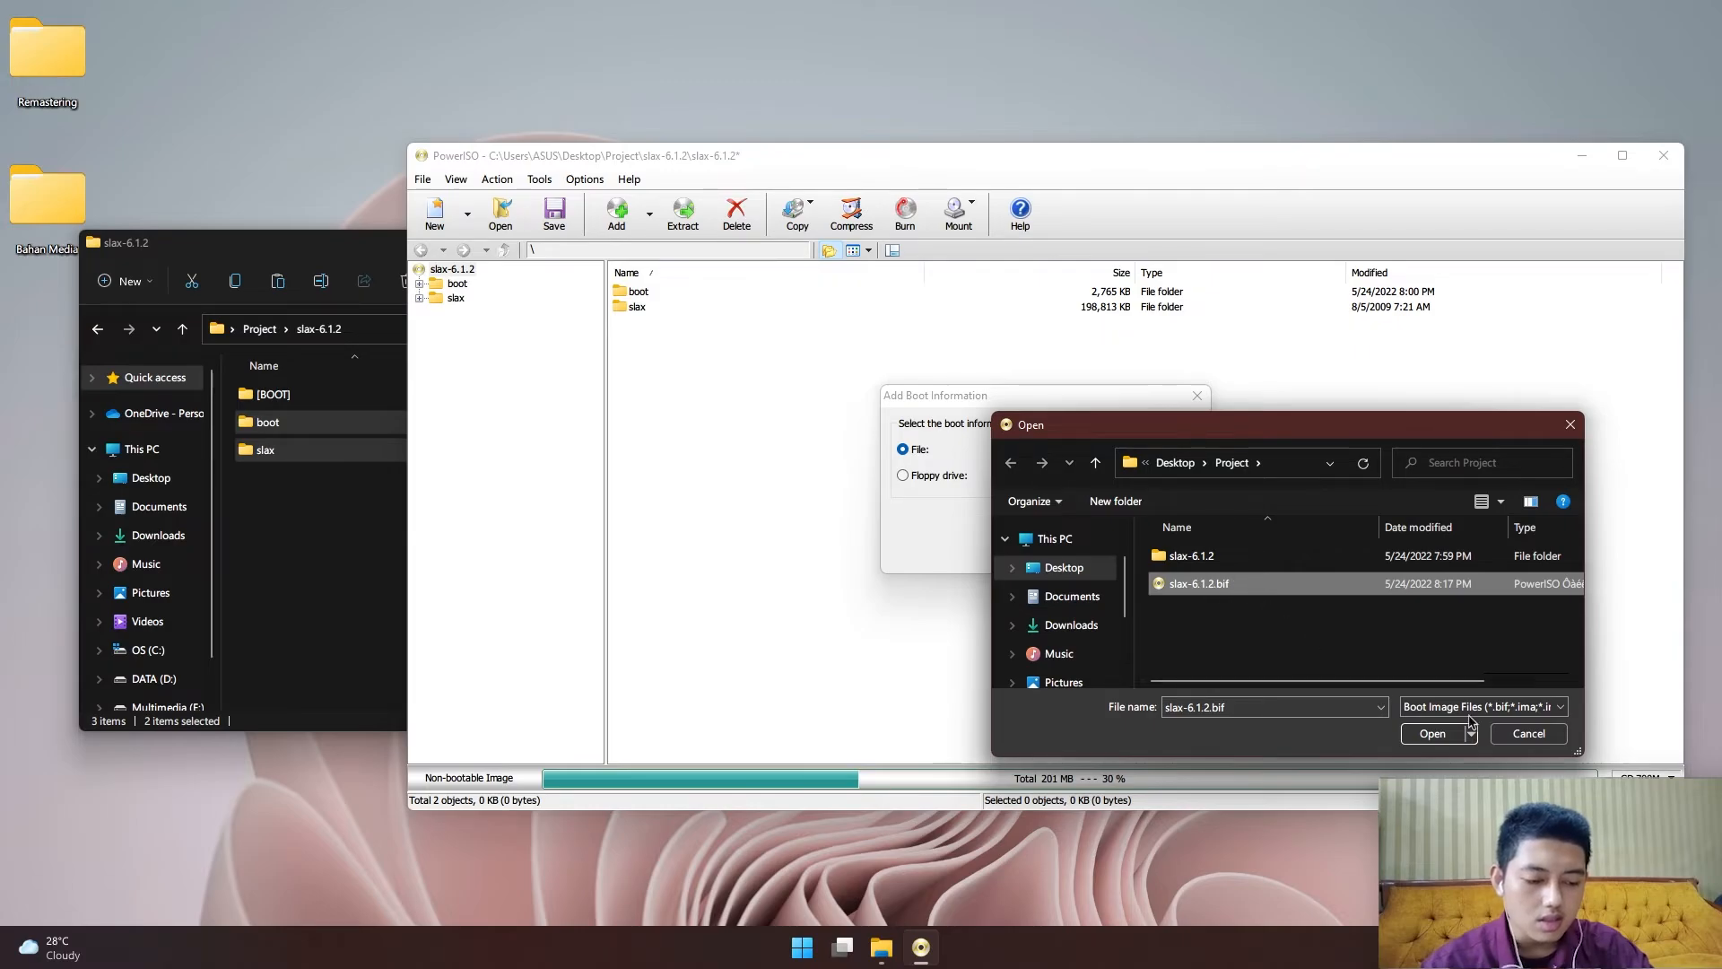
{"action": "left_click", "coordinate": [1434, 736]}
{"action": "left_click", "coordinate": [1066, 555]}
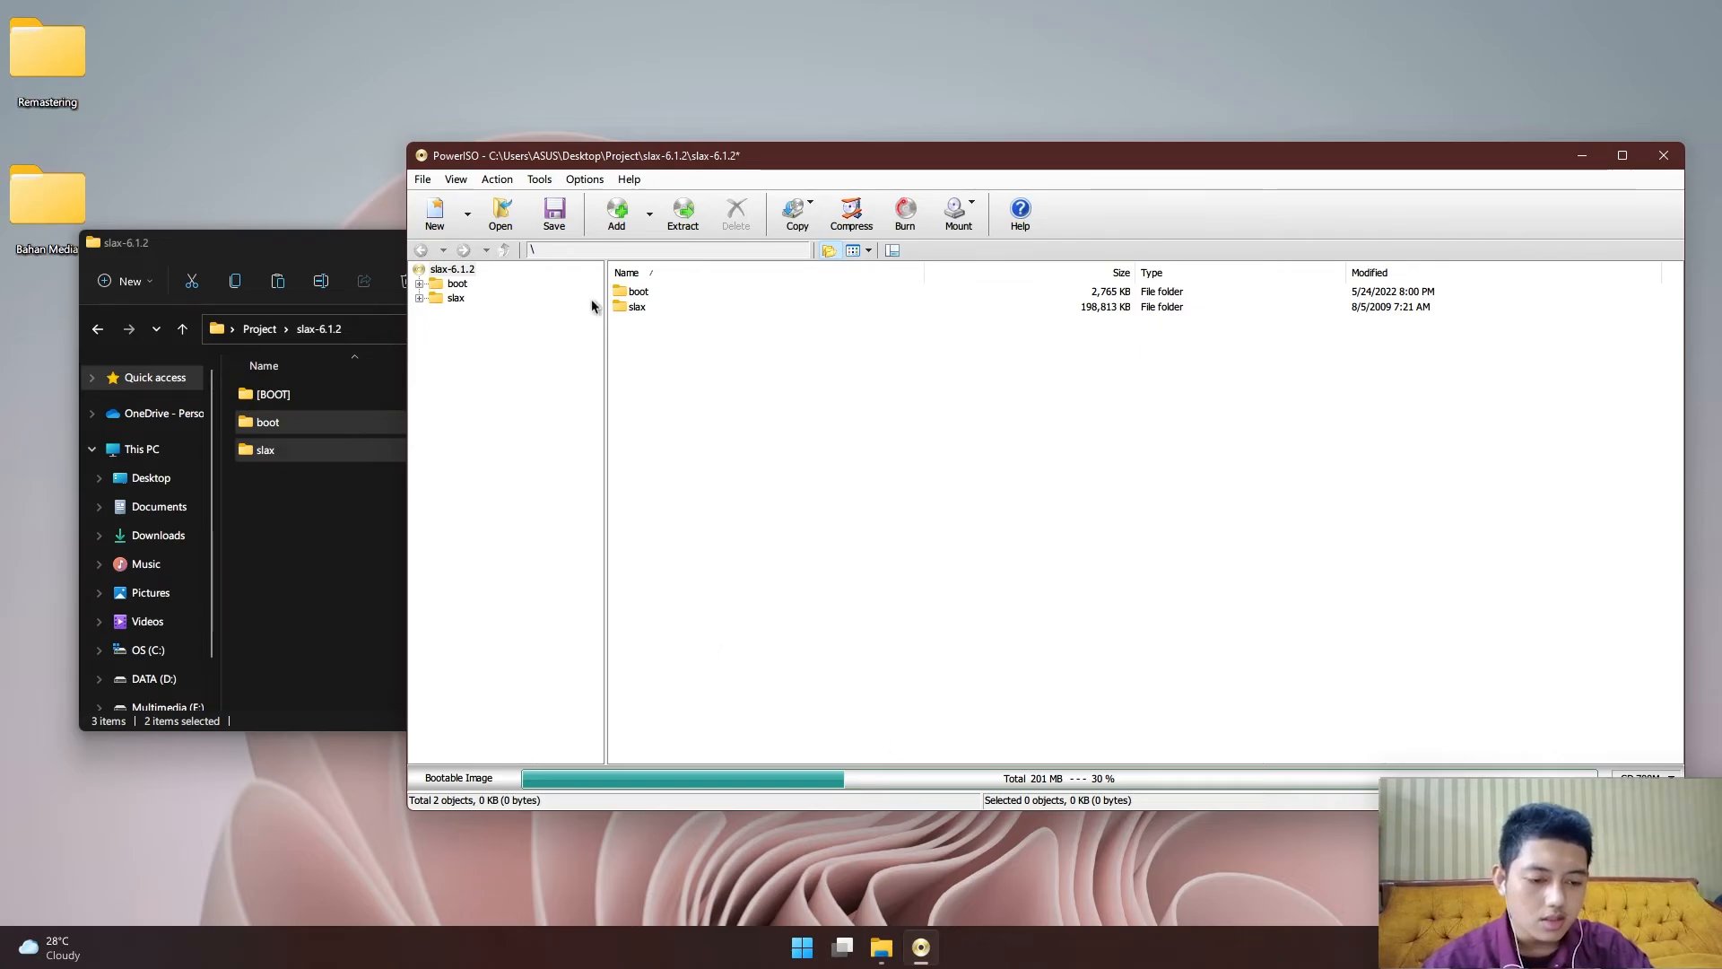
Save the image to the Project folder as a Standard ISO Image named atOS.iso
{"action": "left_click", "coordinate": [555, 210]}
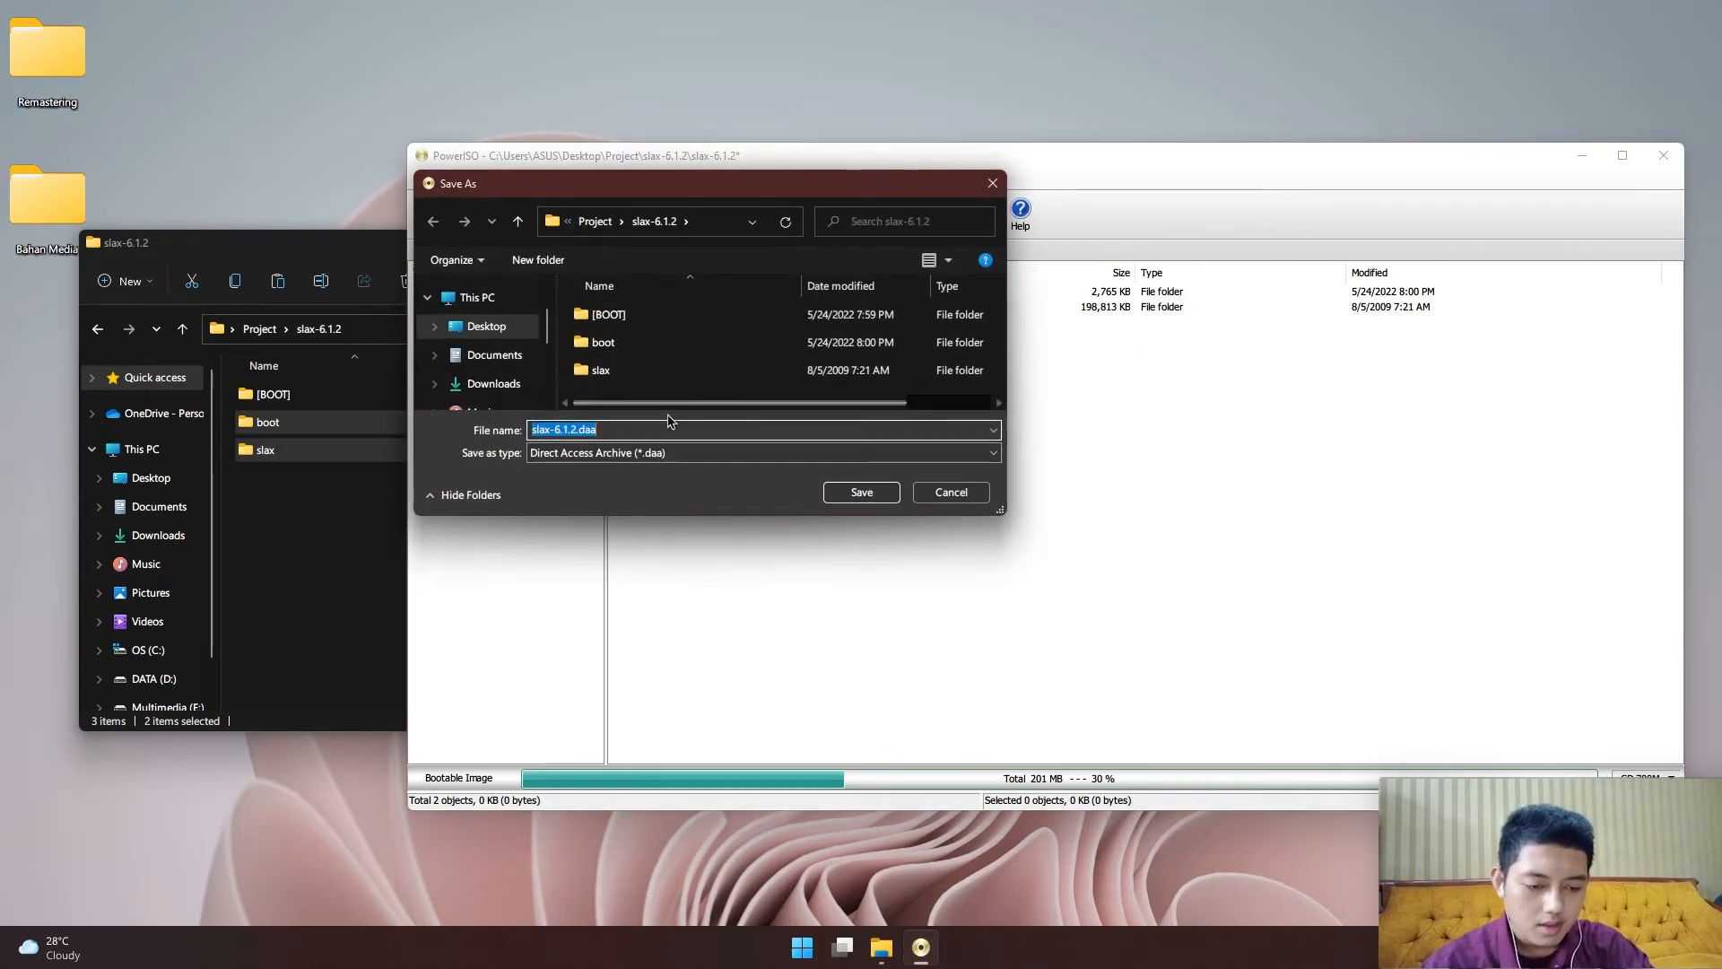
{"action": "left_click", "coordinate": [595, 220]}
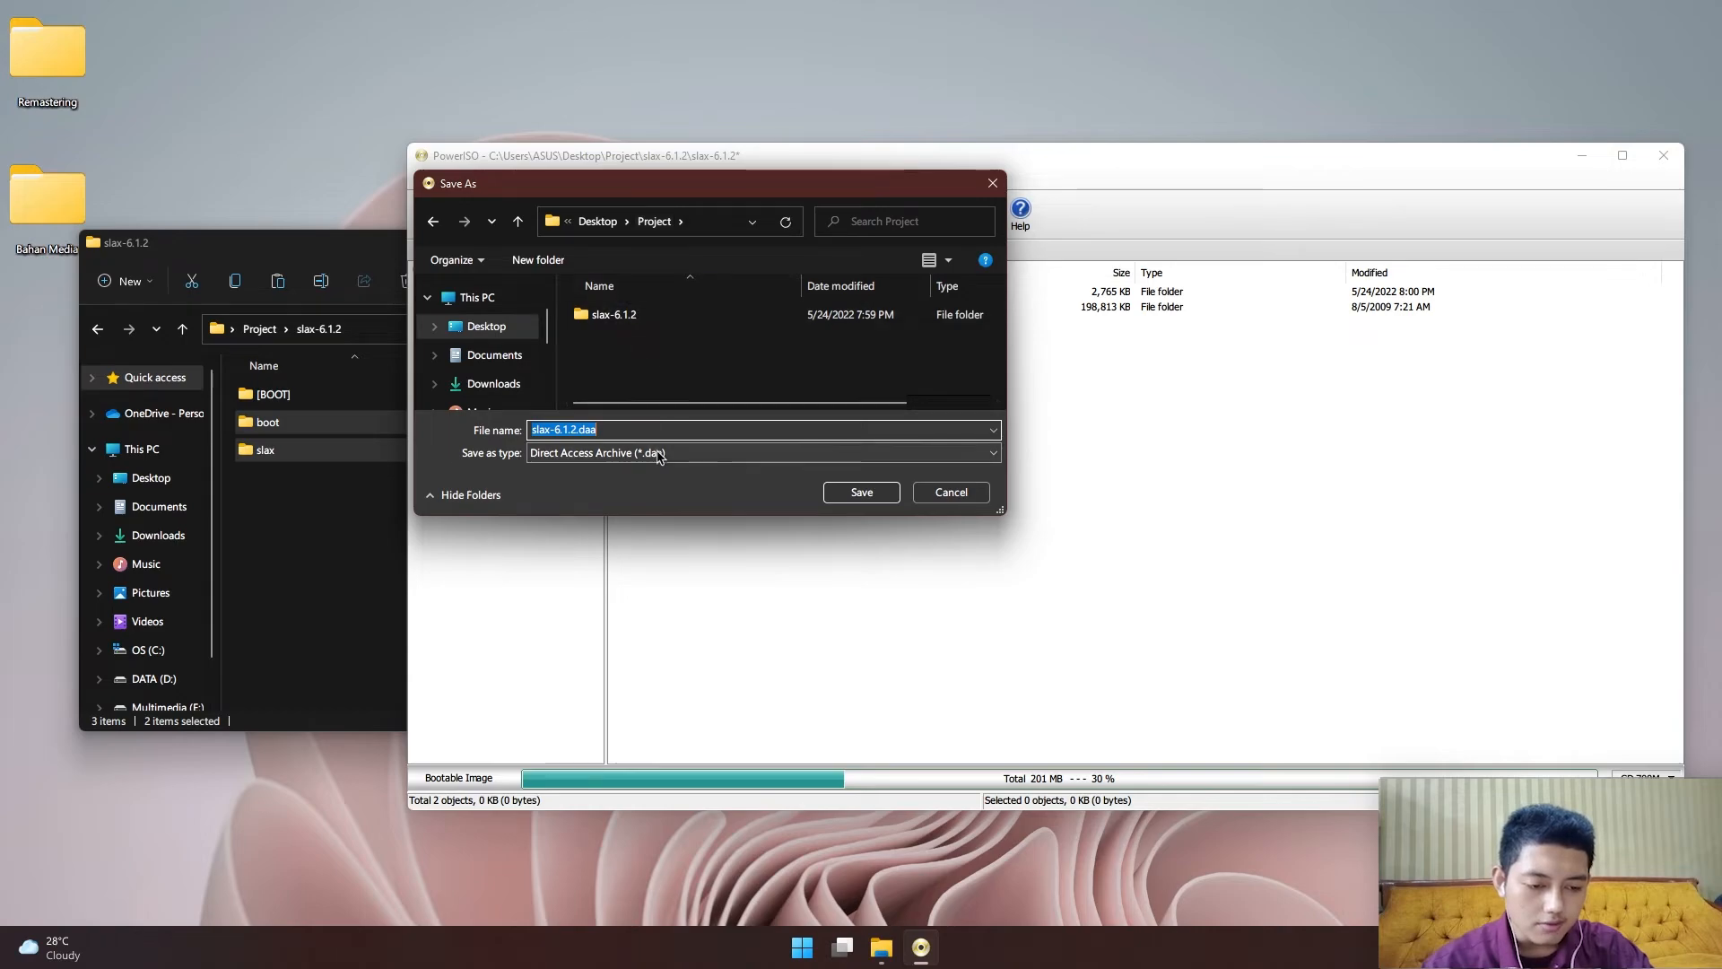
{"action": "left_click", "coordinate": [658, 454]}
{"action": "left_click", "coordinate": [691, 482]}
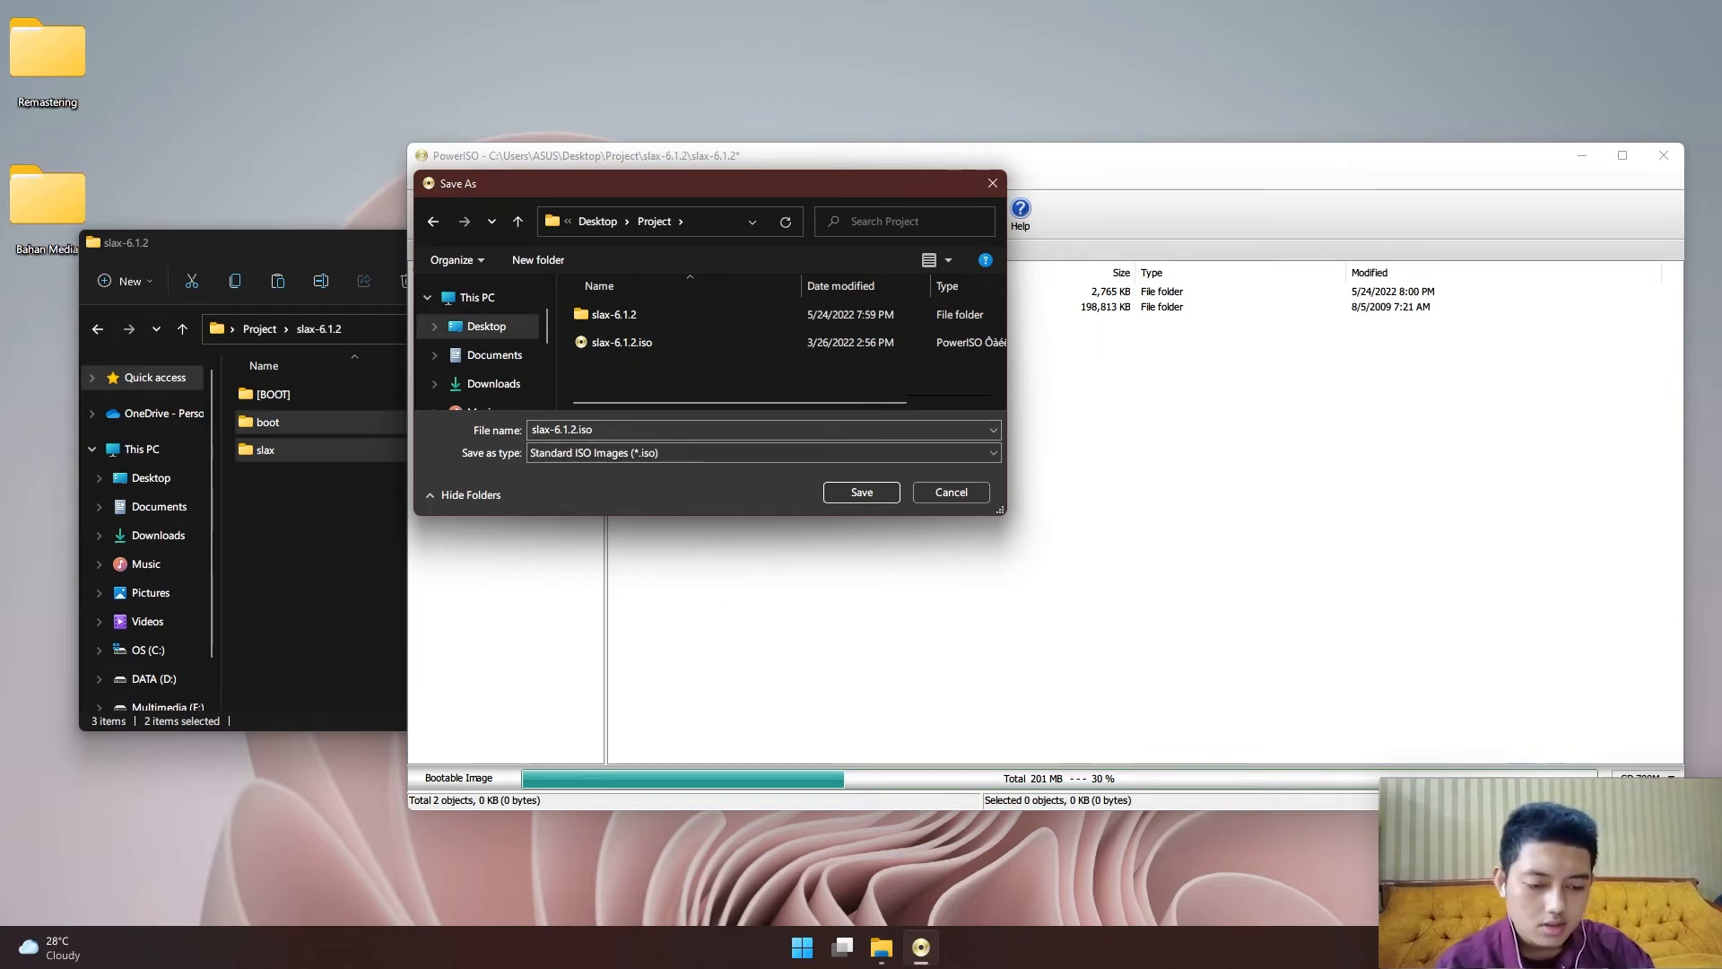
{"action": "double_click", "coordinate": [604, 432]}
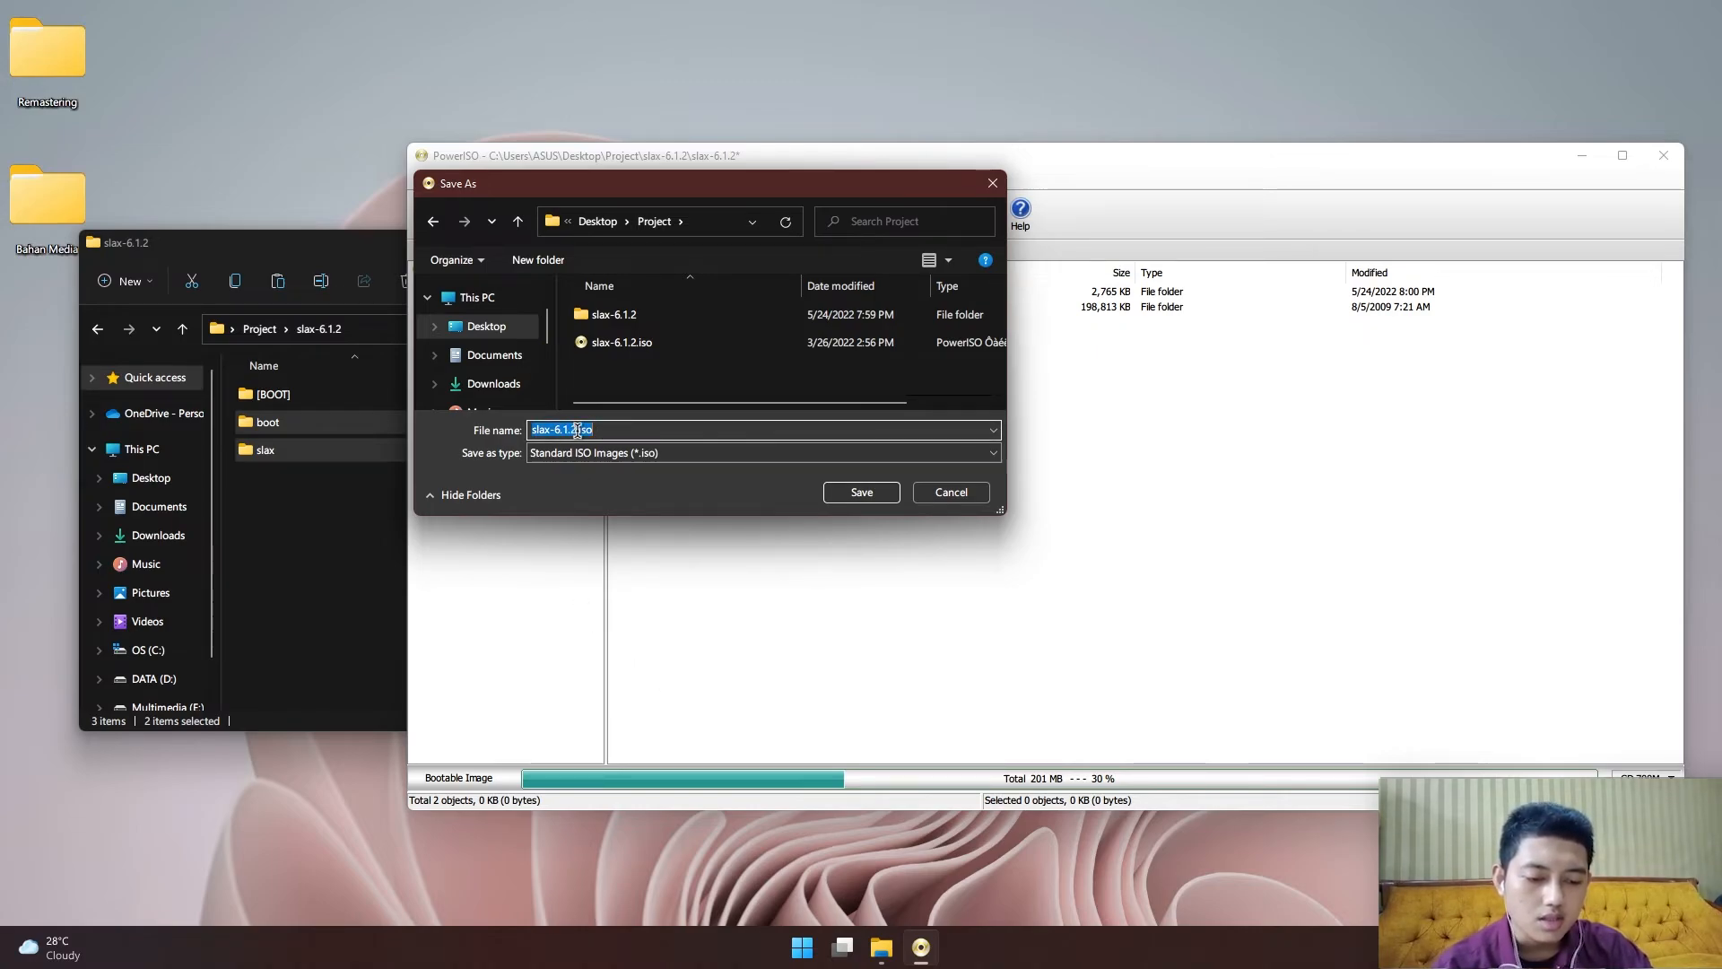
{"action": "left_click", "coordinate": [578, 431]}
{"action": "key", "text": "BackSpace"}
{"action": "key", "text": "BackSpace"}
{"action": "key", "text": "BackSpace"}
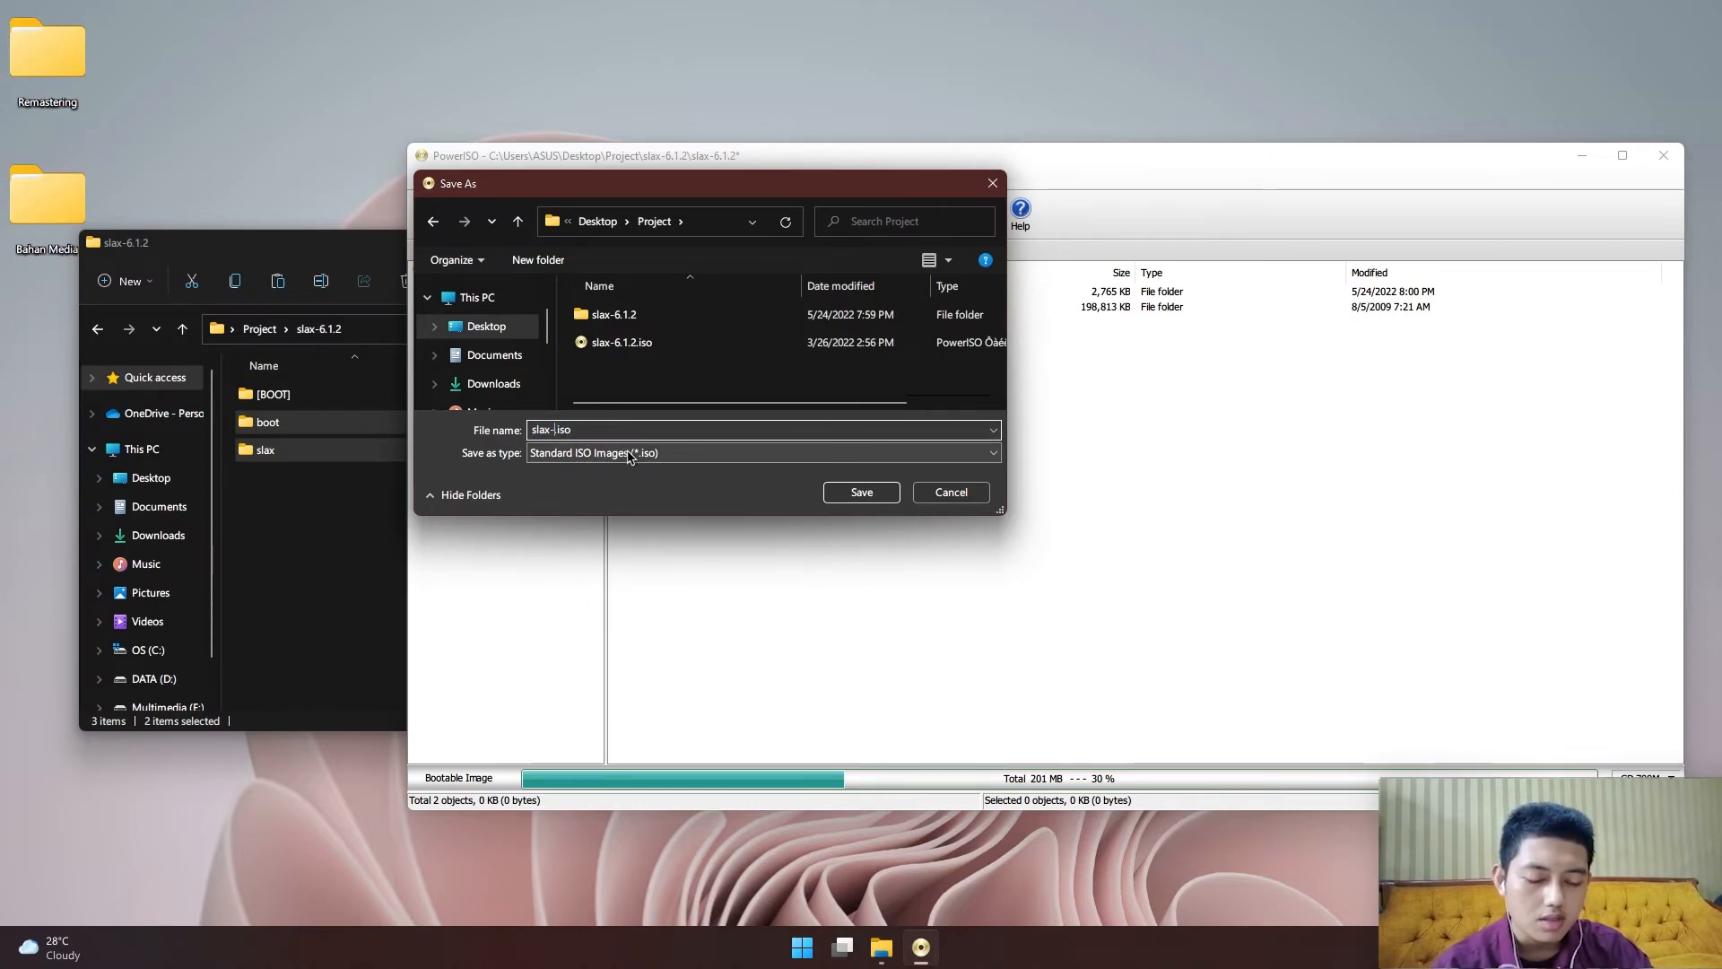
{"action": "type", "text": "atOS"}
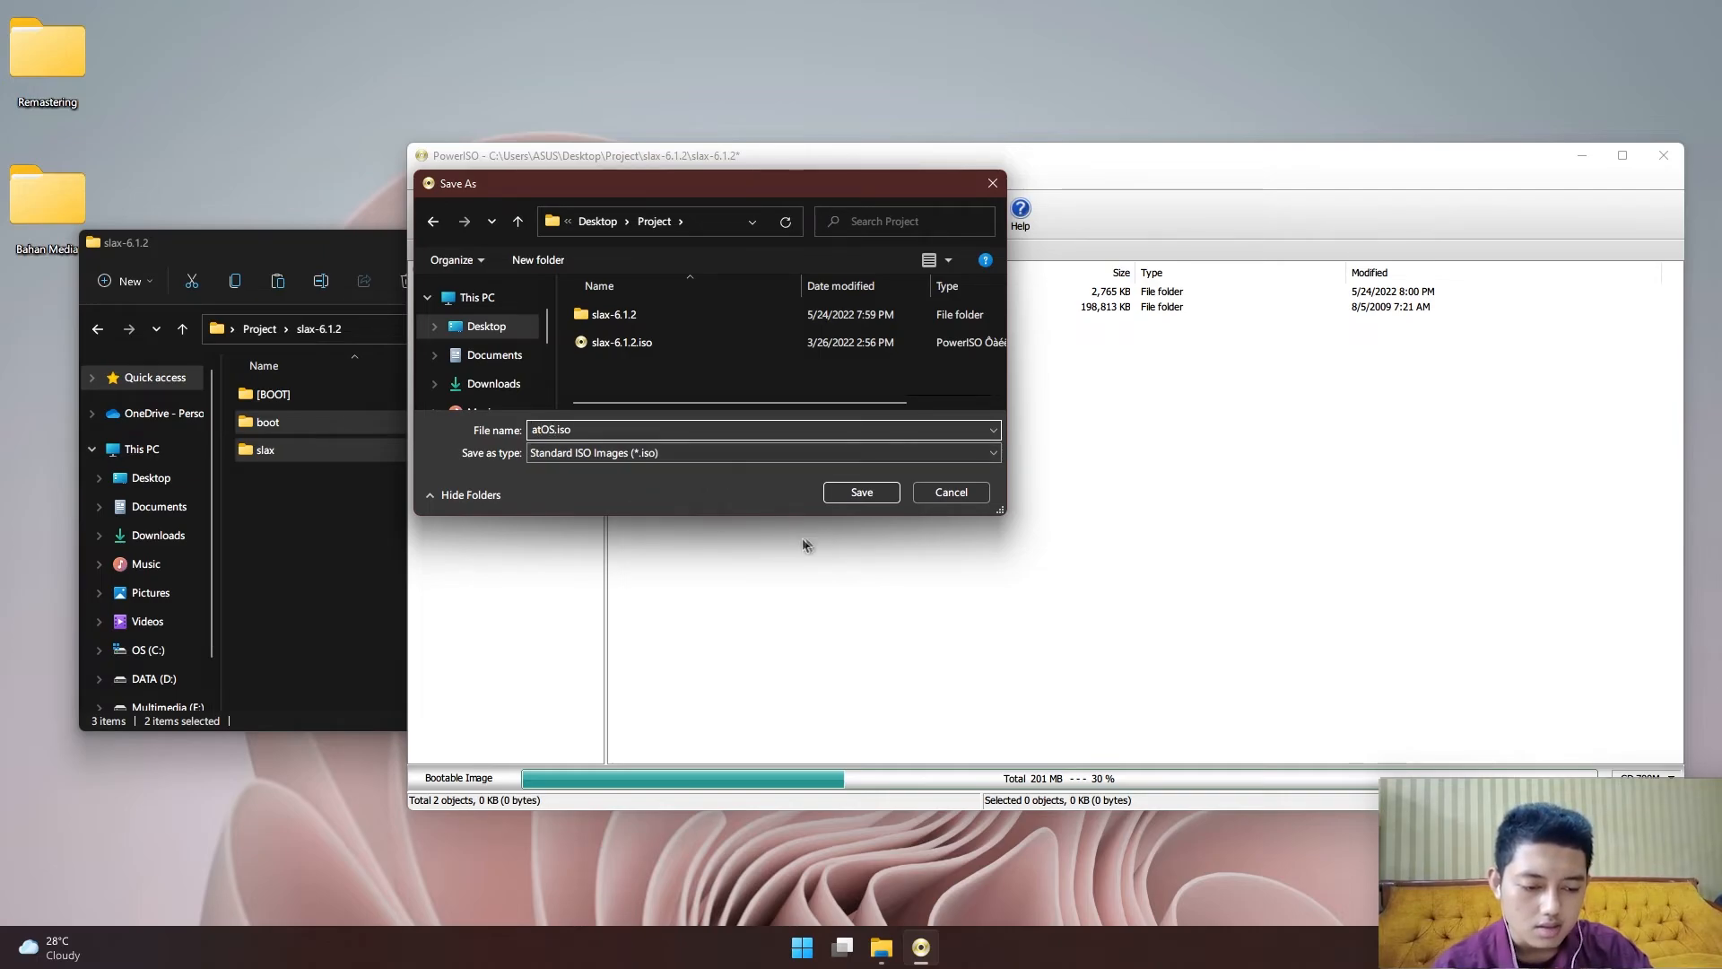
{"action": "left_click", "coordinate": [857, 498]}
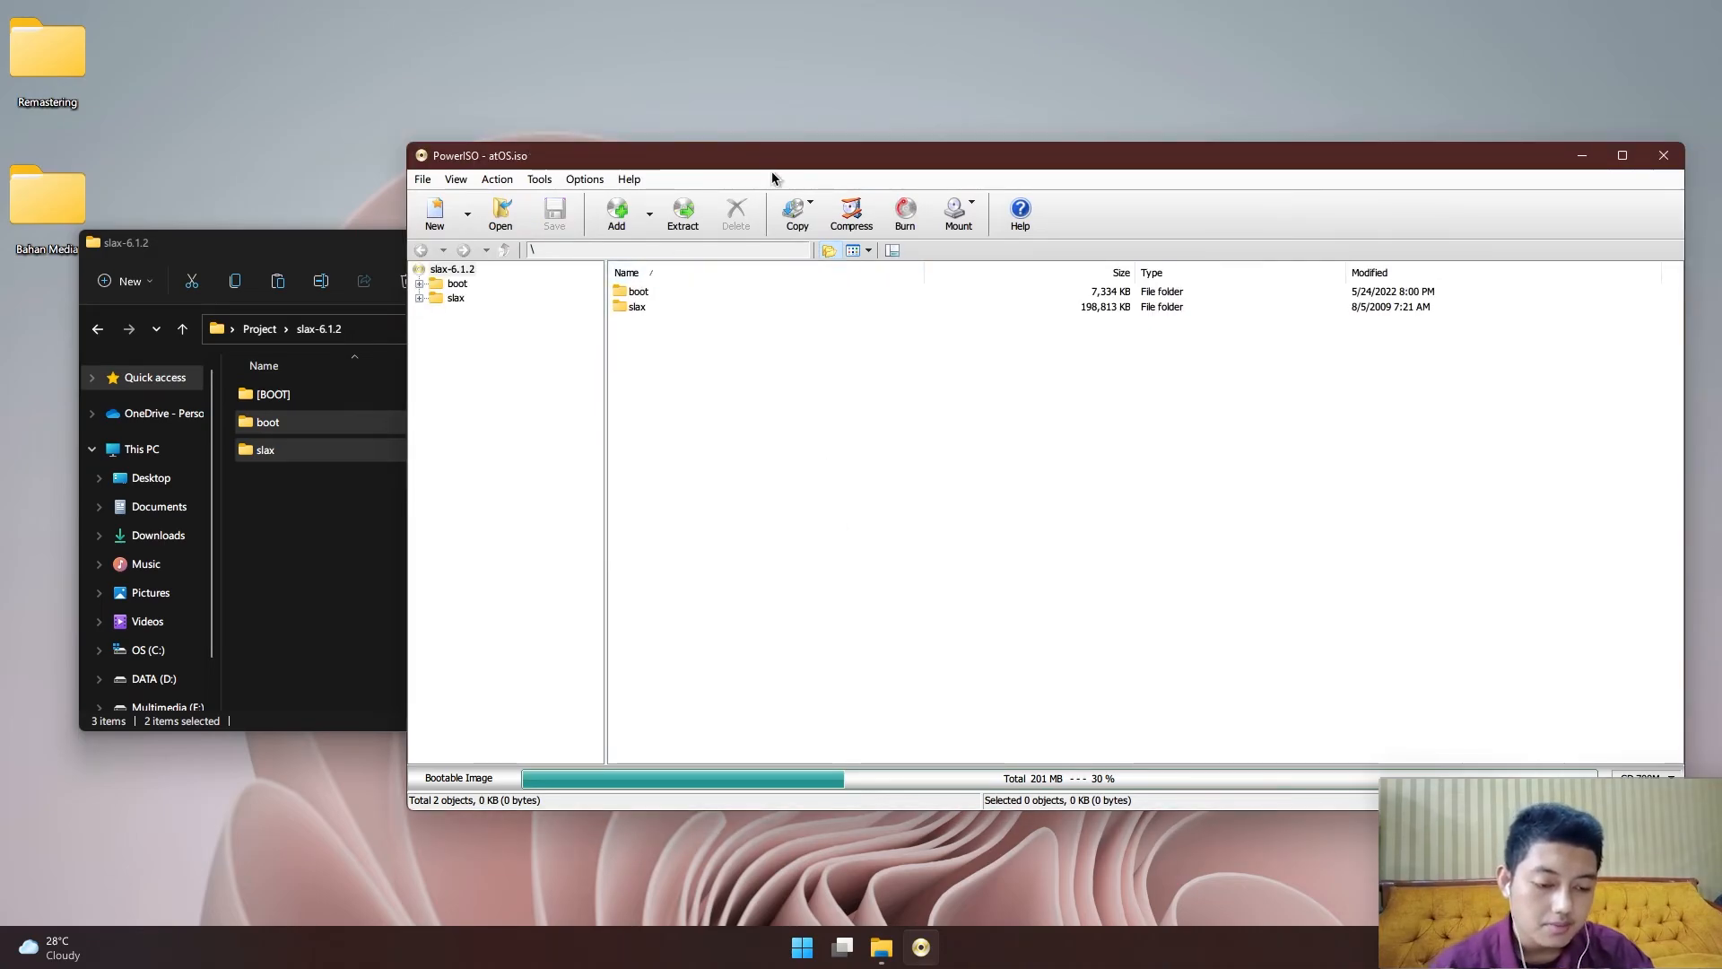
Close PowerISO and return from slax-6.1.2 to the Project folder in File Explorer
{"action": "left_click_drag", "start_coordinate": [772, 171], "coordinate": [666, 169]}
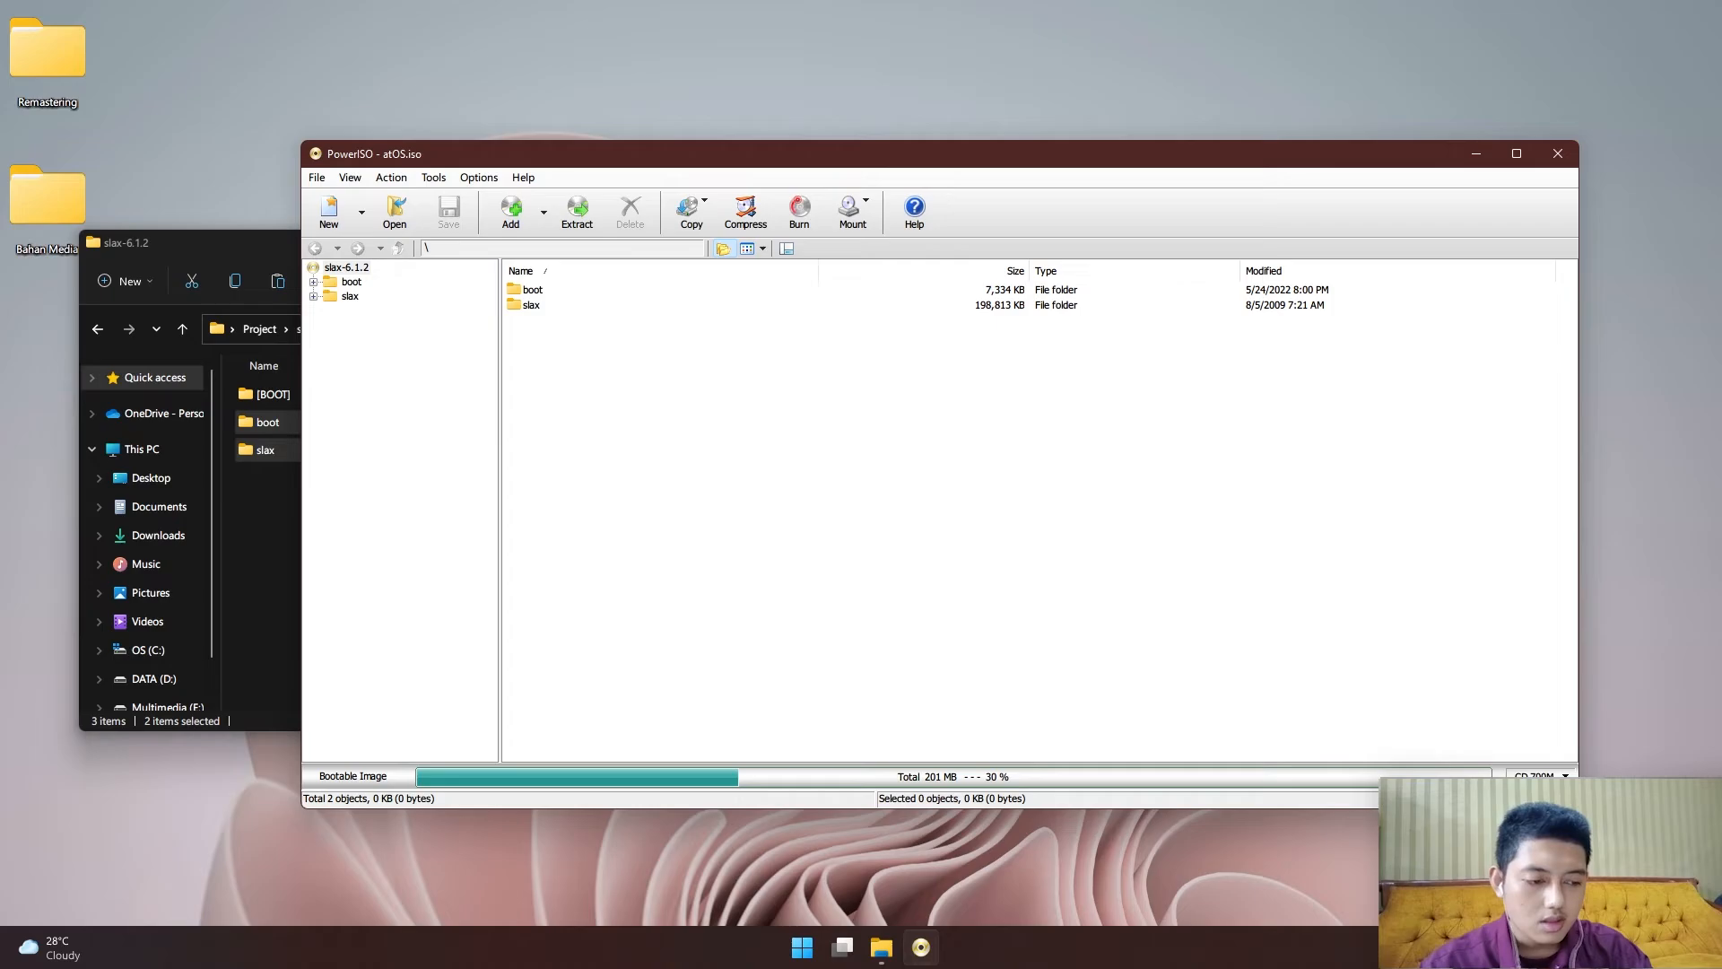
{"action": "left_click", "coordinate": [1558, 153]}
{"action": "left_click", "coordinate": [305, 565]}
{"action": "left_click", "coordinate": [100, 330]}
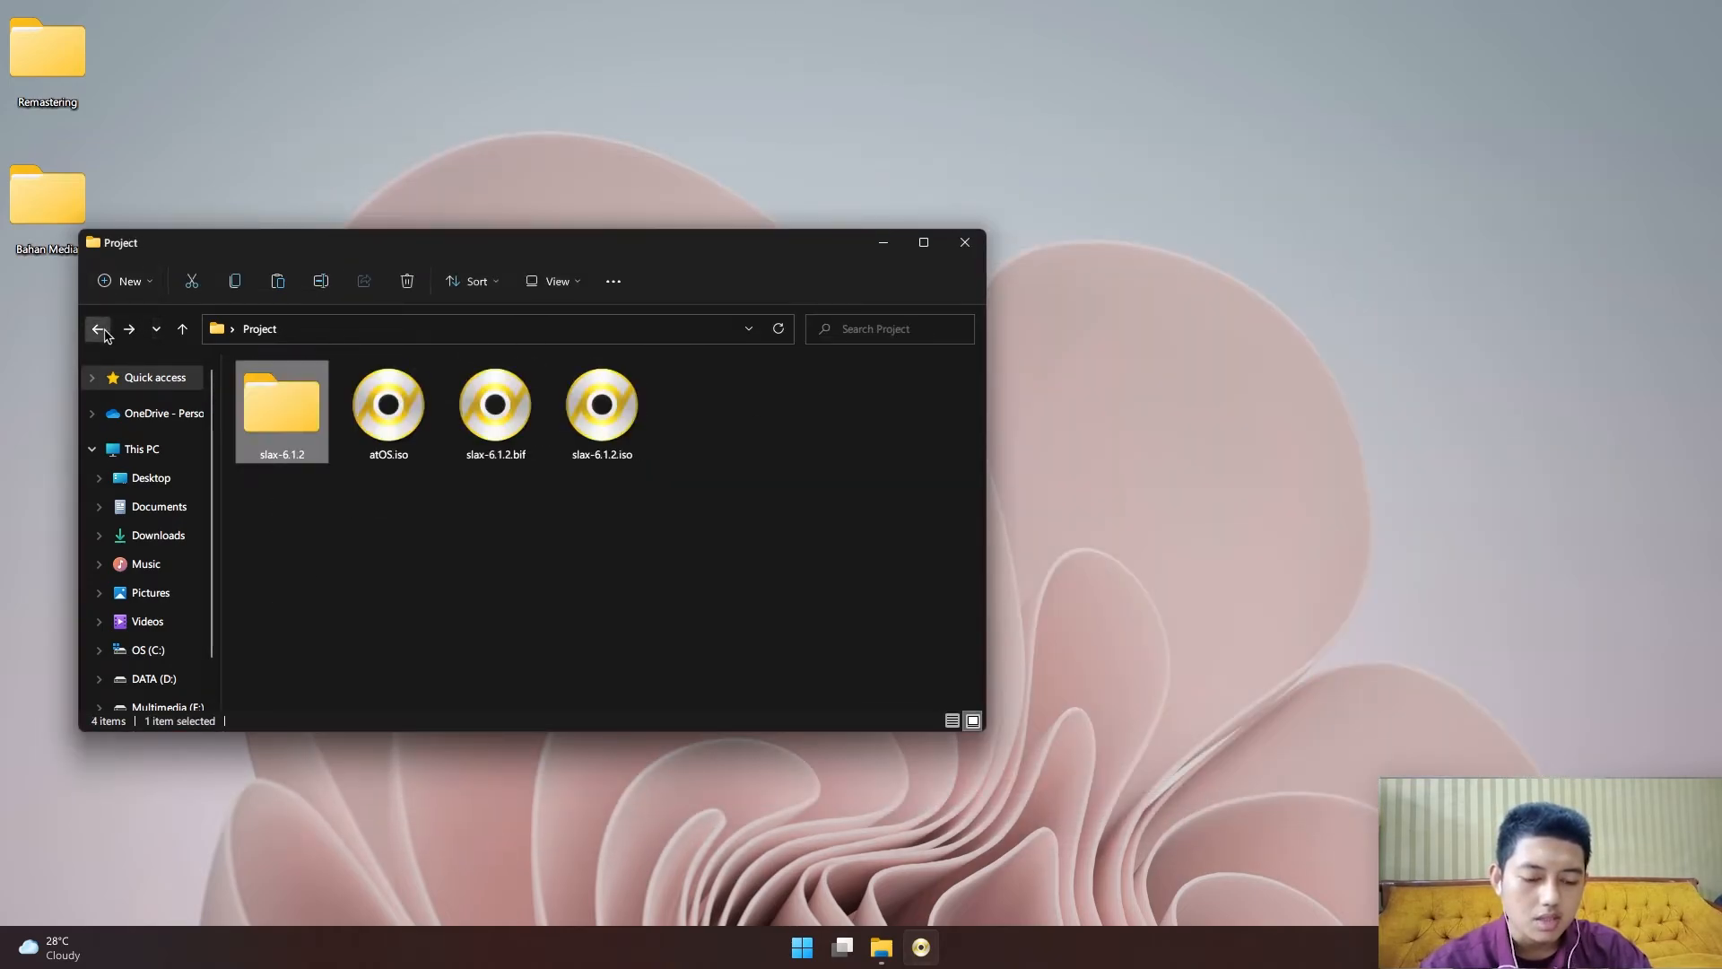
{"action": "left_click", "coordinate": [401, 436]}
{"action": "left_click", "coordinate": [395, 514]}
{"action": "left_click", "coordinate": [392, 430]}
{"action": "left_click", "coordinate": [415, 500]}
{"action": "left_click", "coordinate": [390, 421]}
{"action": "left_click", "coordinate": [420, 505]}
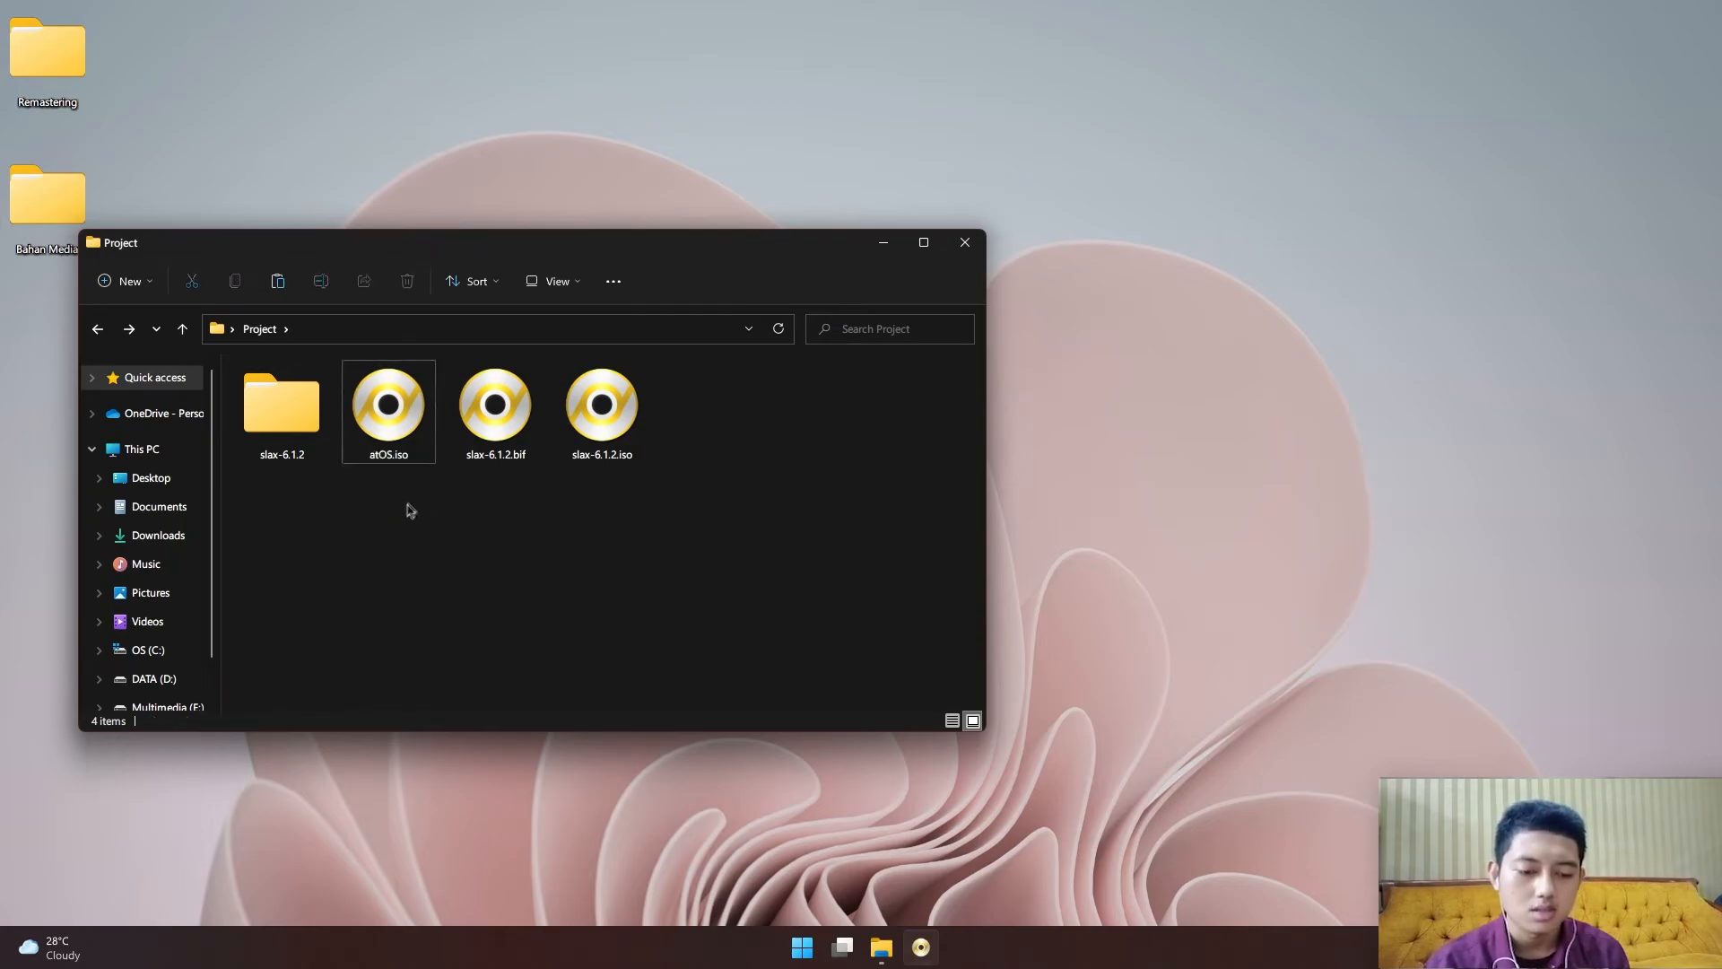
{"action": "left_click", "coordinate": [392, 422]}
{"action": "left_click", "coordinate": [404, 521]}
{"action": "left_click", "coordinate": [395, 418]}
{"action": "left_click", "coordinate": [431, 541]}
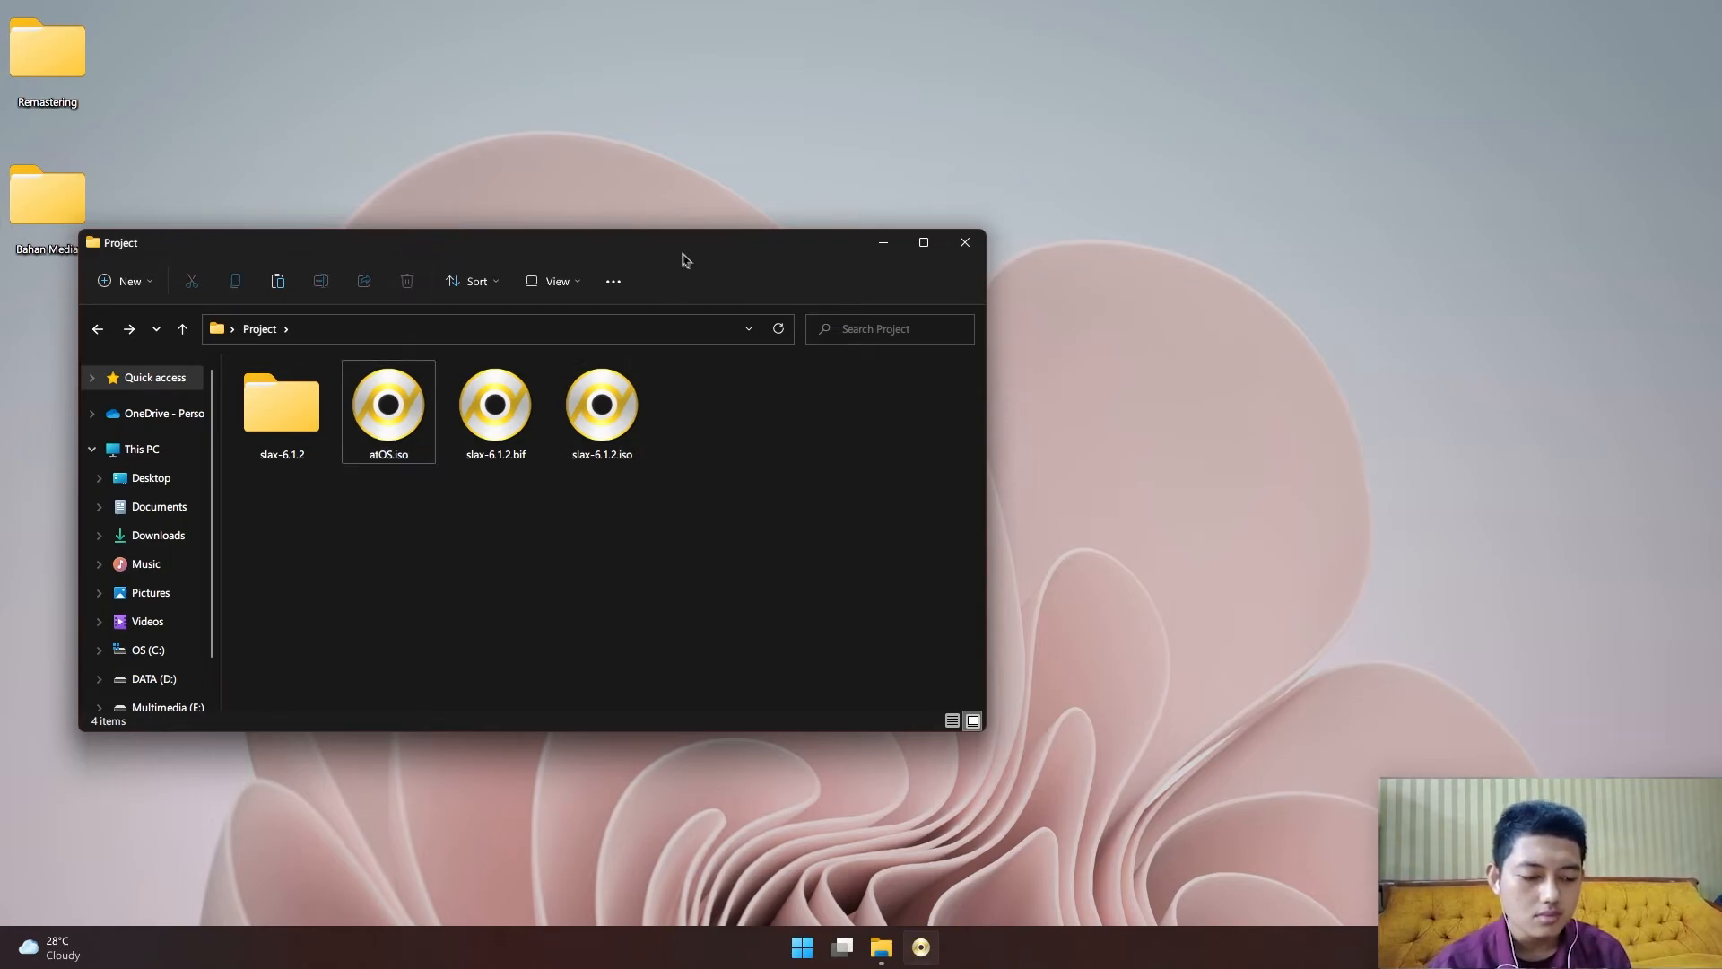
{"action": "left_click_drag", "start_coordinate": [684, 254], "coordinate": [872, 247]}
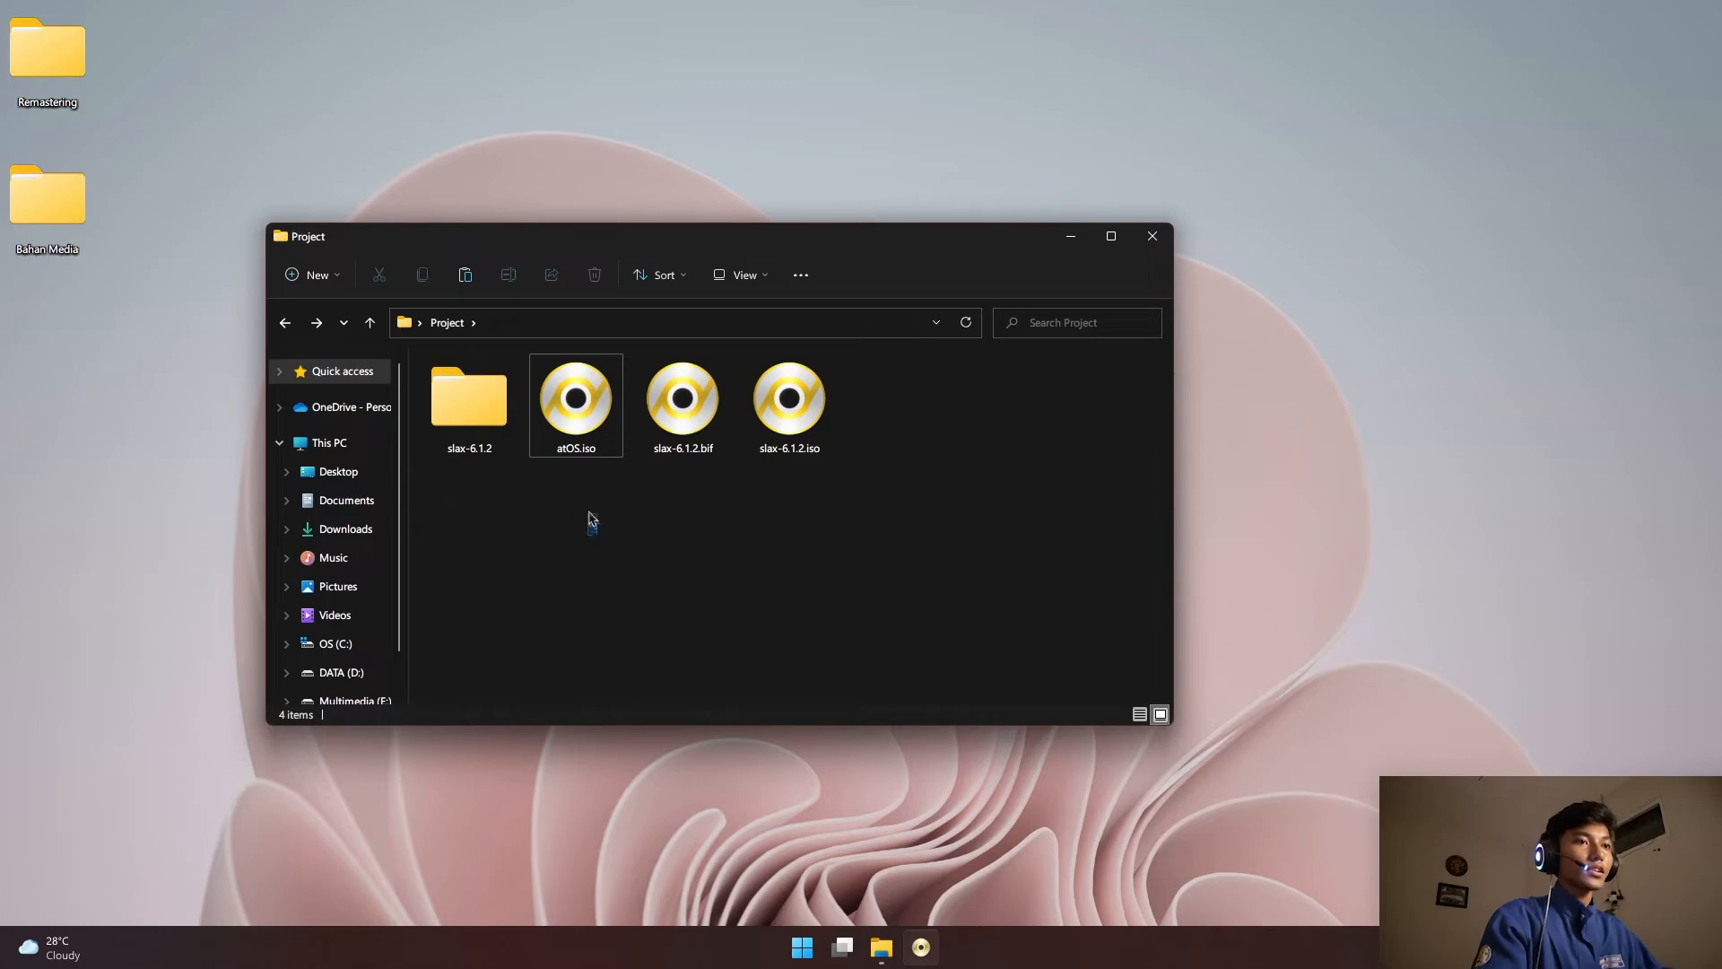
{"action": "left_click", "coordinate": [575, 414]}
{"action": "left_click", "coordinate": [588, 558]}
{"action": "left_click", "coordinate": [574, 426]}
{"action": "left_click", "coordinate": [592, 527]}
{"action": "left_click", "coordinate": [579, 429]}
{"action": "left_click", "coordinate": [591, 544]}
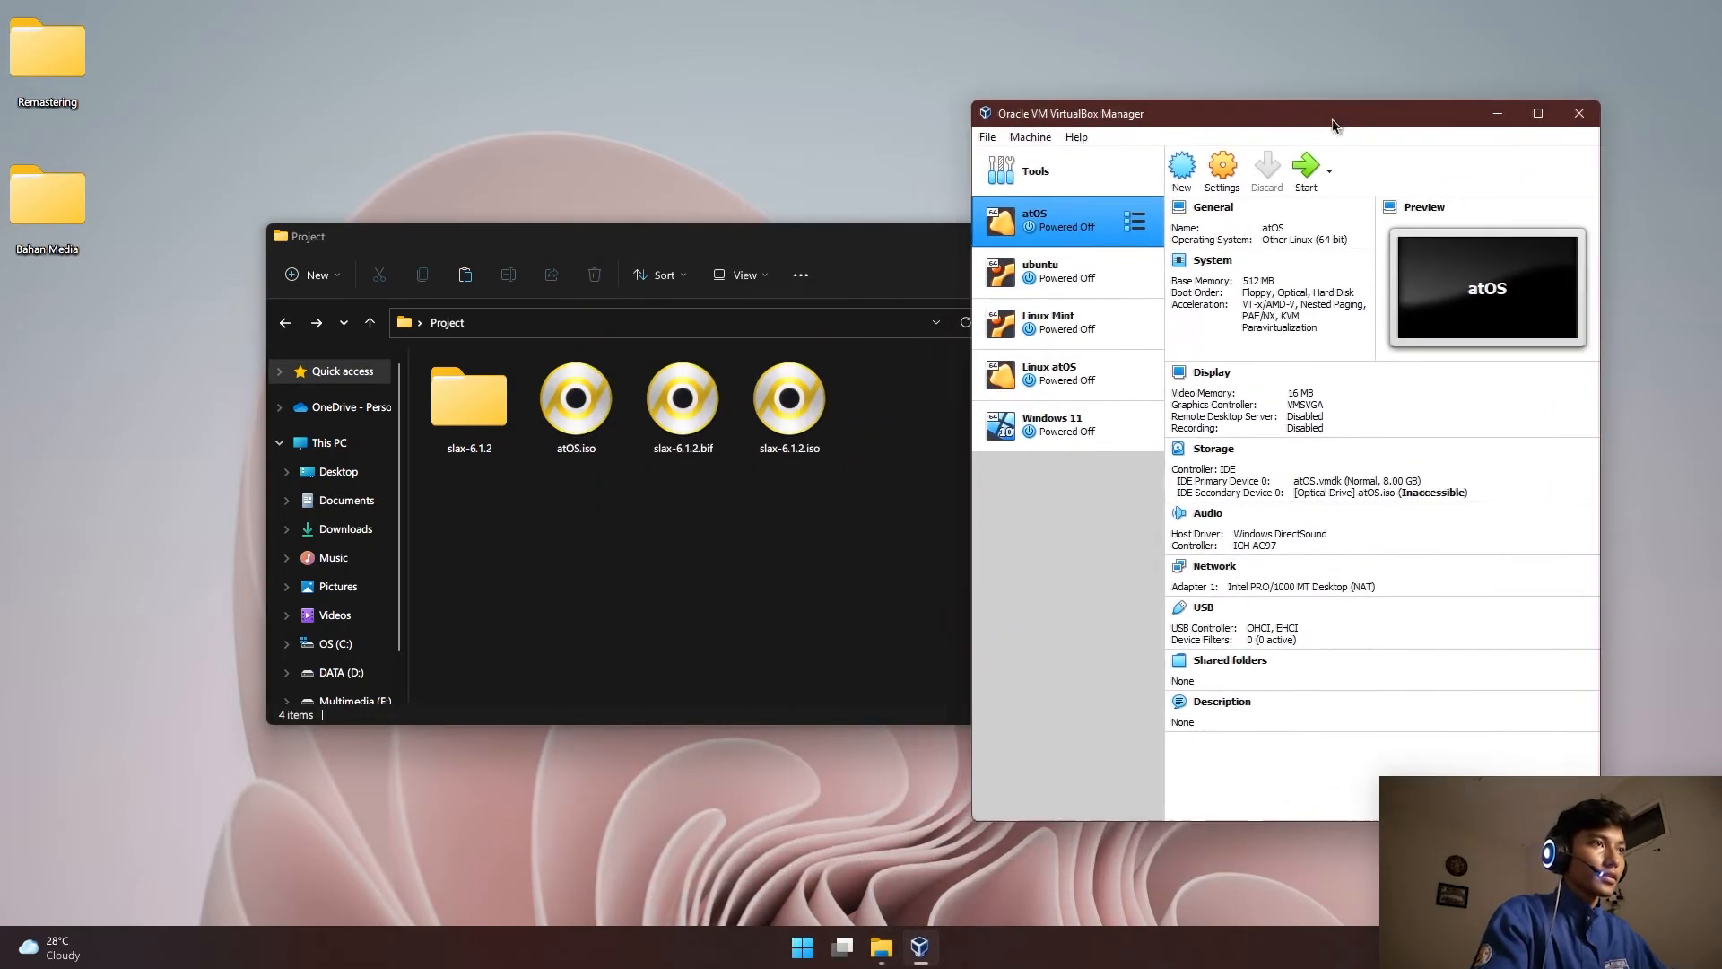
Switch to VirtualBox and define a new virtual machine named remaster atOS, type Linux, version Other Linux (64-bit)
{"action": "left_click_drag", "start_coordinate": [778, 235], "coordinate": [645, 243]}
{"action": "left_click_drag", "start_coordinate": [1232, 123], "coordinate": [1159, 129]}
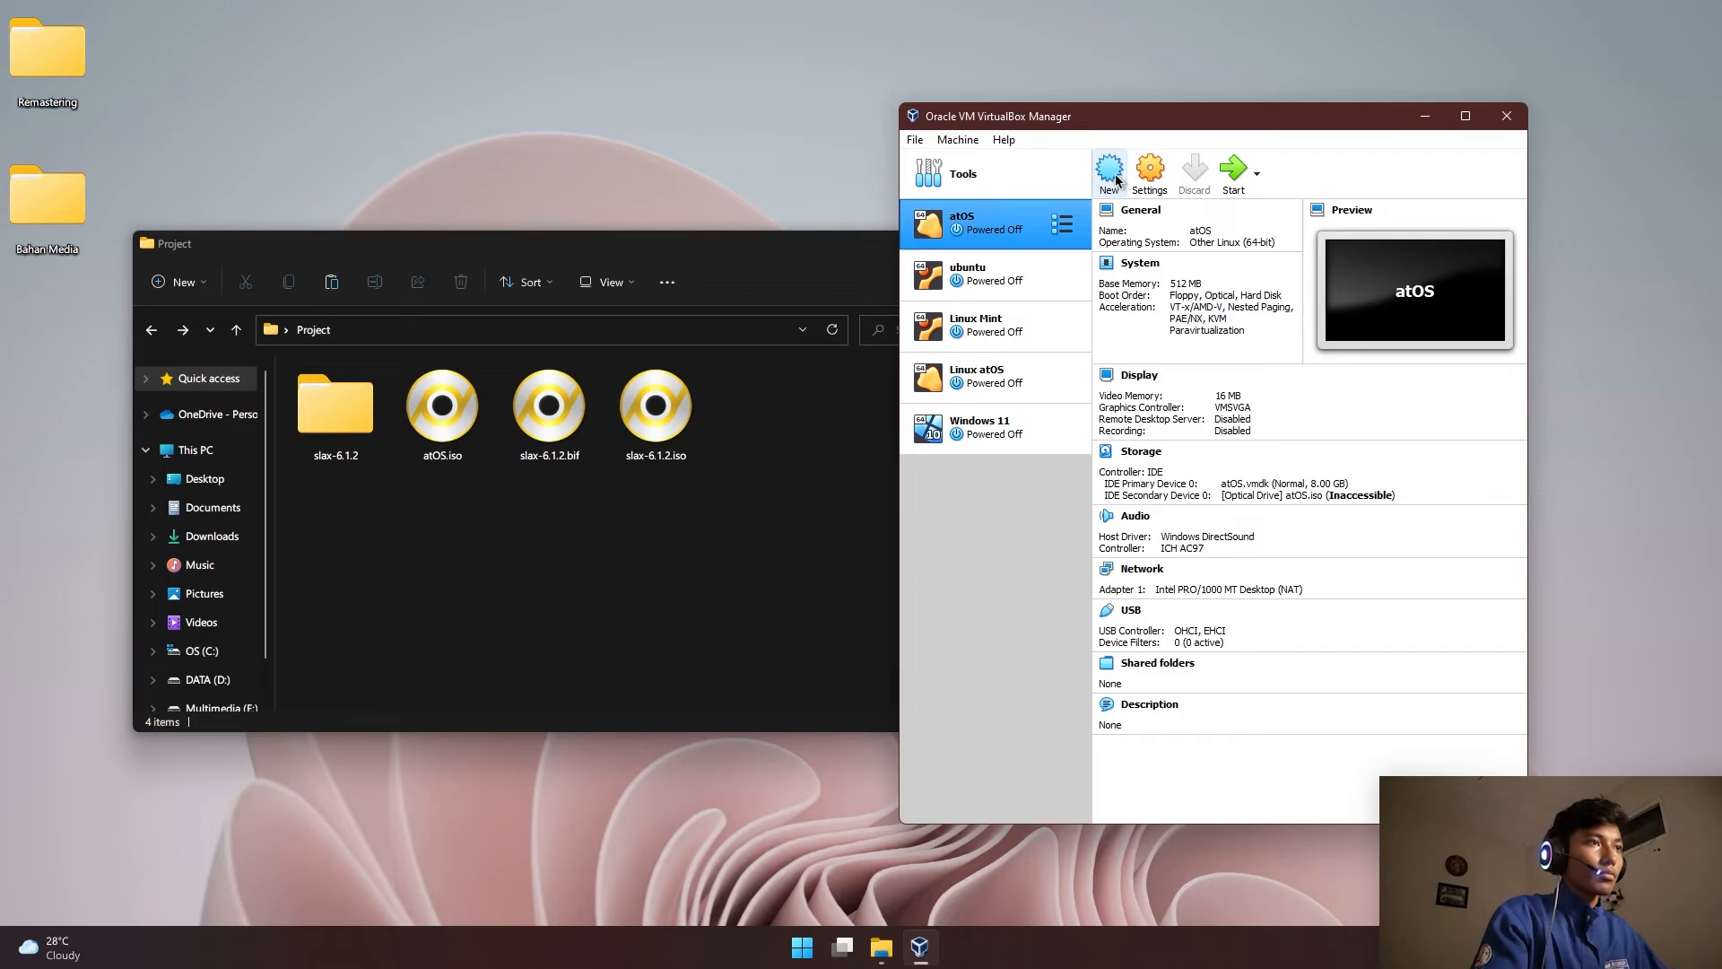
{"action": "left_click", "coordinate": [1111, 170]}
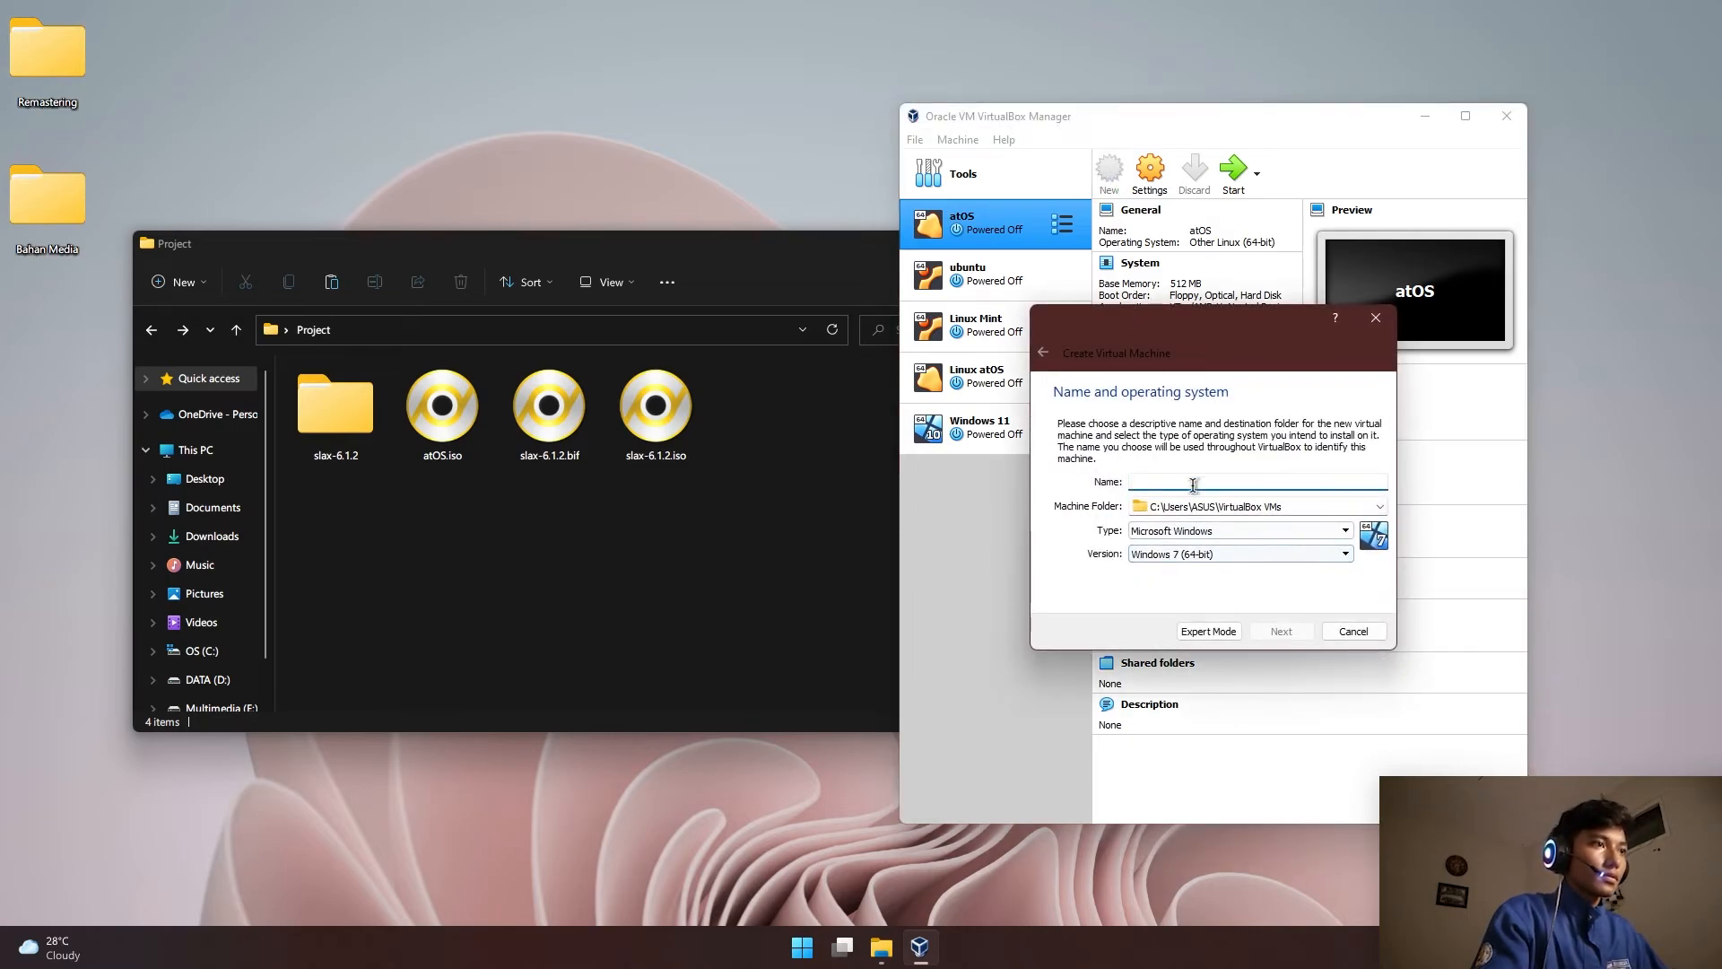
{"action": "type", "text": "aster at"}
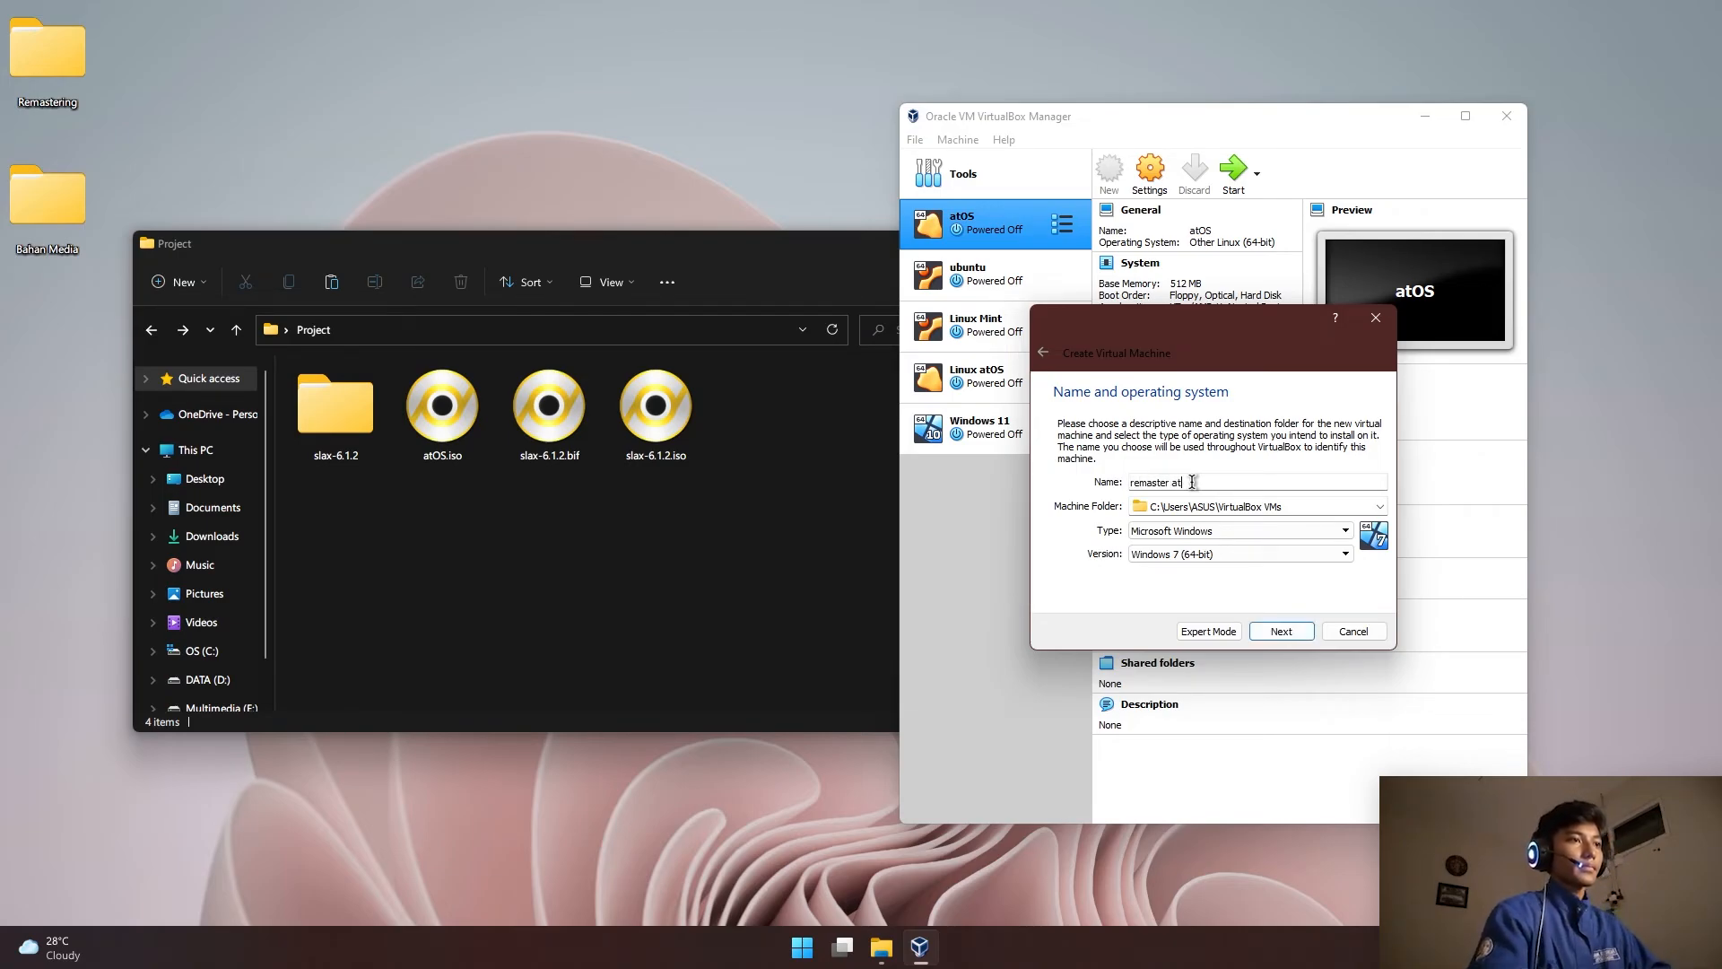
{"action": "type", "text": "S"}
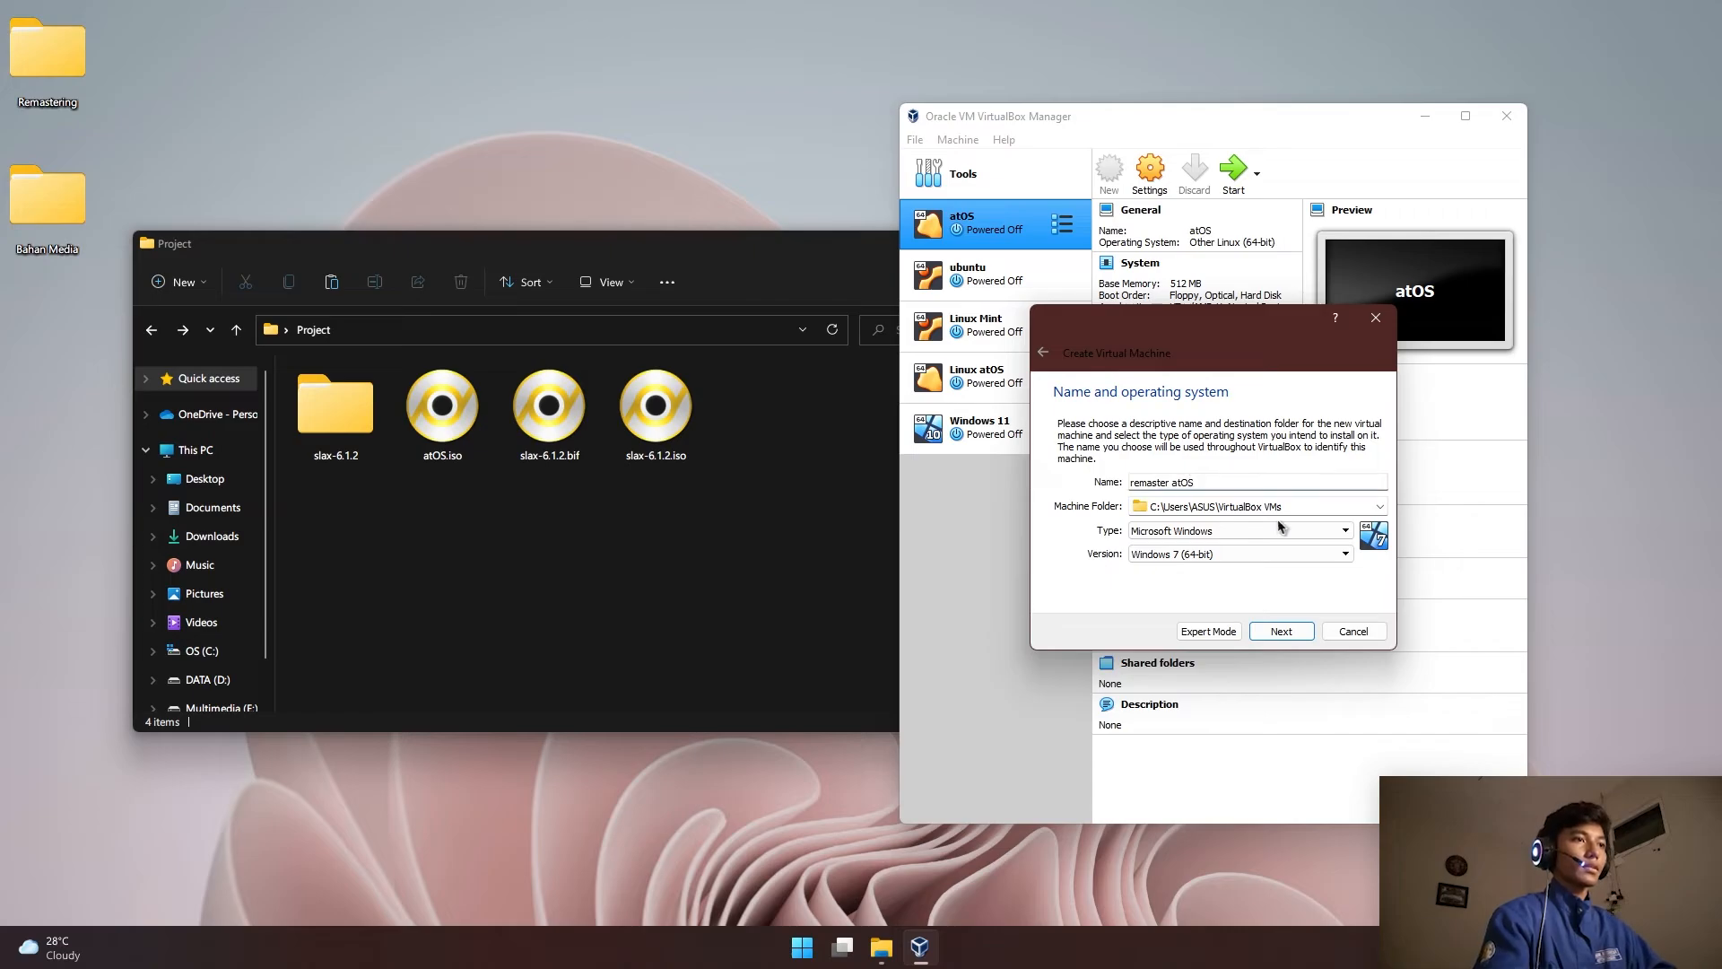
{"action": "left_click", "coordinate": [1333, 541]}
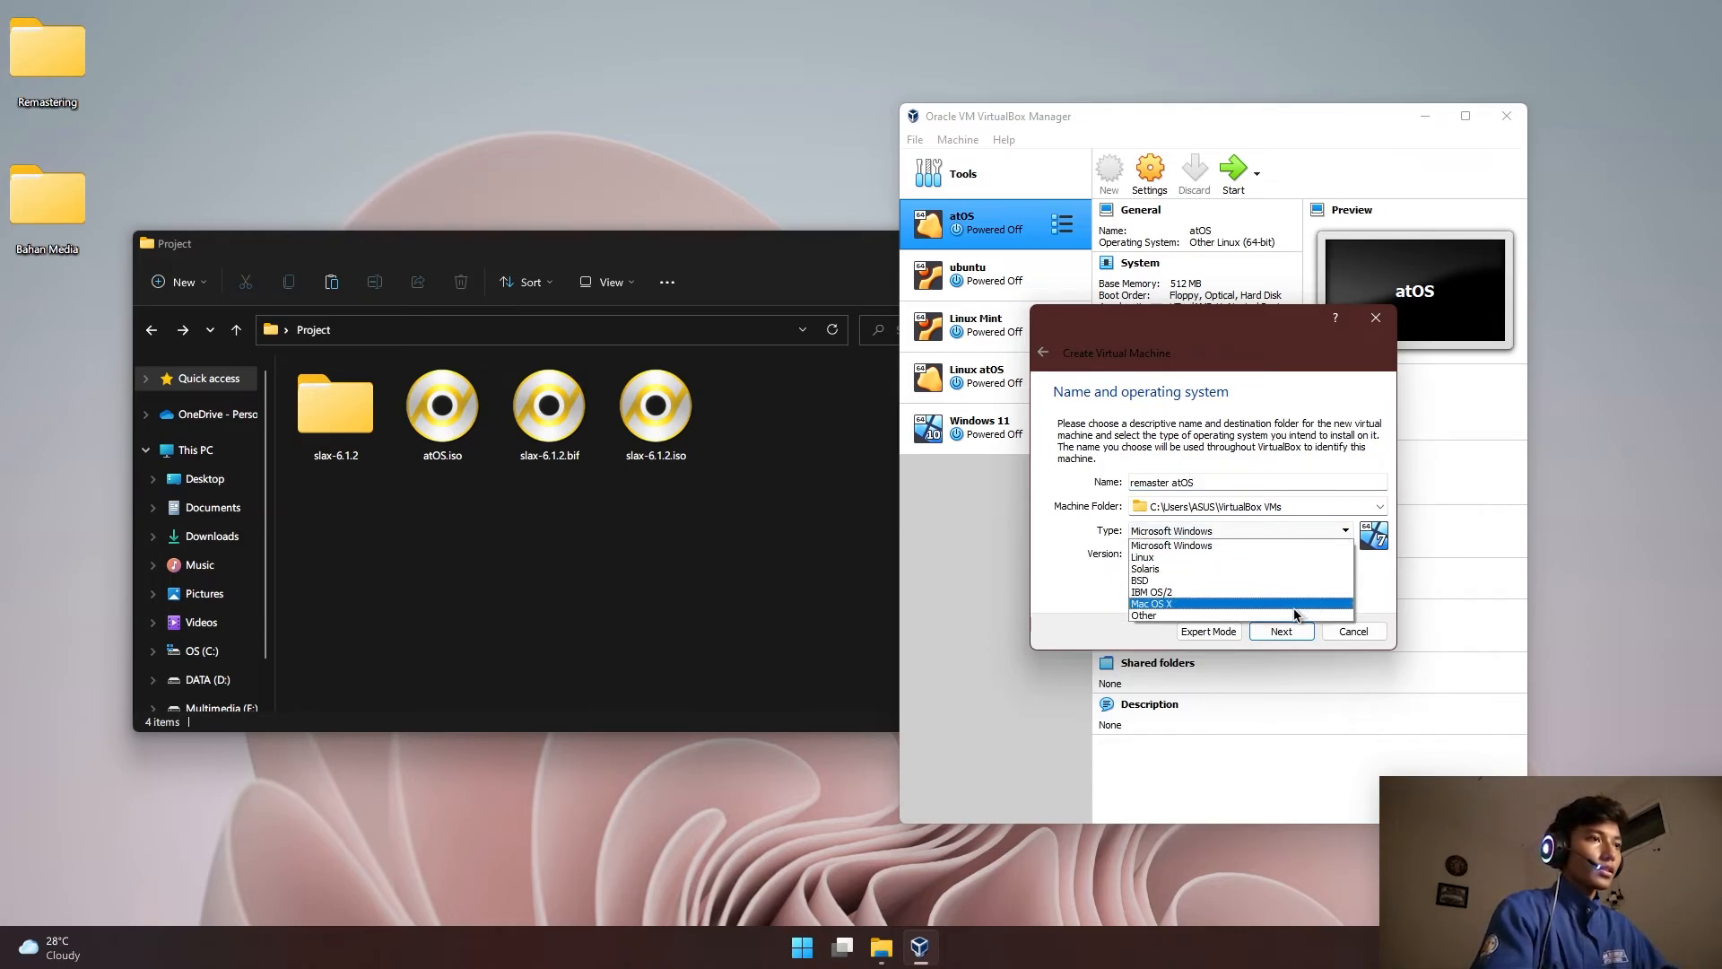
{"action": "left_click", "coordinate": [1290, 557]}
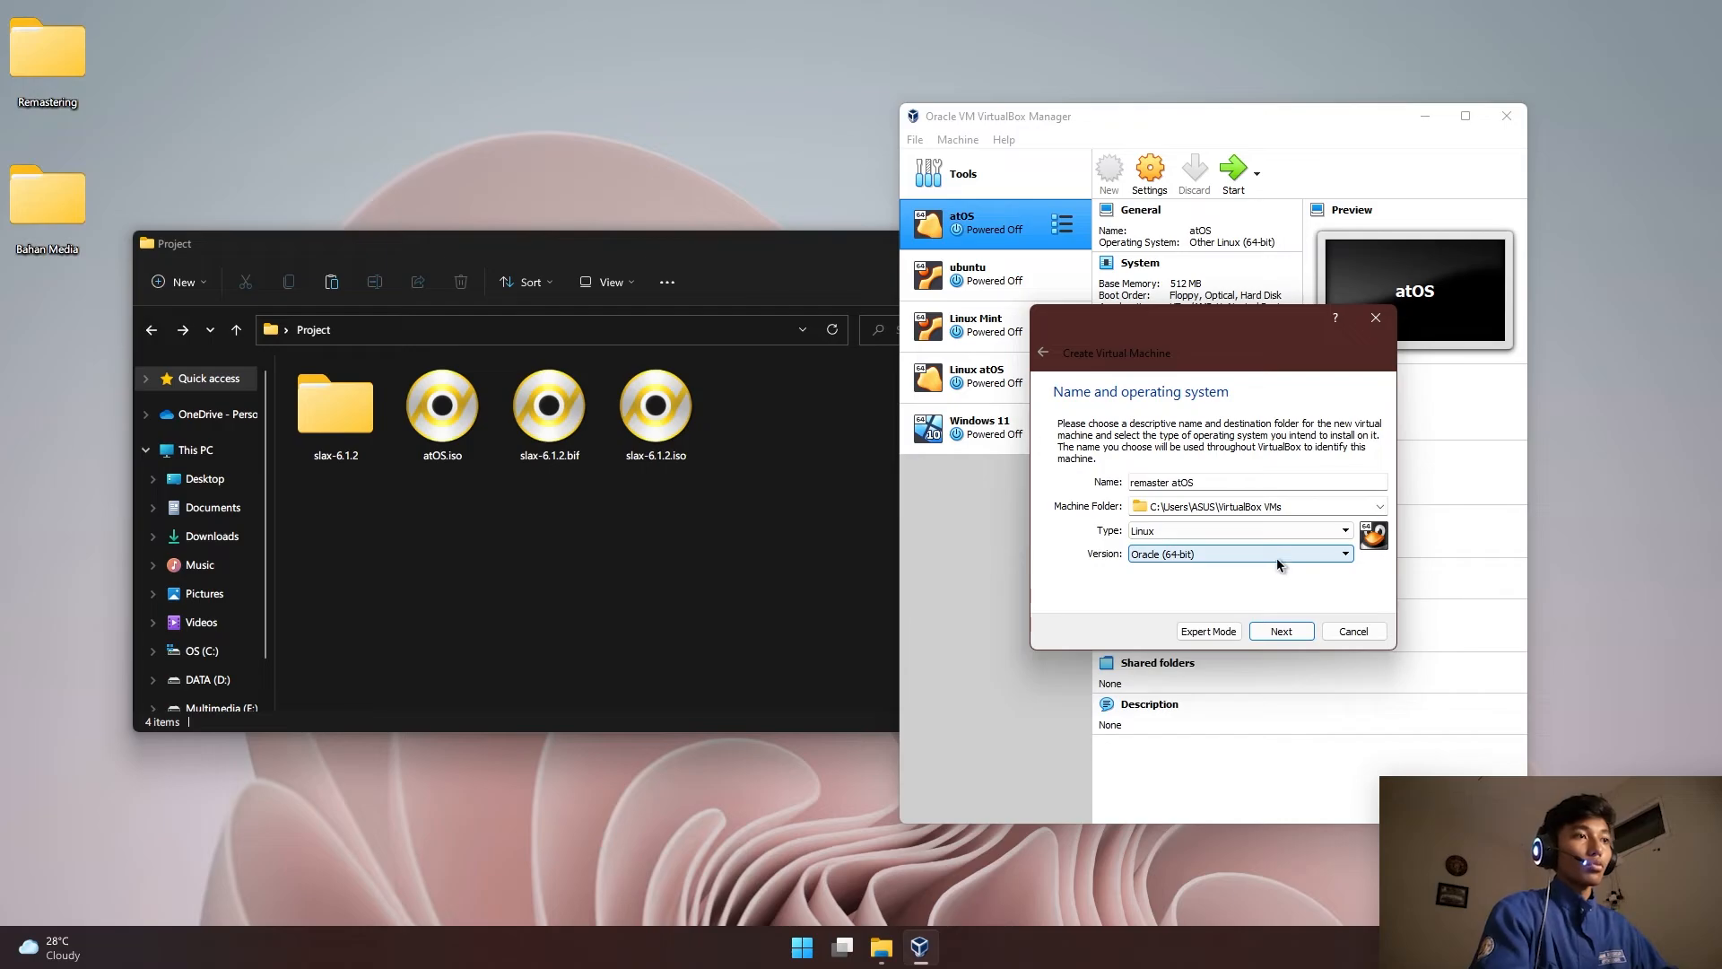
{"action": "left_click", "coordinate": [1289, 555]}
{"action": "scroll", "coordinate": [1268, 646], "scroll_direction": "down", "scroll_amount": 5}
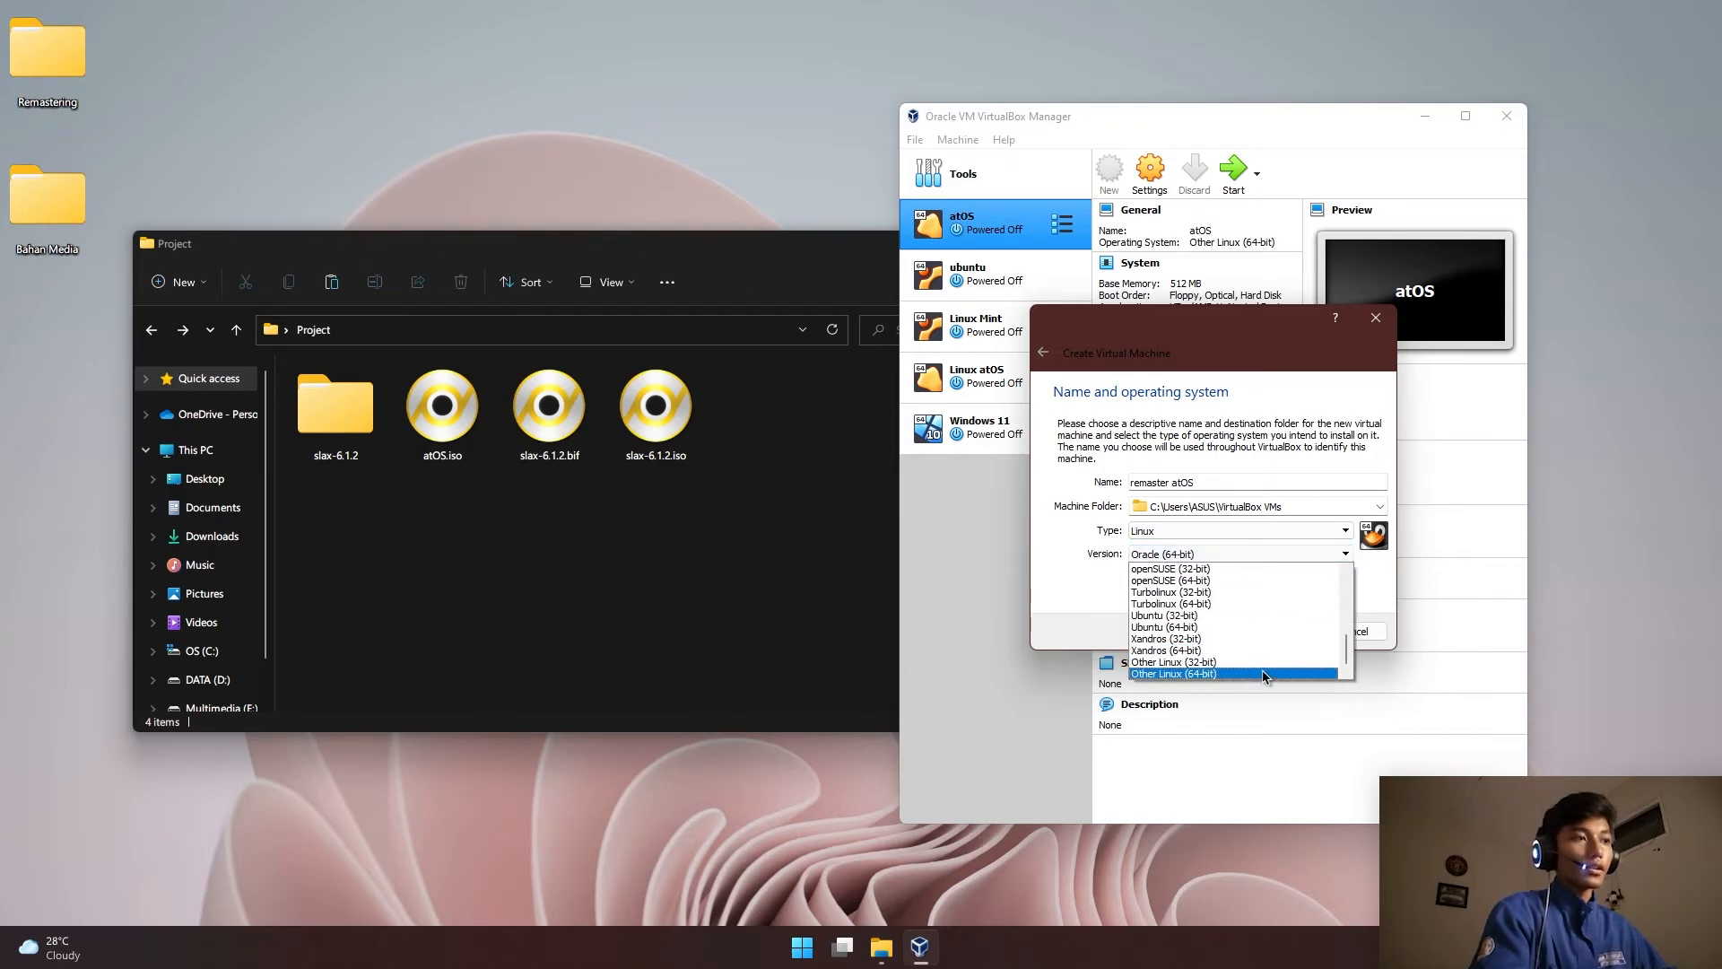
{"action": "left_click", "coordinate": [1235, 673]}
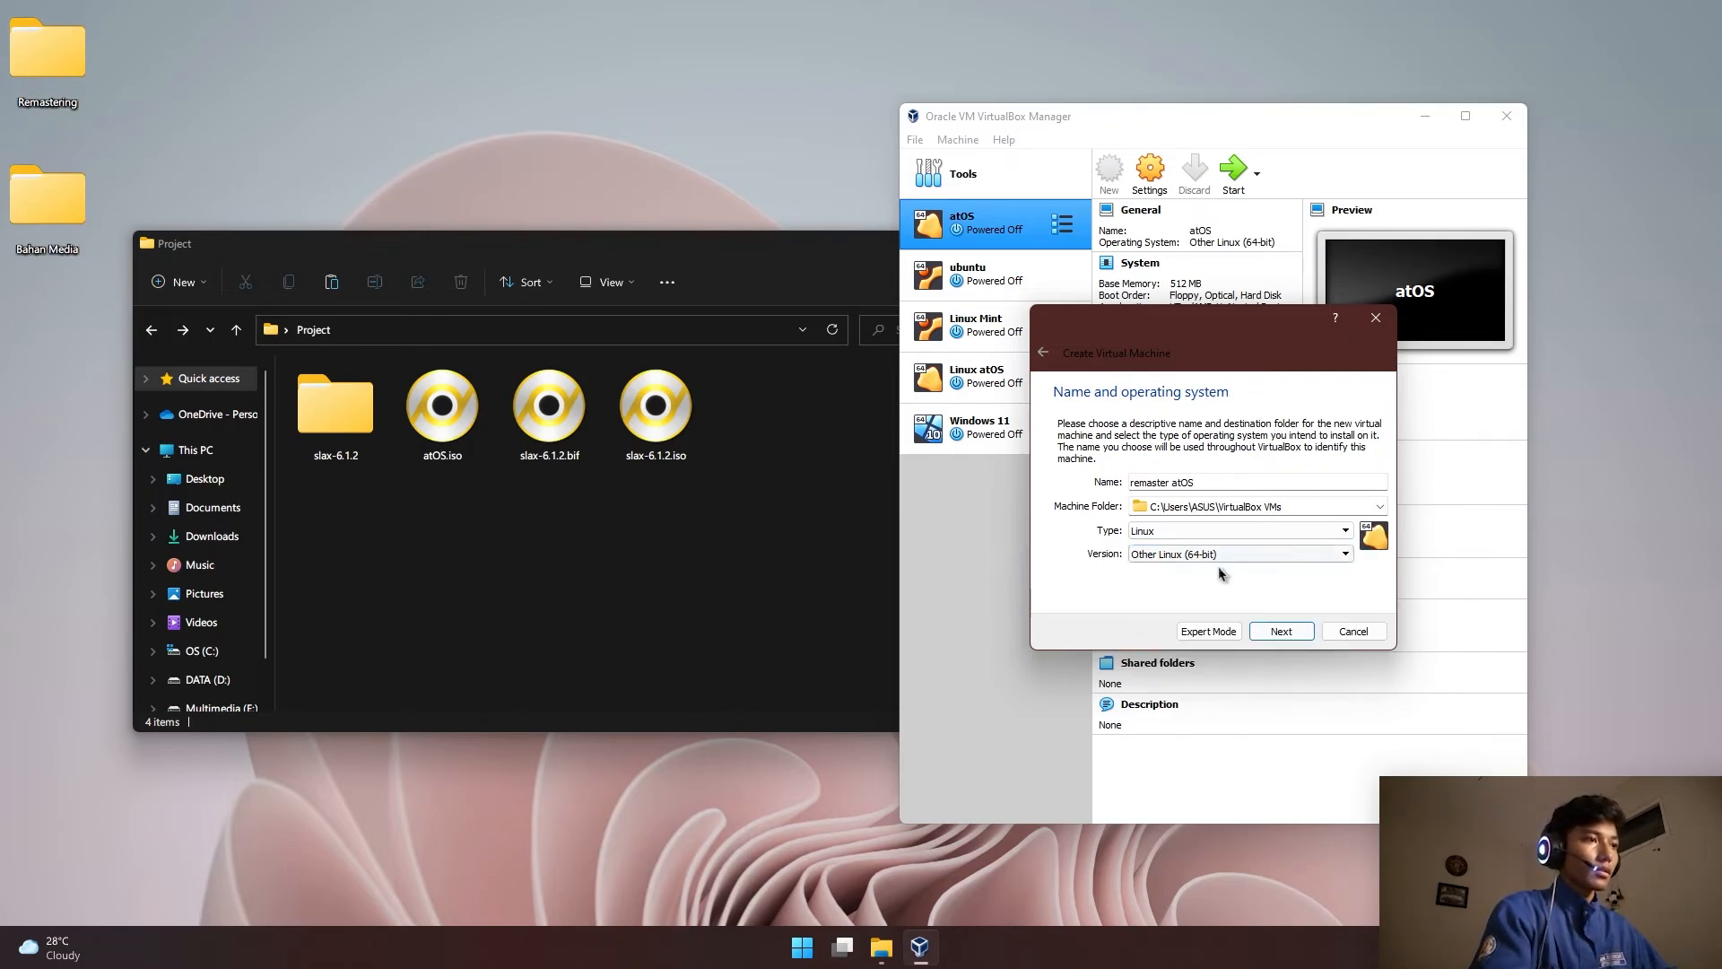
{"action": "left_click", "coordinate": [1282, 632]}
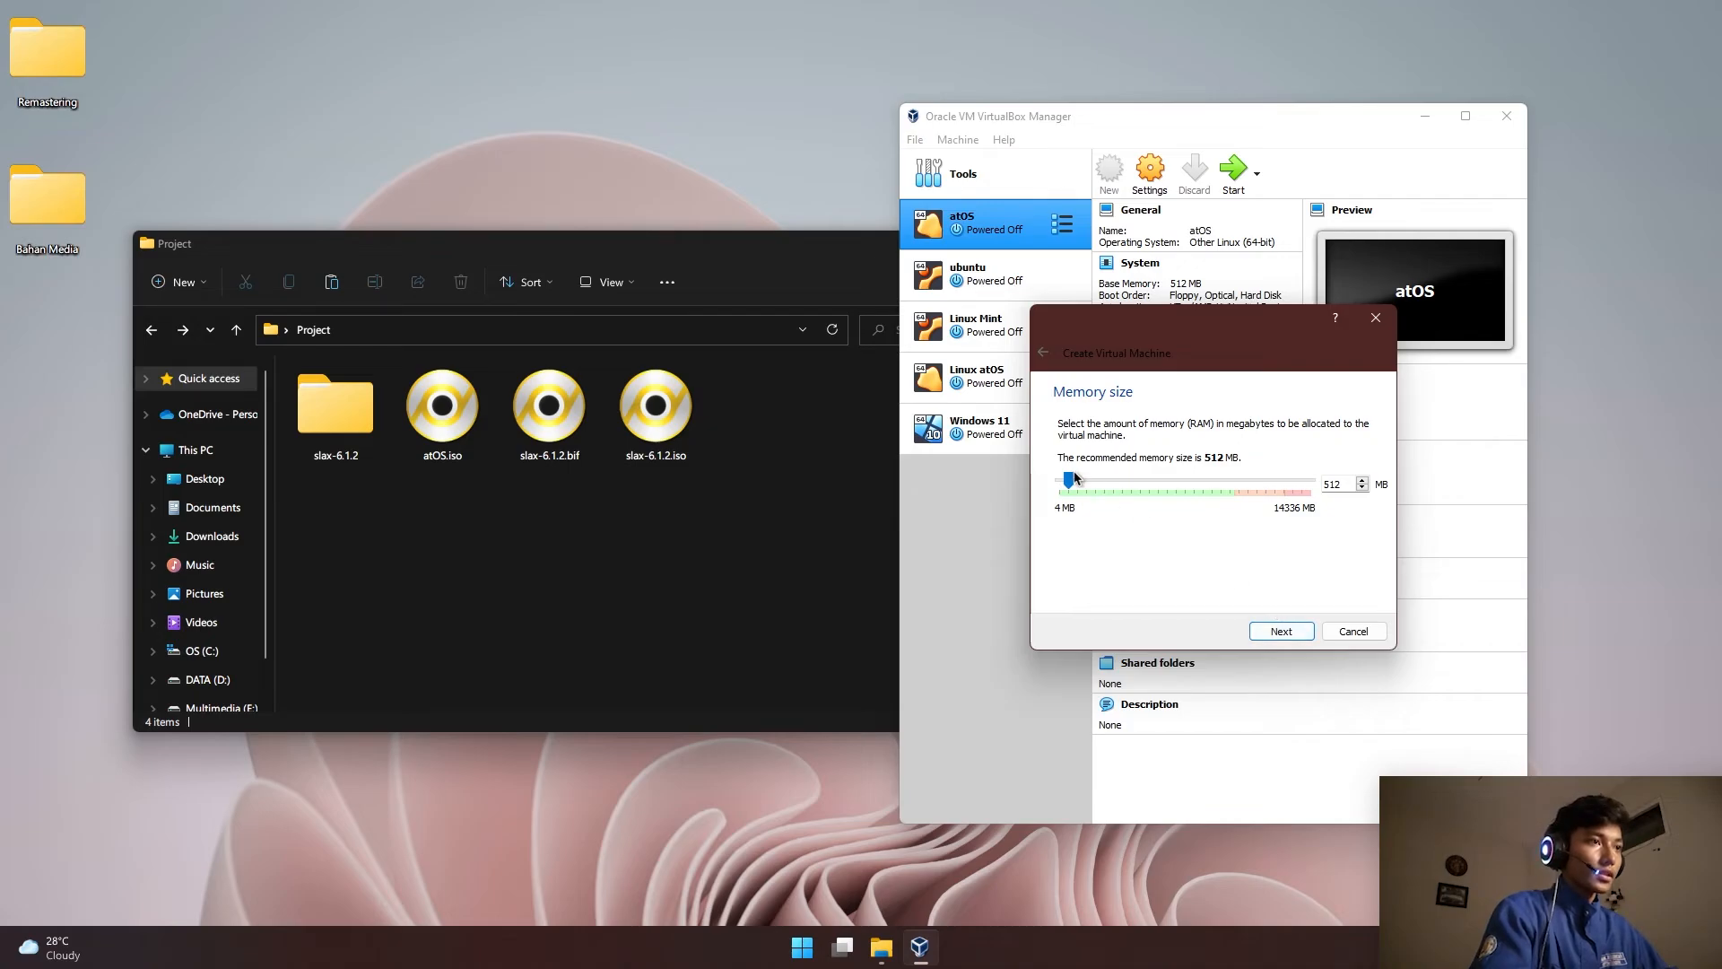
Allocate 4096 MB of memory and create the machine with a dynamically allocated 8.00 GB VDI hard disk
{"action": "left_click_drag", "start_coordinate": [1070, 484], "coordinate": [1135, 495]}
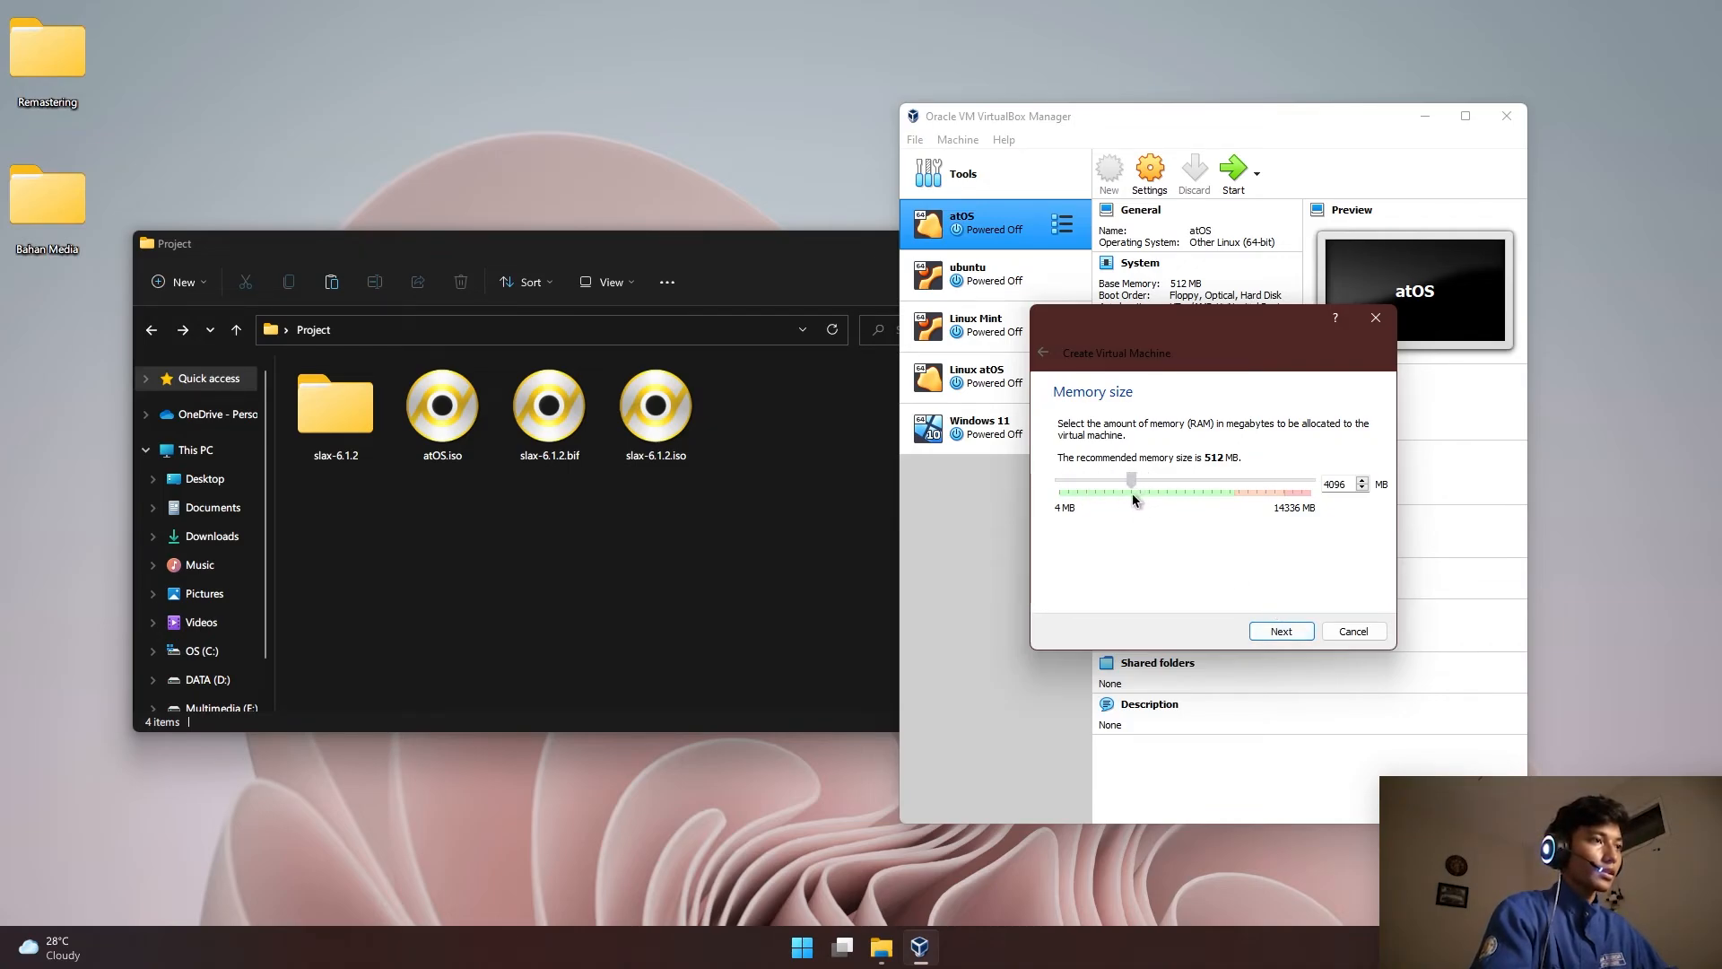
{"action": "left_click", "coordinate": [1289, 633]}
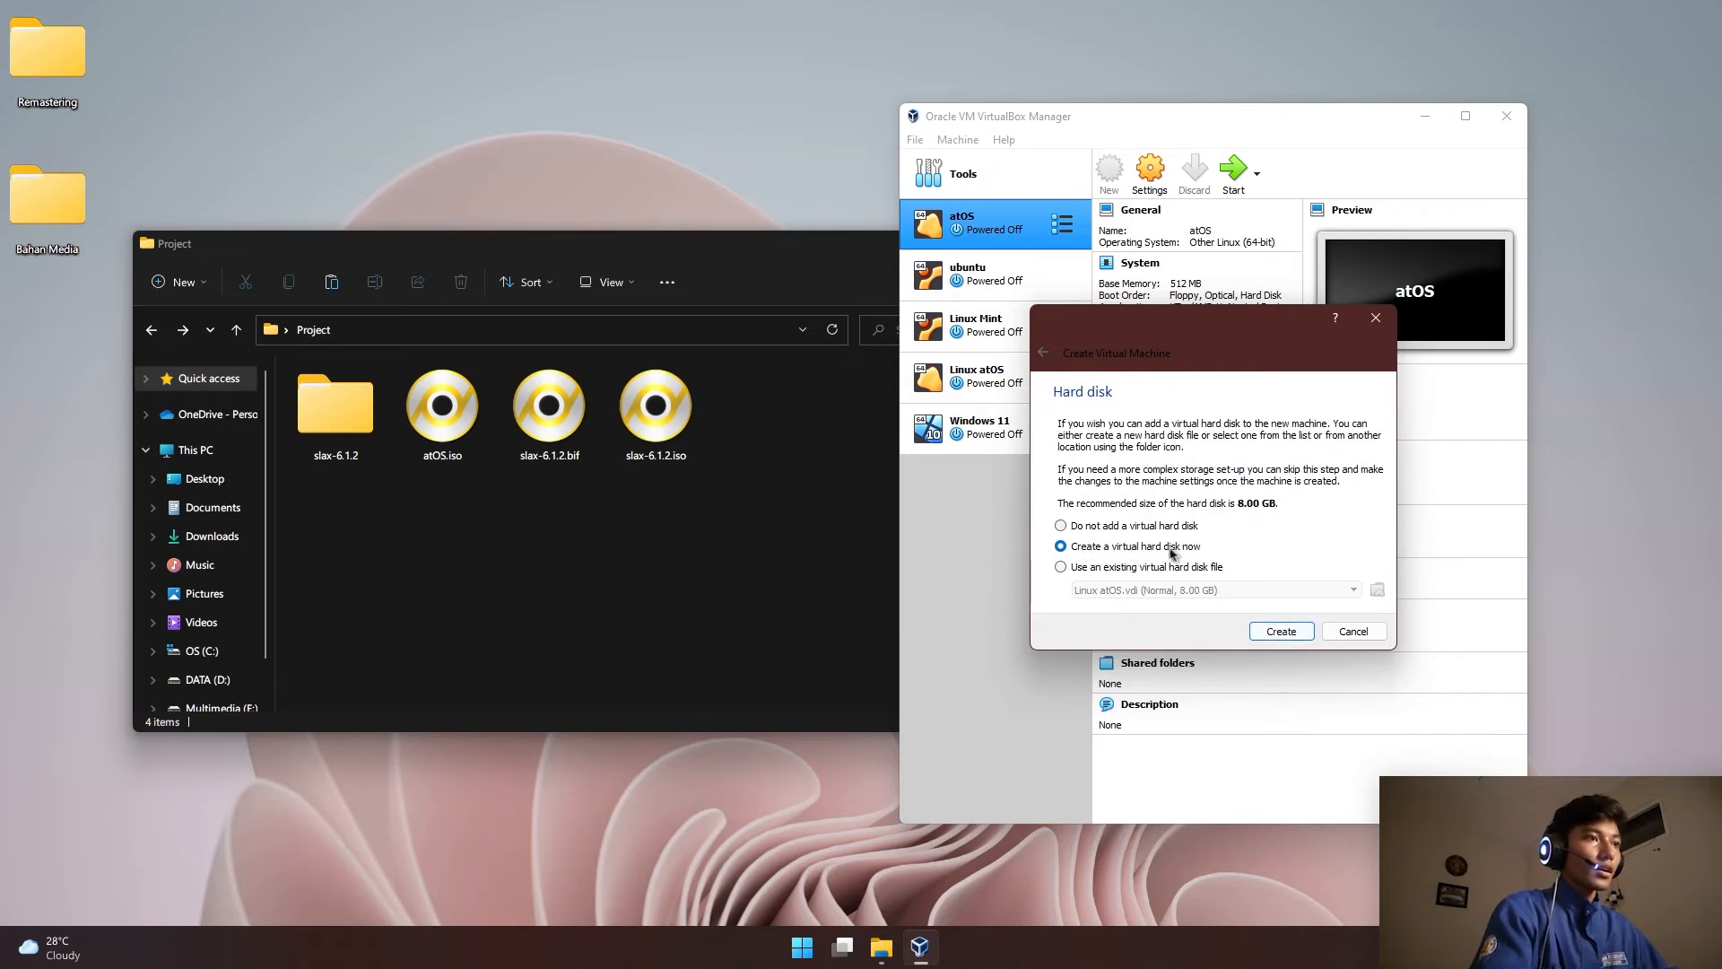
{"action": "left_click", "coordinate": [1283, 634]}
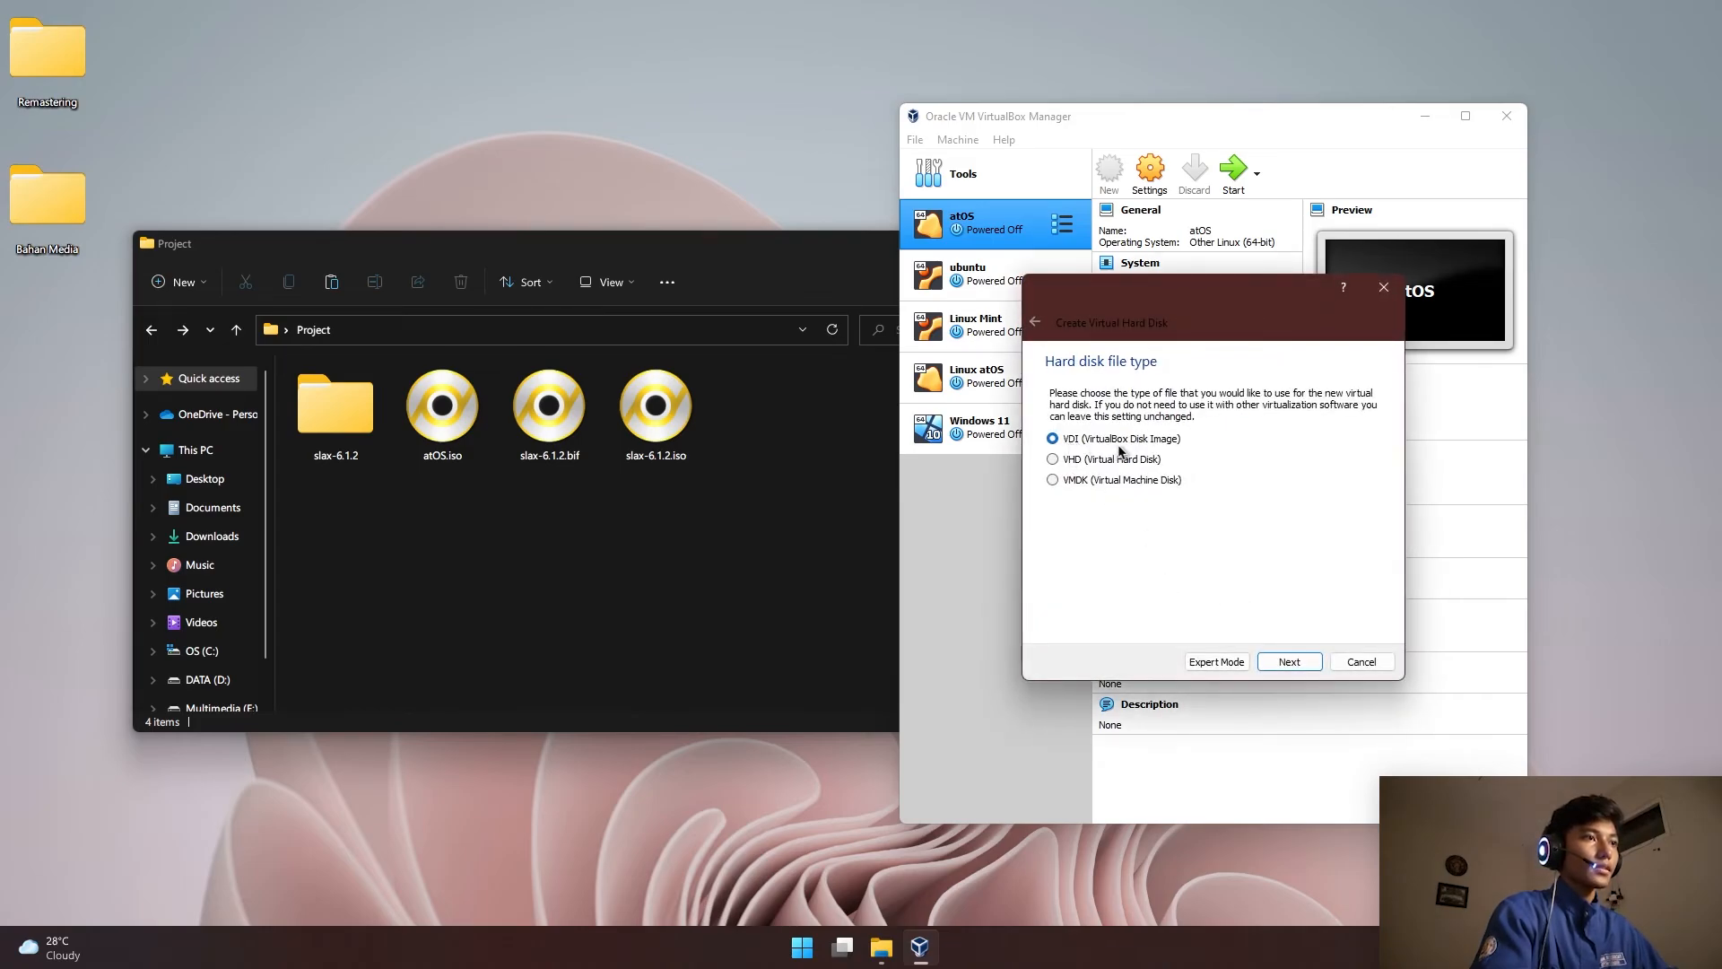
{"action": "left_click", "coordinate": [1302, 666]}
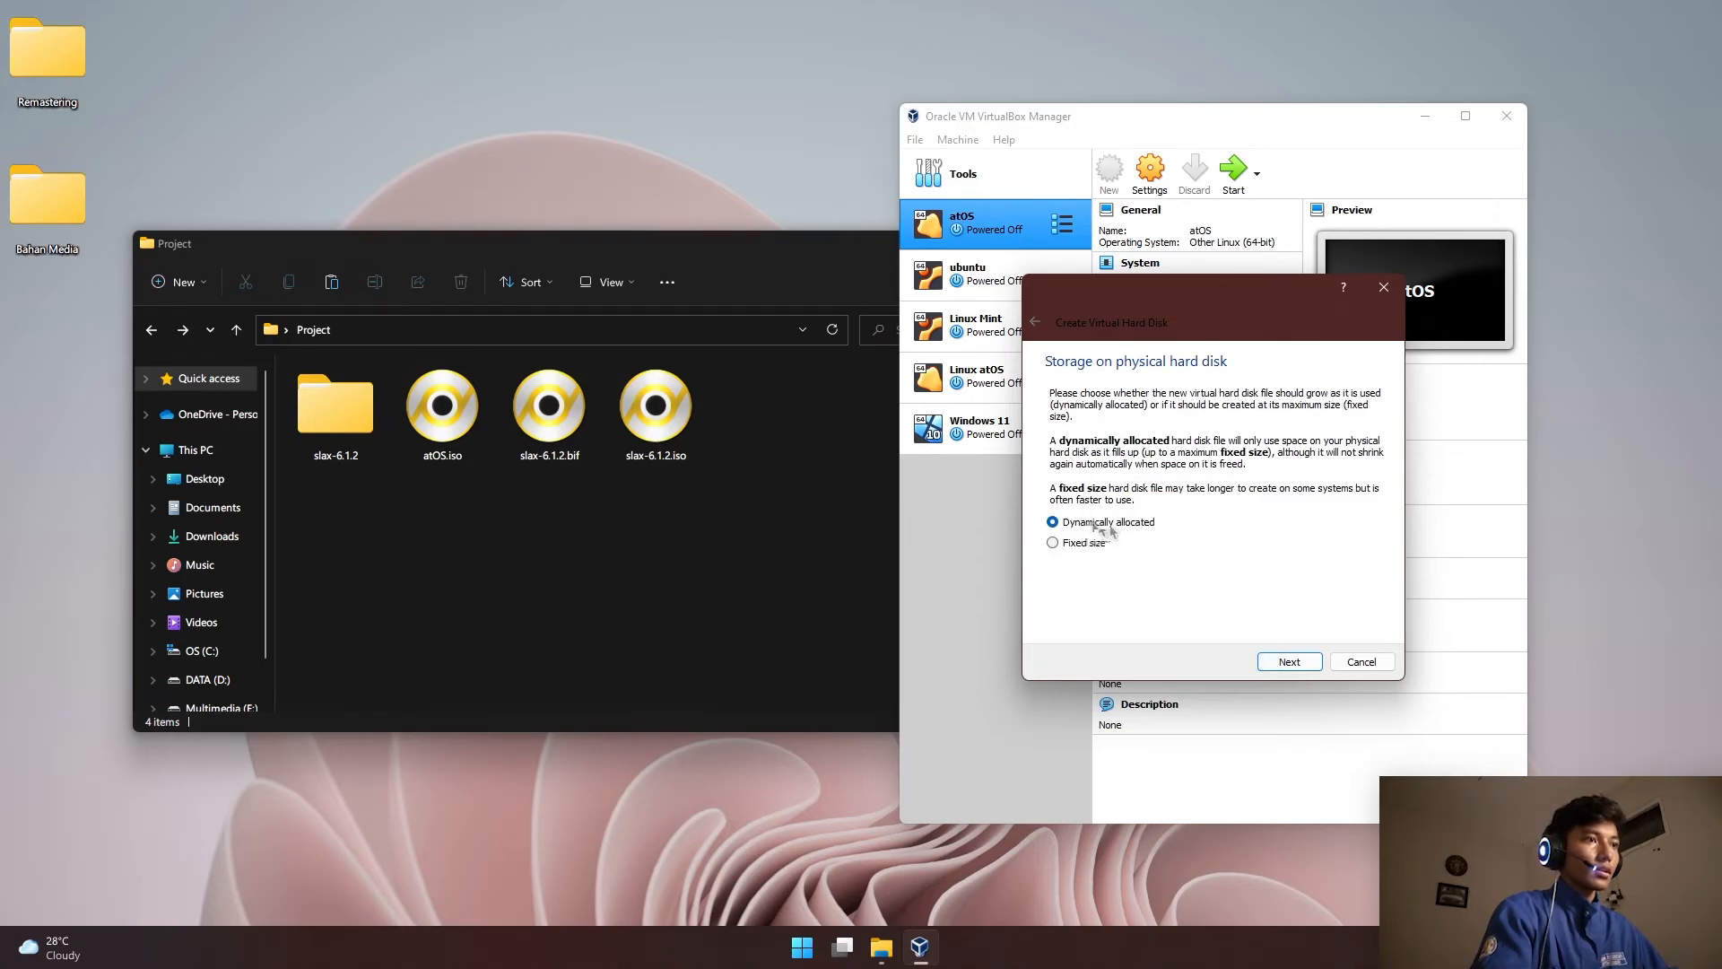
{"action": "left_click", "coordinate": [1303, 666]}
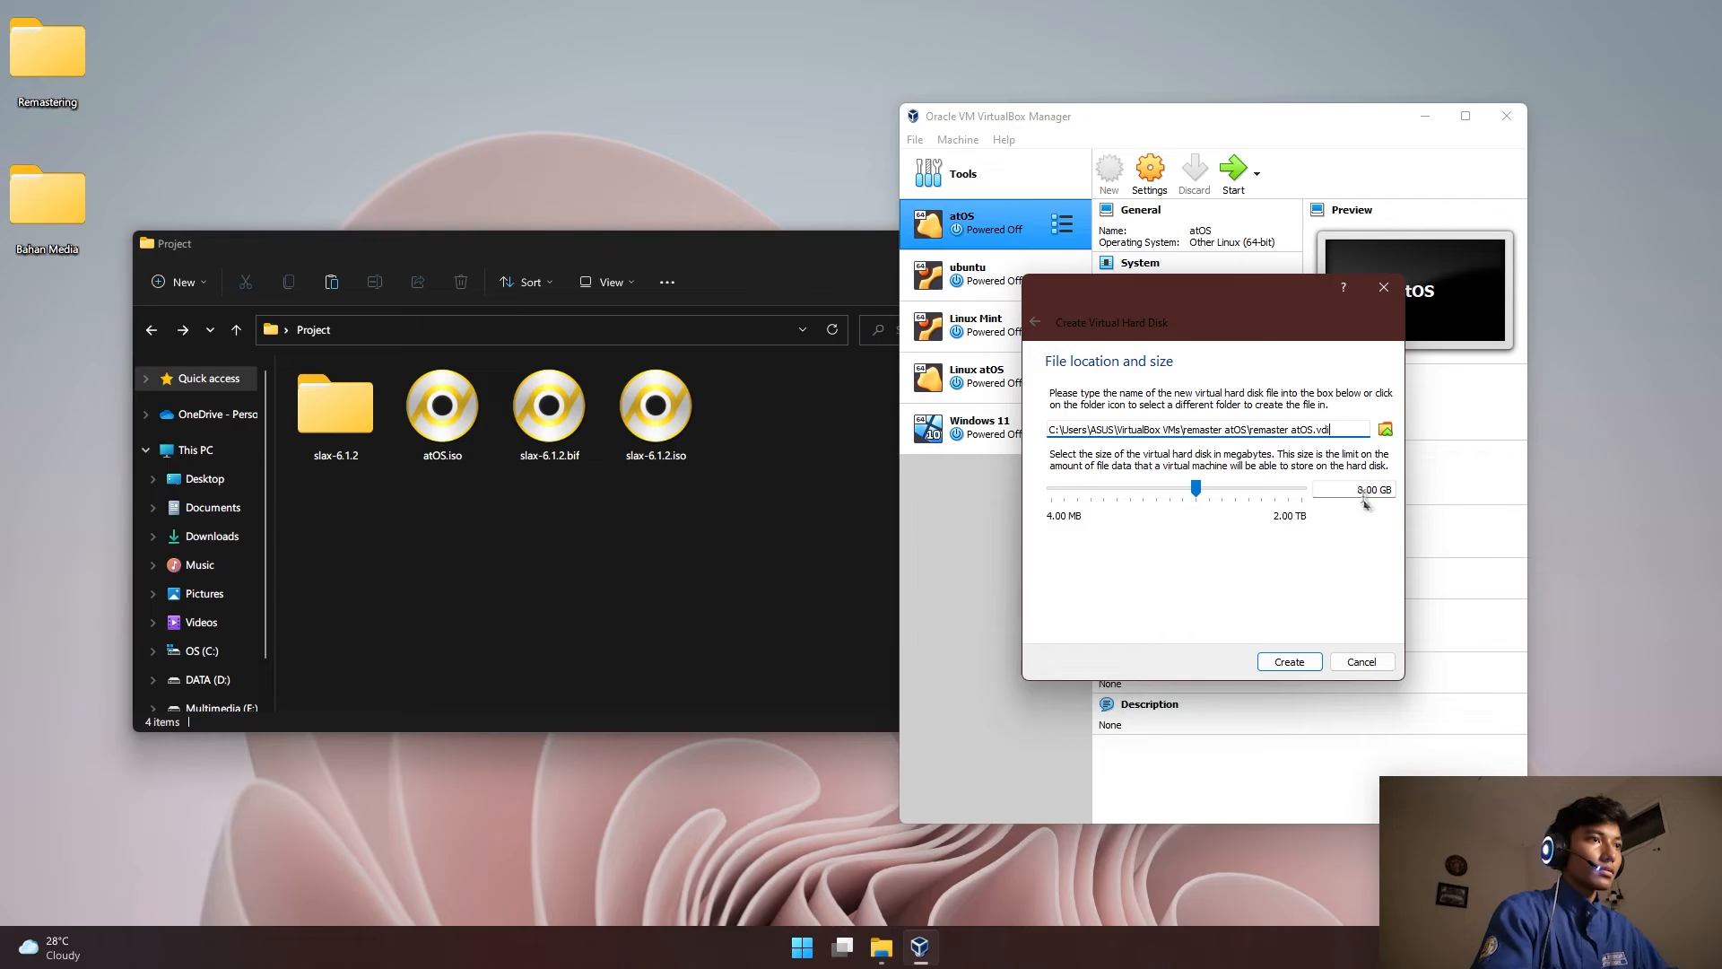
{"action": "left_click", "coordinate": [1294, 664]}
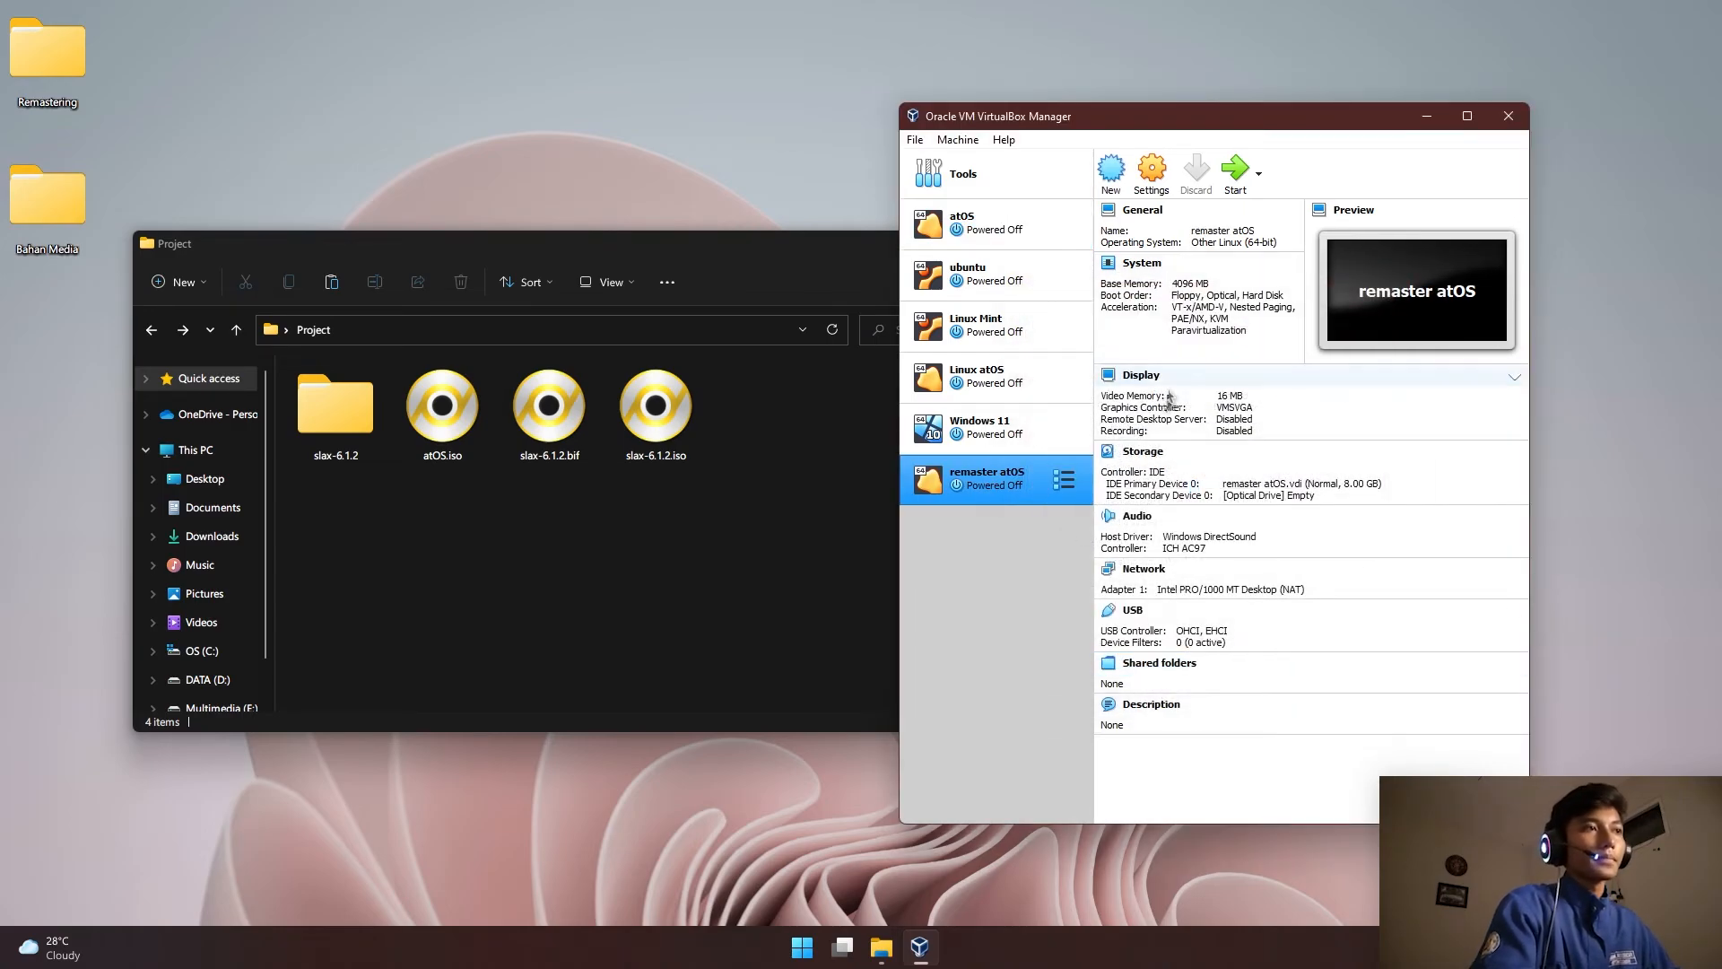
Attach atOS.iso from the Project folder on the Desktop to the empty optical drive of remaster atOS
{"action": "left_click", "coordinate": [1155, 185]}
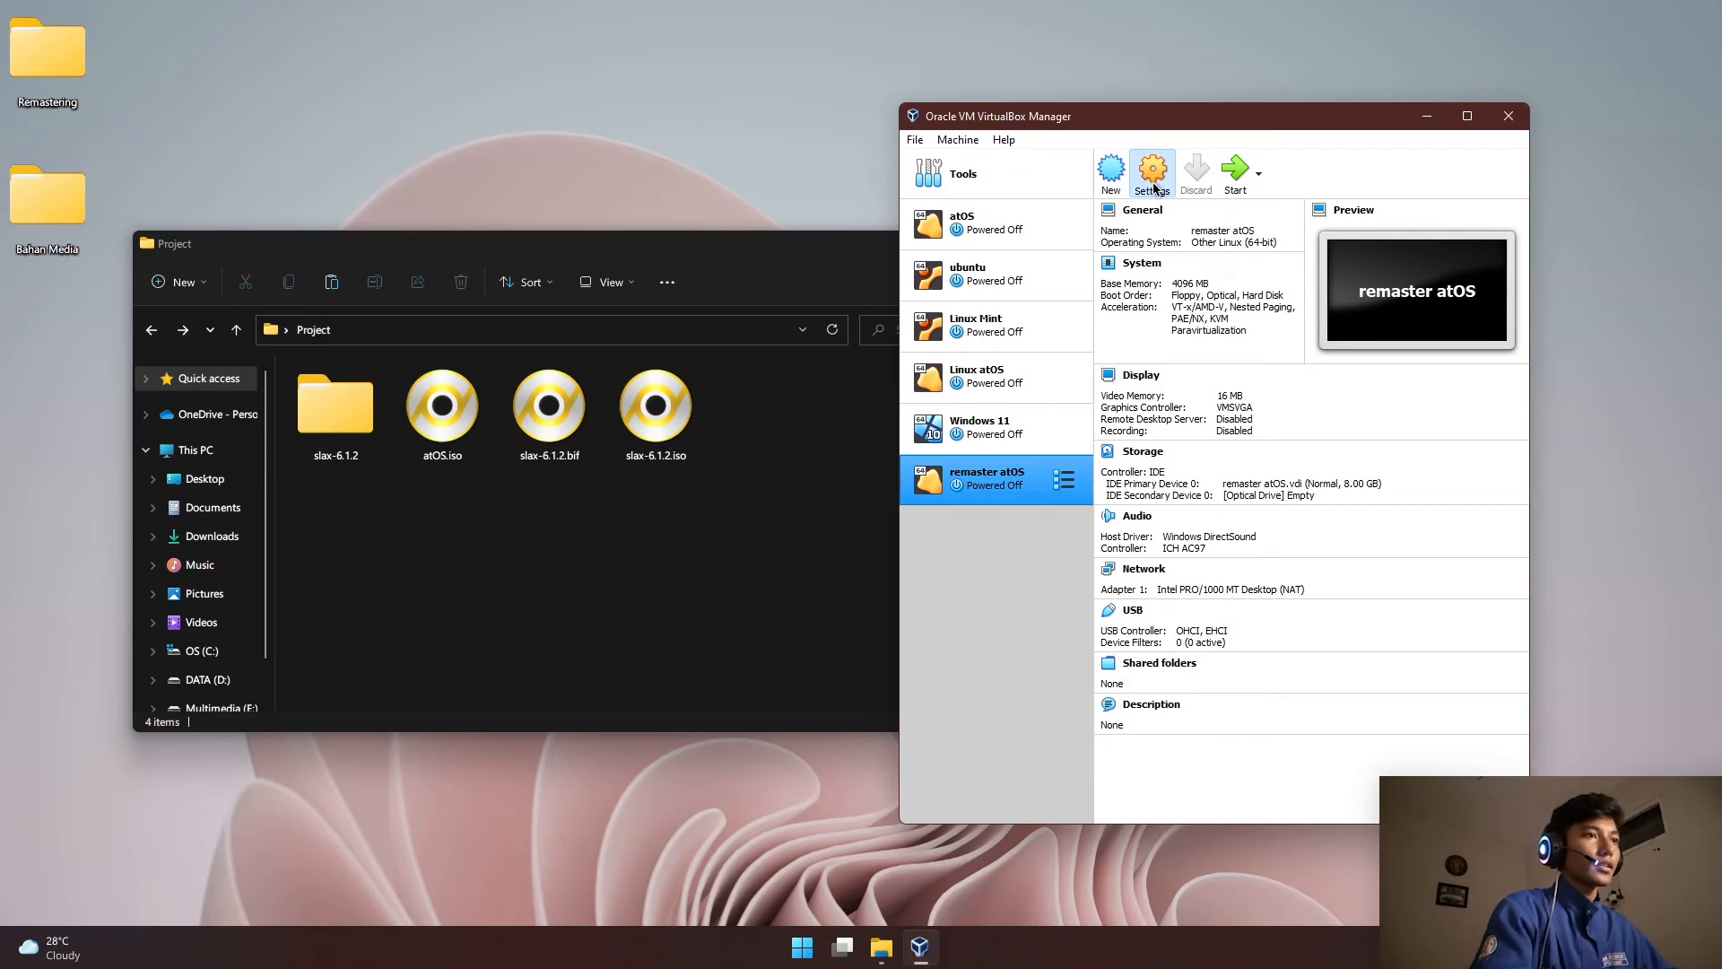
{"action": "left_click", "coordinate": [987, 365]}
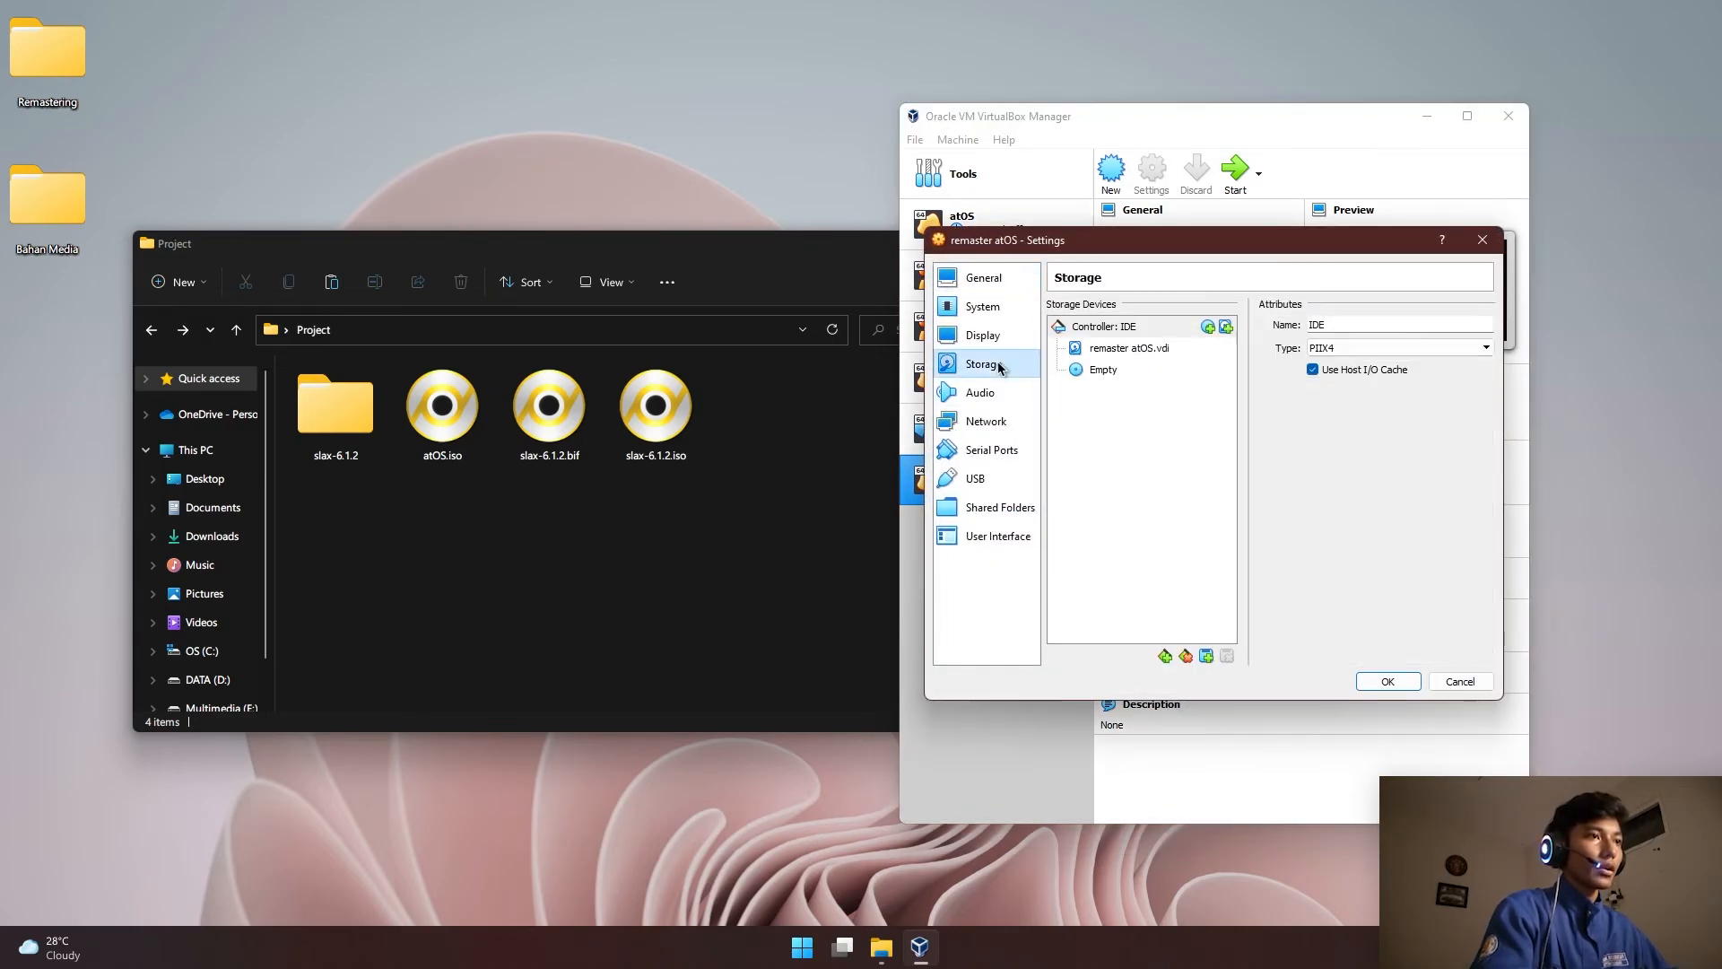
{"action": "left_click", "coordinate": [1103, 370]}
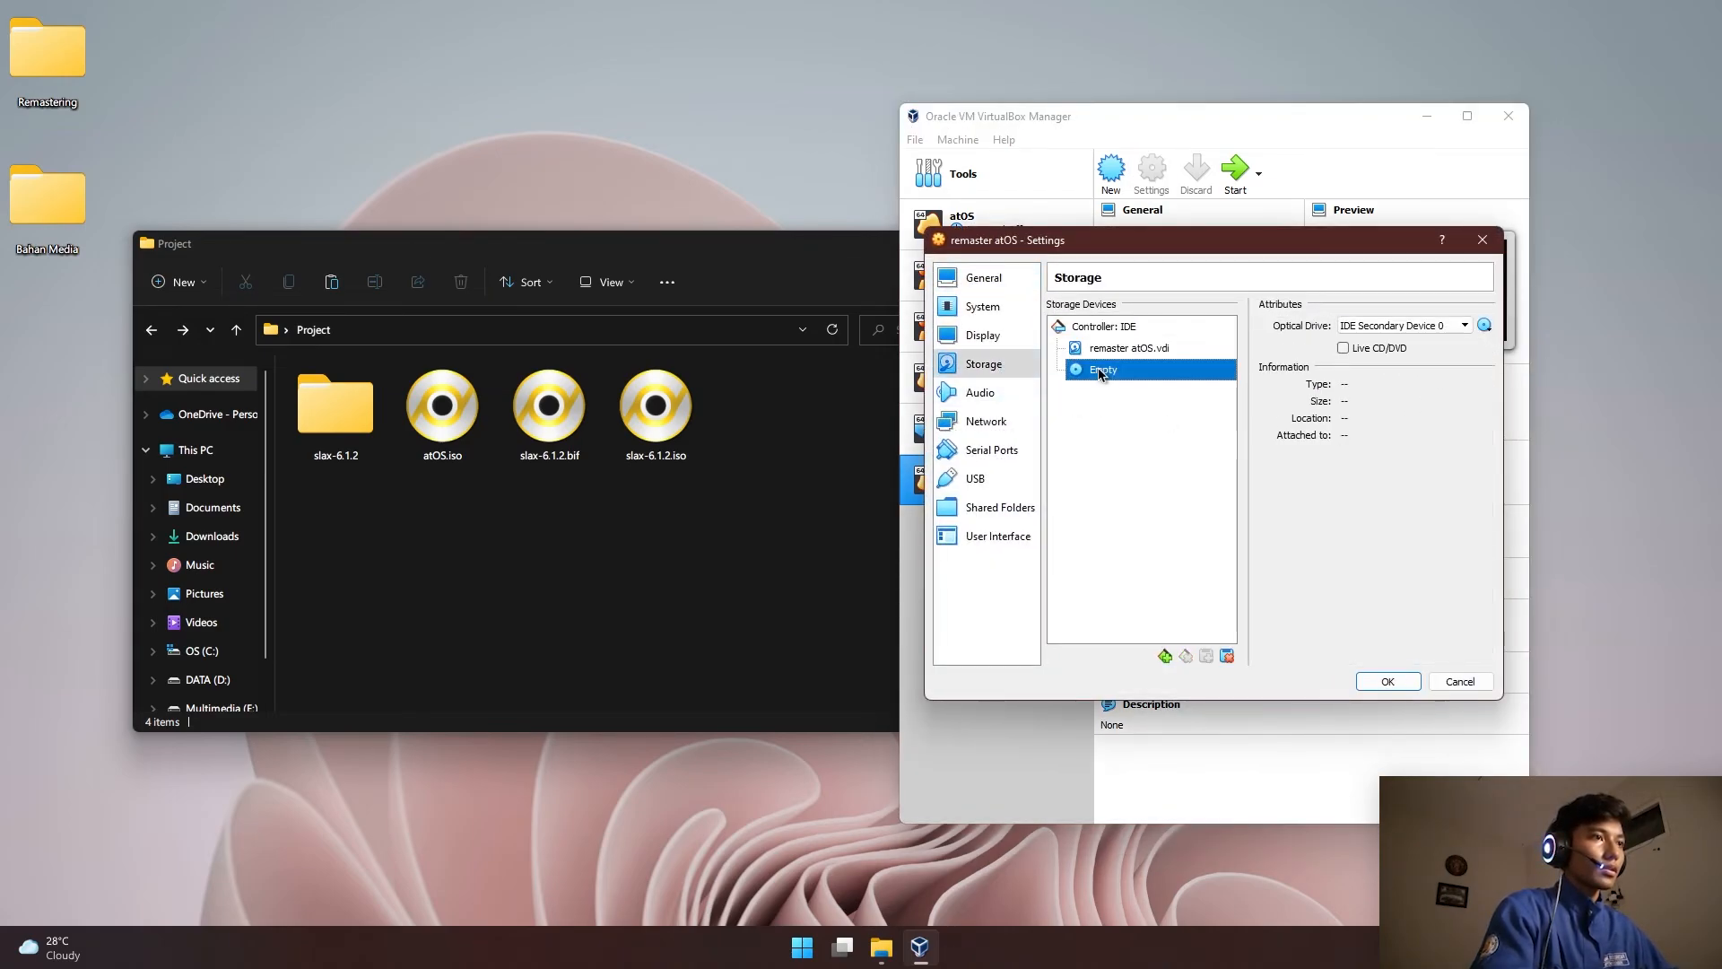
{"action": "left_click", "coordinate": [1484, 325]}
{"action": "left_click", "coordinate": [1508, 377]}
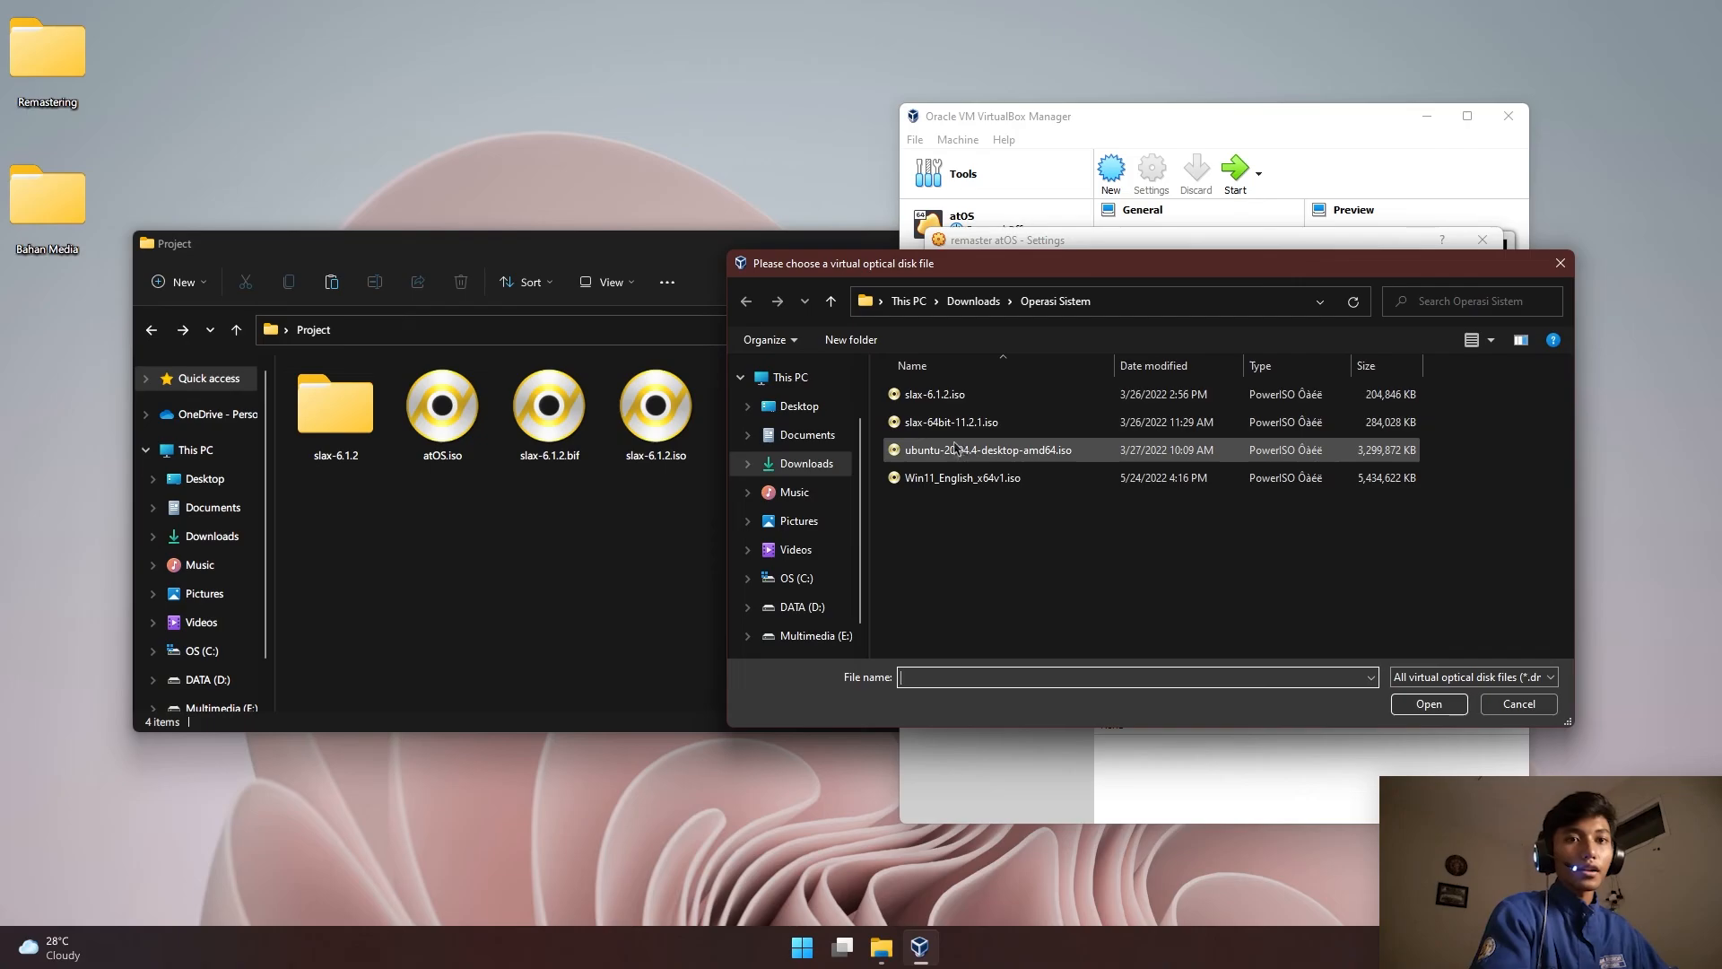
{"action": "left_click", "coordinate": [973, 301]}
{"action": "left_click", "coordinate": [801, 406]}
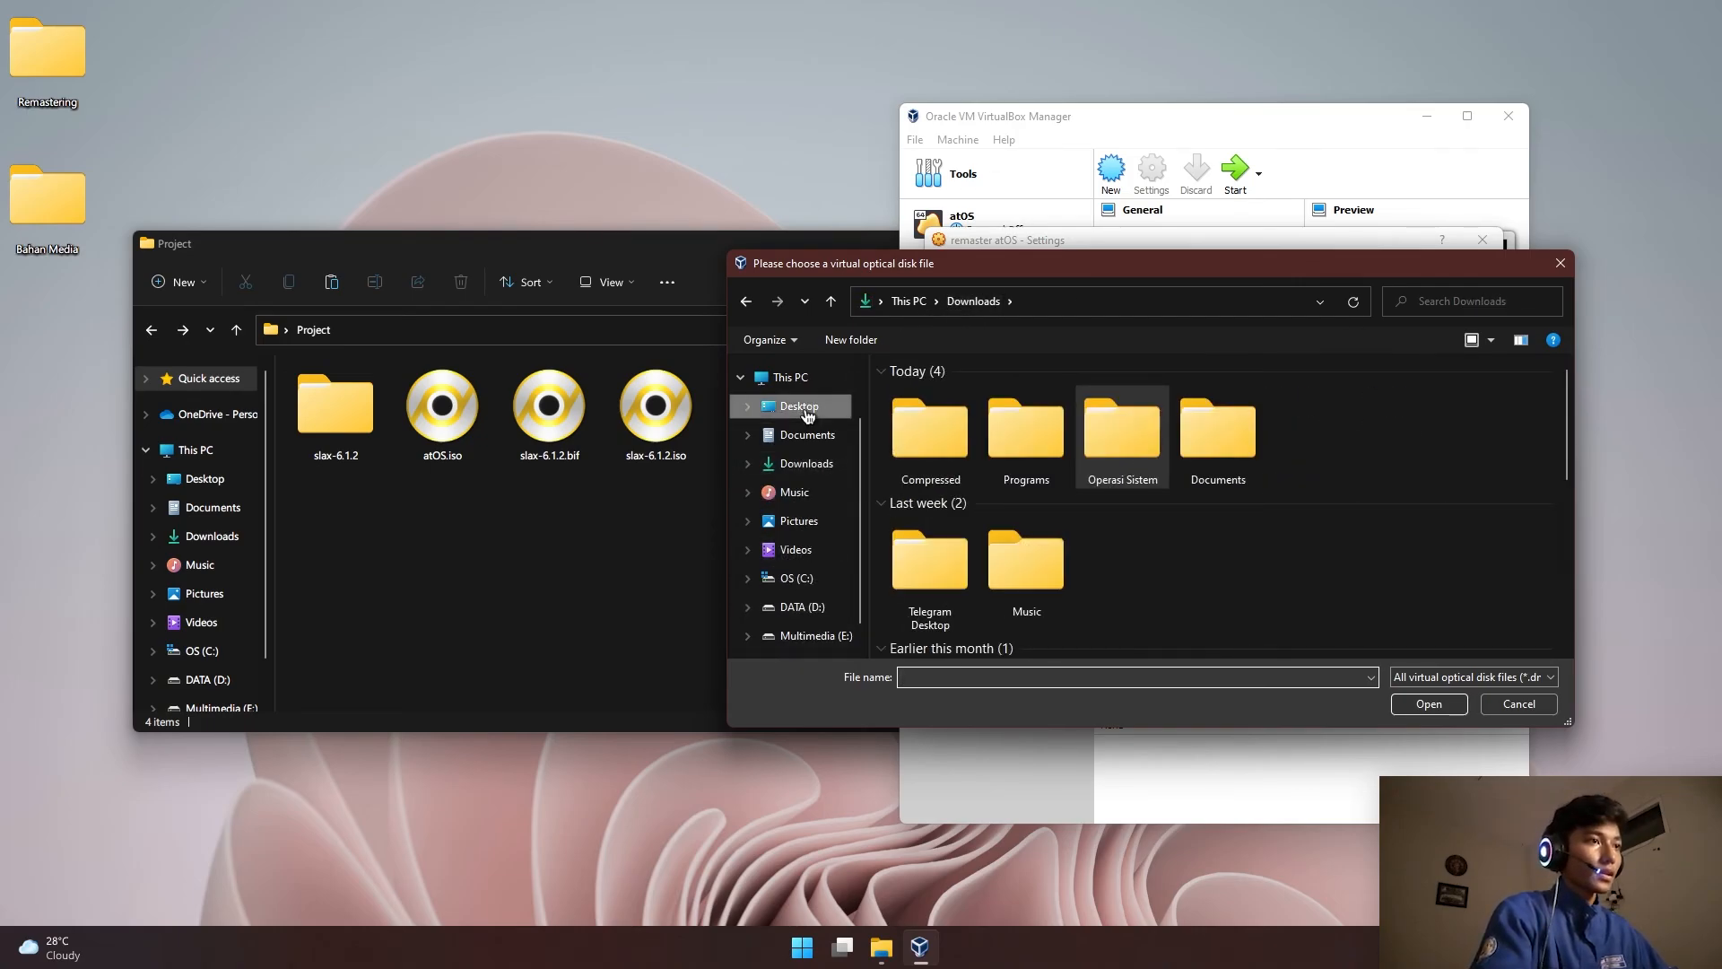
{"action": "double_click", "coordinate": [1048, 434]}
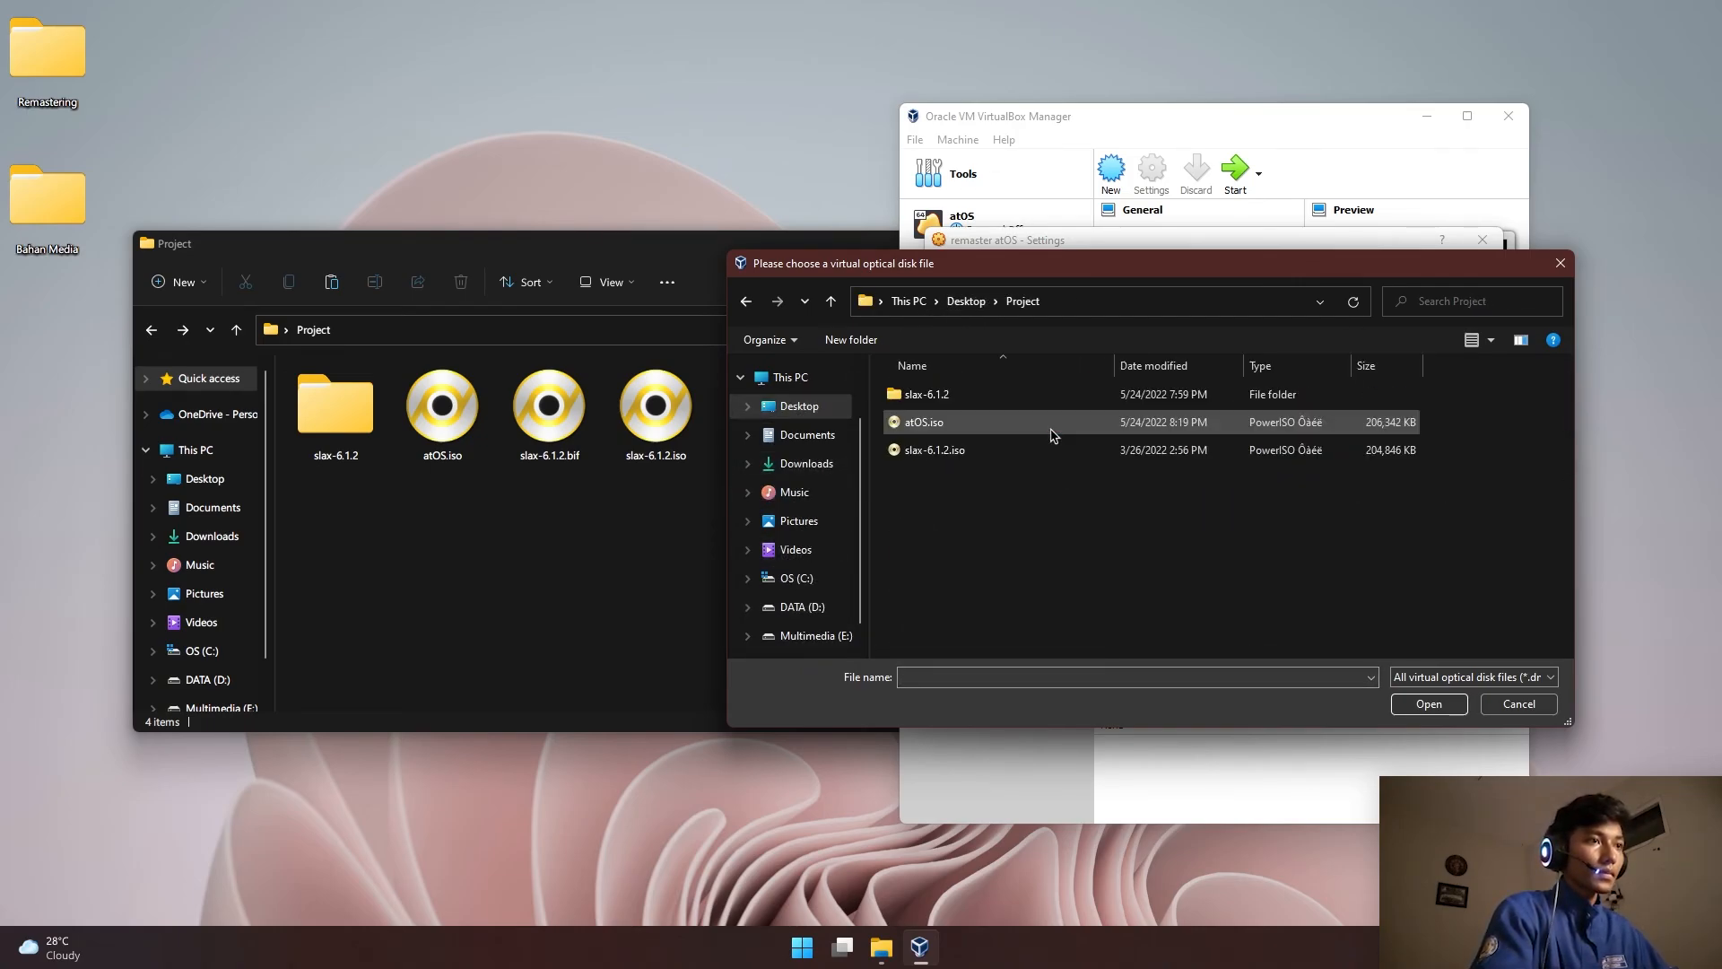
{"action": "left_click", "coordinate": [1038, 429]}
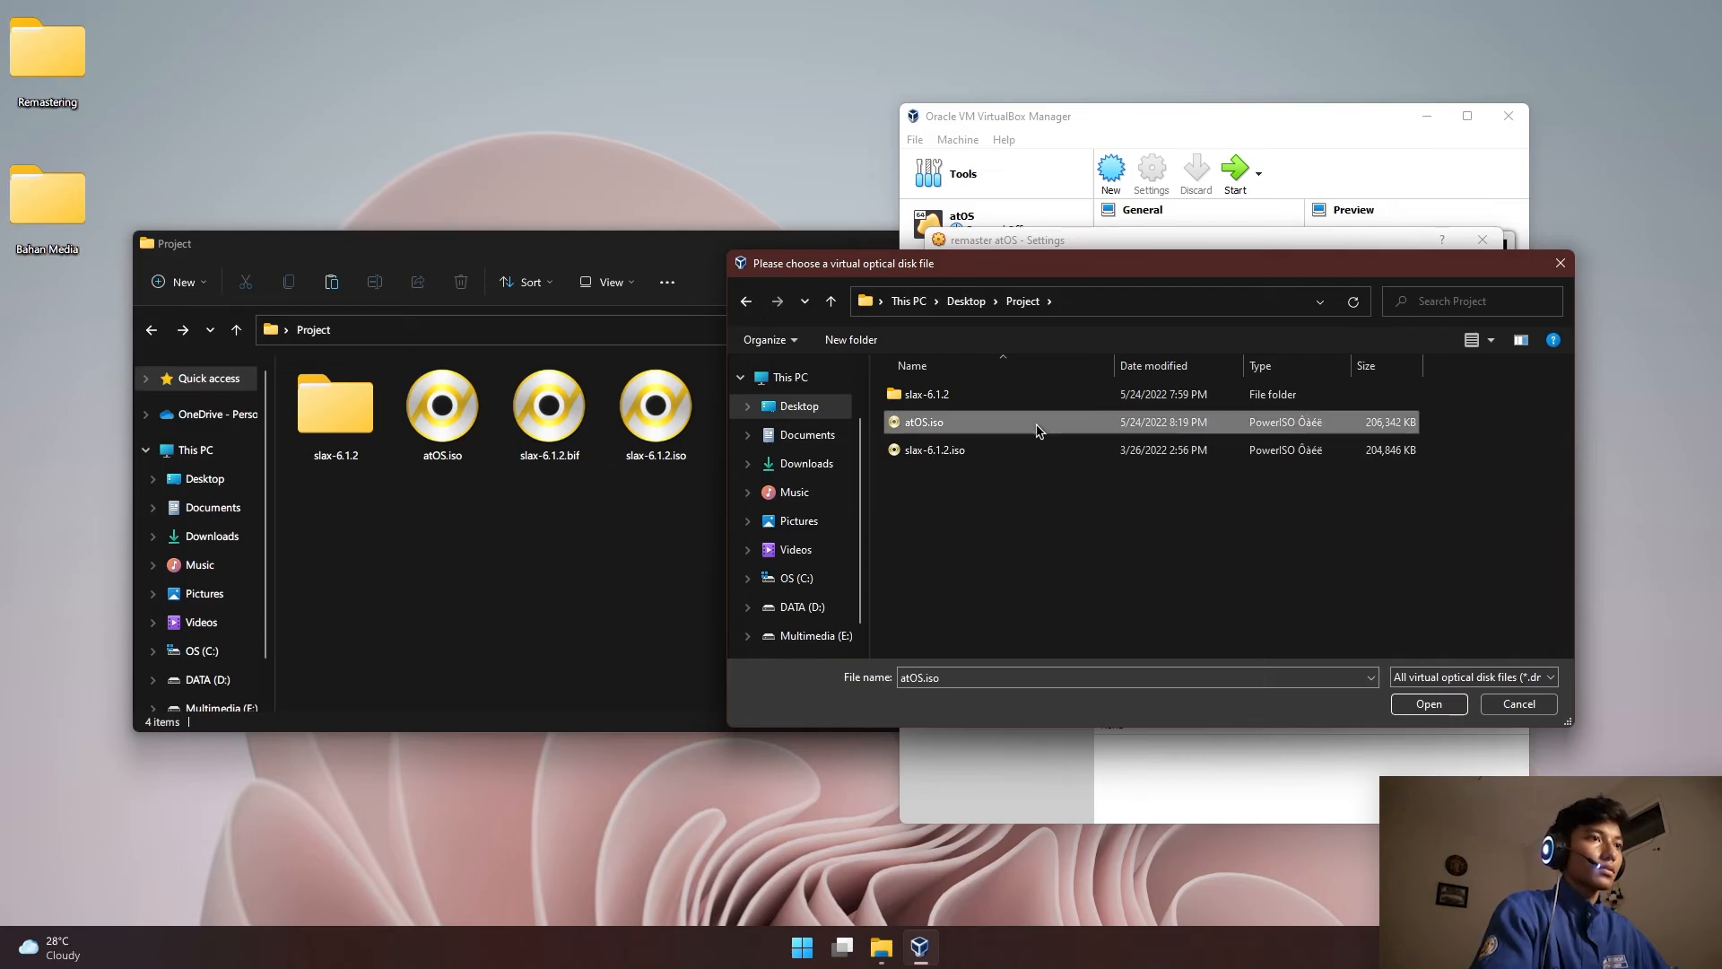
{"action": "left_click", "coordinate": [1426, 704]}
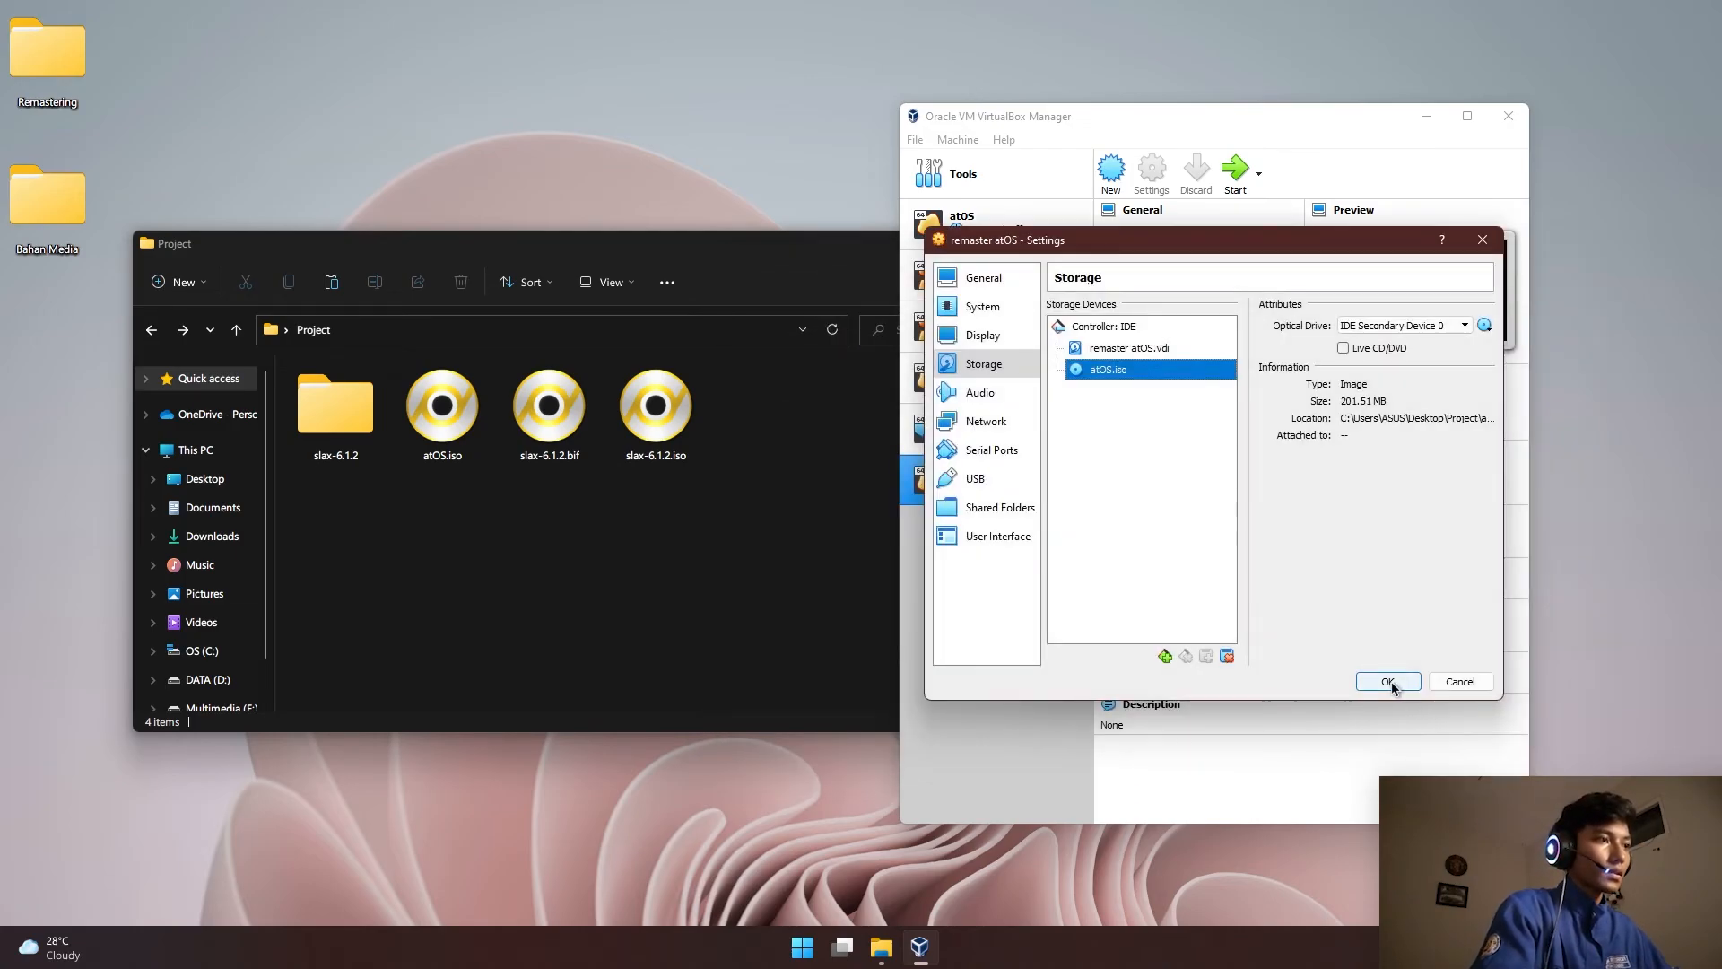
{"action": "left_click", "coordinate": [1387, 682]}
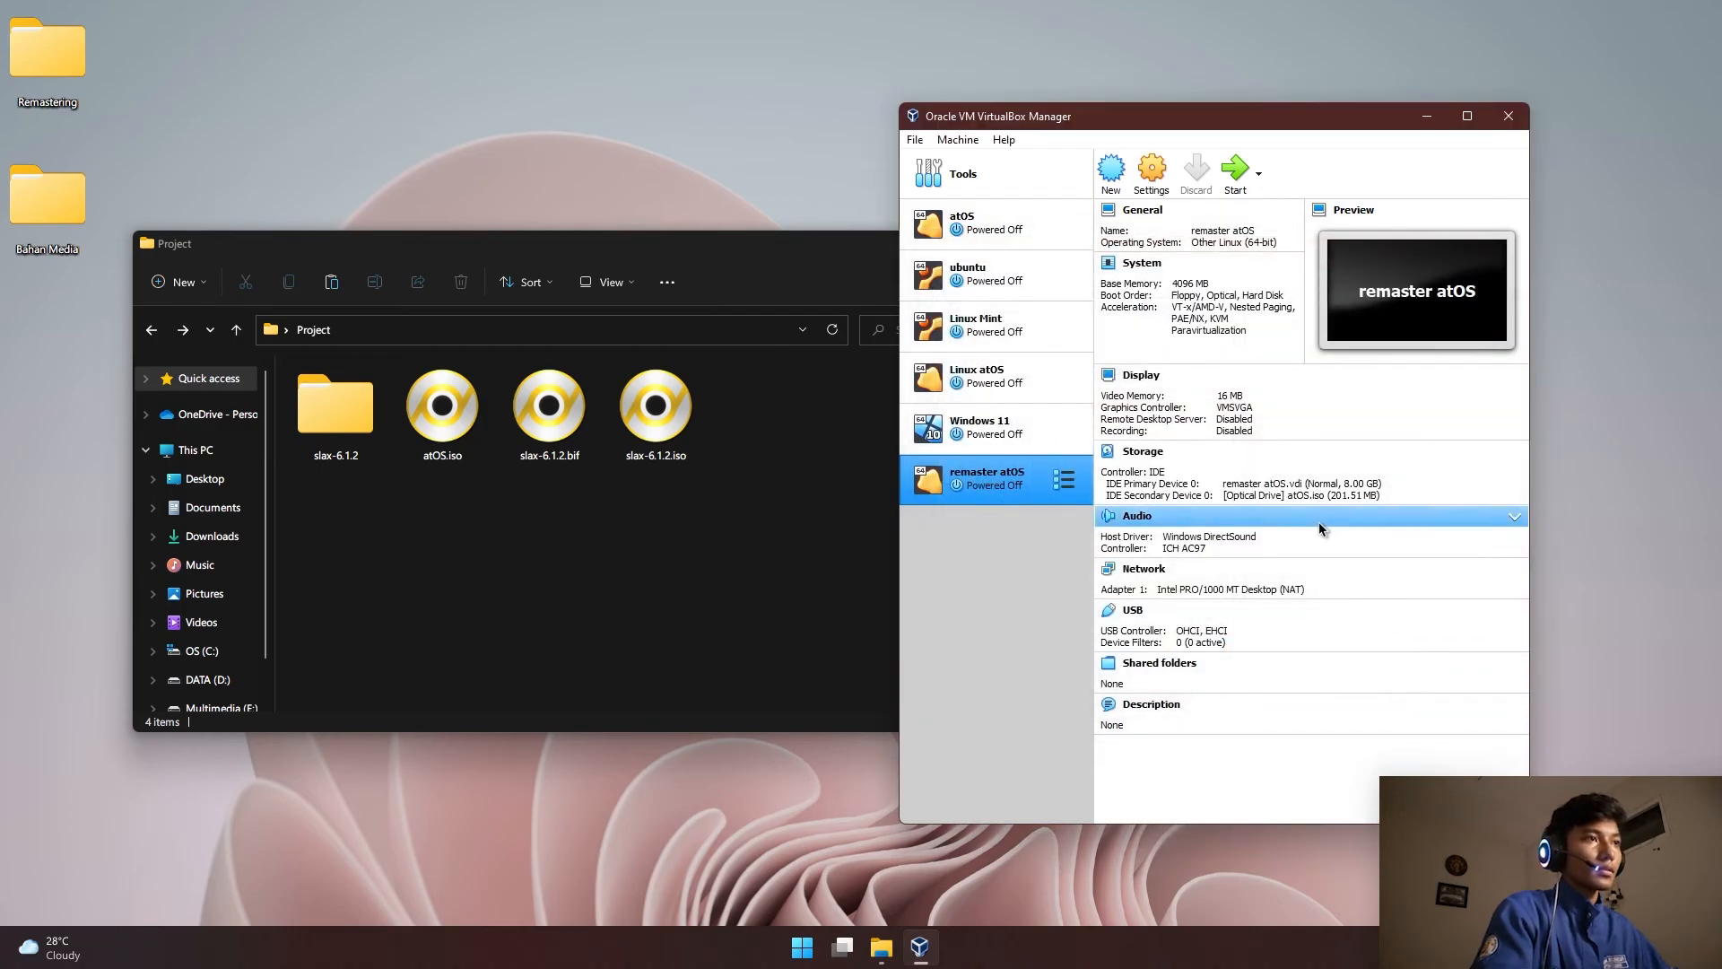
Start the remaster atOS machine and boot it in Slax Graphics mode (KDE)
{"action": "left_click", "coordinate": [1242, 178]}
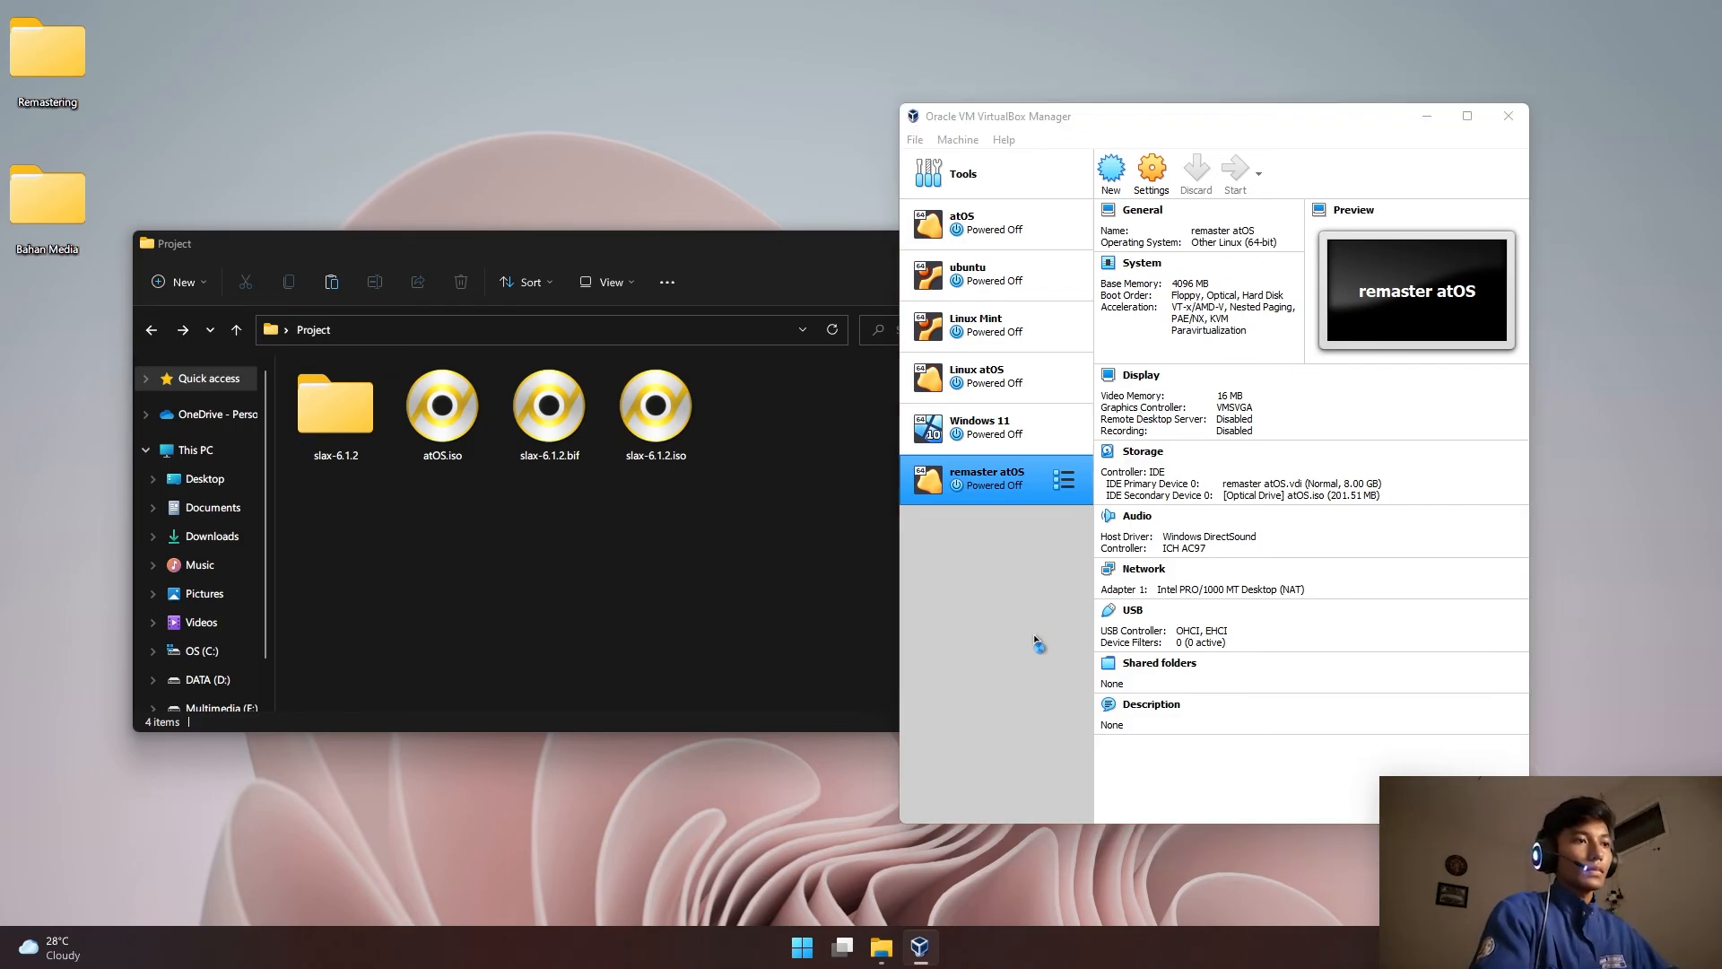
{"action": "left_click_drag", "start_coordinate": [994, 160], "coordinate": [866, 173]}
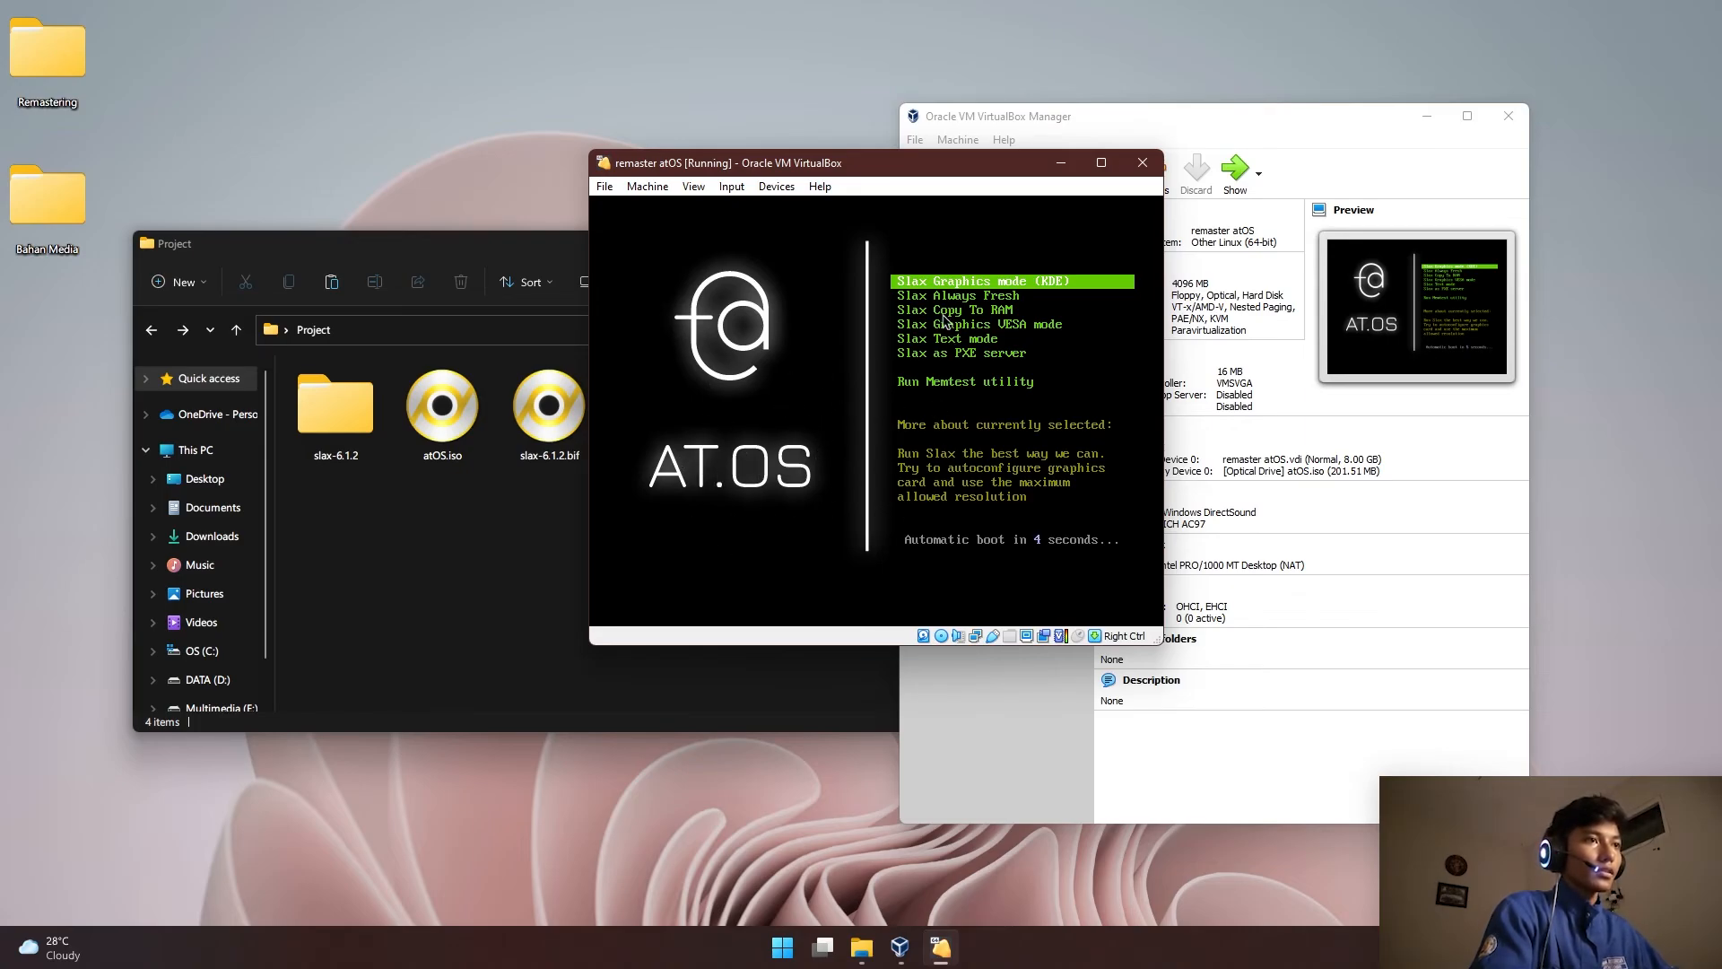
{"action": "key", "text": "Return"}
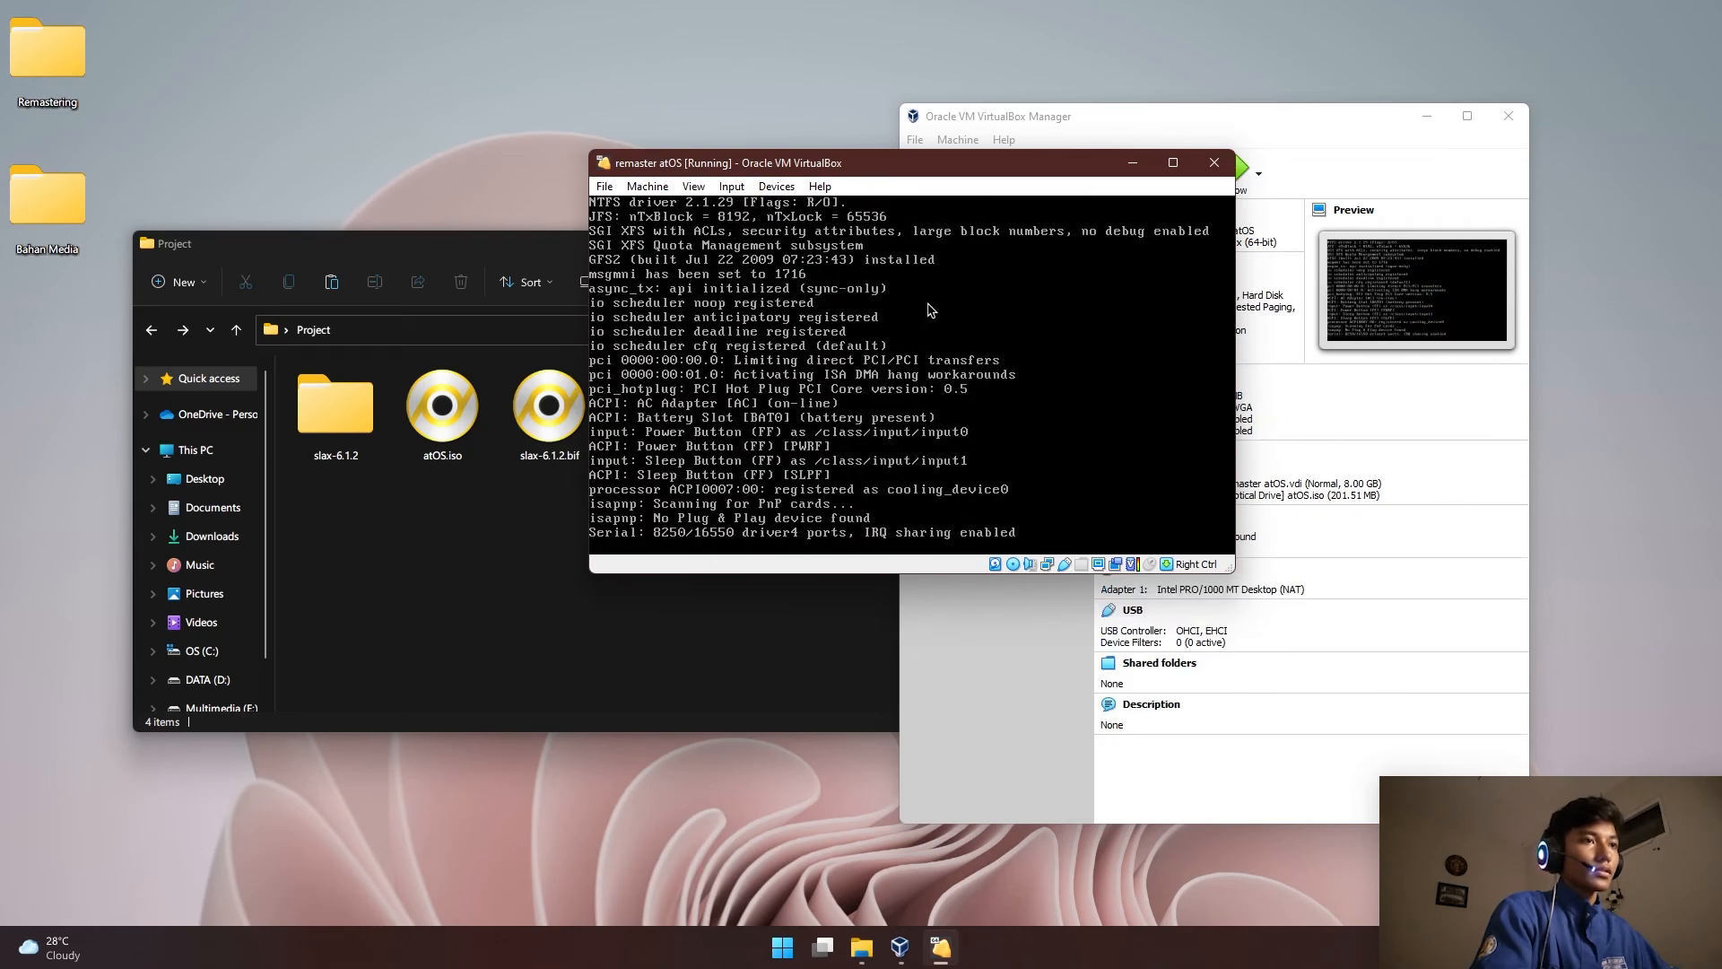
{"action": "left_click_drag", "start_coordinate": [904, 171], "coordinate": [875, 194]}
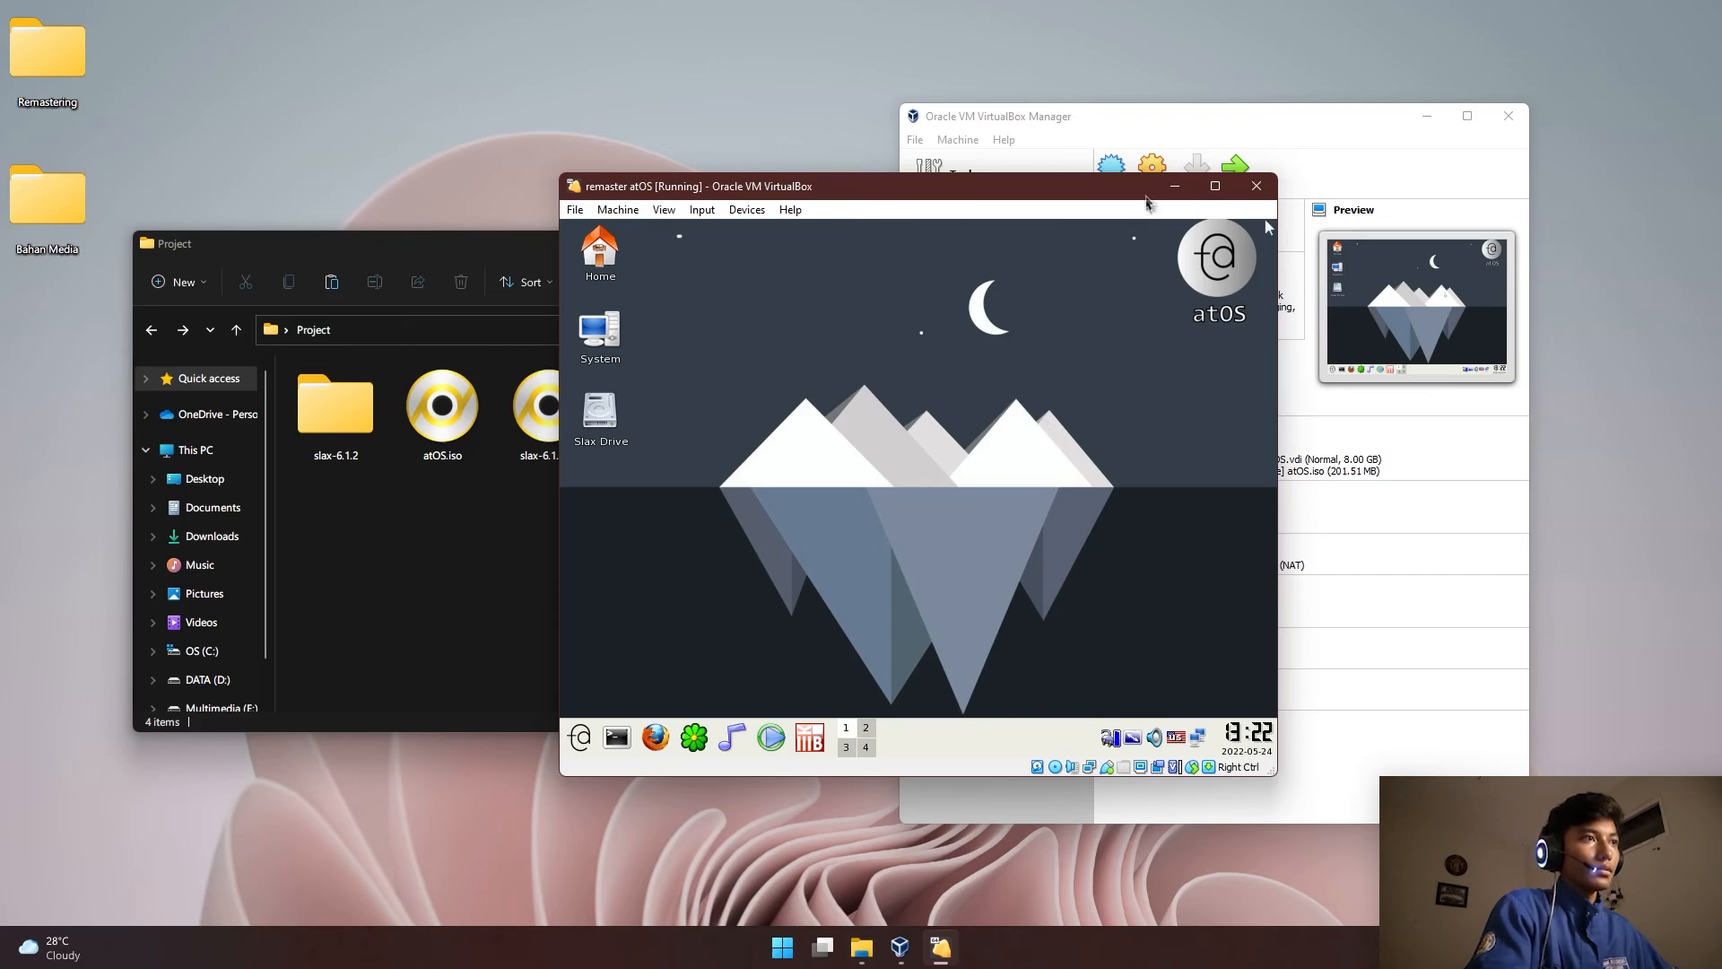
Check the customised desktop, K Menu and End Session dialog in the running system, then cancel the logout
{"action": "mouse_move", "coordinate": [1220, 195]}
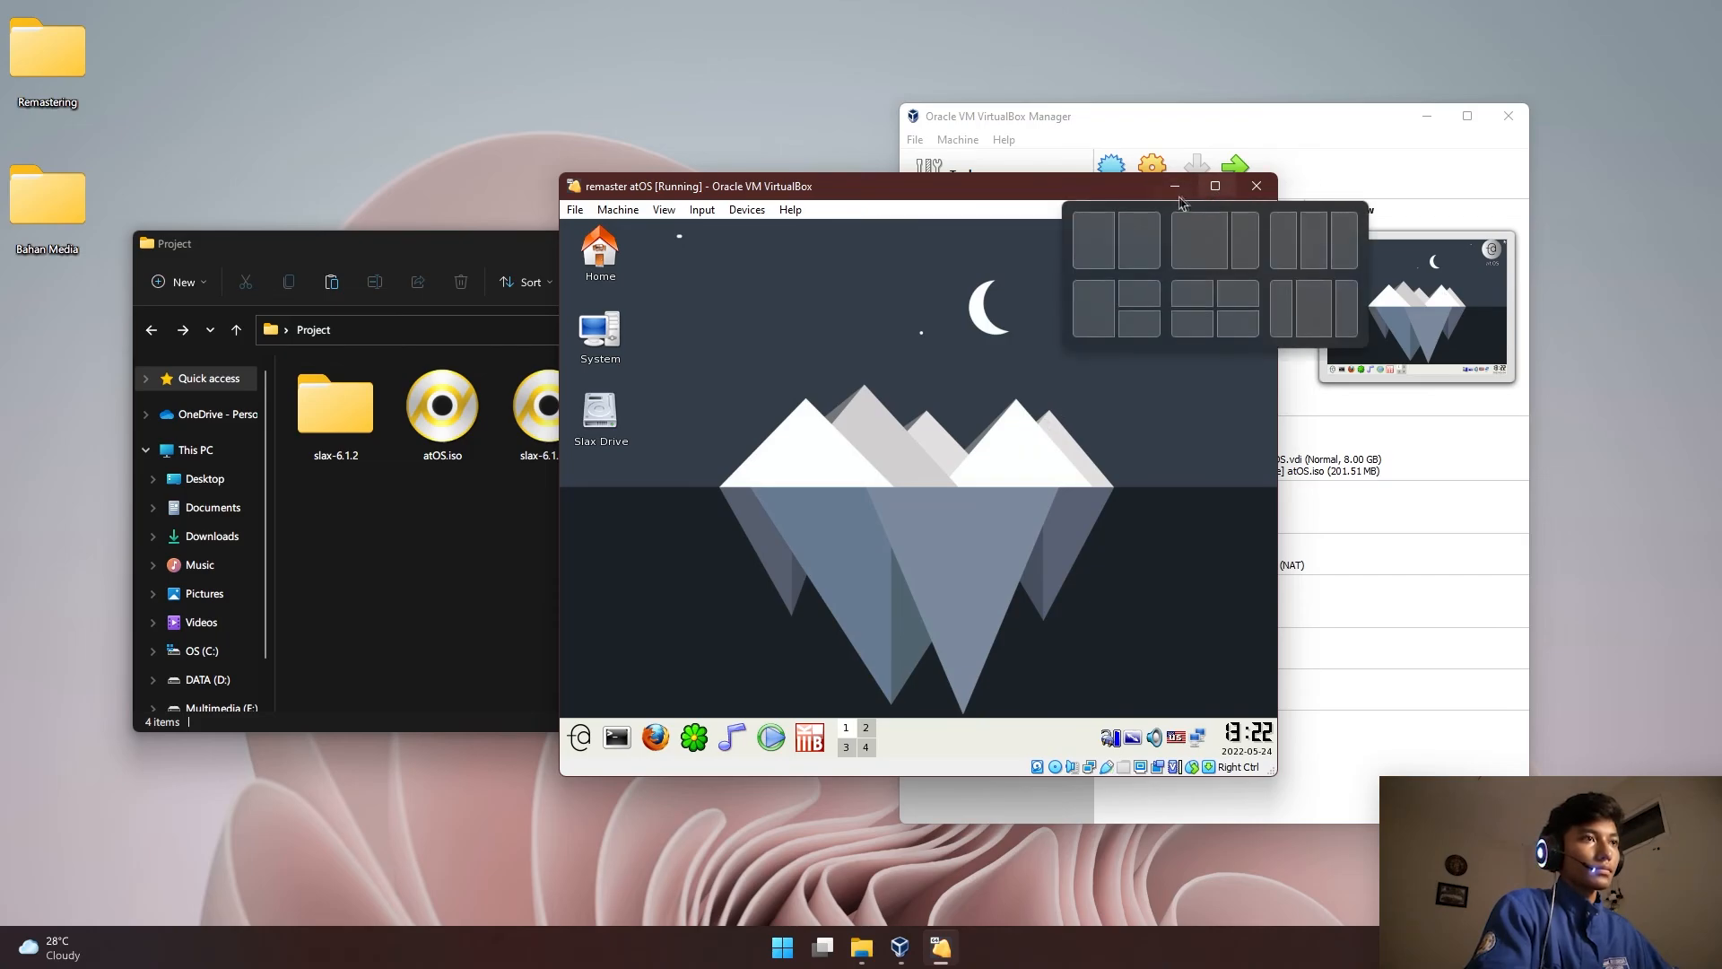
{"action": "left_click_drag", "start_coordinate": [1082, 192], "coordinate": [1060, 159]}
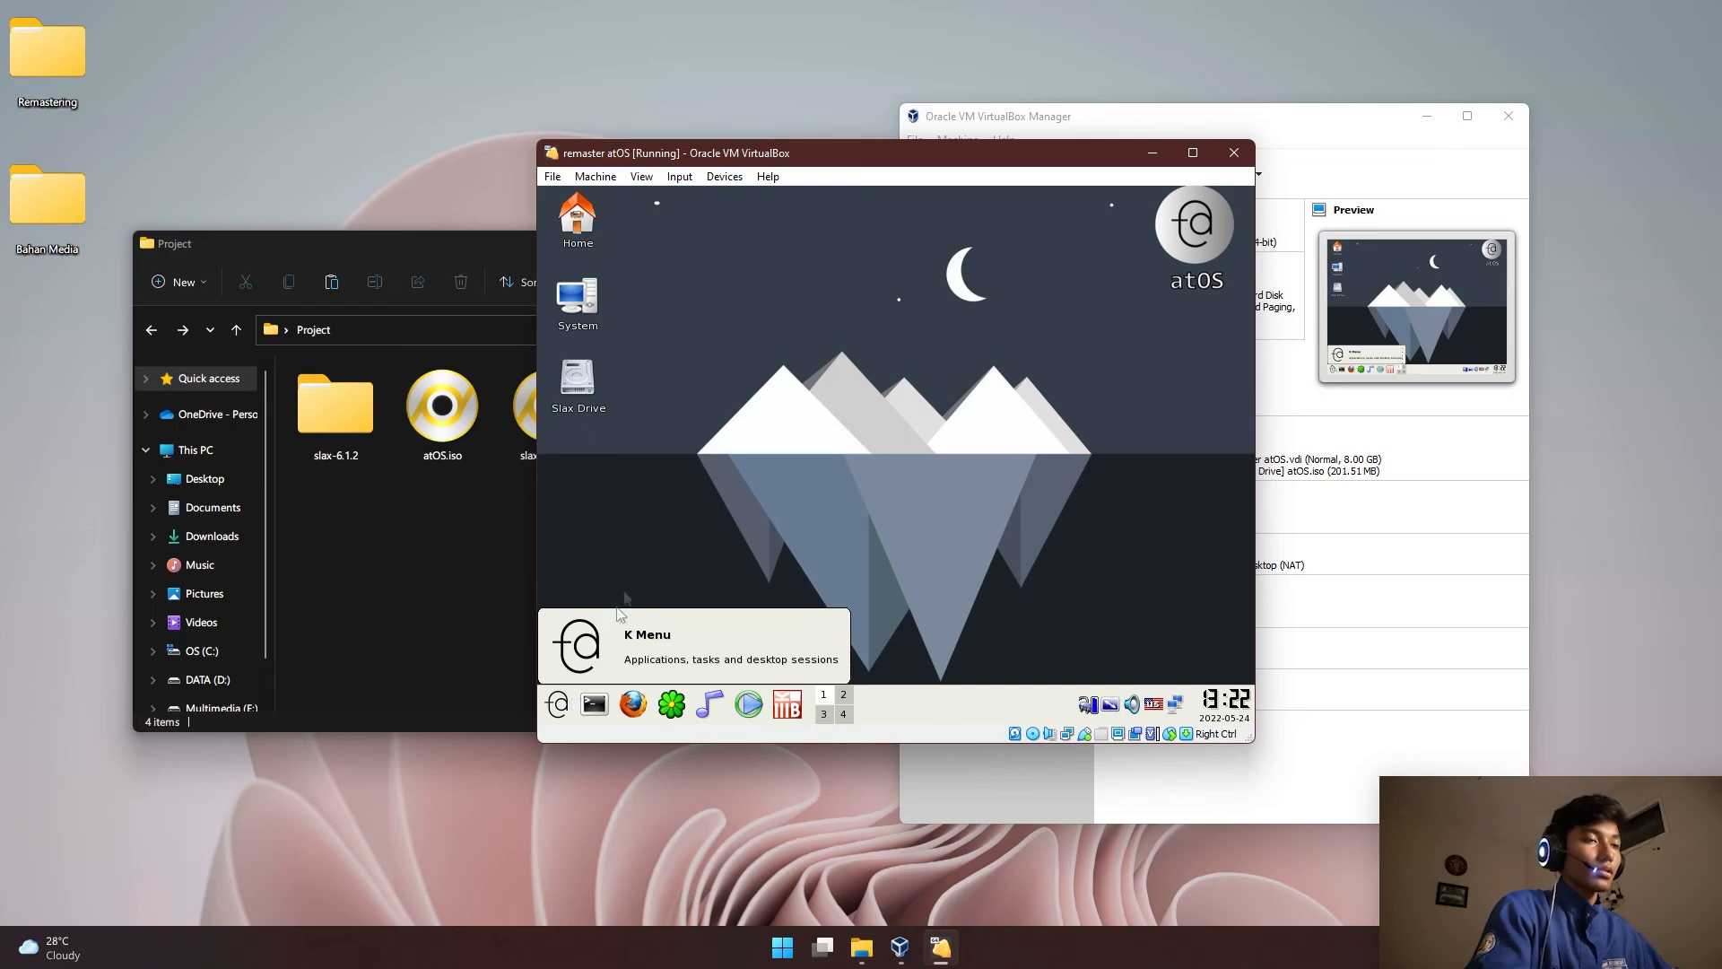
{"action": "left_click", "coordinate": [562, 703]}
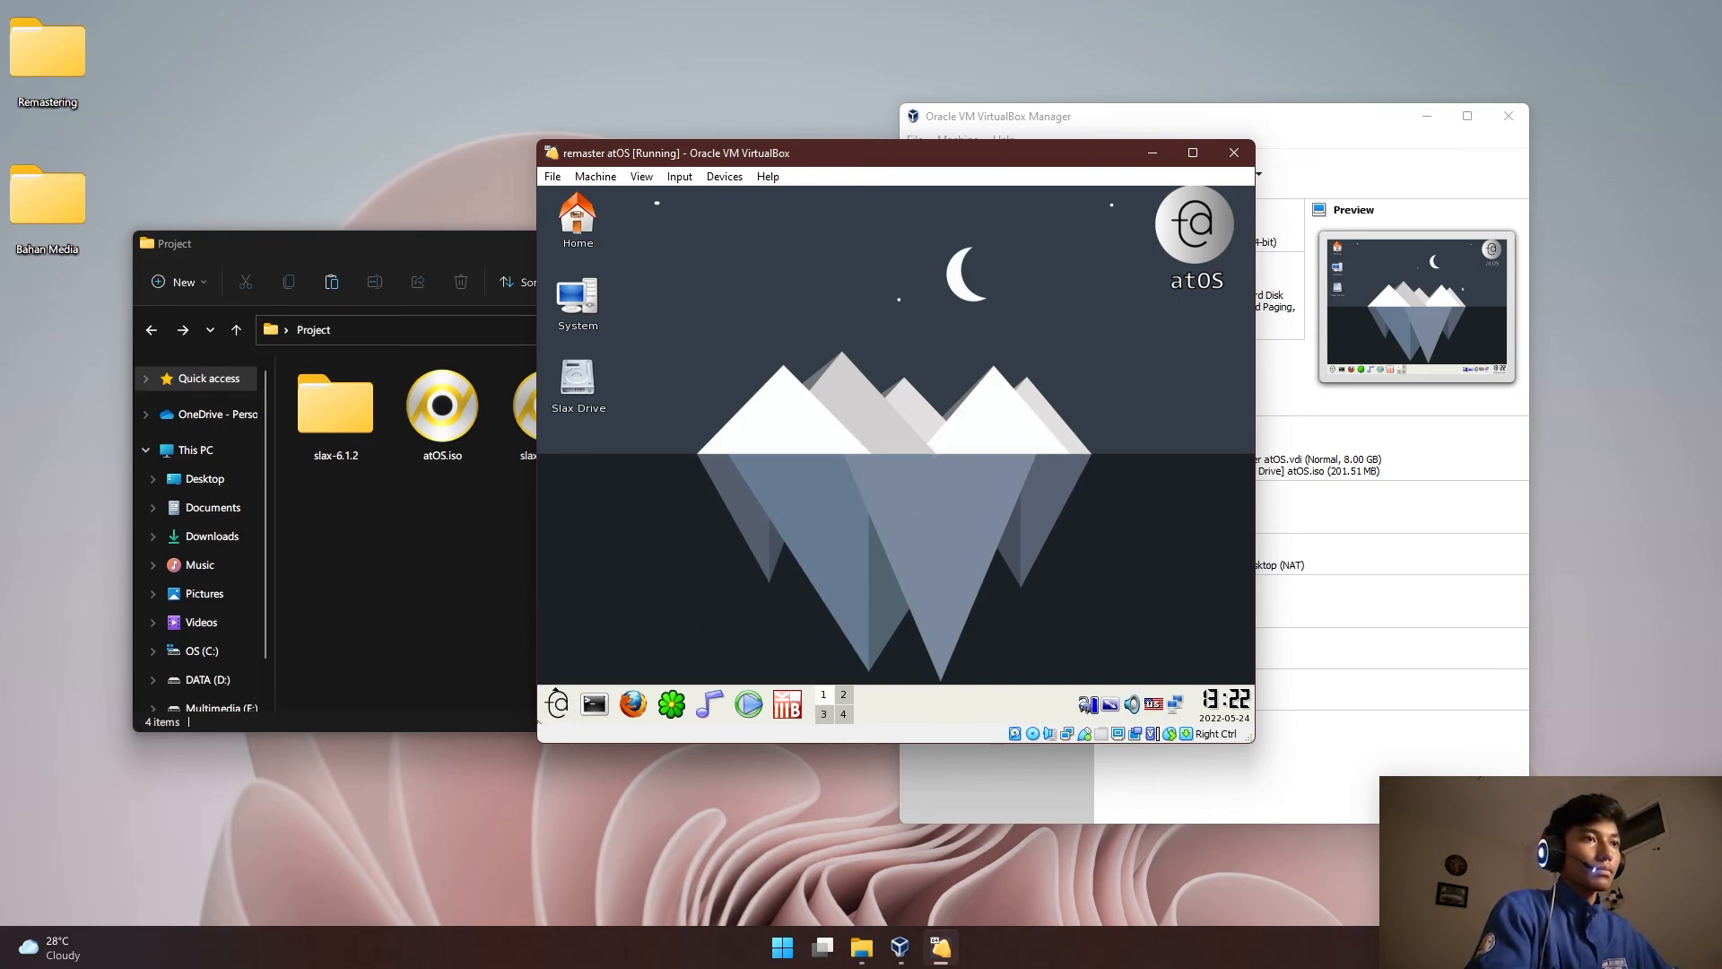
{"action": "left_click", "coordinate": [557, 704]}
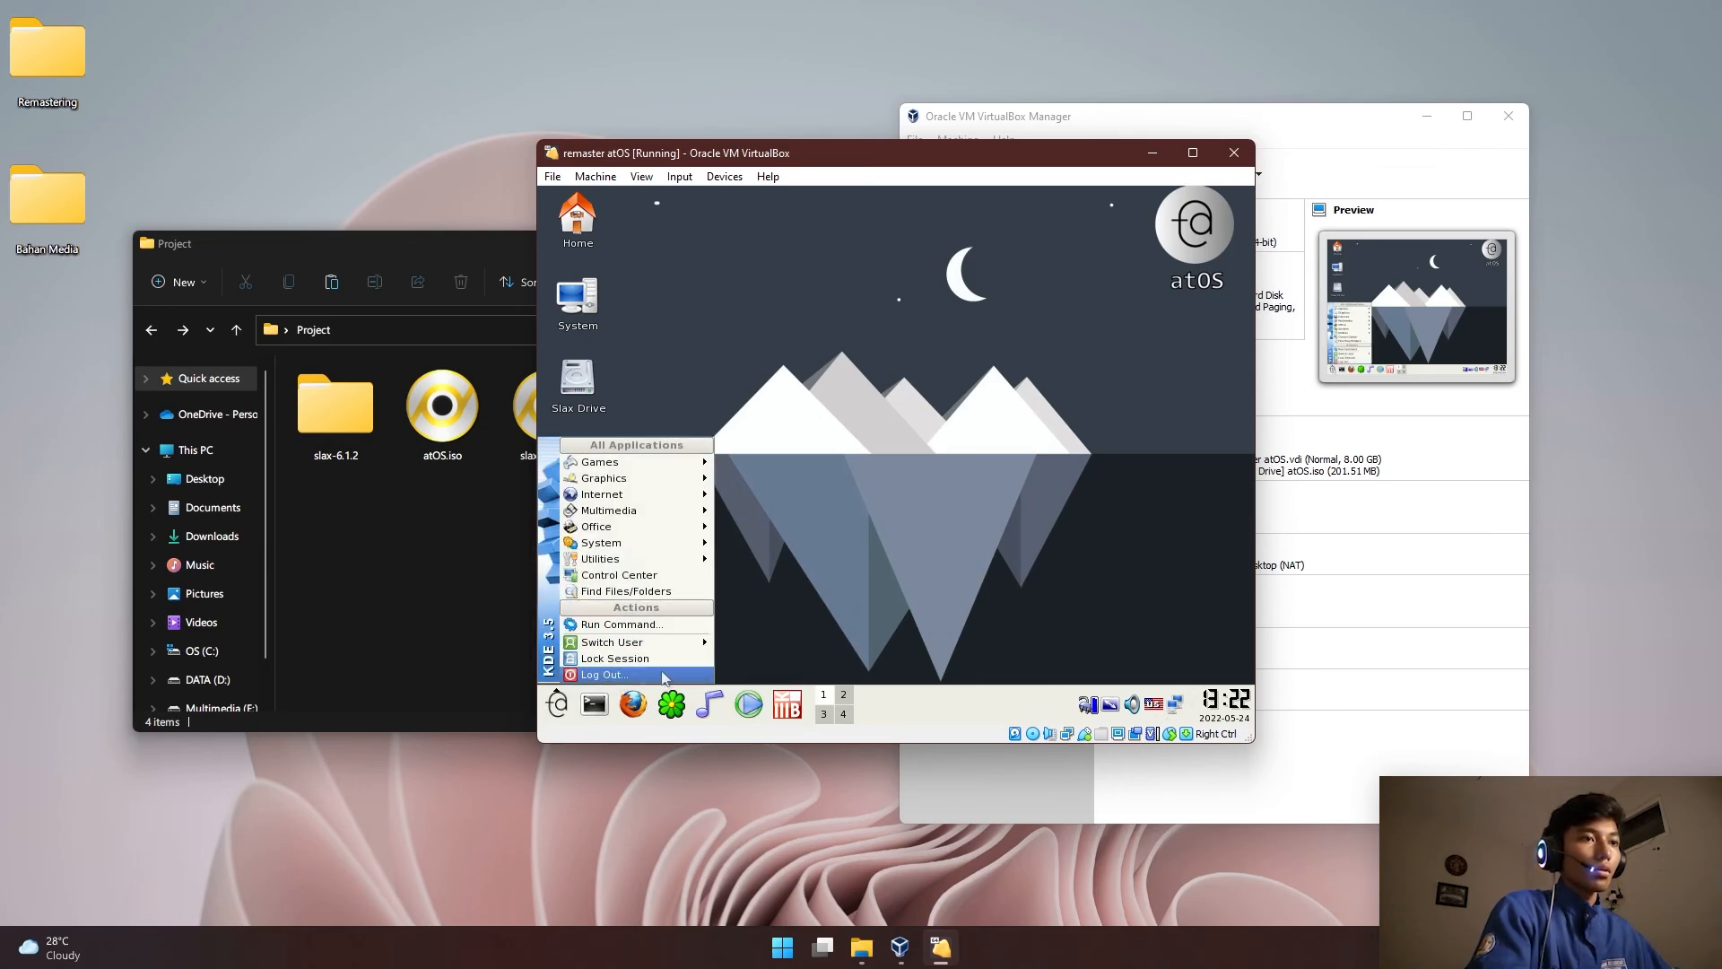
{"action": "left_click", "coordinate": [597, 674]}
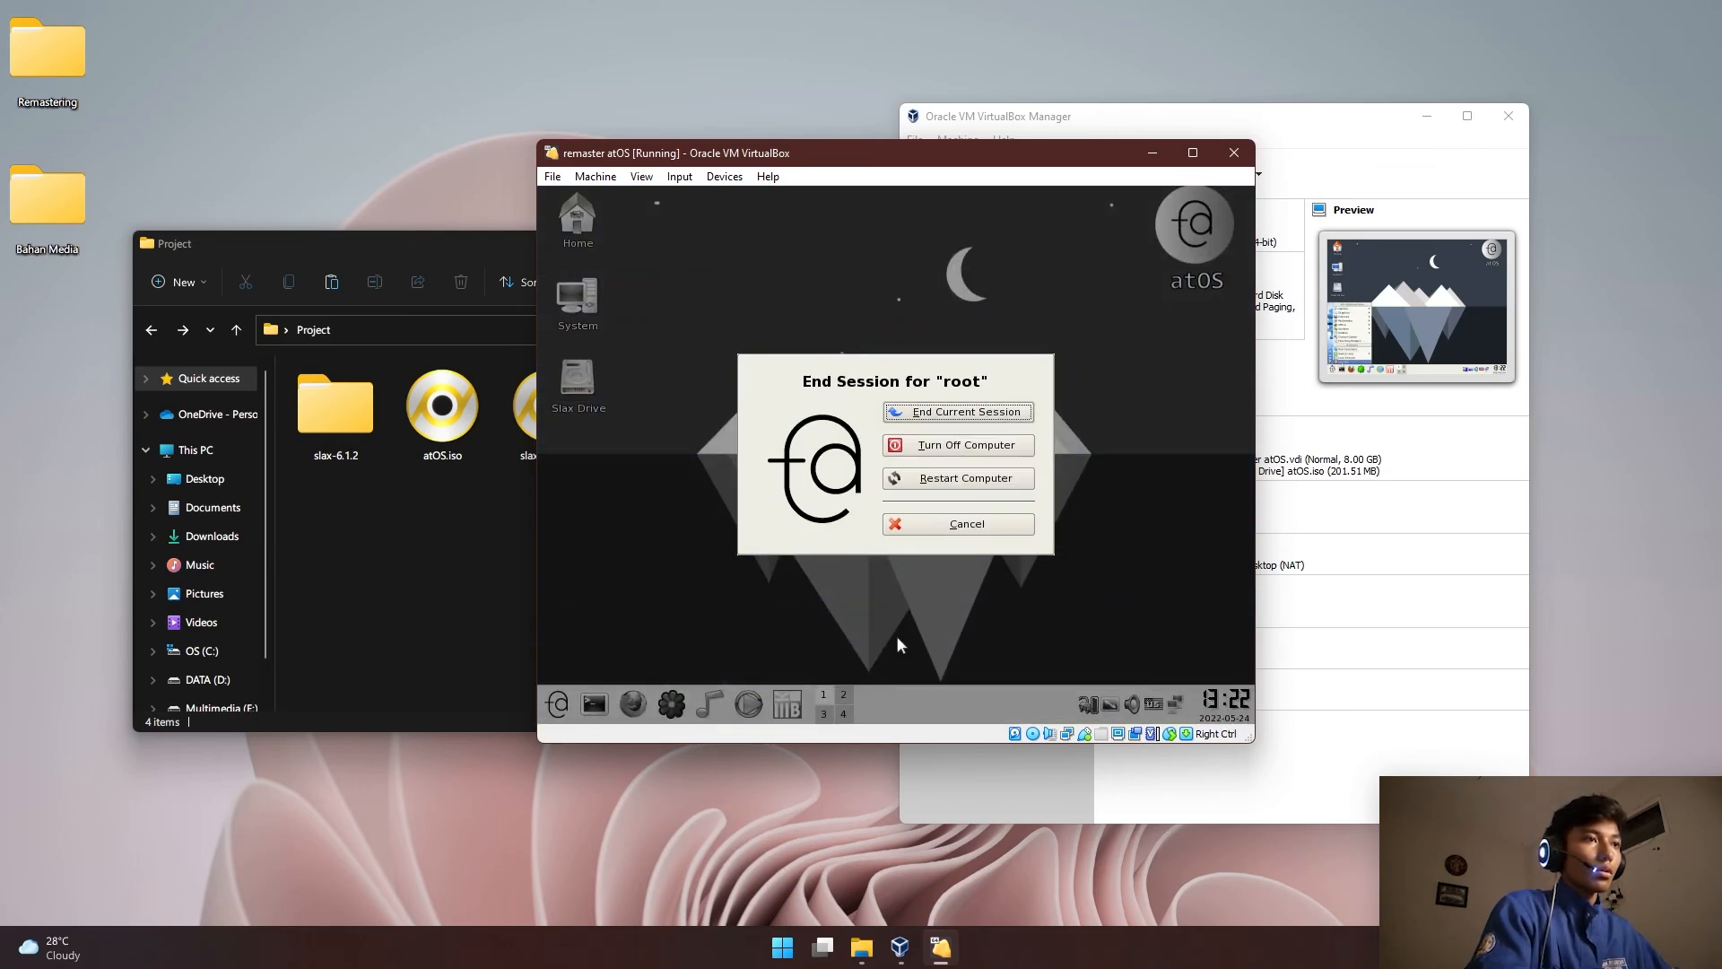
{"action": "left_click", "coordinate": [985, 525]}
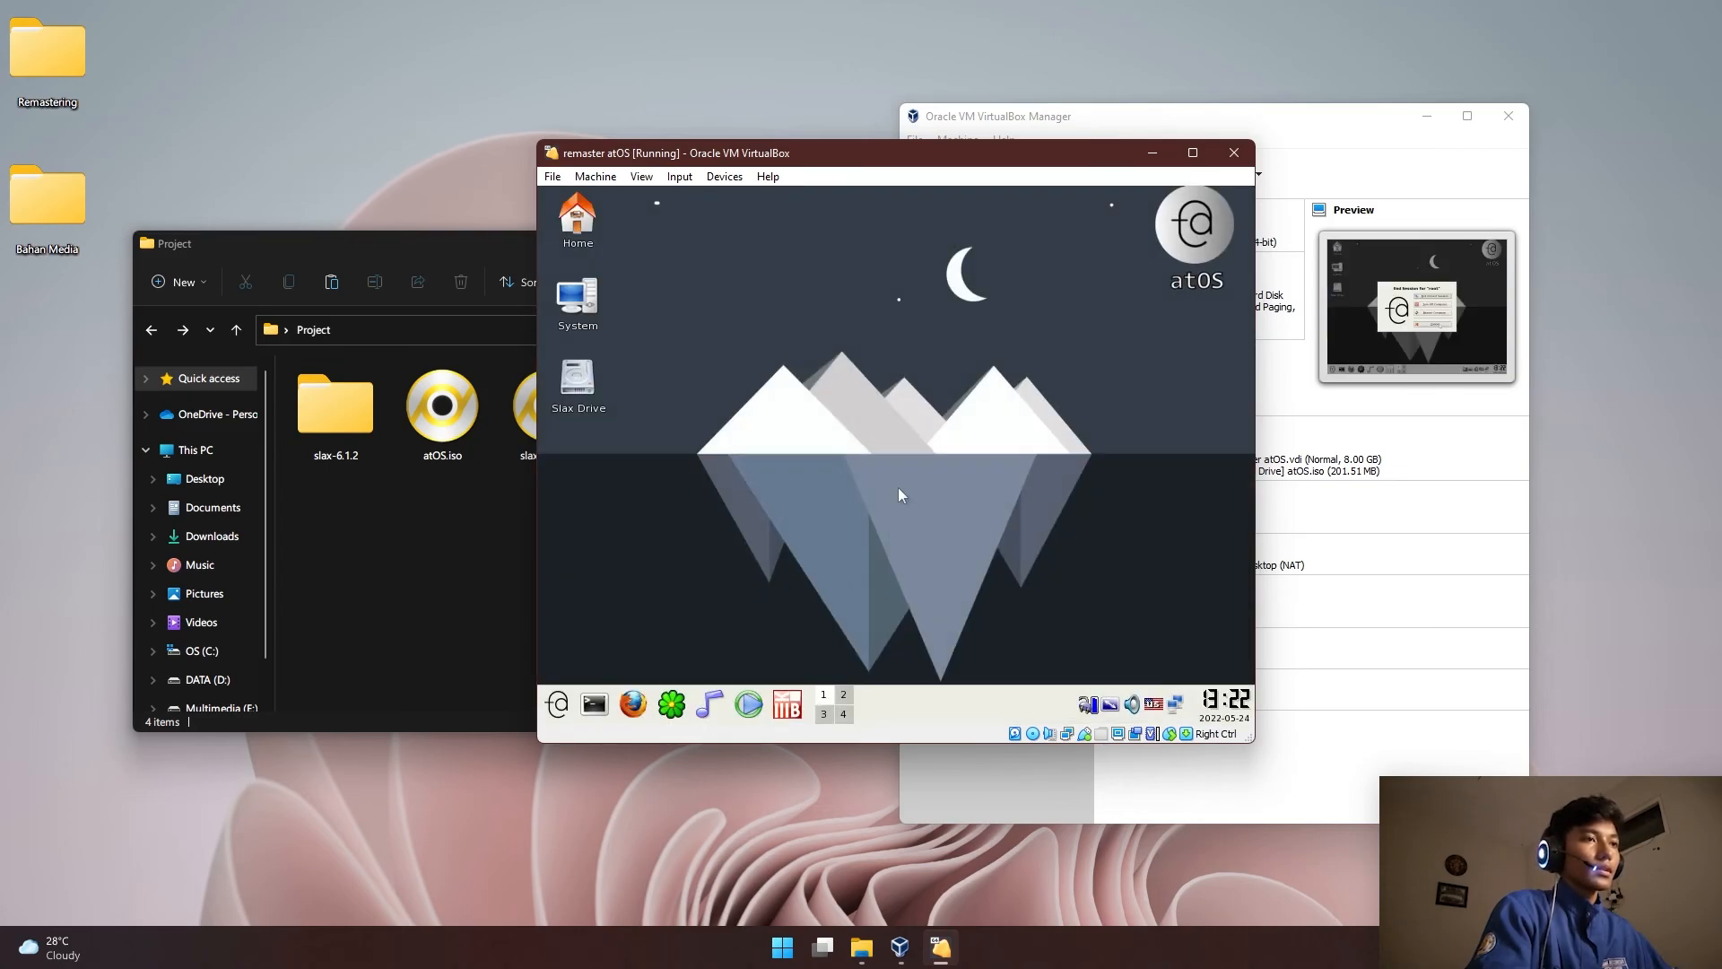